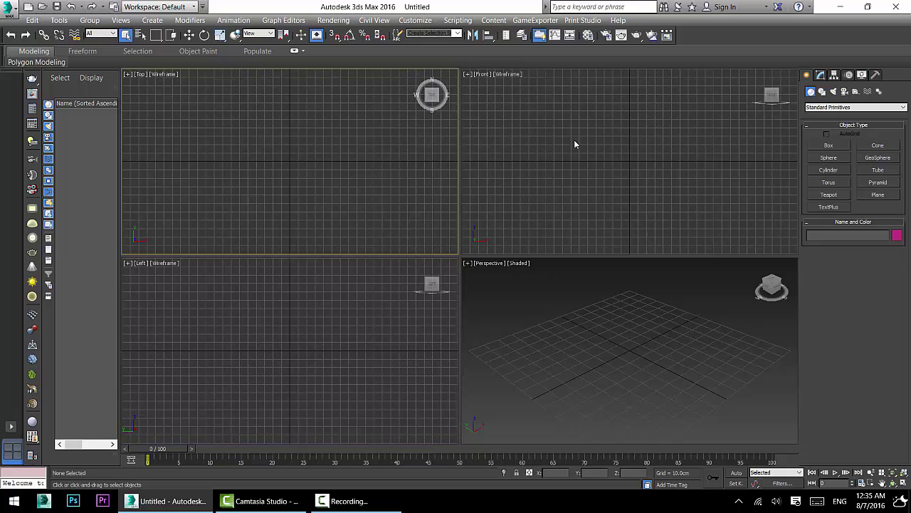
# Create a box in the Perspective view, about 33.4 cm long, 32.9 cm wide and 36.6 cm high.
pyautogui.click(581, 392)
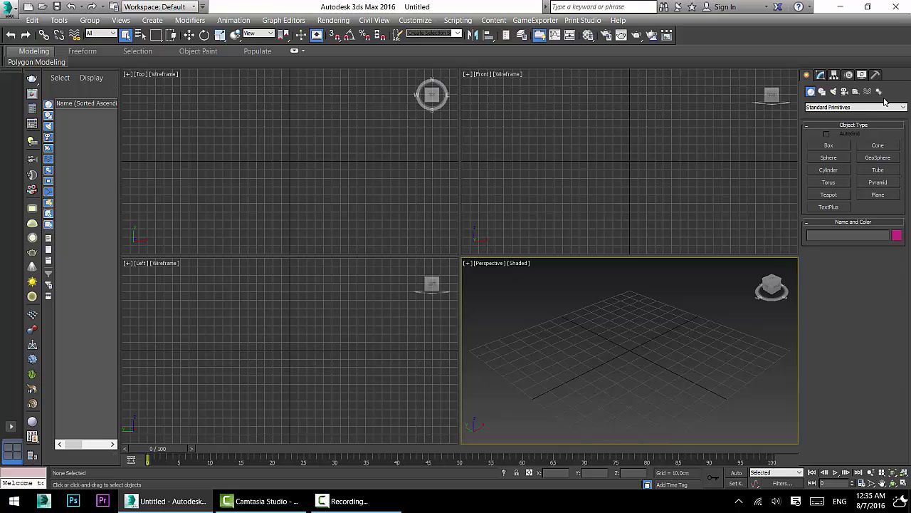
pyautogui.click(826, 108)
pyautogui.click(823, 108)
pyautogui.click(828, 145)
pyautogui.moveTo(624, 348); pyautogui.dragTo(623, 393)
pyautogui.click(631, 335)
pyautogui.moveTo(633, 354); pyautogui.dragTo(638, 357, button='middle')
pyautogui.scroll(2, 634, 353)
pyautogui.scroll(-4, 626, 351)
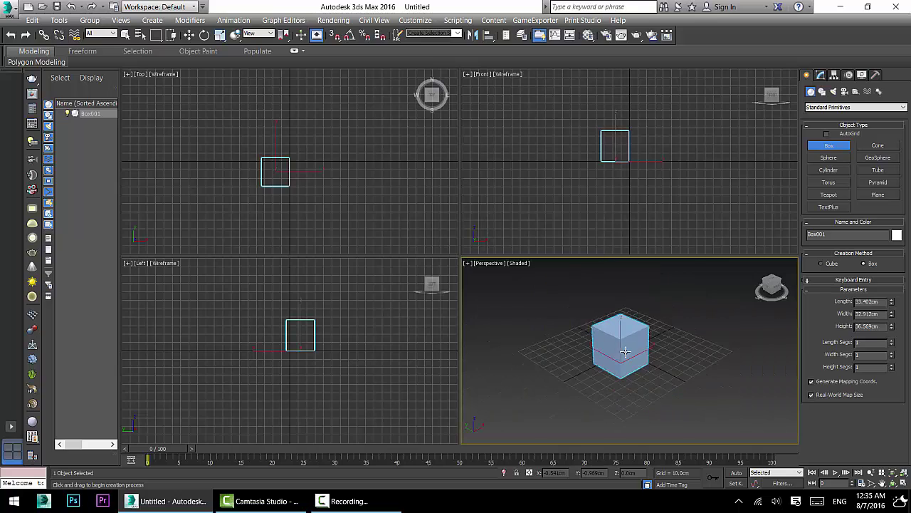
pyautogui.scroll(2, 625, 351)
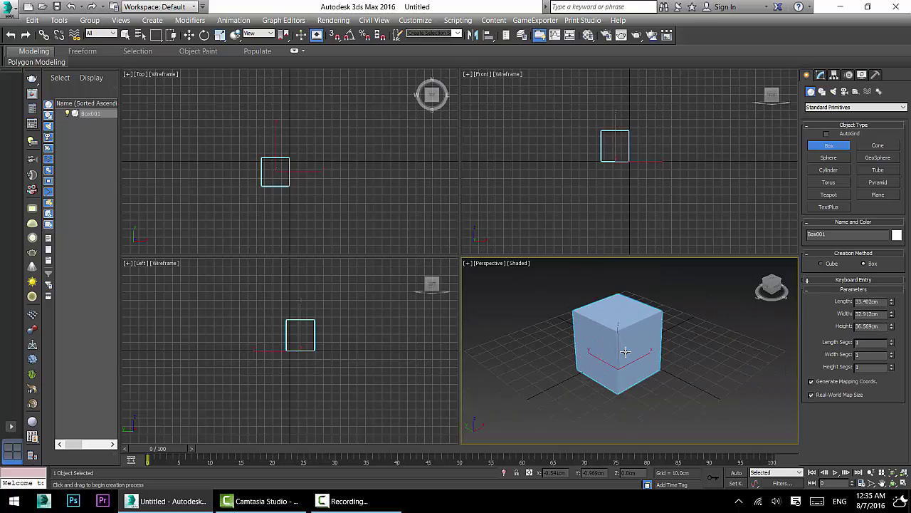
# Move the box about 11.5 cm in the positive X direction.
pyautogui.click(894, 485)
pyautogui.moveTo(643, 346); pyautogui.dragTo(601, 342)
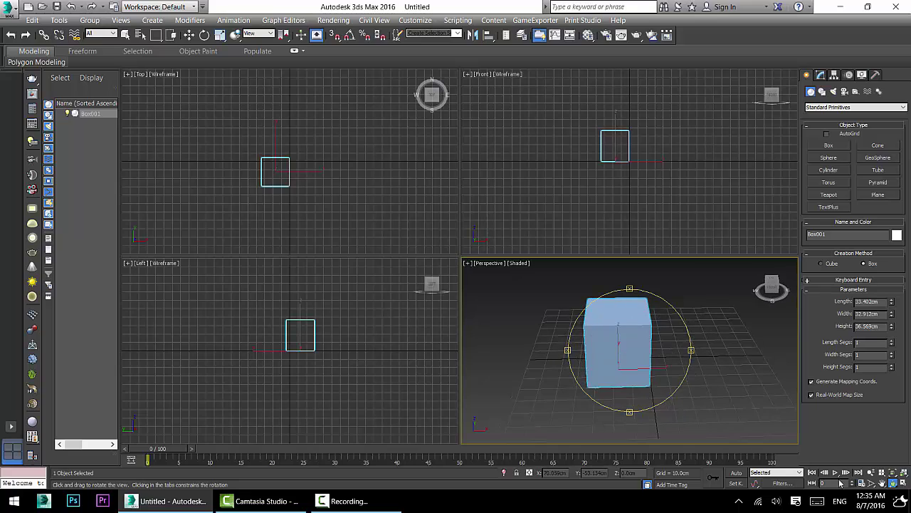
pyautogui.click(882, 483)
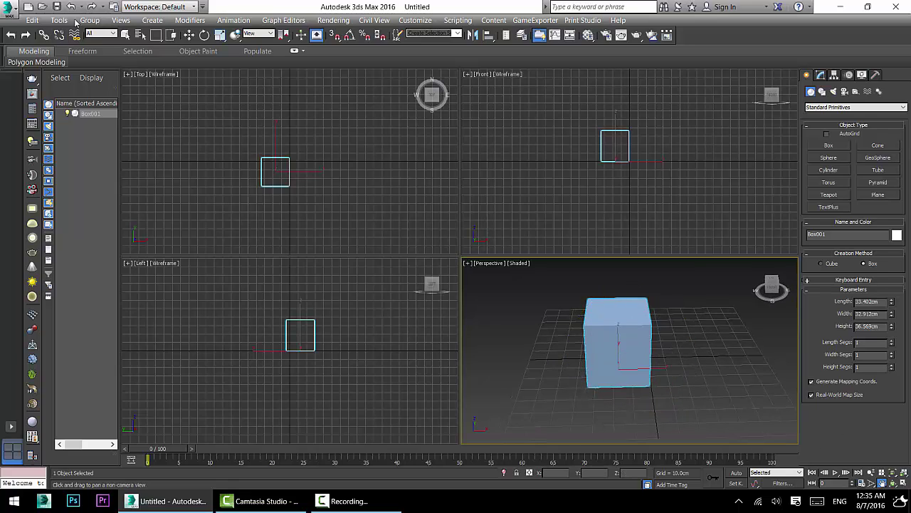
pyautogui.click(193, 38)
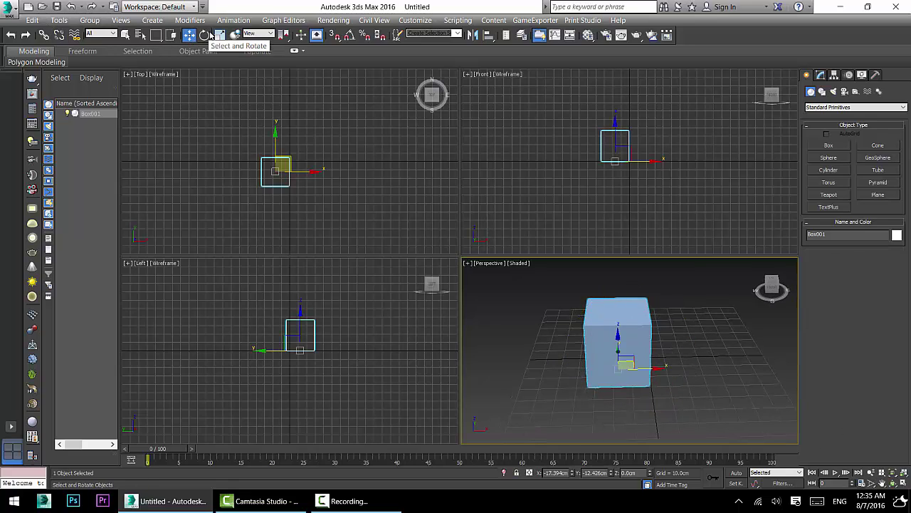
pyautogui.moveTo(615, 362)
pyautogui.mouseDown()
pyautogui.moveTo(662, 367)
pyautogui.moveTo(659, 388)
pyautogui.moveTo(637, 410)
pyautogui.moveTo(633, 362)
pyautogui.mouseUp()
# Try rotating and uniformly scaling the box, undo both changes, and return to the Move tool.
pyautogui.click(204, 35)
pyautogui.hotkey('ctrl', 'z')
pyautogui.click(220, 35)
pyautogui.hotkey('ctrl', 'z')
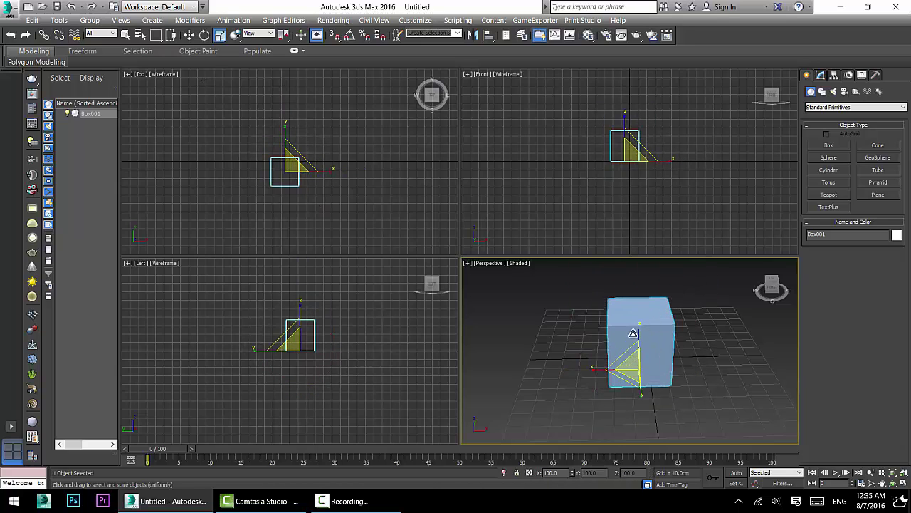
pyautogui.moveTo(649, 346); pyautogui.dragTo(644, 345, button='middle')
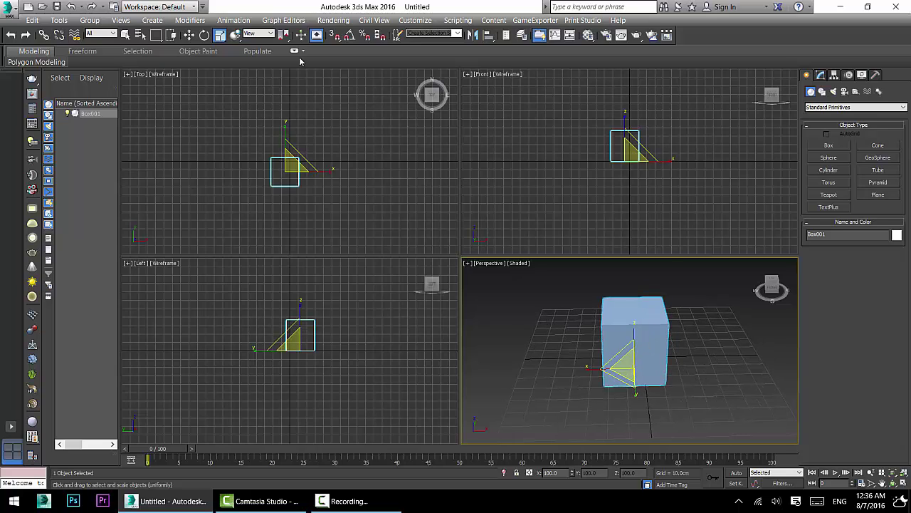
pyautogui.click(189, 34)
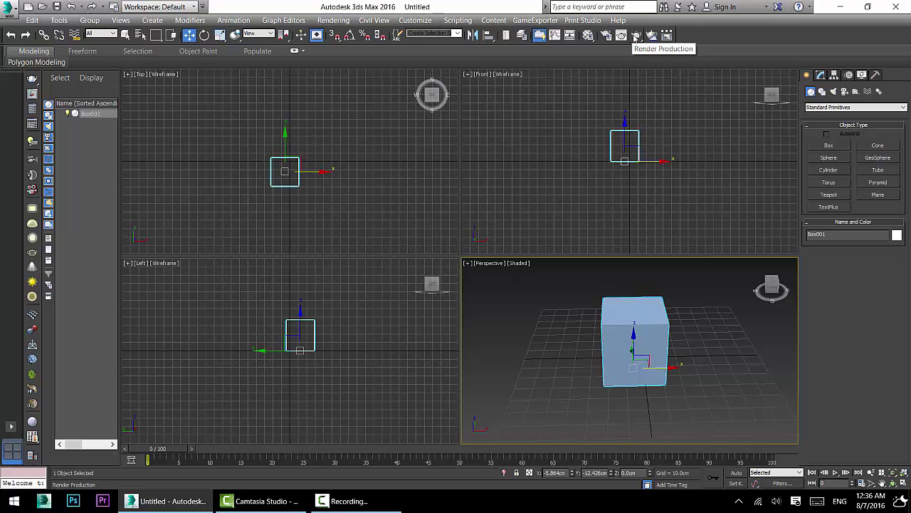
# Render the Perspective view, close the rendered frame, and delete the box.
pyautogui.click(635, 35)
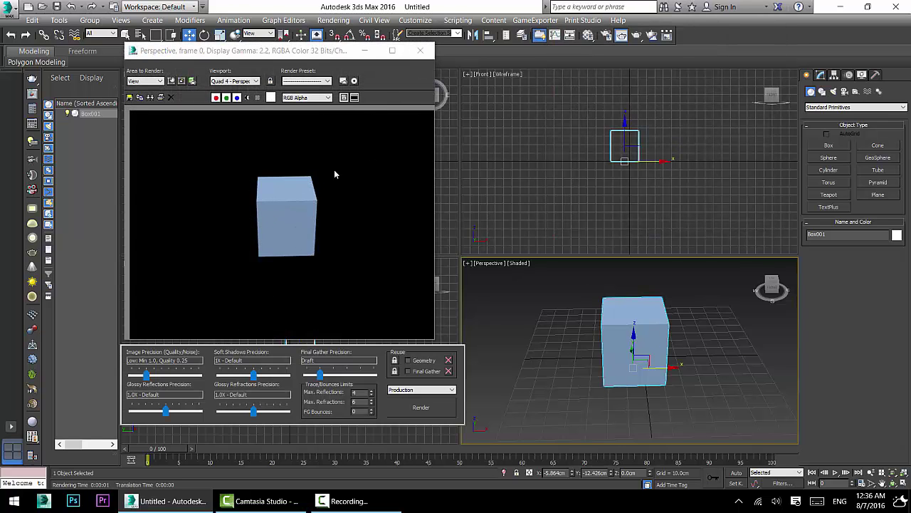
pyautogui.click(420, 50)
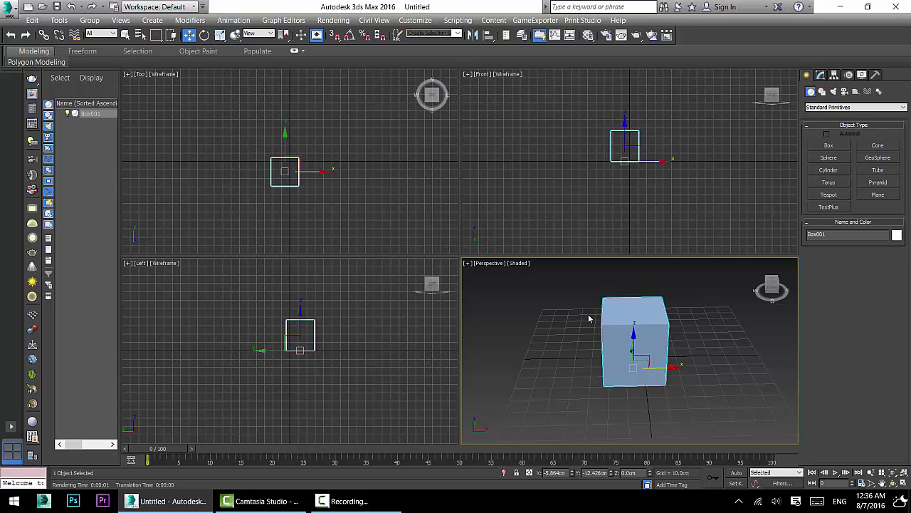
pyautogui.moveTo(588, 331)
pyautogui.mouseDown(button='middle')
pyautogui.moveTo(620, 348)
pyautogui.moveTo(586, 349)
pyautogui.mouseUp(button='middle')
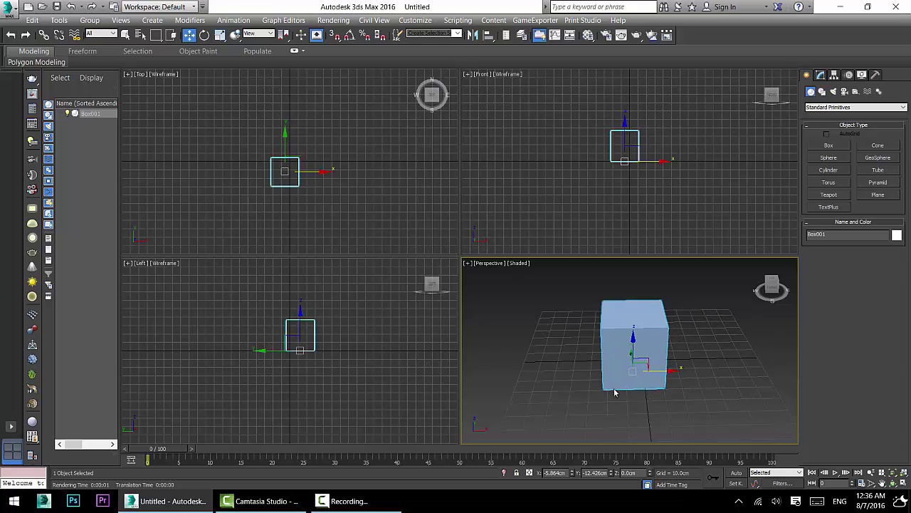
pyautogui.press('Delete')
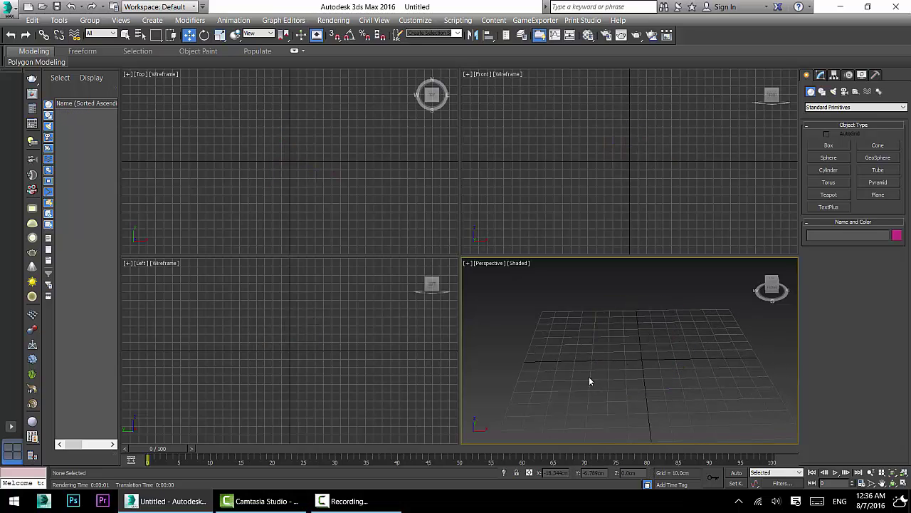
# Create a tall box at the grid's left side, about 16.8 cm long, 13.3 cm wide and 66.3 cm high.
pyautogui.click(827, 146)
pyautogui.moveTo(534, 375); pyautogui.dragTo(503, 396)
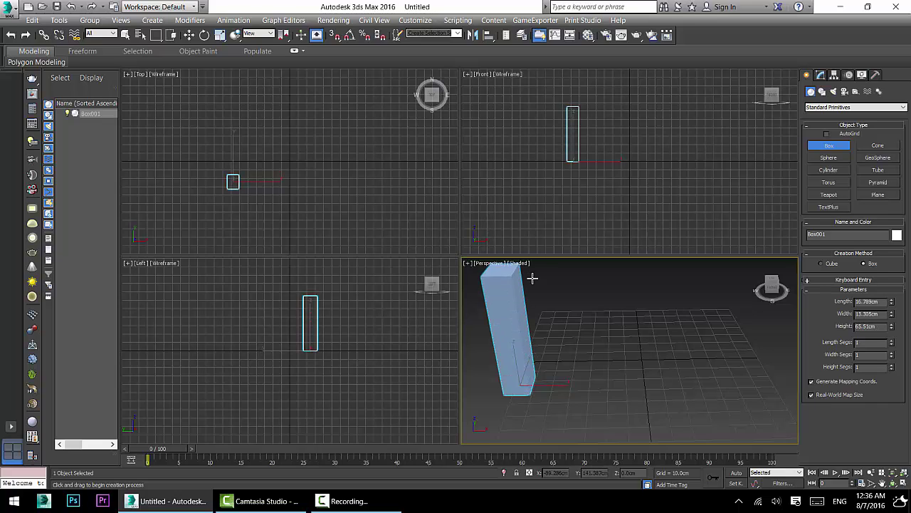
pyautogui.click(533, 278)
pyautogui.scroll(-3, 534, 329)
pyautogui.scroll(3, 538, 334)
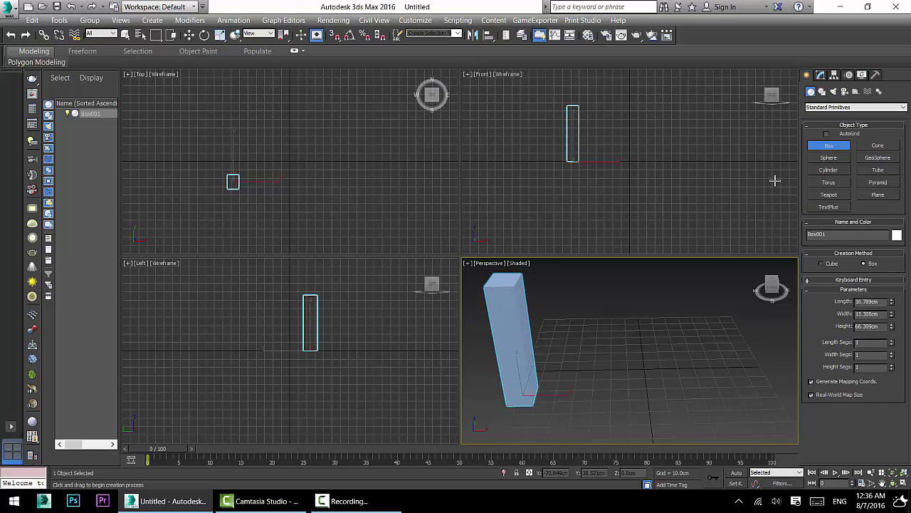
# Set the tall box's height to 165 cm.
pyautogui.click(821, 75)
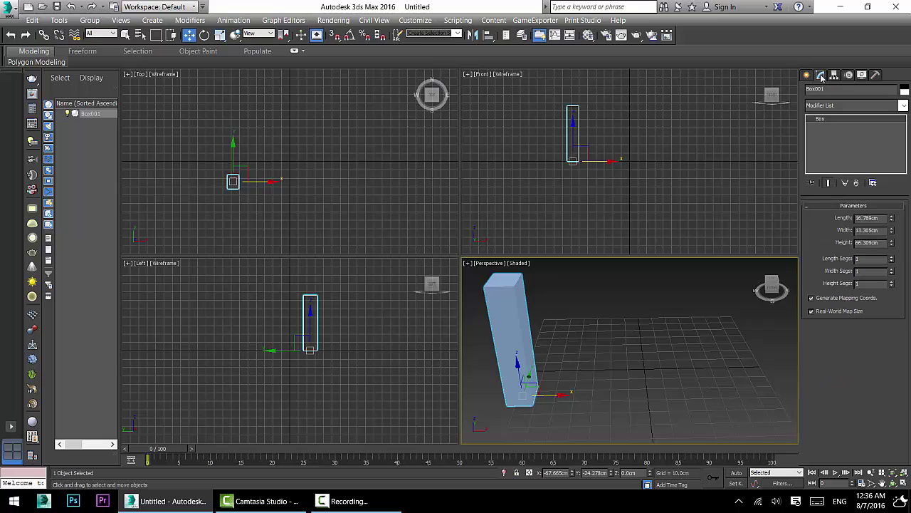
pyautogui.moveTo(891, 243); pyautogui.dragTo(890, 241)
pyautogui.doubleClick(880, 244)
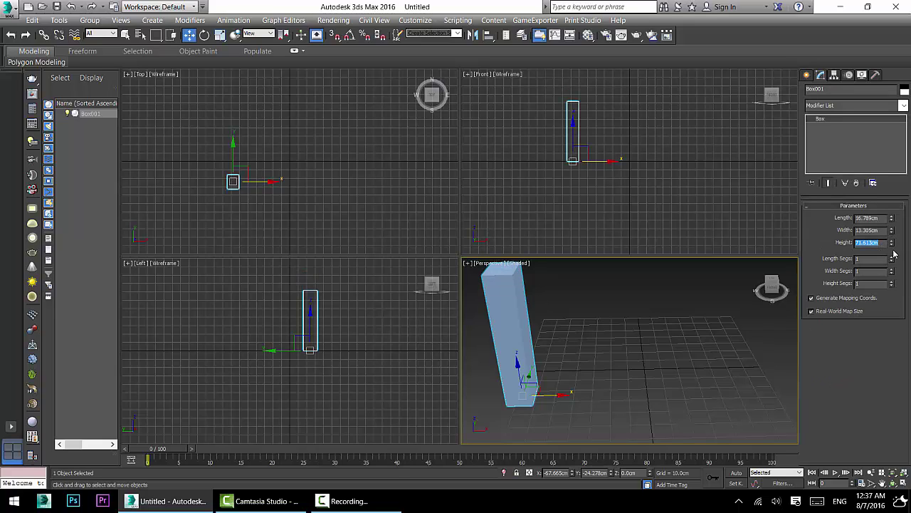
pyautogui.write('165')
pyautogui.press('Return')
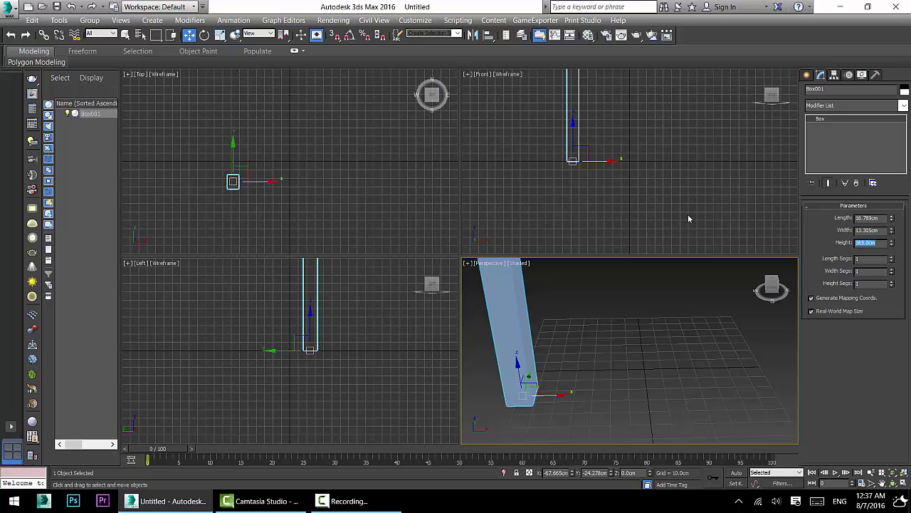
pyautogui.scroll(-6, 565, 362)
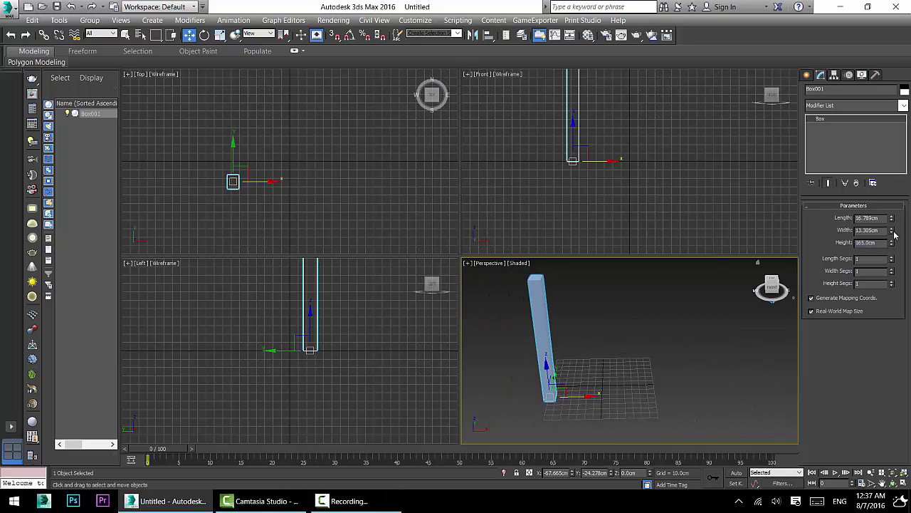
# Set the tall box's width to 50 cm.
pyautogui.moveTo(891, 232); pyautogui.dragTo(853, 231)
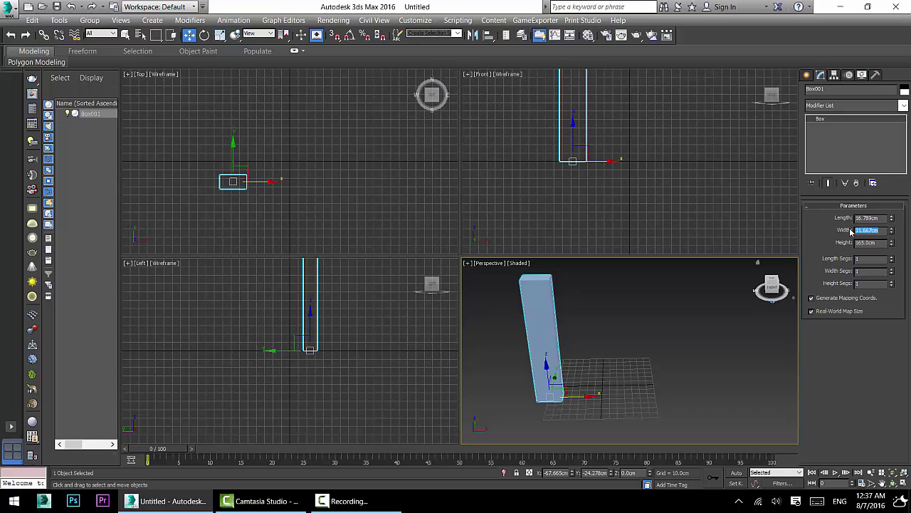
pyautogui.write('50')
pyautogui.press('Return')
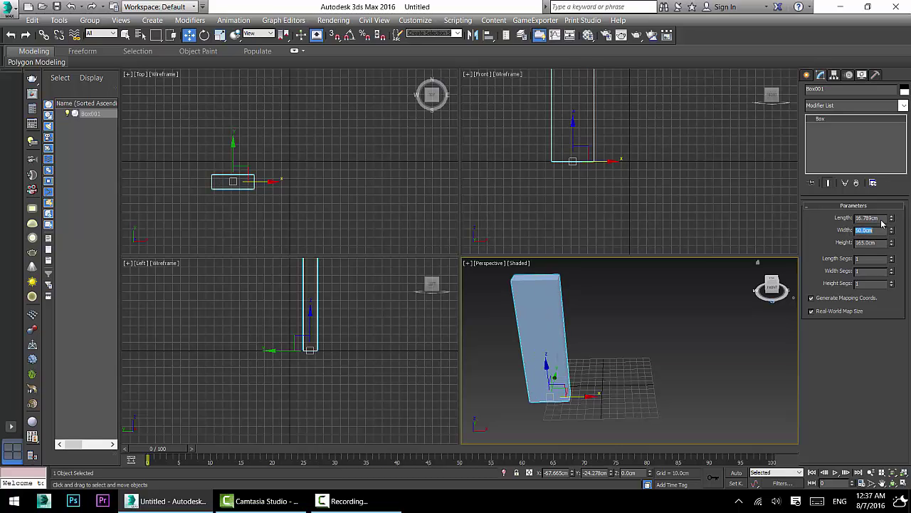
# Move the tall box about 27.6 cm in the negative X direction, away from the grid.
pyautogui.keyDown('alt'); pyautogui.moveTo(568, 358); pyautogui.dragTo(559, 397, button='middle'); pyautogui.keyUp('alt')
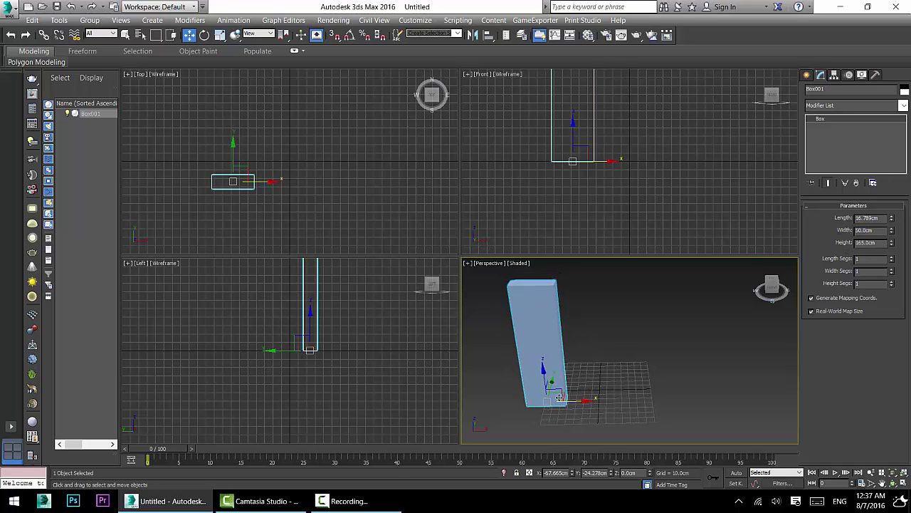
pyautogui.moveTo(565, 402); pyautogui.dragTo(541, 402)
pyautogui.moveTo(567, 396); pyautogui.dragTo(594, 375, button='middle')
pyautogui.scroll(3, 621, 398)
pyautogui.scroll(-3, 592, 411)
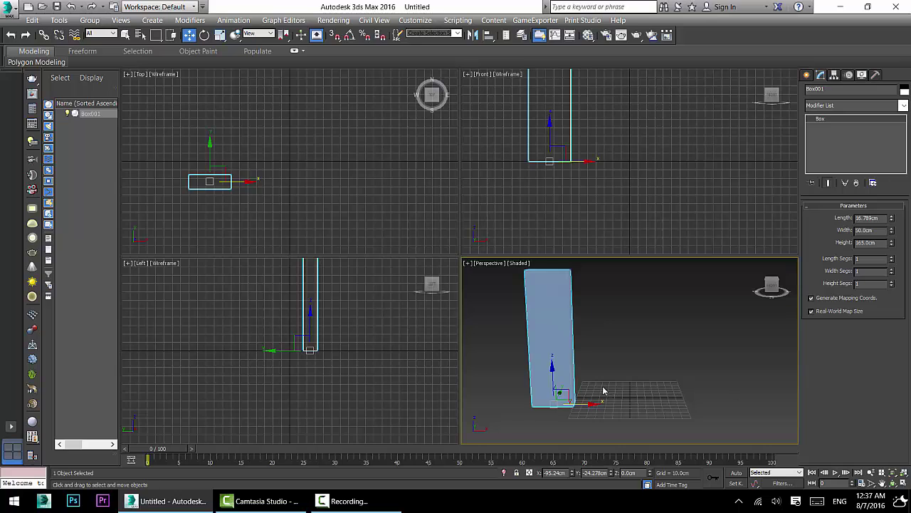
# Create a flat box about 45 × 37.8 × 6.4 cm on the grid and a thin upright box about 40.3 × 1.8 × 27.1 cm over its left edge.
pyautogui.keyDown('alt'); pyautogui.moveTo(604, 391); pyautogui.dragTo(614, 421, button='middle'); pyautogui.keyUp('alt')
pyautogui.click(807, 75)
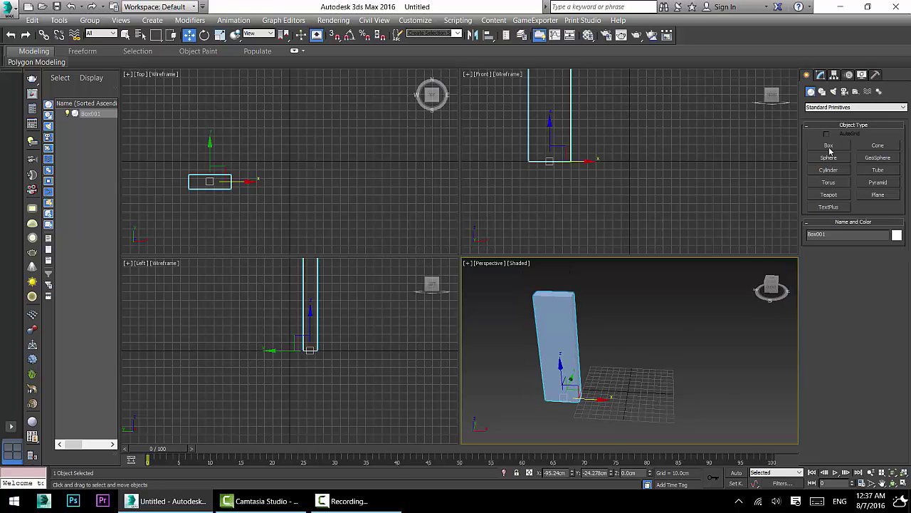
pyautogui.click(829, 146)
pyautogui.scroll(3, 636, 378)
pyautogui.scroll(-2, 633, 373)
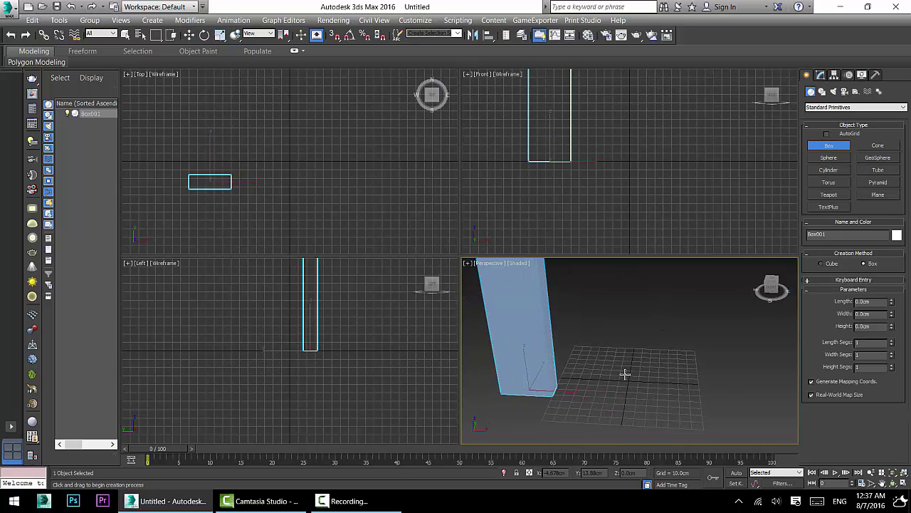
pyautogui.moveTo(625, 375); pyautogui.dragTo(666, 403)
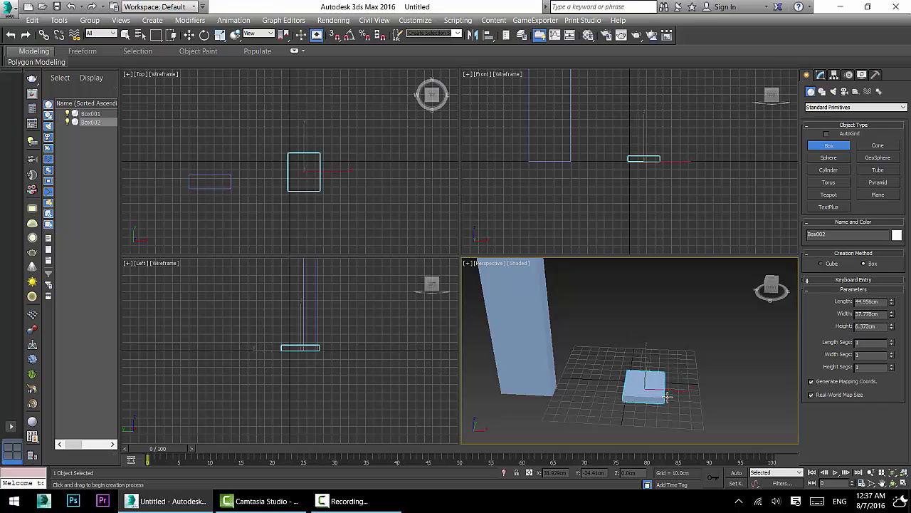
pyautogui.click(667, 398)
pyautogui.moveTo(631, 373); pyautogui.dragTo(630, 399)
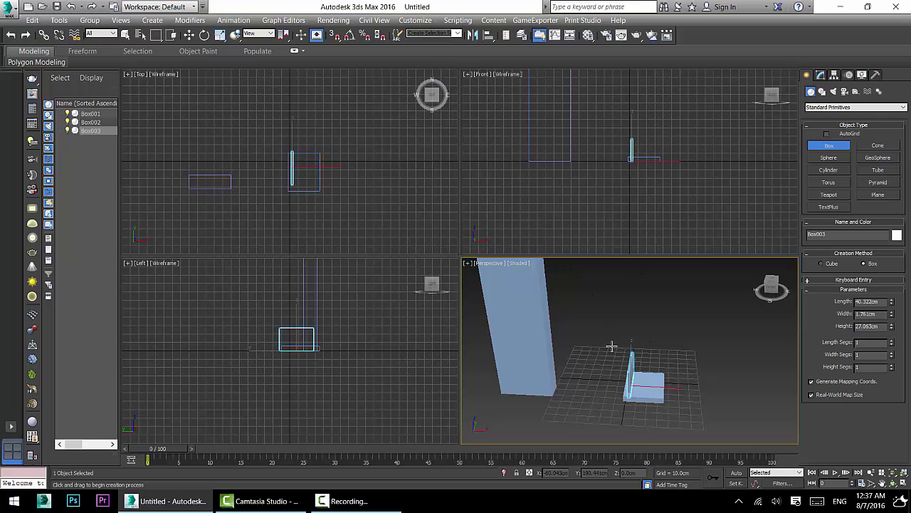
# Select the two small boxes on the grid together and delete them.
pyautogui.click(189, 35)
pyautogui.moveTo(699, 352); pyautogui.dragTo(603, 429)
pyautogui.press('Delete')
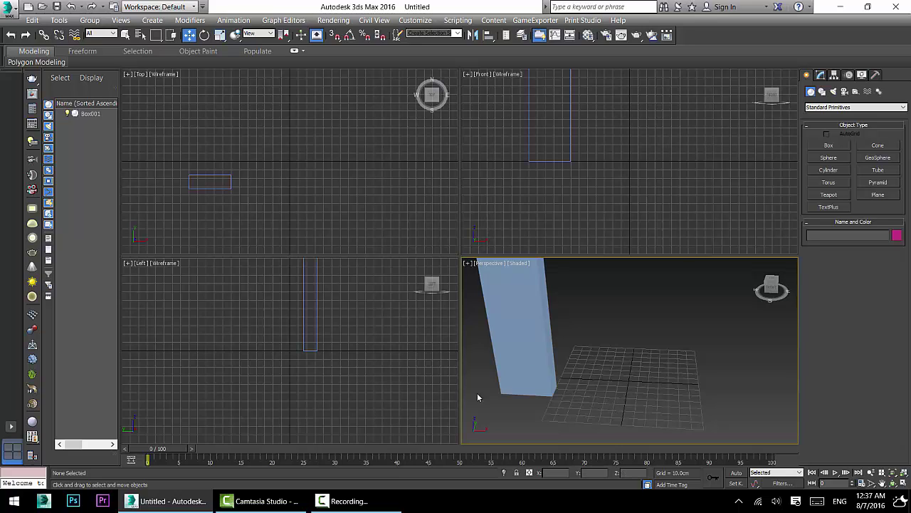
# Select the remaining tall box and frame it fully in the Perspective view.
pyautogui.scroll(-3, 567, 318)
pyautogui.moveTo(574, 312); pyautogui.dragTo(549, 354, button='middle')
pyautogui.click(518, 348)
pyautogui.scroll(3, 519, 349)
pyautogui.scroll(-3, 548, 354)
pyautogui.scroll(3, 525, 317)
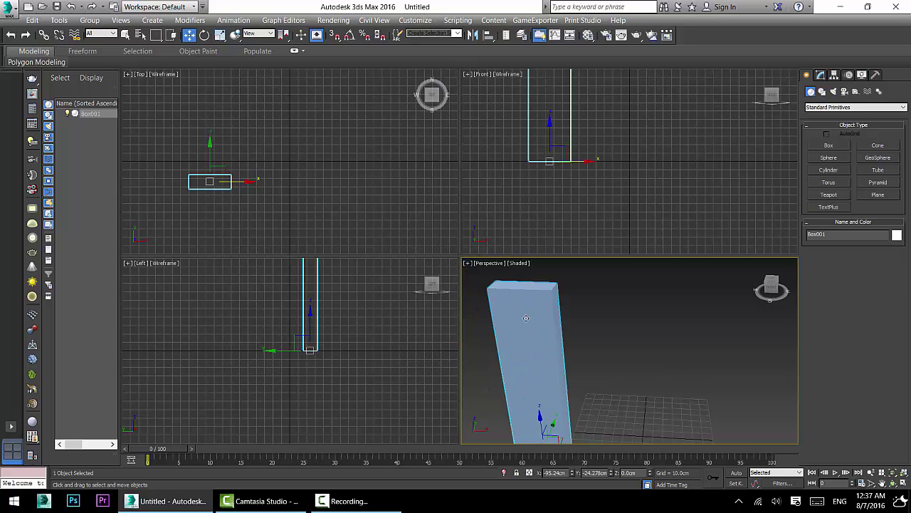
pyautogui.scroll(-3, 534, 334)
pyautogui.moveTo(523, 337); pyautogui.dragTo(512, 329, button='middle')
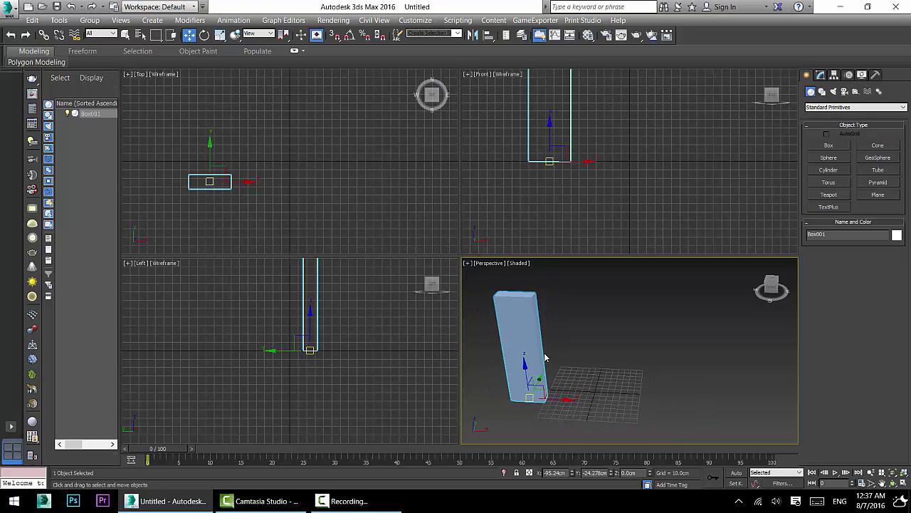
# Open the tall box's editable parameters and try adjusting its height.
pyautogui.click(822, 78)
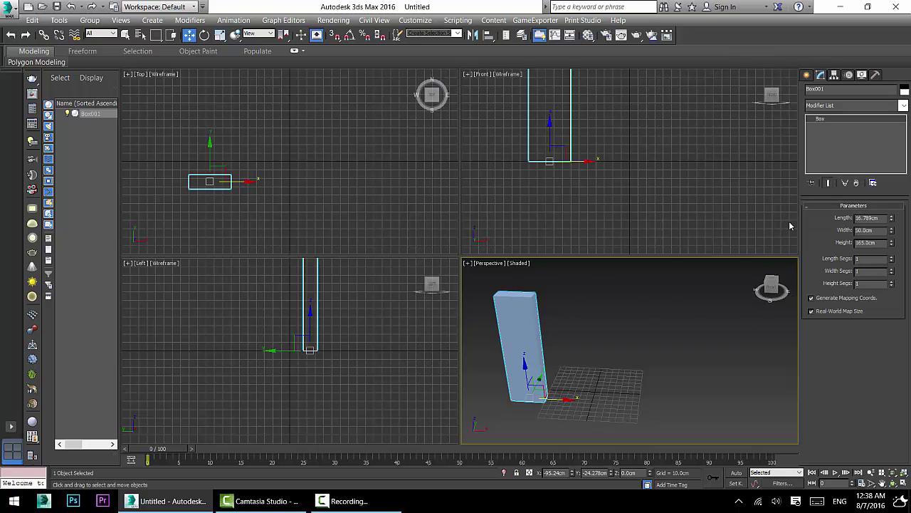
pyautogui.click(807, 75)
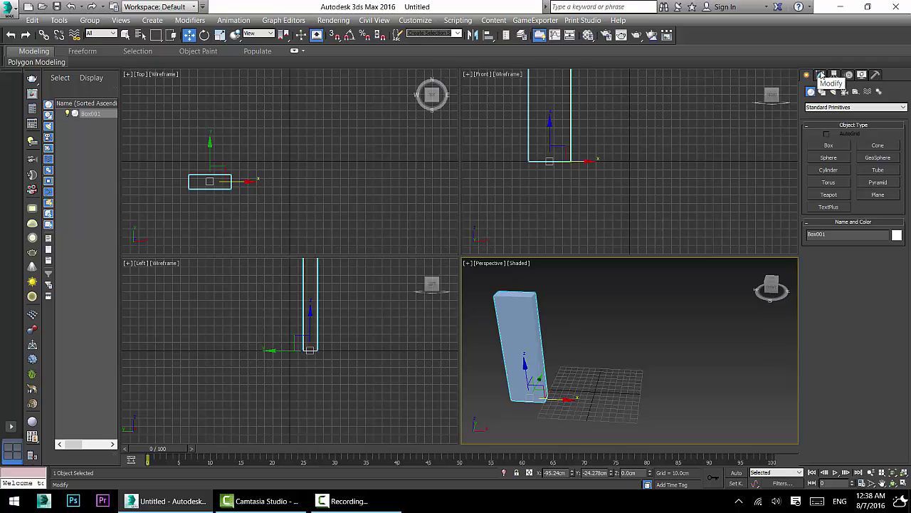
pyautogui.click(821, 75)
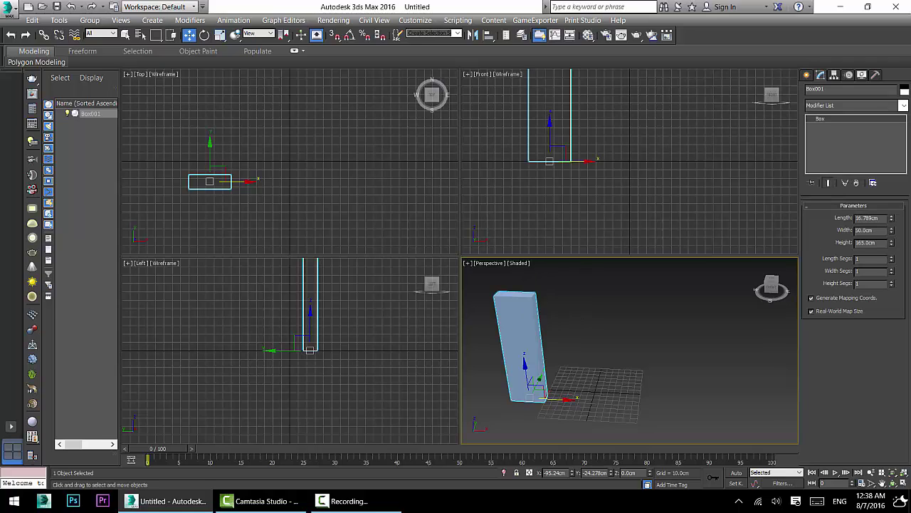
pyautogui.moveTo(891, 244)
pyautogui.mouseDown()
pyautogui.moveTo(891, 213)
pyautogui.moveTo(892, 238)
pyautogui.mouseUp()
pyautogui.rightClick(891, 236)
# Turn on Edged Faces display in the Perspective view, check its shading options, and reselect the tall box.
pyautogui.press('F4')
pyautogui.click(522, 264)
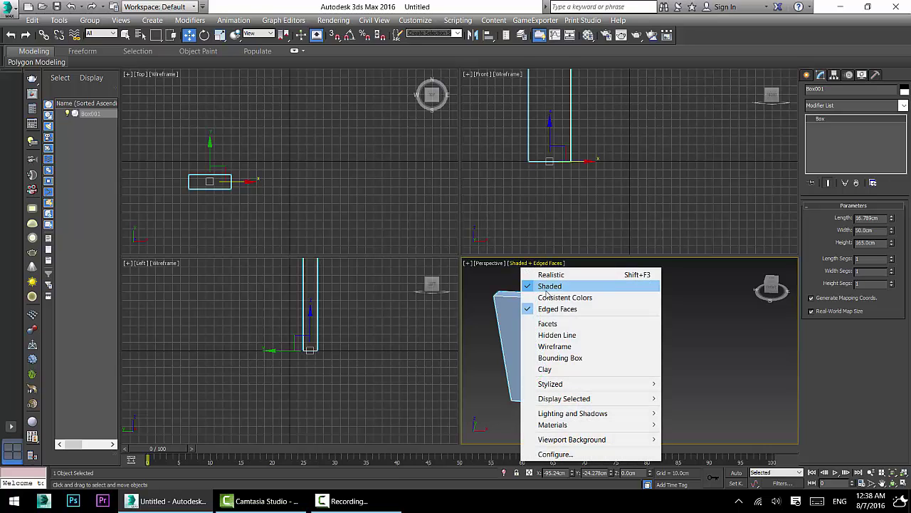
pyautogui.click(689, 311)
pyautogui.click(524, 330)
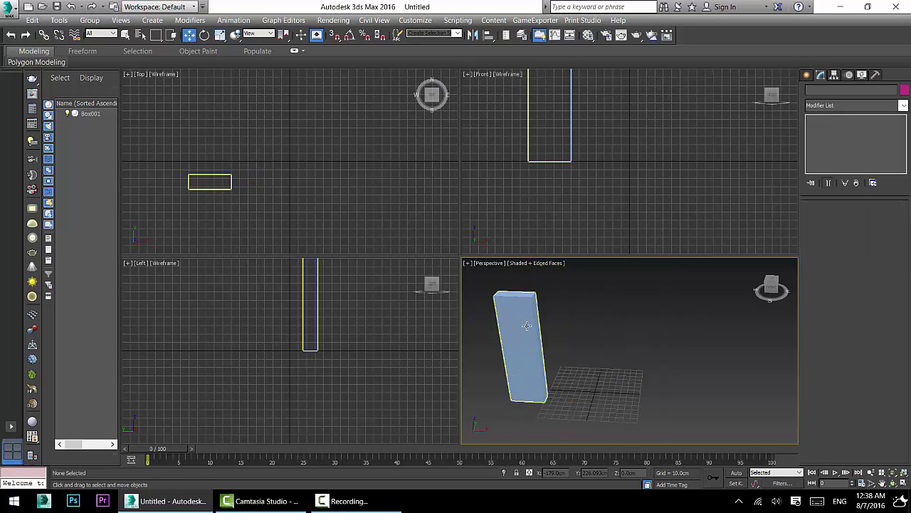
# Maximize the Perspective view and set the tall box's height segments to 2.
pyautogui.scroll(2, 526, 325)
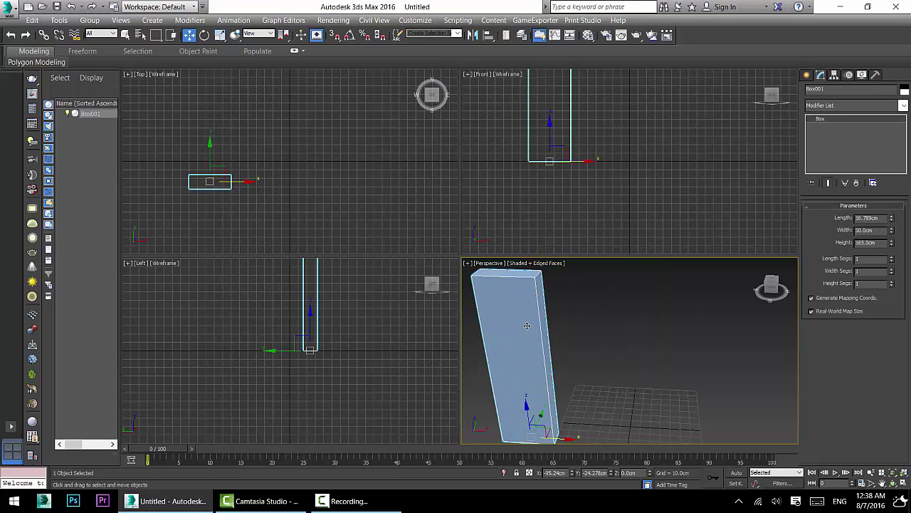
pyautogui.click(903, 483)
pyautogui.moveTo(891, 269); pyautogui.dragTo(12, 283)
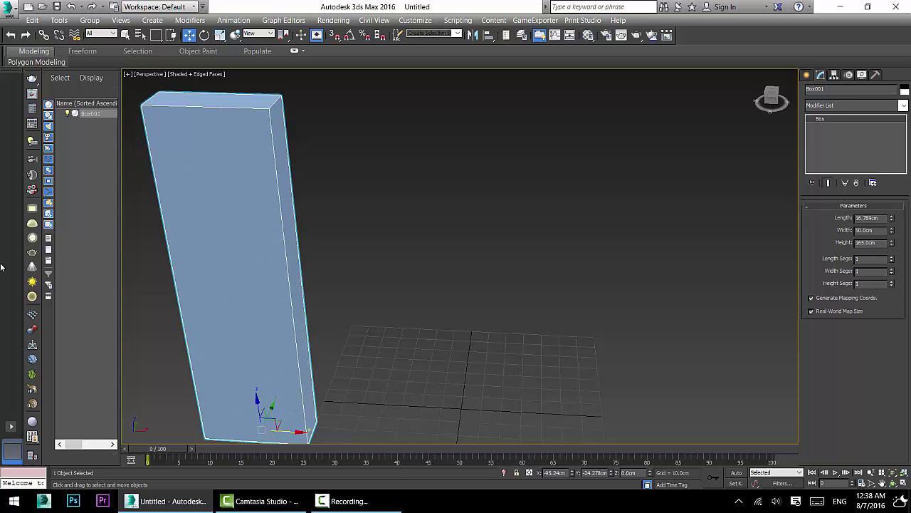
pyautogui.click(890, 281)
pyautogui.scroll(-3, 231, 255)
pyautogui.scroll(3, 252, 282)
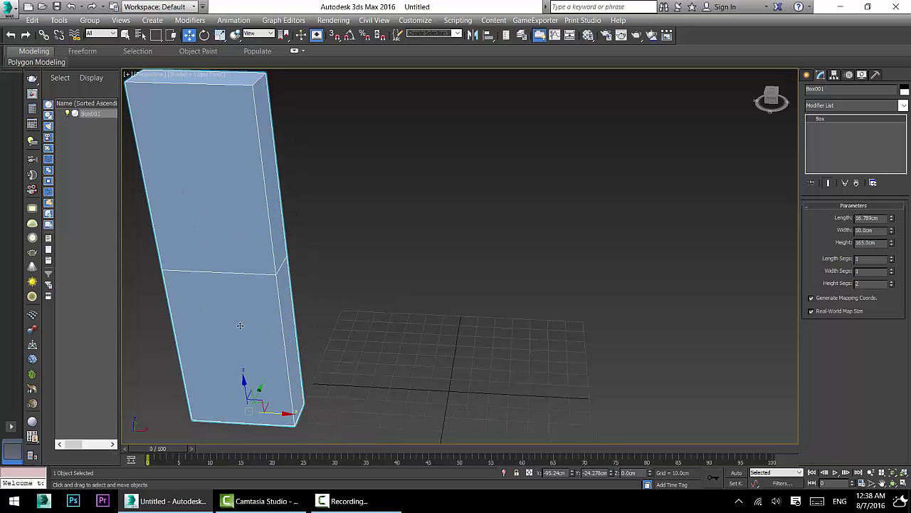
pyautogui.scroll(-3, 263, 286)
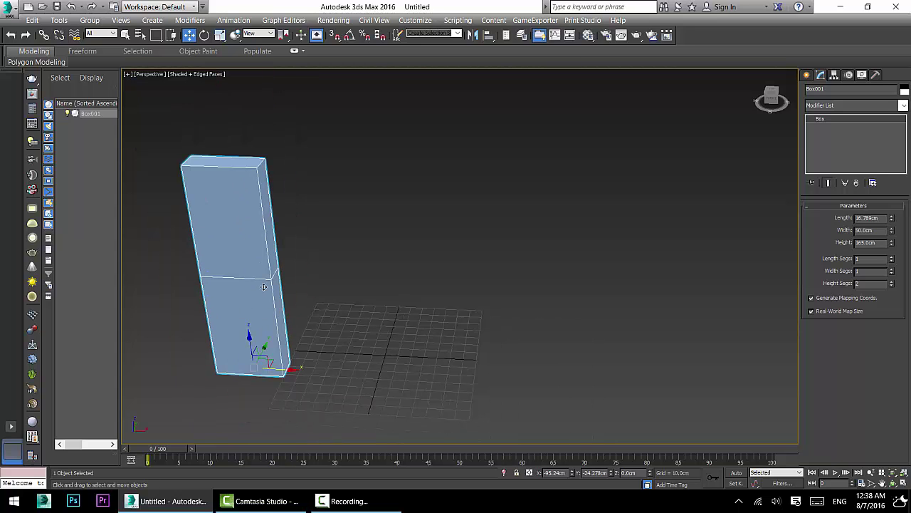
pyautogui.keyDown('alt'); pyautogui.moveTo(258, 250); pyautogui.dragTo(260, 239, button='middle'); pyautogui.keyUp('alt')
pyautogui.click(259, 238)
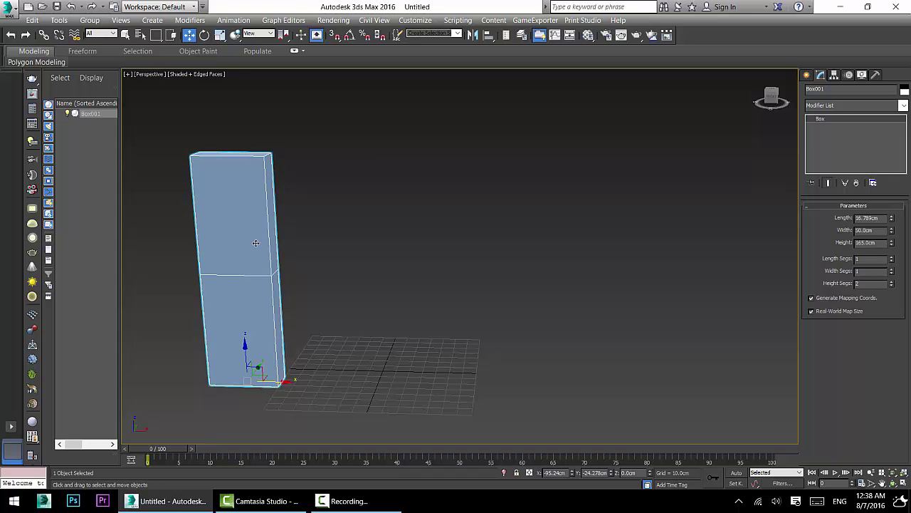
pyautogui.scroll(3, 251, 241)
pyautogui.scroll(-3, 271, 281)
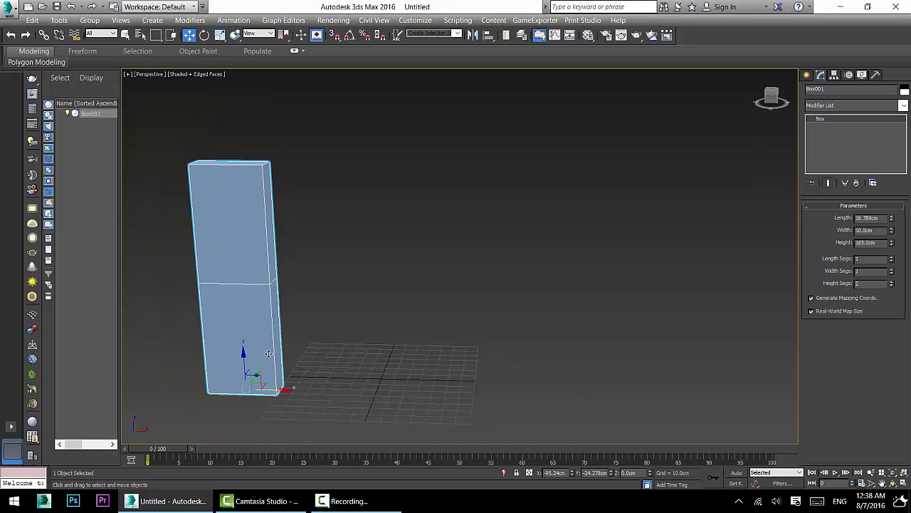
# Increase the tall box's height segments to 4.
pyautogui.scroll(2, 264, 319)
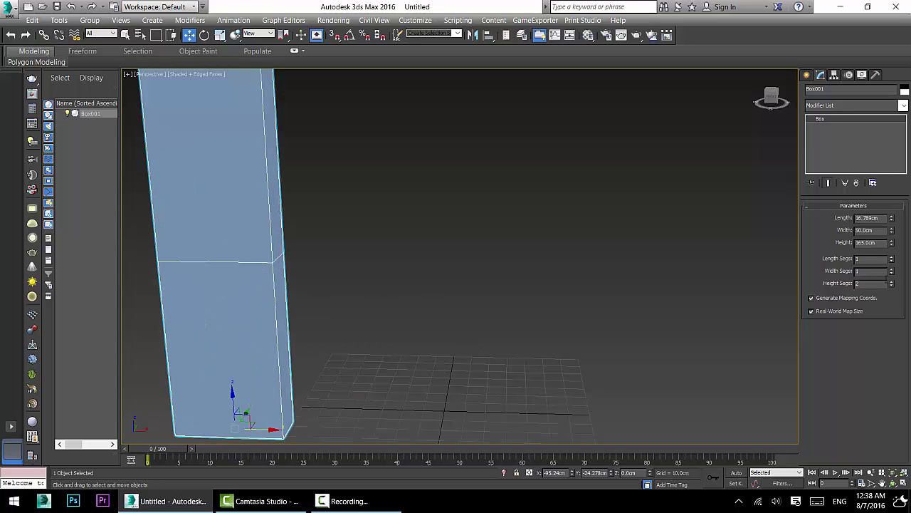
pyautogui.click(892, 282)
pyautogui.click(892, 283)
pyautogui.scroll(-2, 279, 305)
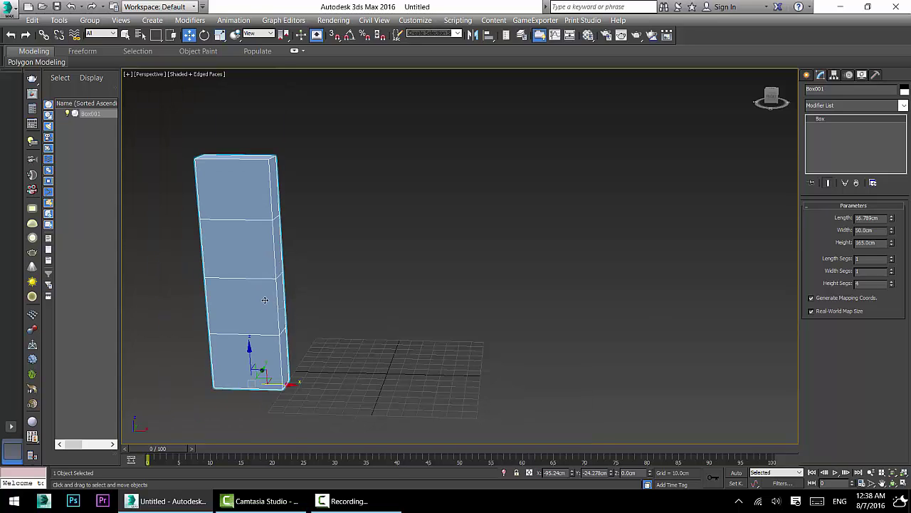
pyautogui.scroll(2, 266, 319)
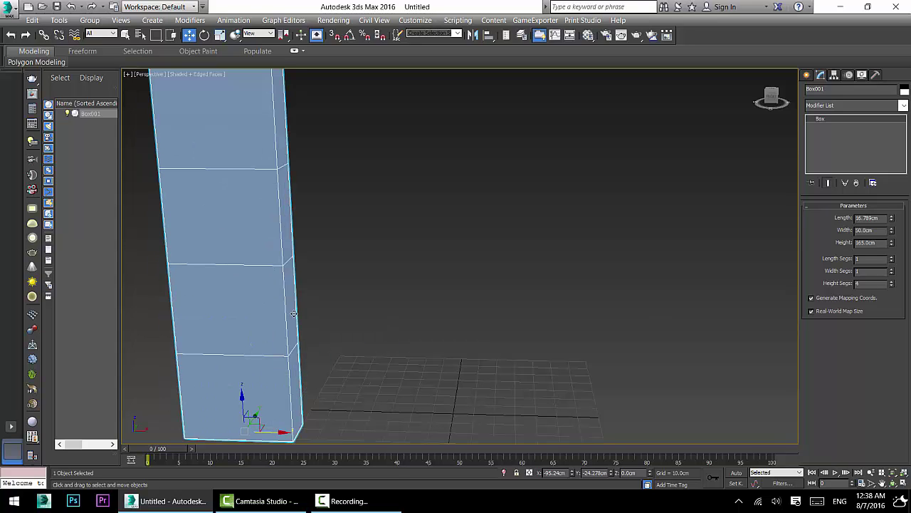
pyautogui.scroll(-2, 246, 260)
pyautogui.scroll(2, 246, 260)
pyautogui.moveTo(330, 284); pyautogui.dragTo(249, 366)
pyautogui.scroll(-2, 263, 365)
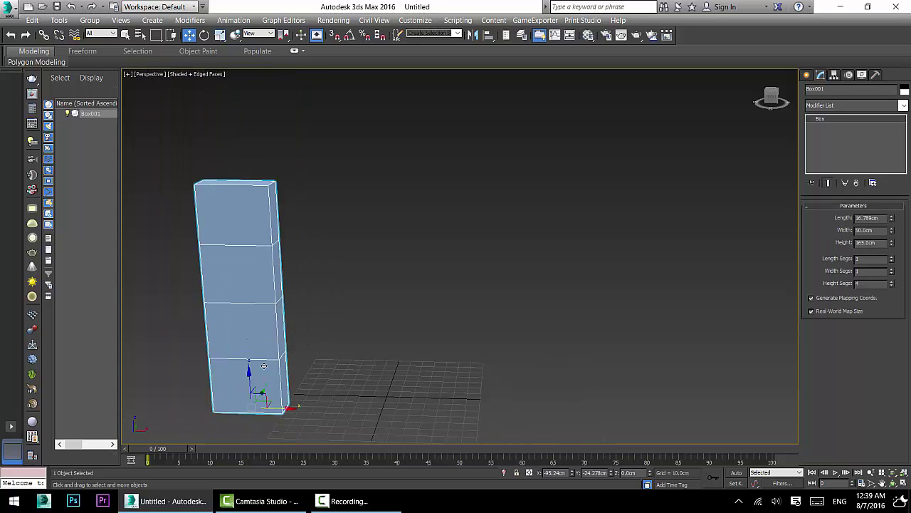
pyautogui.scroll(3, 263, 365)
# Create a box on the grid about 54 cm long, 41 cm wide and 39 cm high, and set its height segments to 1.
pyautogui.click(808, 74)
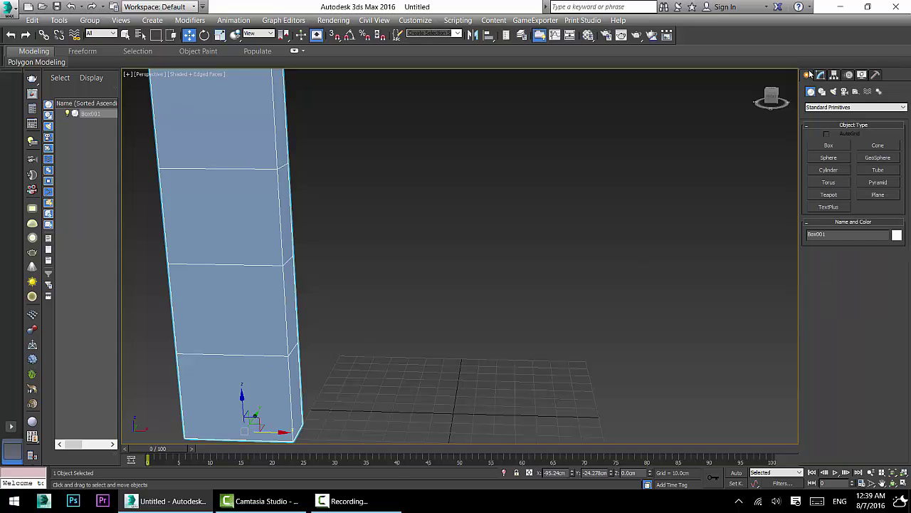
pyautogui.moveTo(545, 221); pyautogui.dragTo(547, 189, button='middle')
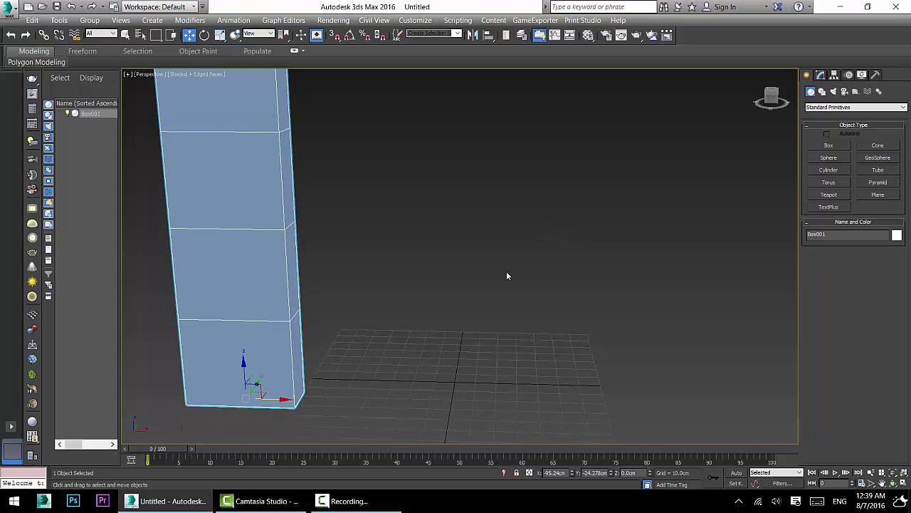
pyautogui.click(829, 145)
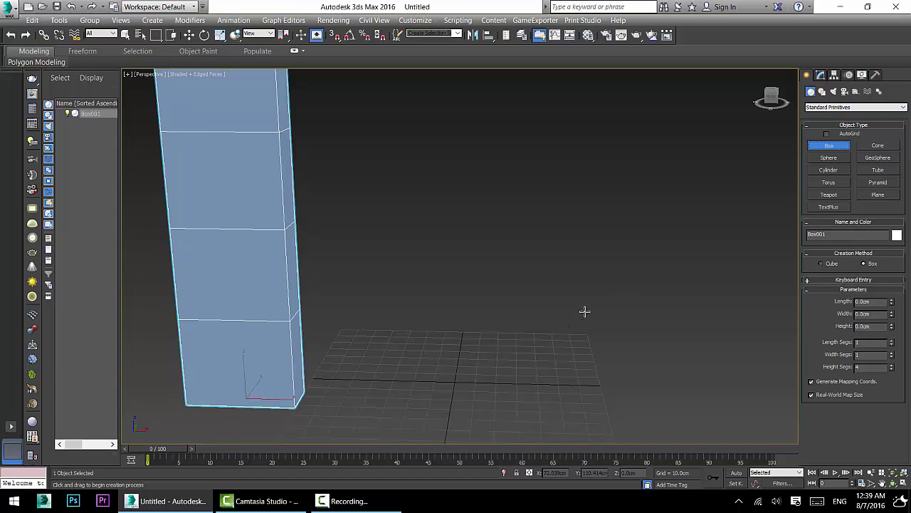
pyautogui.moveTo(564, 371); pyautogui.dragTo(474, 416)
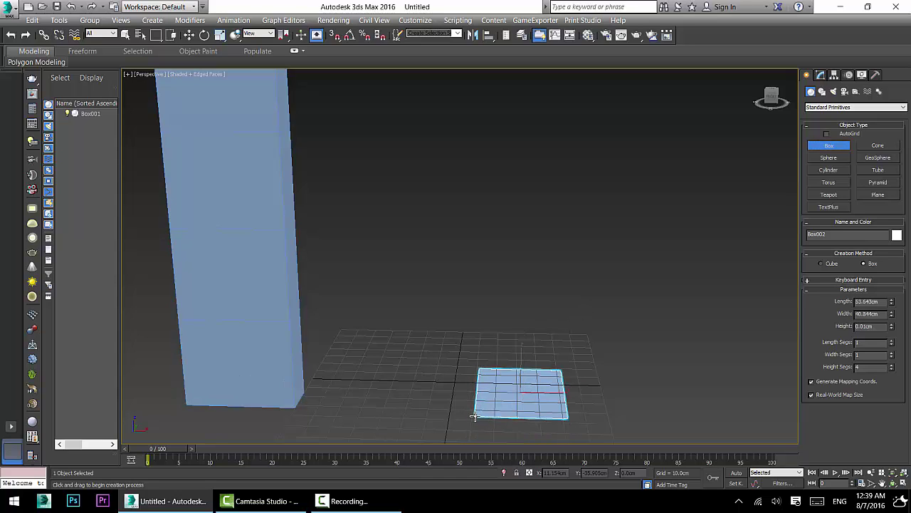
pyautogui.click(512, 338)
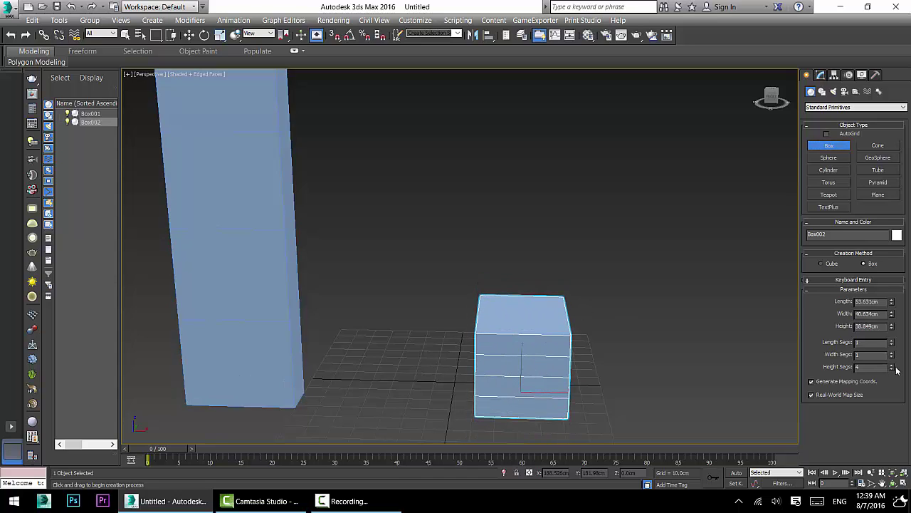
pyautogui.moveTo(897, 369); pyautogui.dragTo(895, 398)
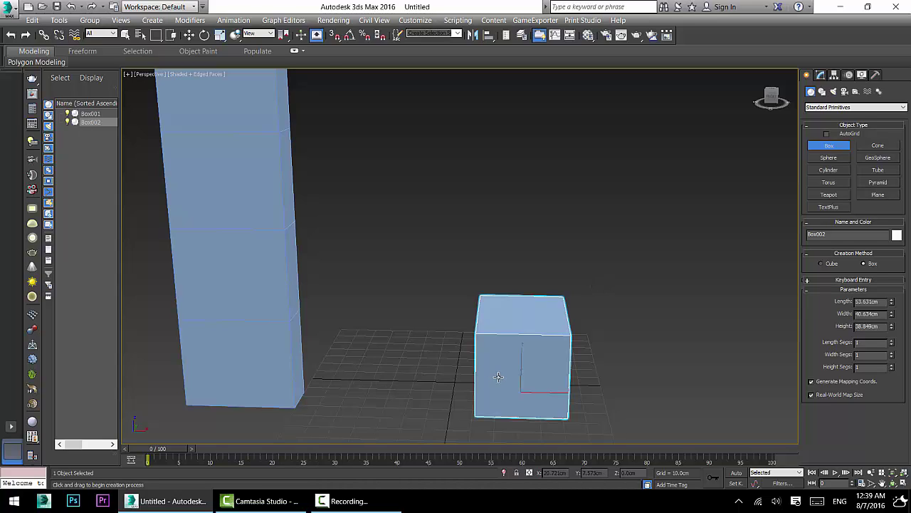
pyautogui.scroll(-2, 499, 376)
pyautogui.scroll(2, 499, 376)
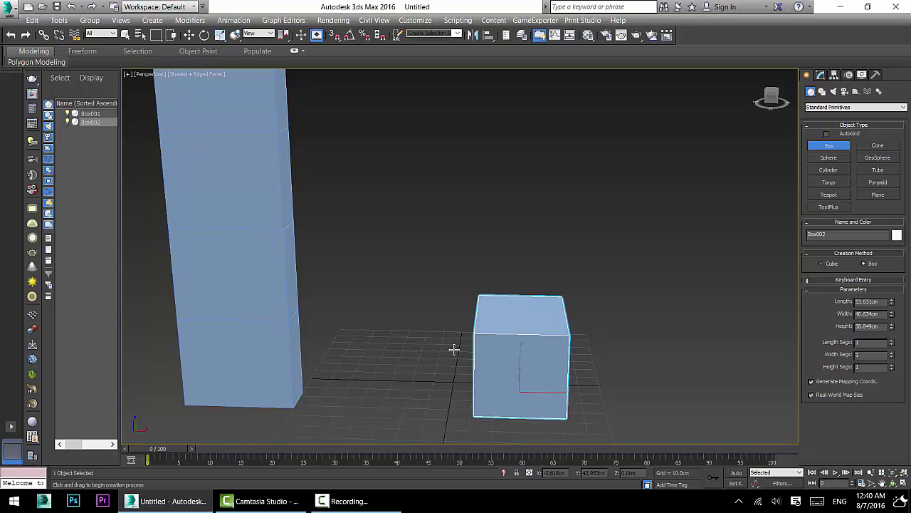
pyautogui.click(349, 500)
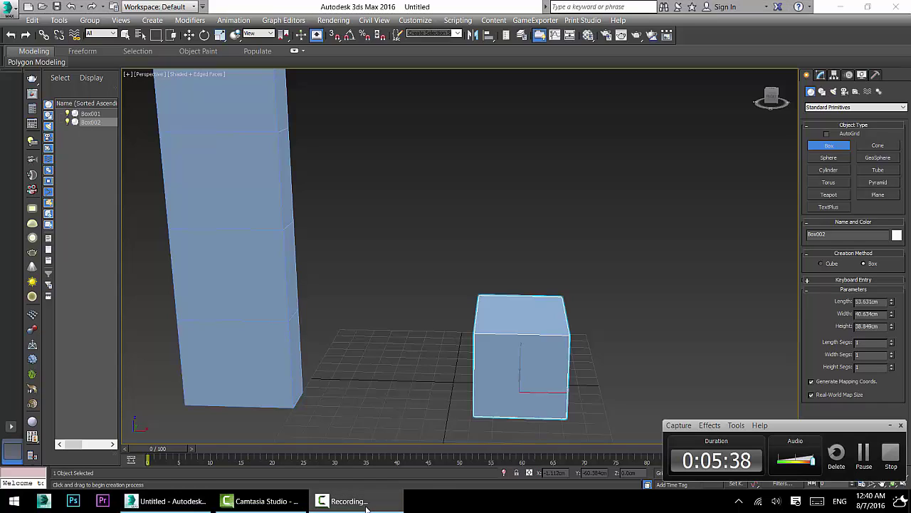
pyautogui.click(866, 451)
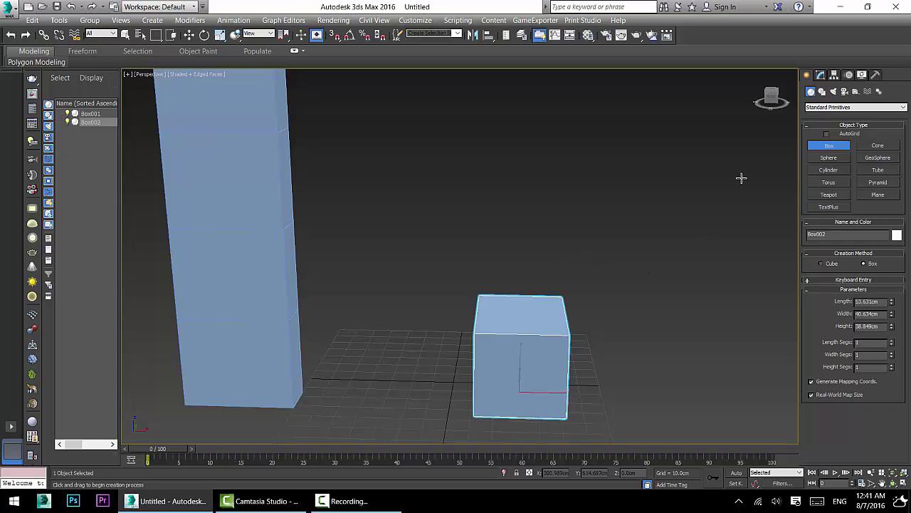
# Delete the new box and create a flat one on the grid, about 60 cm long, 87 cm wide and 4 cm high.
pyautogui.press('Delete')
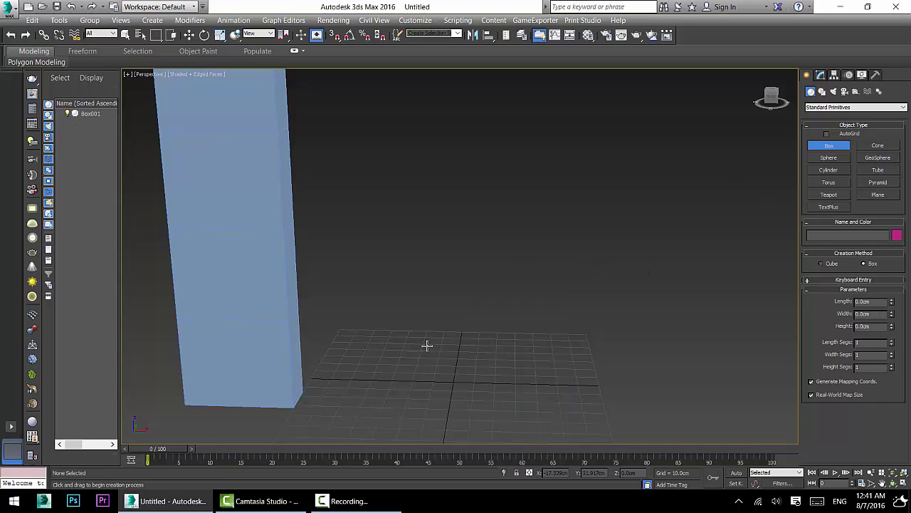
pyautogui.moveTo(390, 348); pyautogui.dragTo(568, 407)
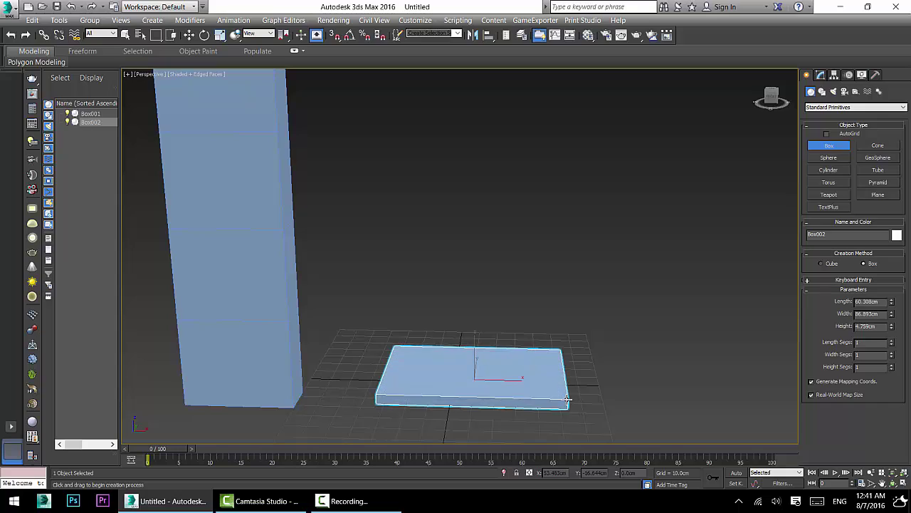
pyautogui.click(567, 402)
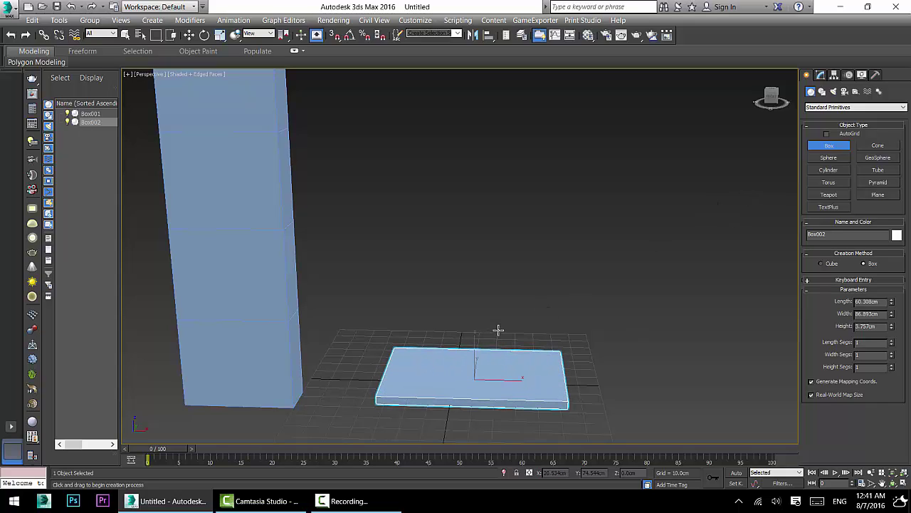
pyautogui.press('w')
# Open the flat box's editable parameters and set its width to 90 cm.
pyautogui.click(820, 75)
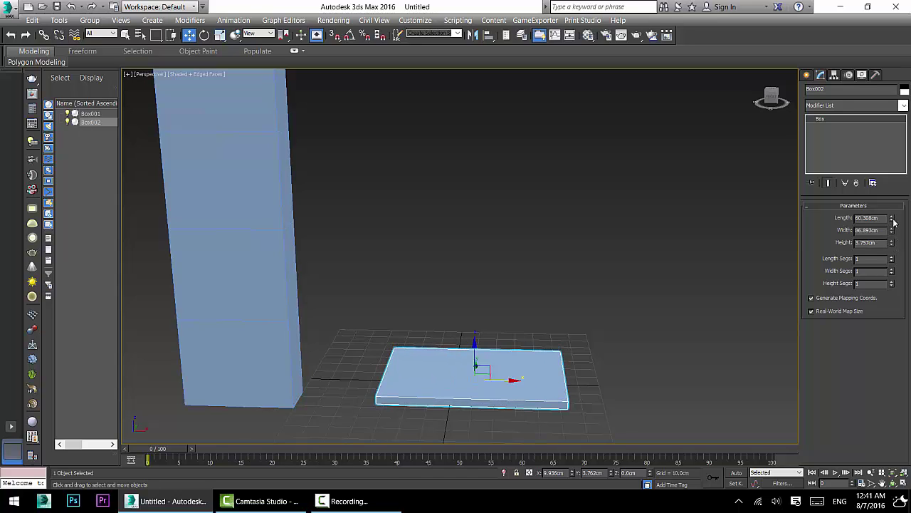
pyautogui.moveTo(892, 219); pyautogui.dragTo(845, 230)
pyautogui.write('90')
pyautogui.press('Return')
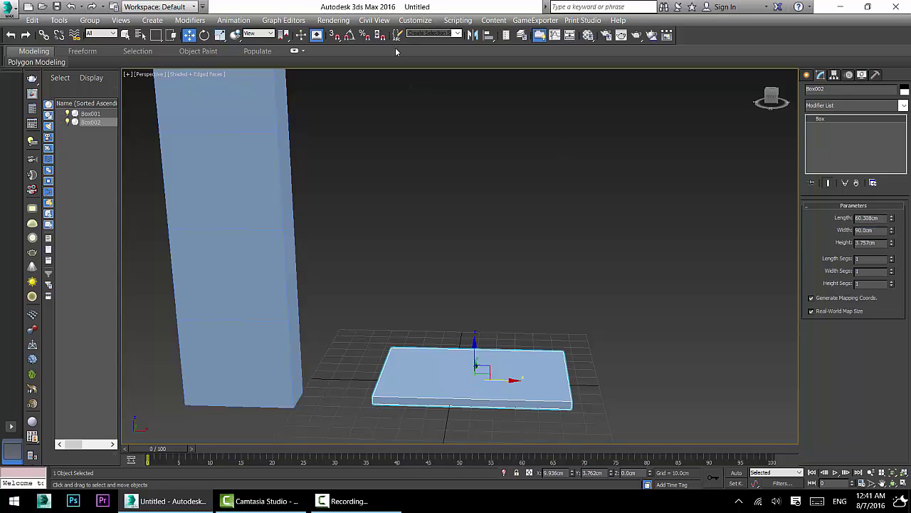
# Check the metric display unit in Units Setup.
pyautogui.click(415, 20)
pyautogui.click(432, 154)
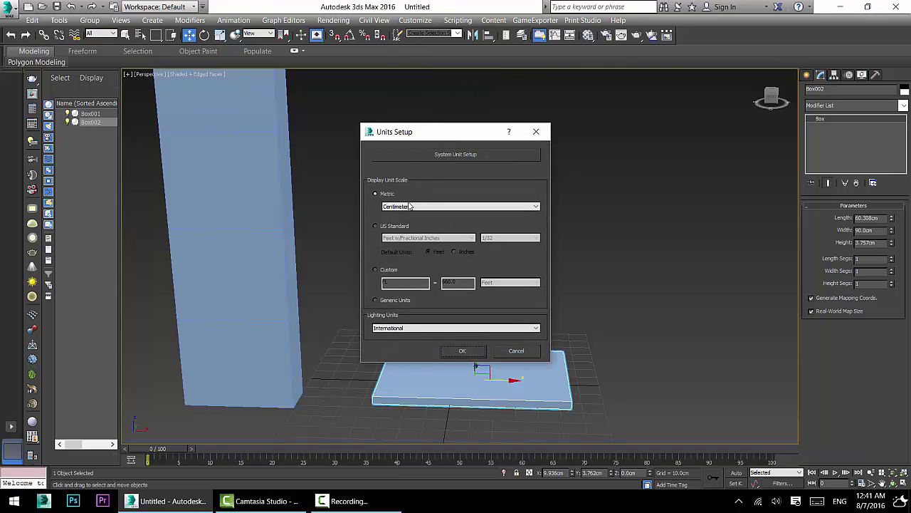
pyautogui.click(462, 352)
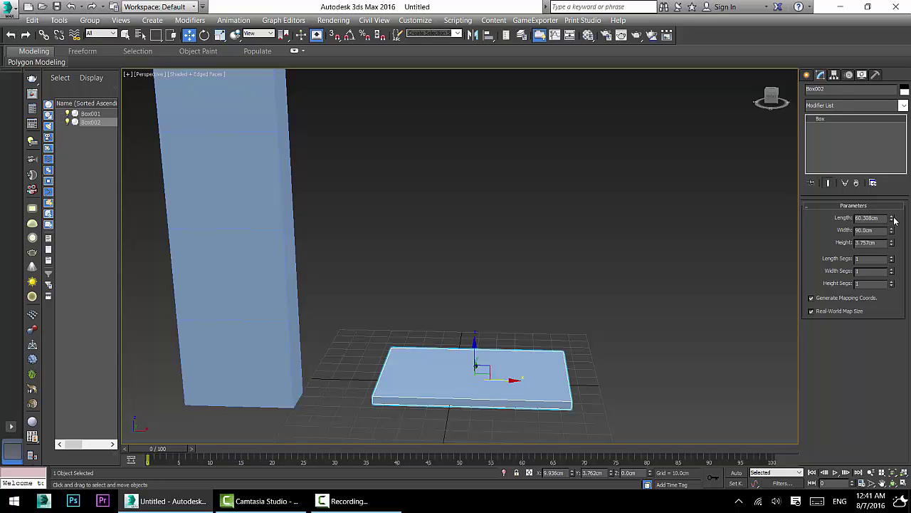
# Set the flat box's length to 55 cm and its height to 5 cm.
pyautogui.moveTo(892, 218)
pyautogui.mouseDown()
pyautogui.moveTo(892, 200)
pyautogui.moveTo(892, 211)
pyautogui.mouseUp()
pyautogui.write('55')
pyautogui.press('Return')
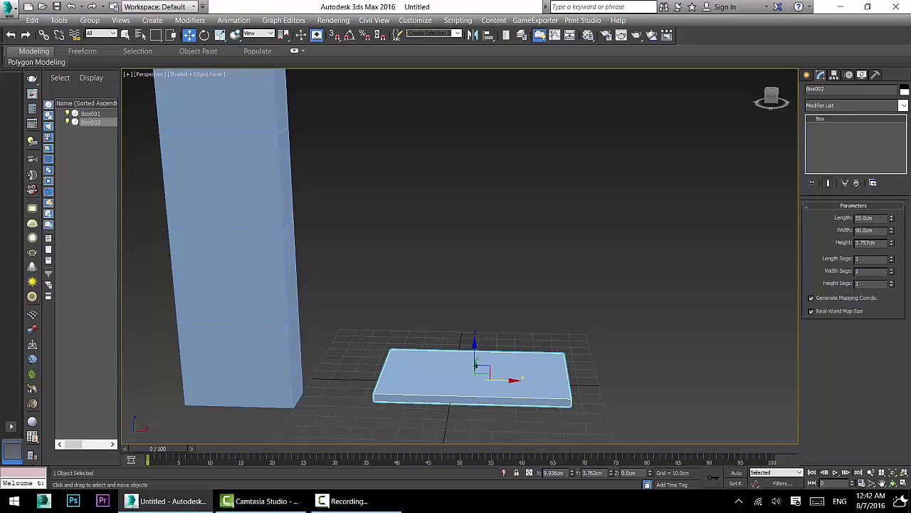
pyautogui.doubleClick(864, 242)
pyautogui.write('5')
pyautogui.press('Return')
pyautogui.scroll(5, 524, 372)
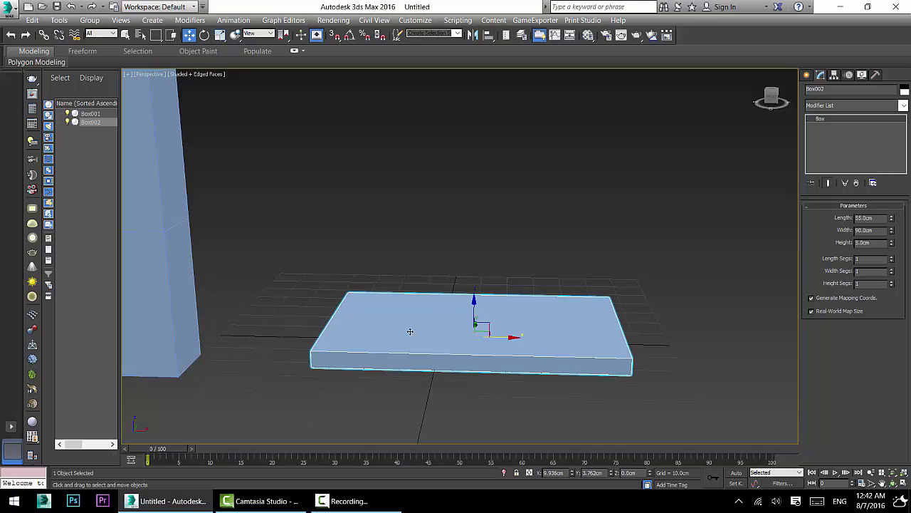
# Show all four viewports and create a post box about 7.6 × 7.9 × 51 cm inside the slab's back-left corner from the Top view.
pyautogui.moveTo(493, 326); pyautogui.dragTo(502, 332, button='middle')
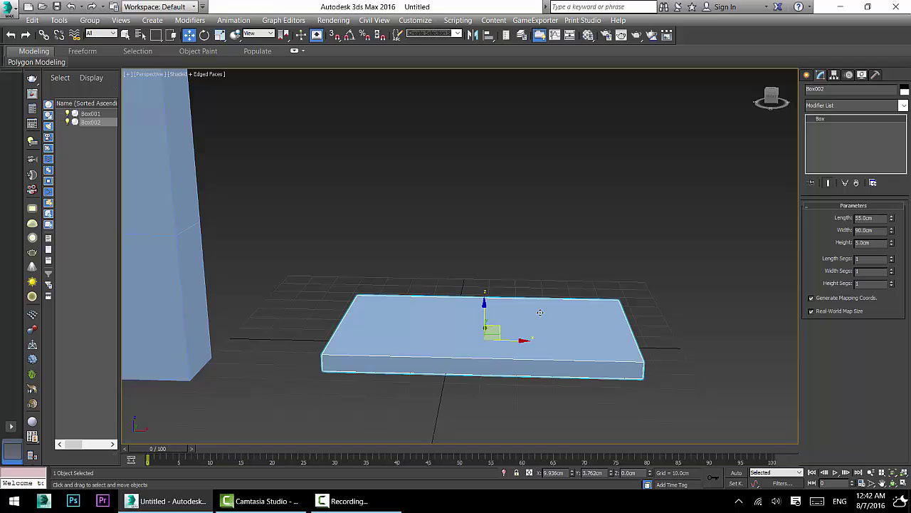
pyautogui.moveTo(525, 317); pyautogui.dragTo(522, 288, button='middle')
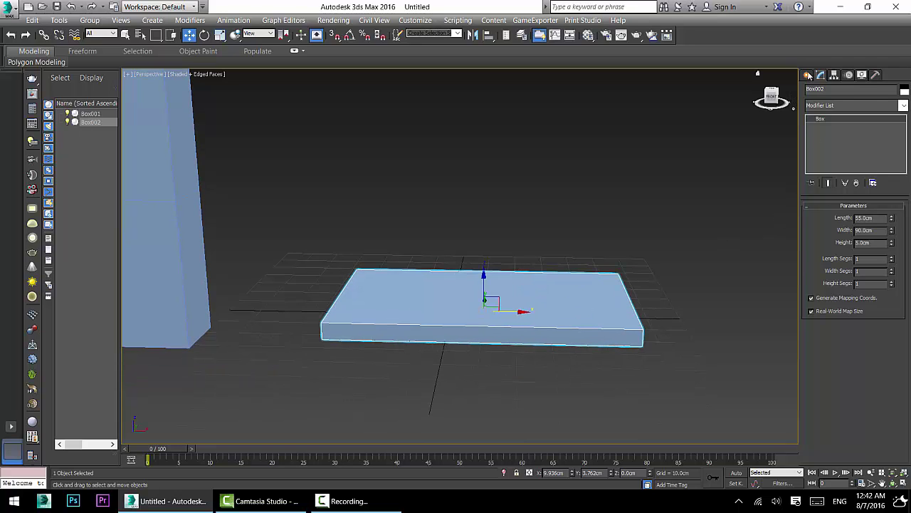
pyautogui.click(807, 75)
pyautogui.click(821, 146)
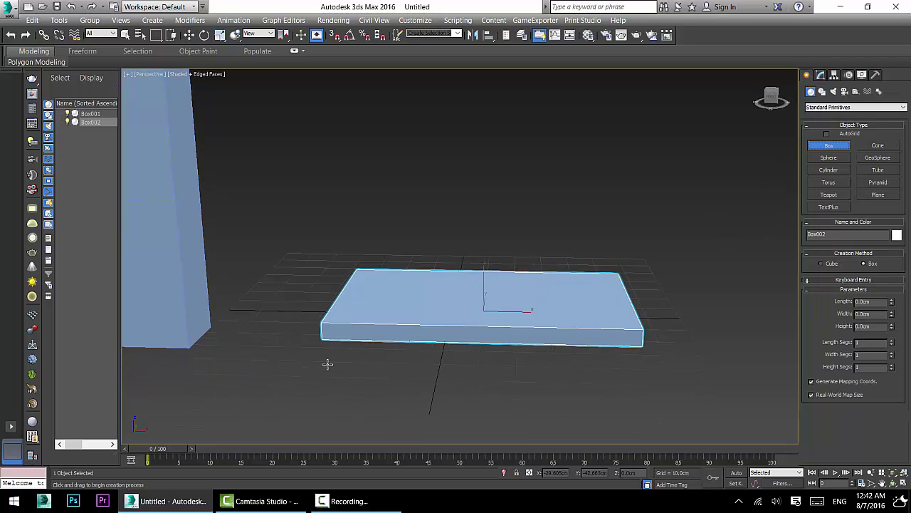
pyautogui.moveTo(349, 358); pyautogui.dragTo(369, 377)
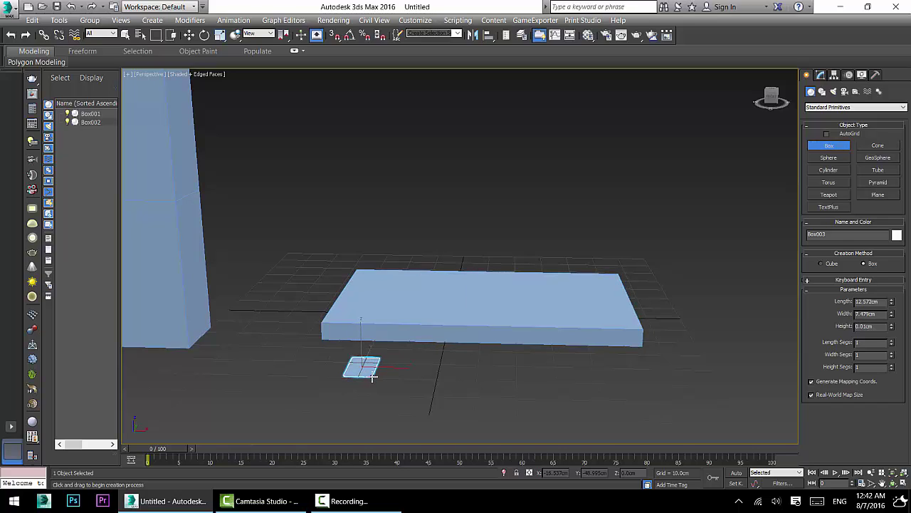
pyautogui.rightClick(389, 232)
pyautogui.click(902, 484)
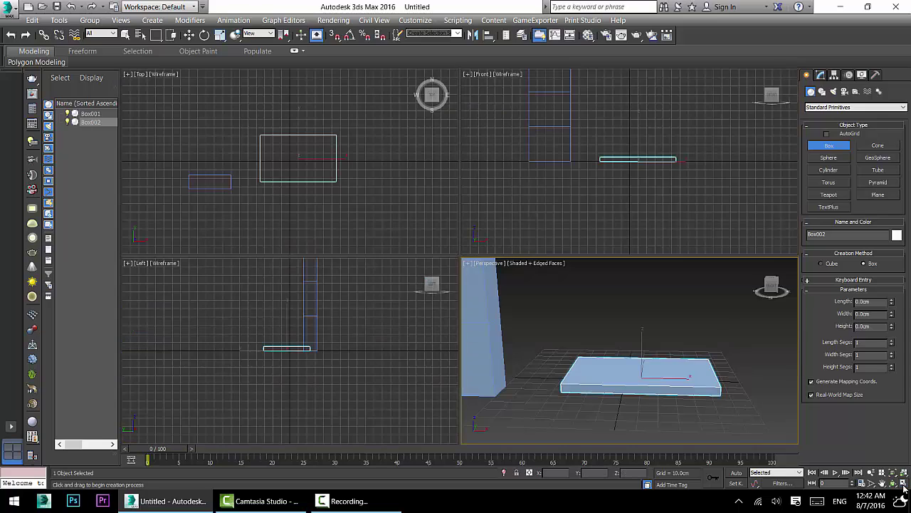
pyautogui.scroll(5, 287, 145)
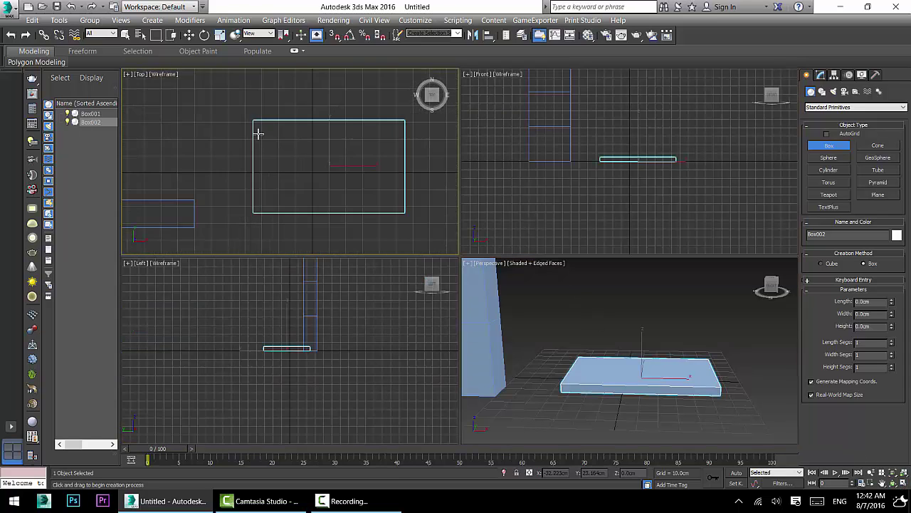
pyautogui.moveTo(233, 113); pyautogui.dragTo(247, 126)
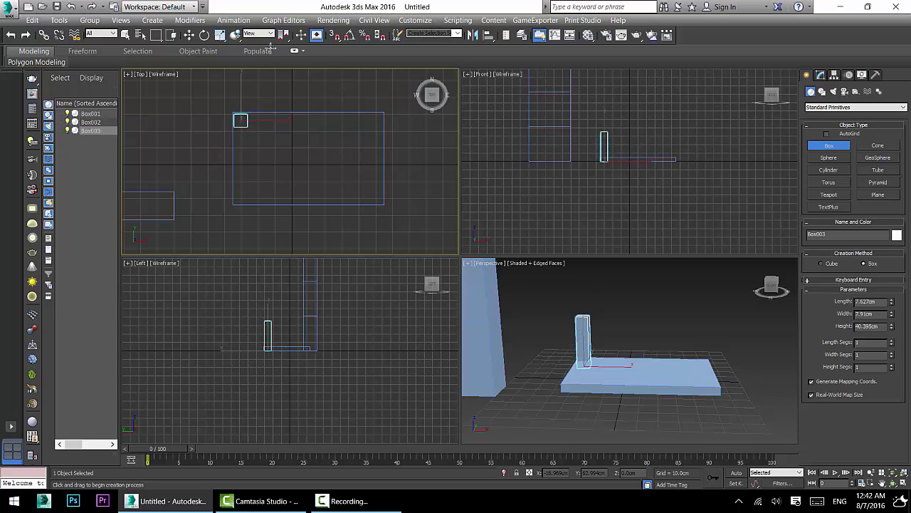
pyautogui.click(376, 85)
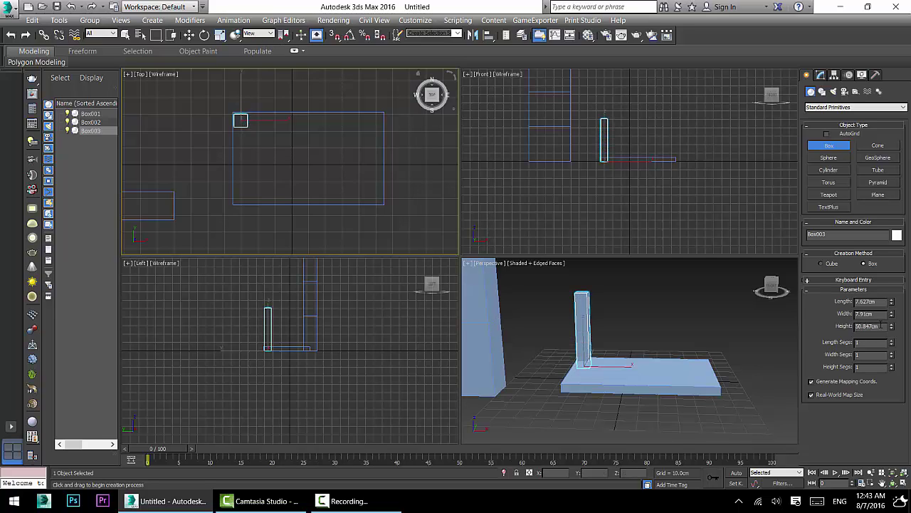
# Set the new post's height to 40 cm and its length and width to 5 cm each.
pyautogui.moveTo(890, 327); pyautogui.dragTo(891, 331)
pyautogui.press('Return')
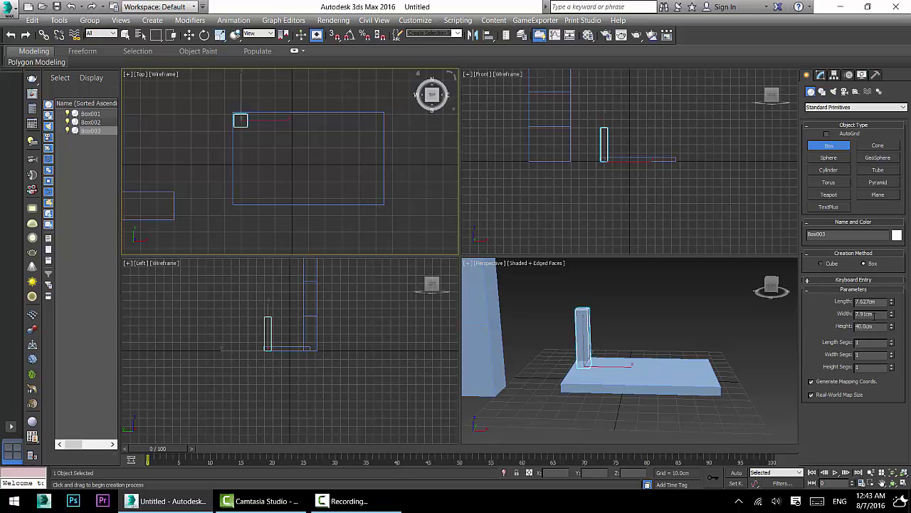
pyautogui.write('5')
pyautogui.press('Tab')
pyautogui.write('5')
pyautogui.press('Tab')
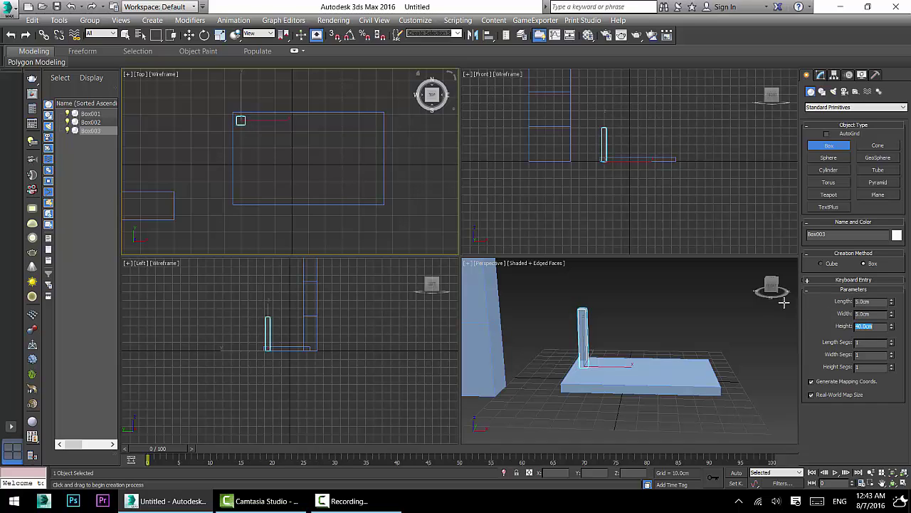
# Finish box creation, activate the Move tool and examine how the post meets the slab in the Front and Perspective views.
pyautogui.rightClick(599, 332)
pyautogui.click(193, 33)
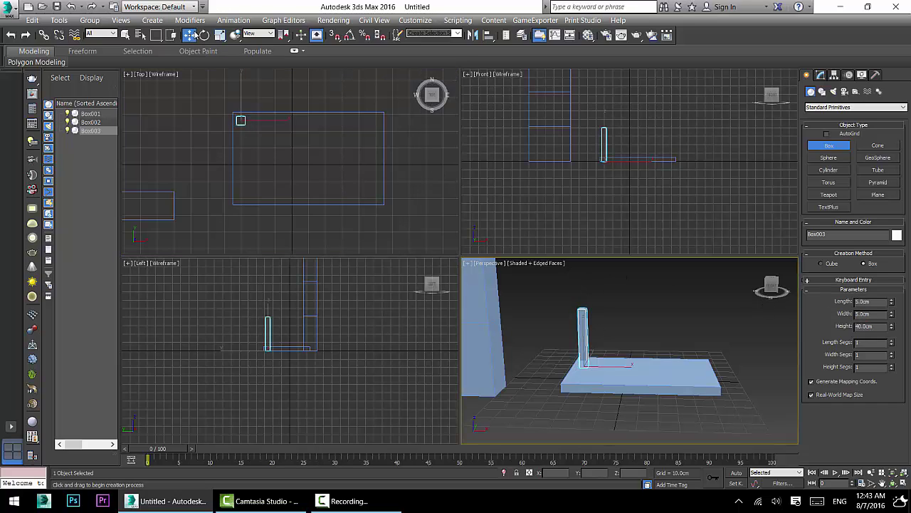
pyautogui.scroll(5, 623, 158)
pyautogui.moveTo(521, 173); pyautogui.dragTo(613, 175, button='middle')
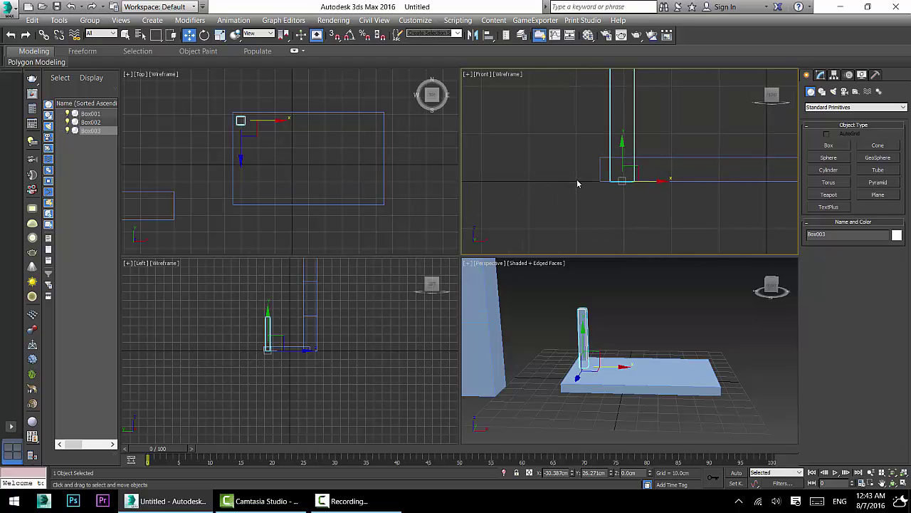
pyautogui.moveTo(577, 174); pyautogui.dragTo(590, 238, button='middle')
pyautogui.scroll(2, 591, 238)
pyautogui.moveTo(627, 330); pyautogui.dragTo(599, 315, button='middle')
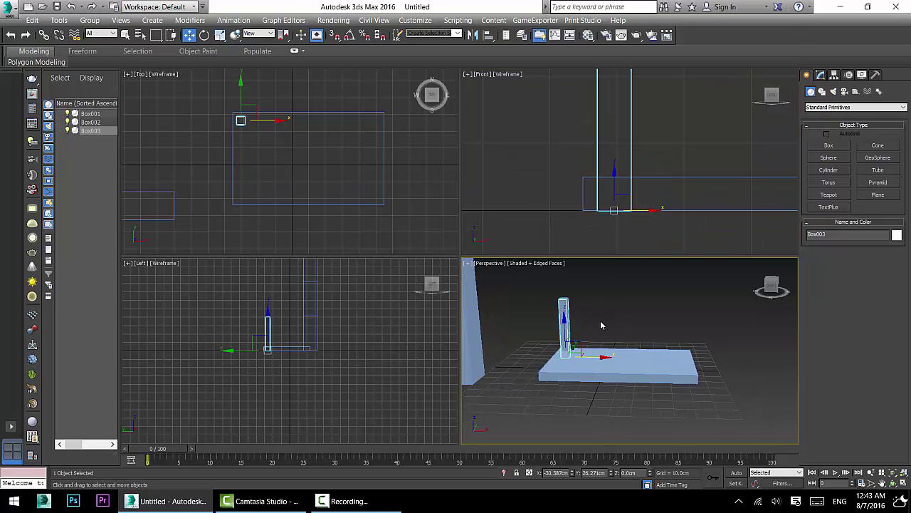
pyautogui.scroll(-2, 601, 325)
pyautogui.moveTo(618, 360); pyautogui.dragTo(625, 379, button='middle')
pyautogui.scroll(4, 590, 383)
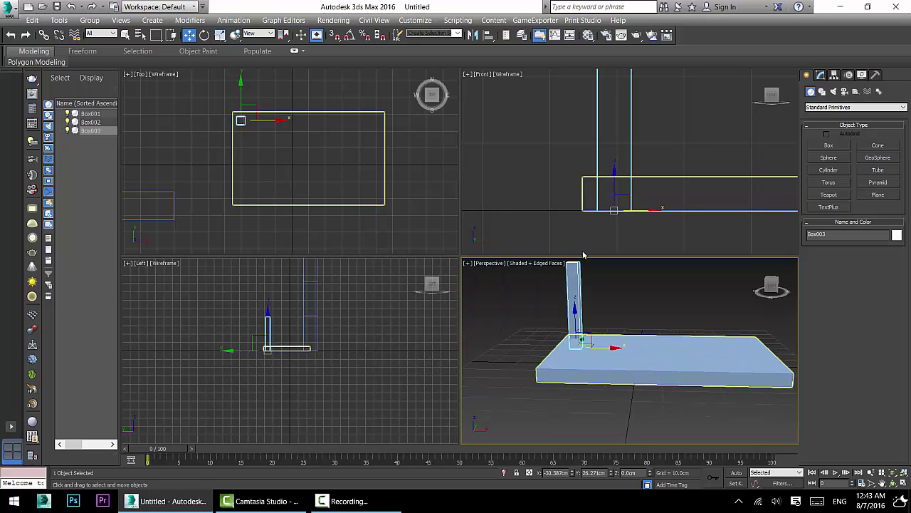
pyautogui.moveTo(620, 222); pyautogui.dragTo(617, 223, button='middle')
# Try lowering the post about 19.5 cm through the slab in the Front view, and undo that move.
pyautogui.moveTo(612, 192); pyautogui.dragTo(617, 315)
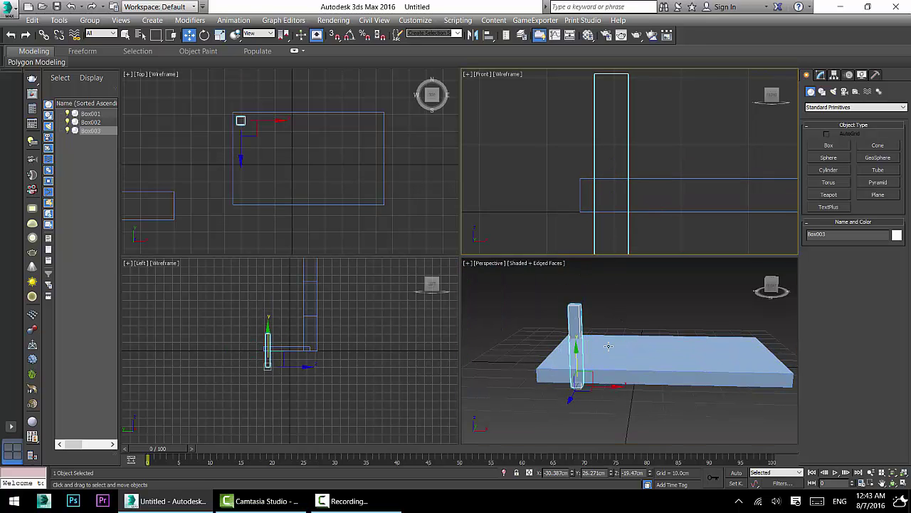
pyautogui.scroll(-6, 614, 190)
pyautogui.scroll(4, 614, 191)
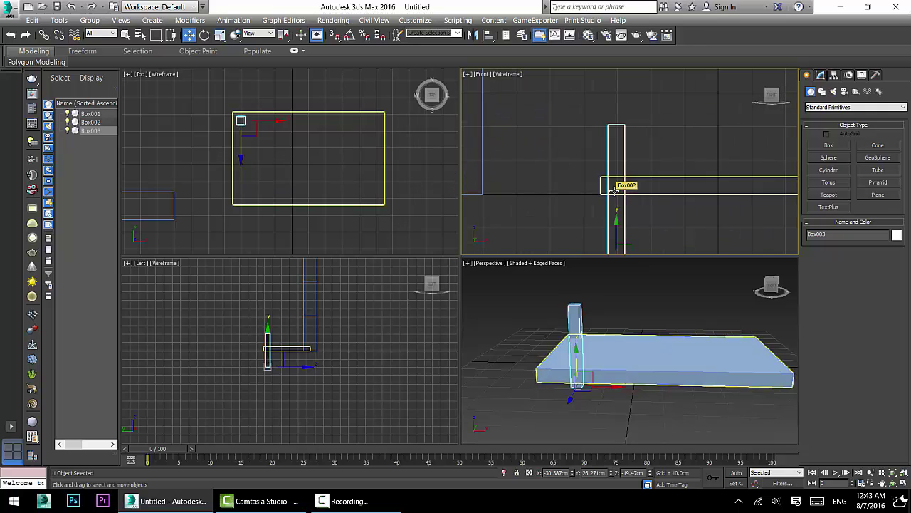
pyautogui.hotkey('ctrl', 'z')
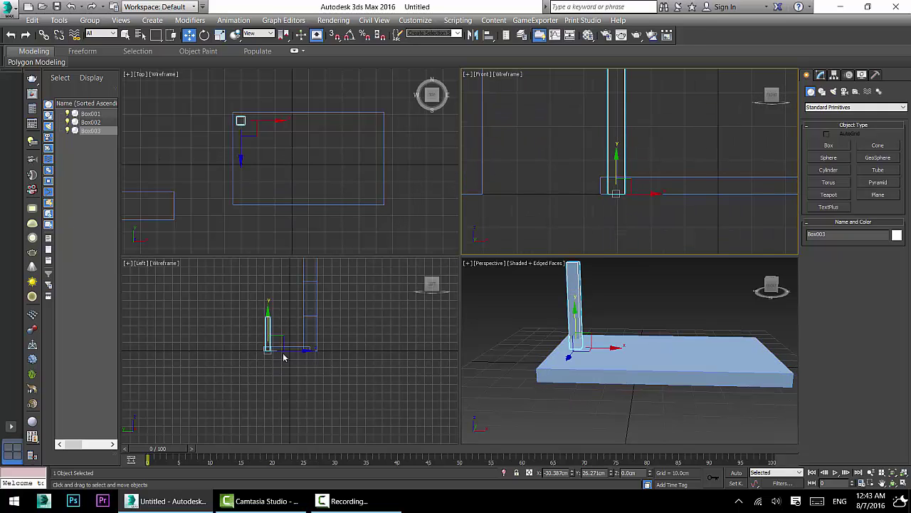
# Move the post diagonally toward the slab's back-left corner in the Top view.
pyautogui.scroll(5, 283, 352)
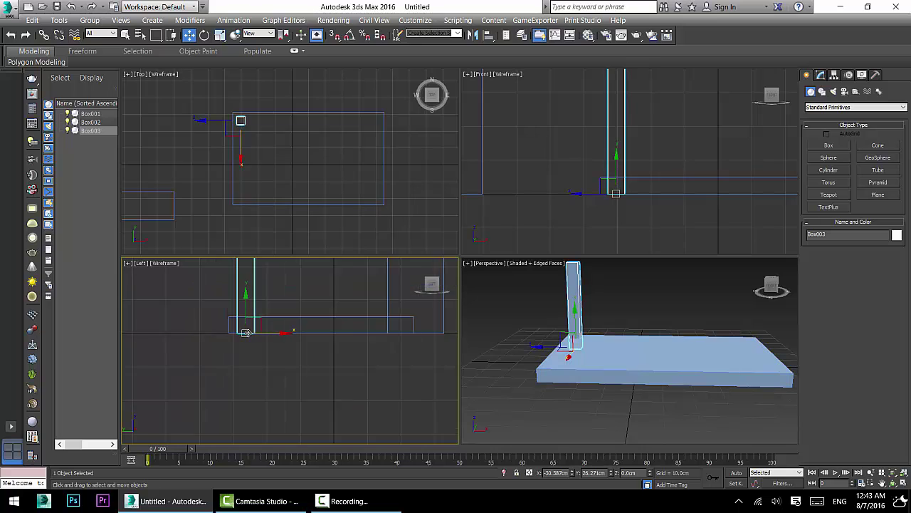
pyautogui.scroll(-4, 248, 332)
pyautogui.moveTo(248, 332); pyautogui.dragTo(240, 386, button='middle')
pyautogui.moveTo(618, 193); pyautogui.dragTo(560, 250, button='middle')
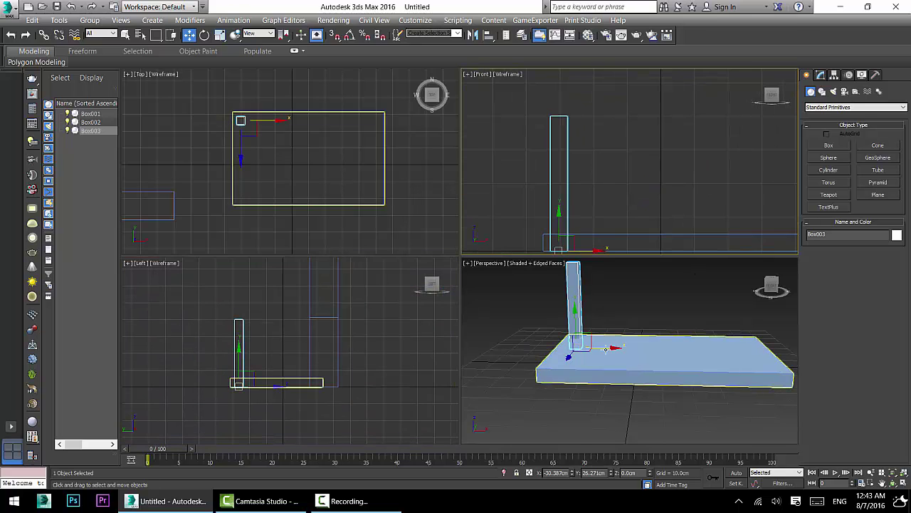
pyautogui.moveTo(606, 349); pyautogui.dragTo(604, 380, button='middle')
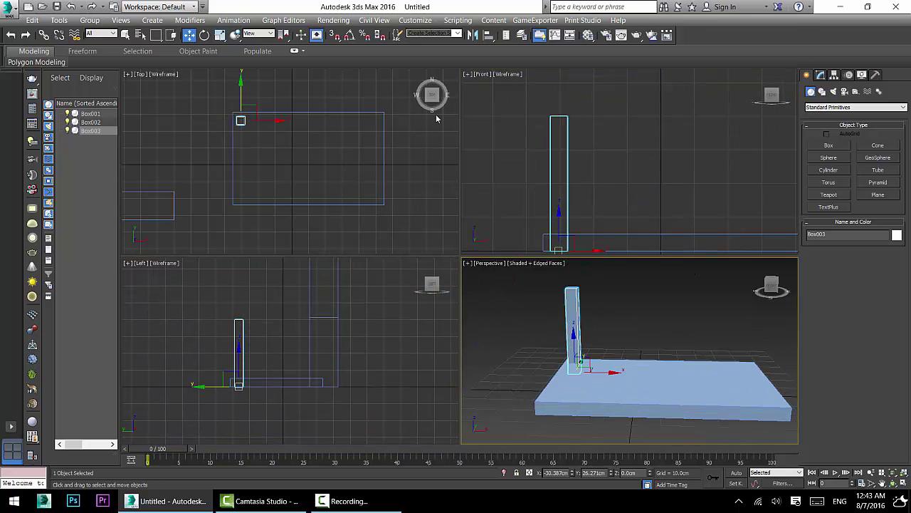
pyautogui.scroll(8, 228, 126)
pyautogui.moveTo(229, 121); pyautogui.dragTo(224, 114)
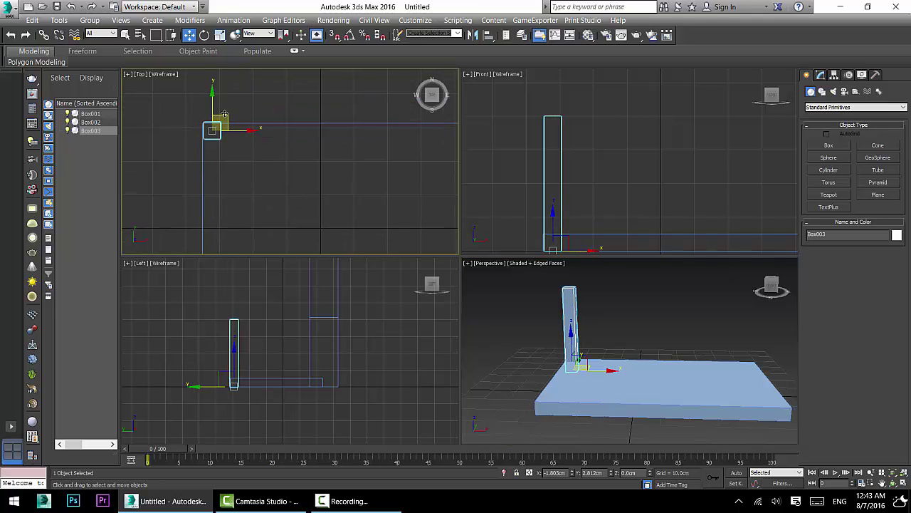
# Fine-tune the post's position so it sits just inside the slab's back-left corner, at about X -32.4 cm, Y 28.6 cm.
pyautogui.scroll(6, 220, 118)
pyautogui.moveTo(217, 120); pyautogui.dragTo(311, 114, button='middle')
pyautogui.scroll(4, 308, 127)
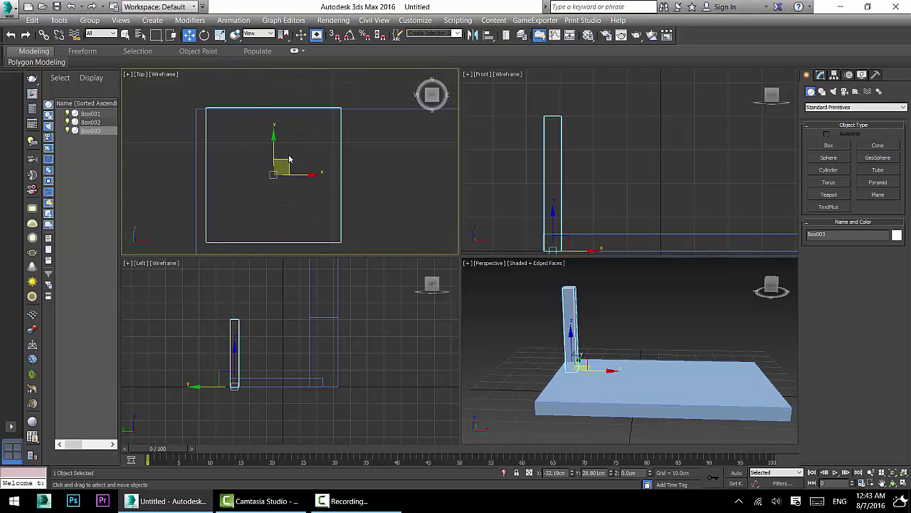
pyautogui.scroll(-3, 288, 159)
pyautogui.scroll(3, 287, 157)
pyautogui.scroll(-6, 289, 157)
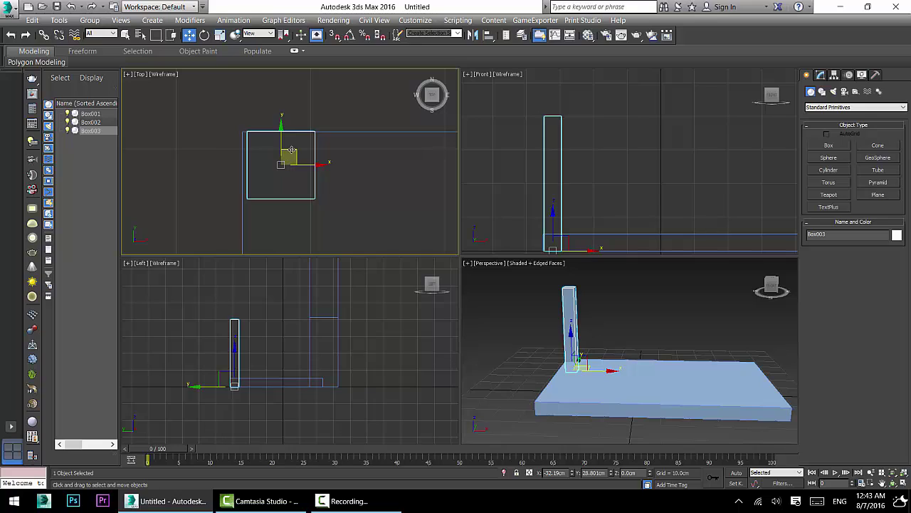
pyautogui.moveTo(291, 150); pyautogui.dragTo(288, 154)
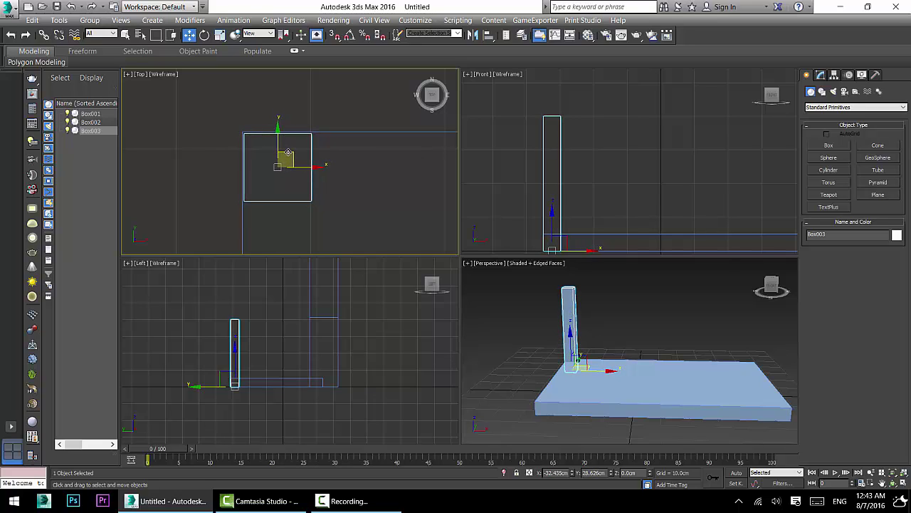
# Clone the post once along the slab's back edge and align it with the back-right corner, at about X 52.4 cm.
pyautogui.scroll(-4, 288, 151)
pyautogui.moveTo(270, 149); pyautogui.dragTo(151, 137, button='middle')
pyautogui.scroll(1, 178, 138)
pyautogui.scroll(-2, 179, 138)
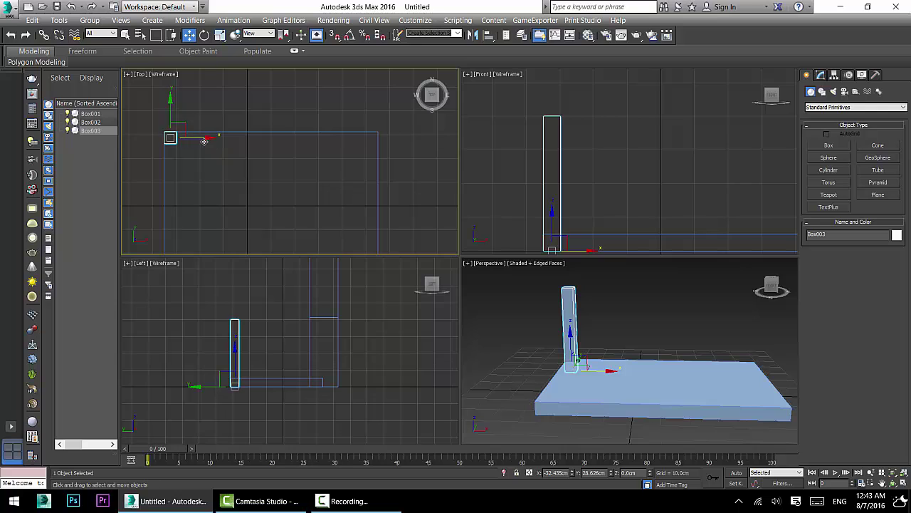
pyautogui.moveTo(183, 126)
pyautogui.mouseDown()
pyautogui.moveTo(255, 96)
pyautogui.moveTo(185, 128)
pyautogui.mouseUp()
pyautogui.moveTo(208, 138); pyautogui.dragTo(407, 139)
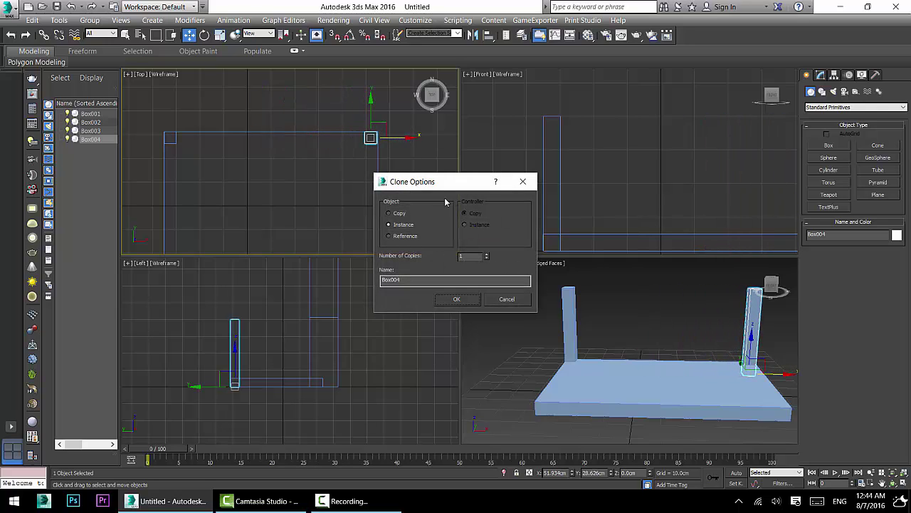
pyautogui.click(388, 224)
pyautogui.click(389, 213)
pyautogui.click(465, 301)
pyautogui.scroll(6, 377, 137)
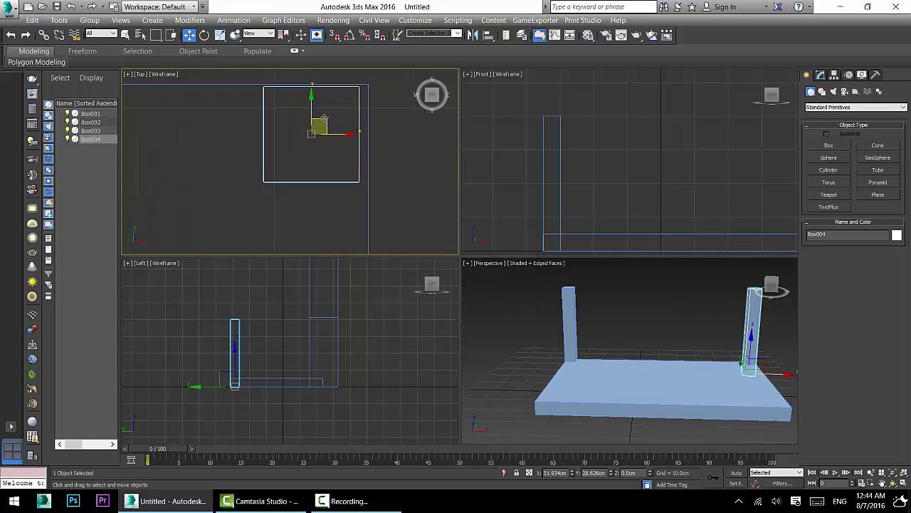
pyautogui.moveTo(323, 123); pyautogui.dragTo(340, 133)
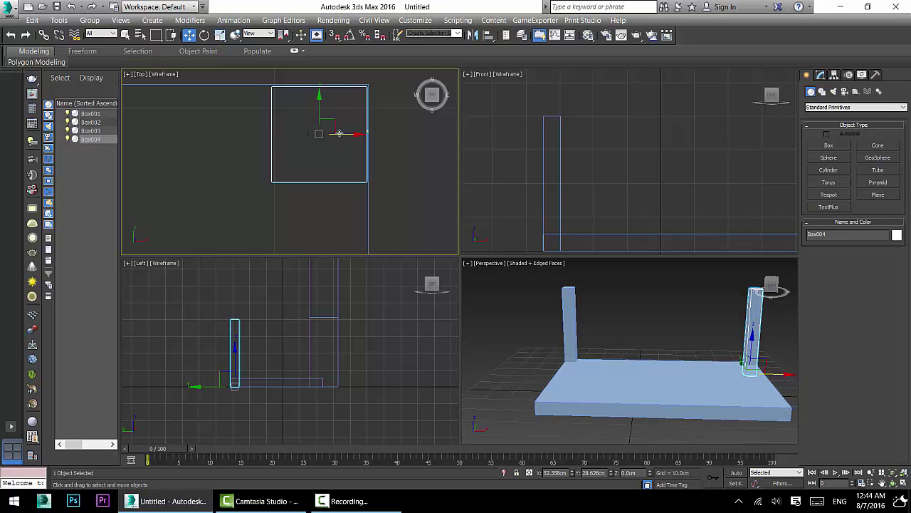
# Select both back posts and clone them once as instances along Y to the slab's front corners.
pyautogui.scroll(-5, 339, 133)
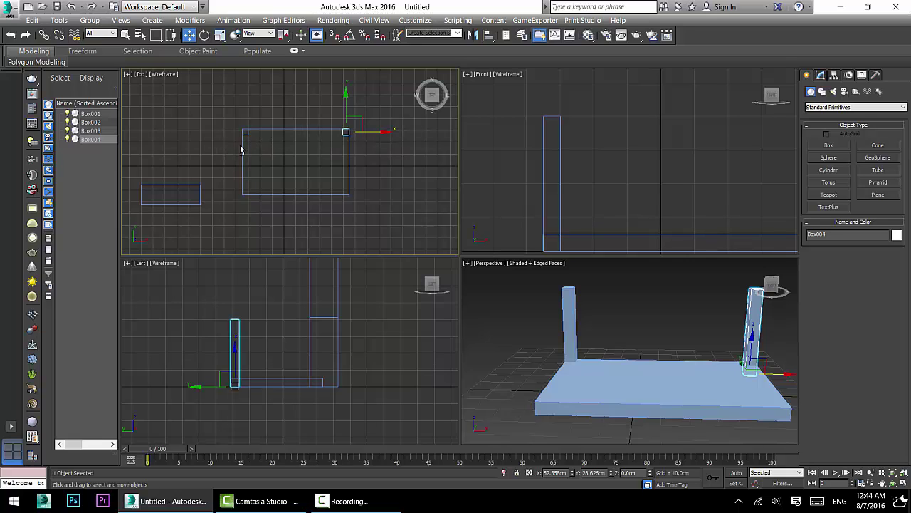
pyautogui.keyDown('ctrl'); pyautogui.click(245, 133); pyautogui.keyUp('ctrl')
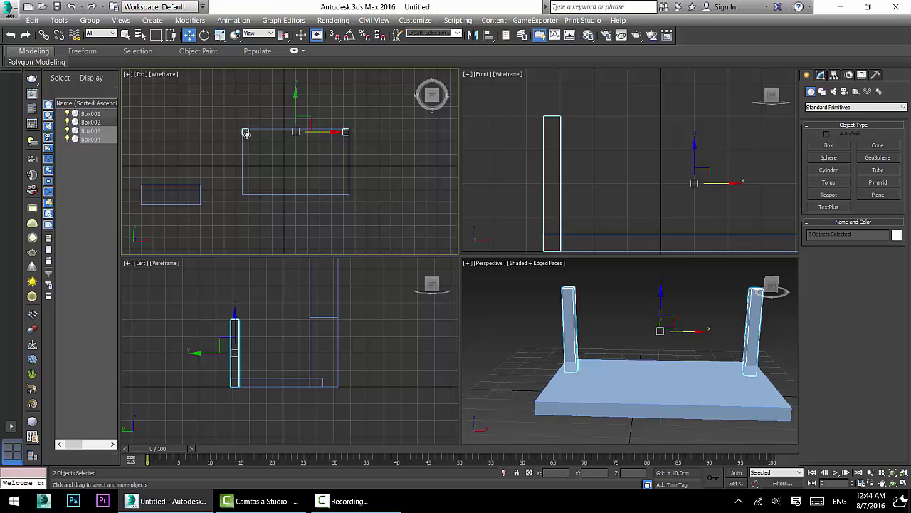
pyautogui.scroll(3, 276, 137)
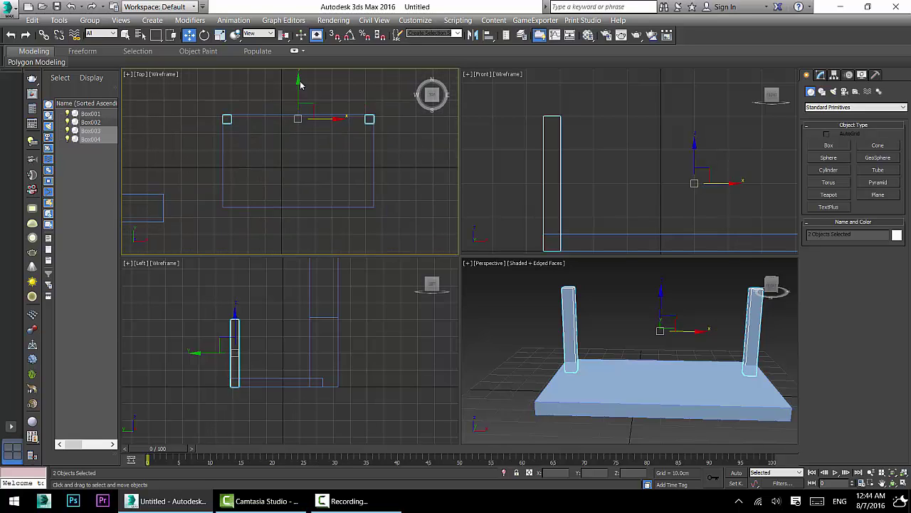
pyautogui.moveTo(298, 91); pyautogui.dragTo(299, 107, button='middle')
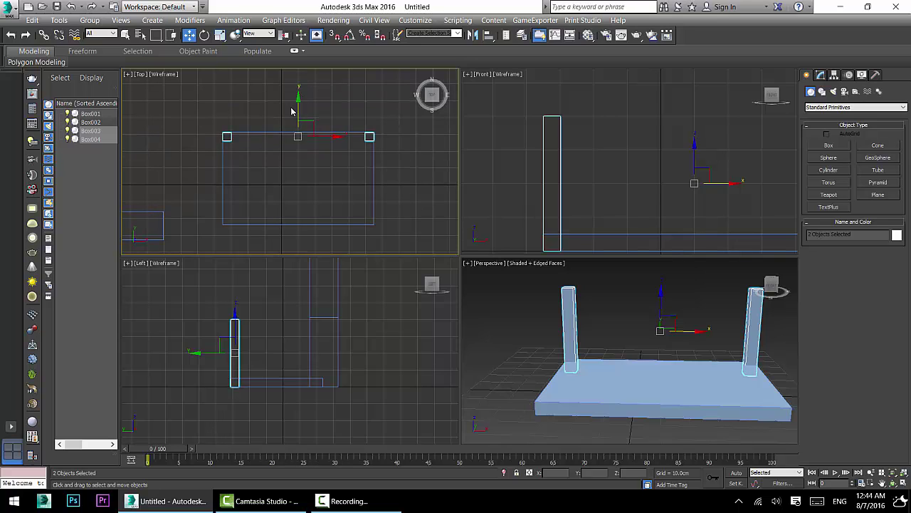
pyautogui.keyDown('shift'); pyautogui.moveTo(298, 107); pyautogui.dragTo(300, 185); pyautogui.keyUp('shift')
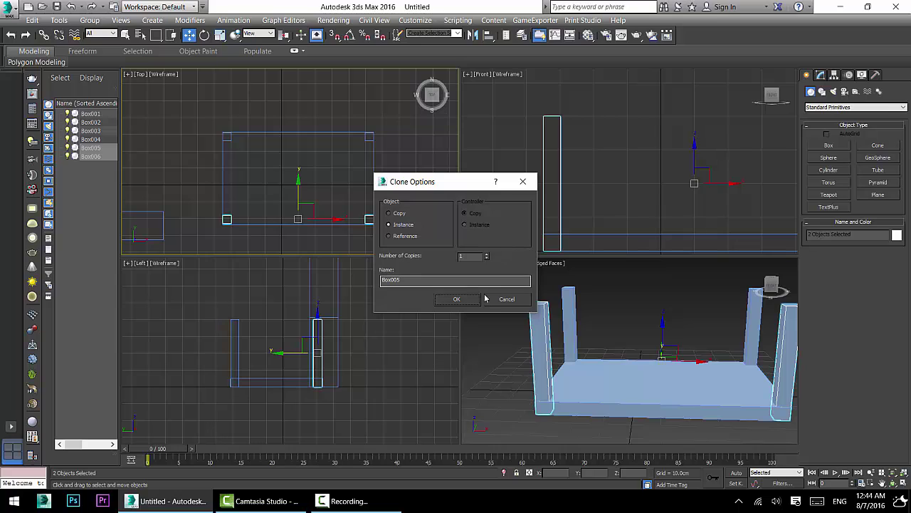
pyautogui.click(456, 299)
# Align the two front posts with the slab's front edge in the Top view and check all four posts in Perspective.
pyautogui.scroll(6, 299, 214)
pyautogui.moveTo(229, 206); pyautogui.dragTo(442, 138, button='middle')
pyautogui.scroll(-2, 337, 145)
pyautogui.scroll(2, 407, 131)
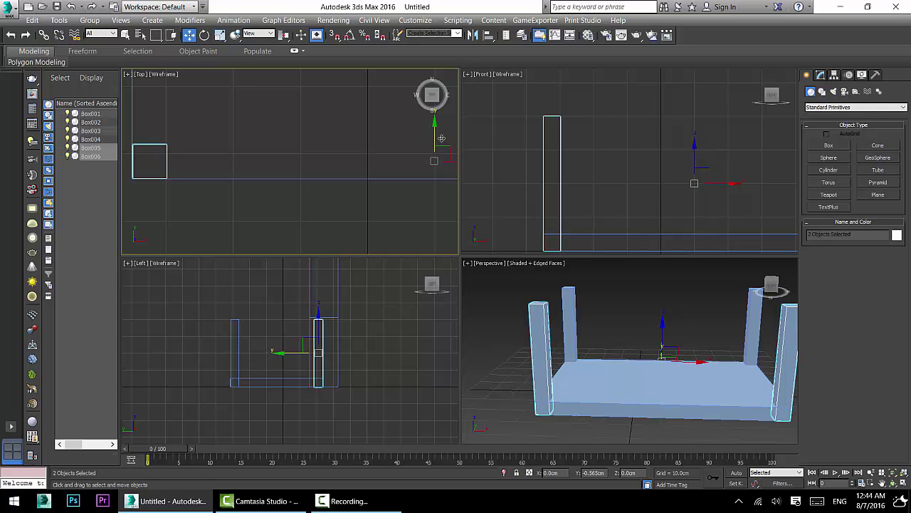
pyautogui.moveTo(681, 335); pyautogui.dragTo(625, 345, button='middle')
pyautogui.scroll(-2, 625, 345)
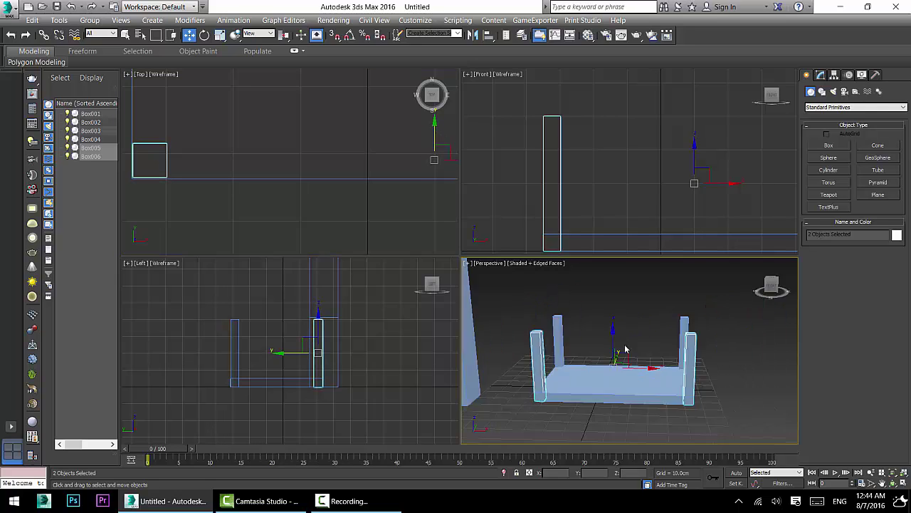
# Select the slab and raise it from the floor to the tops of the four posts, at about Z 35.8 cm.
pyautogui.scroll(2, 627, 346)
pyautogui.scroll(-3, 631, 347)
pyautogui.click(641, 377)
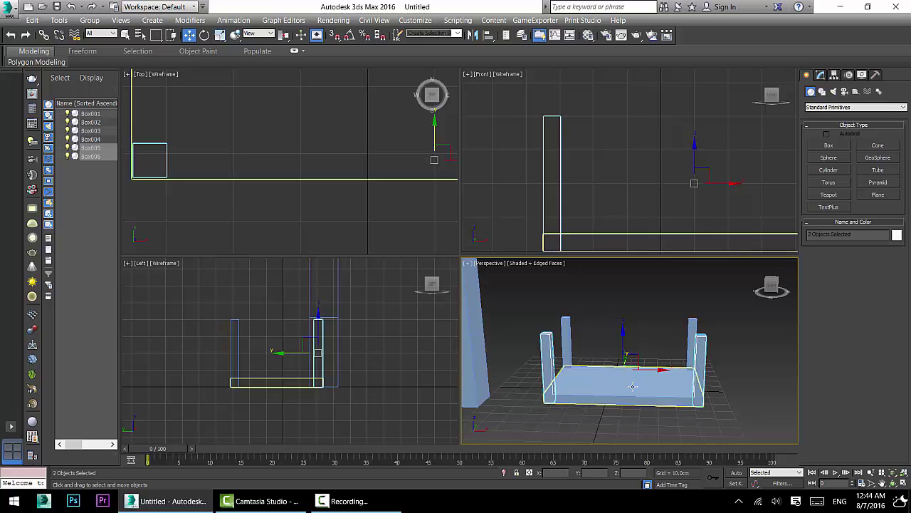
pyautogui.moveTo(688, 155); pyautogui.dragTo(629, 148, button='middle')
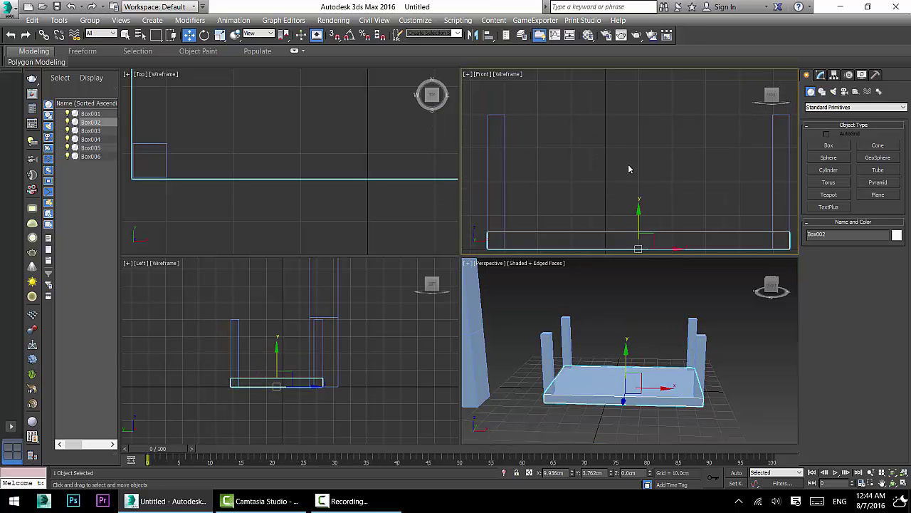
pyautogui.scroll(-3, 629, 168)
pyautogui.moveTo(633, 178); pyautogui.dragTo(652, 122)
pyautogui.click(631, 127)
pyautogui.scroll(2, 624, 145)
pyautogui.click(624, 146)
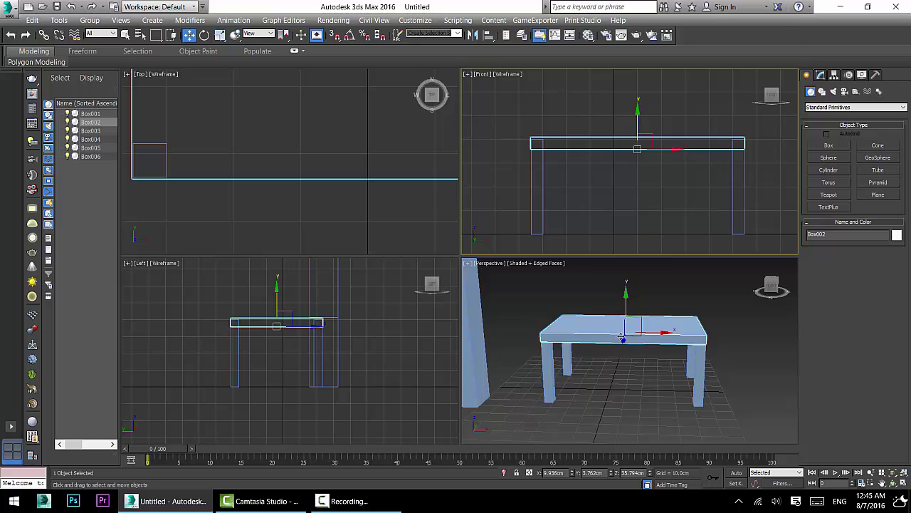
pyautogui.moveTo(624, 337); pyautogui.dragTo(619, 358, button='middle')
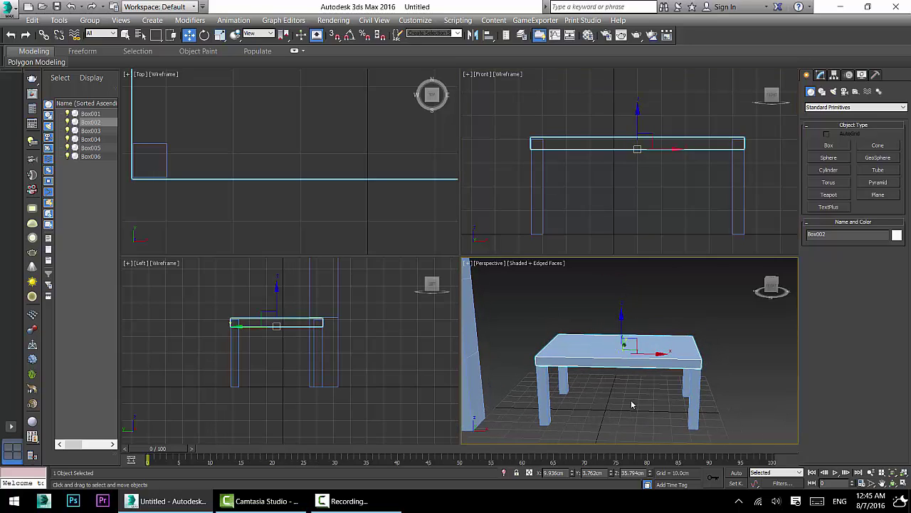
# Raise the slab further to about Z 40 cm so it rests on top of the posts, and clear the selection.
pyautogui.click(656, 144)
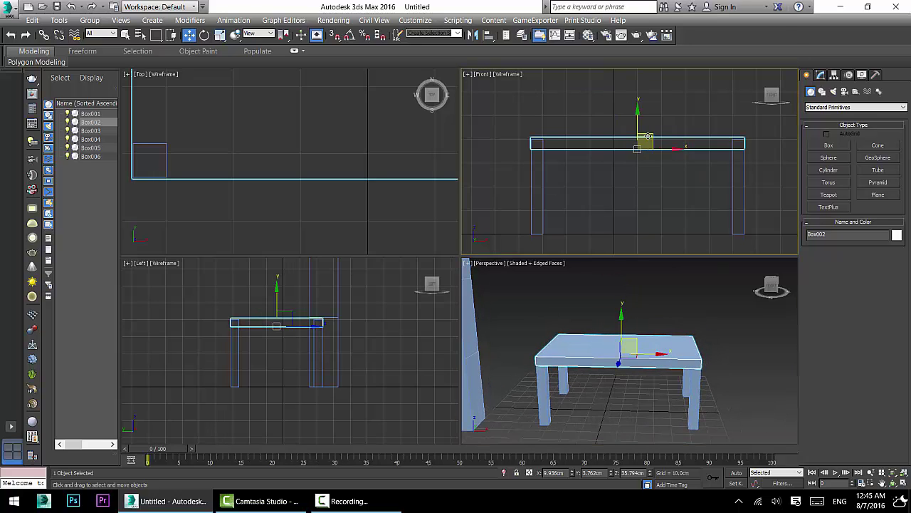
pyautogui.moveTo(636, 117); pyautogui.dragTo(640, 106)
pyautogui.scroll(4, 628, 121)
pyautogui.moveTo(637, 136); pyautogui.dragTo(818, 121, button='middle')
pyautogui.scroll(-4, 758, 122)
pyautogui.moveTo(749, 127); pyautogui.dragTo(563, 161, button='middle')
pyautogui.click(661, 299)
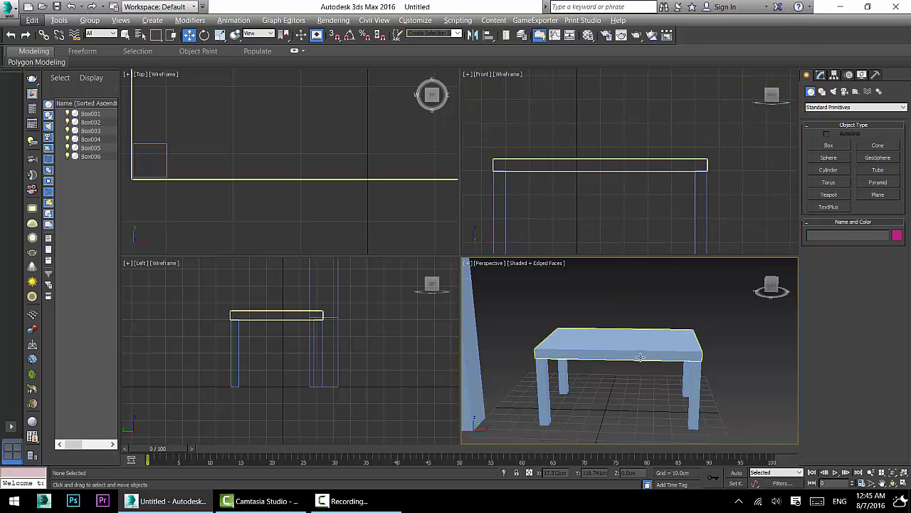
# Maximize the Perspective view and examine the assembled table from several angles, including its legs and tabletop.
pyautogui.click(658, 345)
pyautogui.hotkey('alt', 'w')
pyautogui.keyDown('alt'); pyautogui.moveTo(472, 295); pyautogui.dragTo(428, 263, button='middle'); pyautogui.keyUp('alt')
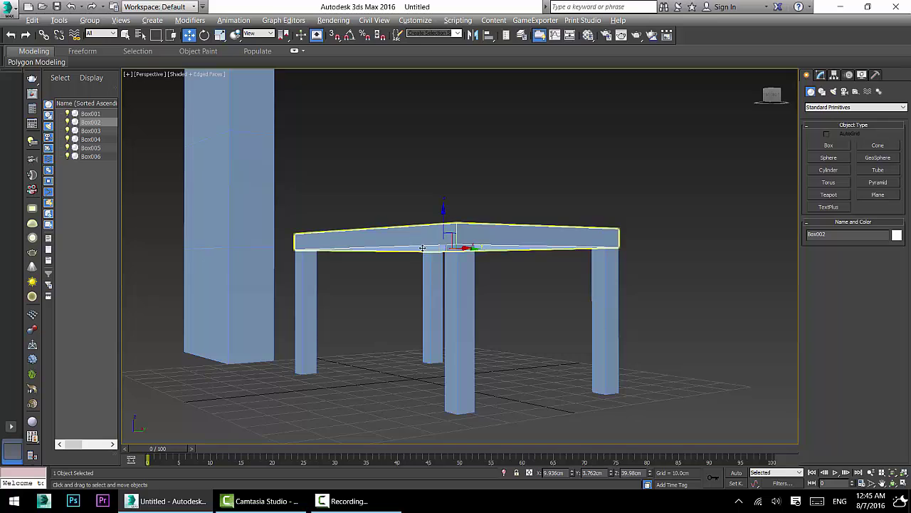
pyautogui.keyDown('alt'); pyautogui.moveTo(423, 248); pyautogui.dragTo(448, 186, button='middle'); pyautogui.keyUp('alt')
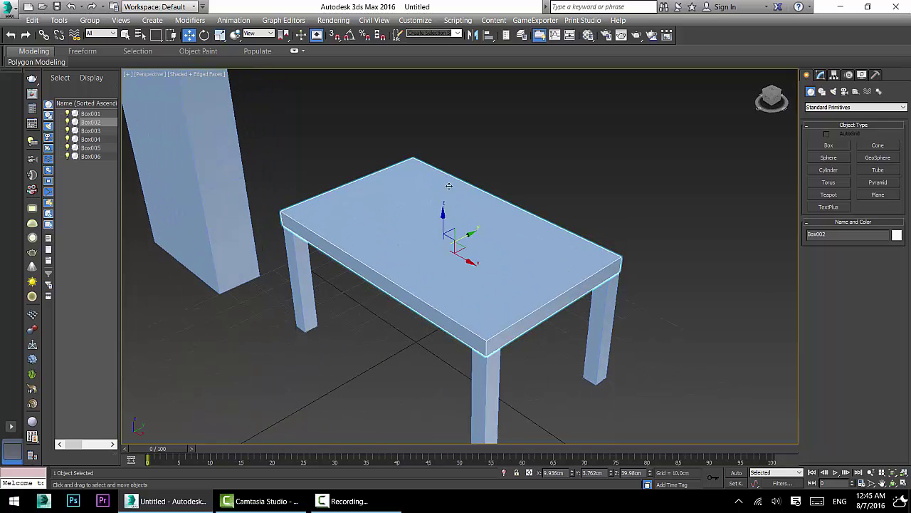
pyautogui.click(484, 409)
pyautogui.moveTo(485, 409); pyautogui.dragTo(449, 305, button='middle')
pyautogui.keyDown('alt'); pyautogui.moveTo(420, 259); pyautogui.dragTo(417, 301, button='middle'); pyautogui.keyUp('alt')
pyautogui.click(402, 240)
pyautogui.moveTo(400, 208)
pyautogui.keyDown('alt'); pyautogui.mouseDown(button='middle')
pyautogui.moveTo(451, 204)
pyautogui.moveTo(423, 189)
pyautogui.moveTo(395, 200)
pyautogui.mouseUp(button='middle'); pyautogui.keyUp('alt')
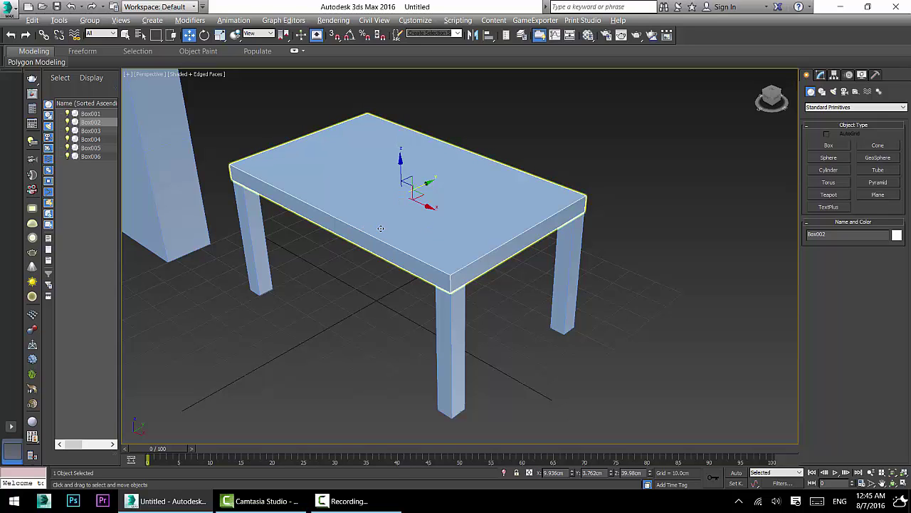
pyautogui.keyDown('alt'); pyautogui.moveTo(395, 200); pyautogui.dragTo(456, 306, button='middle'); pyautogui.keyUp('alt')
pyautogui.scroll(-2, 410, 226)
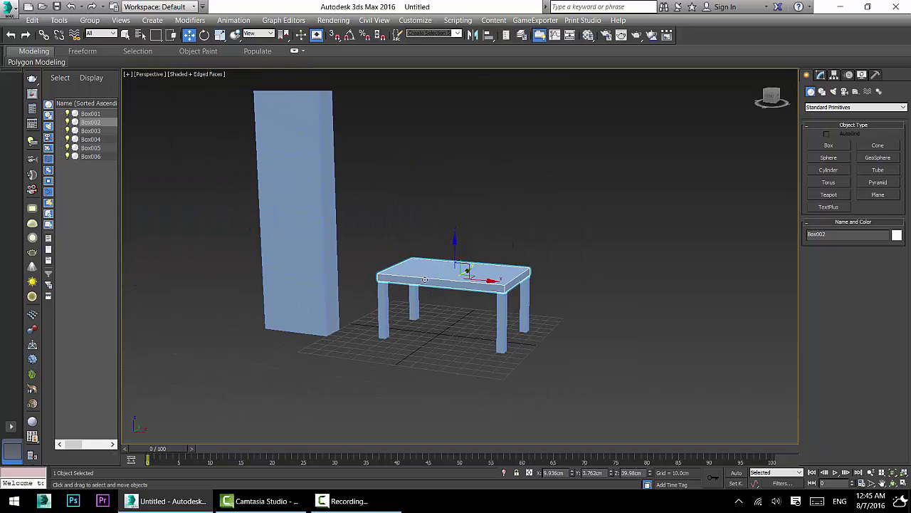
# Move the tall box farther away from the table along X, to about -128.9 cm.
pyautogui.click(324, 211)
pyautogui.scroll(2, 320, 271)
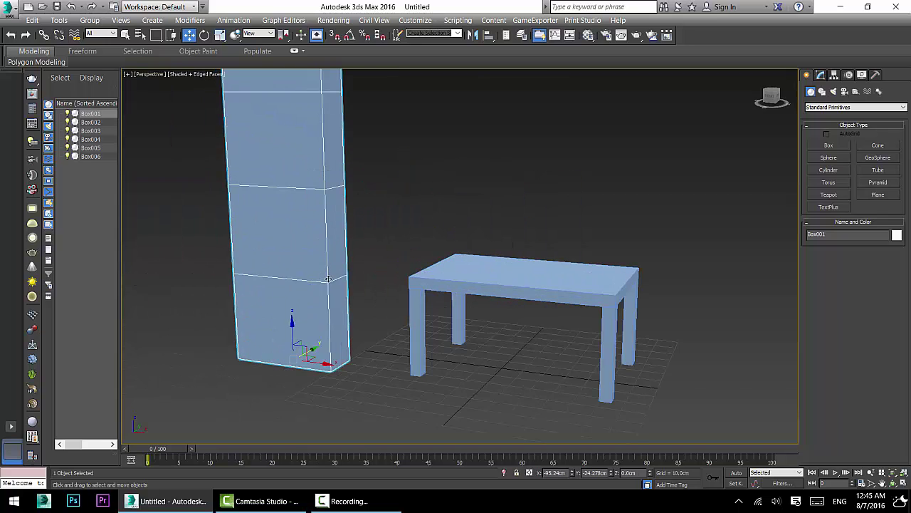
pyautogui.moveTo(324, 363); pyautogui.dragTo(243, 347)
pyautogui.scroll(-4, 293, 317)
pyautogui.moveTo(297, 240)
pyautogui.mouseDown(button='middle')
pyautogui.moveTo(317, 250)
pyautogui.moveTo(312, 243)
pyautogui.mouseUp(button='middle')
pyautogui.scroll(2, 317, 250)
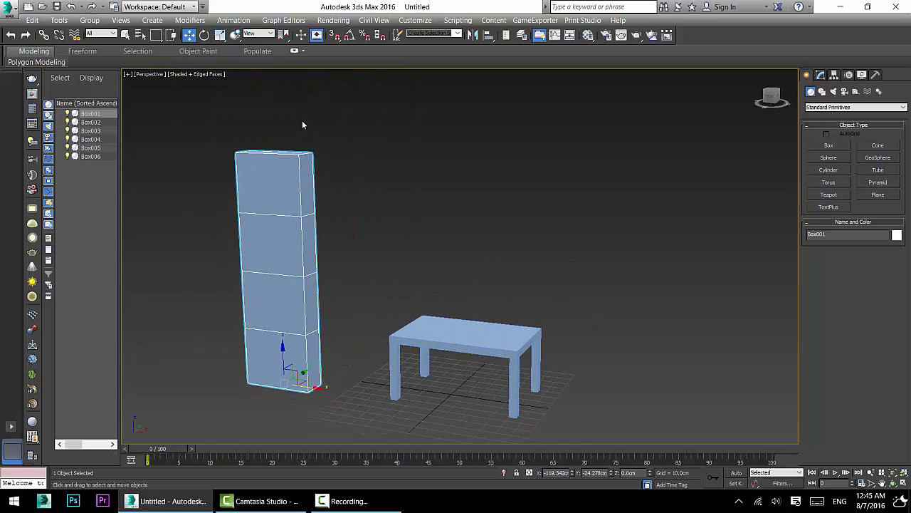
pyautogui.moveTo(342, 120); pyautogui.dragTo(262, 353)
pyautogui.moveTo(307, 387); pyautogui.dragTo(296, 385)
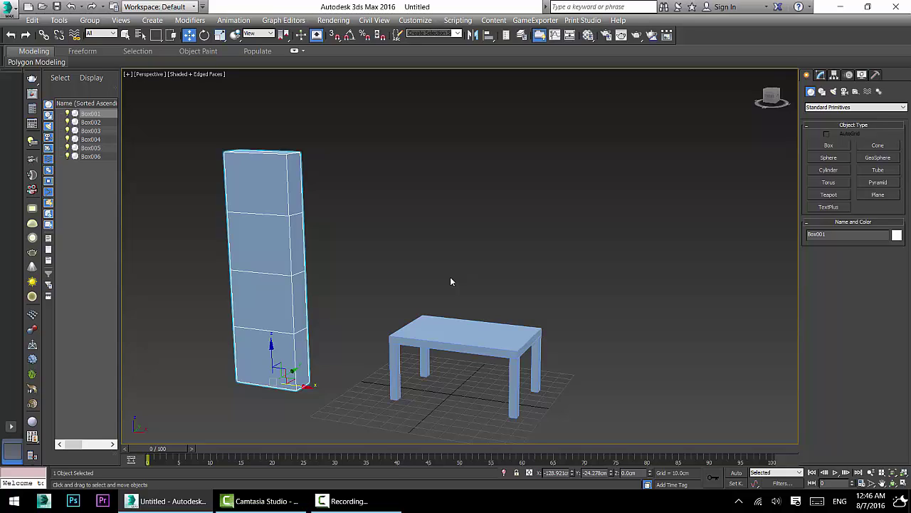
# Select the tabletop and its four legs together and group them under the name Table.
pyautogui.click(480, 322)
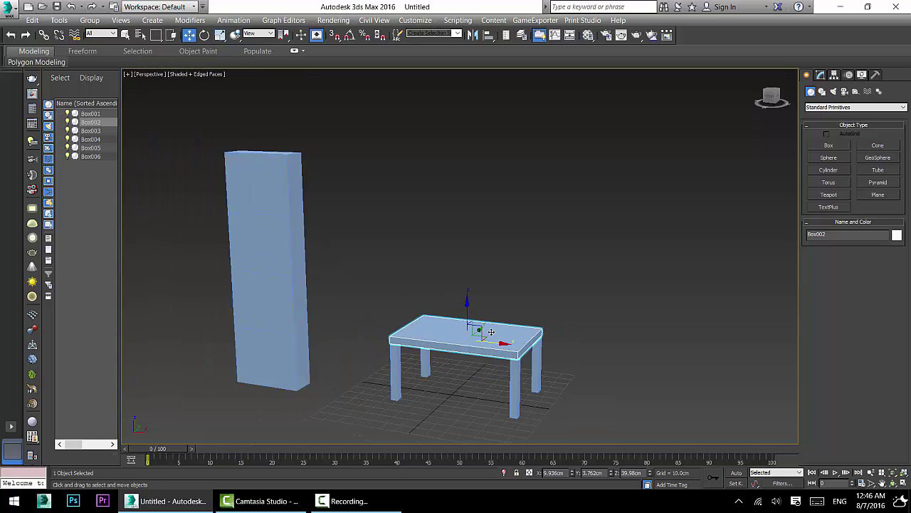
pyautogui.scroll(3, 492, 332)
pyautogui.moveTo(489, 335); pyautogui.dragTo(536, 312, button='middle')
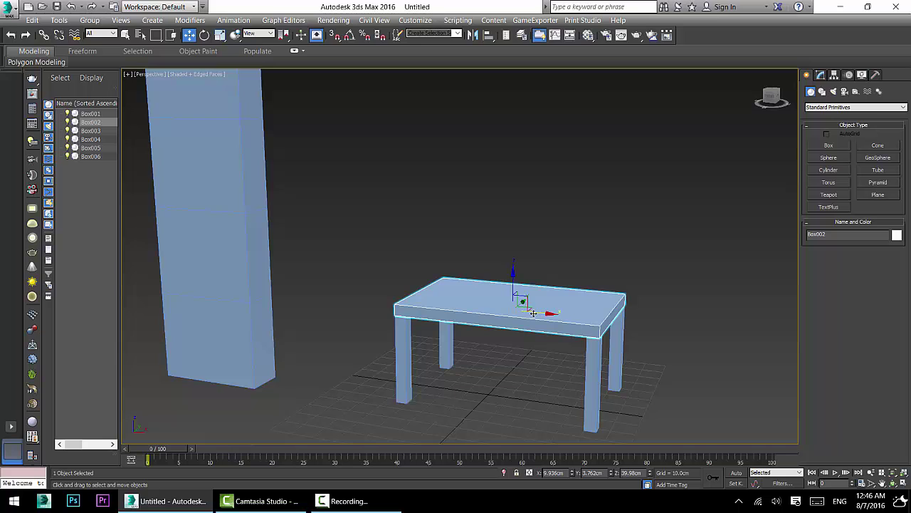
pyautogui.moveTo(513, 400); pyautogui.dragTo(498, 396, button='middle')
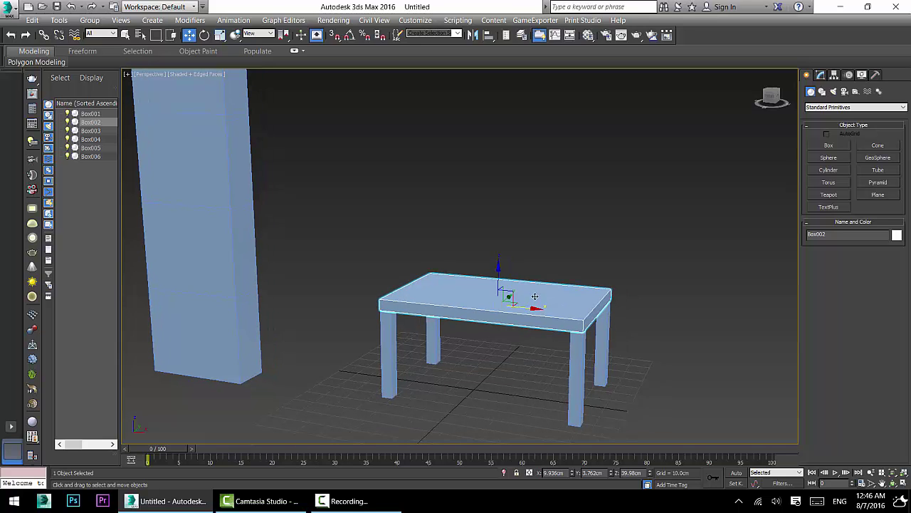
pyautogui.keyDown('alt'); pyautogui.moveTo(535, 297); pyautogui.dragTo(428, 309, button='middle'); pyautogui.keyUp('alt')
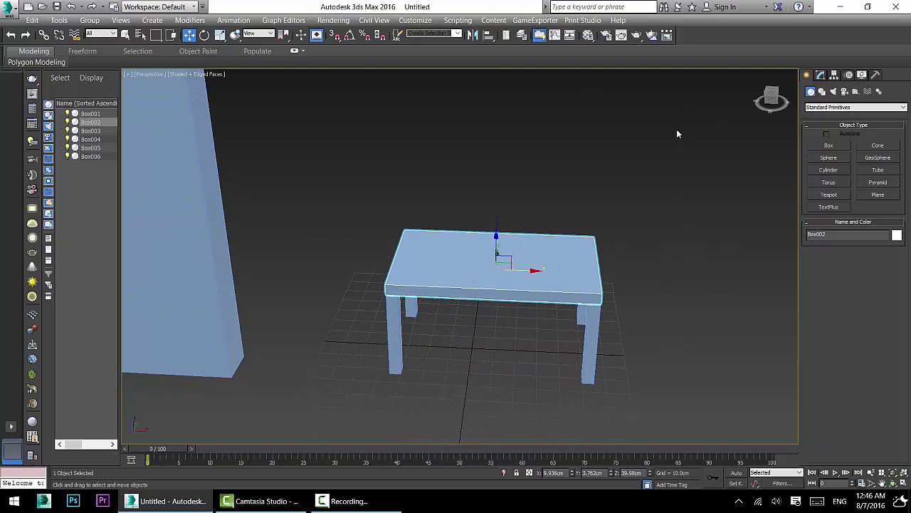
pyautogui.moveTo(506, 276); pyautogui.dragTo(524, 267)
pyautogui.moveTo(646, 411); pyautogui.dragTo(646, 411)
pyautogui.moveTo(647, 188); pyautogui.dragTo(368, 417)
pyautogui.keyDown('alt'); pyautogui.moveTo(503, 253); pyautogui.dragTo(516, 264, button='middle'); pyautogui.keyUp('alt')
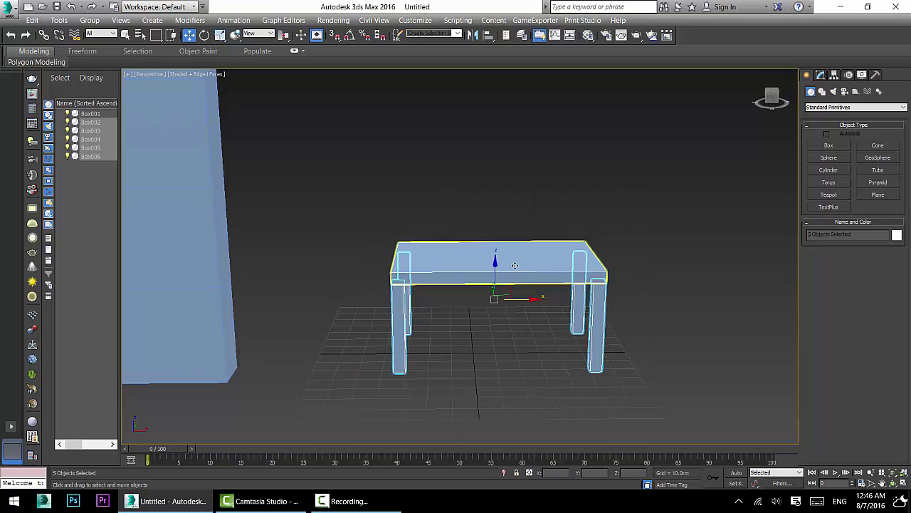
pyautogui.click(85, 24)
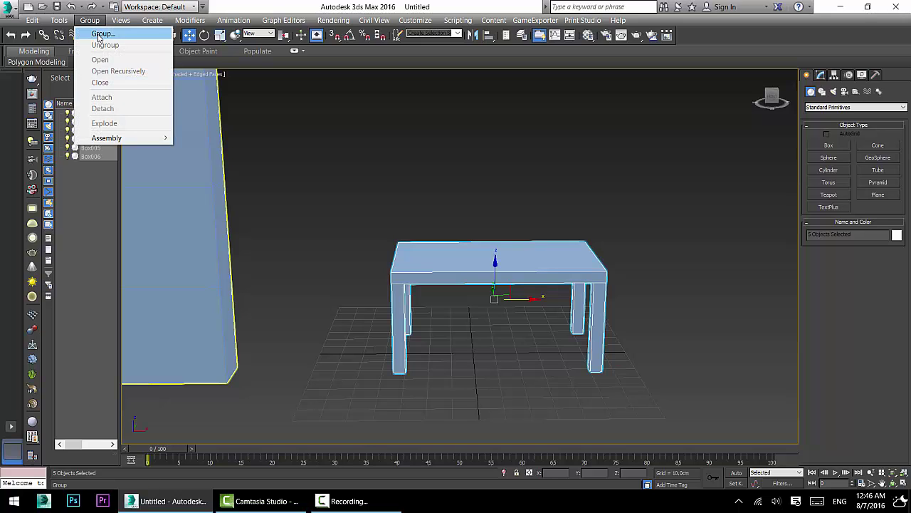
pyautogui.click(102, 33)
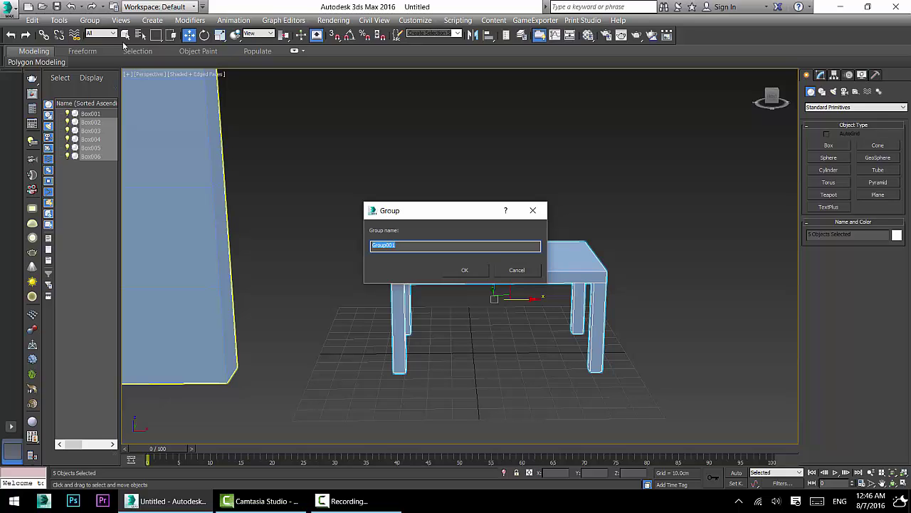
pyautogui.write('table')
pyautogui.press('Return')
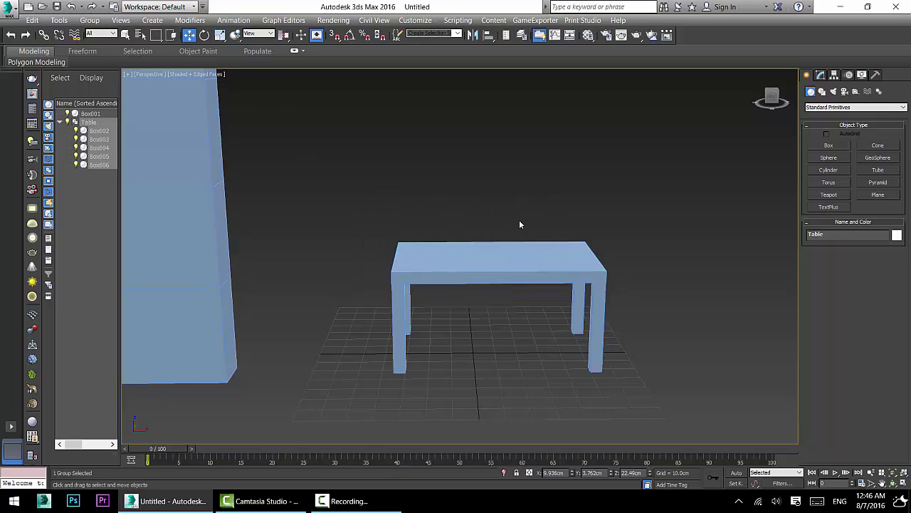
# Move the Table group along X to about -0.4 cm.
pyautogui.moveTo(450, 287); pyautogui.dragTo(470, 304)
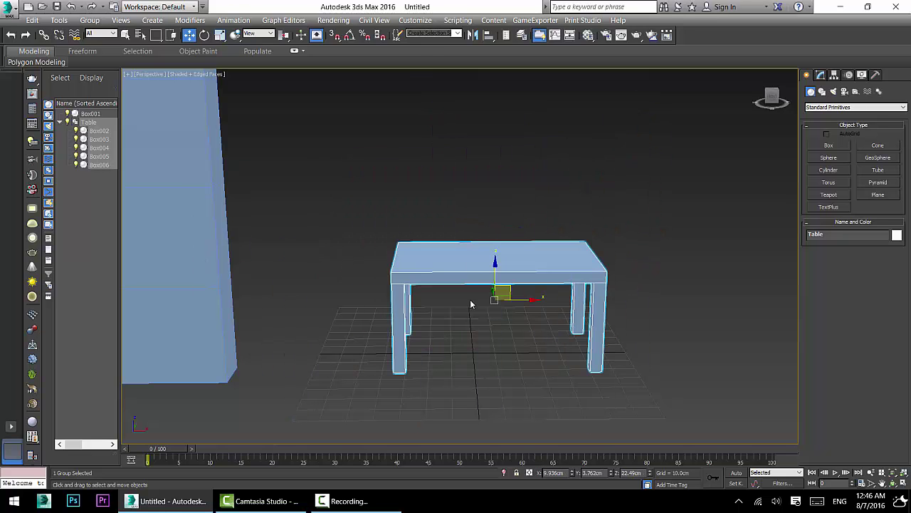
pyautogui.keyDown('alt'); pyautogui.moveTo(470, 304); pyautogui.dragTo(494, 301, button='middle'); pyautogui.keyUp('alt')
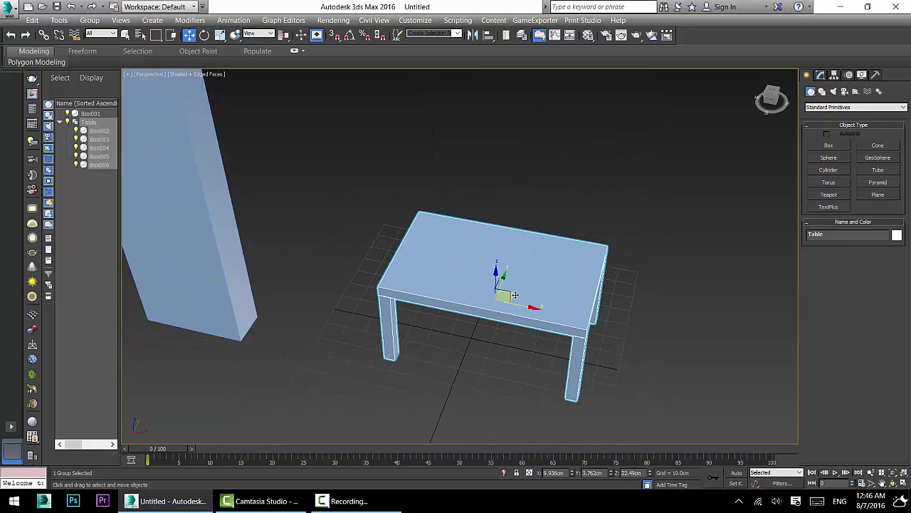
pyautogui.moveTo(513, 296); pyautogui.dragTo(490, 298)
pyautogui.hotkey('ctrl', 'z')
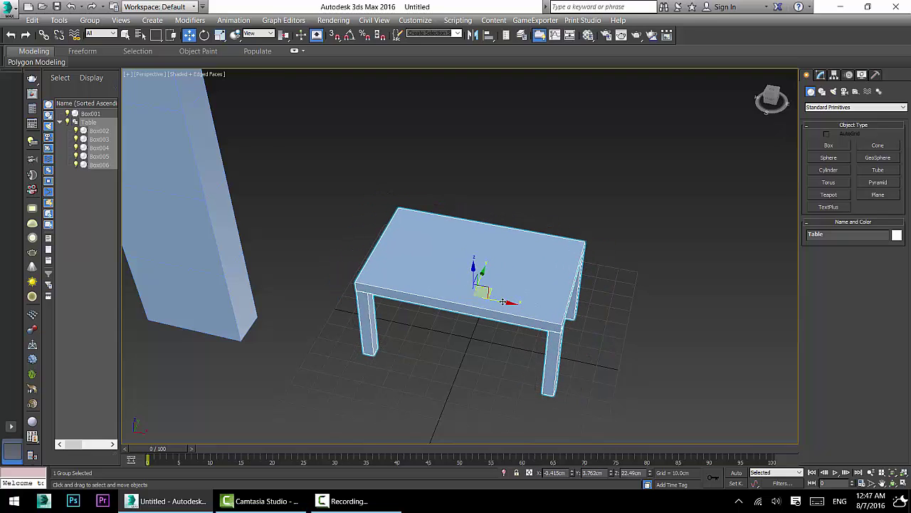
# Draw a new box on the ground in front of the table, about 34 by 35 cm and 2.2 cm high.
pyautogui.scroll(-2, 518, 317)
pyautogui.moveTo(518, 316); pyautogui.dragTo(484, 291, button='middle')
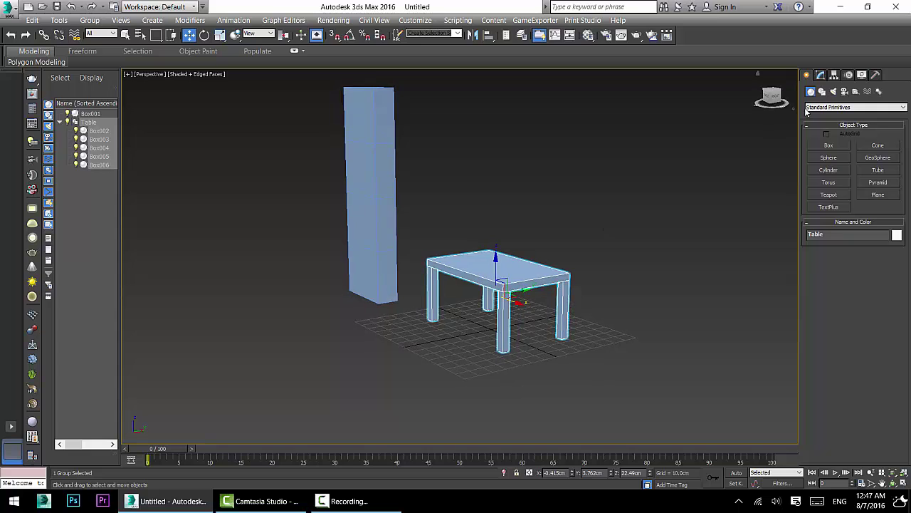
pyautogui.click(829, 145)
pyautogui.keyDown('alt'); pyautogui.moveTo(419, 320); pyautogui.dragTo(464, 336, button='middle'); pyautogui.keyUp('alt')
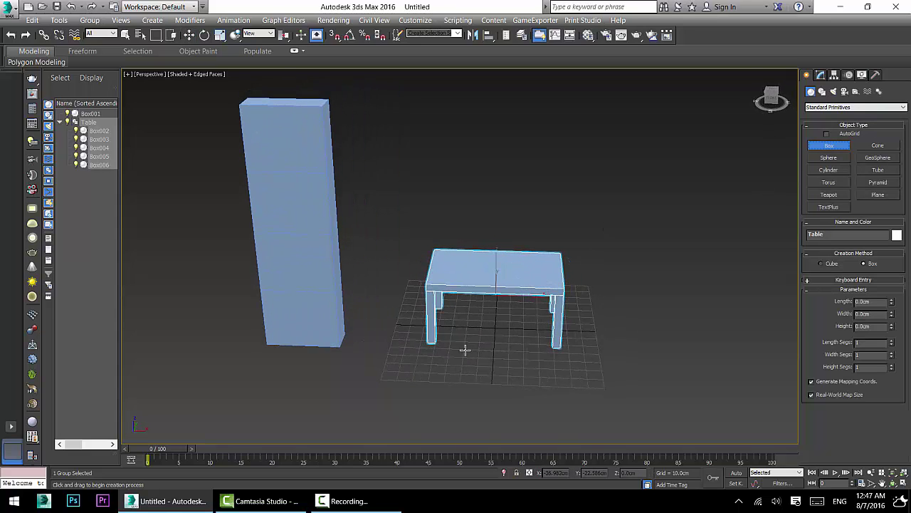
pyautogui.scroll(3, 469, 350)
pyautogui.scroll(-1, 471, 349)
pyautogui.scroll(2, 451, 355)
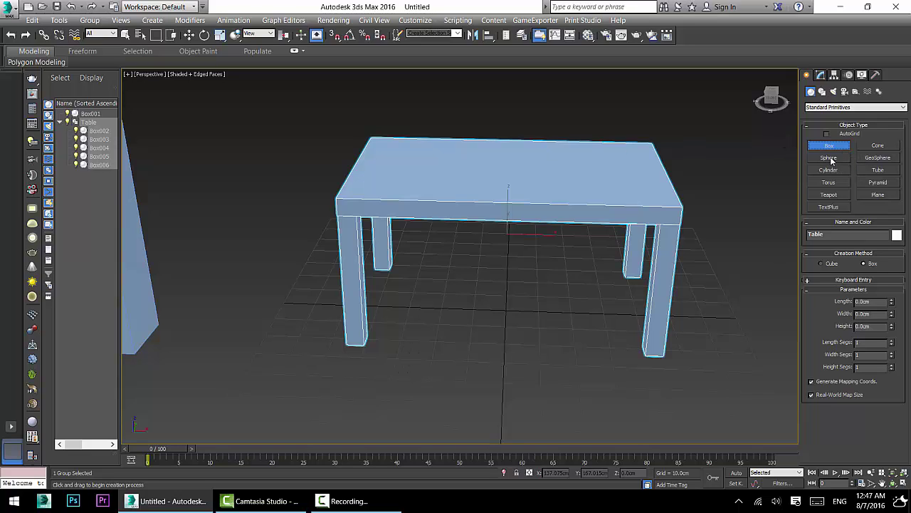
pyautogui.moveTo(466, 356); pyautogui.dragTo(433, 324, button='middle')
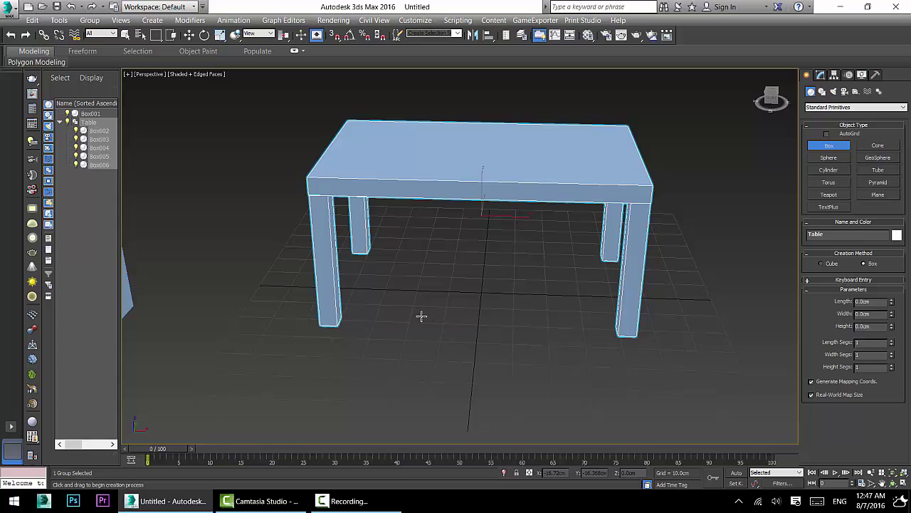
pyautogui.moveTo(421, 315); pyautogui.dragTo(547, 382)
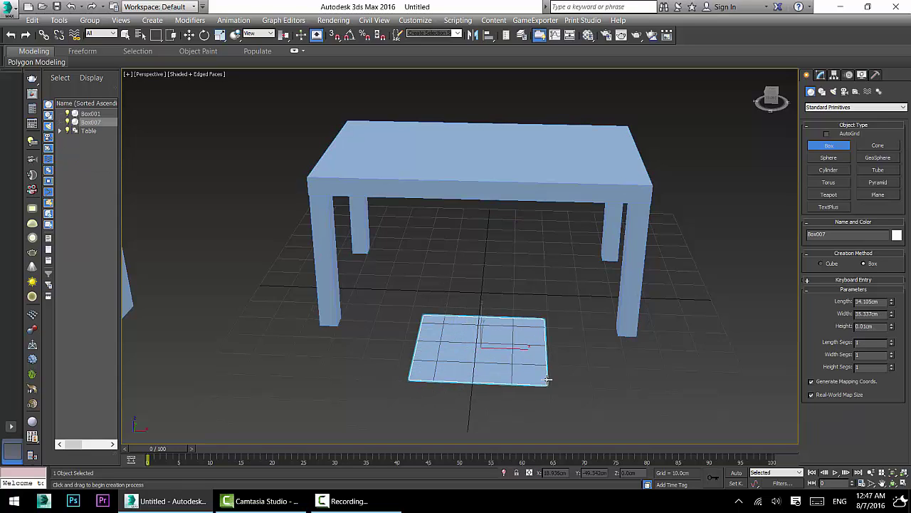
pyautogui.click(549, 378)
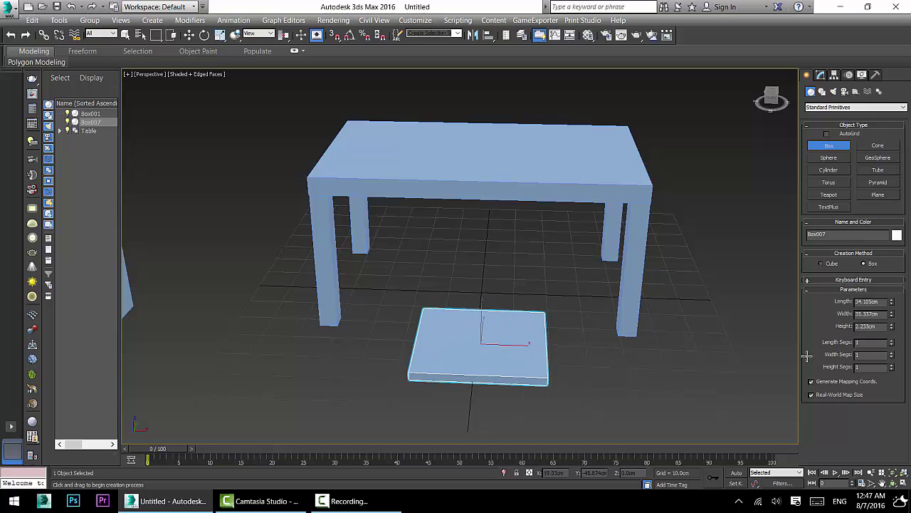
# Set the new box's height to 3 cm and its width and length to 30 cm each.
pyautogui.doubleClick(883, 326)
pyautogui.write('3')
pyautogui.press('Return')
pyautogui.scroll(3, 420, 354)
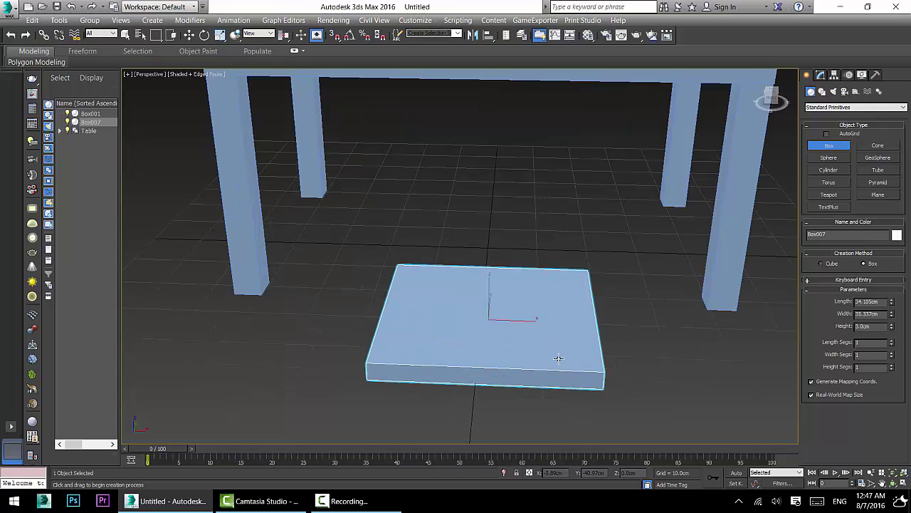
pyautogui.moveTo(891, 316); pyautogui.dragTo(891, 307)
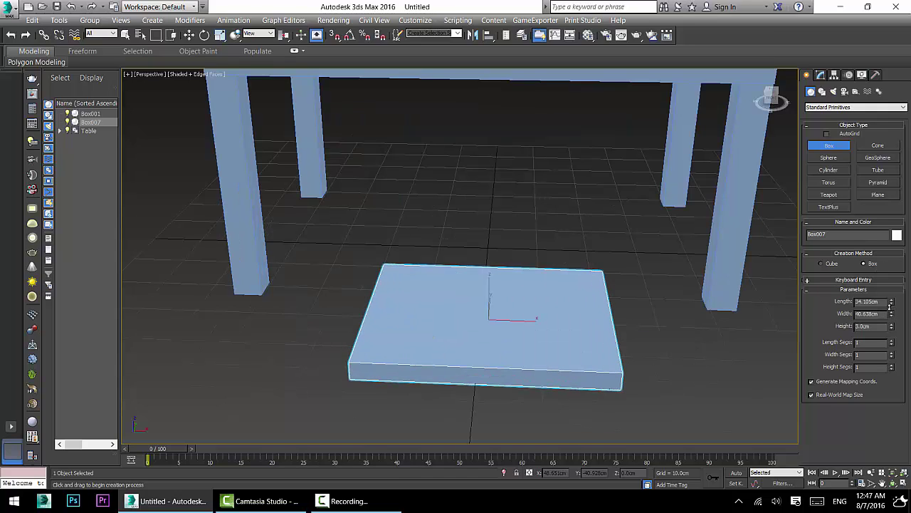
pyautogui.hotkey('ctrl', 'z')
pyautogui.doubleClick(879, 315)
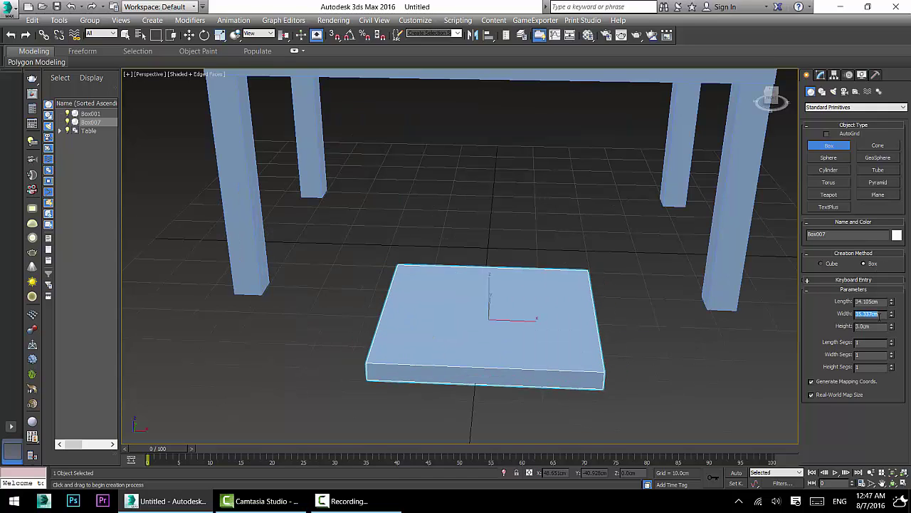
pyautogui.write('4')
pyautogui.write('0')
pyautogui.press('Return')
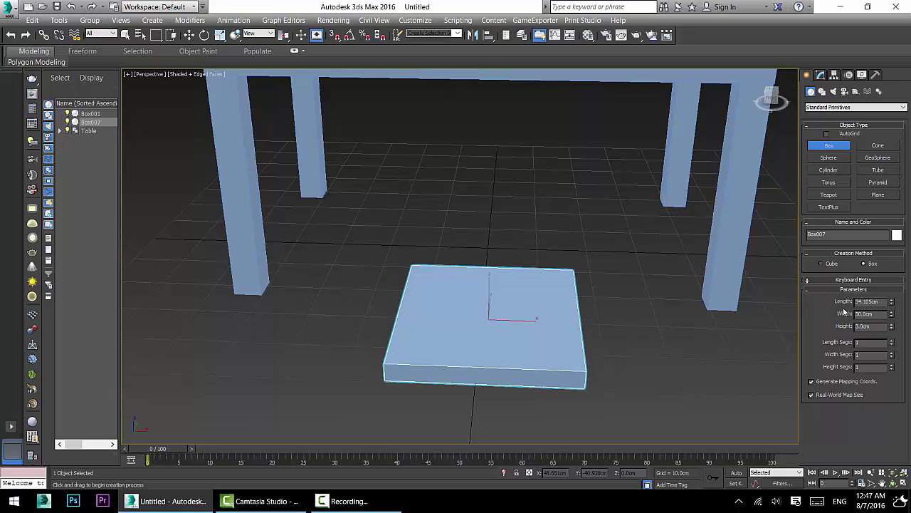
pyautogui.write('30')
pyautogui.press('Return')
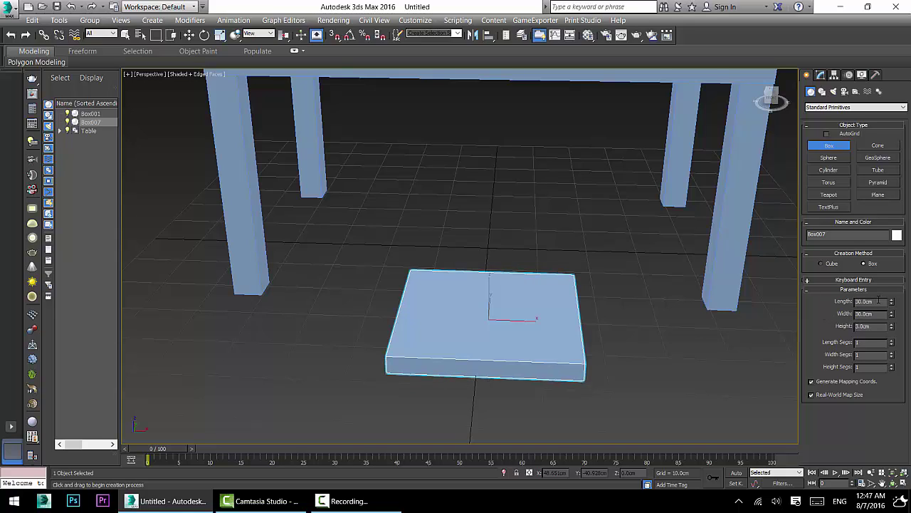
# Set the new box's length and width to 40 cm each and its height to 3 cm.
pyautogui.moveTo(873, 301); pyautogui.dragTo(837, 300)
pyautogui.write('40')
pyautogui.press('Tab')
pyautogui.write('4')
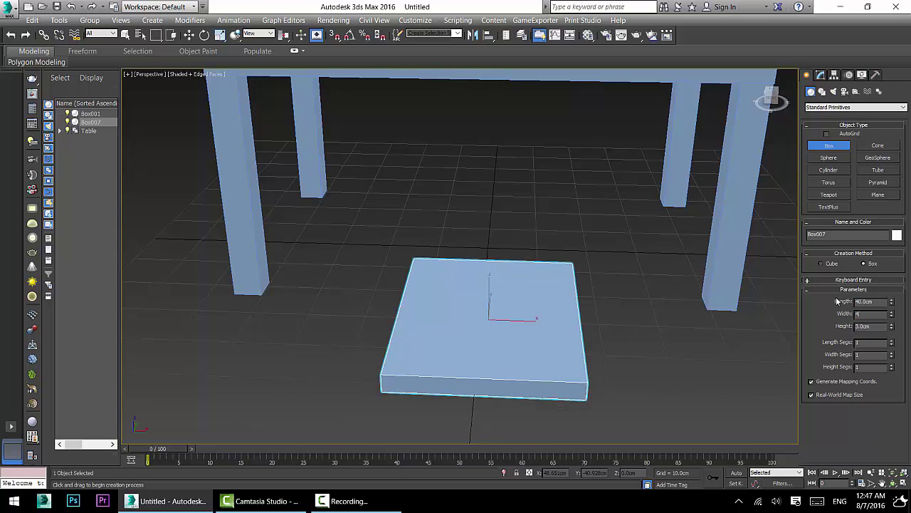
pyautogui.write('0')
pyautogui.press('Tab')
pyautogui.write('3')
pyautogui.press('Return')
# Move the flat box along Y away from the table to about -55.4 cm.
pyautogui.keyDown('alt'); pyautogui.moveTo(493, 330); pyautogui.dragTo(309, 223, button='middle'); pyautogui.keyUp('alt')
pyautogui.click(189, 35)
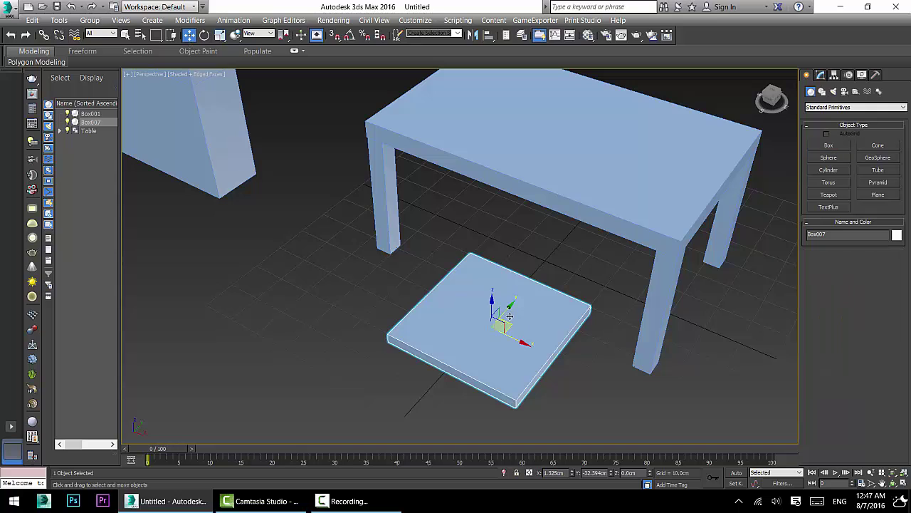
pyautogui.moveTo(501, 314); pyautogui.dragTo(424, 346)
pyautogui.moveTo(424, 346); pyautogui.dragTo(453, 280, button='middle')
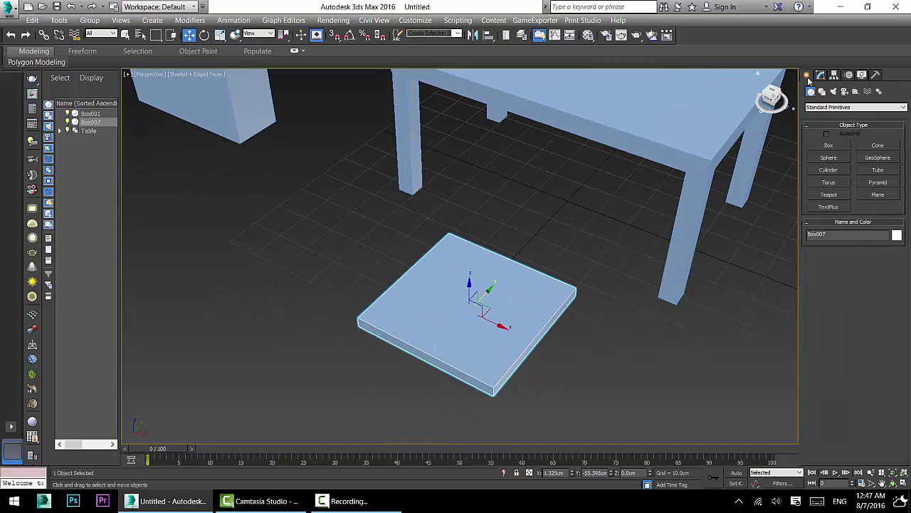
# Set the flat box's length to 30 cm.
pyautogui.click(819, 76)
pyautogui.moveTo(892, 233); pyautogui.dragTo(892, 242)
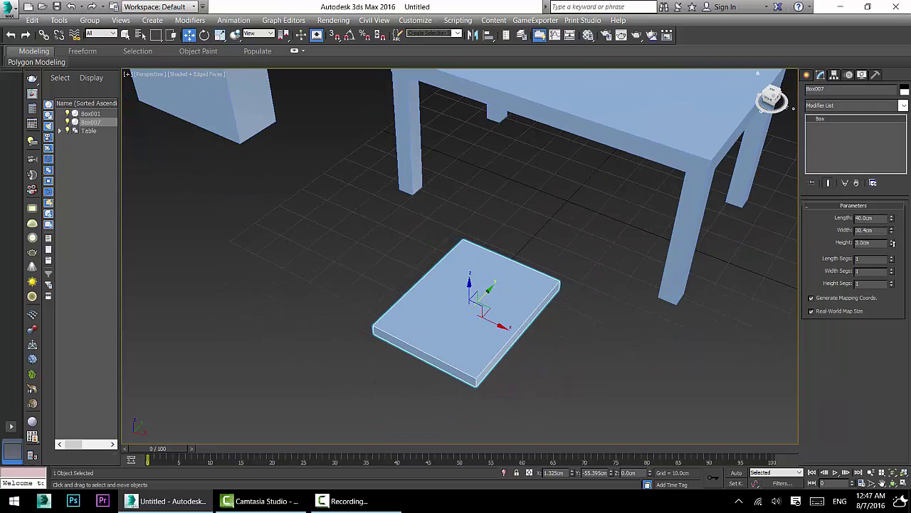
pyautogui.hotkey('ctrl', 'z')
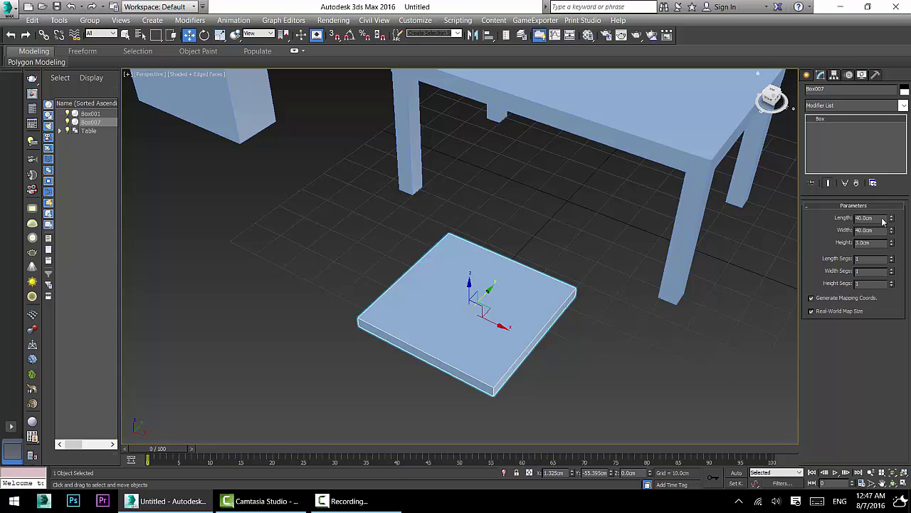
pyautogui.doubleClick(867, 219)
pyautogui.write('30')
pyautogui.press('Return')
pyautogui.keyDown('alt'); pyautogui.moveTo(441, 294); pyautogui.dragTo(469, 293, button='middle'); pyautogui.keyUp('alt')
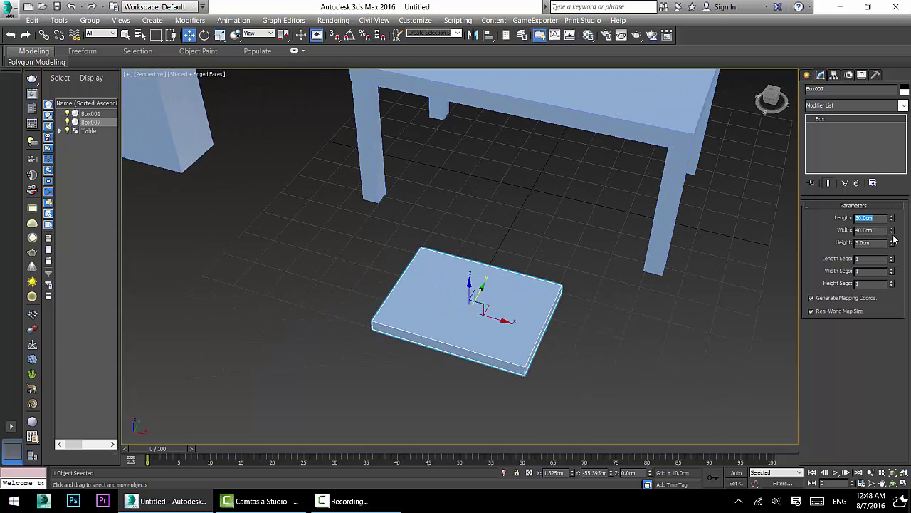
pyautogui.moveTo(547, 282); pyautogui.dragTo(578, 316, button='middle')
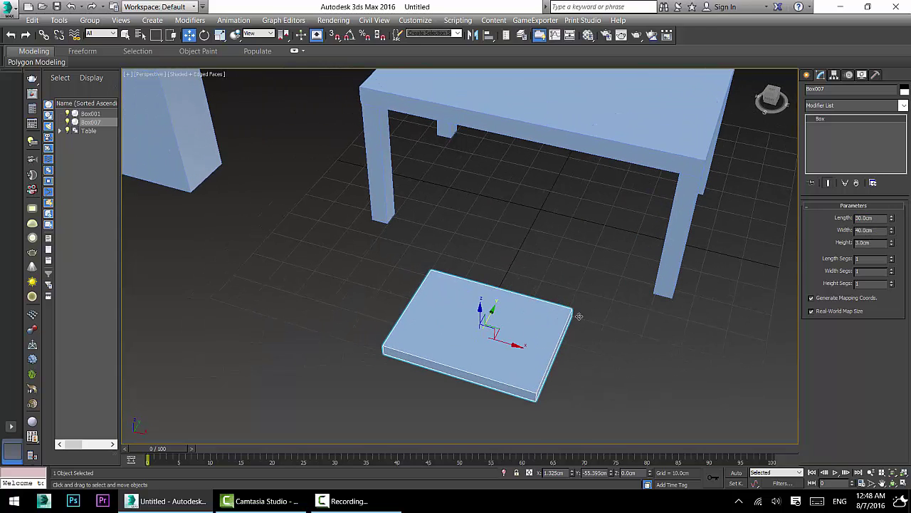
# Set the flat box's width to 35 cm.
pyautogui.doubleClick(864, 218)
pyautogui.press('Tab')
pyautogui.write('35')
pyautogui.press('Return')
pyautogui.scroll(3, 544, 302)
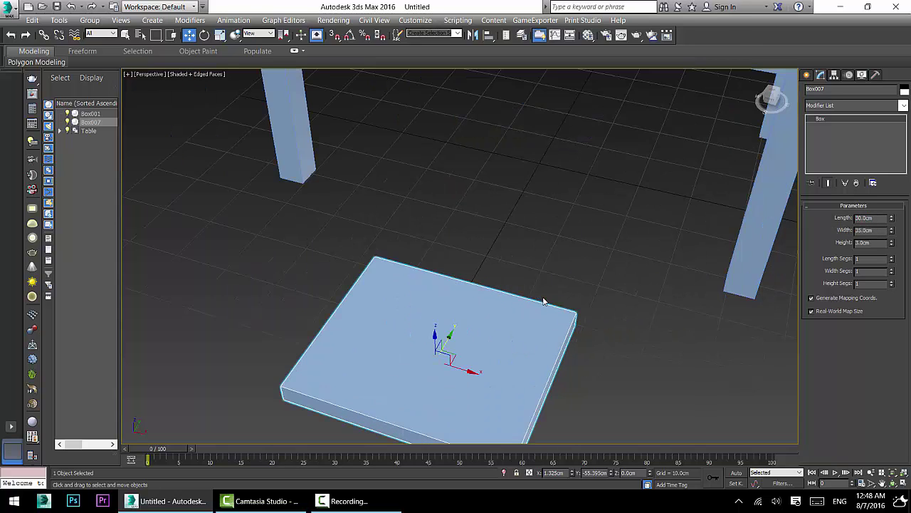
pyautogui.scroll(-3, 544, 302)
pyautogui.keyDown('alt'); pyautogui.moveTo(563, 292); pyautogui.dragTo(539, 284, button='middle'); pyautogui.keyUp('alt')
# Draw a leg box in the Top view at the flat box's upper-left corner, about 3.4 by 3.7 cm and 16.5 cm high.
pyautogui.click(806, 75)
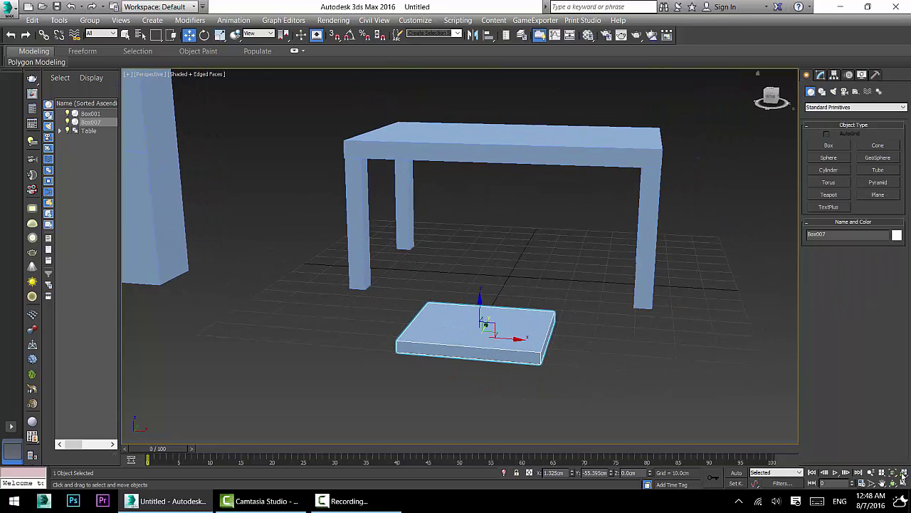
pyautogui.click(903, 483)
pyautogui.scroll(2, 209, 89)
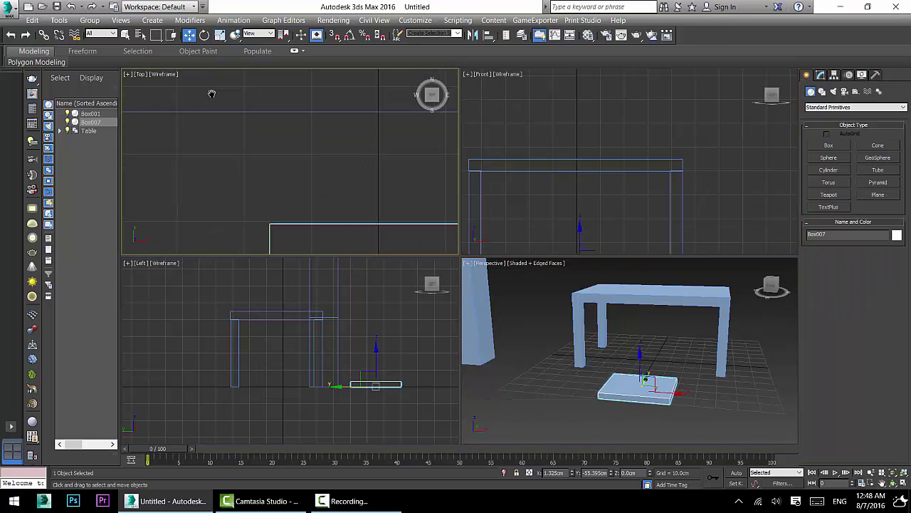
pyautogui.scroll(3, 271, 183)
pyautogui.scroll(3, 253, 157)
pyautogui.scroll(-1, 253, 163)
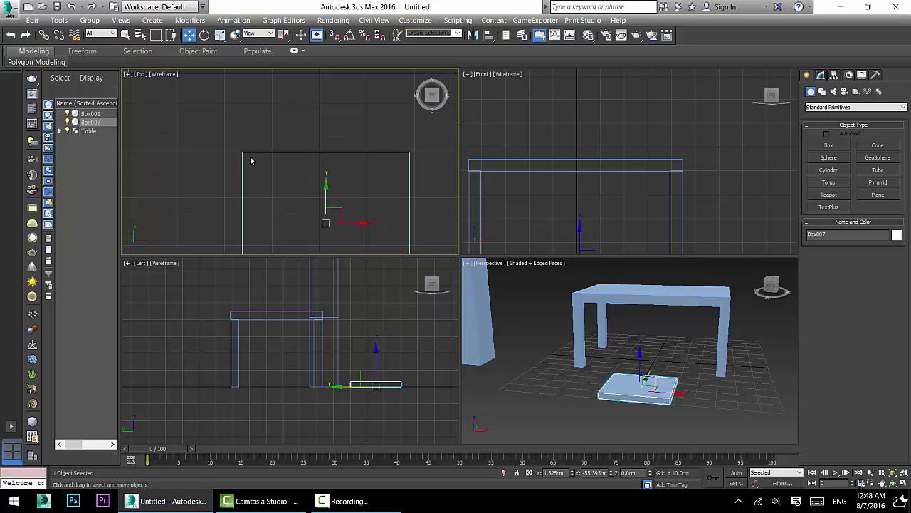
pyautogui.click(829, 145)
pyautogui.moveTo(177, 172); pyautogui.dragTo(159, 126, button='middle')
pyautogui.scroll(2, 260, 112)
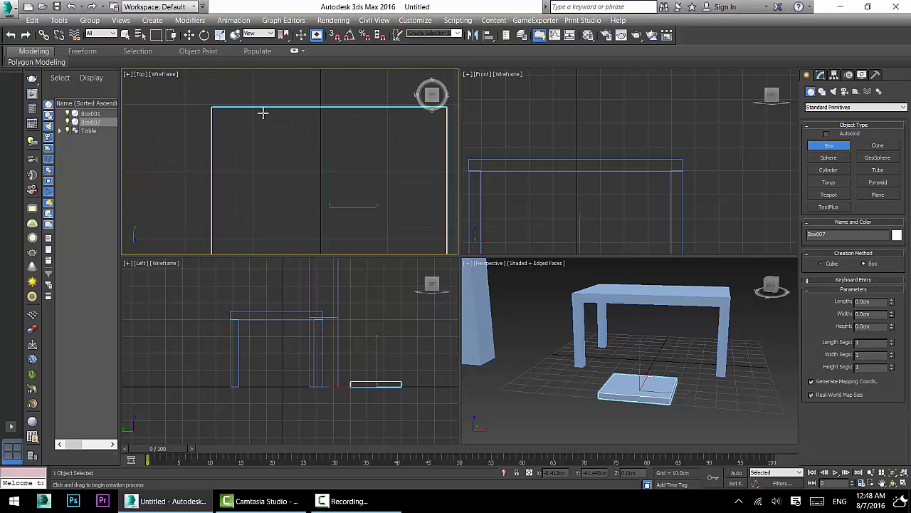
pyautogui.moveTo(212, 106); pyautogui.dragTo(235, 129)
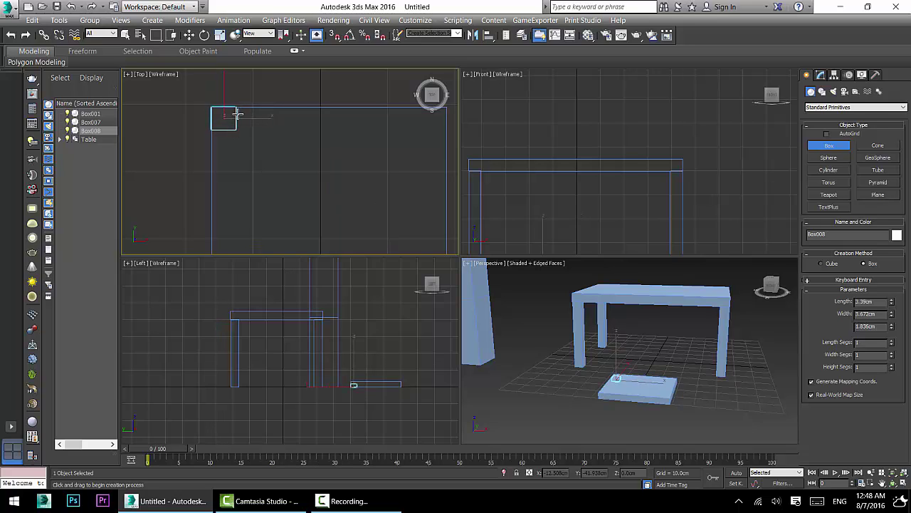
pyautogui.click(244, 19)
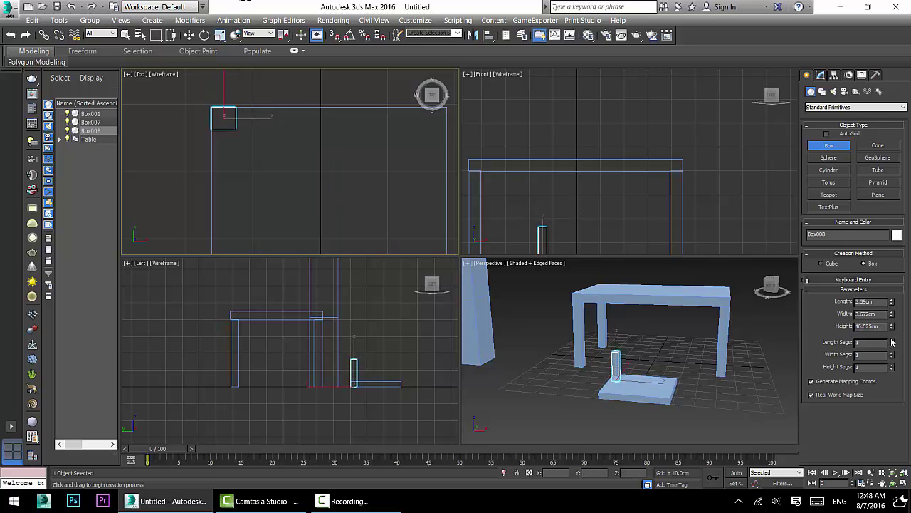
# Set the new leg's height to 55 cm and its length and width to 3 cm each.
pyautogui.keyDown('alt'); pyautogui.moveTo(667, 342); pyautogui.dragTo(618, 341, button='middle'); pyautogui.keyUp('alt')
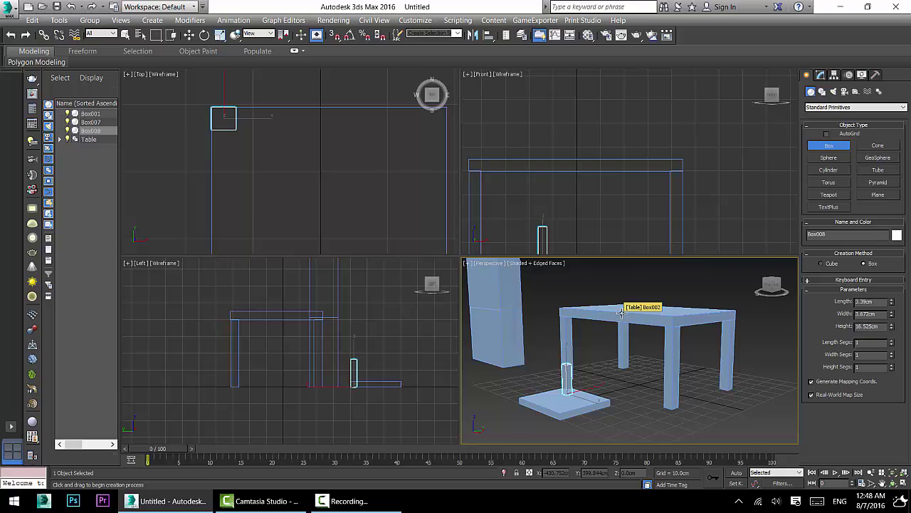
pyautogui.moveTo(885, 325); pyautogui.dragTo(837, 325)
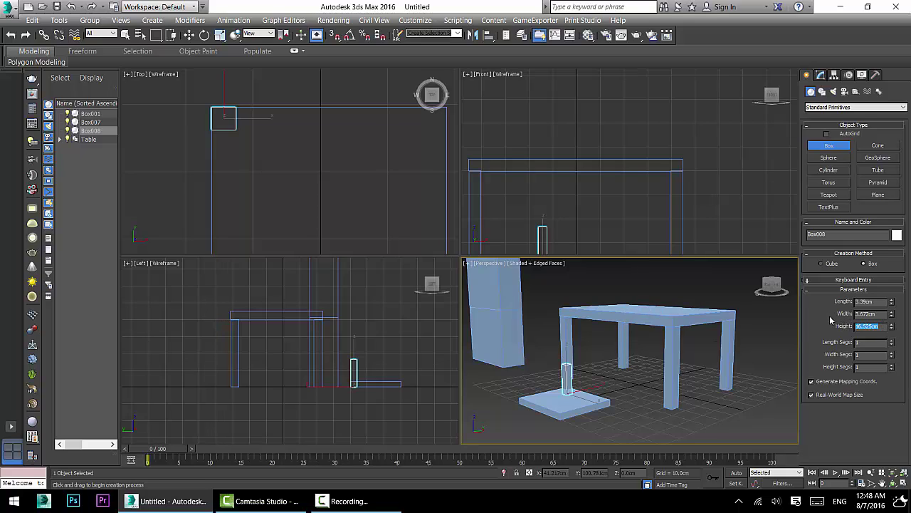
pyautogui.write('55')
pyautogui.press('Return')
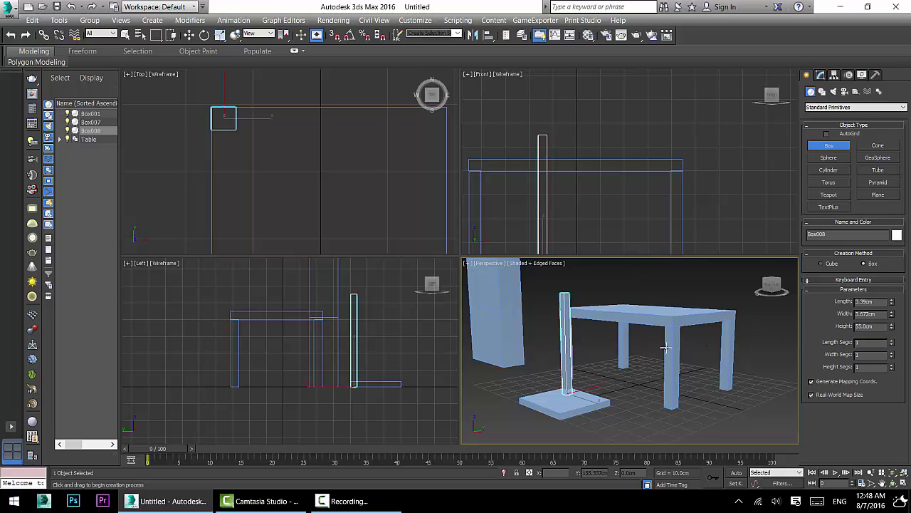
pyautogui.moveTo(877, 304); pyautogui.dragTo(824, 297)
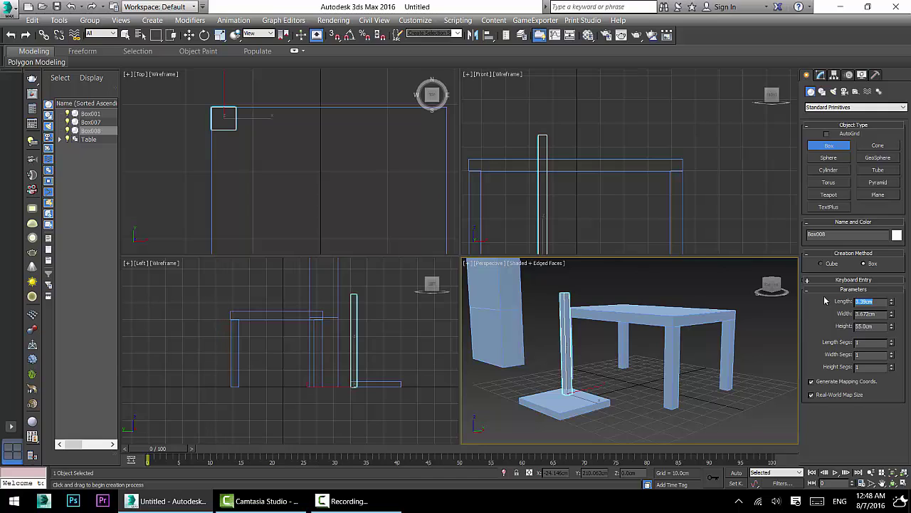
pyautogui.write('1')
pyautogui.press('Tab')
pyautogui.write('3')
pyautogui.press('Tab')
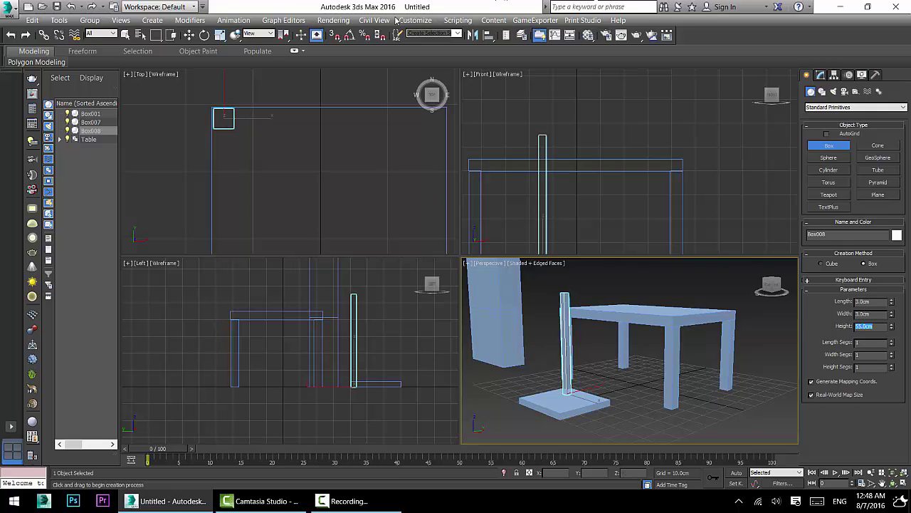
# Clone the leg as one instance along X to the seat's adjacent corner, at about X 16.9 cm.
pyautogui.click(191, 35)
pyautogui.moveTo(655, 227); pyautogui.dragTo(663, 225, button='middle')
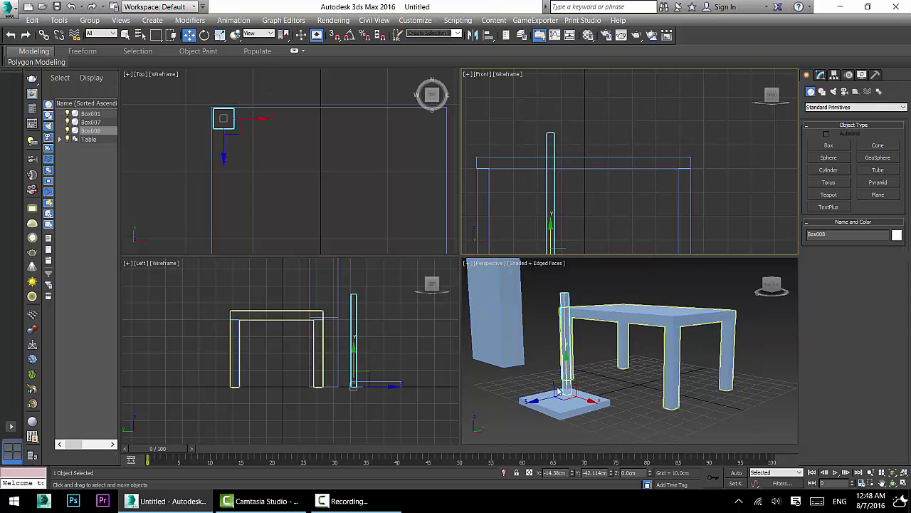
pyautogui.moveTo(274, 168); pyautogui.dragTo(234, 185, button='middle')
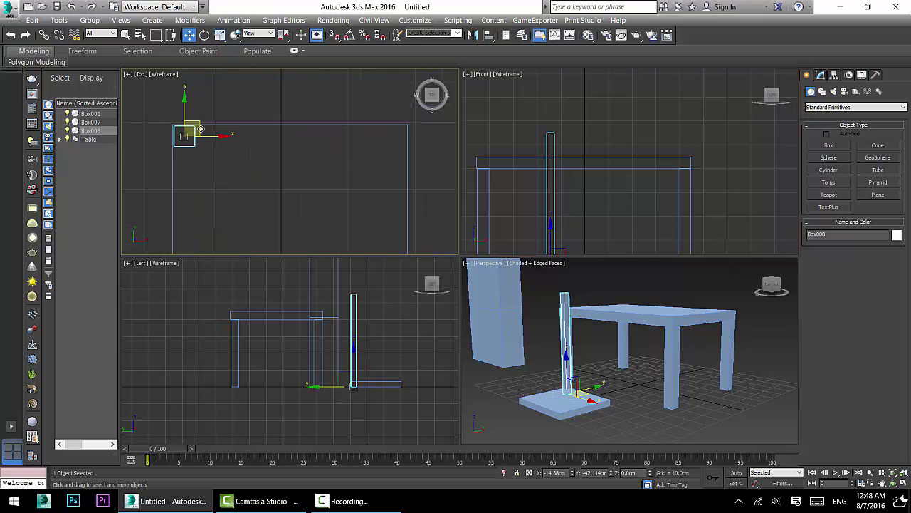
pyautogui.moveTo(210, 135)
pyautogui.mouseDown()
pyautogui.moveTo(413, 134)
pyautogui.moveTo(421, 125)
pyautogui.mouseUp()
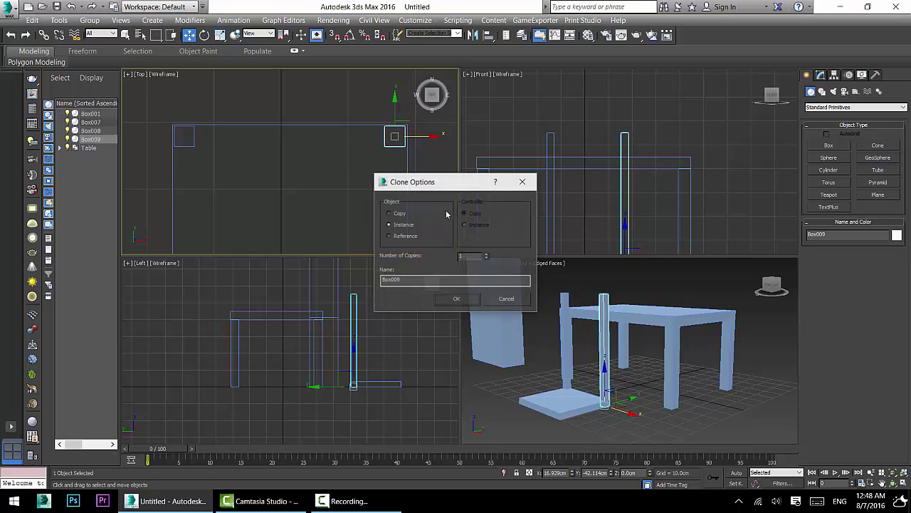
pyautogui.click(458, 299)
# Select both legs and clone them as instances along Y to the seat's opposite edge.
pyautogui.keyDown('ctrl'); pyautogui.click(193, 146); pyautogui.keyUp('ctrl')
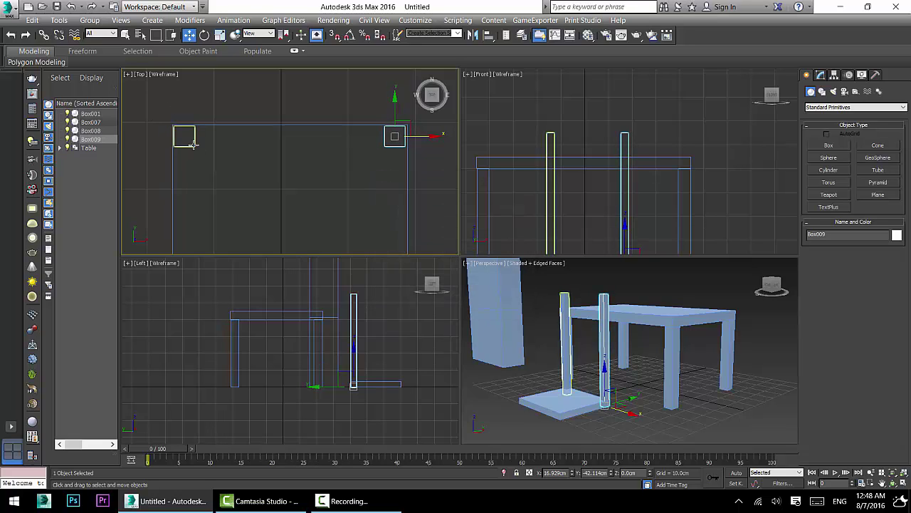
pyautogui.scroll(-3, 282, 79)
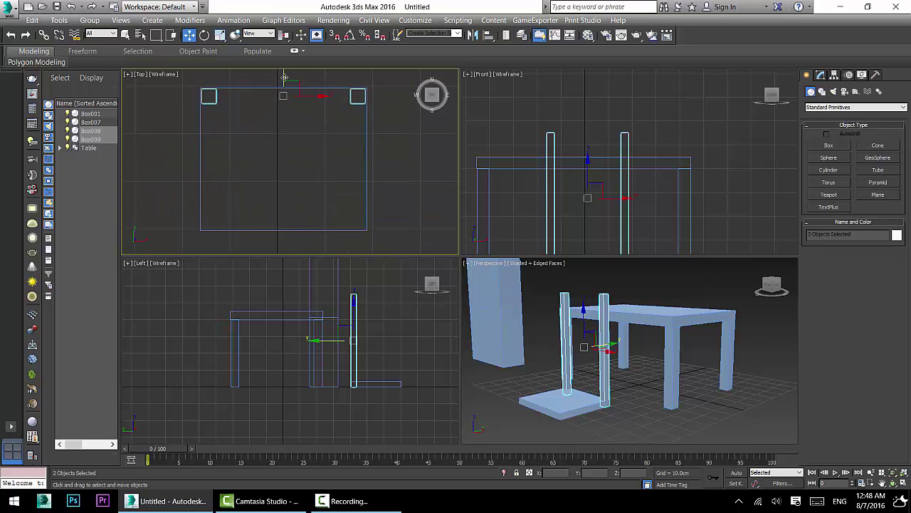
pyautogui.moveTo(285, 76); pyautogui.dragTo(280, 202)
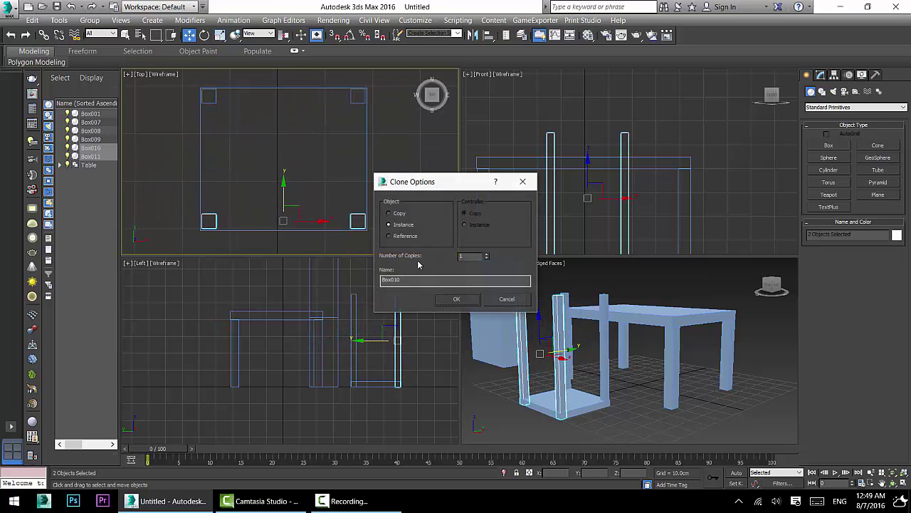
pyautogui.click(464, 299)
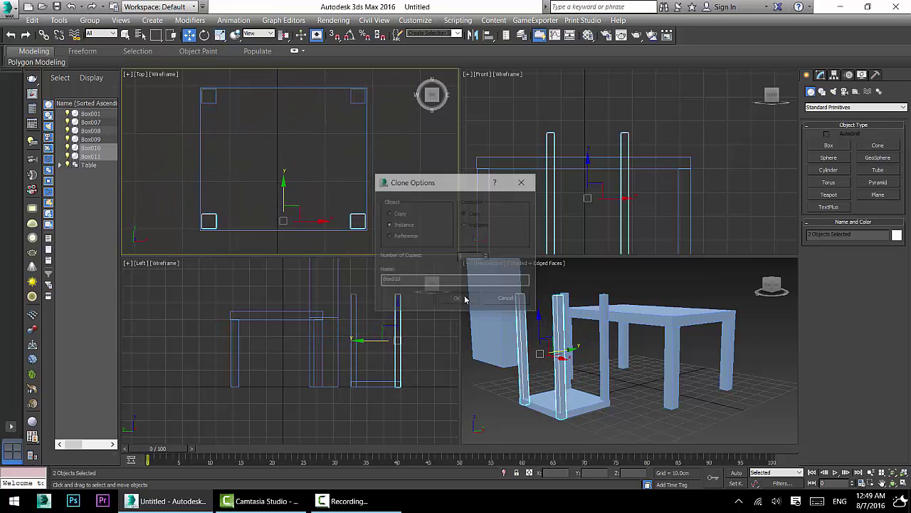
# Raise the seat box along Z to the top of the four legs, at about 51.9 cm.
pyautogui.click(582, 403)
pyautogui.moveTo(586, 390)
pyautogui.keyDown('alt'); pyautogui.mouseDown(button='middle')
pyautogui.moveTo(567, 394)
pyautogui.moveTo(576, 395)
pyautogui.mouseUp(button='middle'); pyautogui.keyUp('alt')
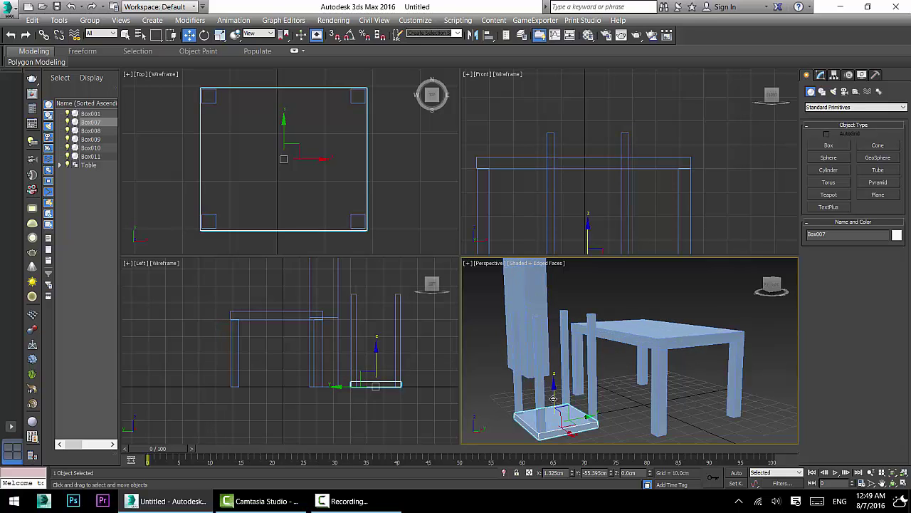
pyautogui.moveTo(553, 399); pyautogui.dragTo(588, 325)
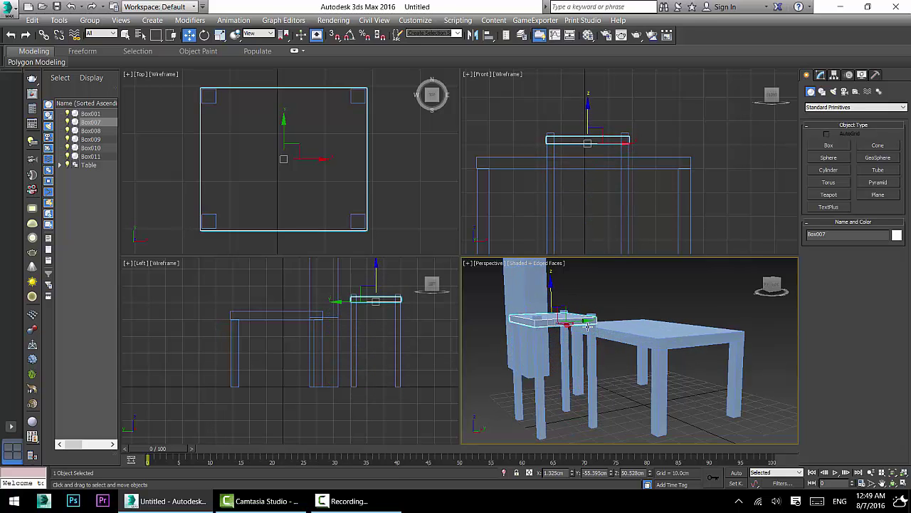
pyautogui.keyDown('alt'); pyautogui.moveTo(588, 326); pyautogui.dragTo(564, 311, button='middle'); pyautogui.keyUp('alt')
pyautogui.scroll(2, 598, 131)
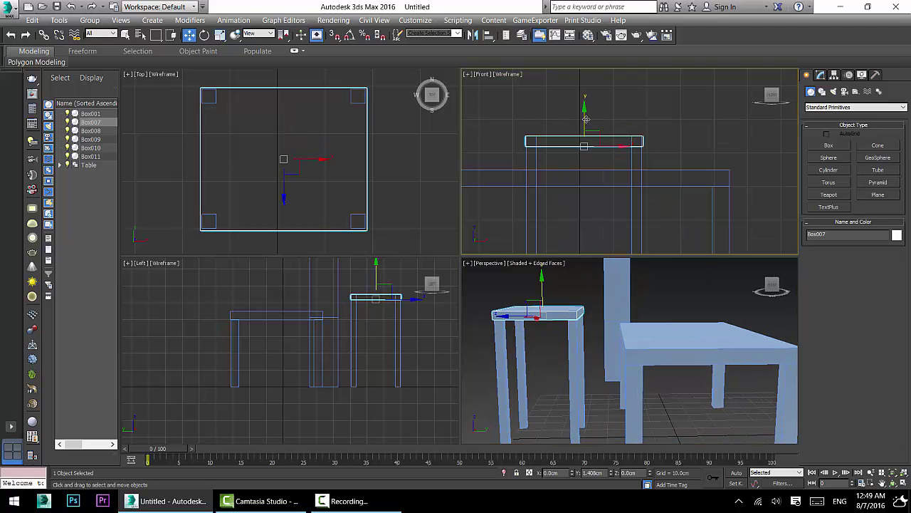
pyautogui.keyDown('alt'); pyautogui.moveTo(533, 388); pyautogui.dragTo(568, 372, button='middle'); pyautogui.keyUp('alt')
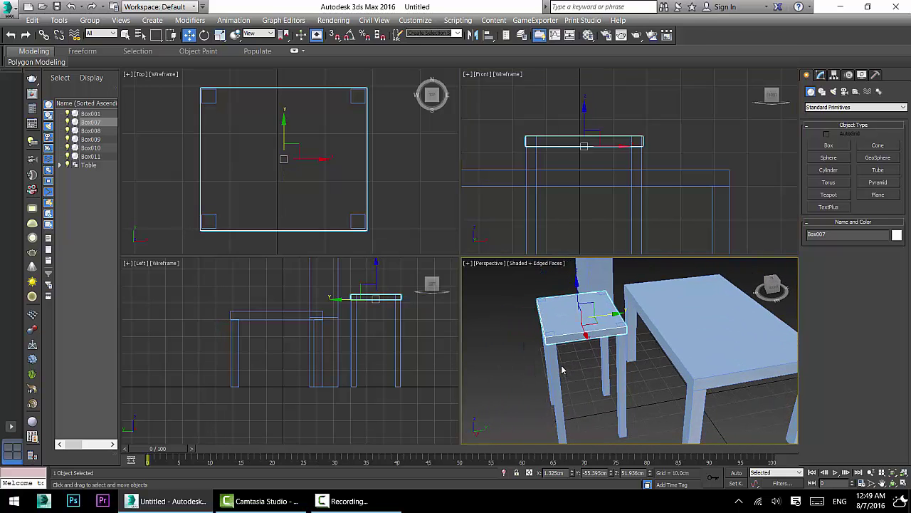
pyautogui.moveTo(683, 137); pyautogui.dragTo(682, 111, button='middle')
pyautogui.scroll(-2, 685, 140)
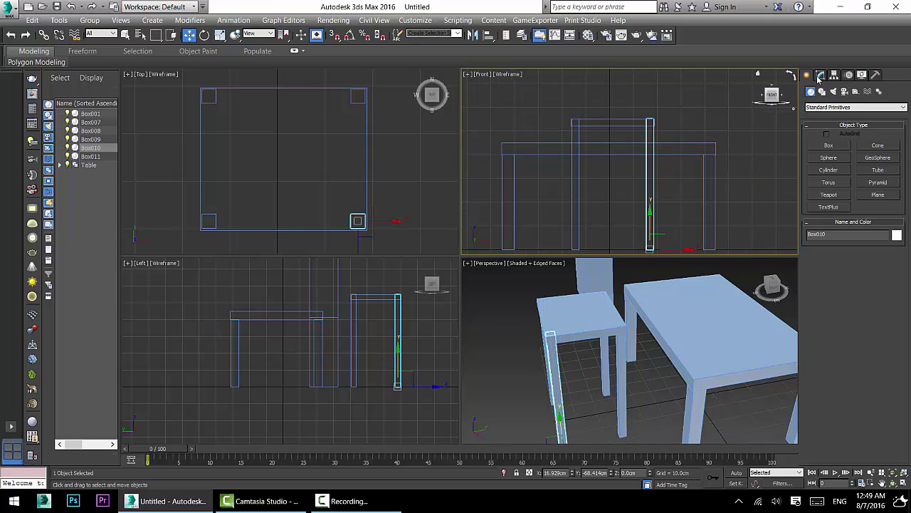
pyautogui.click(819, 76)
pyautogui.moveTo(596, 361)
pyautogui.mouseDown(button='middle')
pyautogui.moveTo(600, 374)
pyautogui.moveTo(551, 348)
pyautogui.moveTo(578, 360)
pyautogui.mouseUp(button='middle')
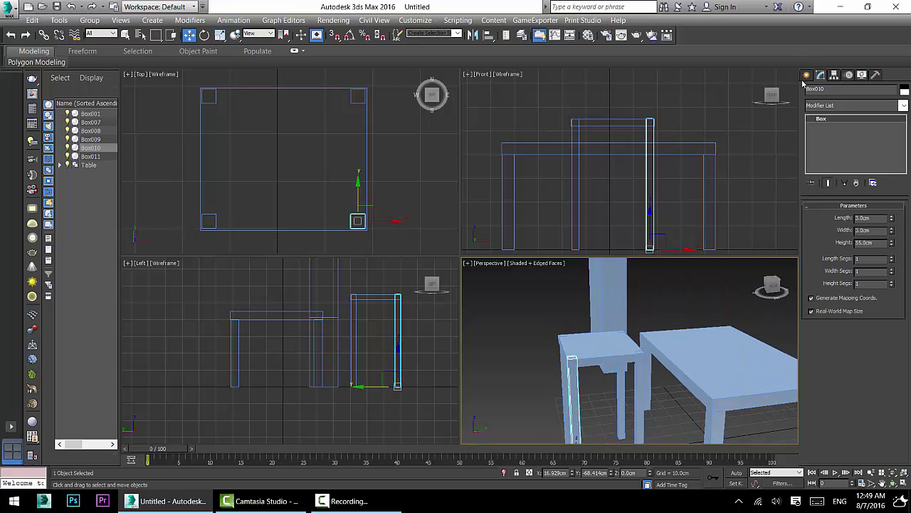
pyautogui.click(806, 76)
pyautogui.click(829, 146)
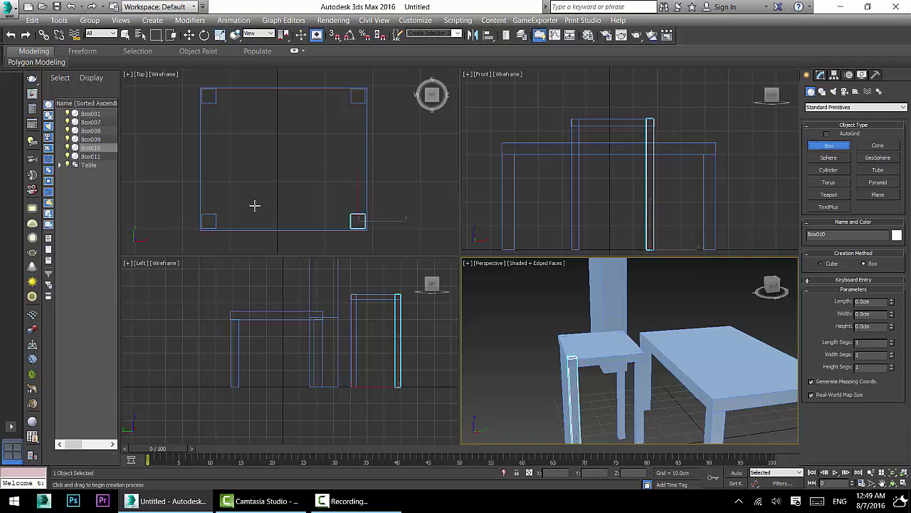
pyautogui.moveTo(254, 149); pyautogui.dragTo(251, 134, button='middle')
pyautogui.click(189, 35)
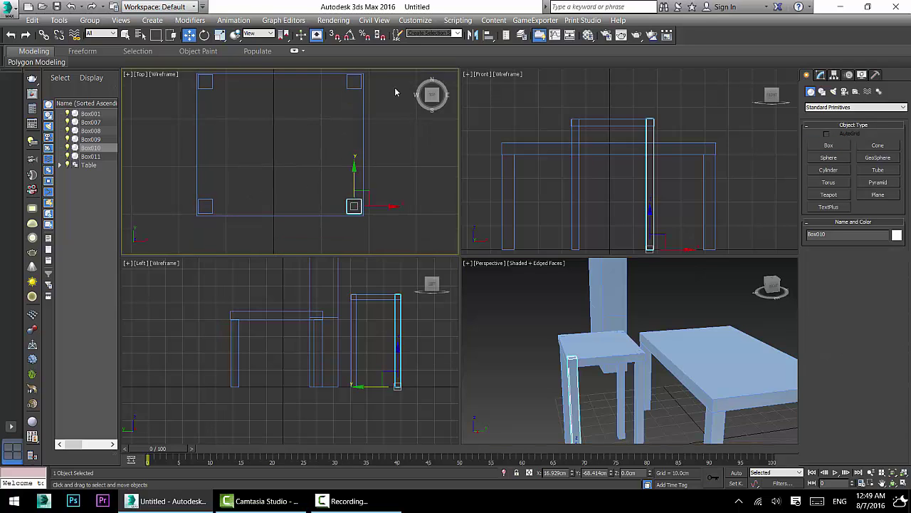
# Select all four chair legs and clone them as one set of copies straight up, standing above the seat.
pyautogui.keyDown('ctrl'); pyautogui.click(354, 83); pyautogui.keyUp('ctrl')
pyautogui.keyDown('ctrl'); pyautogui.click(206, 83); pyautogui.keyUp('ctrl')
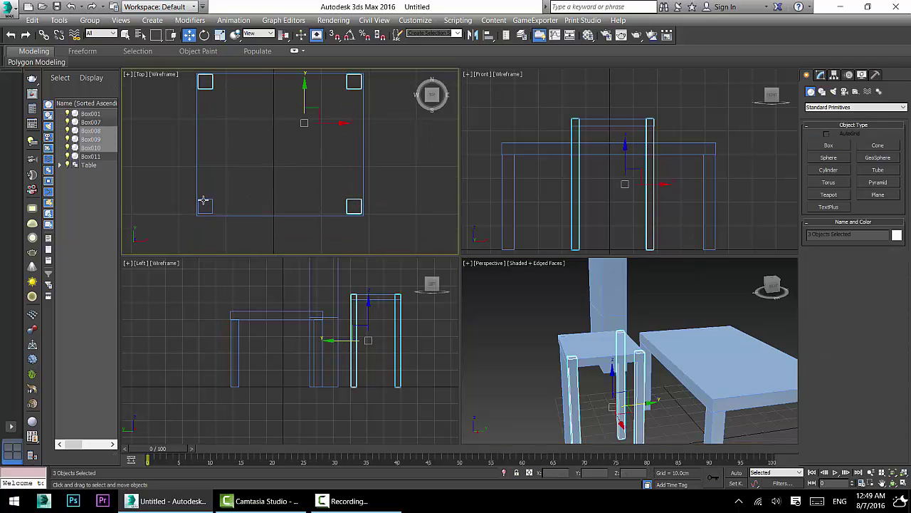
pyautogui.keyDown('ctrl'); pyautogui.click(204, 201); pyautogui.keyUp('ctrl')
pyautogui.moveTo(605, 175); pyautogui.dragTo(590, 206, button='middle')
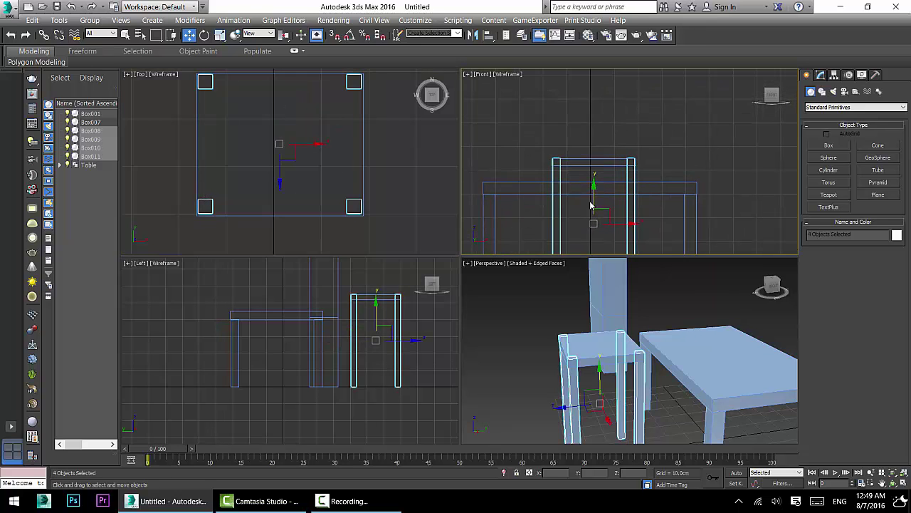
pyautogui.moveTo(593, 201); pyautogui.dragTo(601, 69)
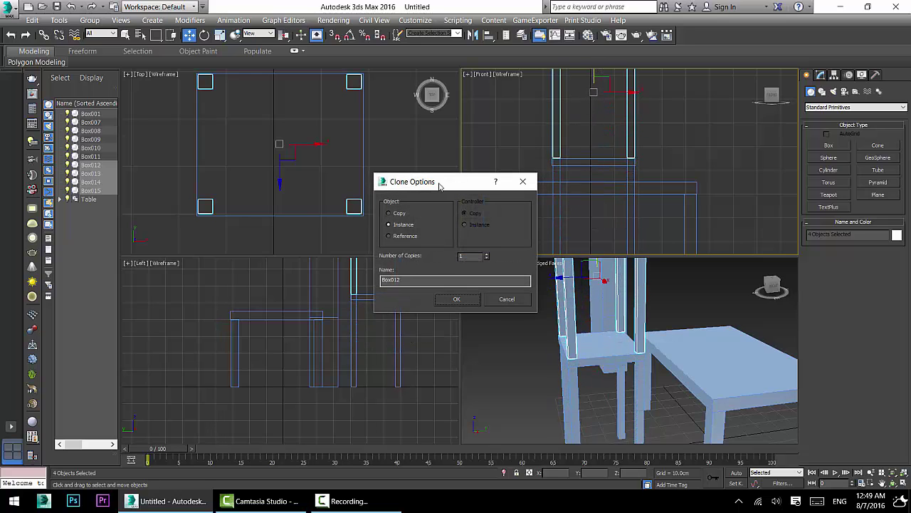
pyautogui.click(461, 299)
# Set the height of the four cloned upper posts to 20 cm.
pyautogui.moveTo(602, 315); pyautogui.dragTo(590, 363, button='middle')
pyautogui.scroll(-3, 589, 363)
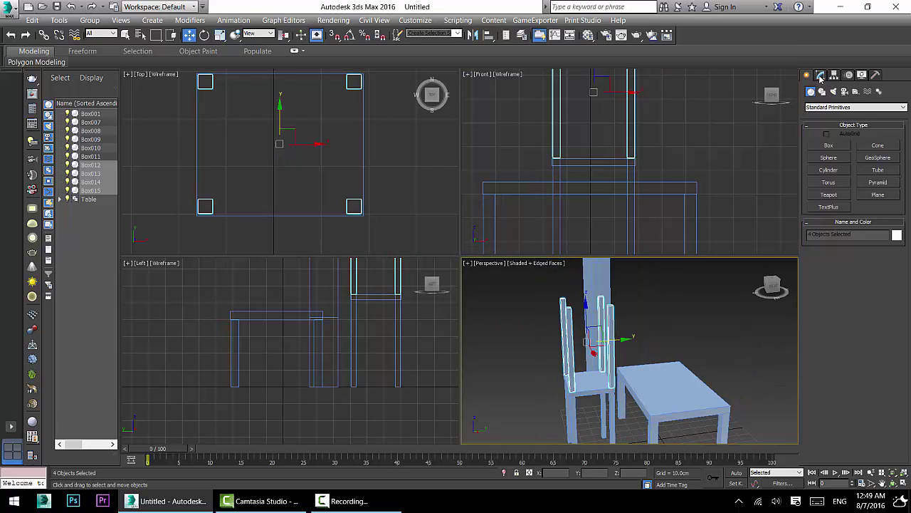
pyautogui.click(821, 76)
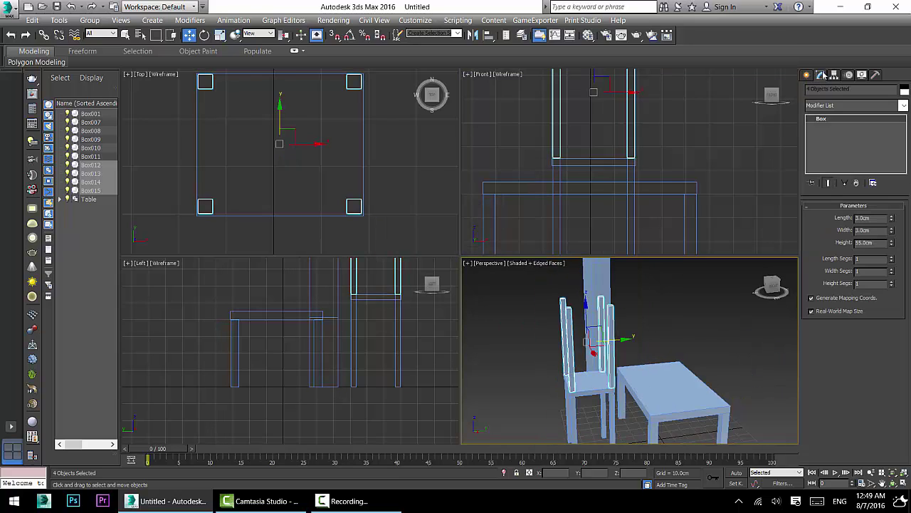
pyautogui.doubleClick(876, 243)
pyautogui.write('20')
pyautogui.press('Return')
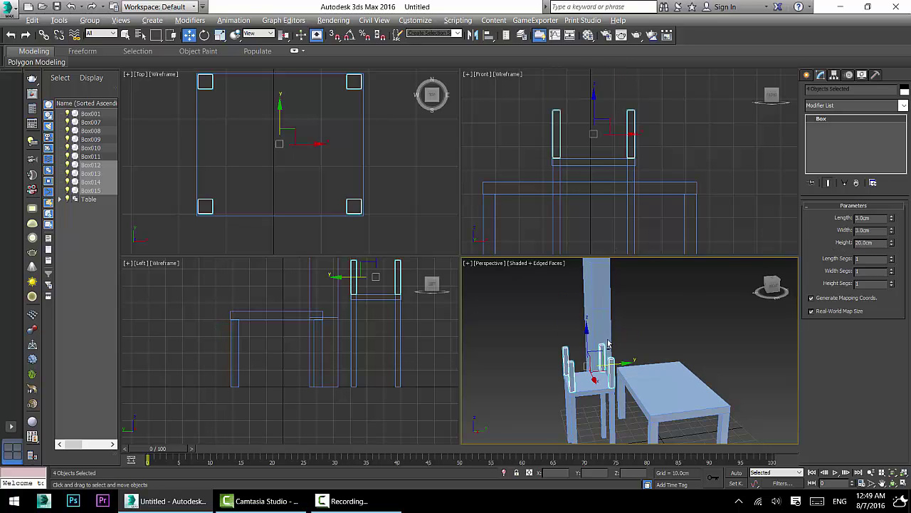
# Set the height of the four upper posts to 30 cm.
pyautogui.keyDown('alt'); pyautogui.moveTo(608, 344); pyautogui.dragTo(577, 329, button='middle'); pyautogui.keyUp('alt')
pyautogui.doubleClick(870, 243)
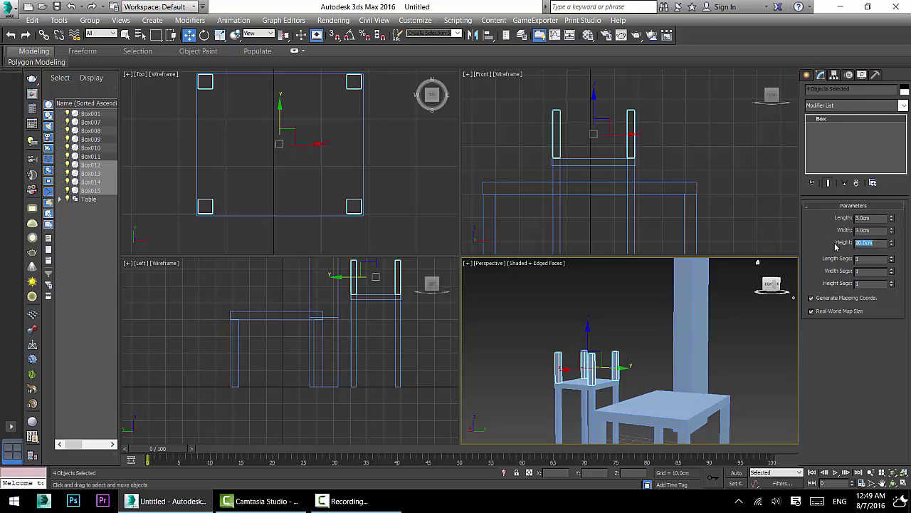
pyautogui.write('30')
pyautogui.press('Return')
pyautogui.scroll(3, 618, 381)
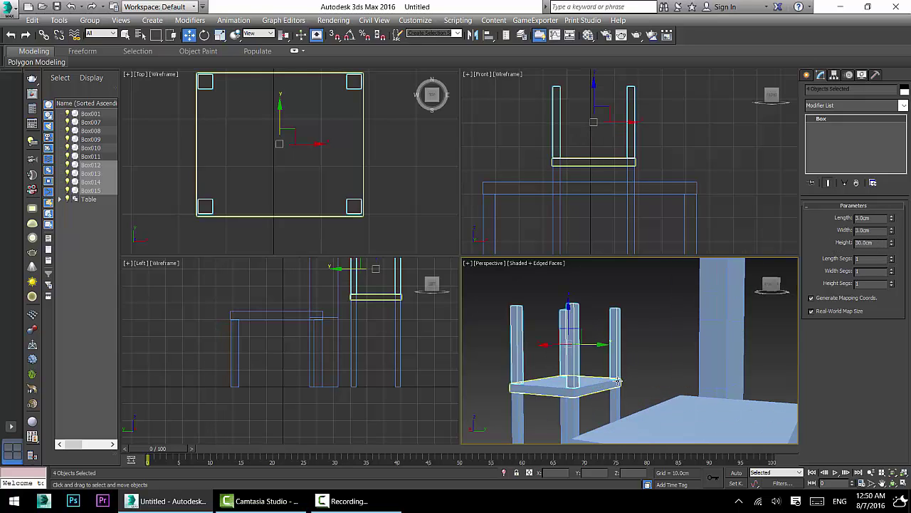
pyautogui.click(580, 391)
pyautogui.moveTo(600, 135); pyautogui.dragTo(592, 129, button='middle')
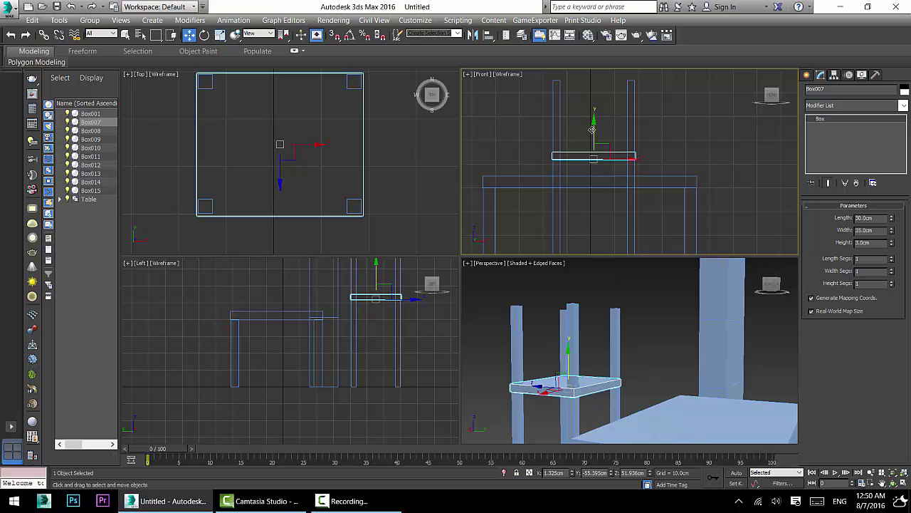
pyautogui.moveTo(591, 129)
pyautogui.mouseDown()
pyautogui.moveTo(591, 151)
pyautogui.moveTo(591, 129)
pyautogui.mouseUp()
# Try a height of 40 cm on the chair's instanced lower legs and settle on 50 cm.
pyautogui.click(628, 205)
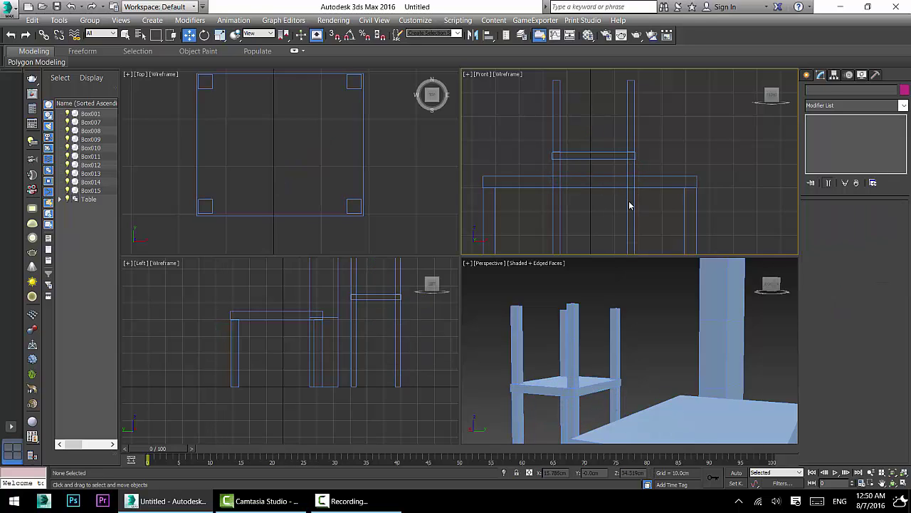
pyautogui.click(631, 205)
pyautogui.moveTo(879, 242); pyautogui.dragTo(847, 243)
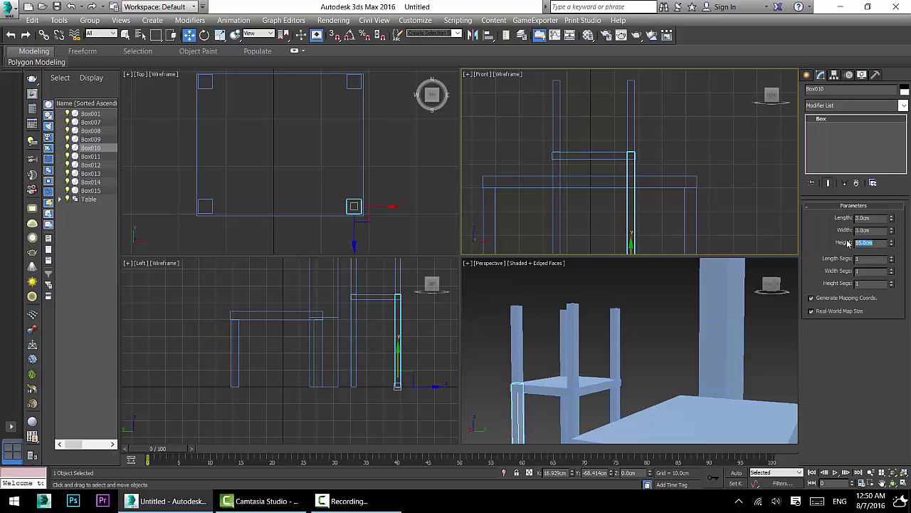
pyautogui.write('40')
pyautogui.press('Return')
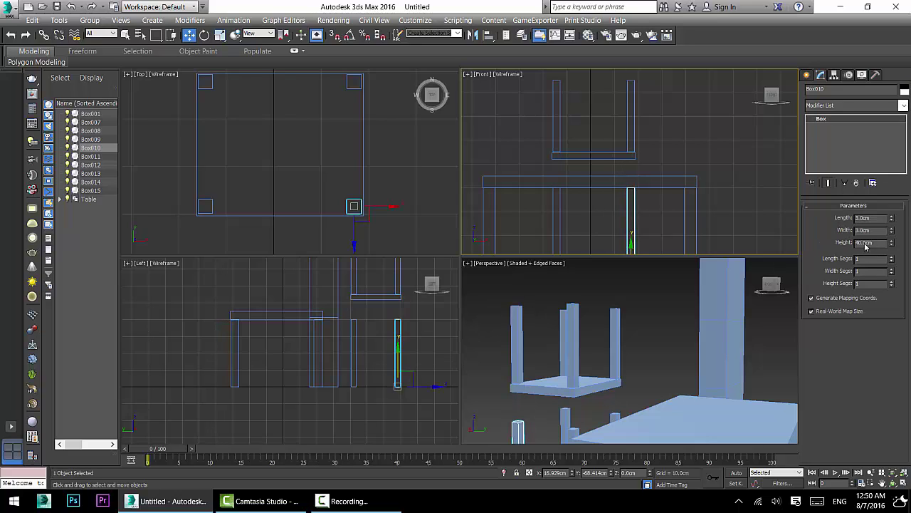
pyautogui.write('50')
pyautogui.press('Return')
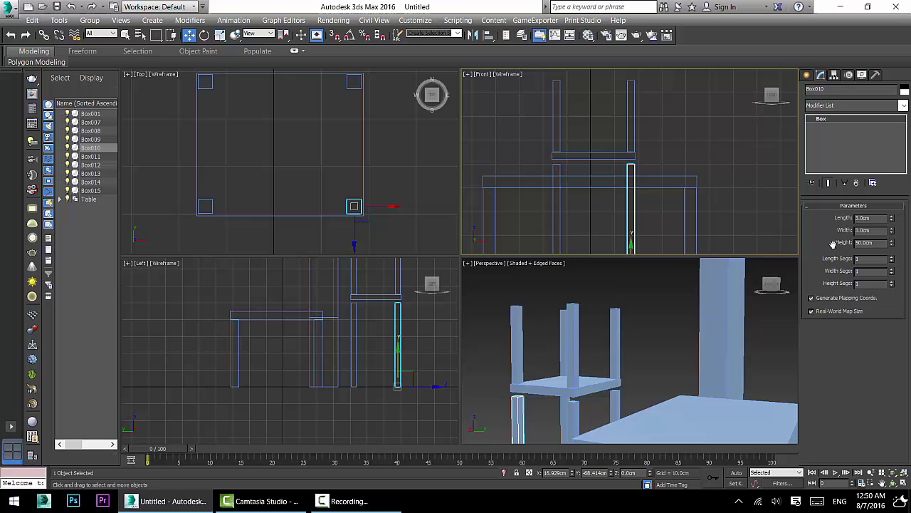
# Lower the seat along Z onto the legs, at about 47.1 cm, and move the four upper posts down about 4.8 cm onto it.
pyautogui.click(606, 149)
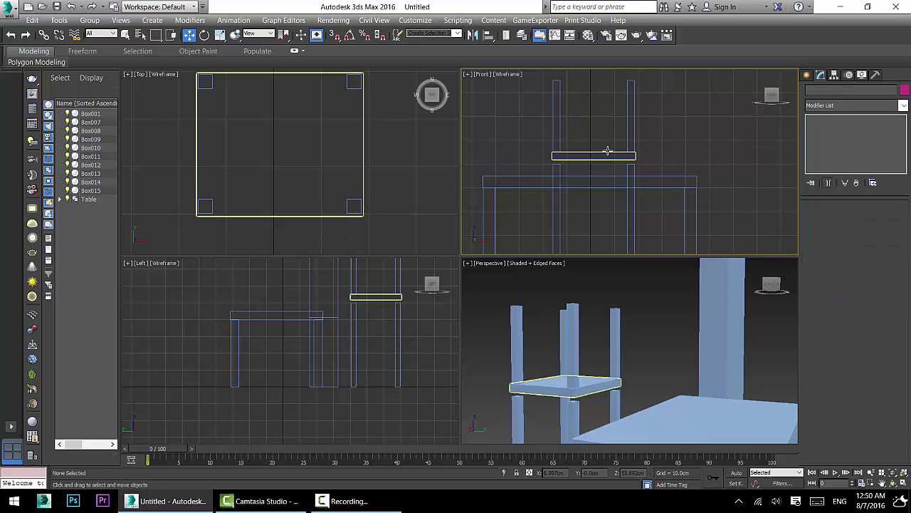
pyautogui.click(601, 158)
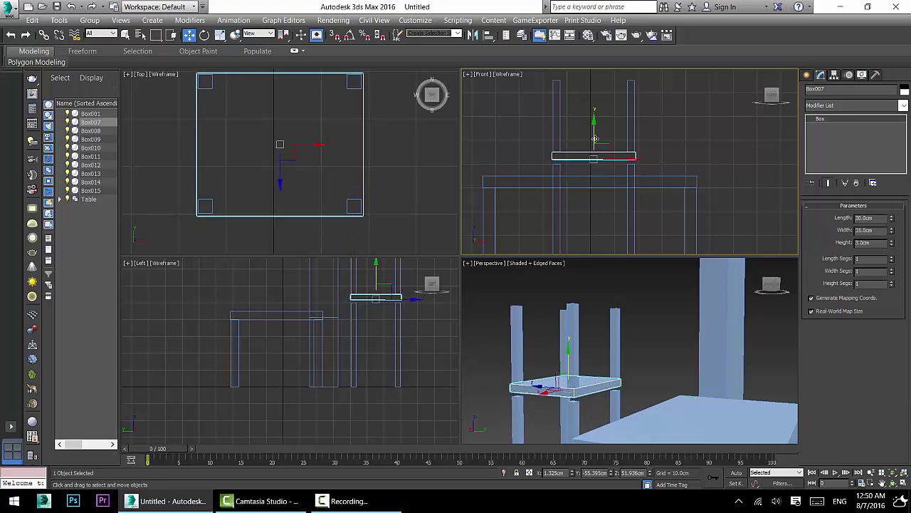
pyautogui.moveTo(594, 139); pyautogui.dragTo(602, 149)
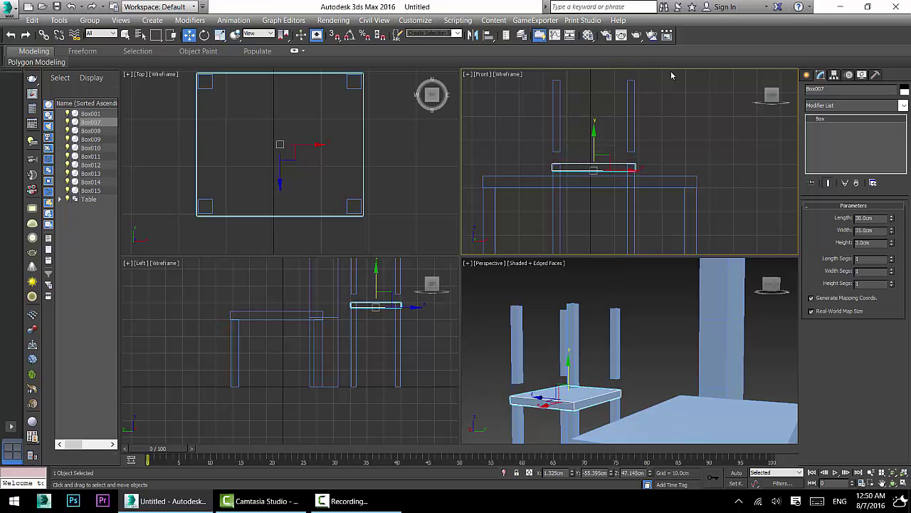
pyautogui.moveTo(672, 75); pyautogui.dragTo(533, 158)
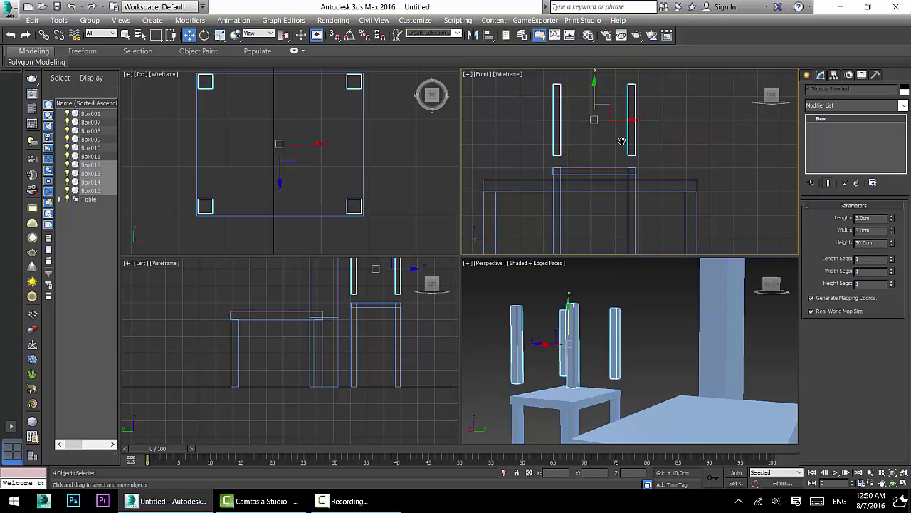
pyautogui.moveTo(595, 94); pyautogui.dragTo(596, 105)
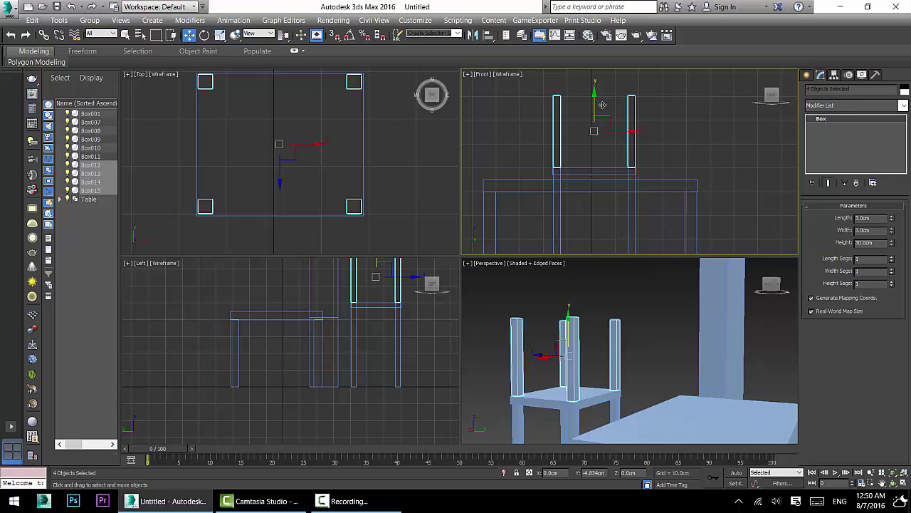
# Delete the two upper posts on the seat edge nearest the table, keeping the backrest pair.
pyautogui.keyDown('alt'); pyautogui.moveTo(570, 334); pyautogui.dragTo(608, 343, button='middle'); pyautogui.keyUp('alt')
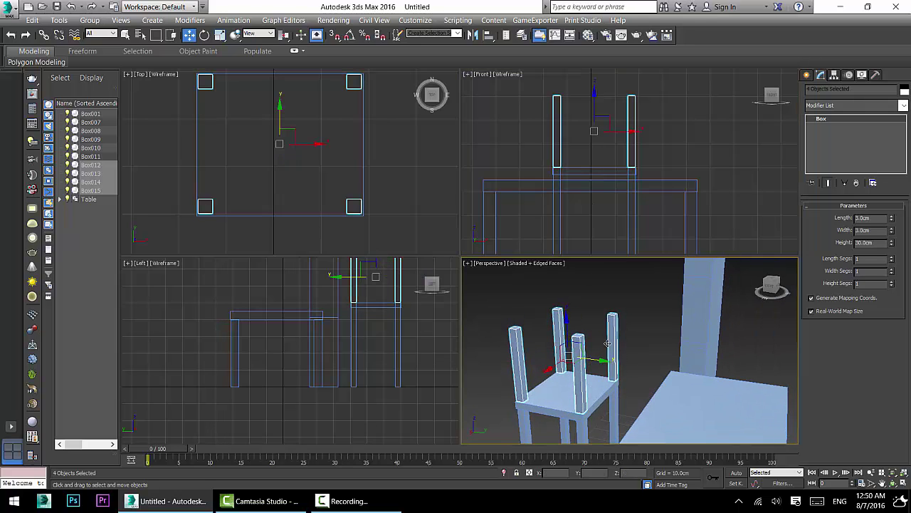
pyautogui.click(613, 336)
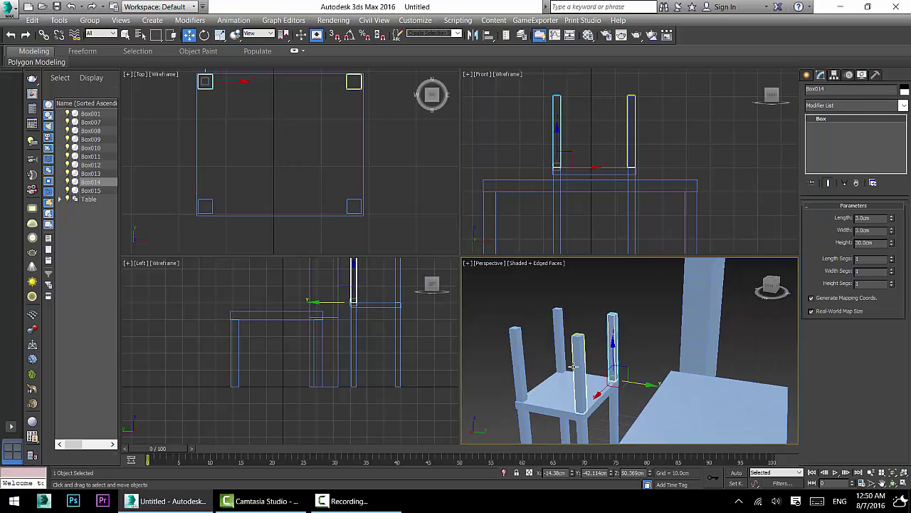
pyautogui.press('Delete')
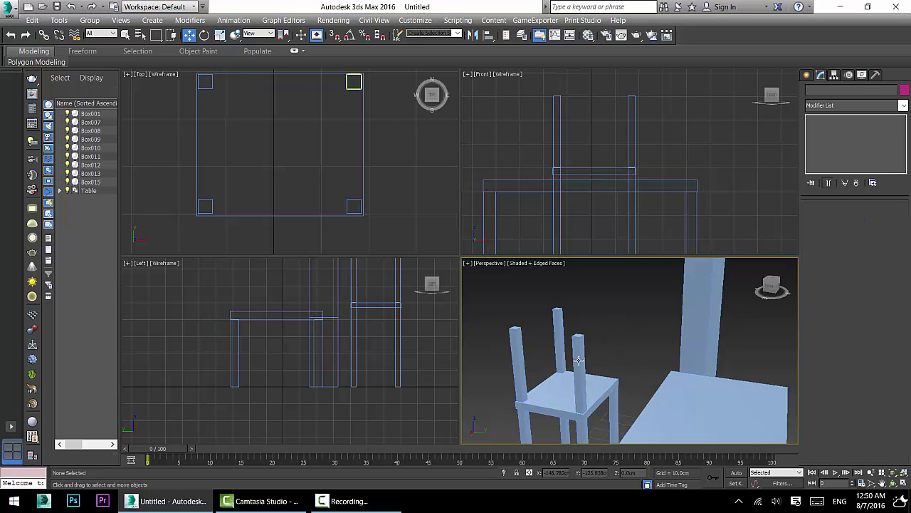
pyautogui.click(578, 352)
pyautogui.press('Delete')
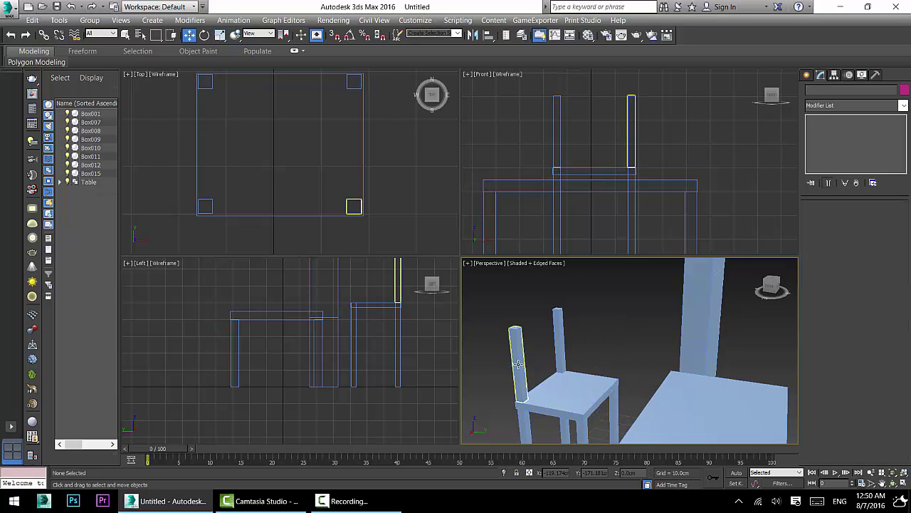
# Select both remaining backrest posts and maximize the perspective viewport around the chair.
pyautogui.click(518, 363)
pyautogui.click(552, 326)
pyautogui.click(559, 335)
pyautogui.click(521, 360)
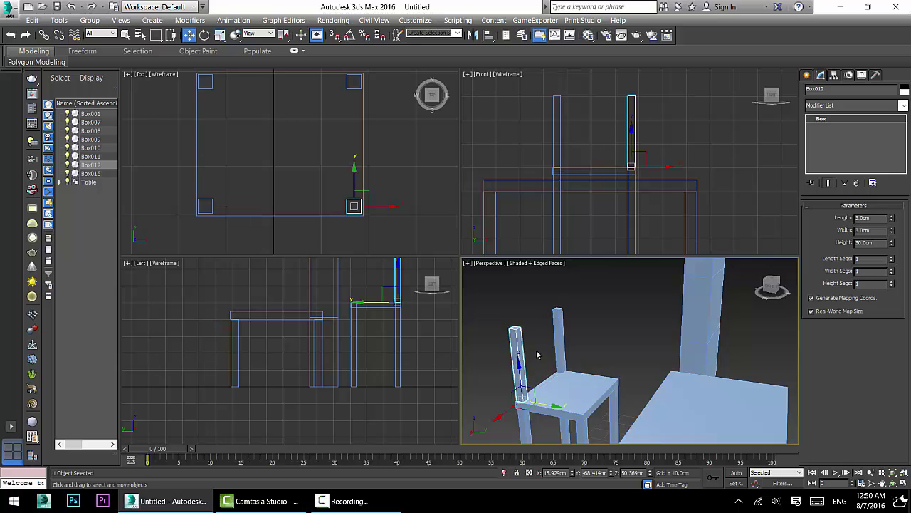
pyautogui.click(559, 341)
pyautogui.keyDown('ctrl'); pyautogui.click(522, 358); pyautogui.keyUp('ctrl')
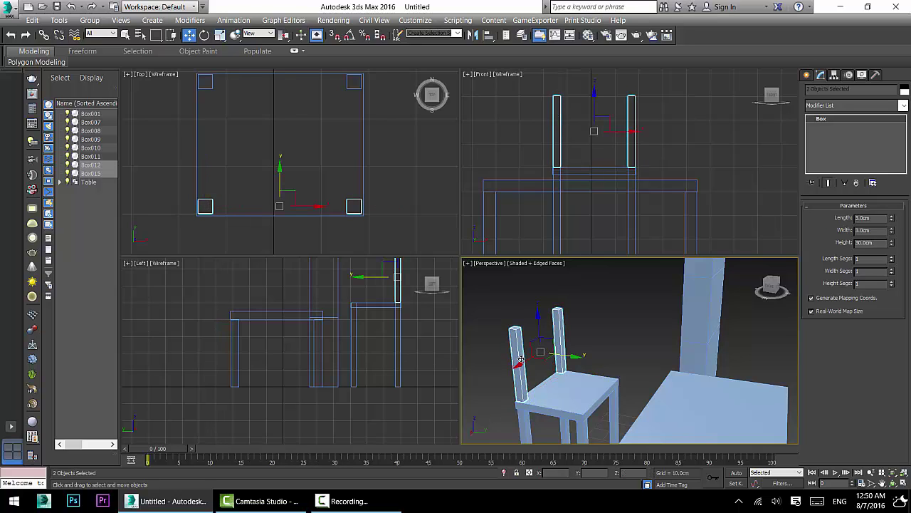
pyautogui.click(904, 483)
pyautogui.moveTo(303, 240); pyautogui.dragTo(398, 225, button='middle')
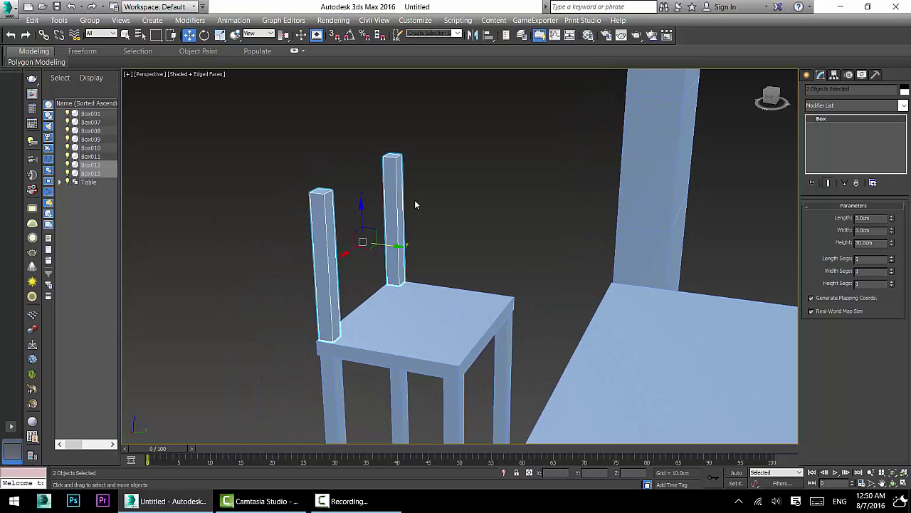
# Select only the nearer backrest post and set its height segments to 10.
pyautogui.click(848, 106)
pyautogui.click(492, 150)
pyautogui.click(349, 268)
pyautogui.click(318, 307)
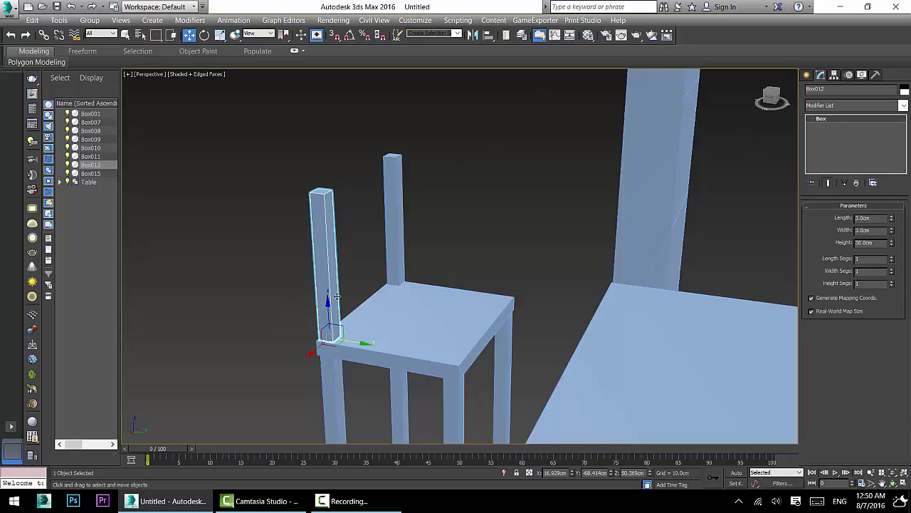
pyautogui.scroll(3, 349, 314)
pyautogui.scroll(-4, 356, 309)
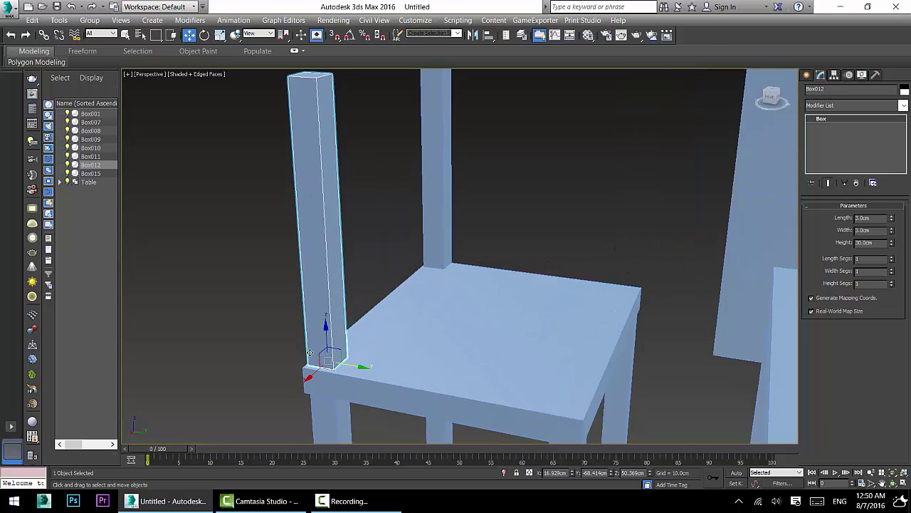
pyautogui.moveTo(894, 287); pyautogui.dragTo(893, 280)
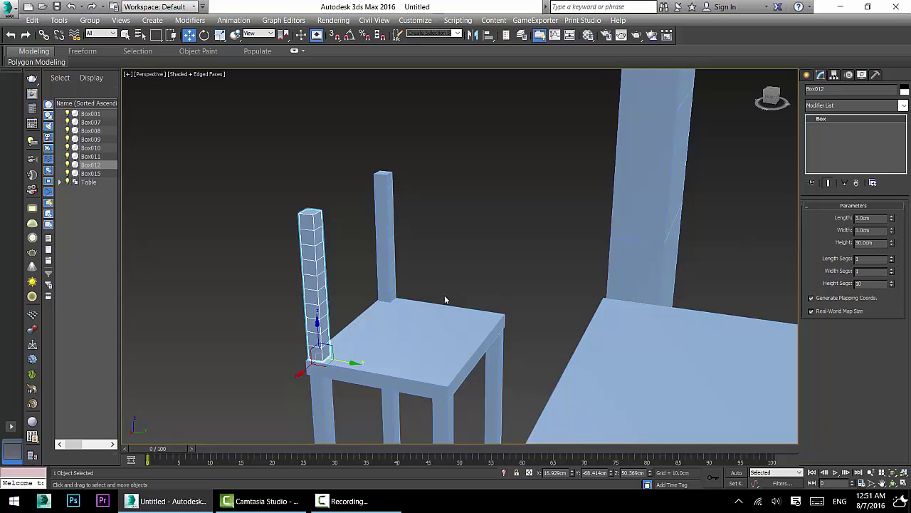
# Check the seat's parameters and reselect the nearer backrest post.
pyautogui.moveTo(446, 300); pyautogui.dragTo(460, 278, button='middle')
pyautogui.click(476, 340)
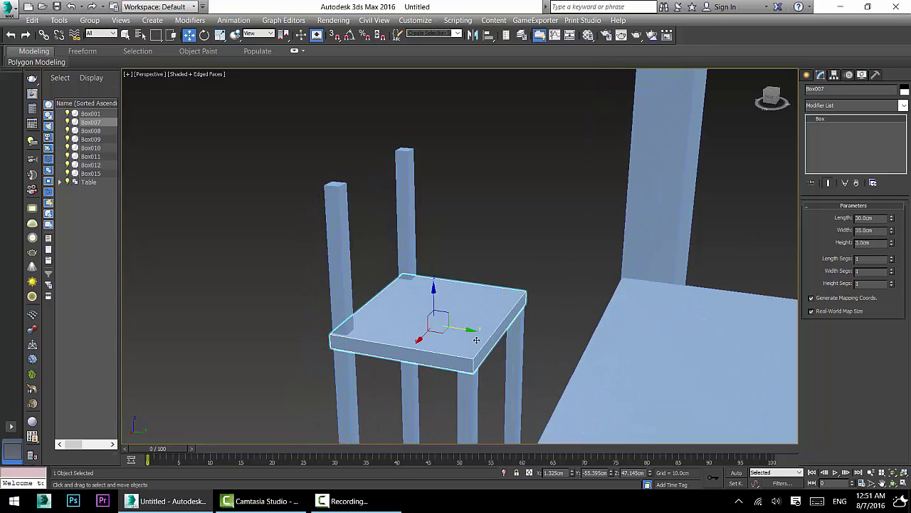
pyautogui.click(344, 272)
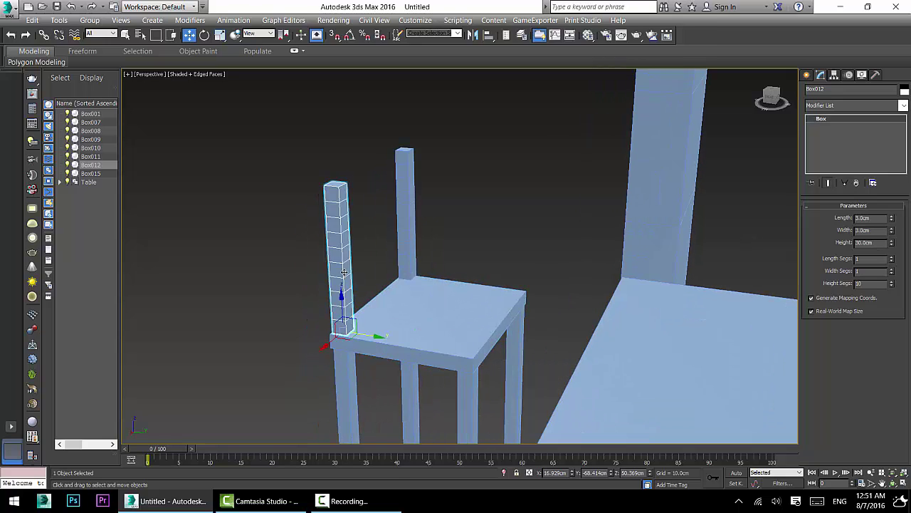
pyautogui.moveTo(344, 271); pyautogui.dragTo(382, 284, button='middle')
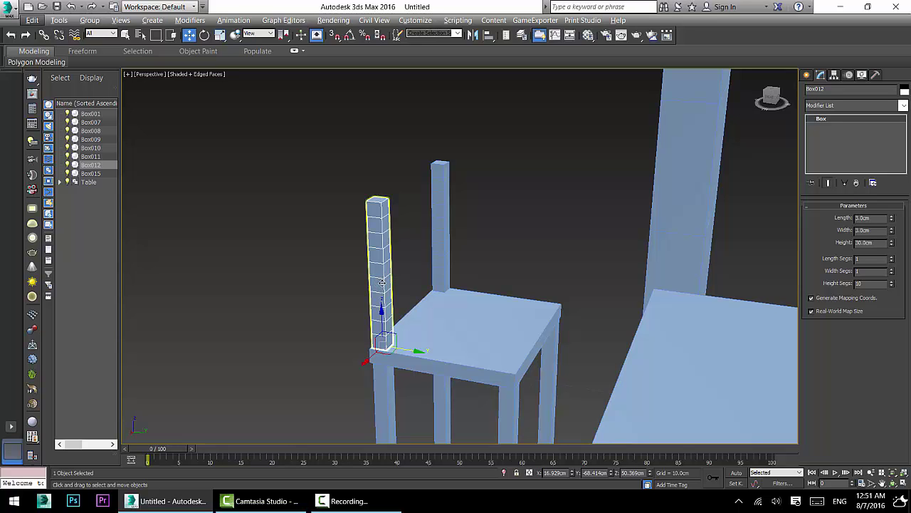
# Add a Bend modifier to the nearer backrest post.
pyautogui.moveTo(451, 290)
pyautogui.keyDown('alt'); pyautogui.mouseDown(button='middle')
pyautogui.moveTo(470, 278)
pyautogui.moveTo(458, 276)
pyautogui.mouseUp(button='middle'); pyautogui.keyUp('alt')
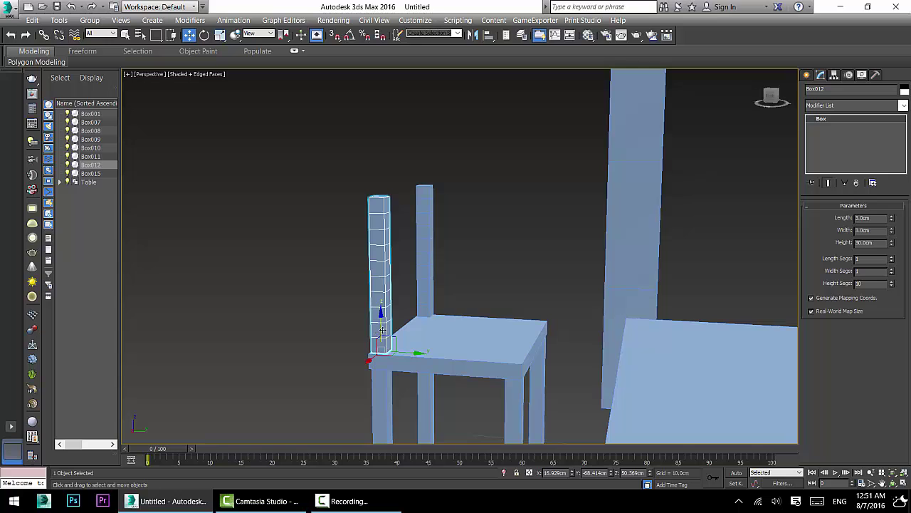
pyautogui.click(849, 108)
pyautogui.click(849, 108)
pyautogui.click(807, 75)
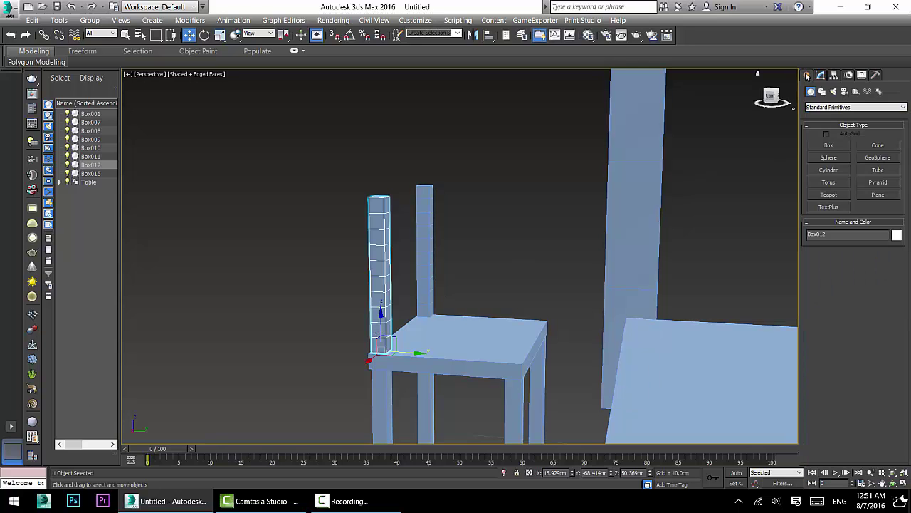
pyautogui.click(821, 75)
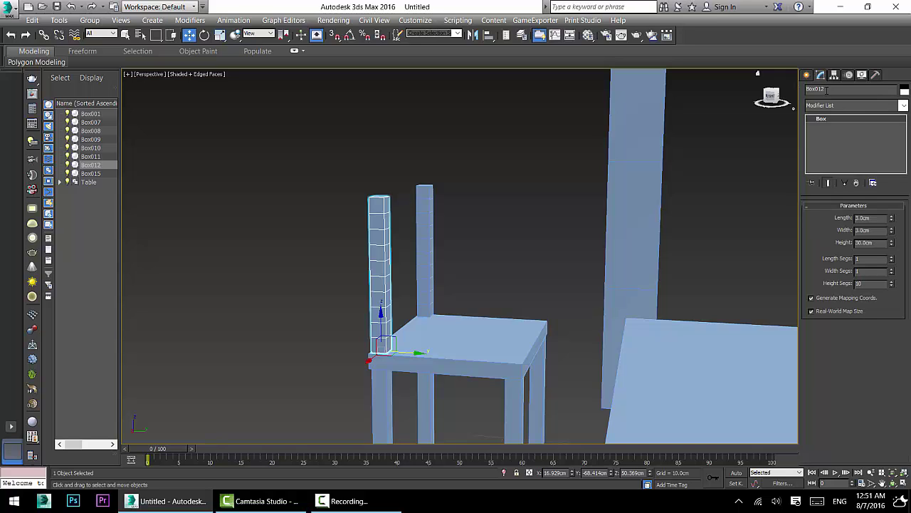
pyautogui.click(835, 106)
pyautogui.click(834, 104)
pyautogui.click(839, 108)
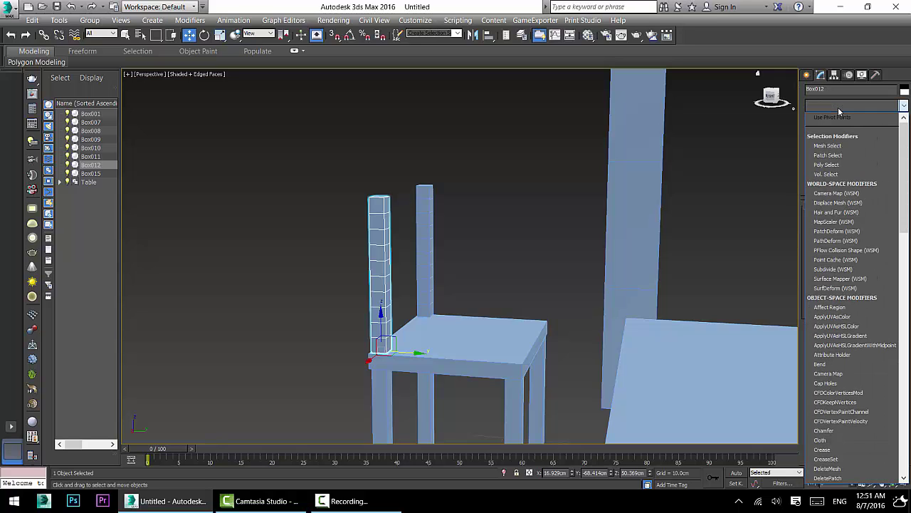
pyautogui.click(833, 365)
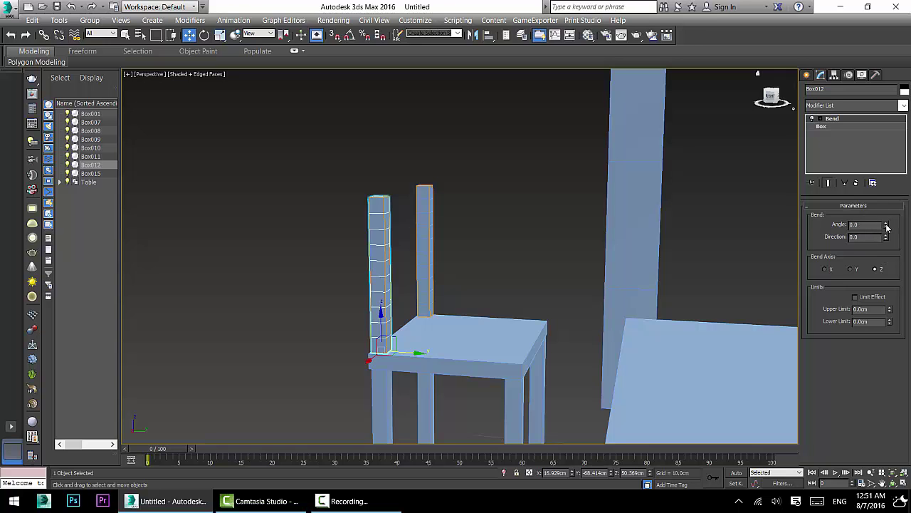
# Increase the backrest post's bend angle to 84.5.
pyautogui.moveTo(888, 227); pyautogui.dragTo(888, 207)
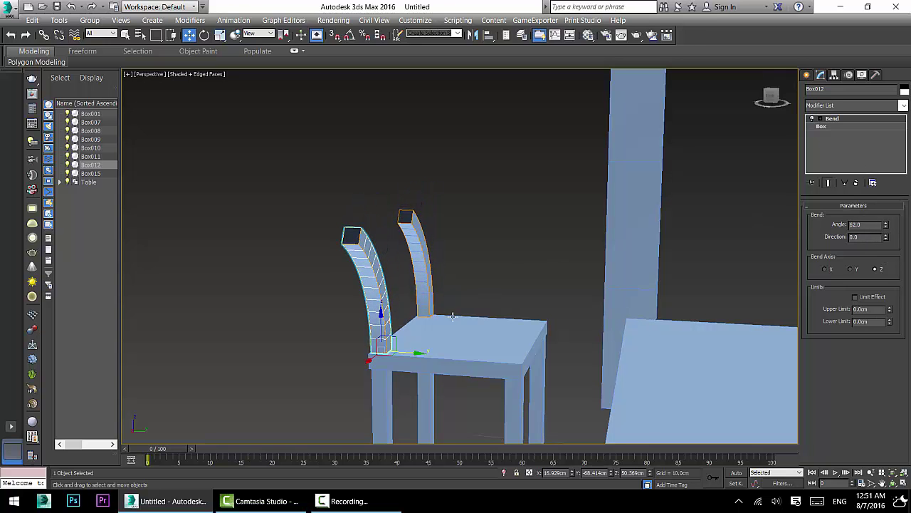
pyautogui.keyDown('alt'); pyautogui.moveTo(441, 338); pyautogui.dragTo(401, 339, button='middle'); pyautogui.keyUp('alt')
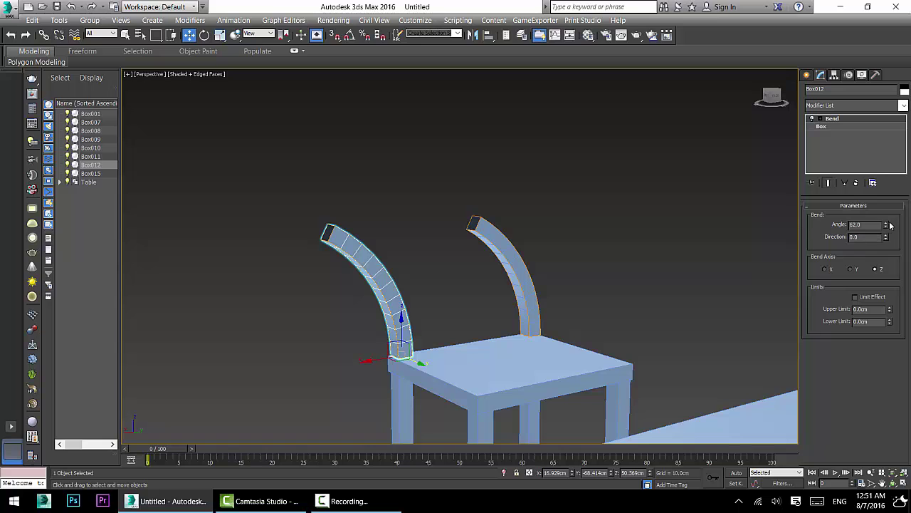
pyautogui.moveTo(886, 224); pyautogui.dragTo(883, 200)
# Try the Y and X bend axes on the backrest posts and switch back to Z.
pyautogui.keyDown('alt'); pyautogui.moveTo(150, 331); pyautogui.dragTo(208, 331, button='middle'); pyautogui.keyUp('alt')
pyautogui.click(853, 271)
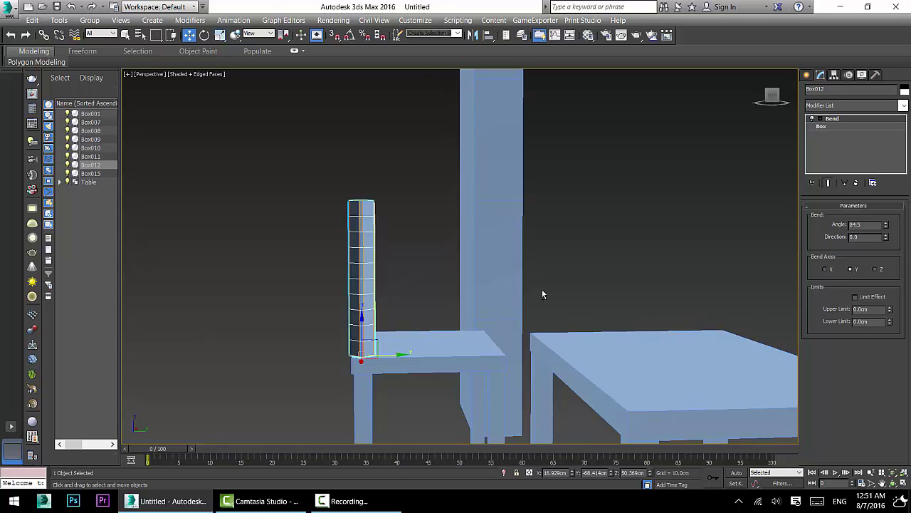
pyautogui.keyDown('alt'); pyautogui.moveTo(542, 289); pyautogui.dragTo(406, 313, button='middle'); pyautogui.keyUp('alt')
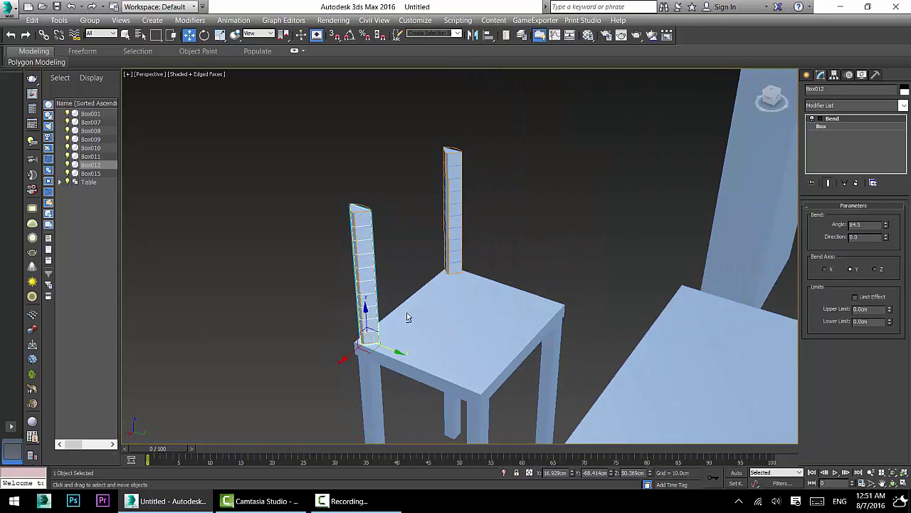
pyautogui.click(830, 270)
pyautogui.click(882, 272)
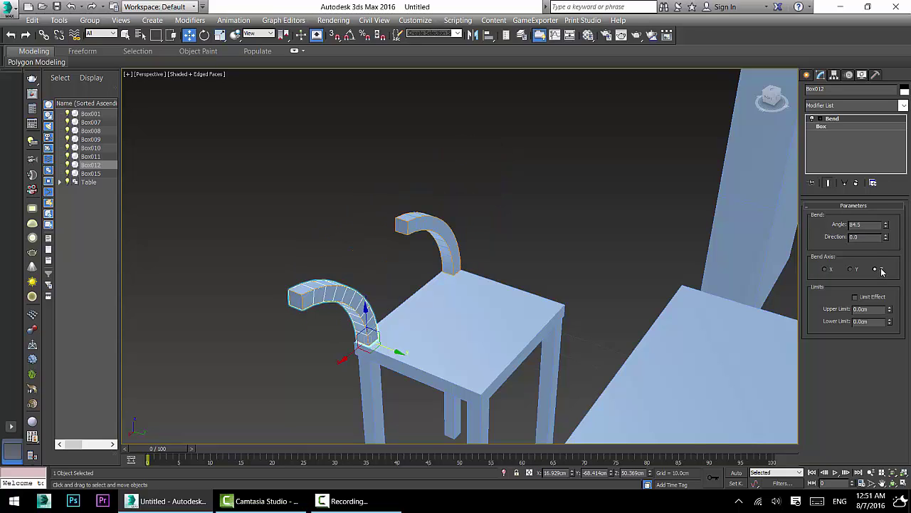
# Delete the Bend modifier from the backrest post.
pyautogui.click(843, 120)
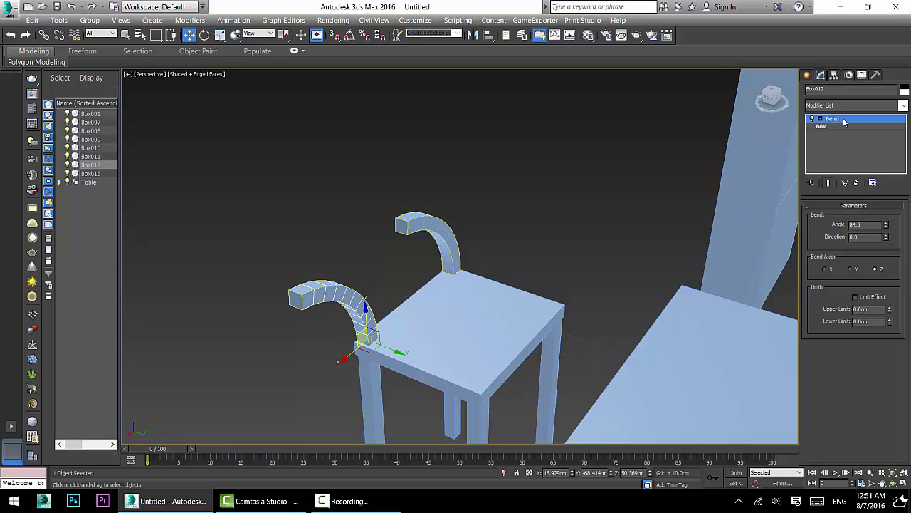
pyautogui.click(836, 121)
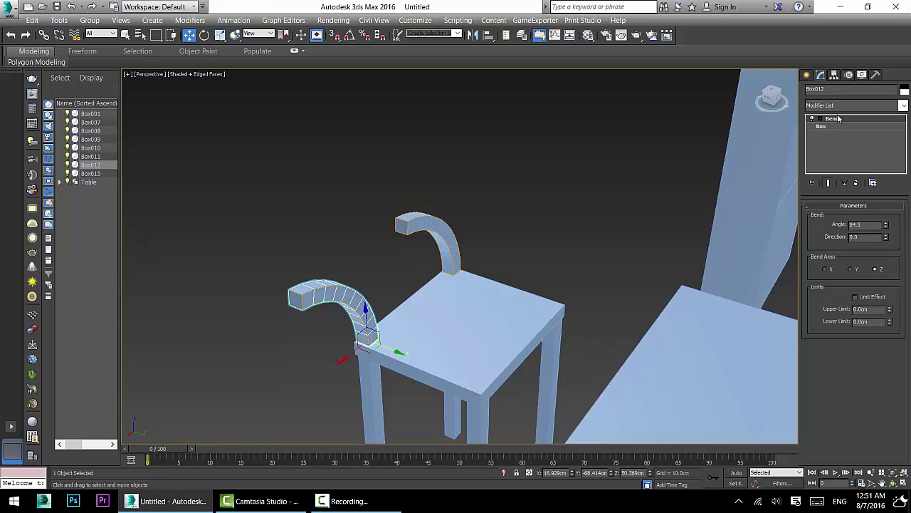
pyautogui.rightClick(838, 119)
pyautogui.click(811, 135)
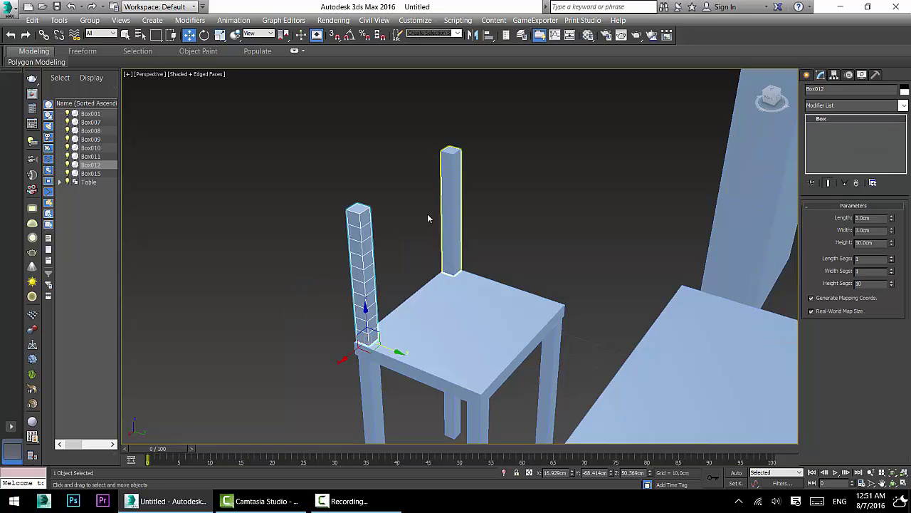
# Set the nearer backrest post's height segments to 1.
pyautogui.doubleClick(869, 284)
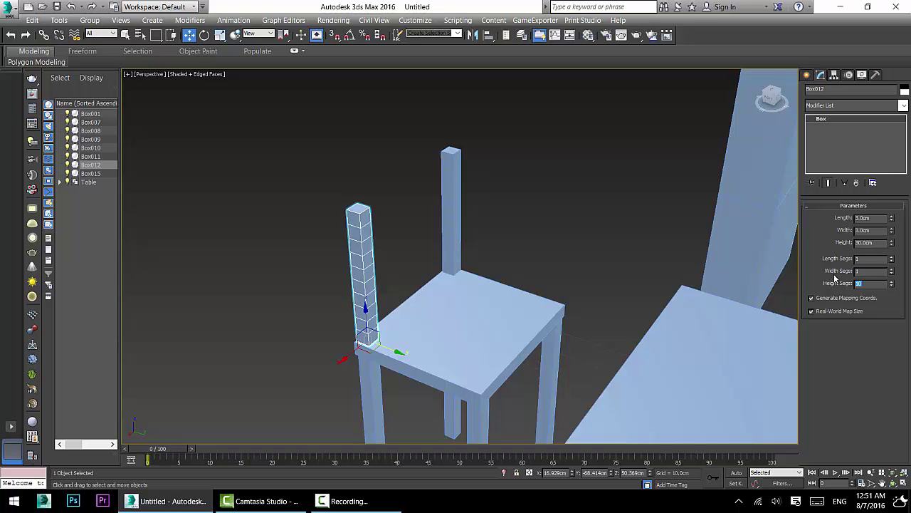
pyautogui.press('Return')
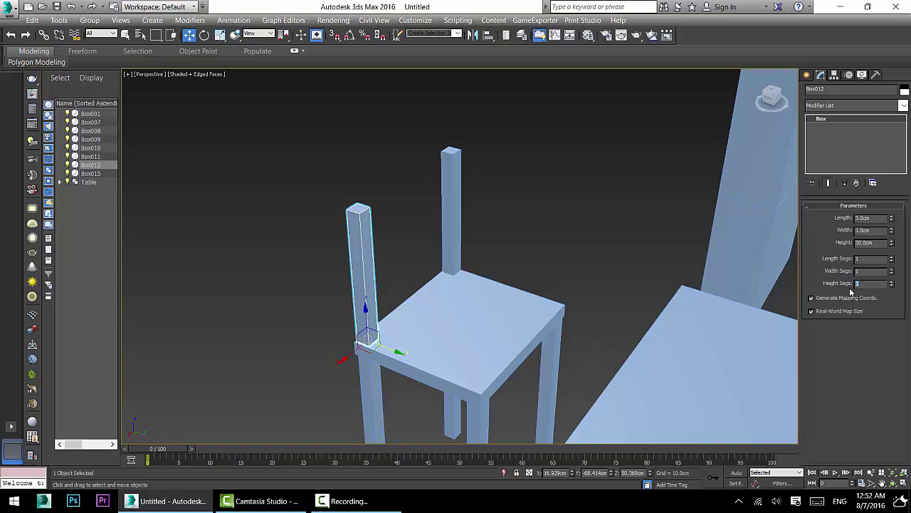
pyautogui.keyDown('alt'); pyautogui.moveTo(364, 254); pyautogui.dragTo(371, 235, button='middle'); pyautogui.keyUp('alt')
pyautogui.keyDown('alt'); pyautogui.moveTo(527, 198); pyautogui.dragTo(438, 237, button='middle'); pyautogui.keyUp('alt')
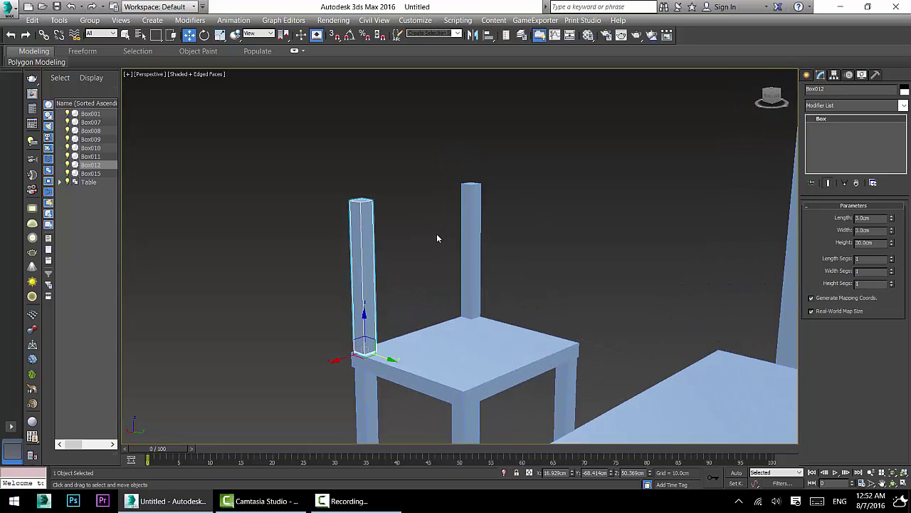
# Draw a box across the tops of the two backrest posts in the Front view, about 33.4 cm wide, 6.2 cm long and 1.8 cm high.
pyautogui.click(904, 483)
pyautogui.moveTo(291, 317); pyautogui.dragTo(240, 365, button='middle')
pyautogui.rightClick(551, 183)
pyautogui.scroll(2, 635, 105)
pyautogui.moveTo(635, 105); pyautogui.dragTo(698, 119, button='middle')
pyautogui.scroll(1, 704, 119)
pyautogui.scroll(-1, 702, 121)
pyautogui.click(808, 75)
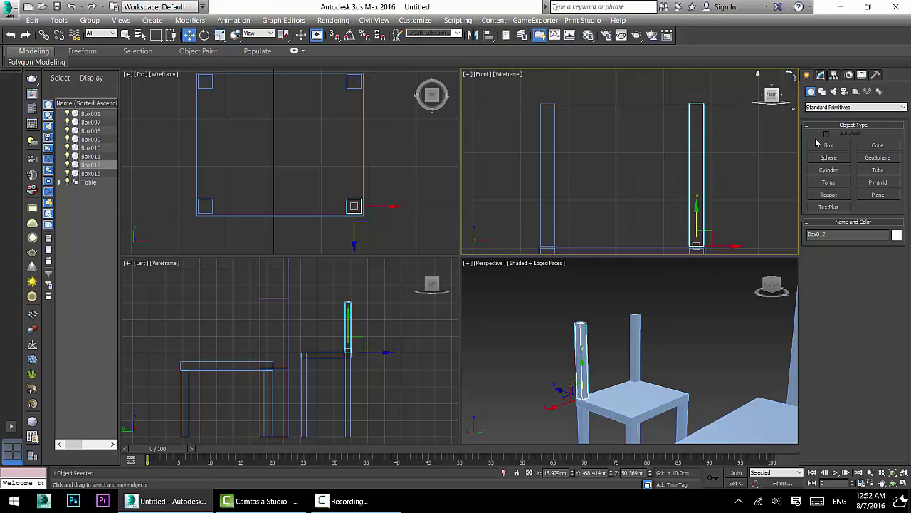
pyautogui.click(826, 147)
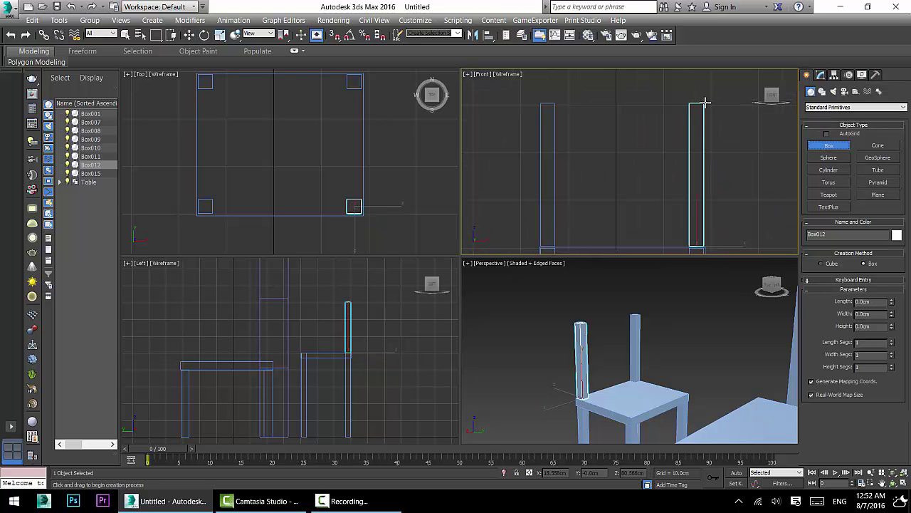
pyautogui.moveTo(703, 103); pyautogui.dragTo(543, 131)
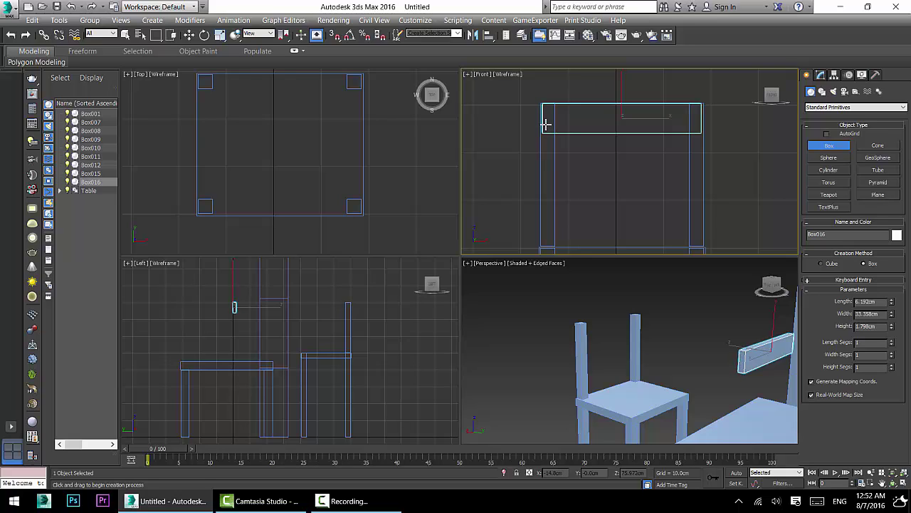
pyautogui.click(545, 124)
pyautogui.press('w')
# Set the new slat's length to 6 cm, width to 30 cm and height to 2 cm.
pyautogui.click(822, 75)
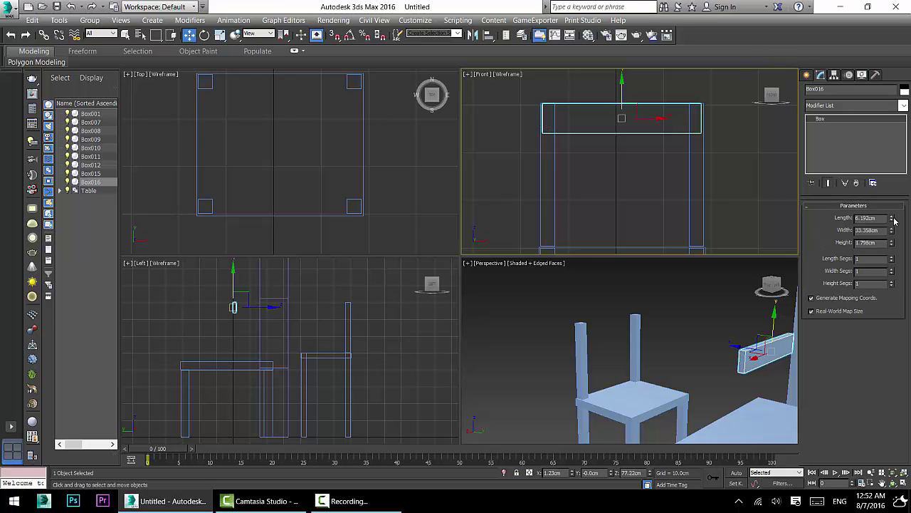
pyautogui.doubleClick(870, 218)
pyautogui.write('6')
pyautogui.press('Return')
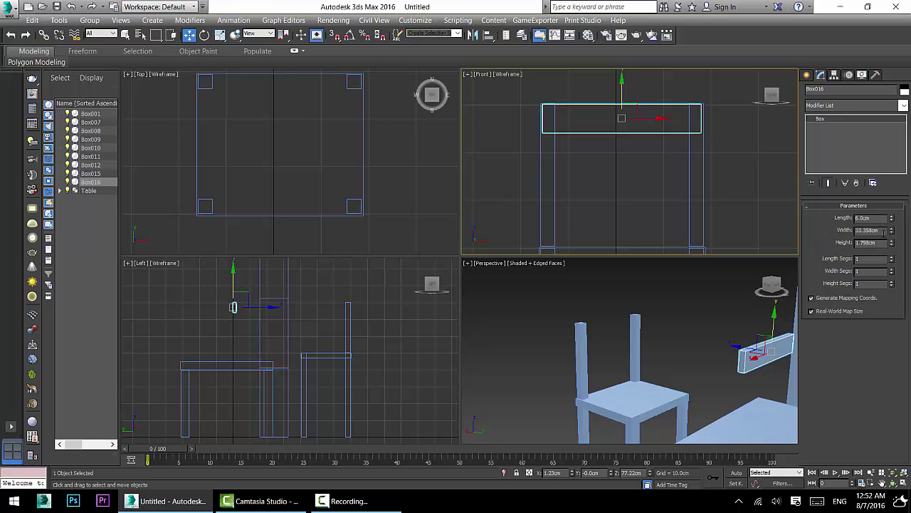
pyautogui.moveTo(885, 231); pyautogui.dragTo(818, 229)
pyautogui.write('30')
pyautogui.press('Return')
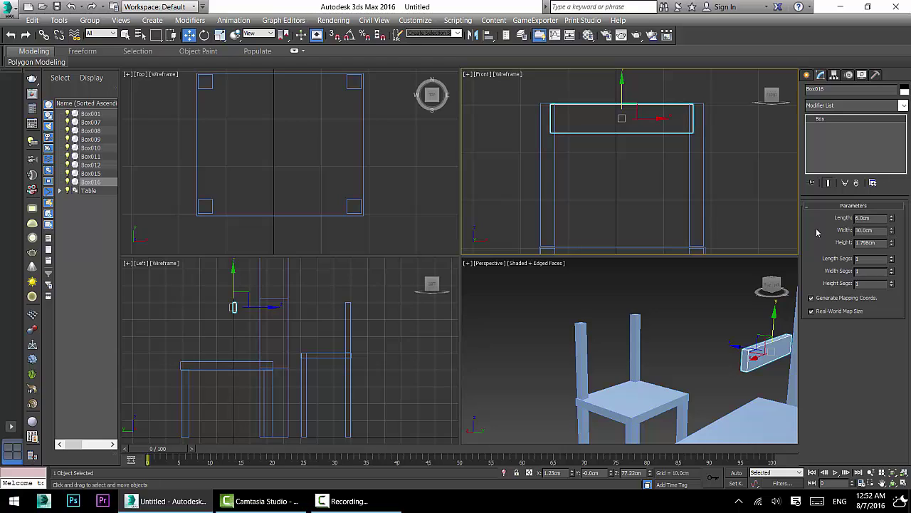
pyautogui.moveTo(882, 243); pyautogui.dragTo(846, 246)
pyautogui.write('2')
pyautogui.press('Return')
# Move the slat horizontally in the Left view until it sits centred within the thickness of the backrest posts.
pyautogui.moveTo(255, 307); pyautogui.dragTo(293, 307)
pyautogui.scroll(2, 291, 299)
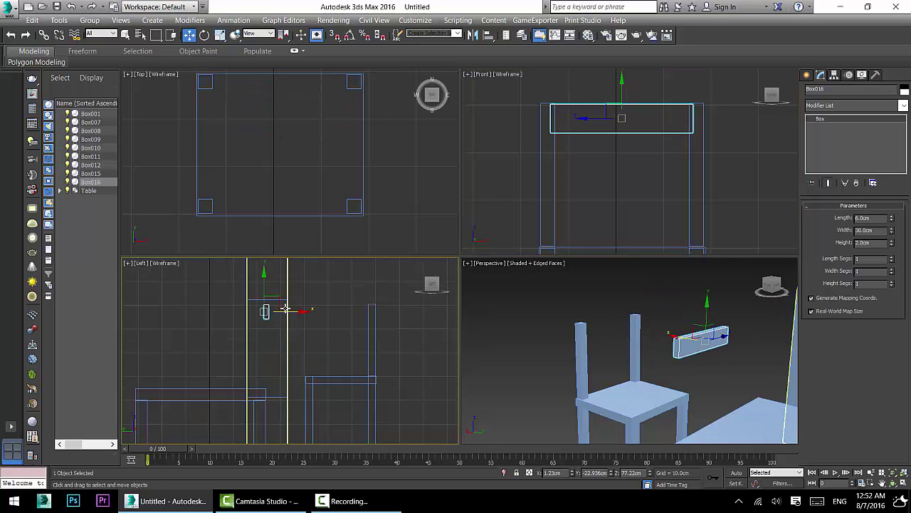
pyautogui.moveTo(230, 334); pyautogui.dragTo(171, 373, button='middle')
pyautogui.scroll(2, 243, 380)
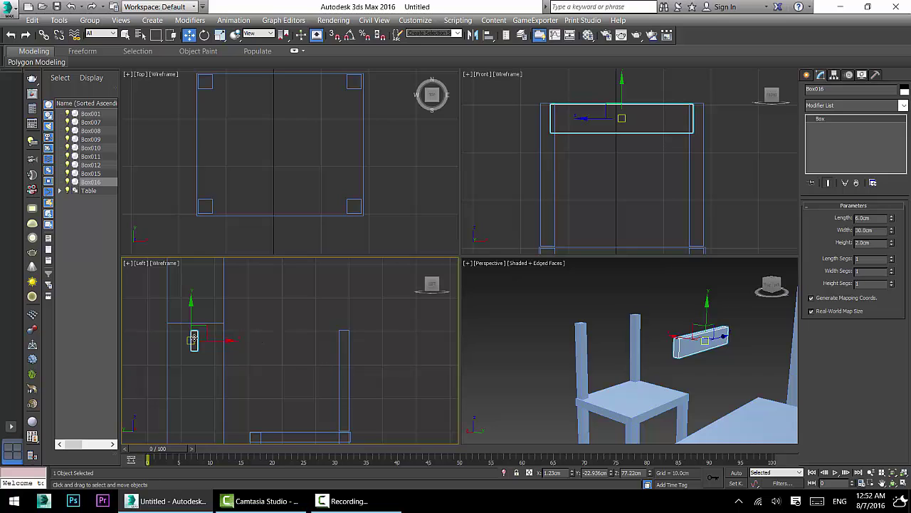
pyautogui.moveTo(219, 340); pyautogui.dragTo(369, 340)
pyautogui.scroll(6, 364, 339)
pyautogui.scroll(5, 654, 341)
# Select the slat and lower it about 1 cm so it sits slightly below the tops of the posts.
pyautogui.click(654, 340)
pyautogui.click(586, 313)
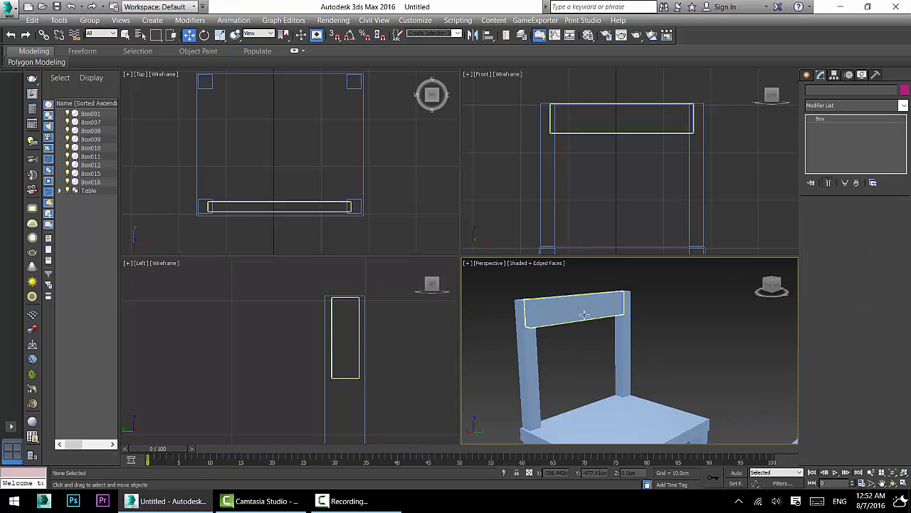
pyautogui.moveTo(585, 285); pyautogui.dragTo(576, 286)
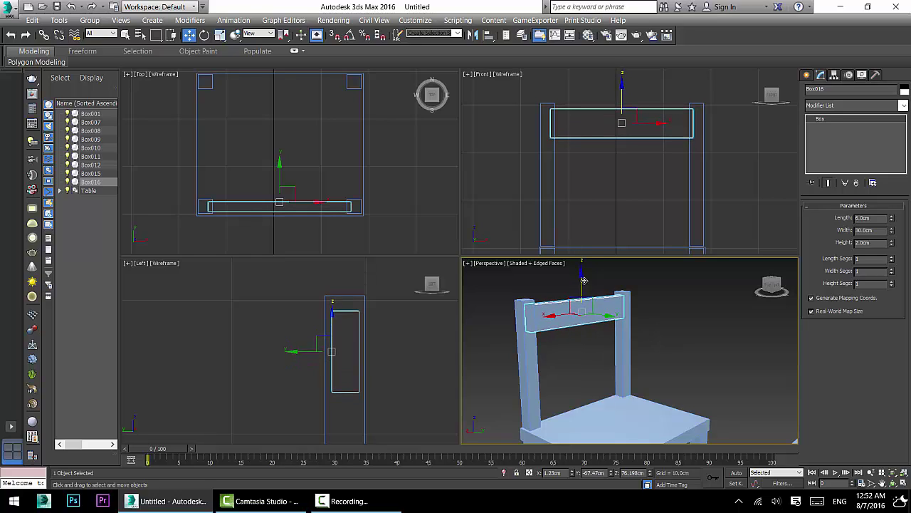
# Clone the slat downward as three instances spaced about 9.7 cm apart and delete the lowest one overlapping the seat.
pyautogui.keyDown('shift'); pyautogui.moveTo(580, 278); pyautogui.dragTo(585, 314); pyautogui.keyUp('shift')
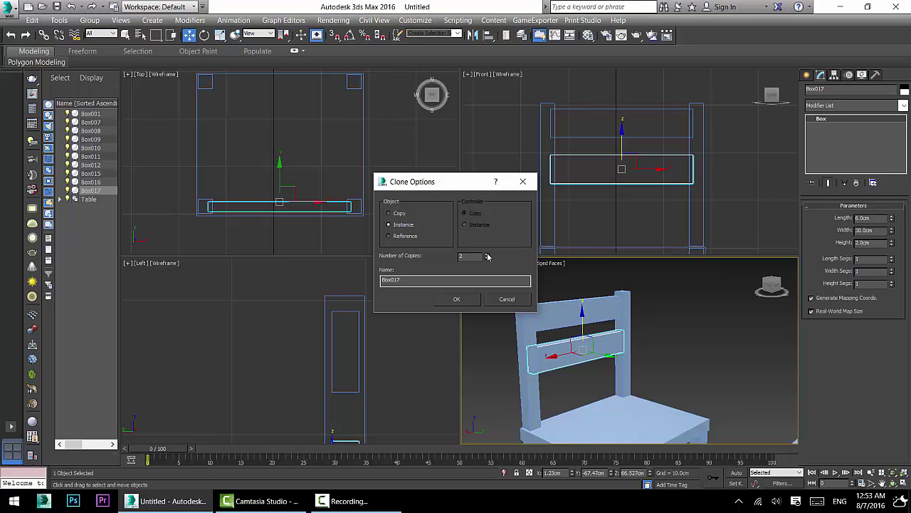
pyautogui.click(458, 301)
pyautogui.moveTo(609, 391); pyautogui.dragTo(590, 380, button='middle')
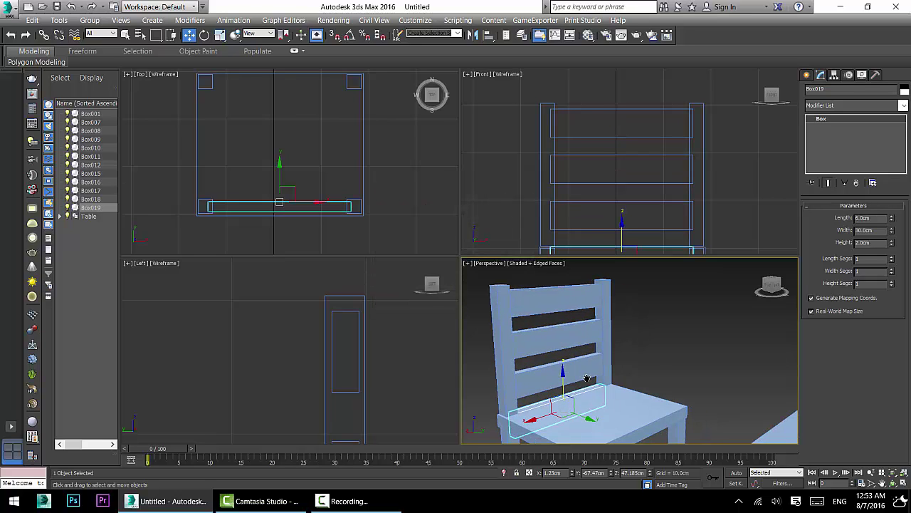
pyautogui.click(596, 376)
pyautogui.press('Delete')
# Maximize the perspective view and set the height of the instanced chair legs to 40 cm.
pyautogui.click(893, 482)
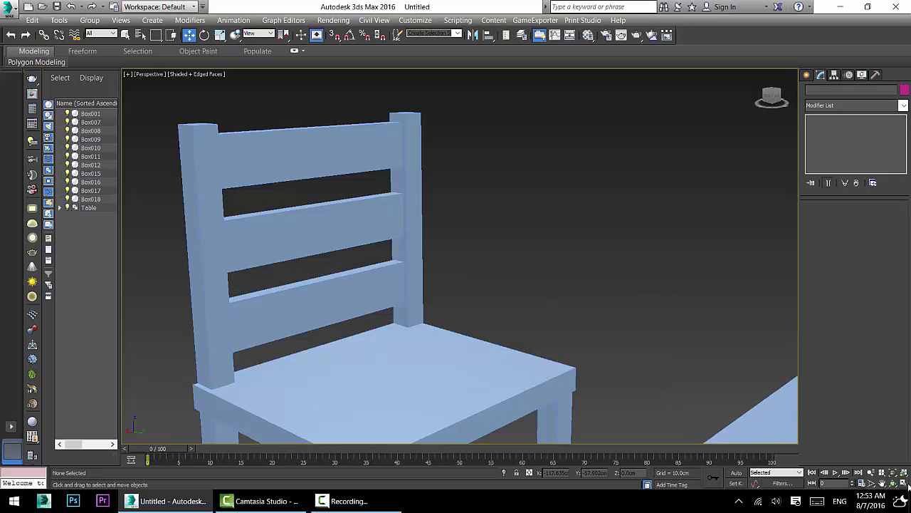
pyautogui.keyDown('alt'); pyautogui.moveTo(580, 330); pyautogui.dragTo(522, 215, button='middle'); pyautogui.keyUp('alt')
pyautogui.scroll(-5, 583, 274)
pyautogui.click(578, 288)
pyautogui.scroll(-4, 584, 292)
pyautogui.scroll(4, 528, 304)
pyautogui.click(551, 293)
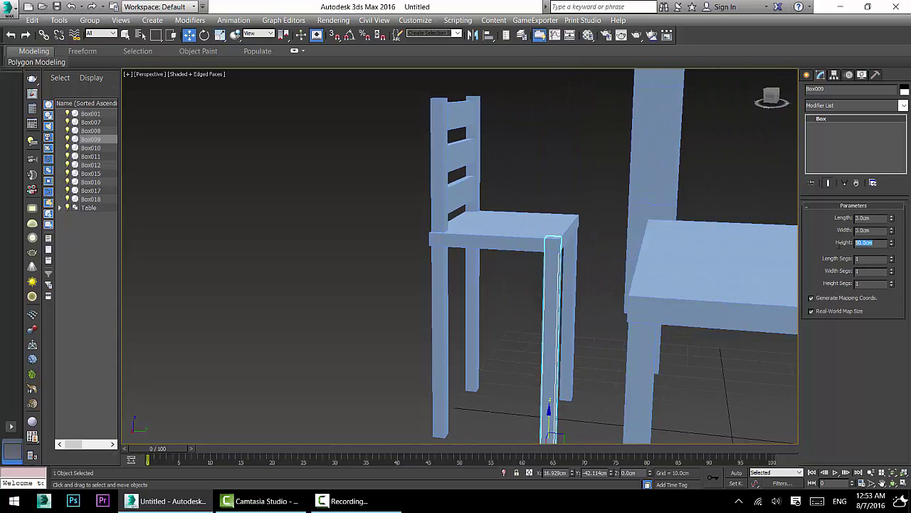
pyautogui.write('40')
pyautogui.press('Return')
# Lower the chair seat about 9.9 cm onto the tops of the shortened legs.
pyautogui.keyDown('alt'); pyautogui.moveTo(439, 303); pyautogui.dragTo(458, 291, button='middle'); pyautogui.keyUp('alt')
pyautogui.click(497, 238)
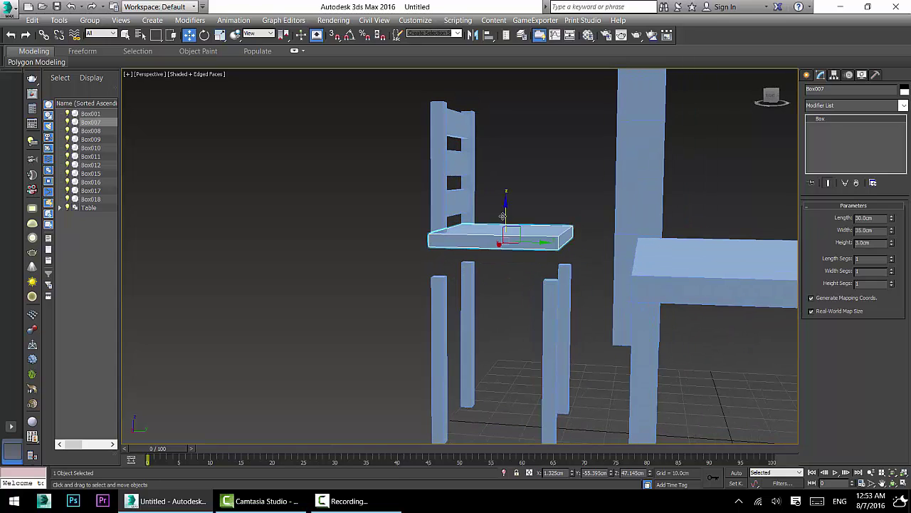
pyautogui.moveTo(503, 215); pyautogui.dragTo(505, 254)
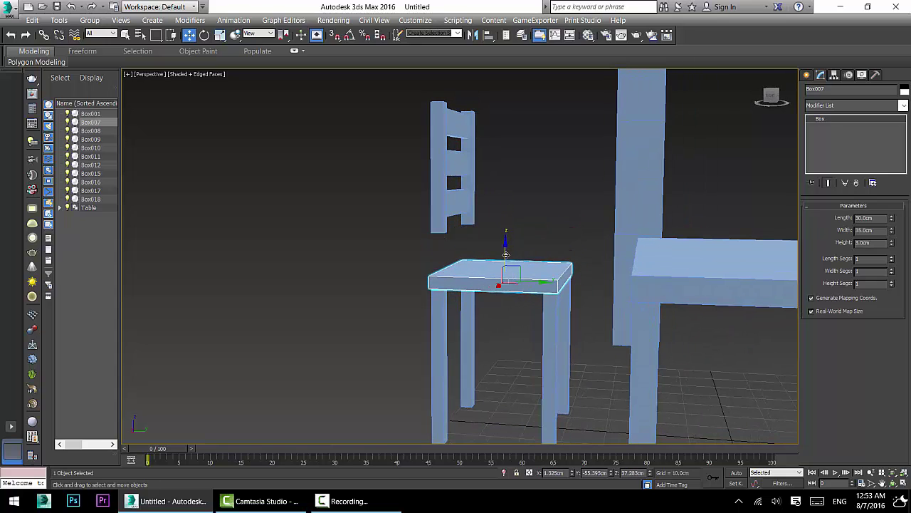
# Select both backrest posts and the three slats together and lower them about 10.6 cm onto the seat.
pyautogui.click(443, 206)
pyautogui.keyDown('alt'); pyautogui.moveTo(442, 206); pyautogui.dragTo(506, 157, button='middle'); pyautogui.keyUp('alt')
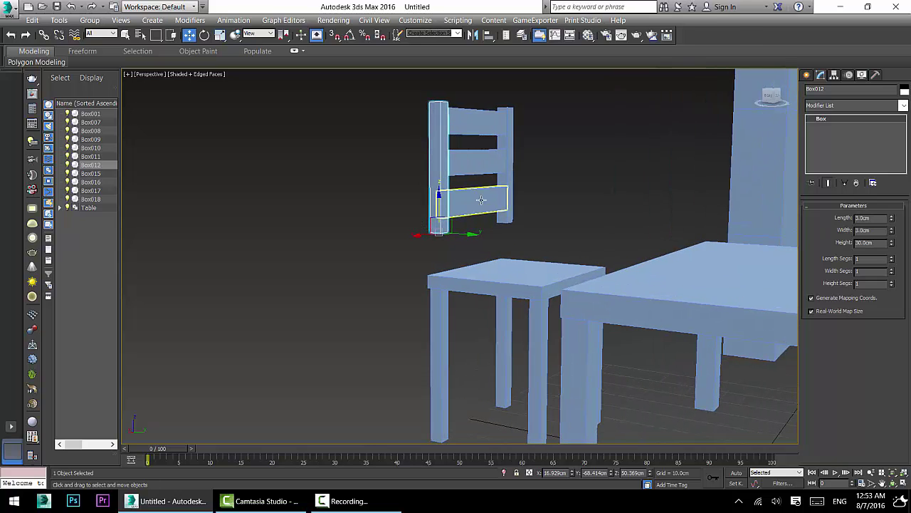
pyautogui.moveTo(534, 99); pyautogui.dragTo(396, 232)
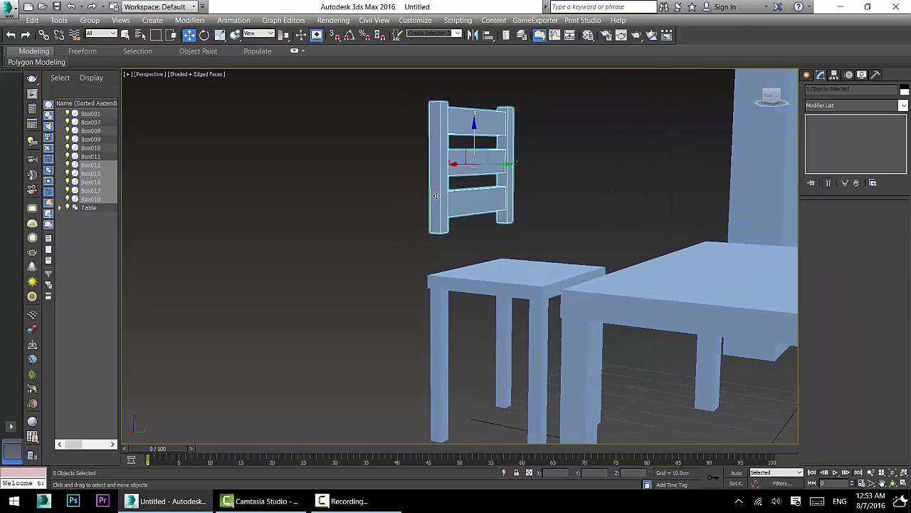
pyautogui.moveTo(473, 140); pyautogui.dragTo(472, 181)
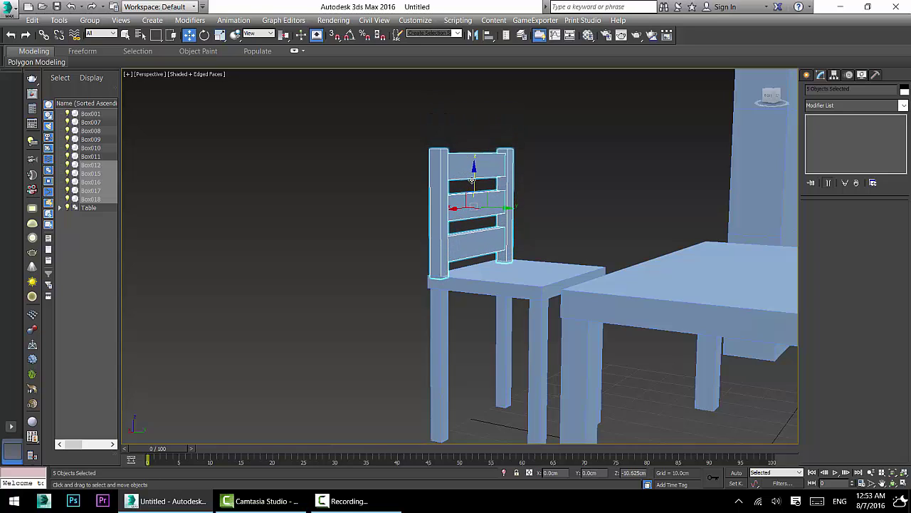
# Set the height of the instanced backrest posts to 40 cm.
pyautogui.click(438, 214)
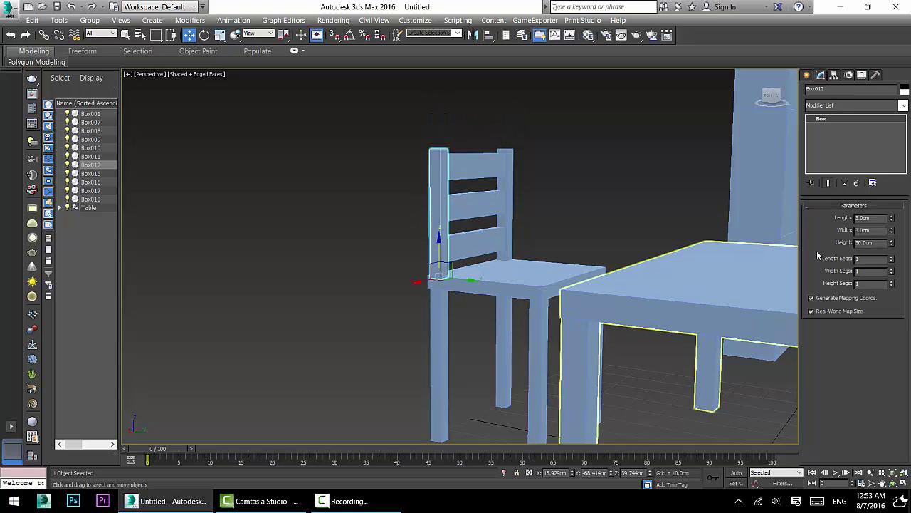
pyautogui.moveTo(885, 243); pyautogui.dragTo(840, 245)
pyautogui.write('40')
pyautogui.press('Return')
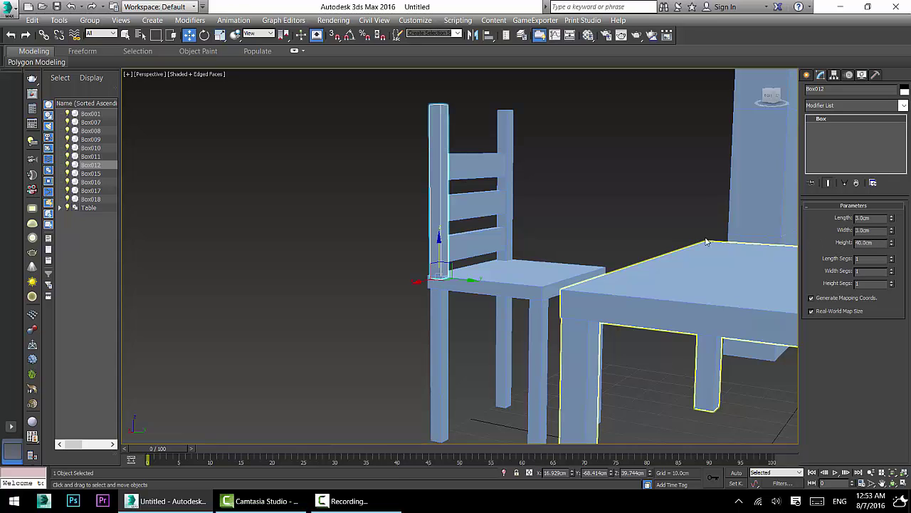
# Select the three backrest slats together and raise them about 5.6 cm toward the tops of the posts.
pyautogui.keyDown('alt'); pyautogui.moveTo(489, 220); pyautogui.dragTo(512, 225, button='middle'); pyautogui.keyUp('alt')
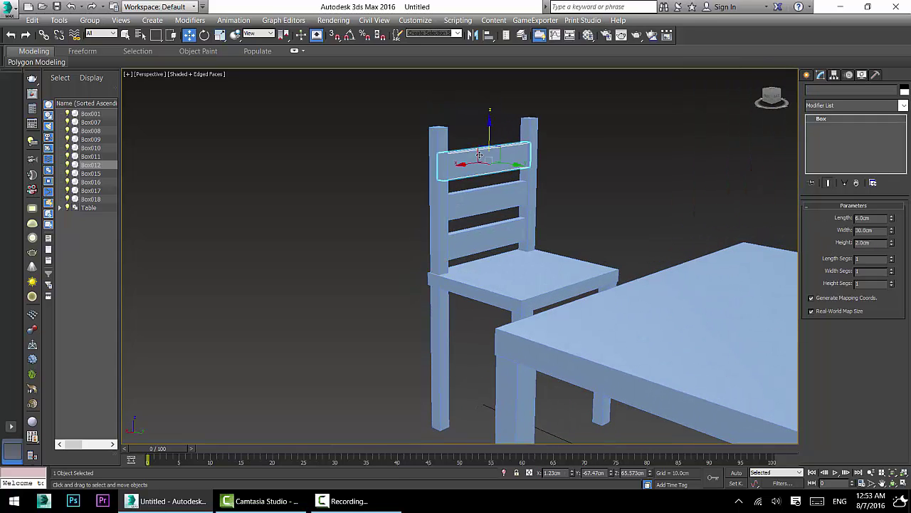
pyautogui.moveTo(598, 171); pyautogui.dragTo(493, 198, button='middle')
pyautogui.keyDown('ctrl'); pyautogui.click(400, 218); pyautogui.keyUp('ctrl')
pyautogui.keyDown('ctrl'); pyautogui.click(390, 253); pyautogui.keyUp('ctrl')
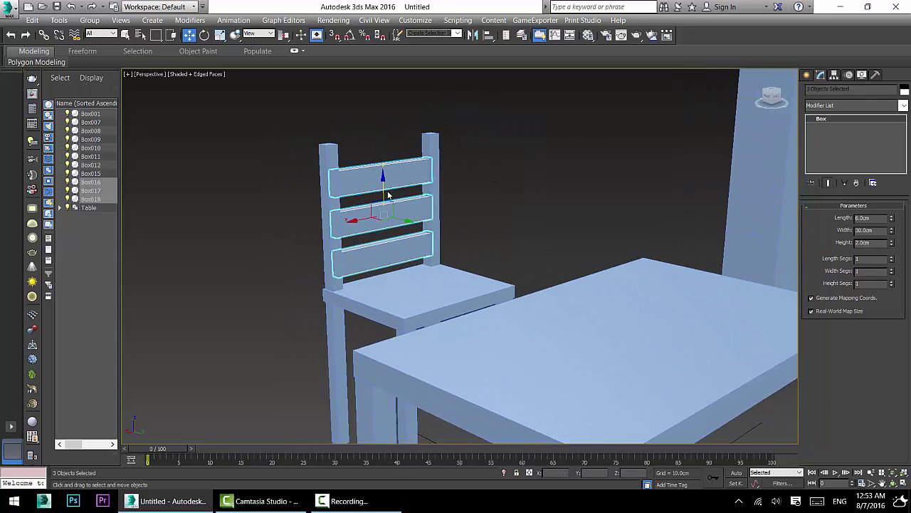
pyautogui.moveTo(383, 175); pyautogui.dragTo(388, 165)
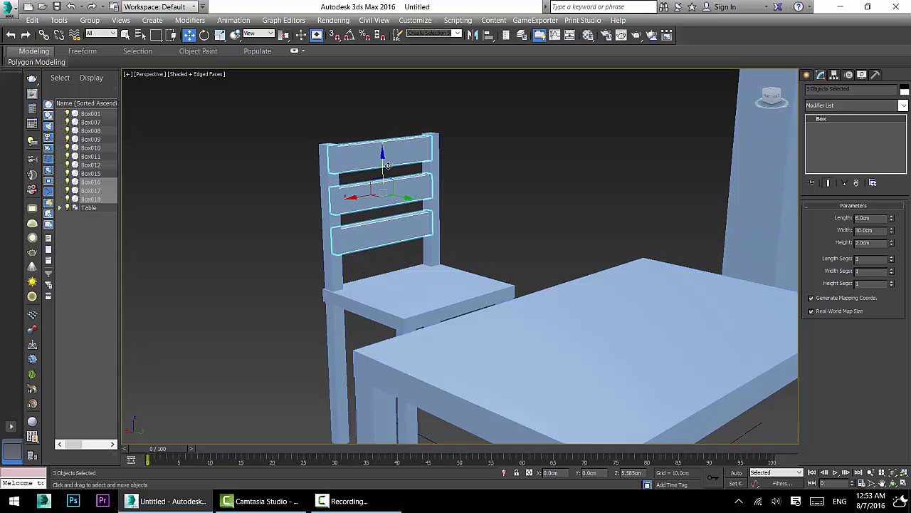
pyautogui.click(513, 149)
pyautogui.keyDown('alt'); pyautogui.moveTo(513, 149); pyautogui.dragTo(392, 227, button='middle'); pyautogui.keyUp('alt')
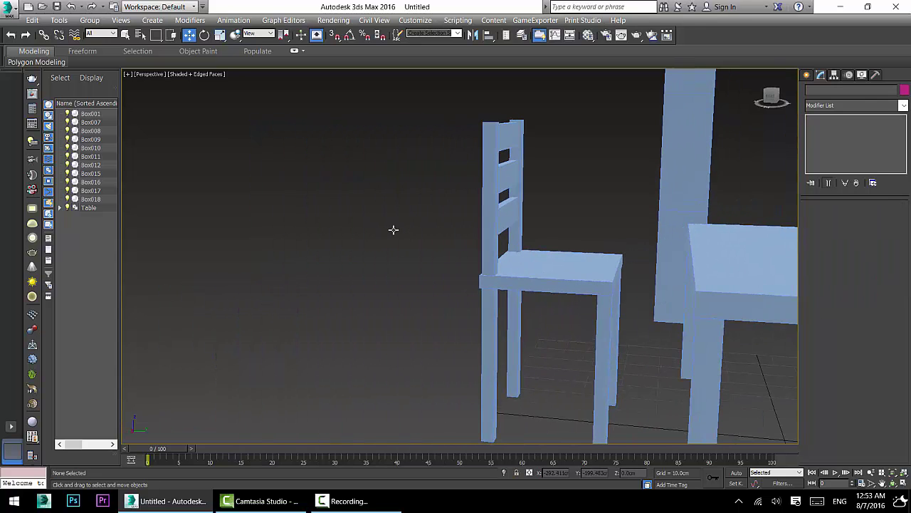
# Select all parts of the chair and group them under the name Chair.
pyautogui.click(493, 237)
pyautogui.moveTo(494, 237)
pyautogui.keyDown('alt'); pyautogui.mouseDown(button='middle')
pyautogui.moveTo(421, 242)
pyautogui.moveTo(527, 243)
pyautogui.moveTo(501, 247)
pyautogui.moveTo(503, 256)
pyautogui.moveTo(449, 246)
pyautogui.moveTo(503, 250)
pyautogui.mouseUp(button='middle'); pyautogui.keyUp('alt')
pyautogui.scroll(-4, 504, 256)
pyautogui.scroll(2, 503, 255)
pyautogui.moveTo(517, 238); pyautogui.dragTo(569, 395)
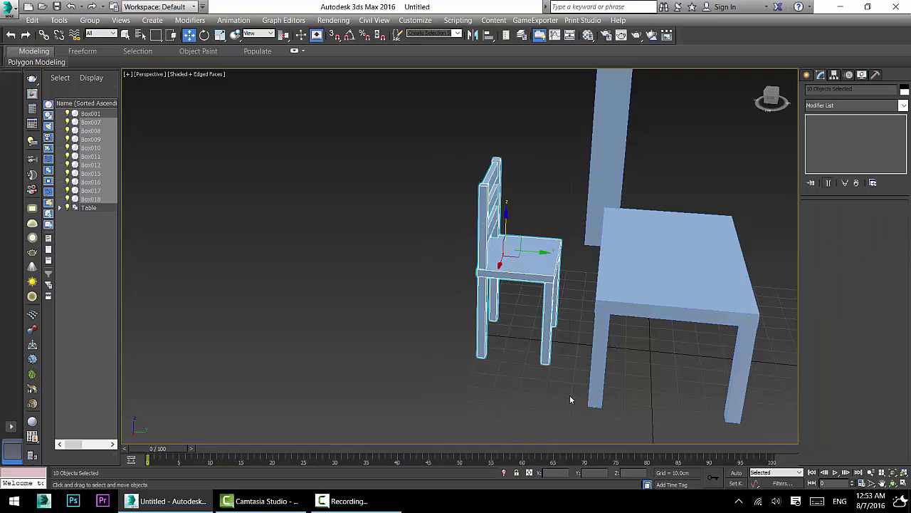
pyautogui.click(90, 20)
pyautogui.click(96, 33)
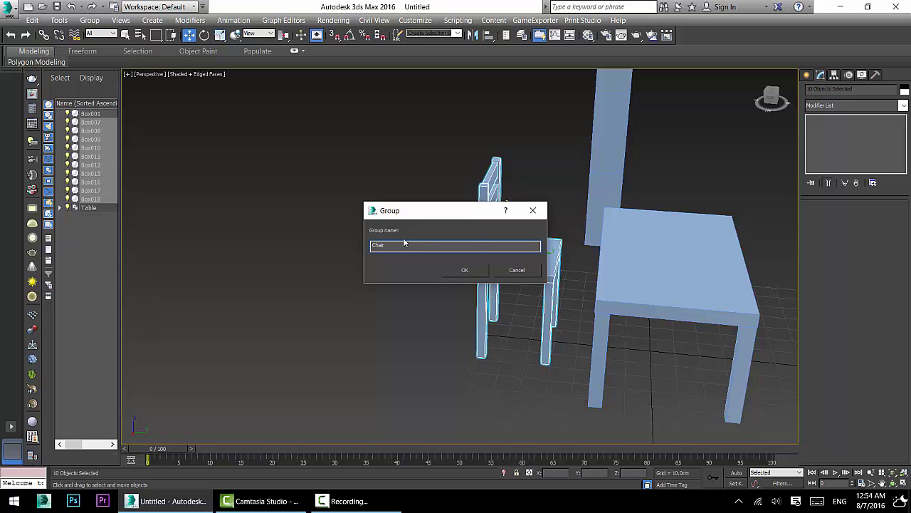
pyautogui.press('Return')
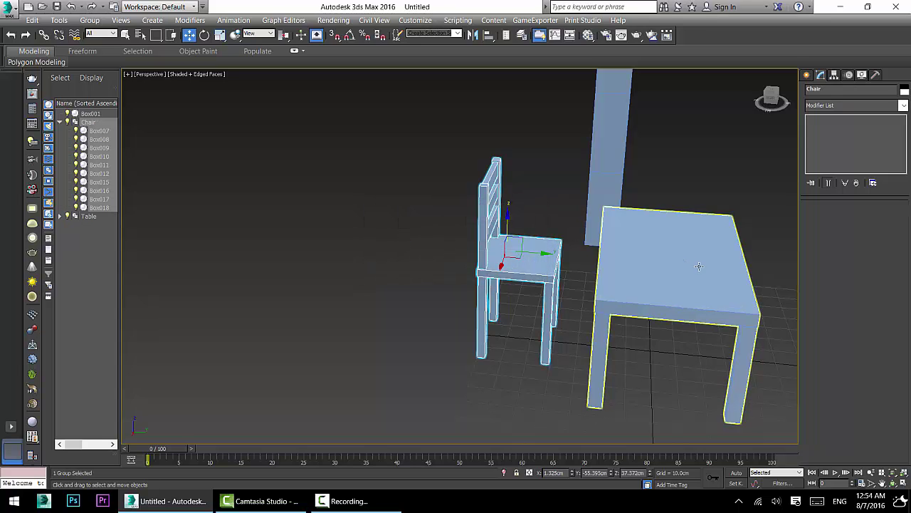
# Clone the chair group as an instance about 111 cm along Y to the opposite side of the table.
pyautogui.moveTo(662, 278); pyautogui.dragTo(577, 282, button='middle')
pyautogui.keyDown('alt'); pyautogui.moveTo(459, 254); pyautogui.dragTo(442, 264, button='middle'); pyautogui.keyUp('alt')
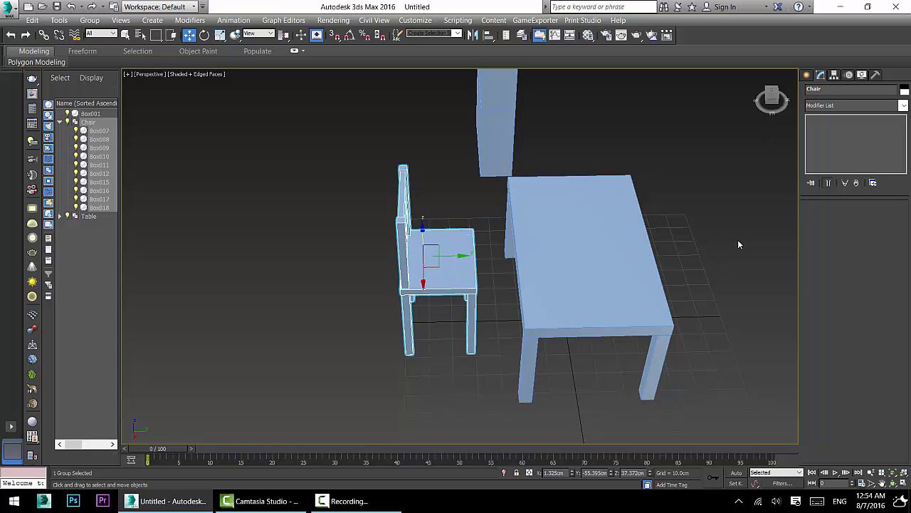
pyautogui.moveTo(736, 246); pyautogui.dragTo(682, 253, button='middle')
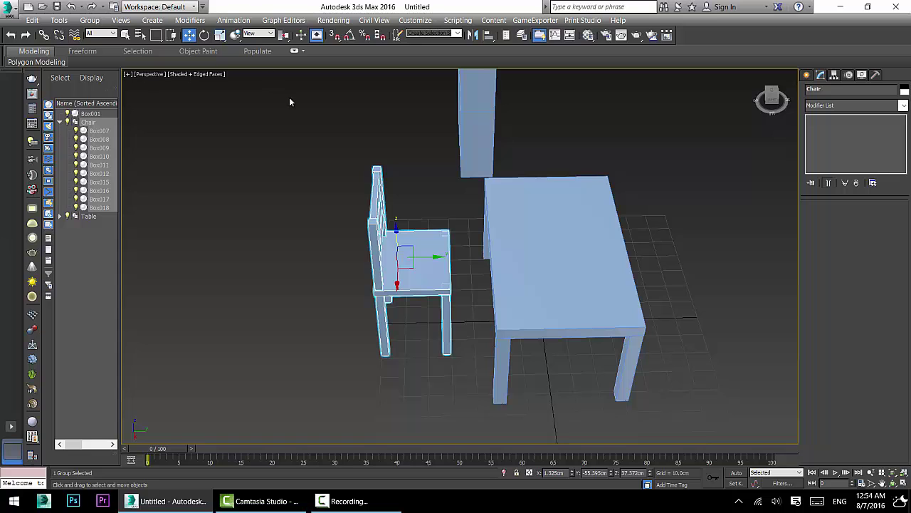
pyautogui.moveTo(465, 331); pyautogui.dragTo(443, 332, button='middle')
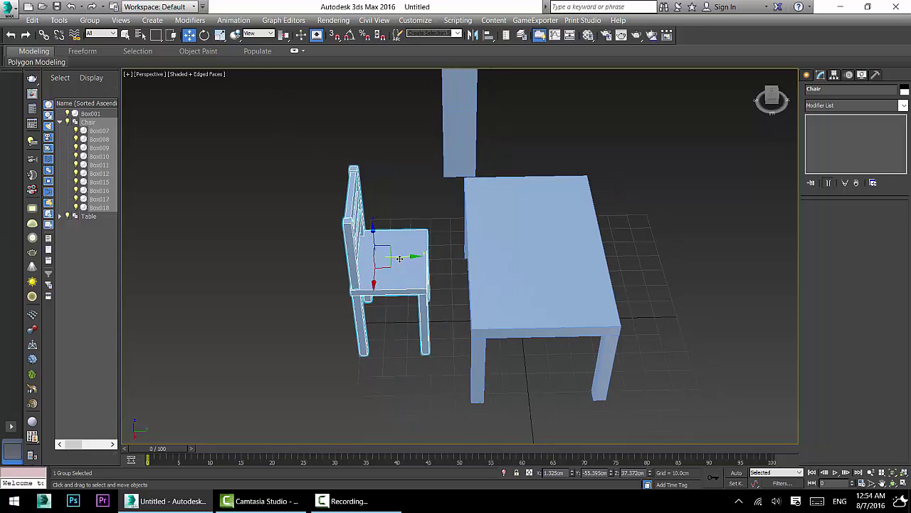
pyautogui.keyDown('shift'); pyautogui.moveTo(399, 258); pyautogui.dragTo(667, 269); pyautogui.keyUp('shift')
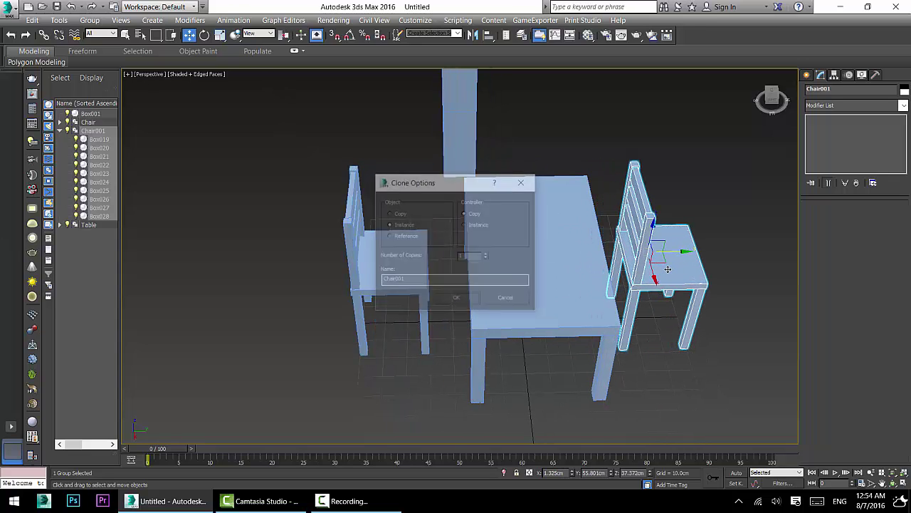
pyautogui.click(453, 299)
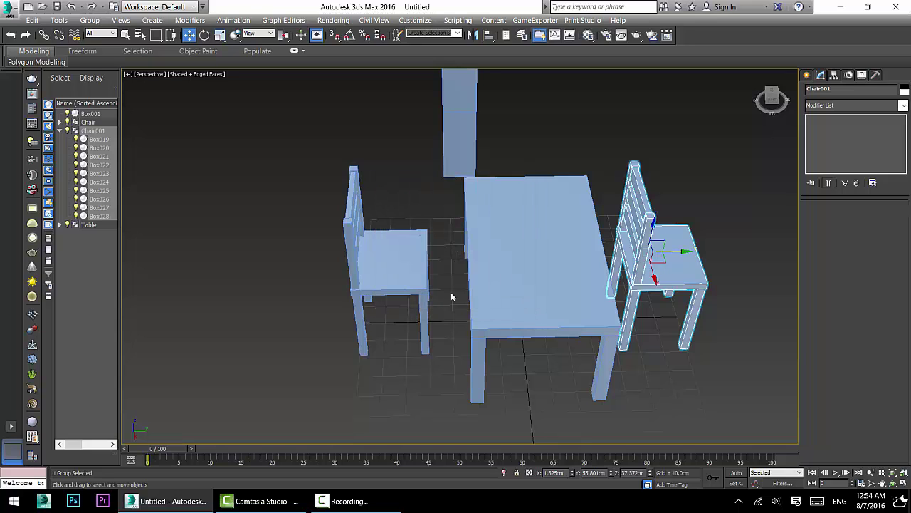
# Turn on angle snap and rotate the cloned chair -180 degrees about Z so it faces the table.
pyautogui.click(349, 35)
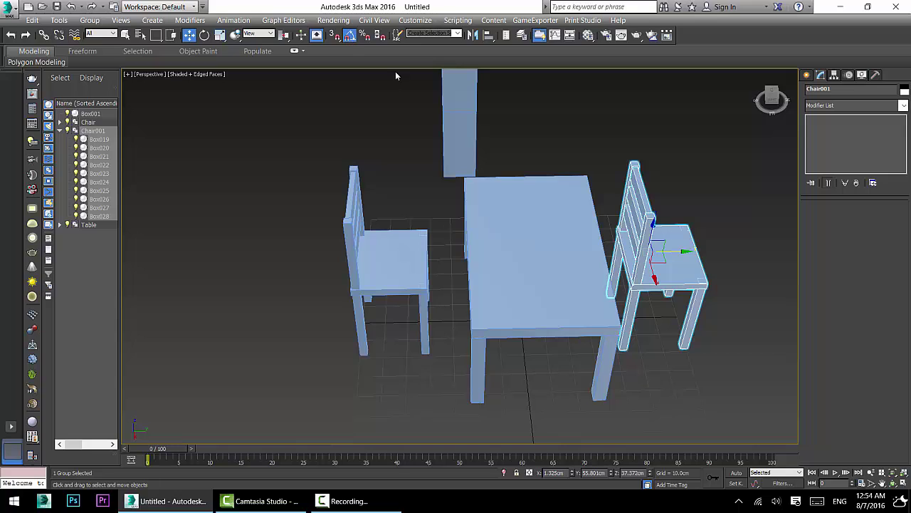
pyautogui.click(204, 35)
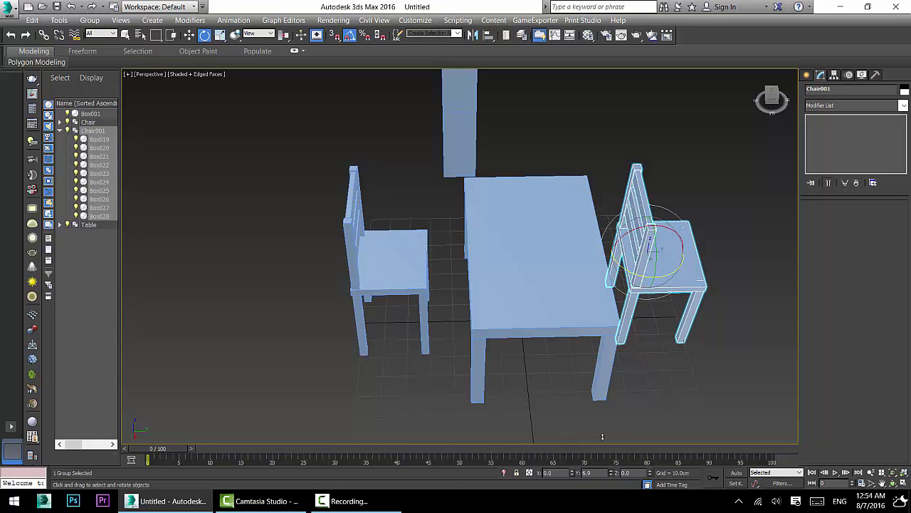
pyautogui.moveTo(572, 471); pyautogui.dragTo(566, 428)
pyautogui.hotkey('ctrl', 'z')
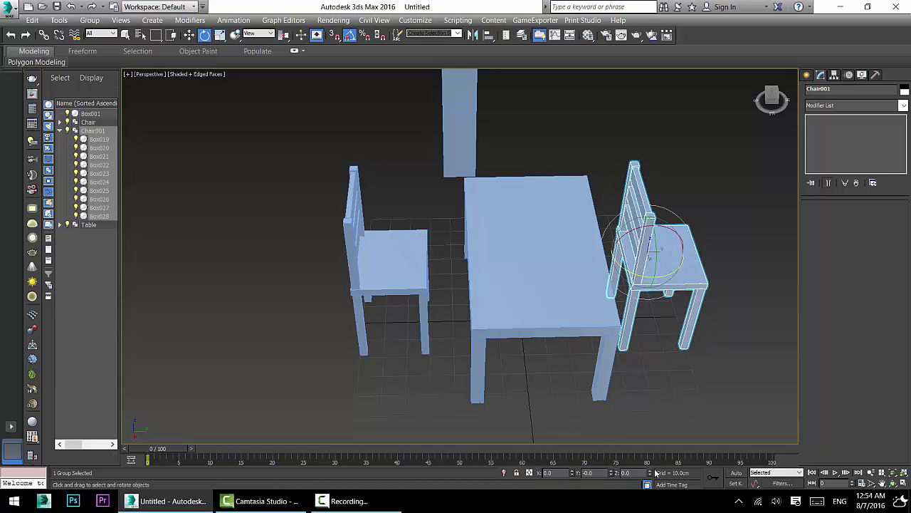
pyautogui.moveTo(649, 470); pyautogui.dragTo(645, 444)
pyautogui.hotkey('ctrl', 'z')
pyautogui.press('Return')
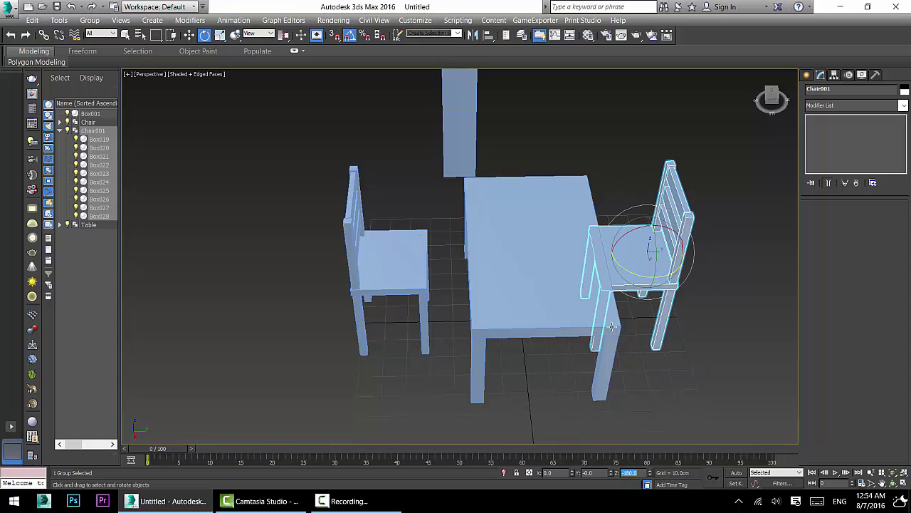
# Move the rotated chair outward along Y to about 62.5 cm, clear of the table.
pyautogui.keyDown('alt'); pyautogui.moveTo(629, 277); pyautogui.dragTo(612, 266, button='middle'); pyautogui.keyUp('alt')
pyautogui.press('w')
pyautogui.moveTo(611, 266); pyautogui.dragTo(667, 275)
pyautogui.keyDown('alt'); pyautogui.moveTo(542, 266); pyautogui.dragTo(524, 271, button='middle'); pyautogui.keyUp('alt')
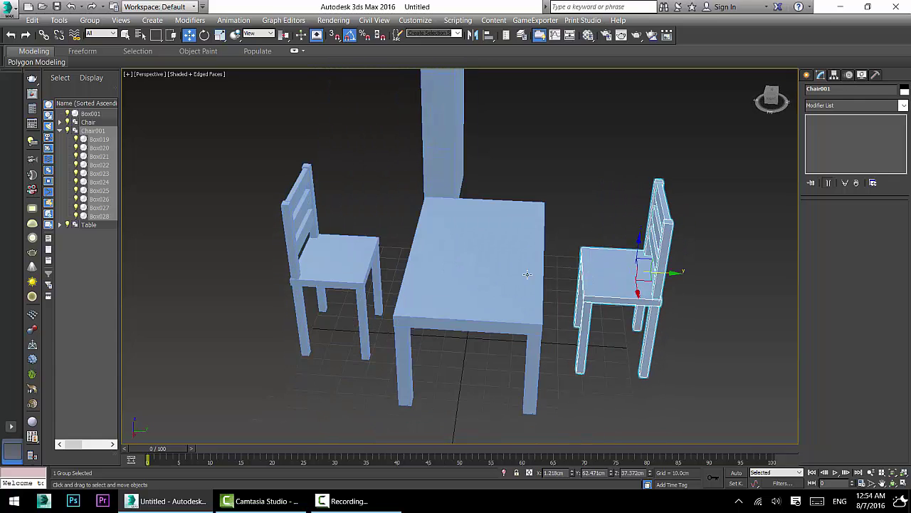
# Mirror the original chair across the Y axis as an instance.
pyautogui.click(317, 246)
pyautogui.keyDown('alt'); pyautogui.moveTo(317, 245); pyautogui.dragTo(351, 252, button='middle'); pyautogui.keyUp('alt')
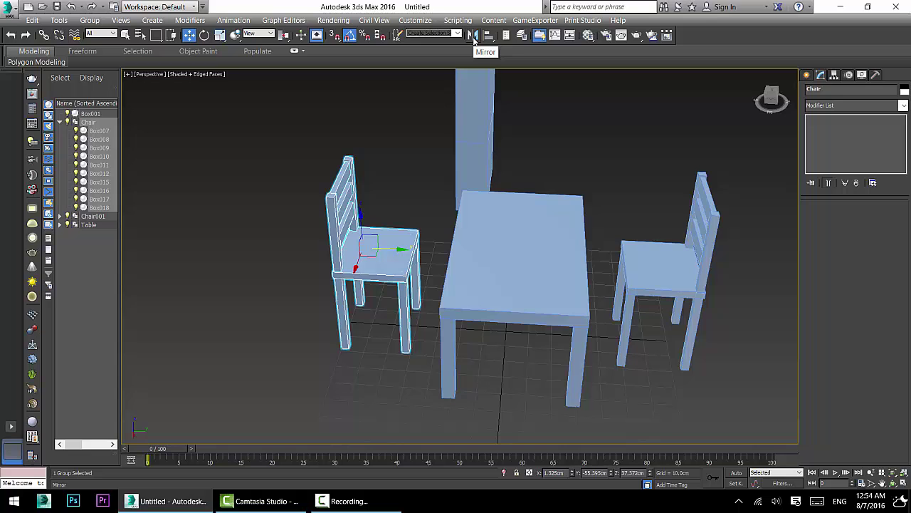
pyautogui.click(472, 36)
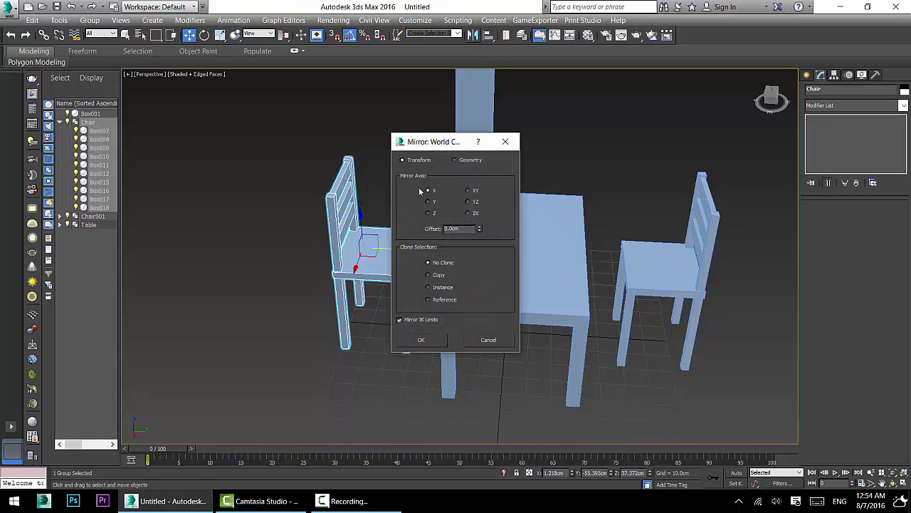
pyautogui.moveTo(443, 142); pyautogui.dragTo(573, 111)
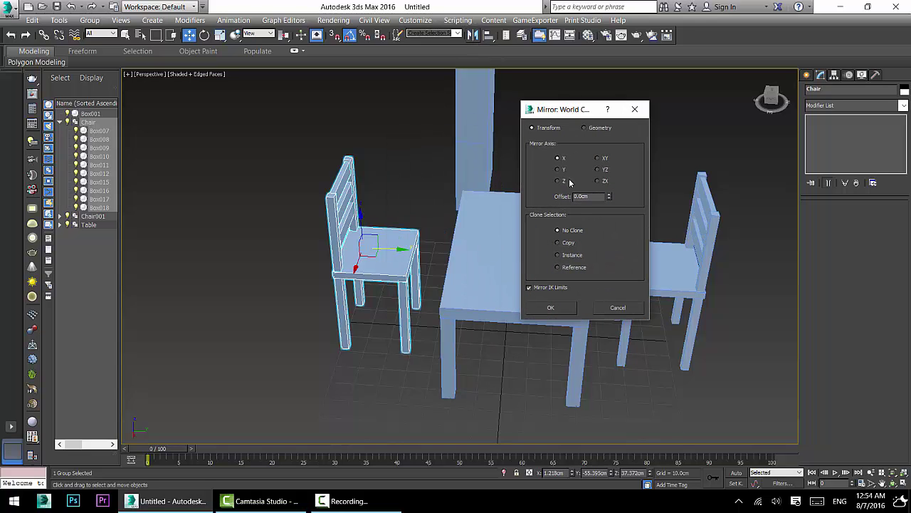
pyautogui.click(566, 258)
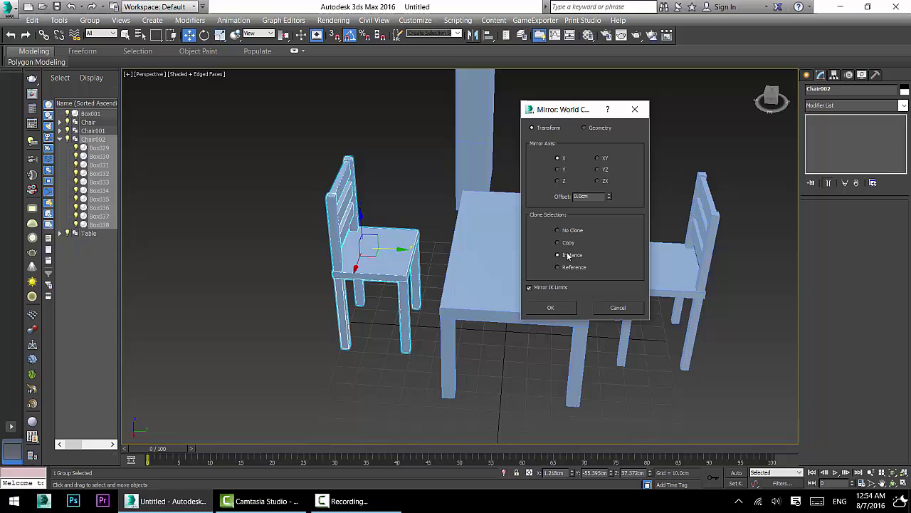
pyautogui.click(559, 181)
pyautogui.click(562, 170)
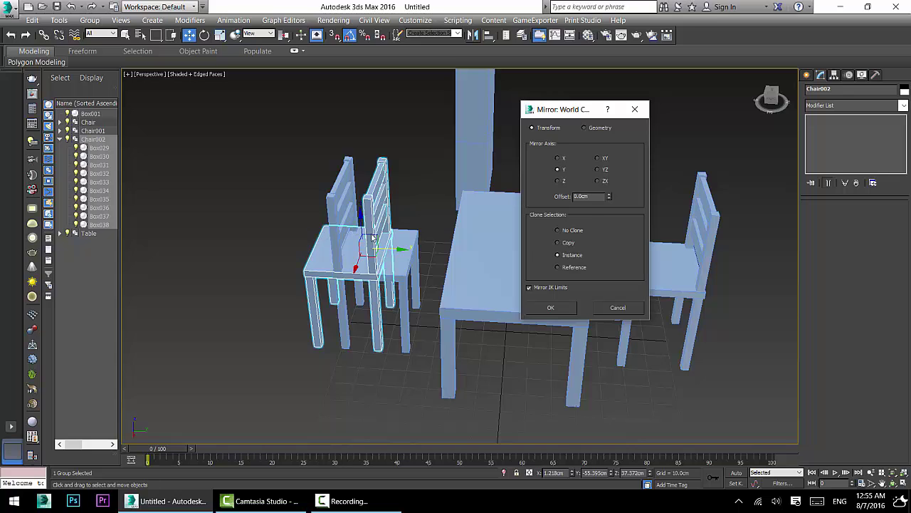
pyautogui.click(554, 308)
# Move the mirrored chair along Y to the opposite side of the table and delete the rotated chair copy there.
pyautogui.moveTo(385, 249); pyautogui.dragTo(665, 263)
pyautogui.click(707, 264)
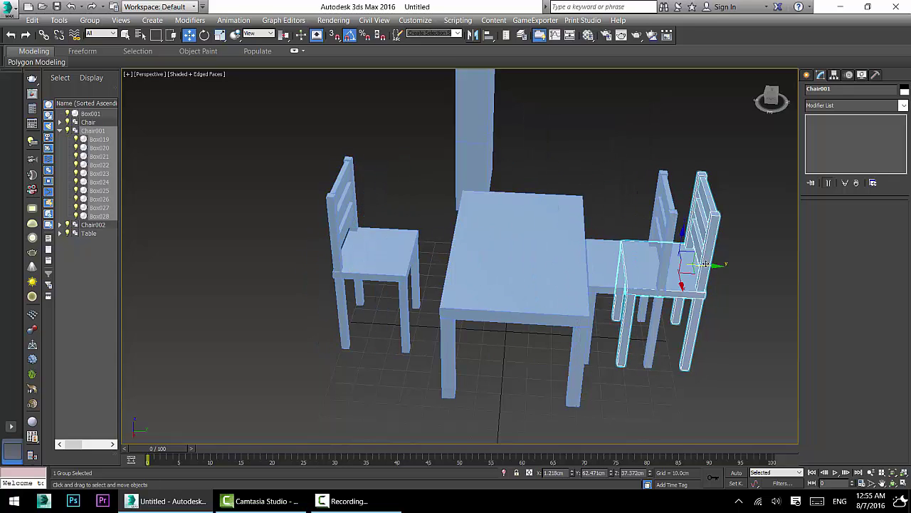
pyautogui.press('Delete')
# Move the mirrored chair about 4.1 cm outward along Y, away from the table.
pyautogui.click(633, 245)
pyautogui.moveTo(667, 264); pyautogui.dragTo(682, 265)
pyautogui.moveTo(682, 265)
pyautogui.keyDown('alt'); pyautogui.mouseDown(button='middle')
pyautogui.moveTo(652, 252)
pyautogui.moveTo(678, 262)
pyautogui.mouseUp(button='middle'); pyautogui.keyUp('alt')
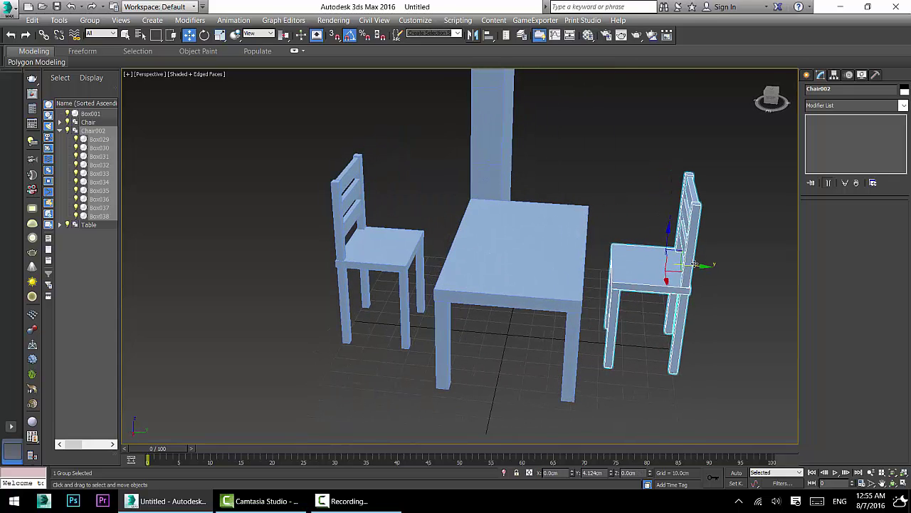
# Move the original chair about 13 cm along Y toward the table so its front edge meets the tabletop.
pyautogui.click(381, 267)
pyautogui.keyDown('alt'); pyautogui.moveTo(382, 267); pyautogui.dragTo(395, 247, button='middle'); pyautogui.keyUp('alt')
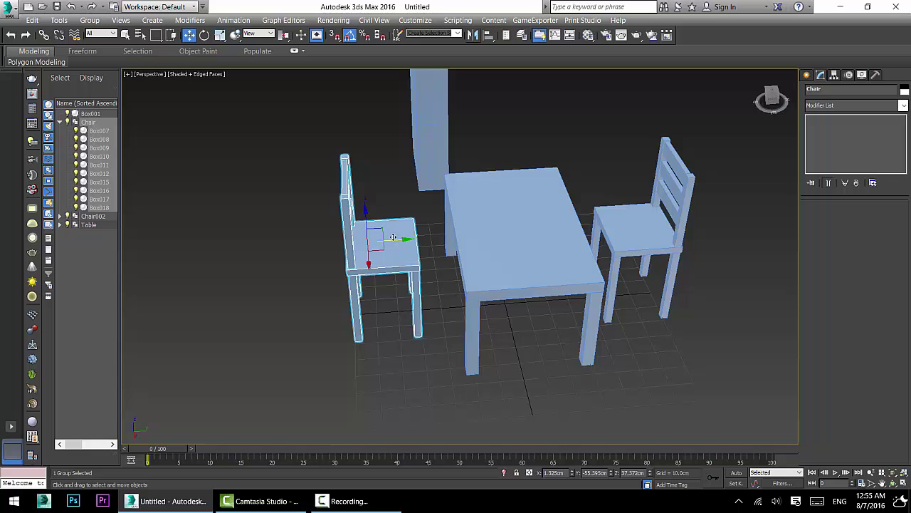
pyautogui.moveTo(393, 237); pyautogui.dragTo(427, 238)
pyautogui.keyDown('alt'); pyautogui.moveTo(539, 269); pyautogui.dragTo(515, 262, button='middle'); pyautogui.keyUp('alt')
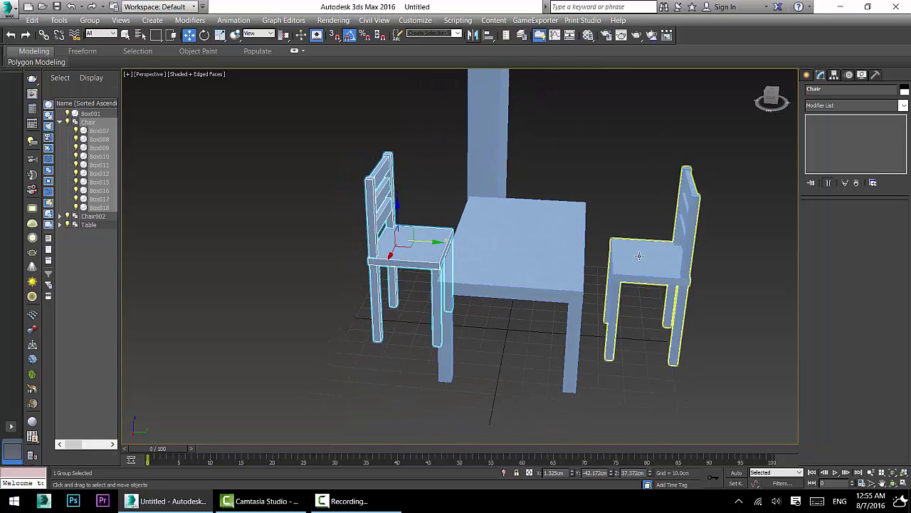
# Slide the mirrored chair along Y toward its side of the table and clear the selection.
pyautogui.click(639, 256)
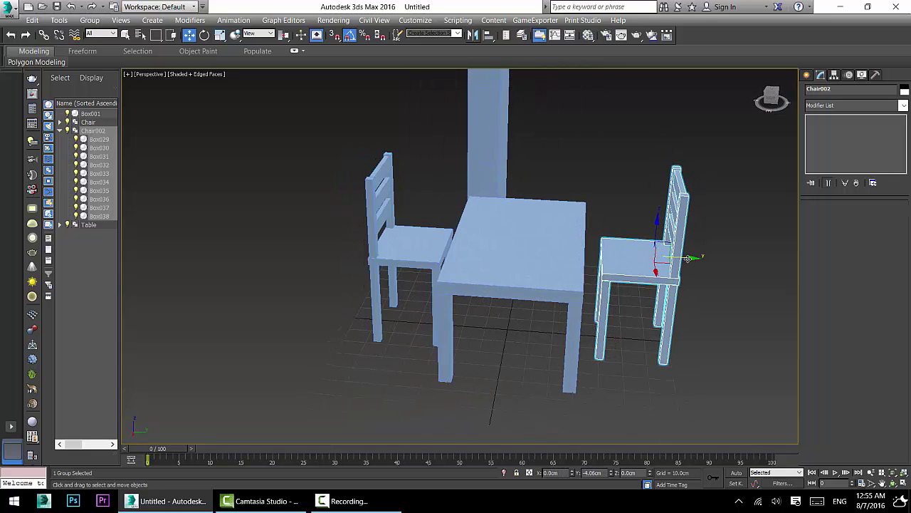
pyautogui.keyDown('alt'); pyautogui.moveTo(695, 259); pyautogui.dragTo(478, 250, button='middle'); pyautogui.keyUp('alt')
pyautogui.keyDown('alt'); pyautogui.moveTo(276, 285); pyautogui.dragTo(453, 118, button='middle'); pyautogui.keyUp('alt')
pyautogui.click(453, 118)
pyautogui.moveTo(488, 165); pyautogui.dragTo(527, 211, button='middle')
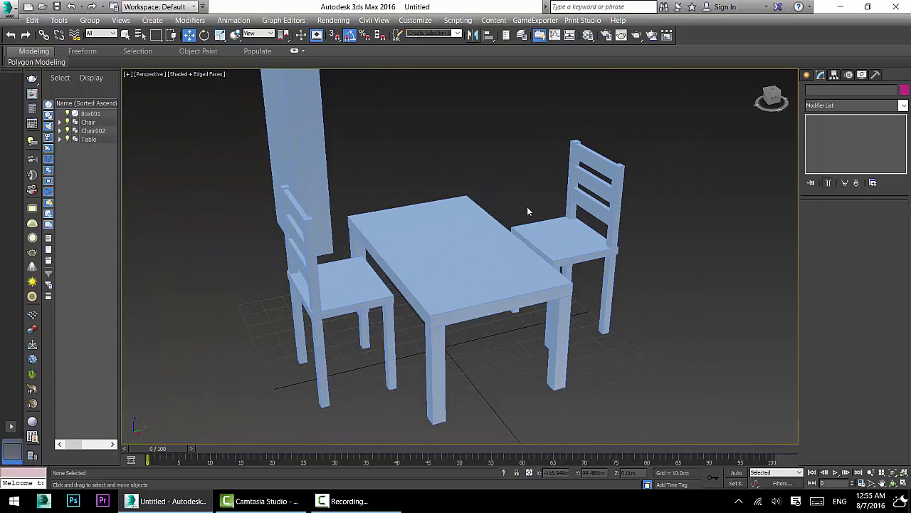
# Select the table group and switch the object creation category to Standard Primitives.
pyautogui.click(806, 74)
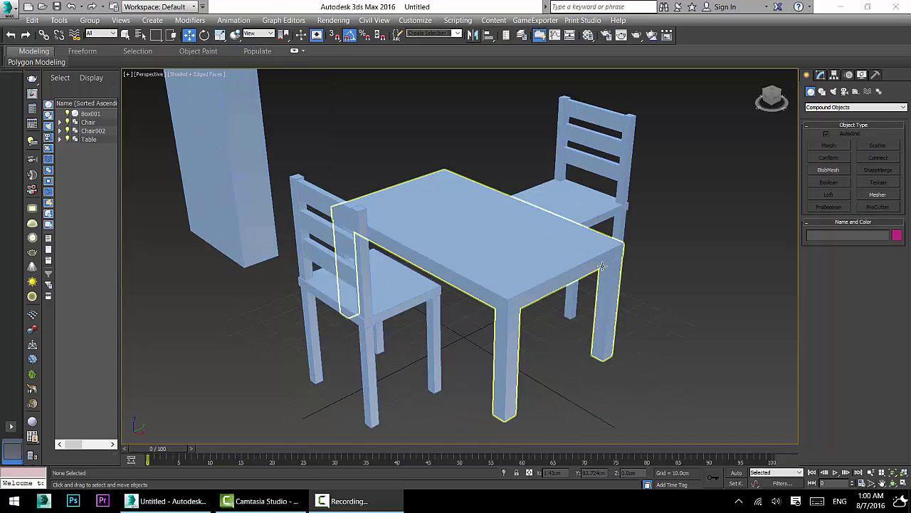
pyautogui.keyDown('alt'); pyautogui.moveTo(580, 272); pyautogui.dragTo(549, 299, button='middle'); pyautogui.keyUp('alt')
pyautogui.click(549, 299)
pyautogui.scroll(-2, 518, 289)
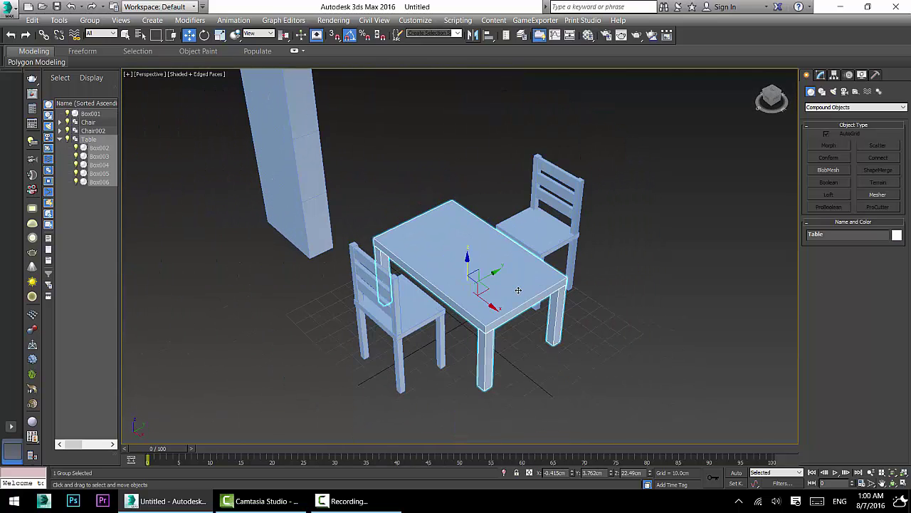
pyautogui.click(854, 107)
pyautogui.click(829, 115)
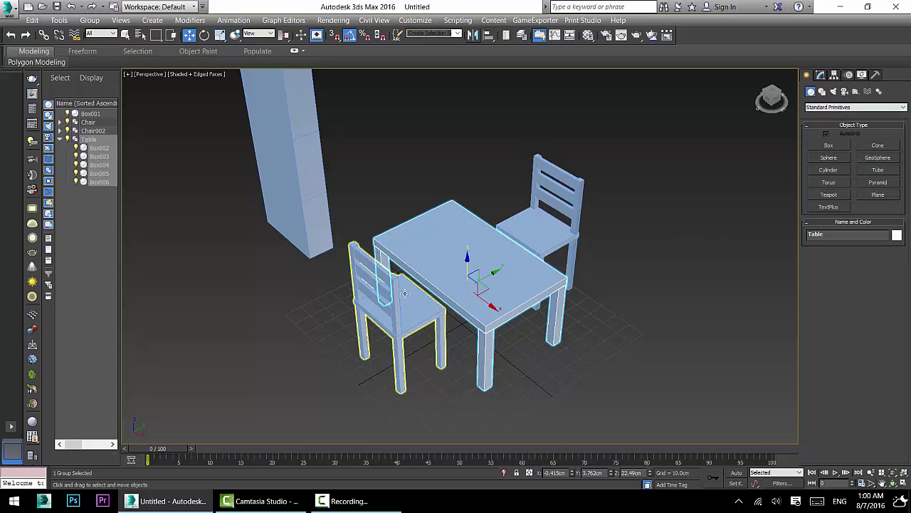
# Draw a cone widening from about 3.8 to 7.6 cm radius, about 9.8 cm high, on the tabletop and delete it.
pyautogui.click(832, 158)
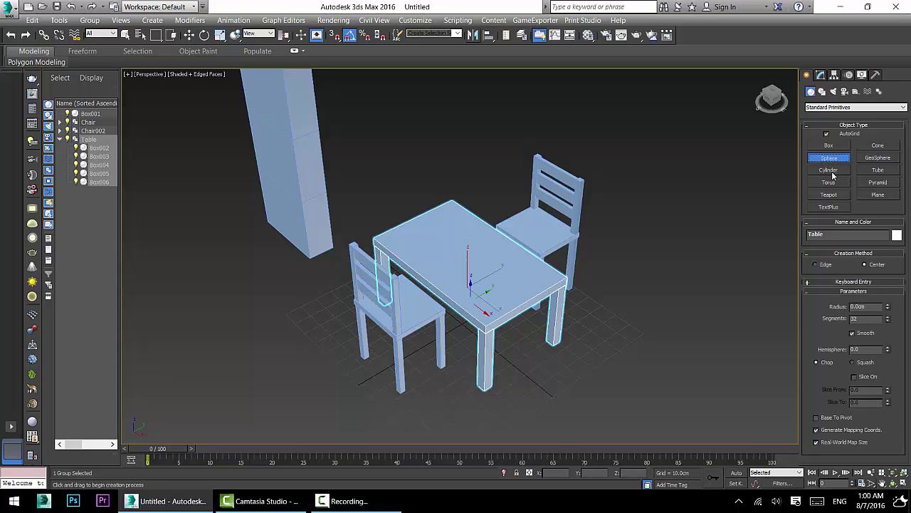
pyautogui.click(830, 170)
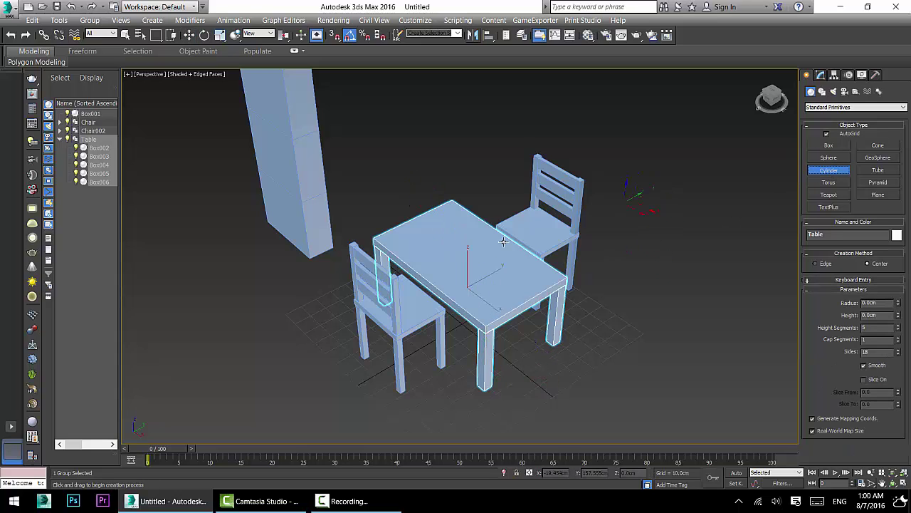
pyautogui.click(883, 145)
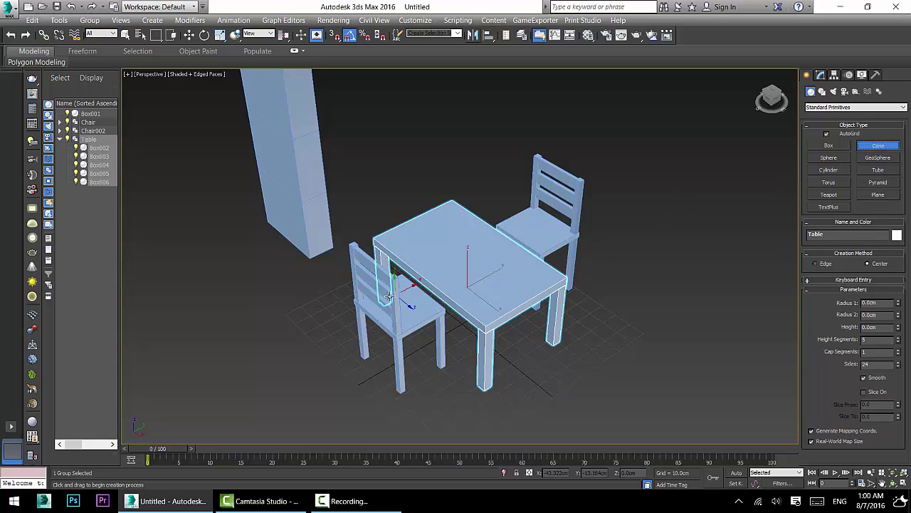
pyautogui.moveTo(507, 288); pyautogui.dragTo(510, 288)
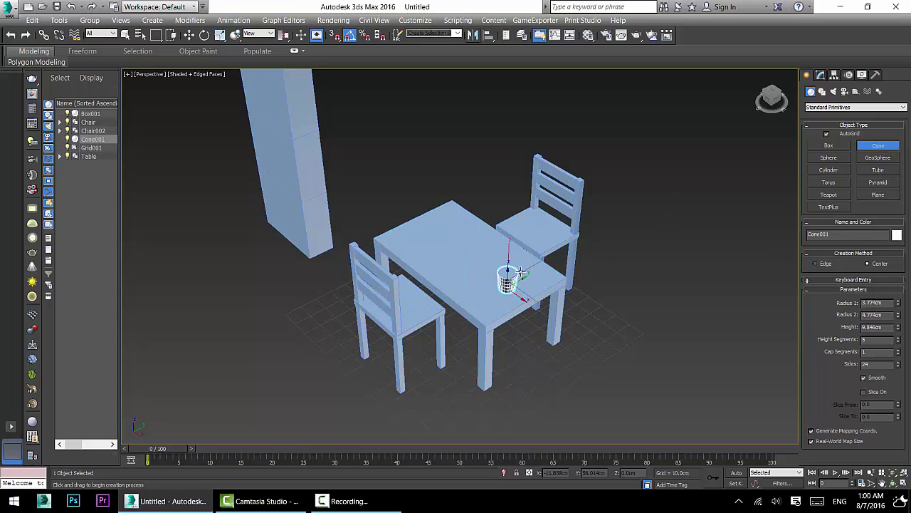
pyautogui.click(519, 272)
pyautogui.scroll(3, 509, 268)
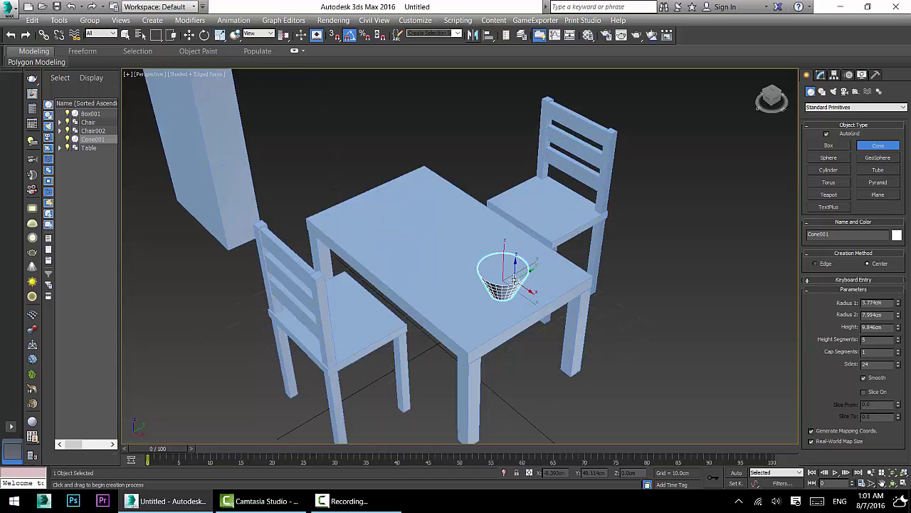
pyautogui.keyDown('alt'); pyautogui.moveTo(507, 267); pyautogui.dragTo(511, 266, button='middle'); pyautogui.keyUp('alt')
pyautogui.press('Delete')
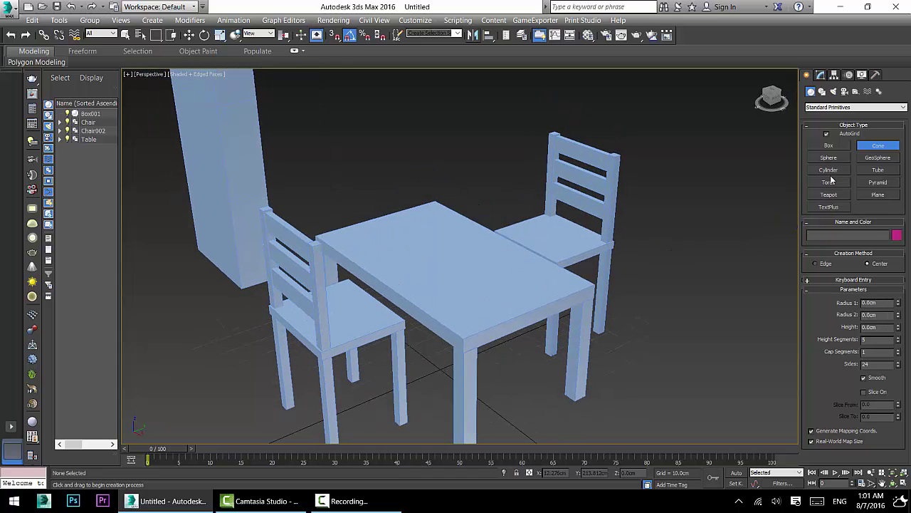
# Draw a flat cylinder about 16.4 cm in radius and 1.2 cm high on the tabletop, with 1 height segment.
pyautogui.click(828, 170)
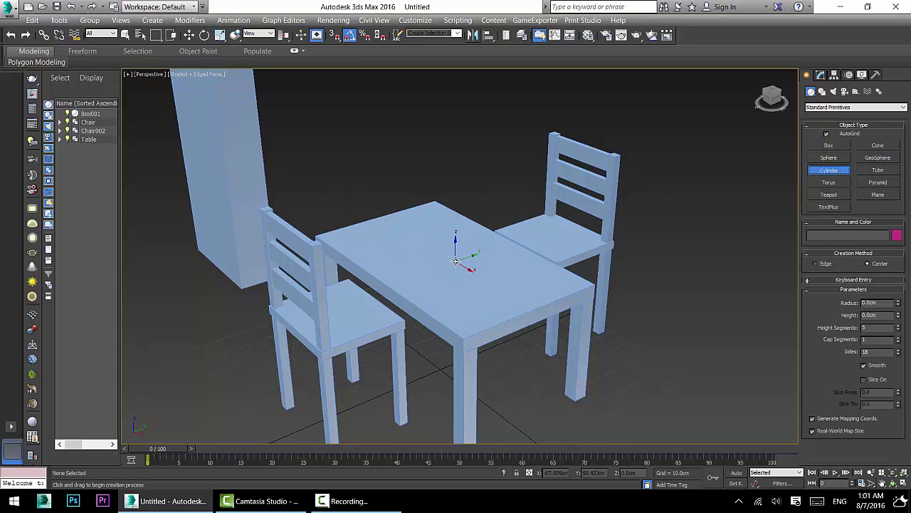
pyautogui.moveTo(456, 261); pyautogui.dragTo(501, 264)
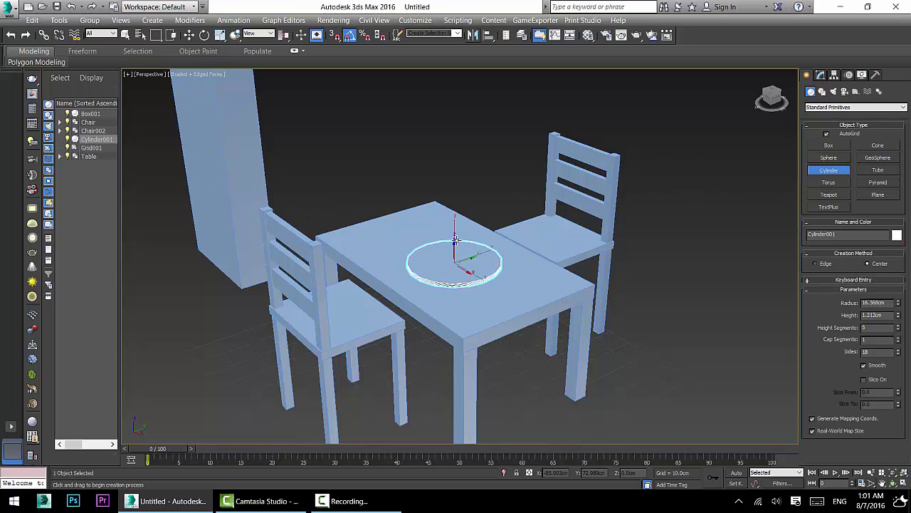
pyautogui.click(455, 241)
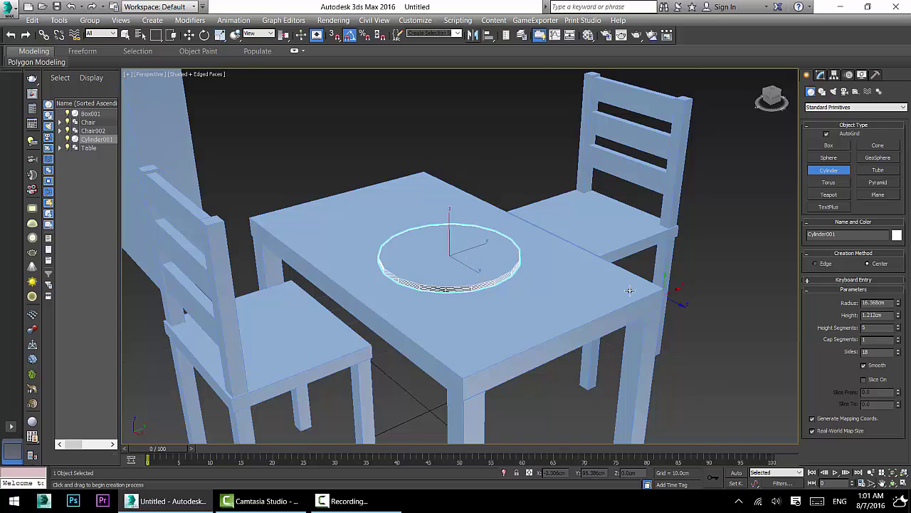
pyautogui.scroll(3, 645, 288)
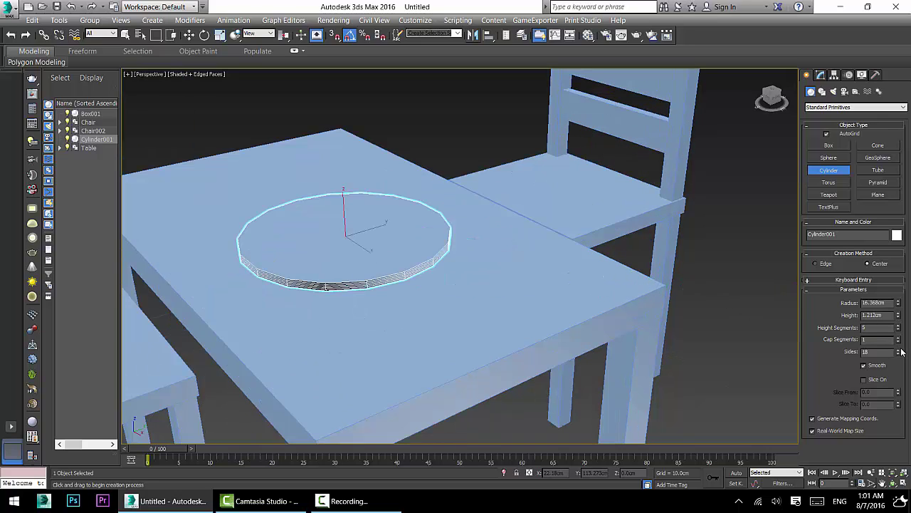
pyautogui.moveTo(899, 352)
pyautogui.mouseDown()
pyautogui.moveTo(900, 363)
pyautogui.moveTo(905, 340)
pyautogui.moveTo(905, 349)
pyautogui.mouseUp()
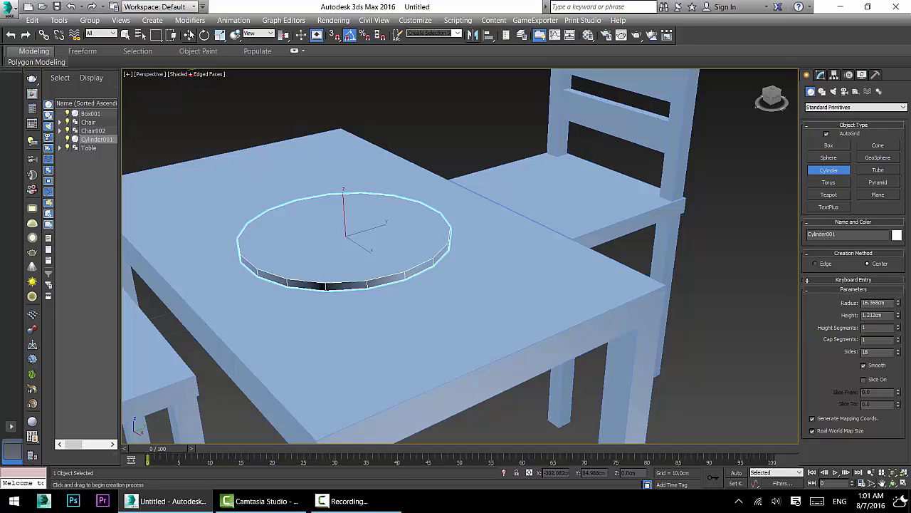
# Delete the flat cylinder from the tabletop.
pyautogui.click(189, 35)
pyautogui.press('Delete')
pyautogui.scroll(-3, 407, 222)
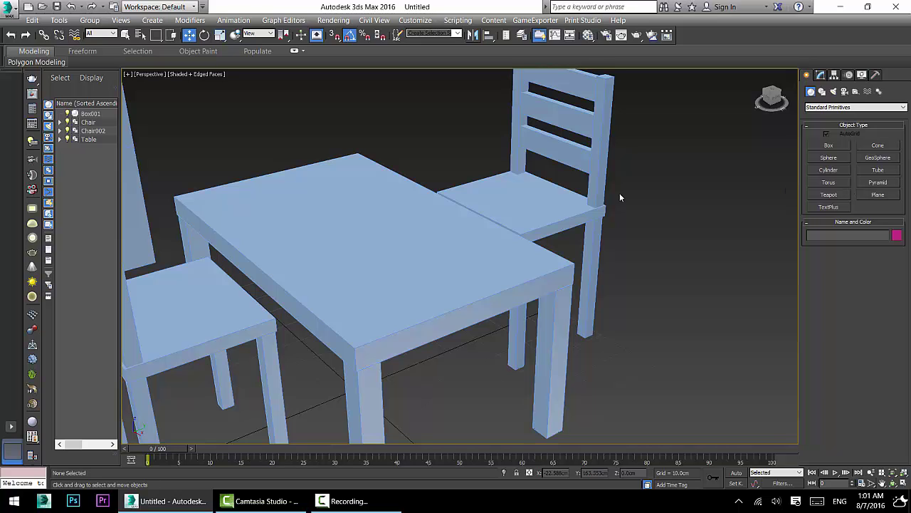
pyautogui.scroll(-4, 524, 258)
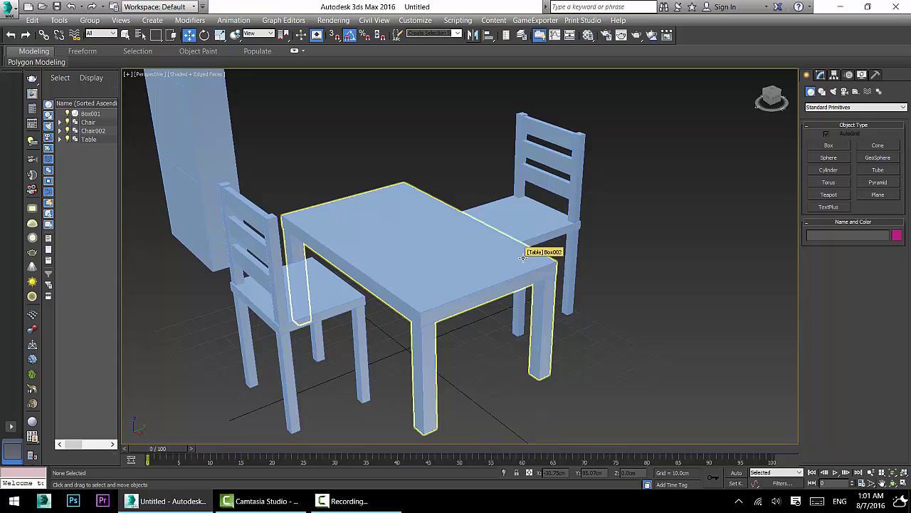
# Draw a box about 13.3 by 9.3 cm and a cylinder about 5.2 cm in radius and 21.5 cm high beside the table.
pyautogui.click(828, 146)
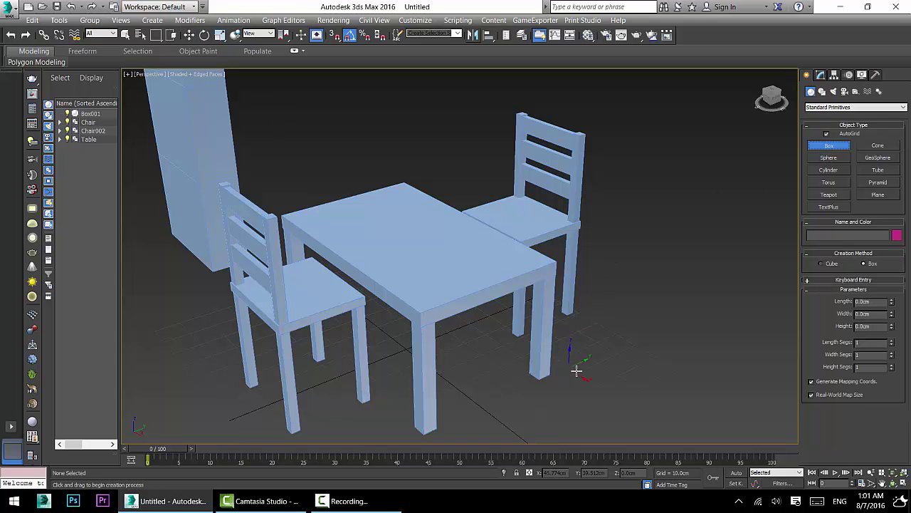
pyautogui.moveTo(594, 363); pyautogui.dragTo(593, 393)
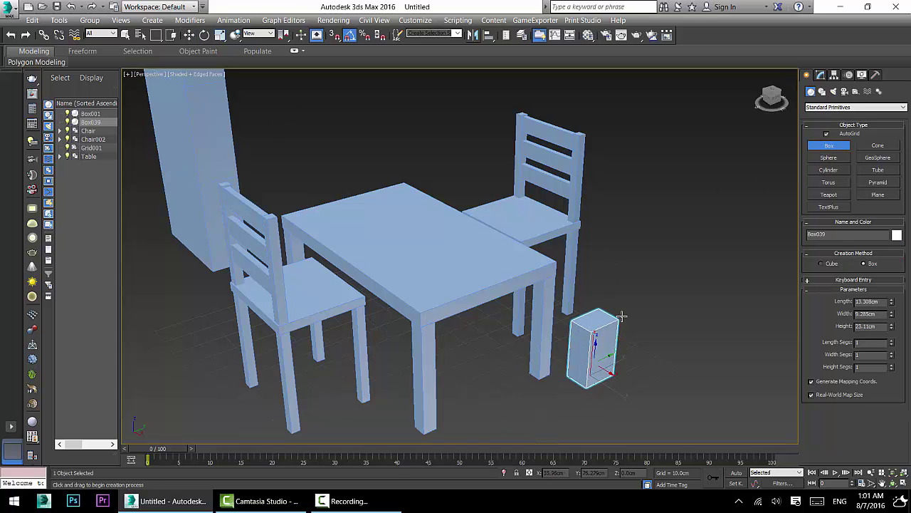
pyautogui.click(767, 206)
pyautogui.click(828, 170)
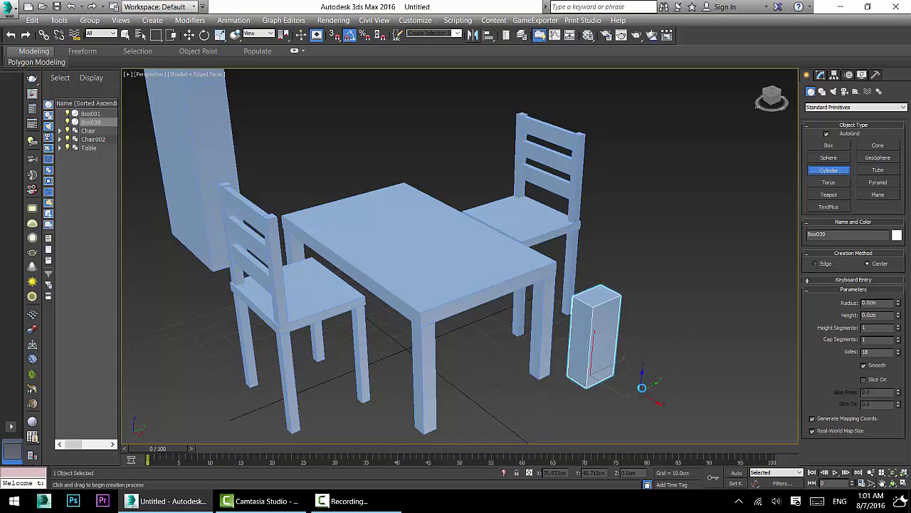
pyautogui.moveTo(643, 390); pyautogui.dragTo(659, 388)
pyautogui.click(669, 323)
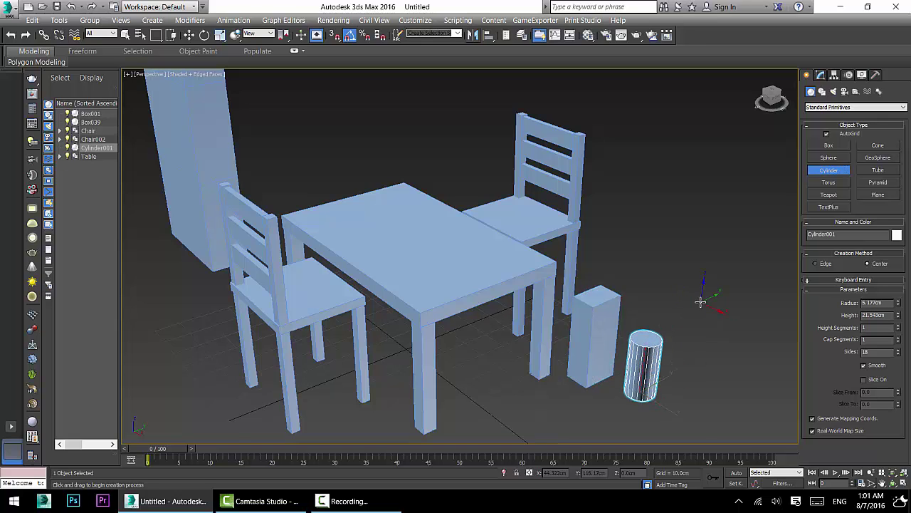
# Draw a sphere about 8.4 cm in radius on the ground in front of the small box.
pyautogui.click(829, 158)
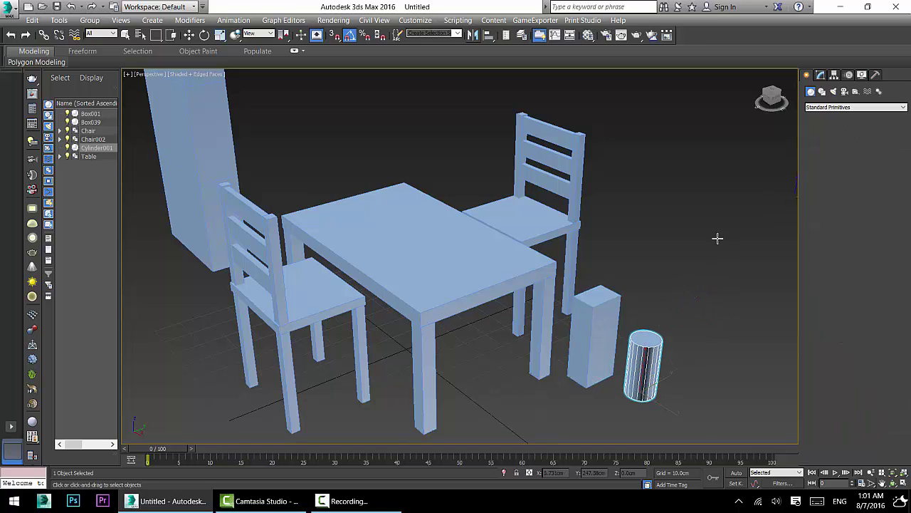
pyautogui.moveTo(546, 408); pyautogui.dragTo(571, 403)
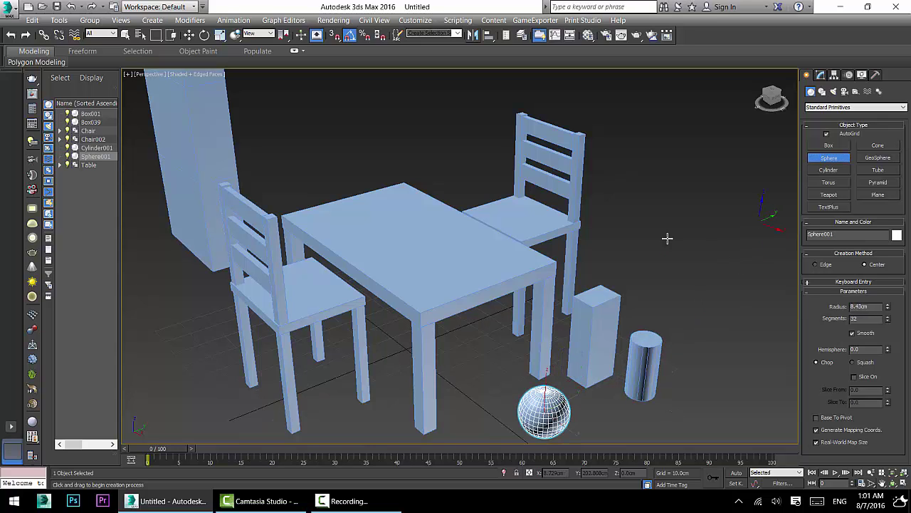
pyautogui.moveTo(667, 238); pyautogui.dragTo(699, 222, button='middle')
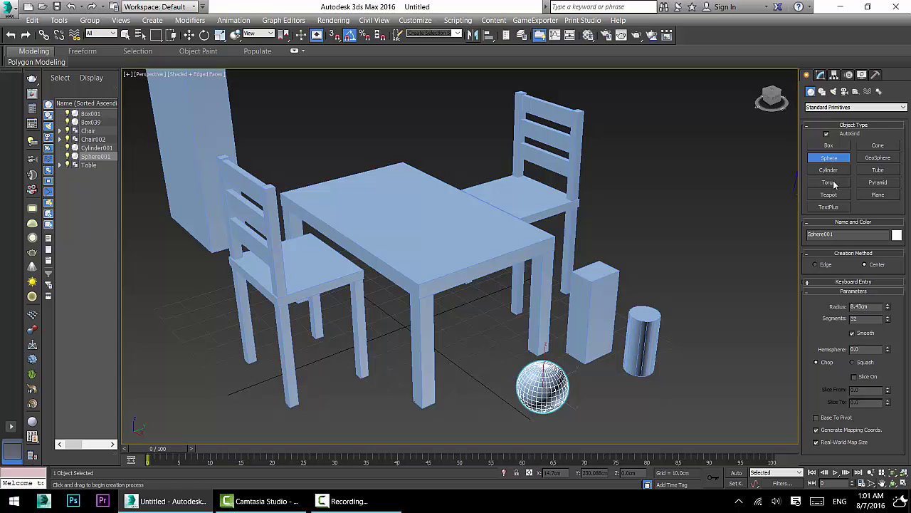
# Select the small box, the cylinder and the sphere beside the table and delete all three.
pyautogui.click(189, 35)
pyautogui.click(591, 313)
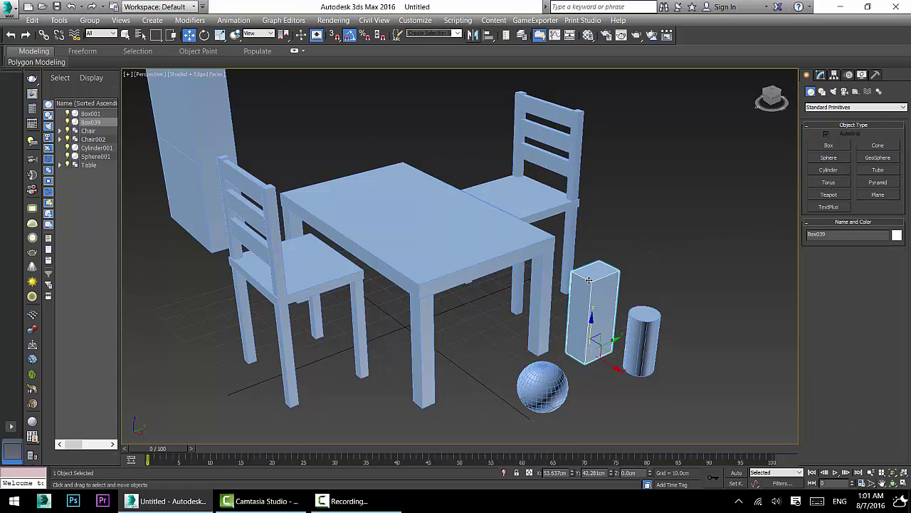
pyautogui.keyDown('ctrl'); pyautogui.click(645, 342); pyautogui.keyUp('ctrl')
pyautogui.keyDown('ctrl'); pyautogui.click(520, 383); pyautogui.keyUp('ctrl')
pyautogui.press('Delete')
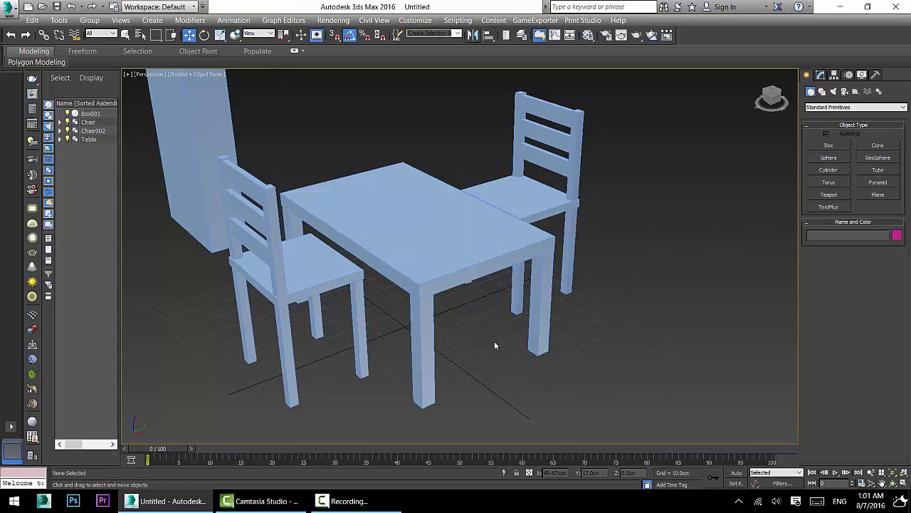
# Select the table and examine the furniture arrangement and the tall box from several angles and distances.
pyautogui.moveTo(459, 296); pyautogui.dragTo(482, 313, button='middle')
pyautogui.click(471, 281)
pyautogui.scroll(-3, 469, 275)
pyautogui.keyDown('alt'); pyautogui.moveTo(470, 275); pyautogui.dragTo(510, 296, button='middle'); pyautogui.keyUp('alt')
pyautogui.scroll(3, 536, 247)
pyautogui.scroll(-5, 536, 246)
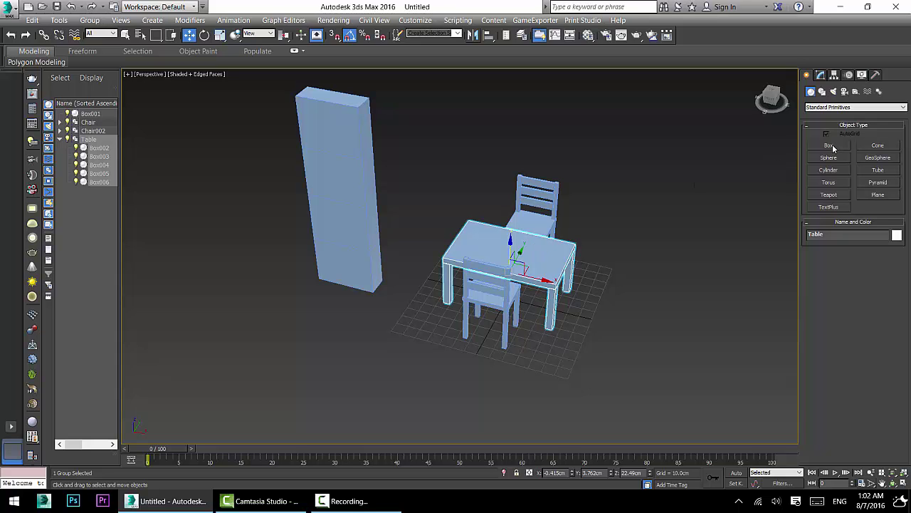
pyautogui.scroll(2, 649, 203)
pyautogui.moveTo(384, 277); pyautogui.dragTo(458, 256, button='middle')
pyautogui.moveTo(516, 259)
pyautogui.keyDown('alt'); pyautogui.mouseDown(button='middle')
pyautogui.moveTo(478, 241)
pyautogui.moveTo(506, 245)
pyautogui.mouseUp(button='middle'); pyautogui.keyUp('alt')
pyautogui.scroll(2, 482, 238)
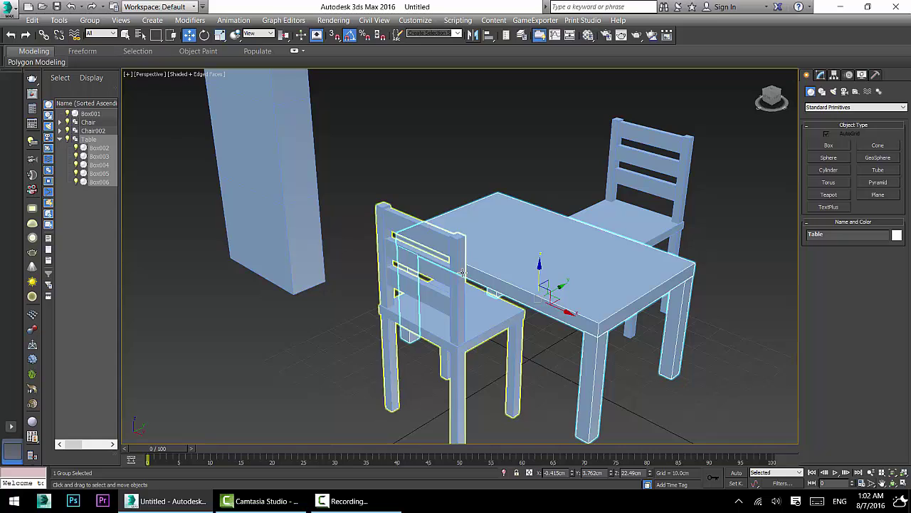
pyautogui.keyDown('alt'); pyautogui.moveTo(427, 248); pyautogui.dragTo(393, 245, button='middle'); pyautogui.keyUp('alt')
pyautogui.scroll(-4, 392, 245)
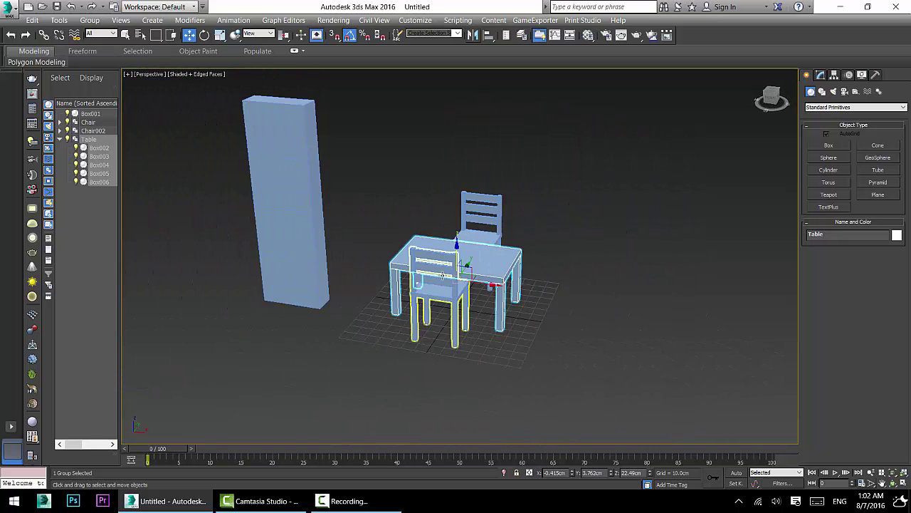
pyautogui.scroll(2, 492, 249)
pyautogui.scroll(2, 493, 250)
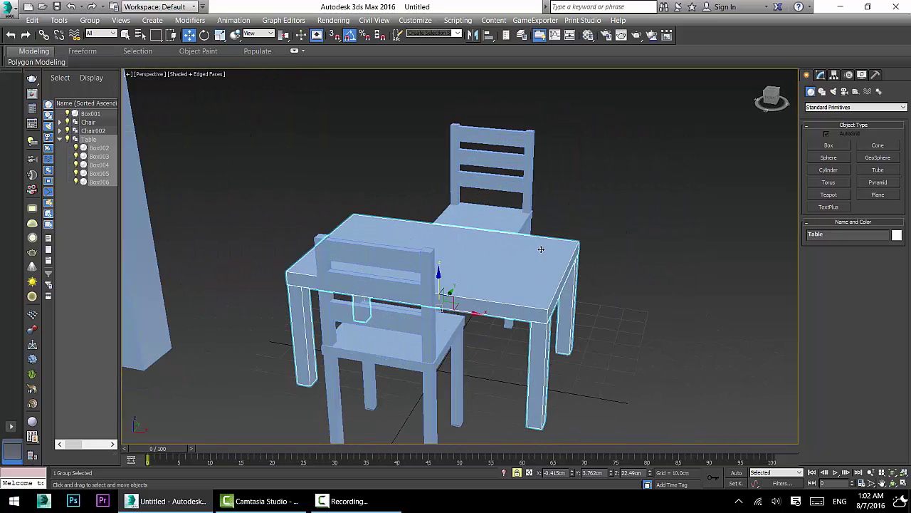
pyautogui.keyDown('alt'); pyautogui.moveTo(511, 253); pyautogui.dragTo(474, 227, button='middle'); pyautogui.keyUp('alt')
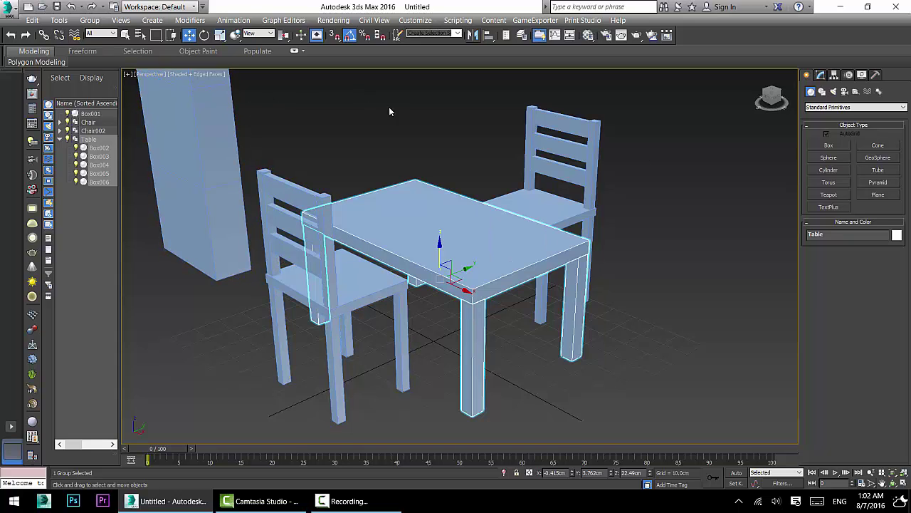
# Turn on the safe frames in the Perspective viewport and center the furniture within them.
pyautogui.click(149, 75)
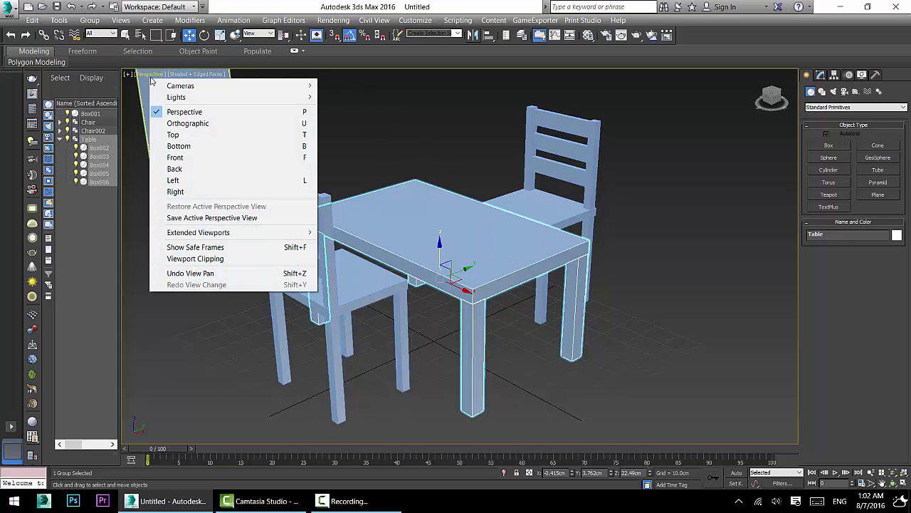
pyautogui.click(196, 247)
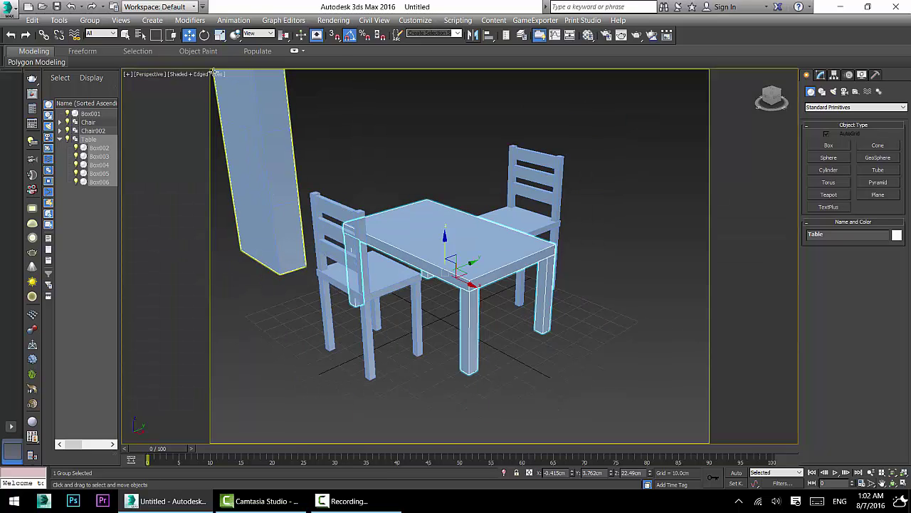
pyautogui.moveTo(411, 207); pyautogui.dragTo(429, 212, button='middle')
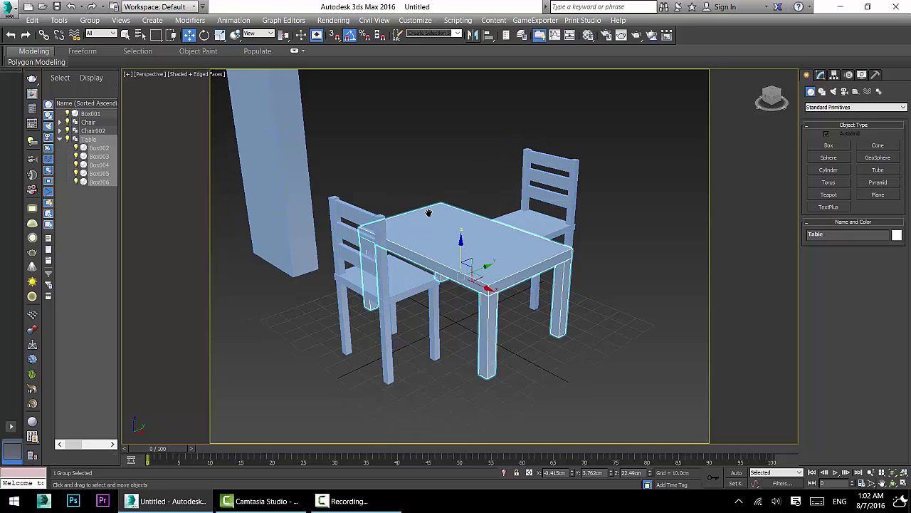
# Zoom in closely on the tabletop with the Zoom tool.
pyautogui.click(870, 472)
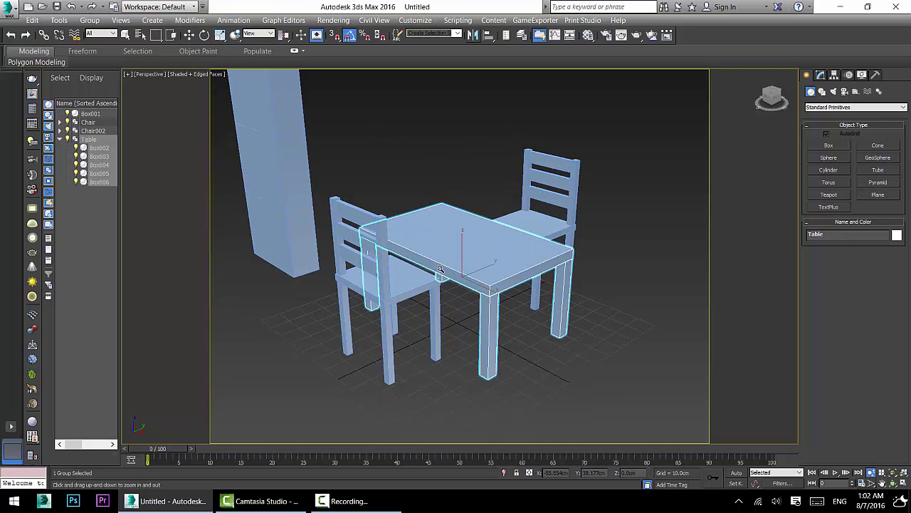
pyautogui.moveTo(441, 269); pyautogui.dragTo(432, 235)
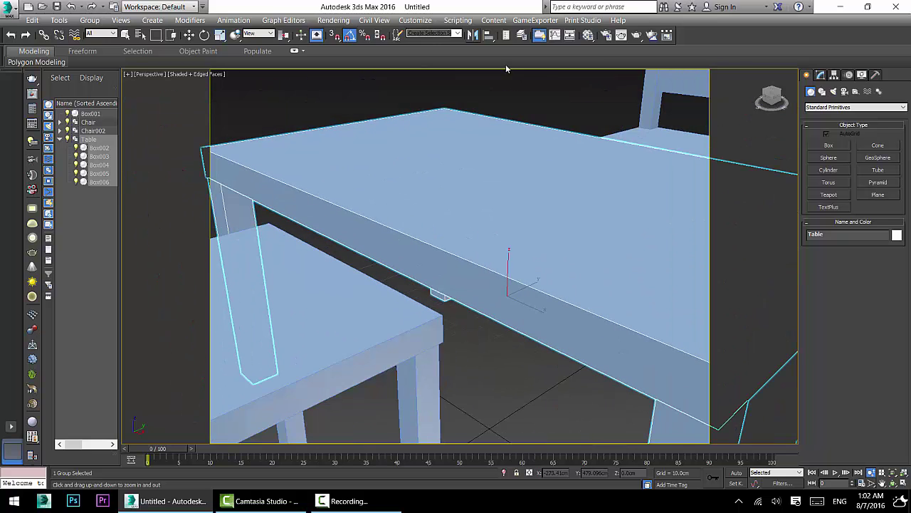
# Move the tall box far away from the table and chairs in the Top view, and return to the full-size Perspective view.
pyautogui.moveTo(468, 179); pyautogui.dragTo(463, 270)
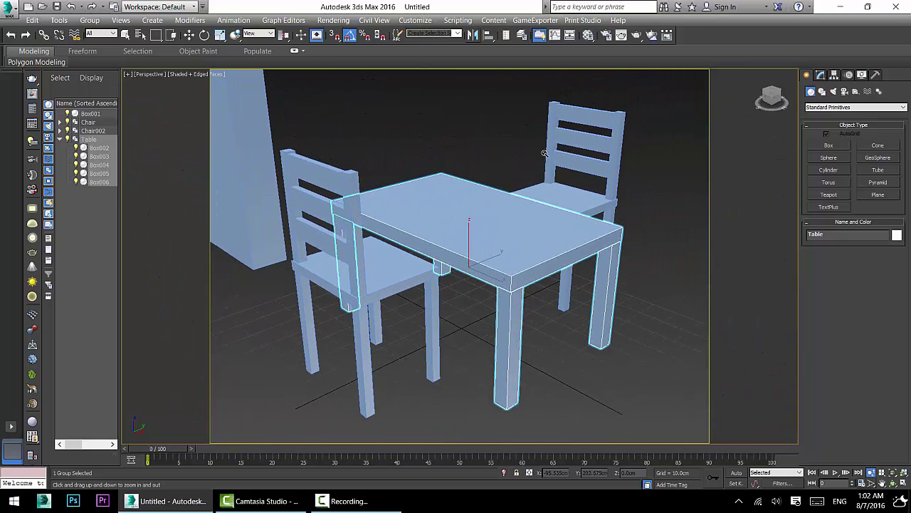
pyautogui.click(189, 35)
pyautogui.click(230, 121)
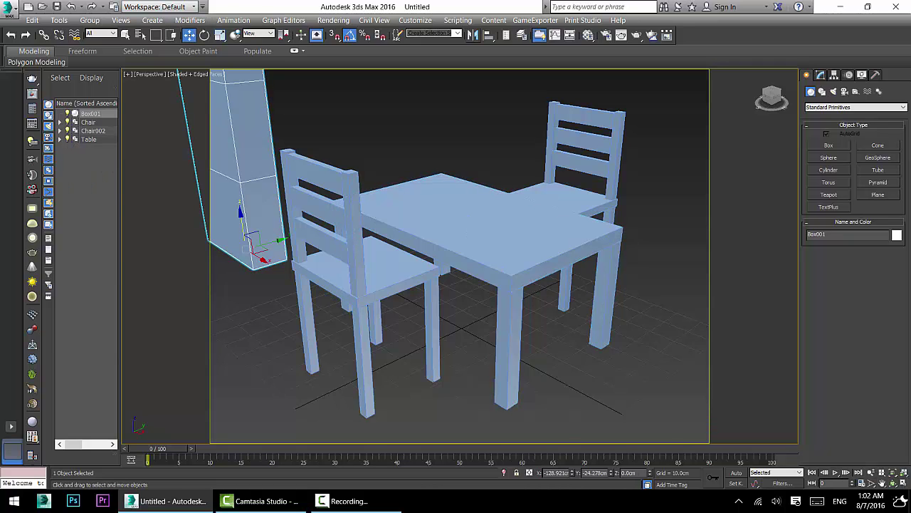
pyautogui.hotkey('alt', 'w')
pyautogui.moveTo(194, 188); pyautogui.dragTo(384, 176, button='middle')
pyautogui.moveTo(242, 207); pyautogui.dragTo(118, 240)
pyautogui.scroll(-3, 164, 202)
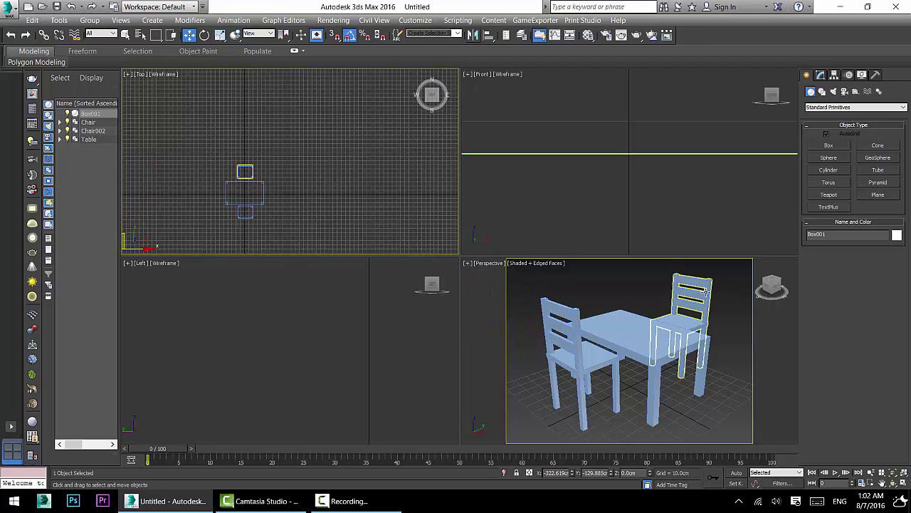
pyautogui.click(651, 282)
pyautogui.click(904, 484)
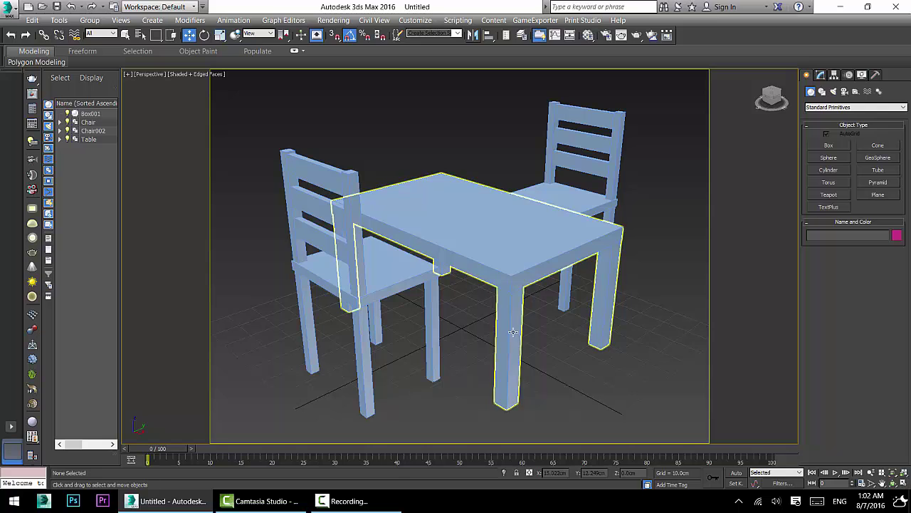
# Select the table and both chairs together, set their object color to gray, and clear the selection.
pyautogui.click(498, 278)
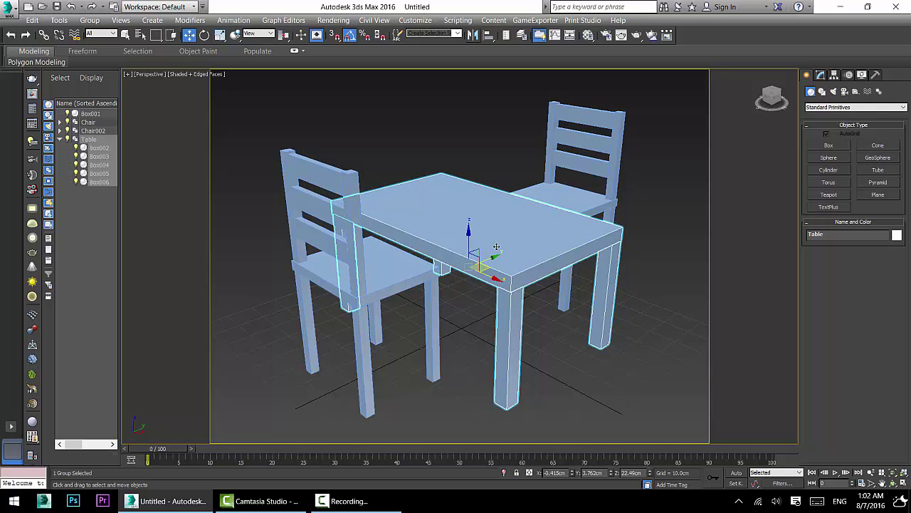
pyautogui.moveTo(496, 245)
pyautogui.keyDown('alt'); pyautogui.mouseDown(button='middle')
pyautogui.moveTo(474, 239)
pyautogui.moveTo(500, 229)
pyautogui.moveTo(488, 236)
pyautogui.moveTo(509, 244)
pyautogui.moveTo(479, 246)
pyautogui.mouseUp(button='middle'); pyautogui.keyUp('alt')
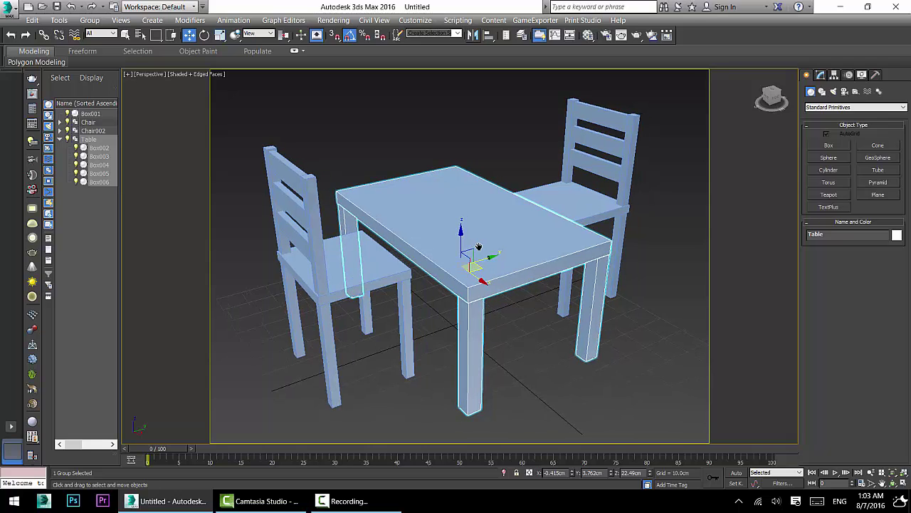
pyautogui.click(424, 124)
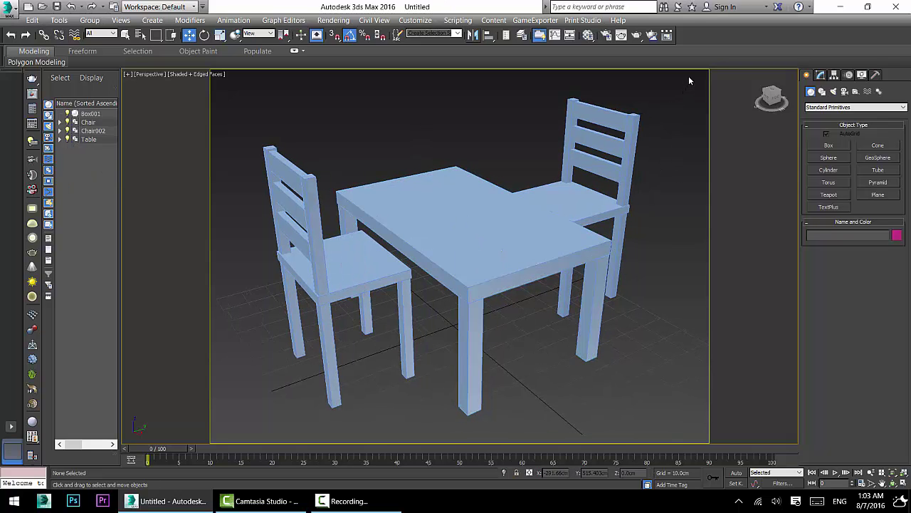
pyautogui.moveTo(688, 81); pyautogui.dragTo(244, 402)
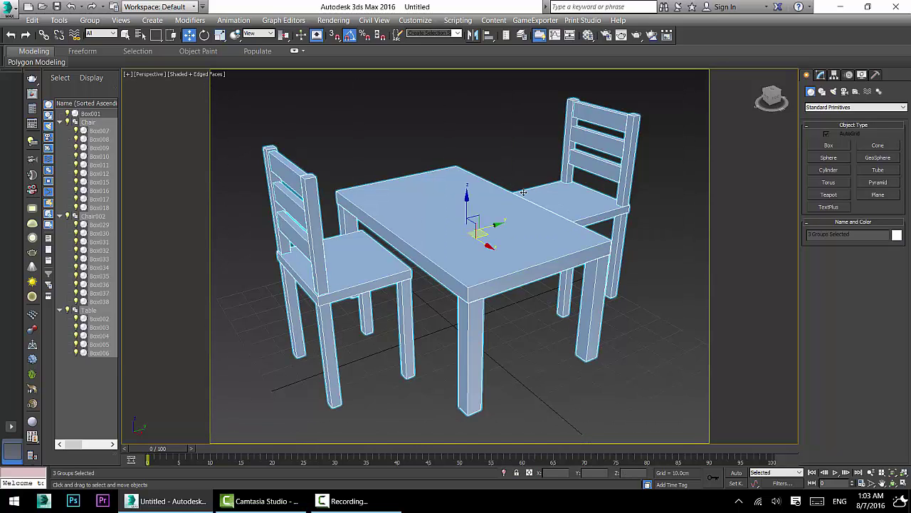
pyautogui.click(820, 75)
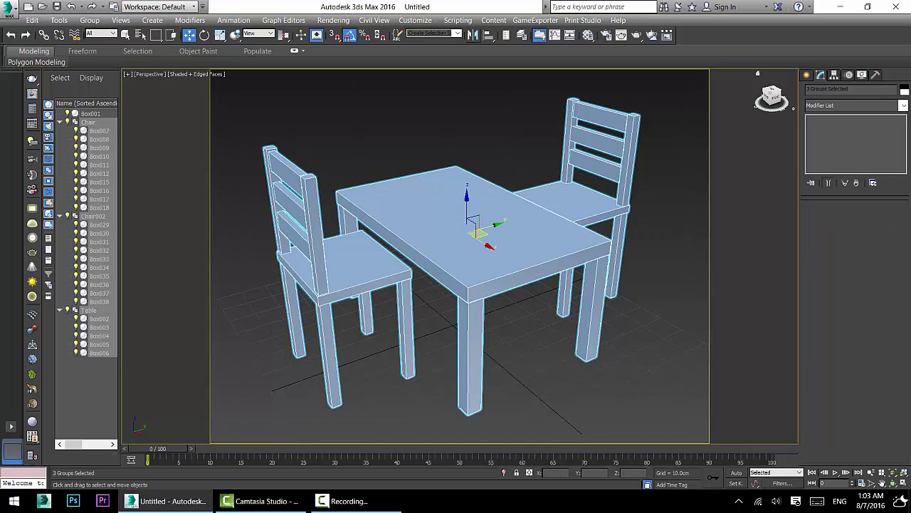
pyautogui.click(904, 91)
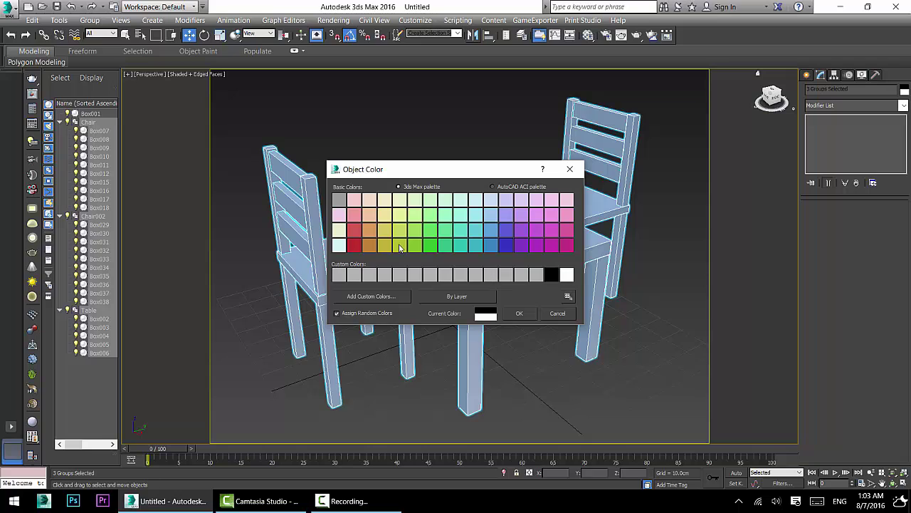
pyautogui.click(339, 201)
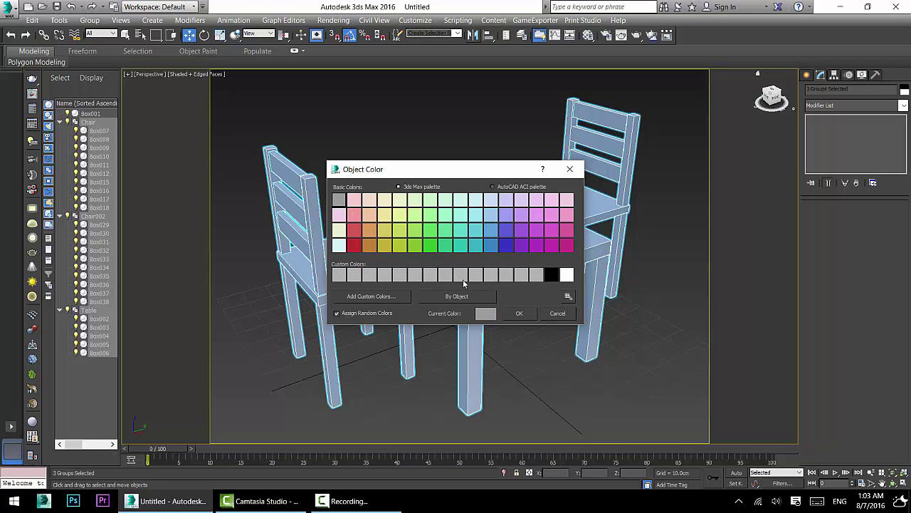
pyautogui.click(518, 316)
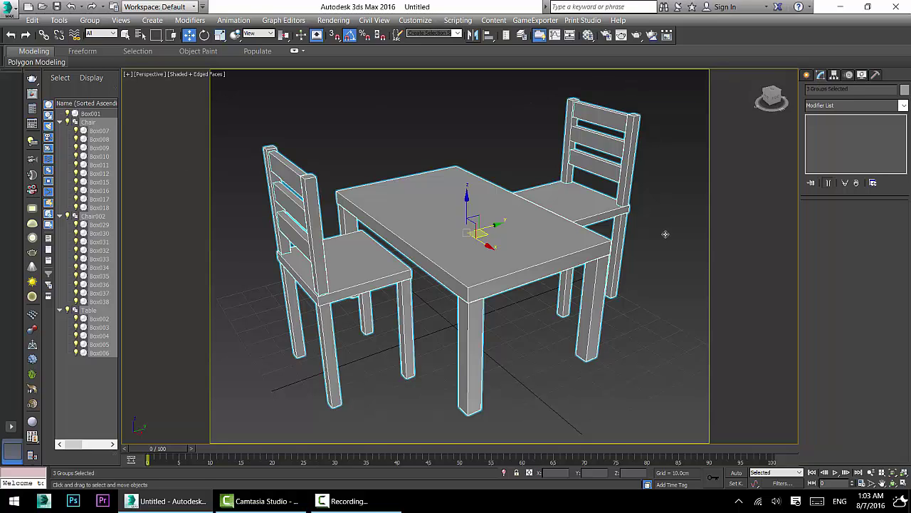
pyautogui.click(904, 91)
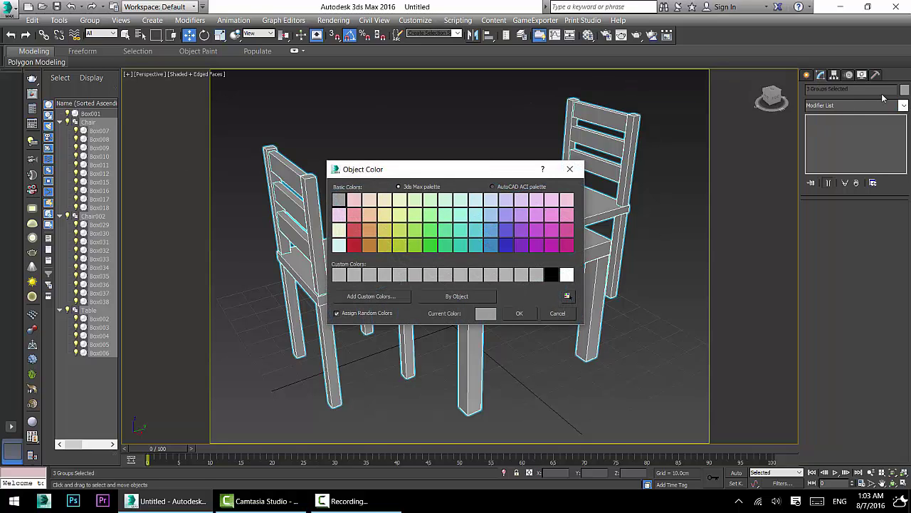
pyautogui.click(556, 315)
pyautogui.click(675, 293)
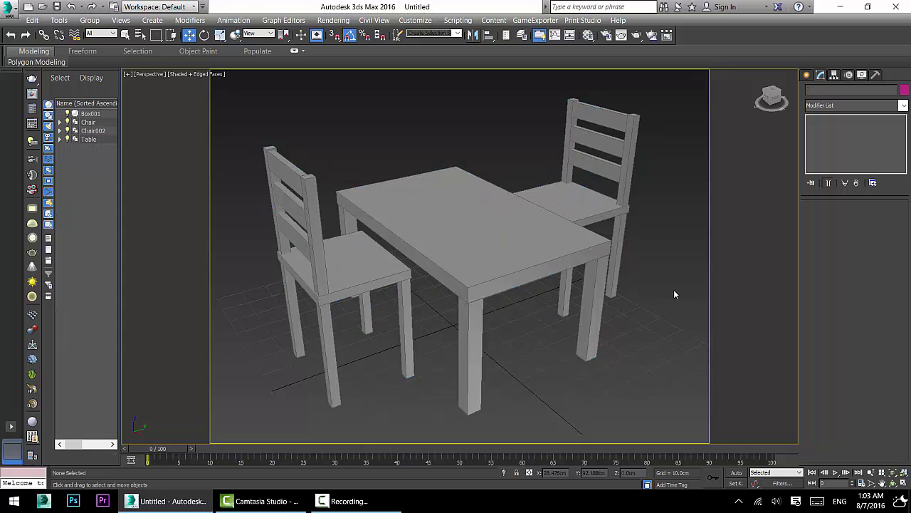
# Render the Perspective view, inspect the rendered furniture up close, and close the rendered image.
pyautogui.click(652, 42)
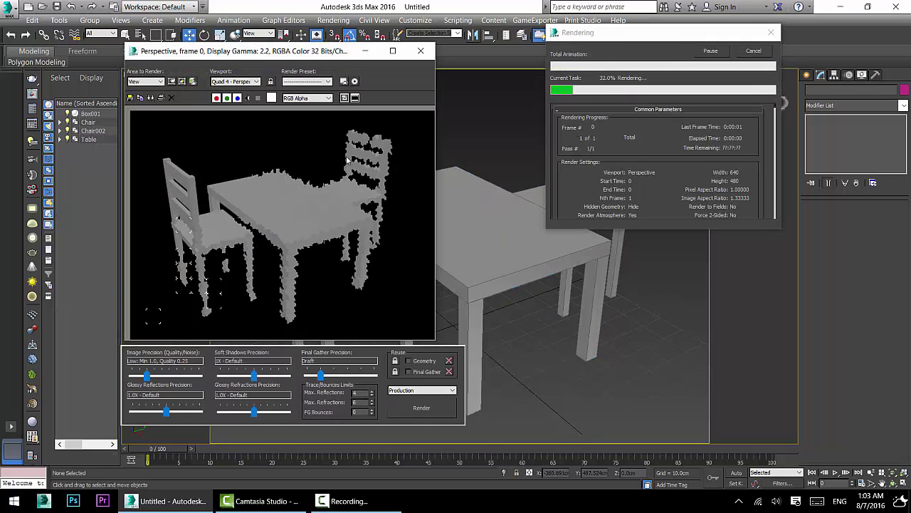
pyautogui.scroll(3, 359, 212)
pyautogui.scroll(-4, 340, 225)
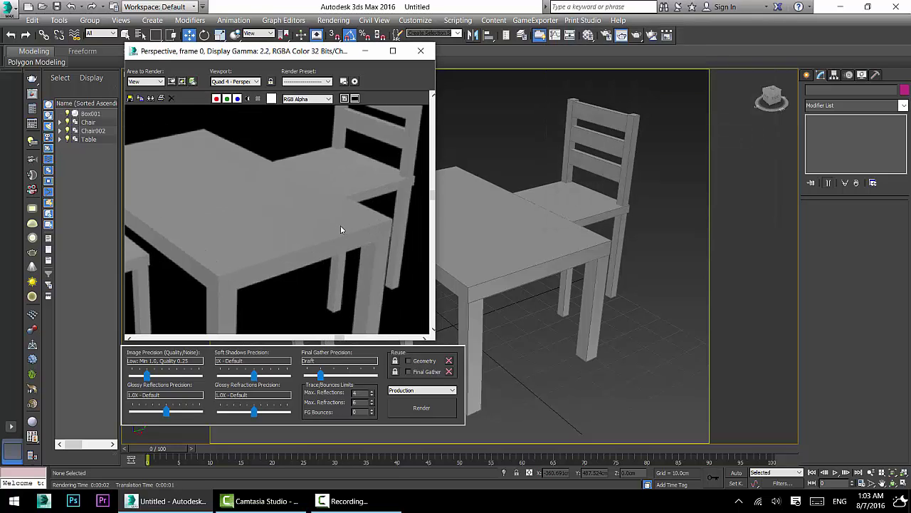
pyautogui.scroll(3, 340, 227)
pyautogui.scroll(-4, 290, 229)
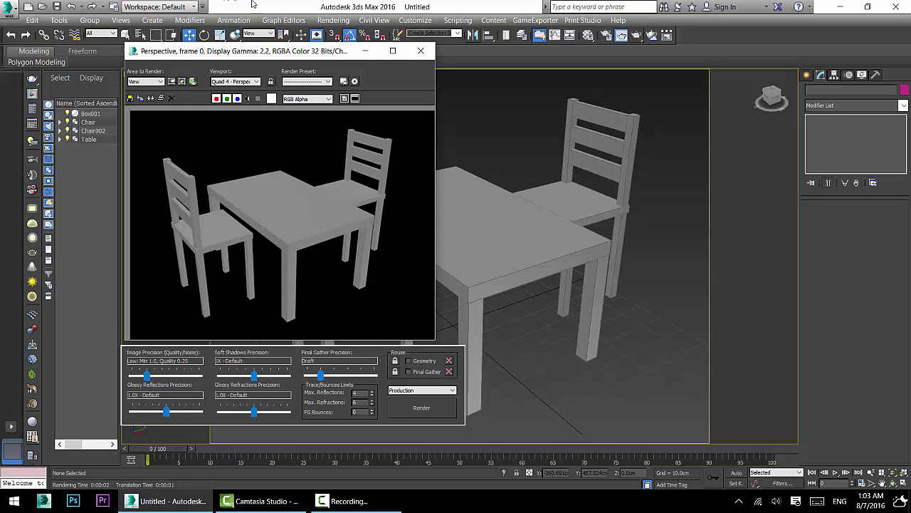
pyautogui.click(421, 51)
# Create a flat box about 46 cm long, 71 cm wide and 2.8 cm high on the floor beside the table.
pyautogui.scroll(-8, 612, 359)
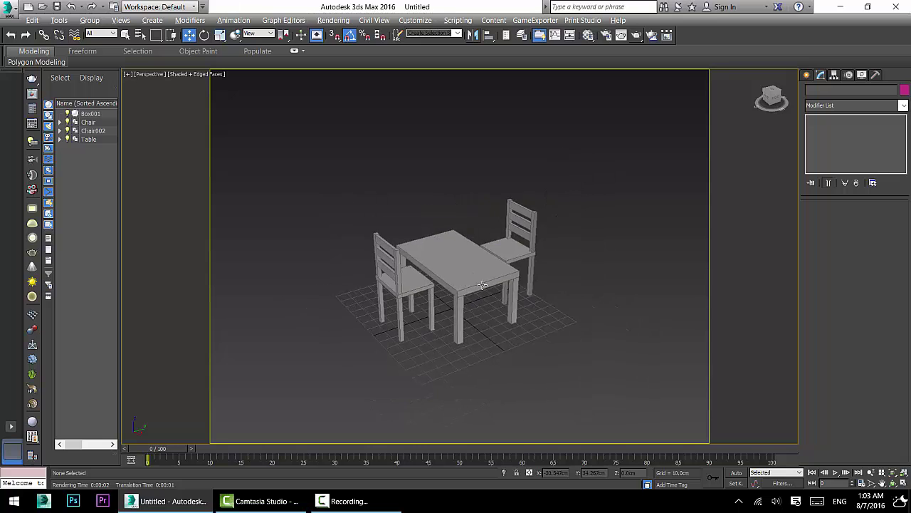
pyautogui.click(806, 74)
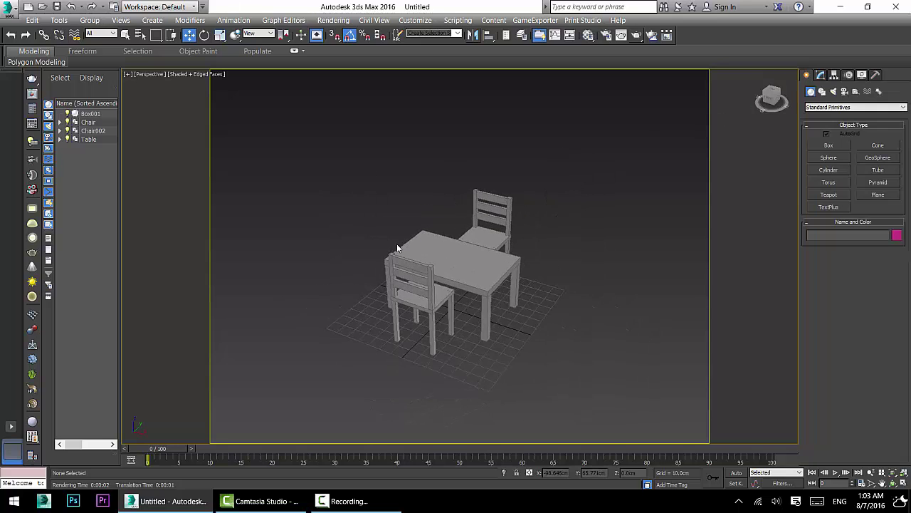
pyautogui.moveTo(397, 243); pyautogui.dragTo(351, 259, button='middle')
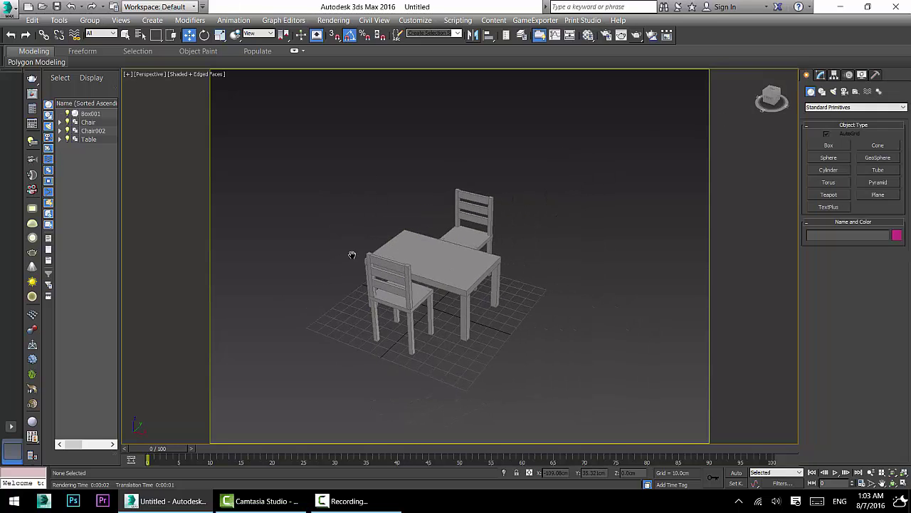
pyautogui.click(828, 145)
pyautogui.moveTo(539, 292); pyautogui.dragTo(605, 346)
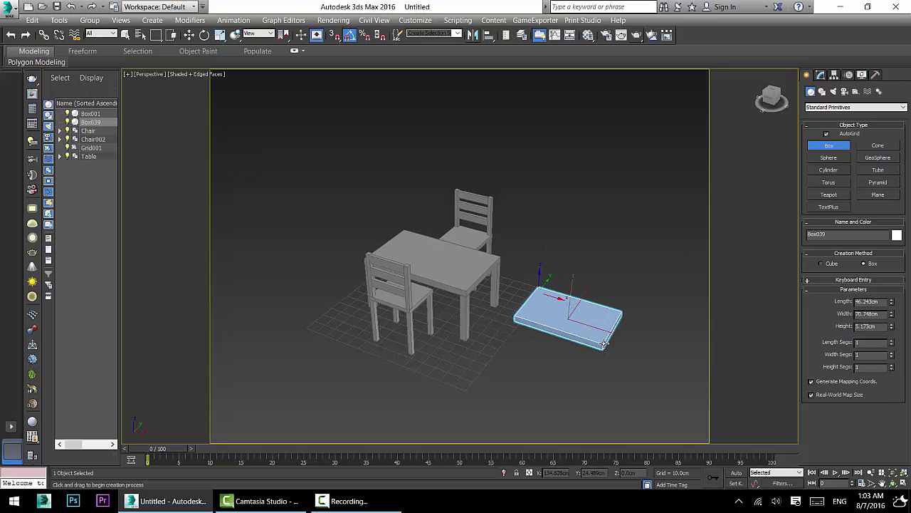
pyautogui.click(189, 36)
pyautogui.keyDown('alt'); pyautogui.moveTo(666, 375); pyautogui.dragTo(672, 380, button='middle'); pyautogui.keyUp('alt')
pyautogui.moveTo(581, 326); pyautogui.dragTo(575, 347, button='middle')
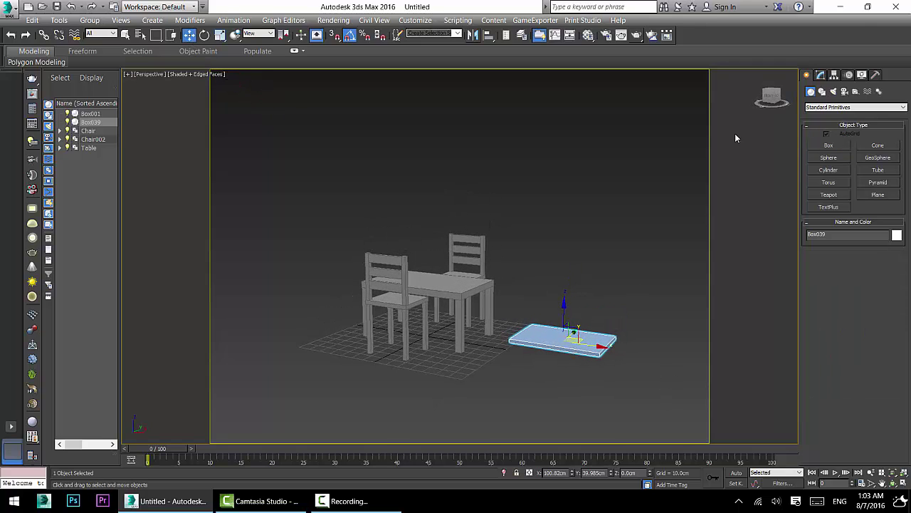
# Draw an upright box about 19 cm long and 9 cm wide next to the flat box and set its height to 200 cm.
pyautogui.click(830, 145)
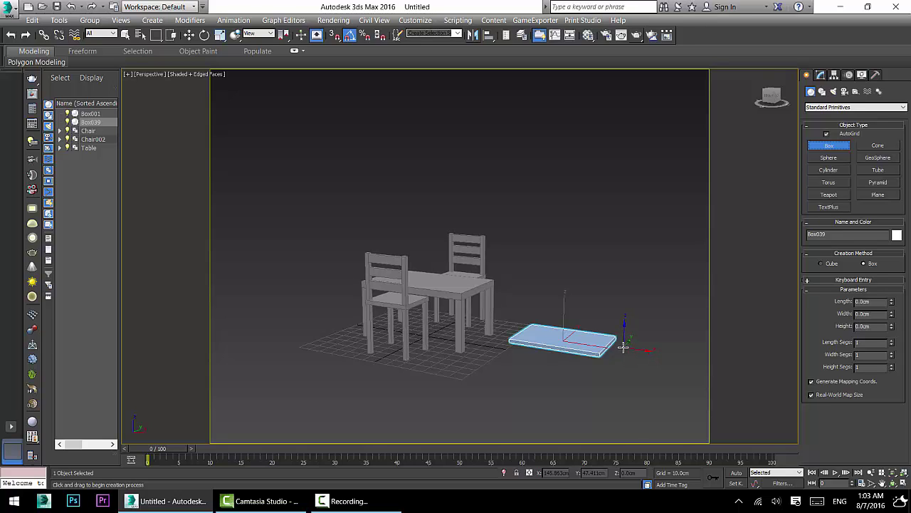
pyautogui.moveTo(621, 346)
pyautogui.mouseDown()
pyautogui.moveTo(636, 363)
pyautogui.moveTo(630, 356)
pyautogui.mouseUp()
pyautogui.click(665, 157)
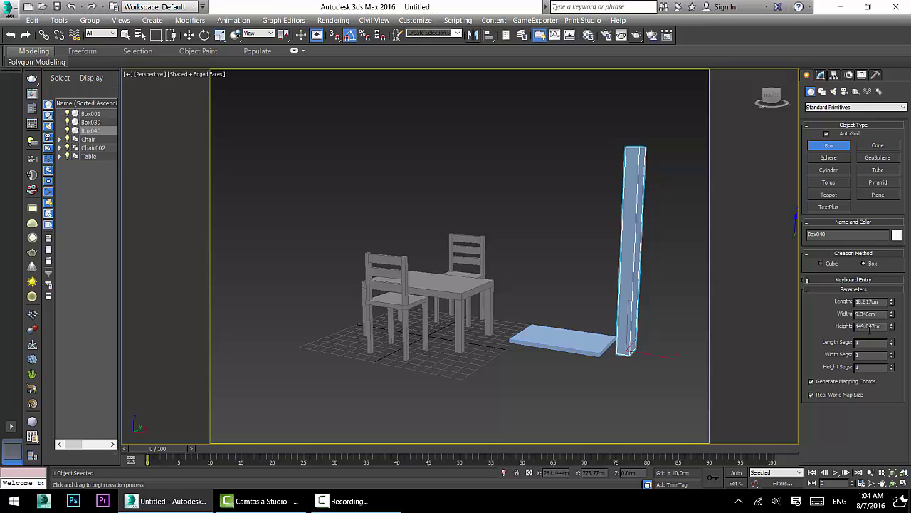
pyautogui.write('200')
pyautogui.press('Return')
pyautogui.moveTo(557, 200); pyautogui.dragTo(555, 240, button='middle')
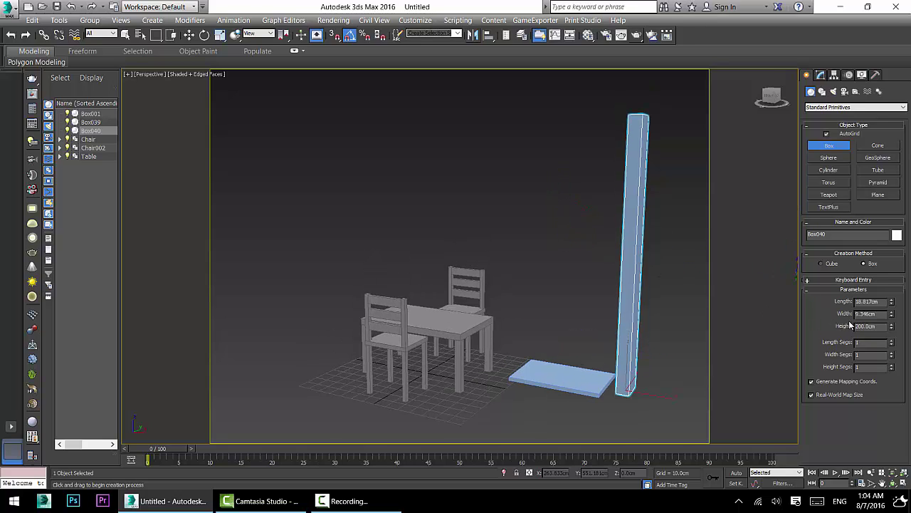
# Turn the upright box into a thin panel with a width of 2 cm and a length of 40 cm.
pyautogui.click(189, 34)
pyautogui.click(566, 374)
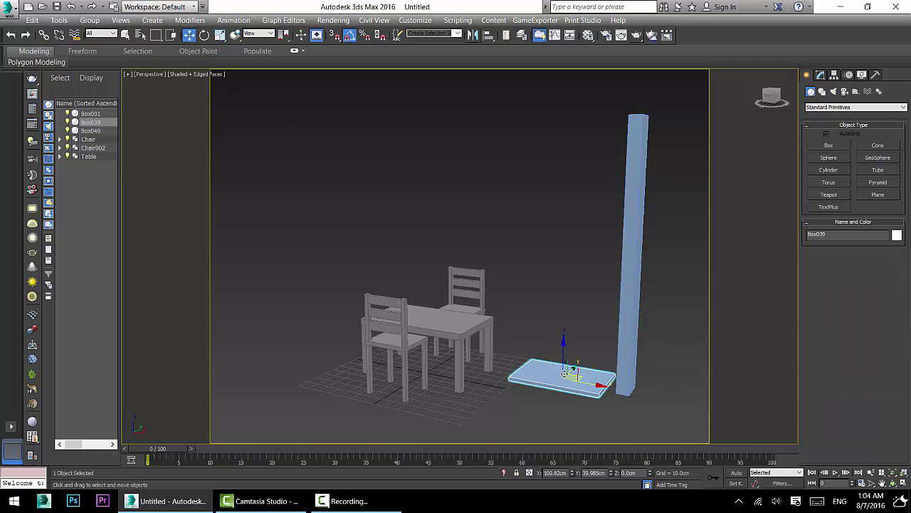
pyautogui.click(638, 344)
pyautogui.keyDown('alt'); pyautogui.moveTo(638, 343); pyautogui.dragTo(756, 120, button='middle'); pyautogui.keyUp('alt')
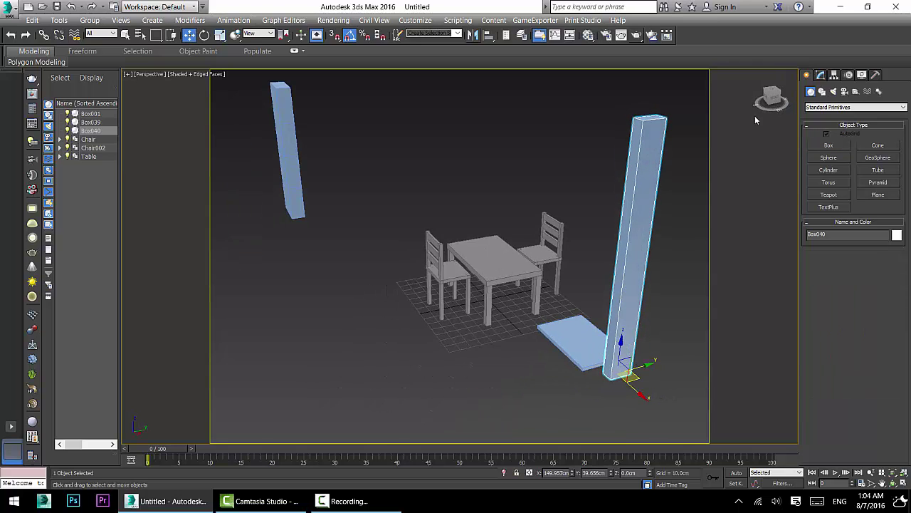
pyautogui.click(821, 75)
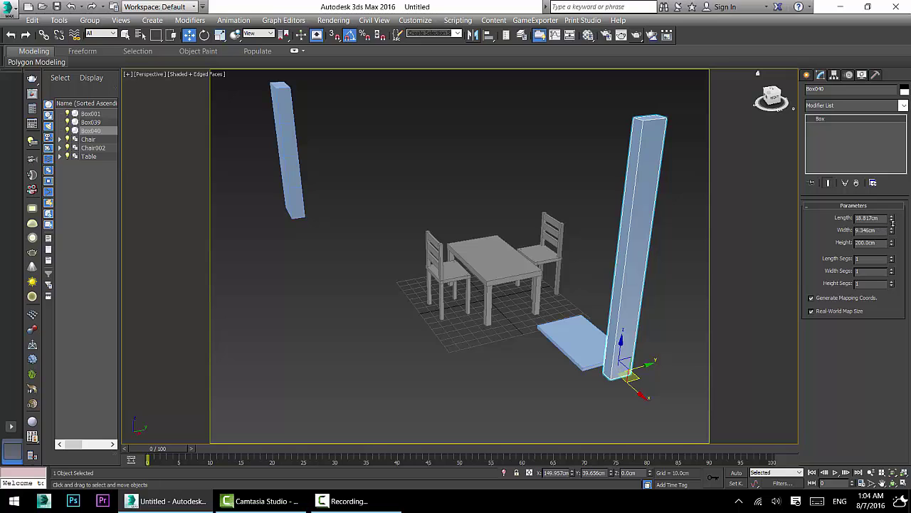
pyautogui.moveTo(892, 223)
pyautogui.mouseDown()
pyautogui.moveTo(897, 262)
pyautogui.moveTo(883, 230)
pyautogui.mouseUp()
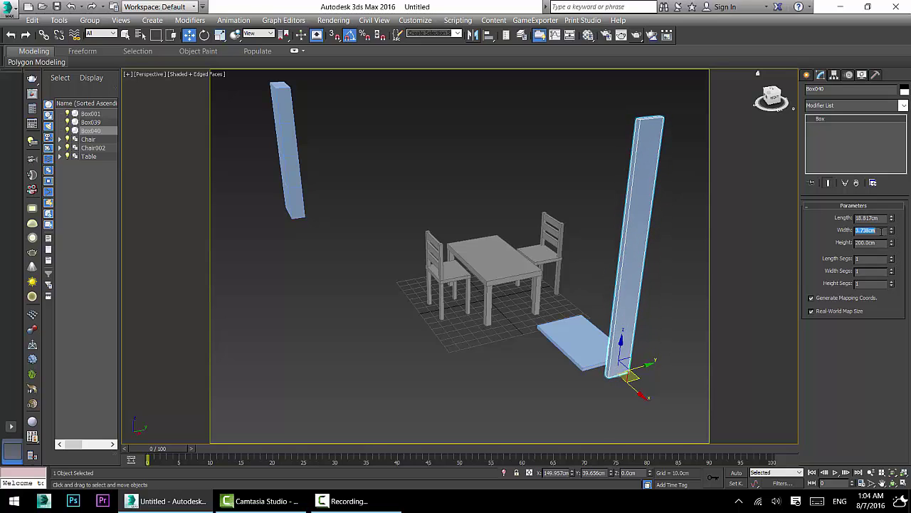
pyautogui.write('2')
pyautogui.press('Return')
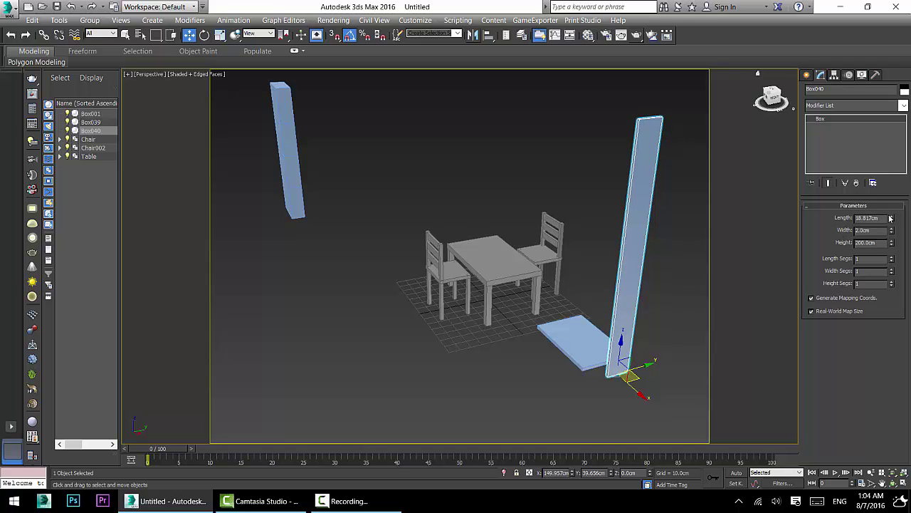
pyautogui.moveTo(889, 218)
pyautogui.mouseDown()
pyautogui.moveTo(890, 206)
pyautogui.moveTo(894, 222)
pyautogui.mouseUp()
pyautogui.write('40')
pyautogui.press('Return')
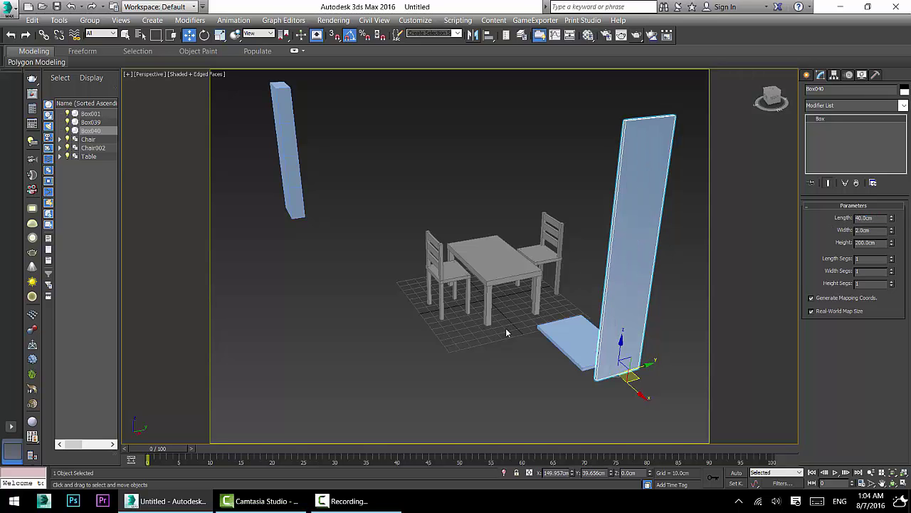
# Move the flat box about 11 cm along X up to the base of the upright panel and focus the view on it.
pyautogui.keyDown('alt'); pyautogui.moveTo(509, 333); pyautogui.dragTo(579, 328, button='middle'); pyautogui.keyUp('alt')
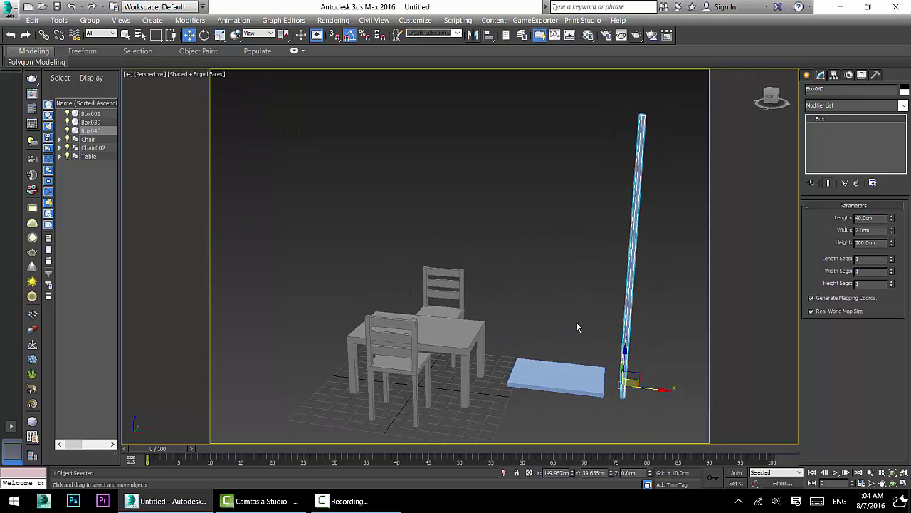
pyautogui.click(570, 377)
pyautogui.keyDown('alt'); pyautogui.moveTo(570, 377); pyautogui.dragTo(606, 401, button='middle'); pyautogui.keyUp('alt')
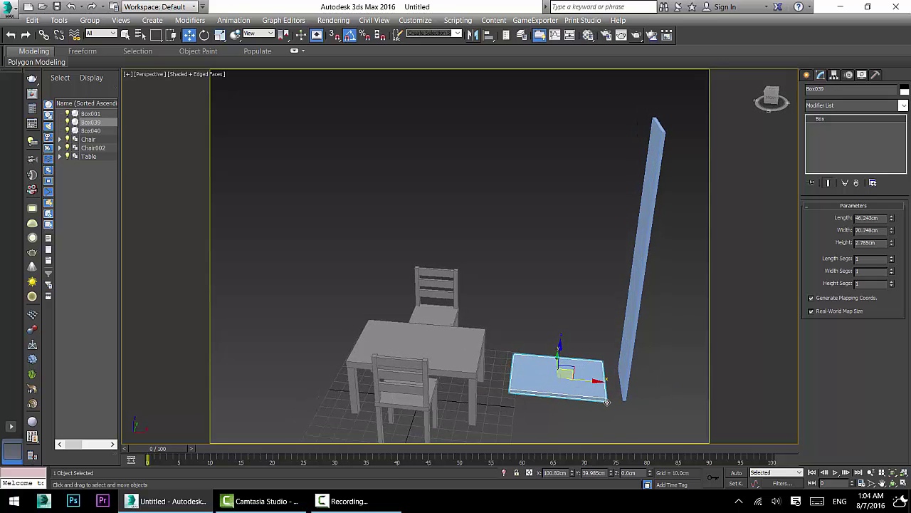
pyautogui.moveTo(583, 382); pyautogui.dragTo(599, 384)
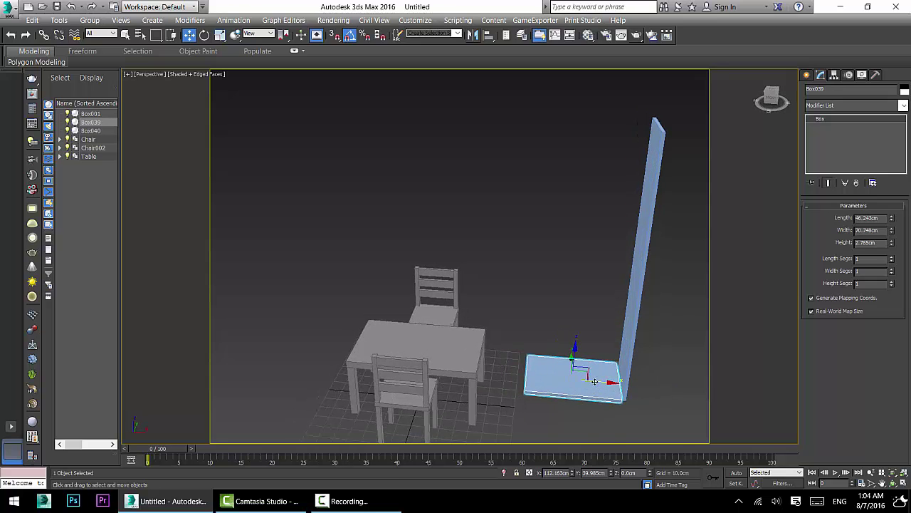
pyautogui.press('z')
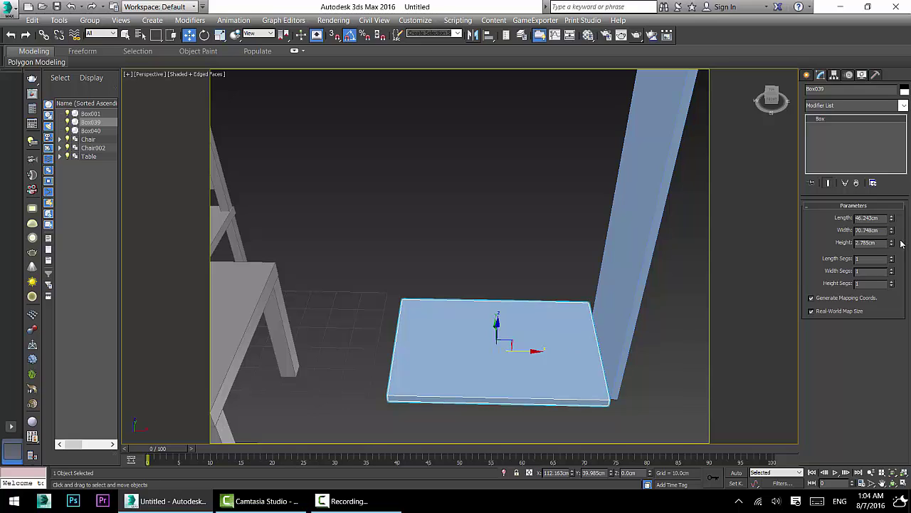
# Set the flat box's length to 40 cm and its width to 70 cm.
pyautogui.moveTo(892, 231); pyautogui.dragTo(896, 218)
pyautogui.rightClick(896, 218)
pyautogui.write('40')
pyautogui.press('Return')
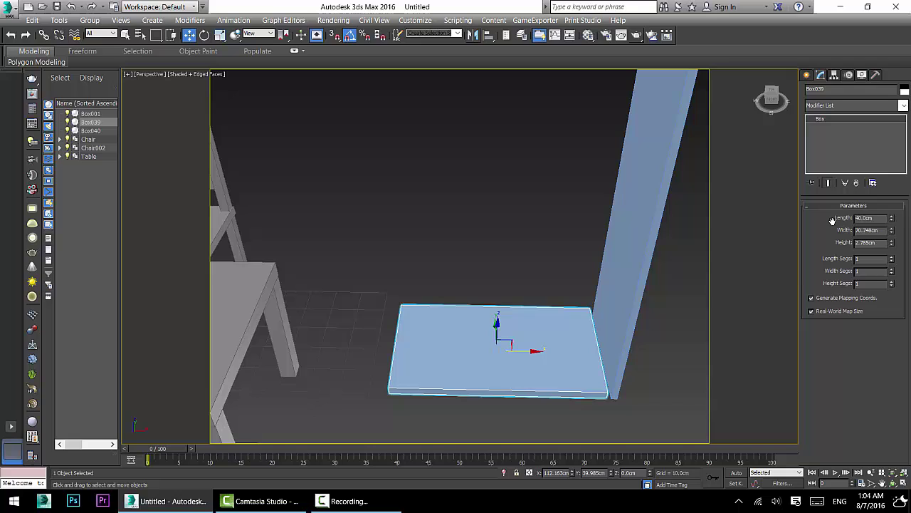
pyautogui.moveTo(891, 232)
pyautogui.mouseDown()
pyautogui.moveTo(890, 217)
pyautogui.moveTo(890, 227)
pyautogui.mouseUp()
pyautogui.rightClick(891, 226)
pyautogui.doubleClick(881, 230)
pyautogui.write('70.')
pyautogui.press('Return')
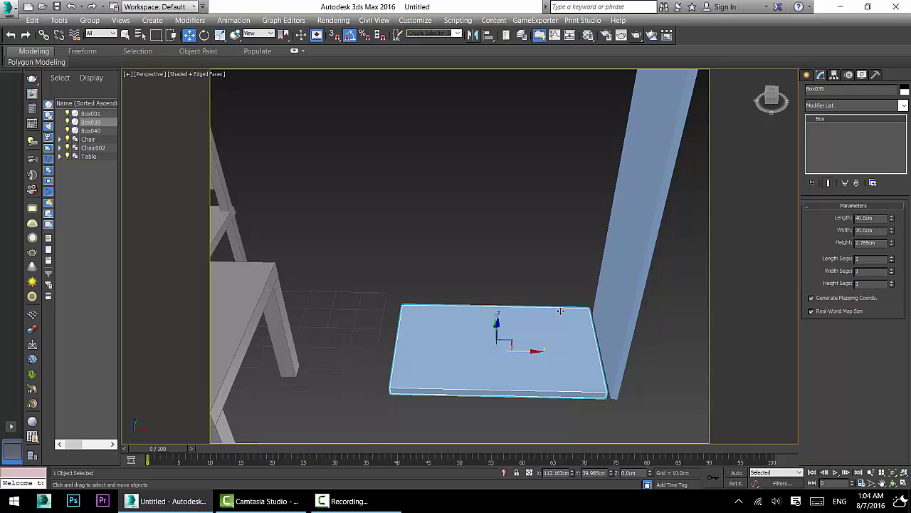
# Move the flat box about 1.8 cm along X against the upright panel and about -0.4 cm along Y to line up their edges.
pyautogui.moveTo(520, 352); pyautogui.dragTo(531, 351)
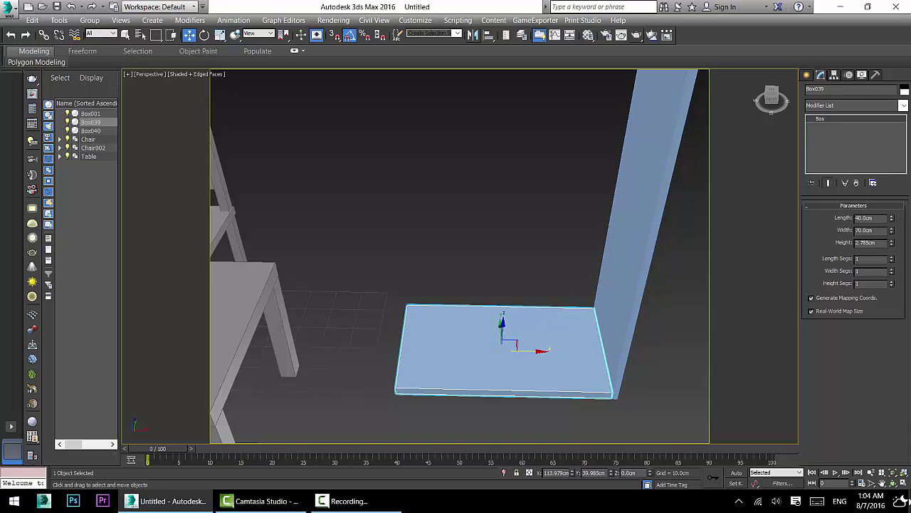
pyautogui.hotkey('alt', 'w')
pyautogui.scroll(8, 303, 153)
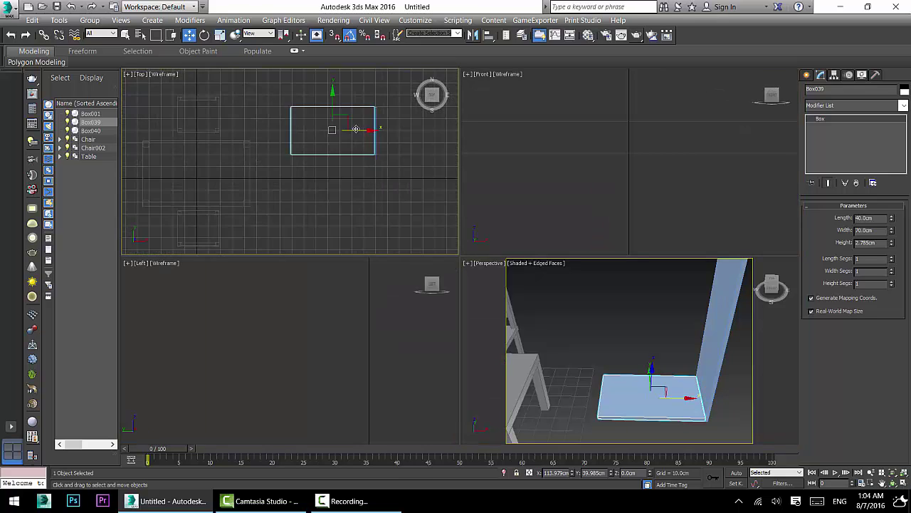
pyautogui.scroll(4, 308, 148)
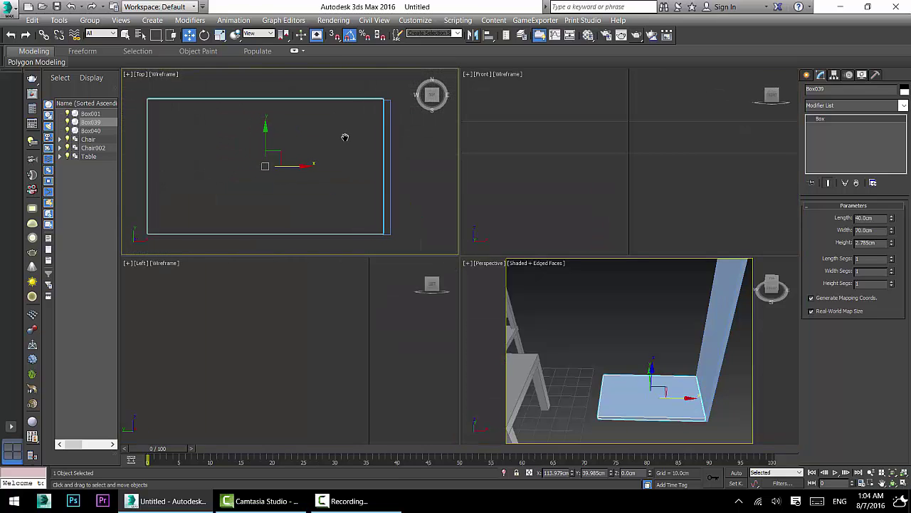
pyautogui.scroll(-2, 367, 106)
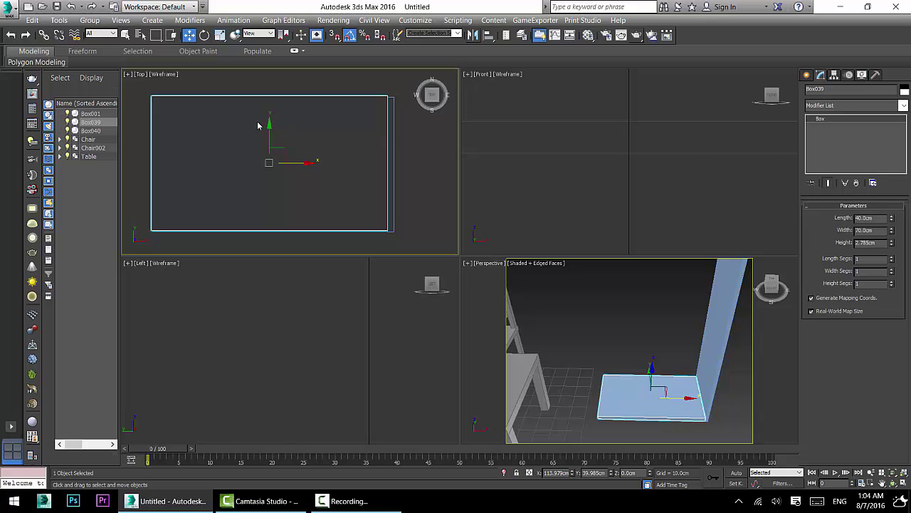
pyautogui.moveTo(268, 133); pyautogui.dragTo(269, 134)
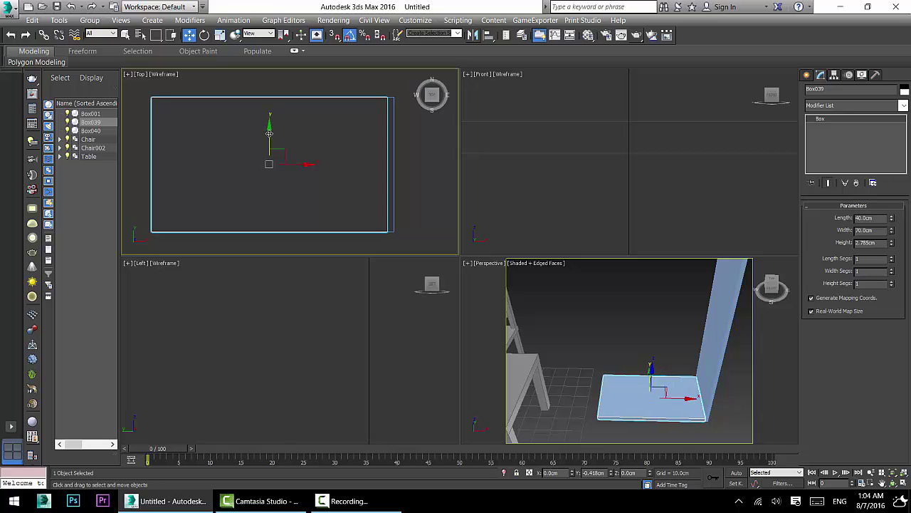
# Shorten the flat box's length to 37.6 cm while keeping the upright panel's length at 40 cm.
pyautogui.click(721, 321)
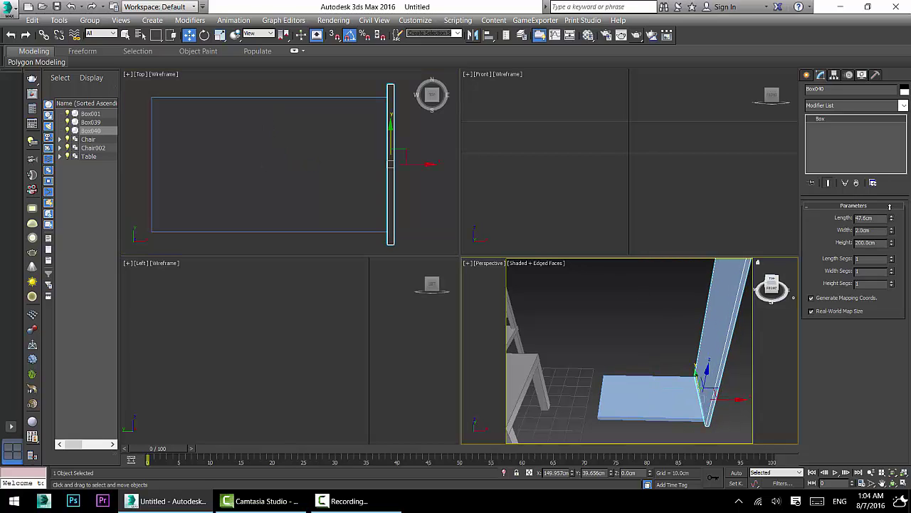
pyautogui.rightClick(287, 154)
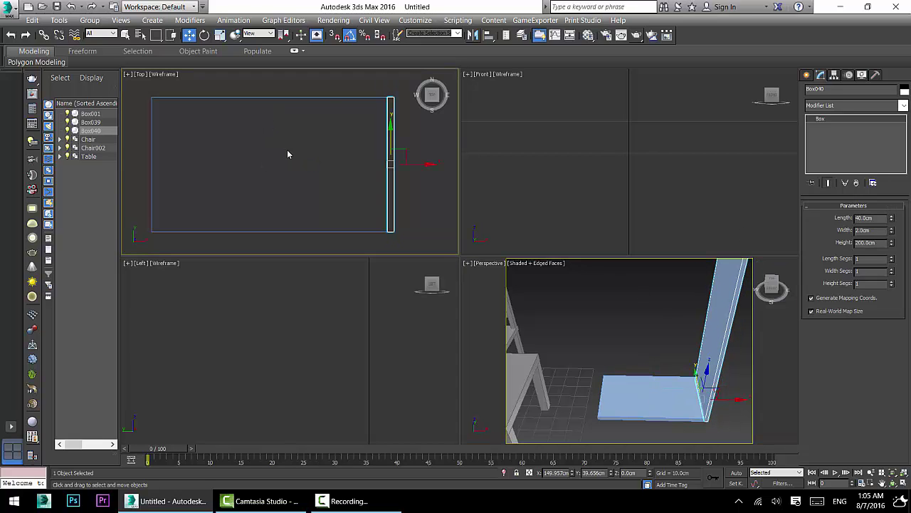
pyautogui.click(330, 96)
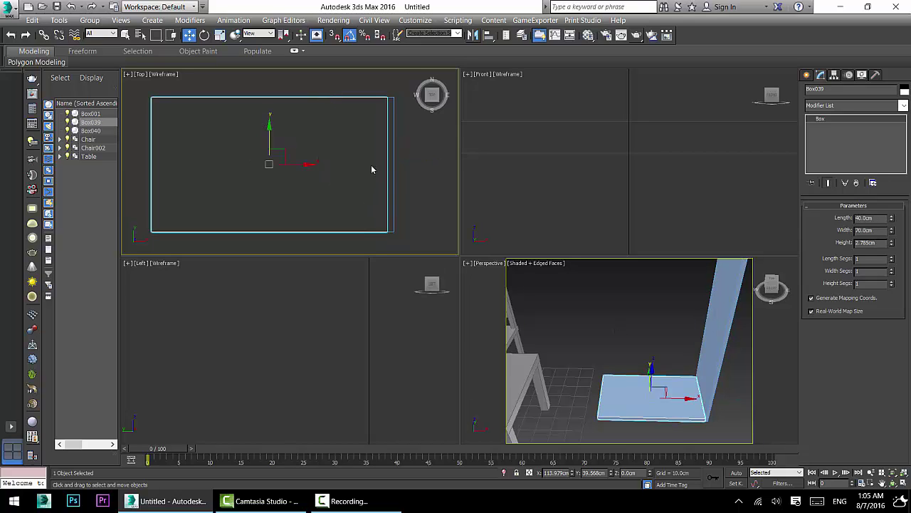
pyautogui.moveTo(892, 219); pyautogui.dragTo(894, 220)
pyautogui.click(660, 401)
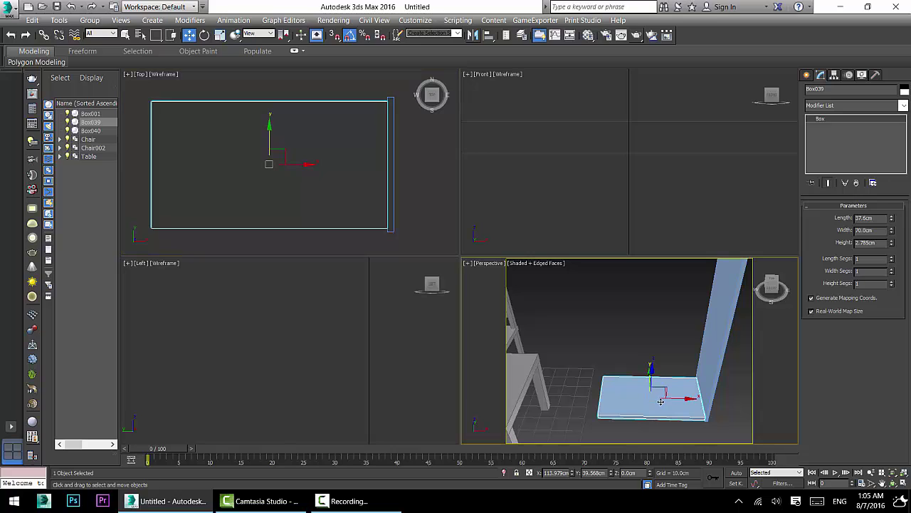
# Clone the upright panel as a single instance along X to the opposite end of the flat box, at about X 78 cm.
pyautogui.click(729, 350)
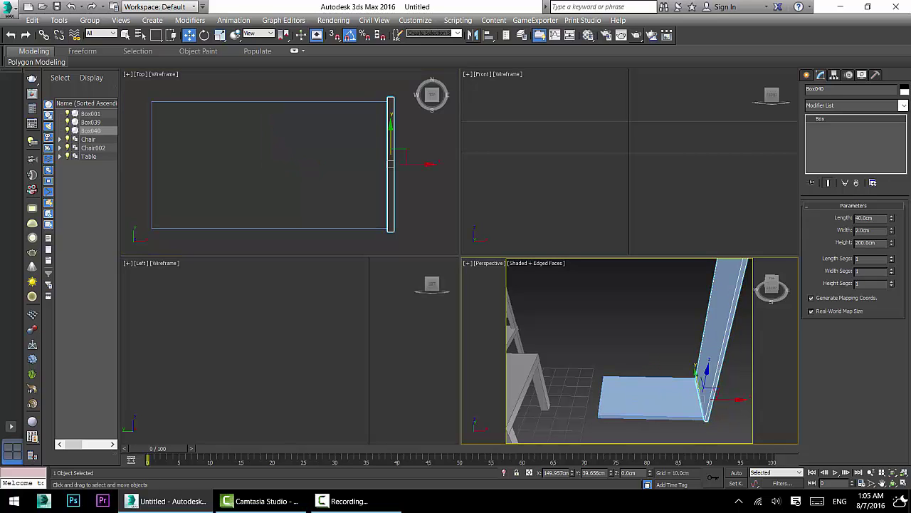
pyautogui.click(903, 484)
pyautogui.moveTo(637, 351)
pyautogui.keyDown('shift'); pyautogui.mouseDown()
pyautogui.moveTo(426, 344)
pyautogui.moveTo(433, 339)
pyautogui.mouseUp(); pyautogui.keyUp('shift')
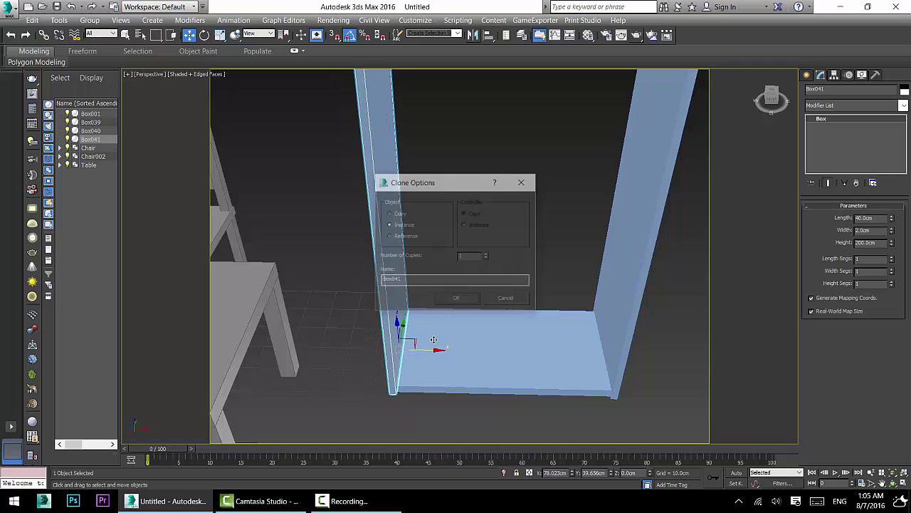
pyautogui.click(459, 299)
pyautogui.click(902, 482)
pyautogui.click(213, 150)
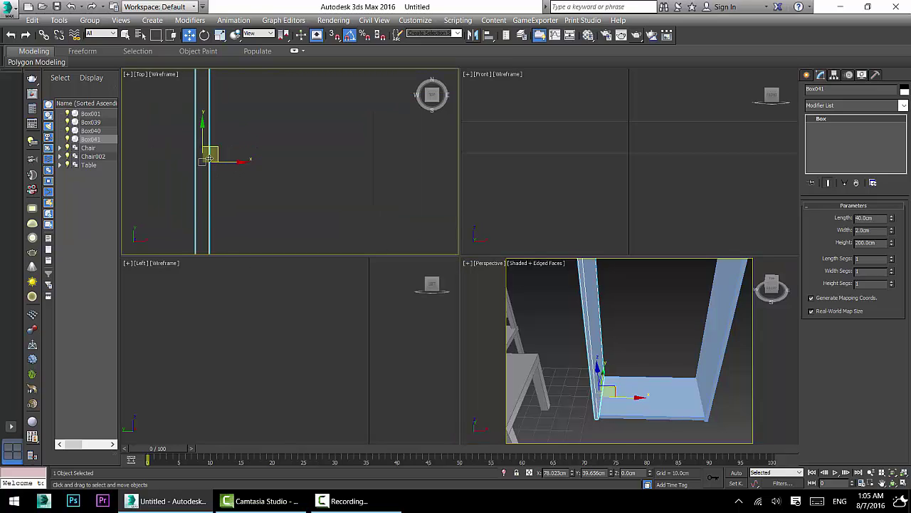
pyautogui.moveTo(211, 154); pyautogui.dragTo(185, 154)
pyautogui.hotkey('ctrl', 'z')
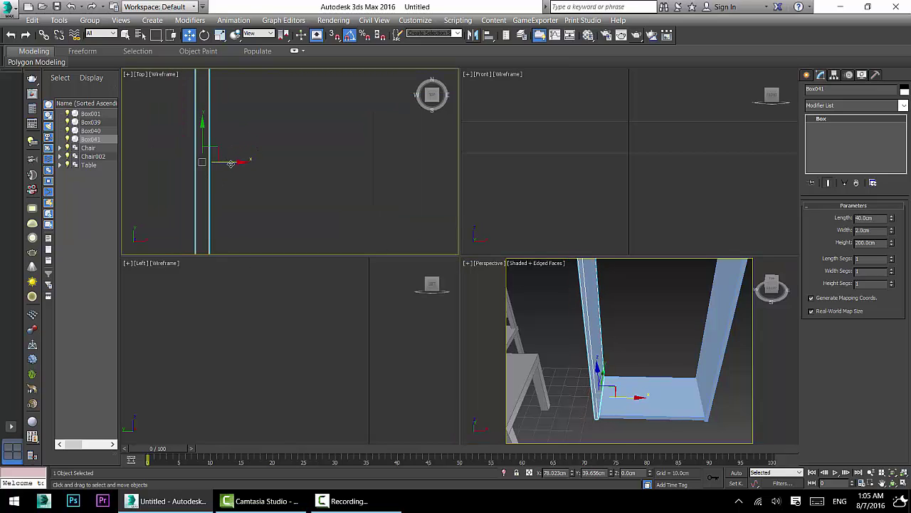
pyautogui.click(655, 311)
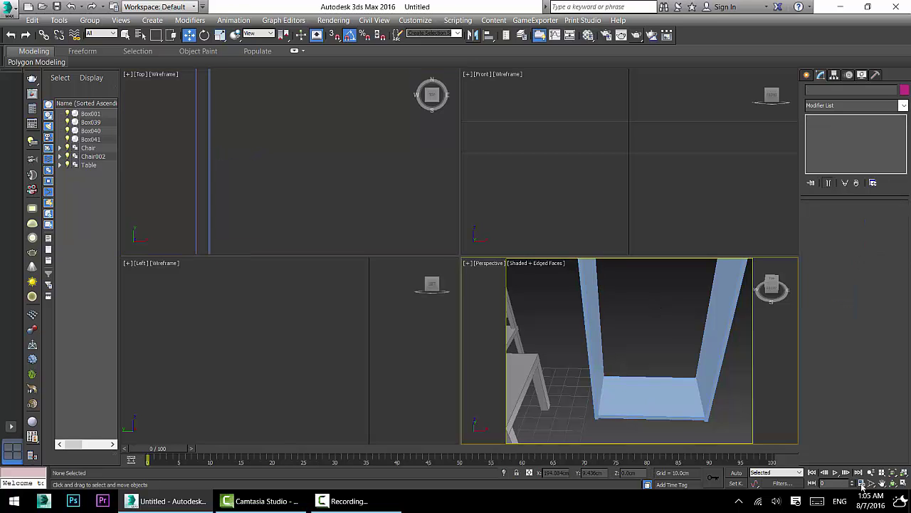
# Raise the flat box along Z to about 192 cm, near the upper ends of the two upright panels.
pyautogui.click(903, 484)
pyautogui.moveTo(539, 381); pyautogui.dragTo(514, 414, button='middle')
pyautogui.scroll(-3, 514, 414)
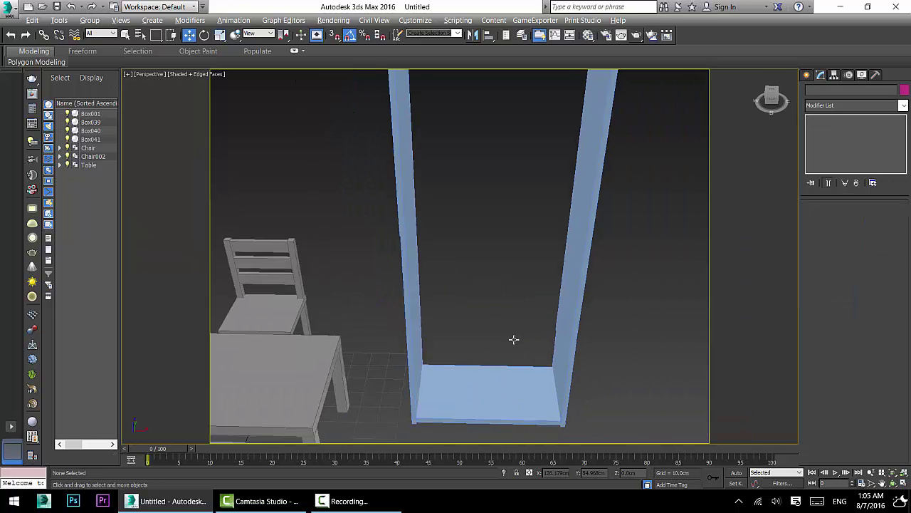
pyautogui.scroll(-5, 514, 340)
pyautogui.click(507, 397)
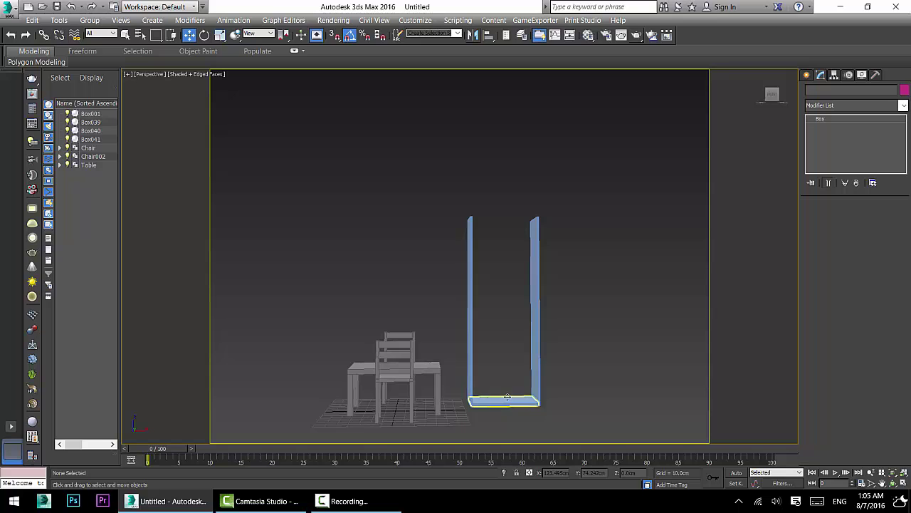
pyautogui.scroll(5, 507, 399)
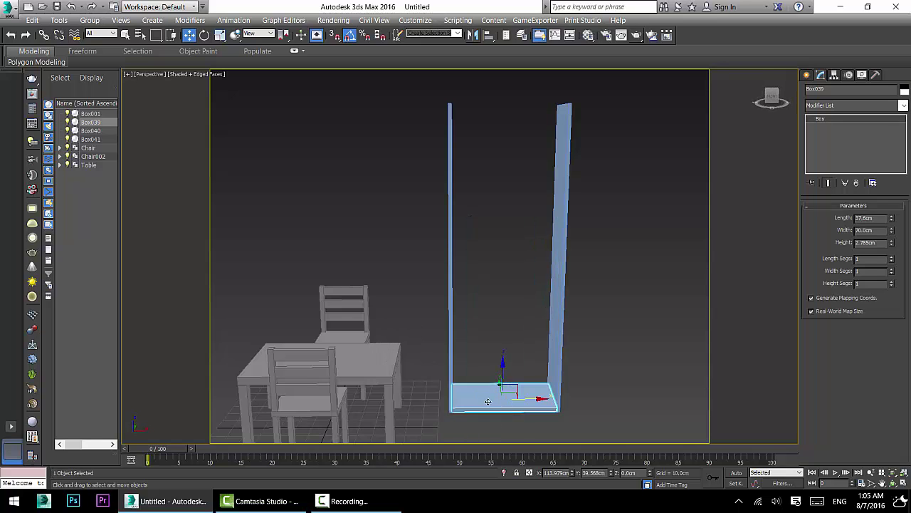
pyautogui.moveTo(503, 367); pyautogui.dragTo(506, 97)
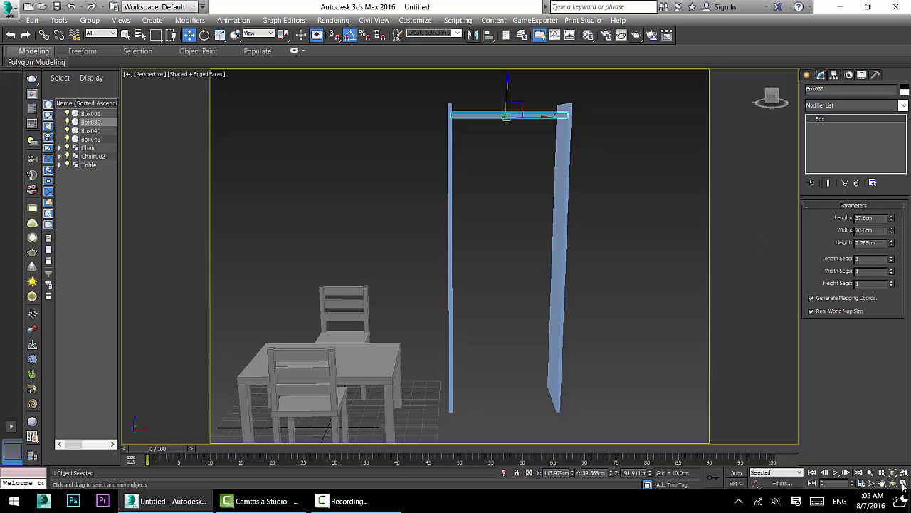
# Align the raised box flush with the upper ends of the upright panels in the front view, at about Z 197 cm.
pyautogui.click(904, 483)
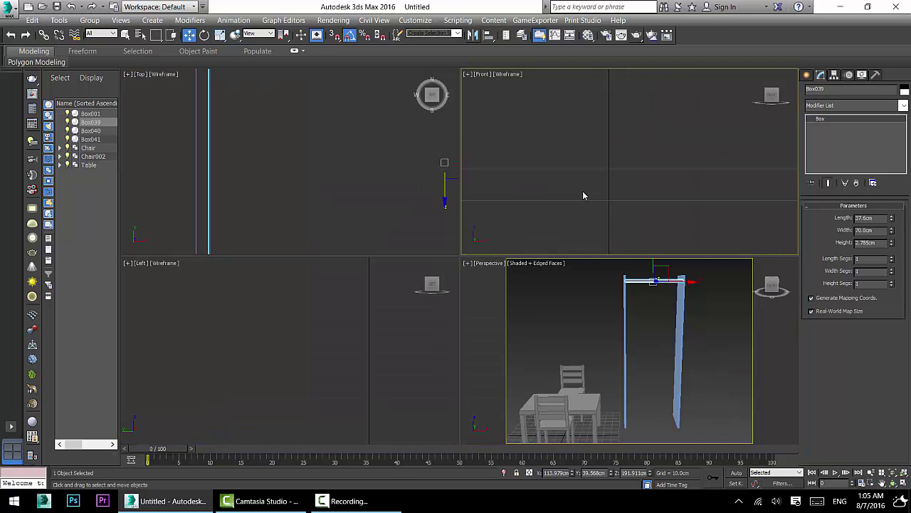
pyautogui.scroll(10, 620, 153)
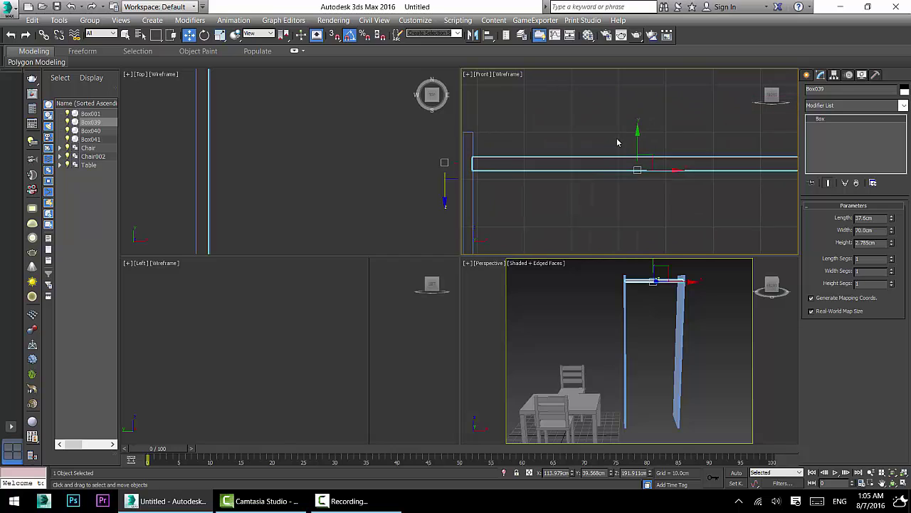
pyautogui.moveTo(630, 131); pyautogui.dragTo(636, 117)
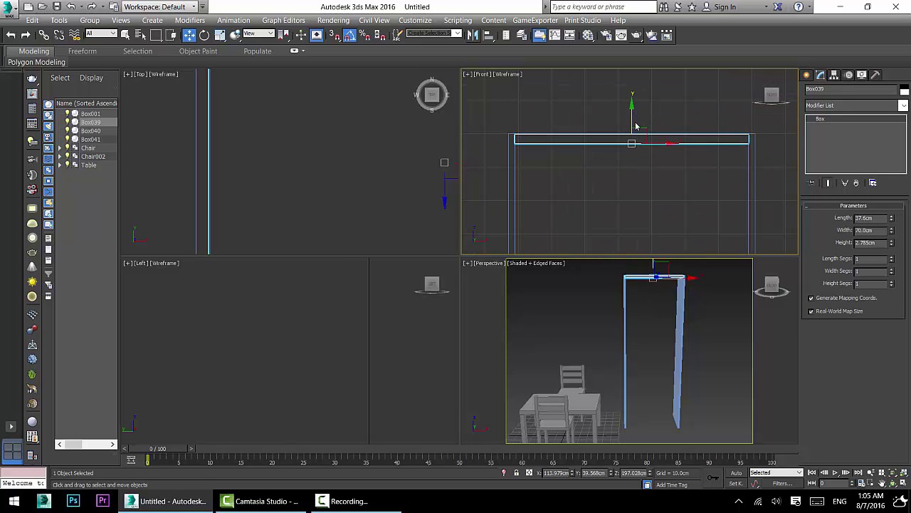
pyautogui.scroll(-5, 638, 116)
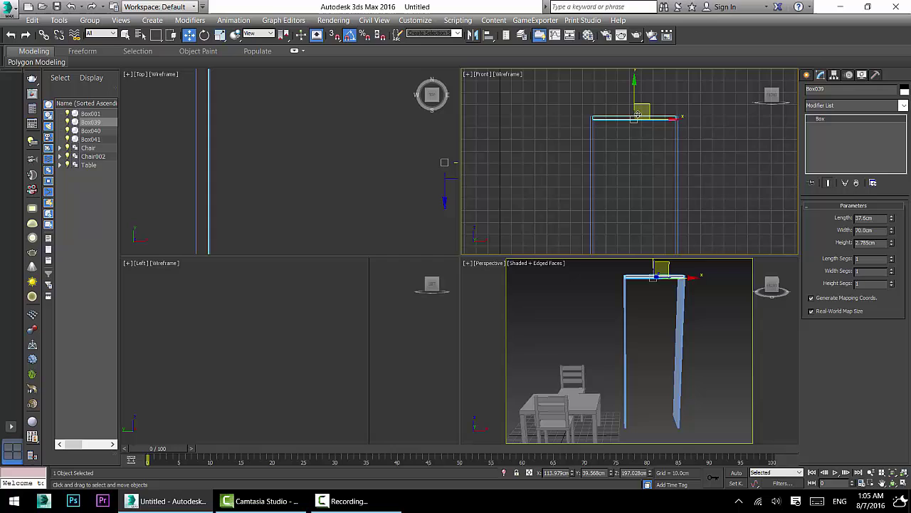
pyautogui.rightClick(669, 360)
pyautogui.click(903, 483)
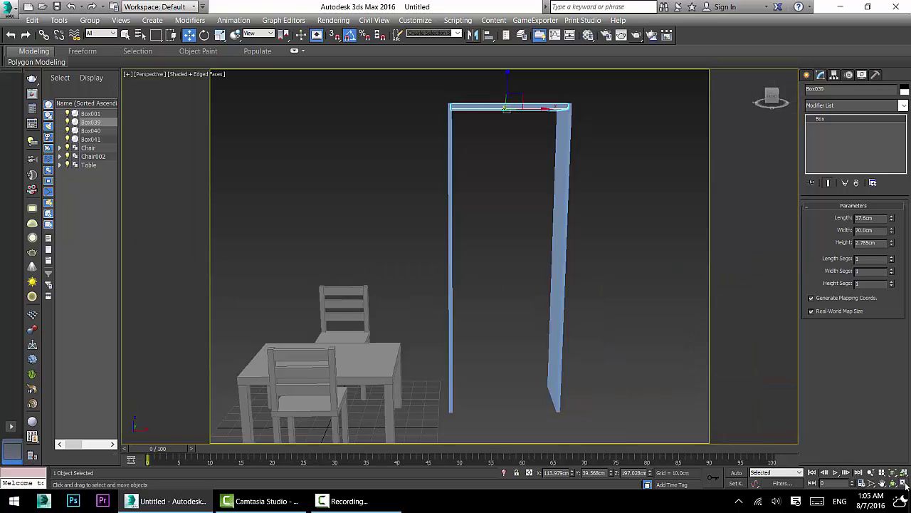
pyautogui.keyDown('alt'); pyautogui.moveTo(521, 111); pyautogui.dragTo(534, 116, button='middle'); pyautogui.keyUp('alt')
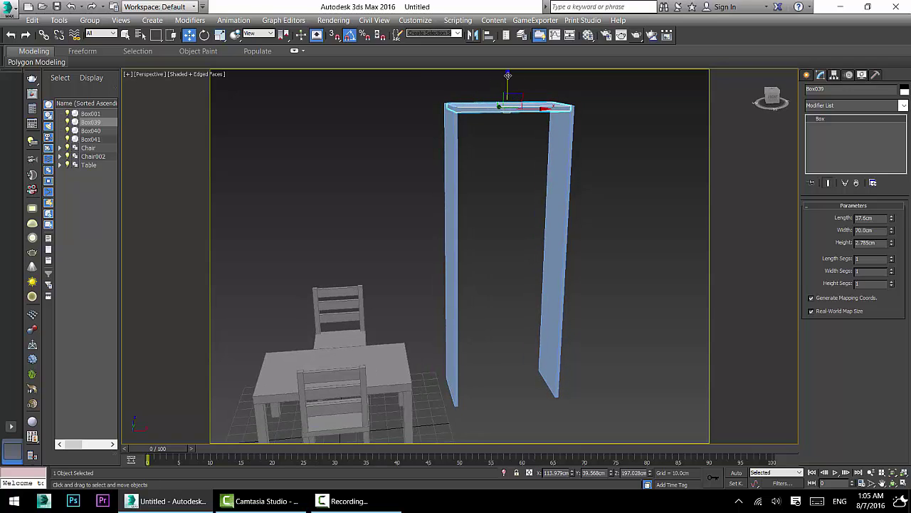
pyautogui.keyDown('shift'); pyautogui.moveTo(507, 86); pyautogui.dragTo(524, 141); pyautogui.keyUp('shift')
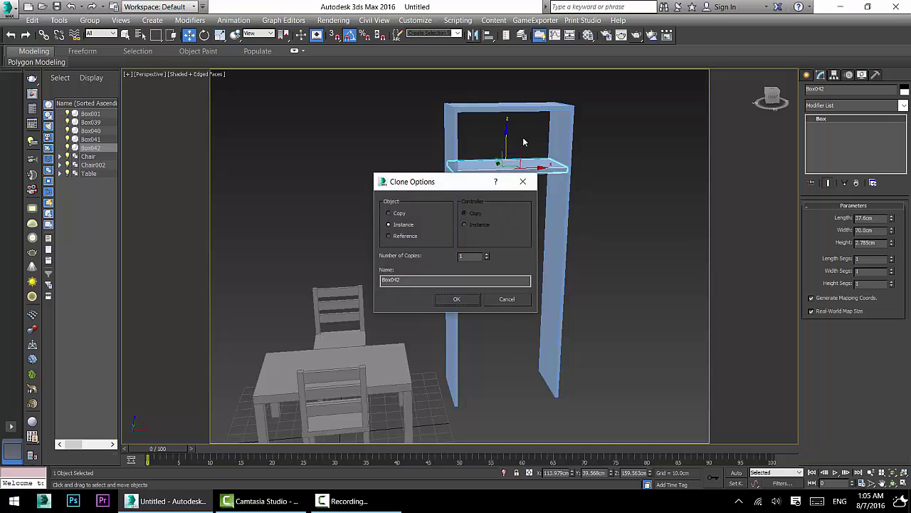
pyautogui.click(492, 301)
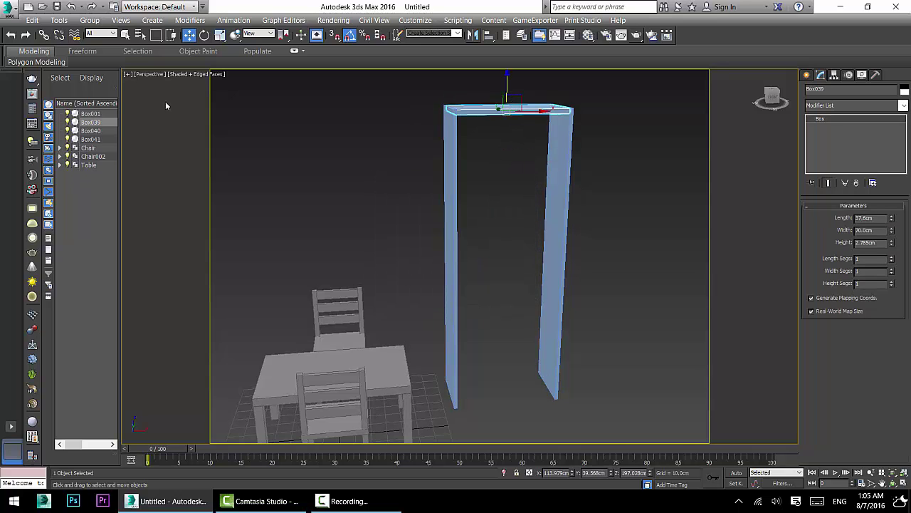
# Start an Array of the top shelf board as instances with the live preview enabled.
pyautogui.click(59, 20)
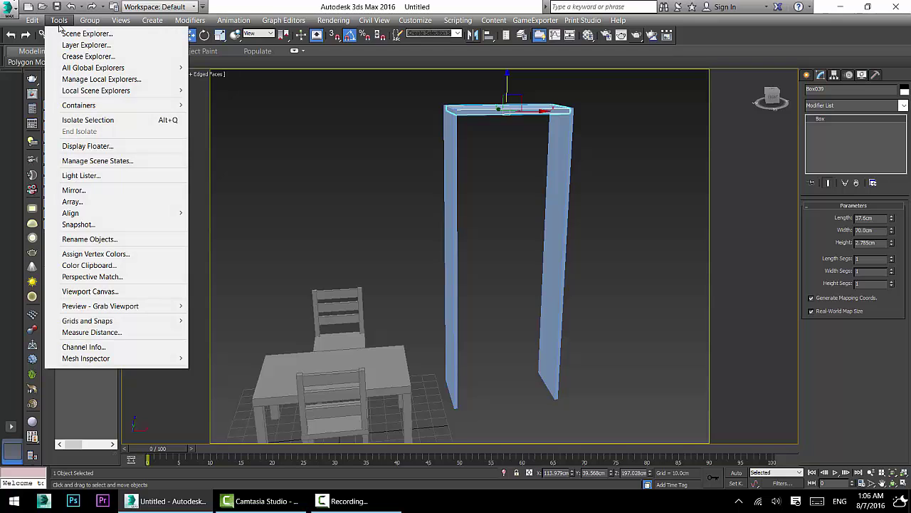
pyautogui.click(69, 205)
pyautogui.moveTo(482, 149); pyautogui.dragTo(251, 60)
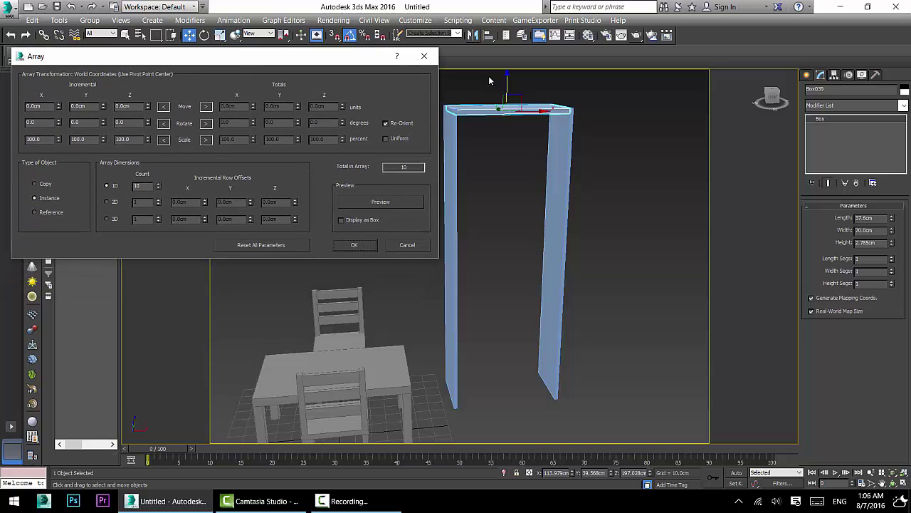
pyautogui.click(363, 202)
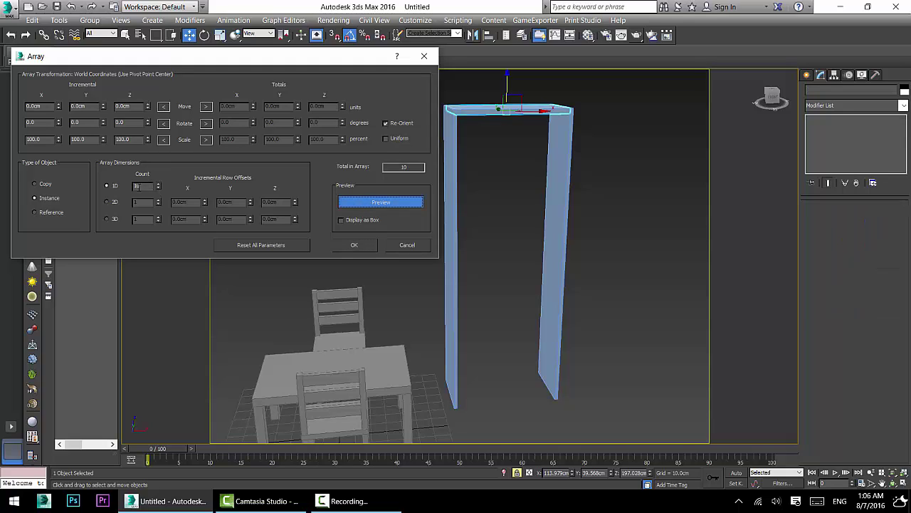
# Try the shelf board array with a count of 6 and a Z move increment of -35 cm.
pyautogui.write('5')
pyautogui.moveTo(148, 106); pyautogui.dragTo(161, 128)
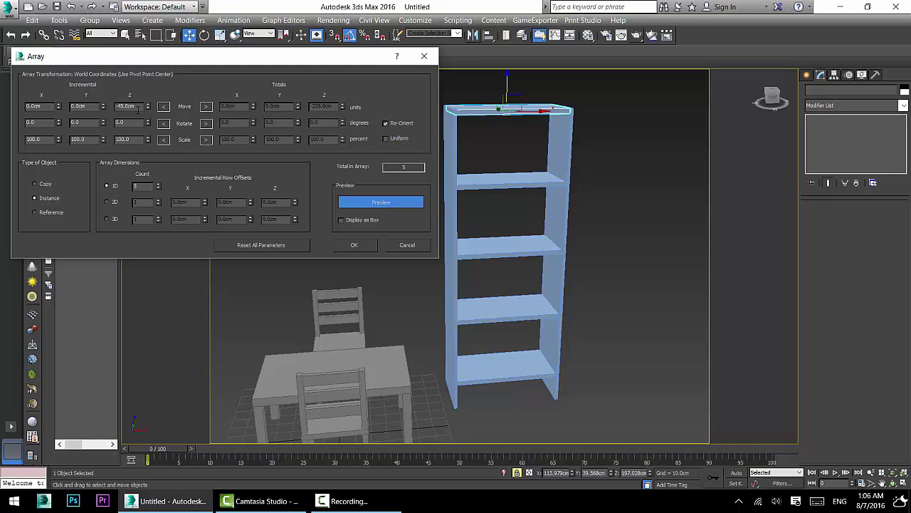
pyautogui.moveTo(150, 108); pyautogui.dragTo(161, 108)
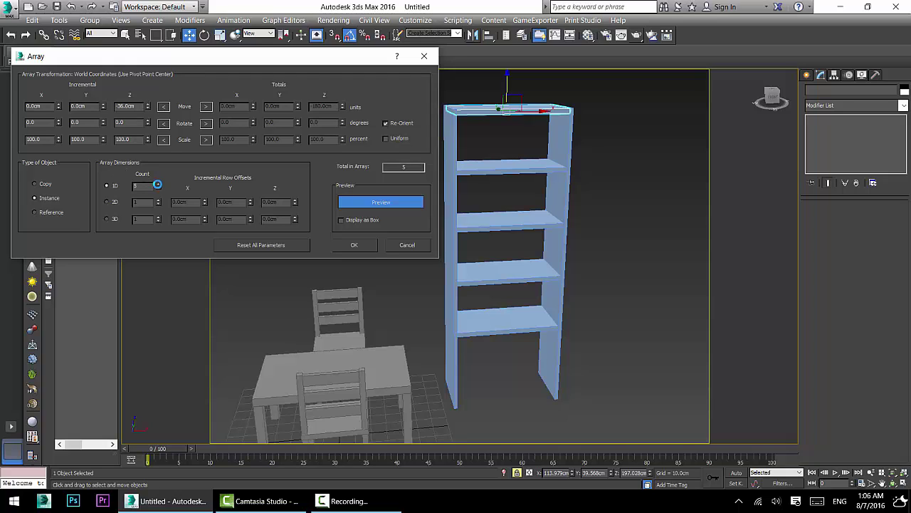
pyautogui.click(158, 183)
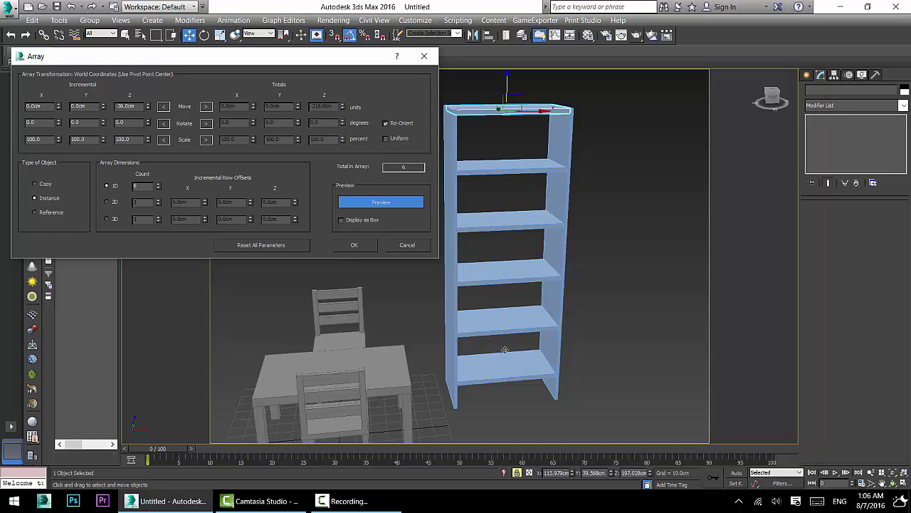
pyautogui.click(148, 105)
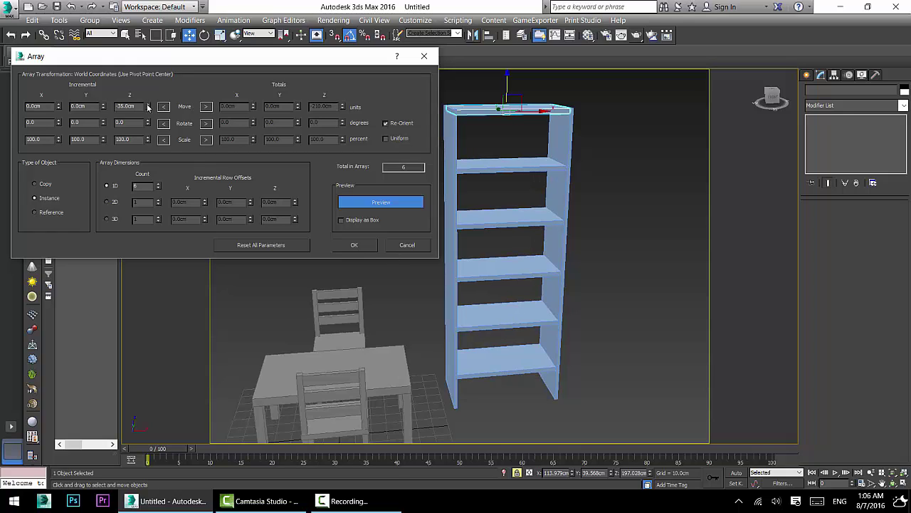
# Try the shelf array with 6 boards at a Z increment of -39 cm and with 5 boards at -43 cm.
pyautogui.click(158, 183)
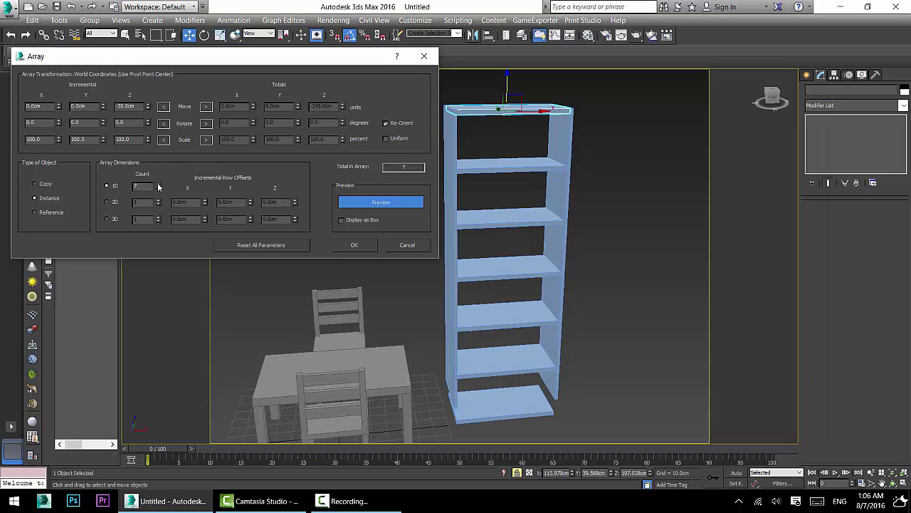
pyautogui.moveTo(149, 106); pyautogui.dragTo(152, 113)
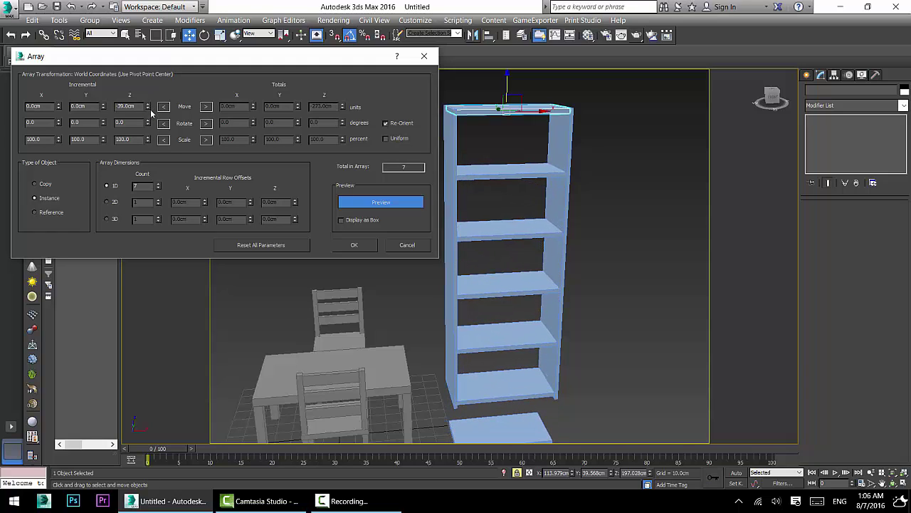
pyautogui.click(158, 189)
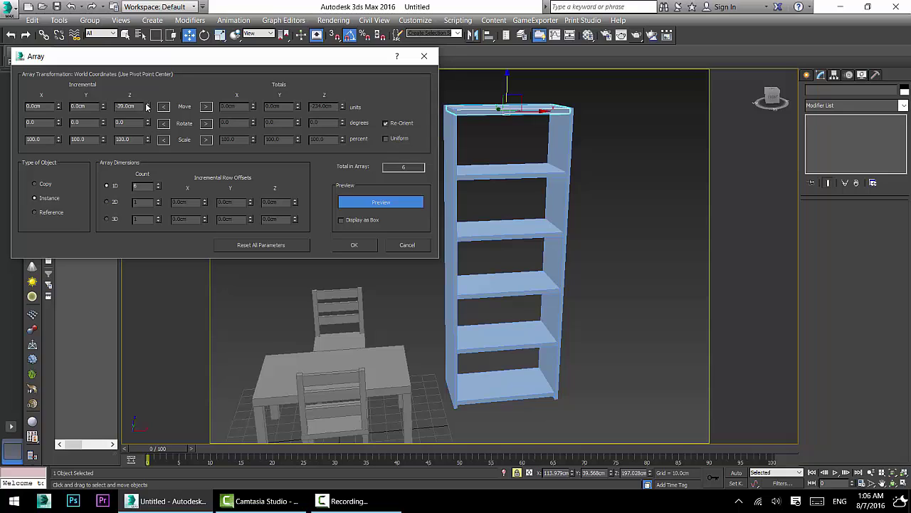
pyautogui.click(148, 105)
pyautogui.click(148, 109)
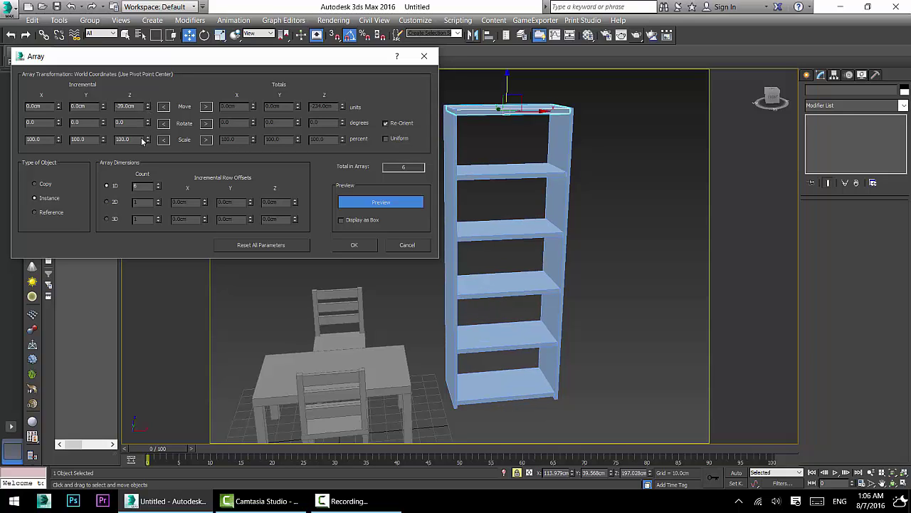
pyautogui.click(158, 190)
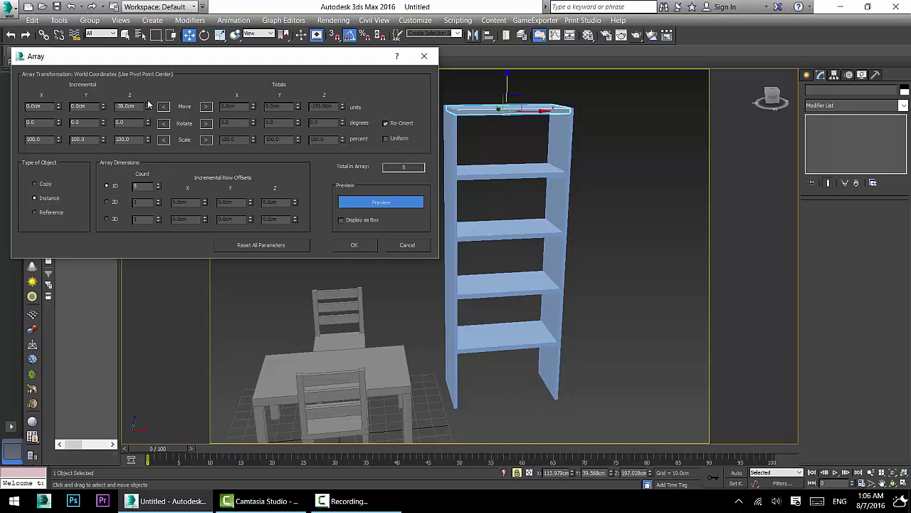
pyautogui.moveTo(148, 105); pyautogui.dragTo(156, 175)
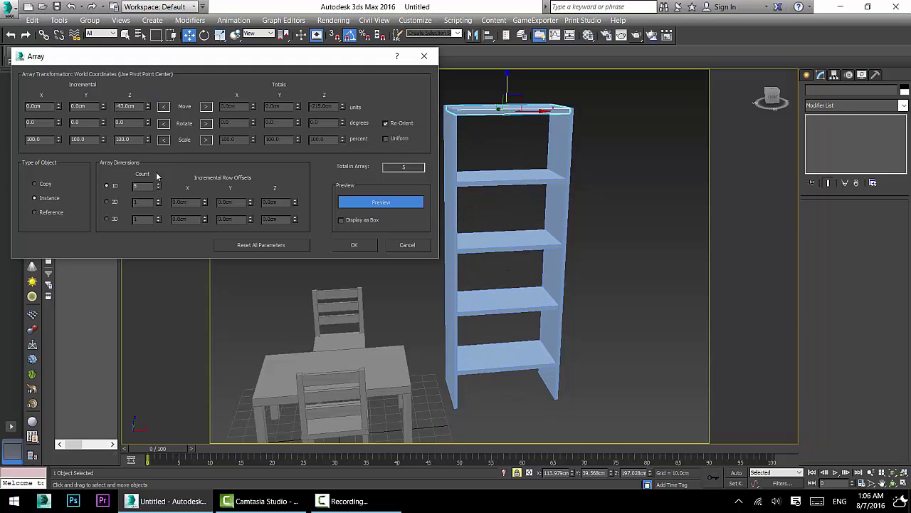
# Set the shelf array to 7 boards with a Z move increment of -33 cm and create it.
pyautogui.click(159, 184)
pyautogui.click(159, 185)
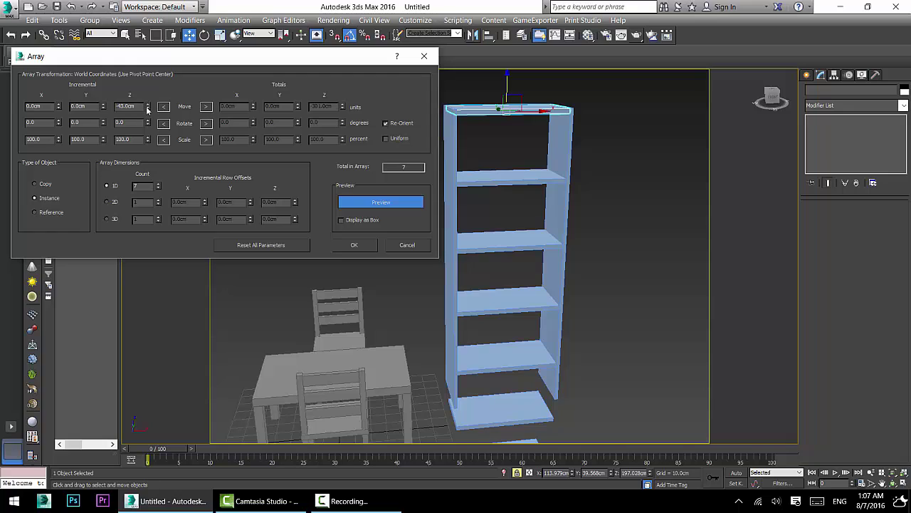
pyautogui.click(147, 109)
pyautogui.moveTo(147, 109); pyautogui.dragTo(145, 106)
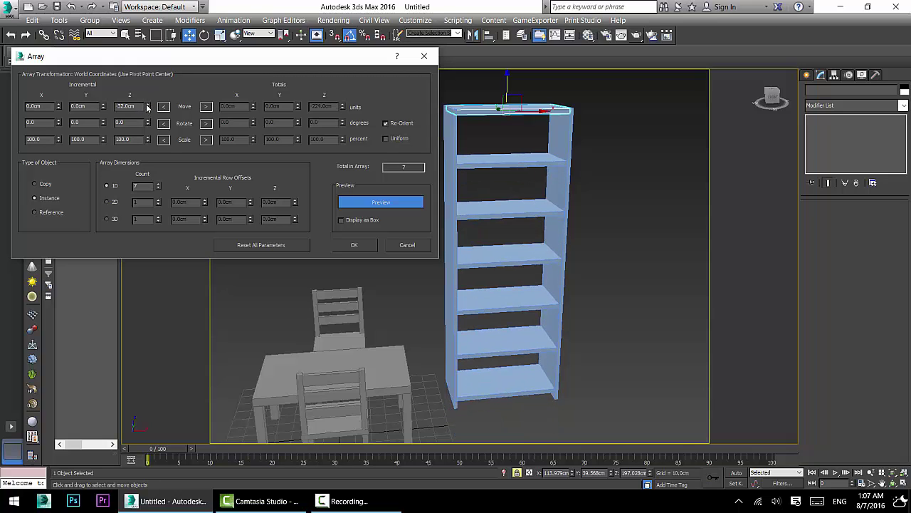
pyautogui.click(148, 105)
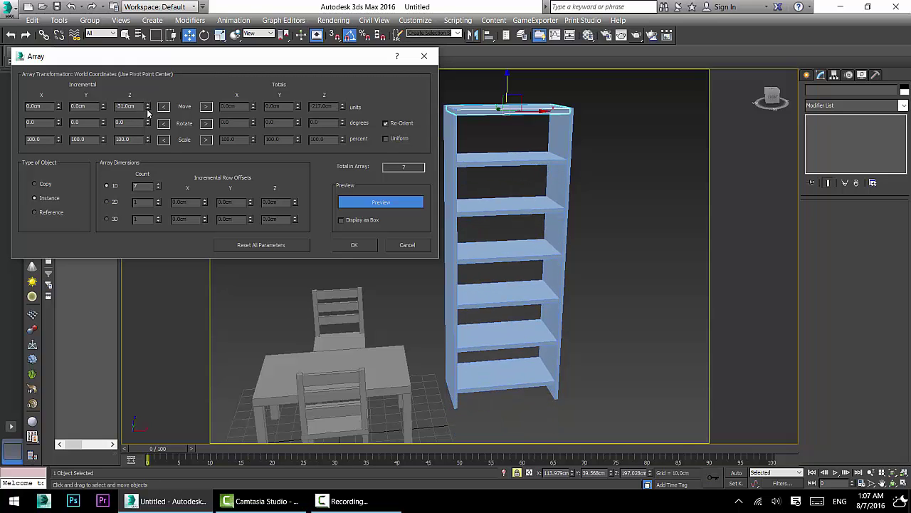
pyautogui.click(148, 109)
pyautogui.click(148, 109)
pyautogui.click(149, 109)
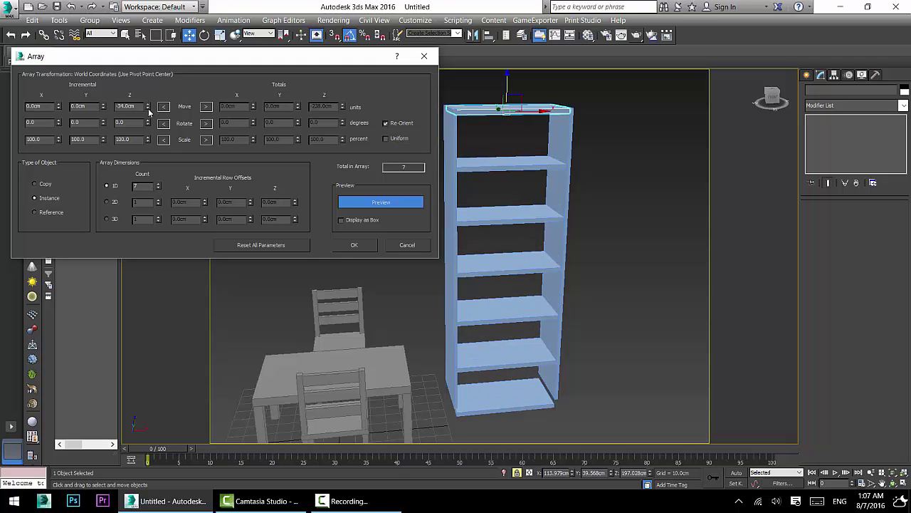
pyautogui.click(148, 106)
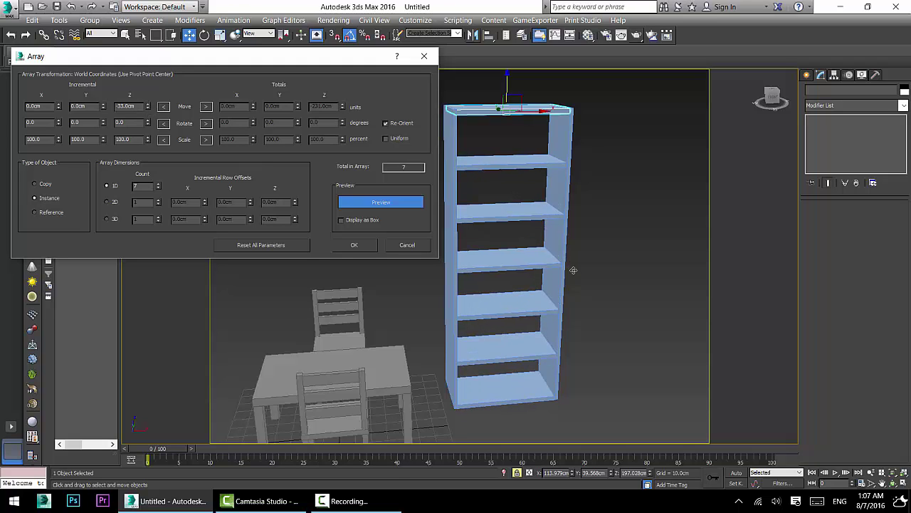
pyautogui.keyDown('alt'); pyautogui.moveTo(573, 270); pyautogui.dragTo(555, 282, button='middle'); pyautogui.keyUp('alt')
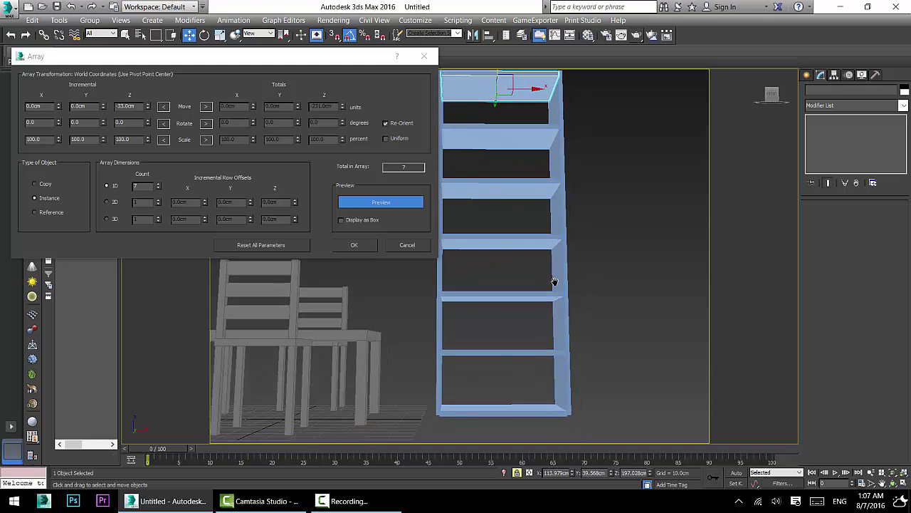
pyautogui.click(354, 245)
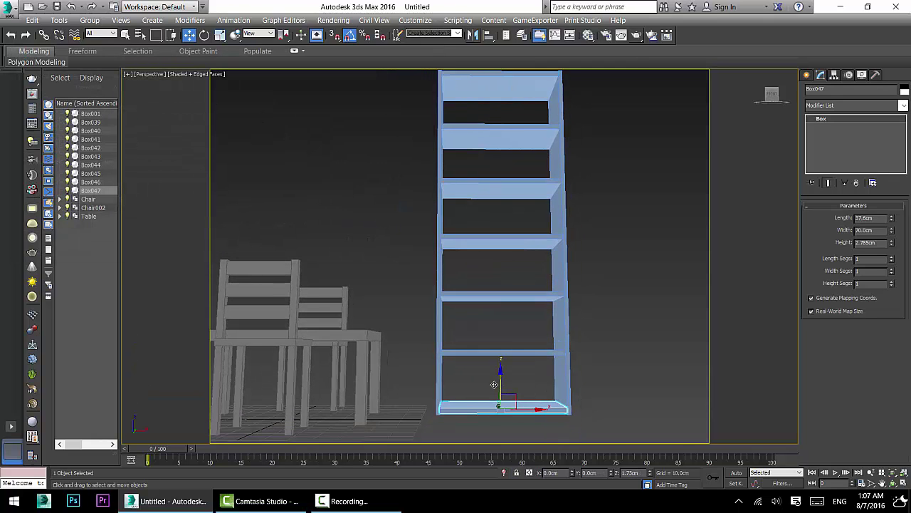
# Draw a plane about 199 cm long and 73 cm wide over the whole shelf unit in the front view and open its parameters for editing.
pyautogui.scroll(-3, 499, 366)
pyautogui.keyDown('alt'); pyautogui.moveTo(503, 349); pyautogui.dragTo(511, 376, button='middle'); pyautogui.keyUp('alt')
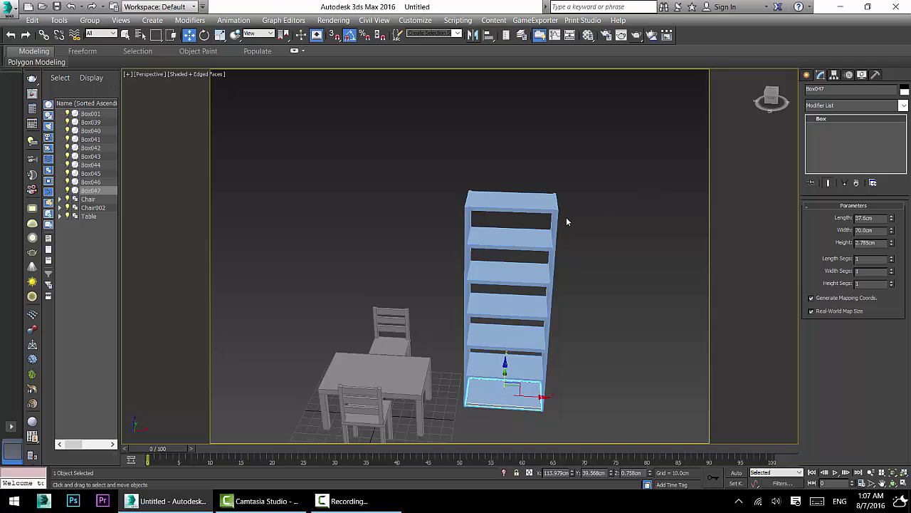
pyautogui.click(902, 483)
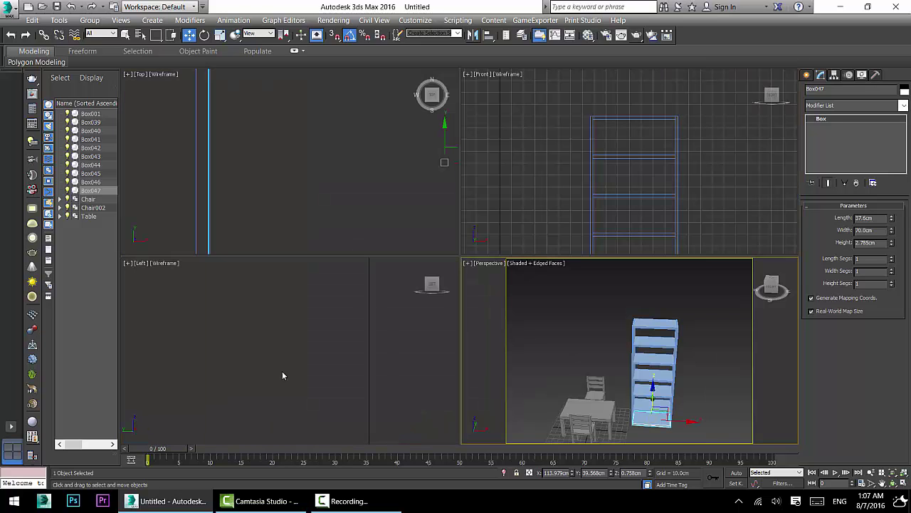
pyautogui.rightClick(305, 366)
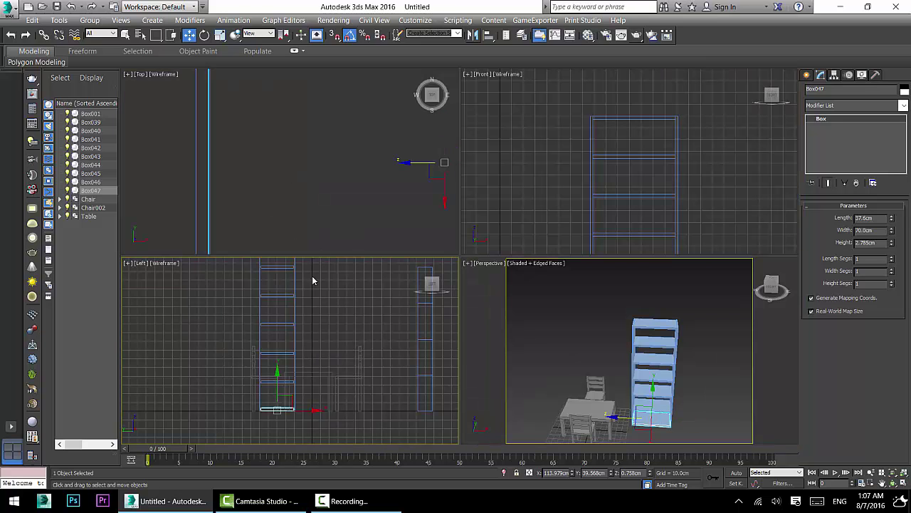
pyautogui.moveTo(648, 189); pyautogui.dragTo(623, 136, button='middle')
pyautogui.scroll(-2, 622, 135)
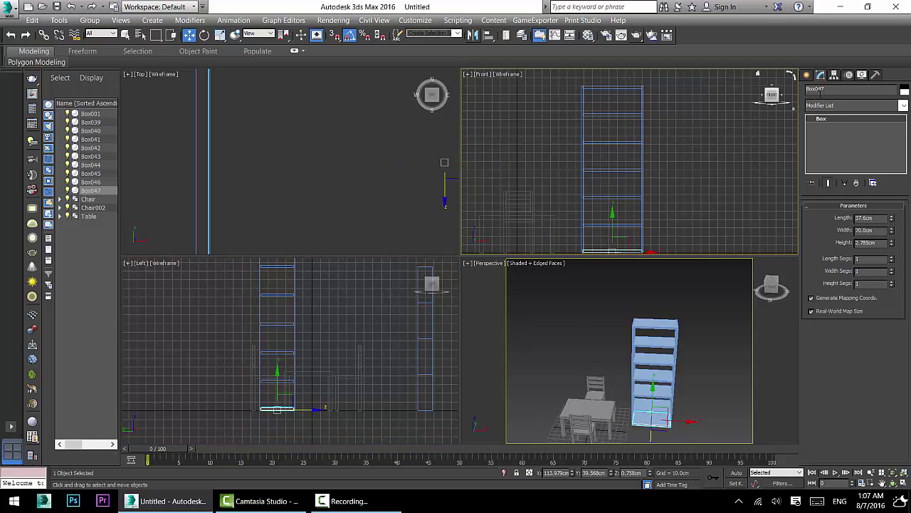
pyautogui.click(807, 75)
pyautogui.click(902, 483)
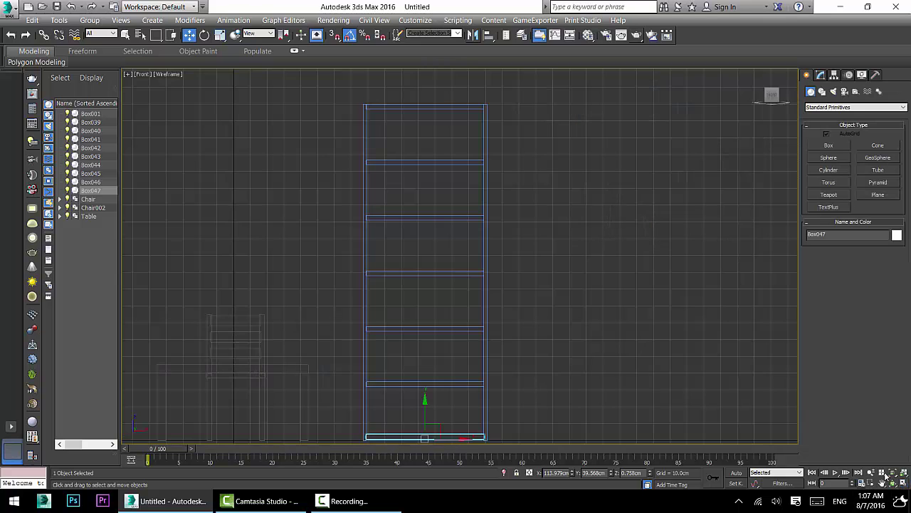
pyautogui.moveTo(366, 224); pyautogui.dragTo(386, 206, button='middle')
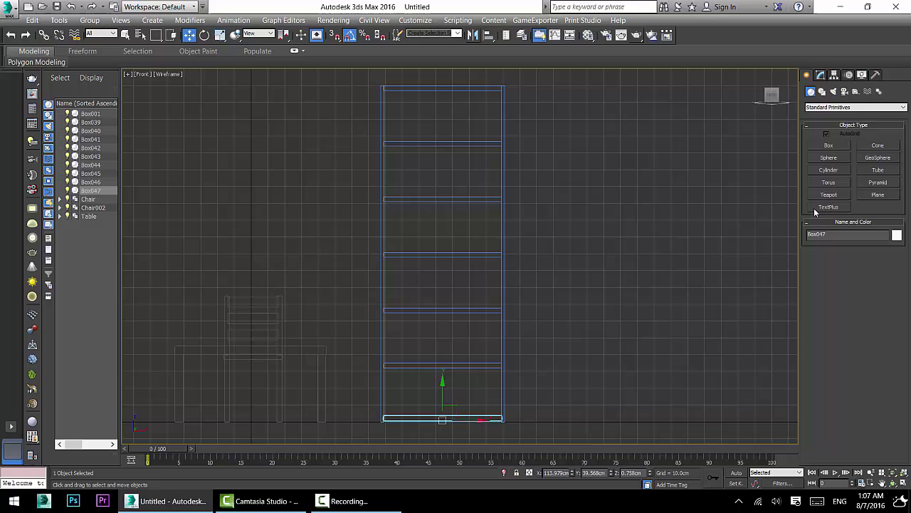
pyautogui.click(883, 196)
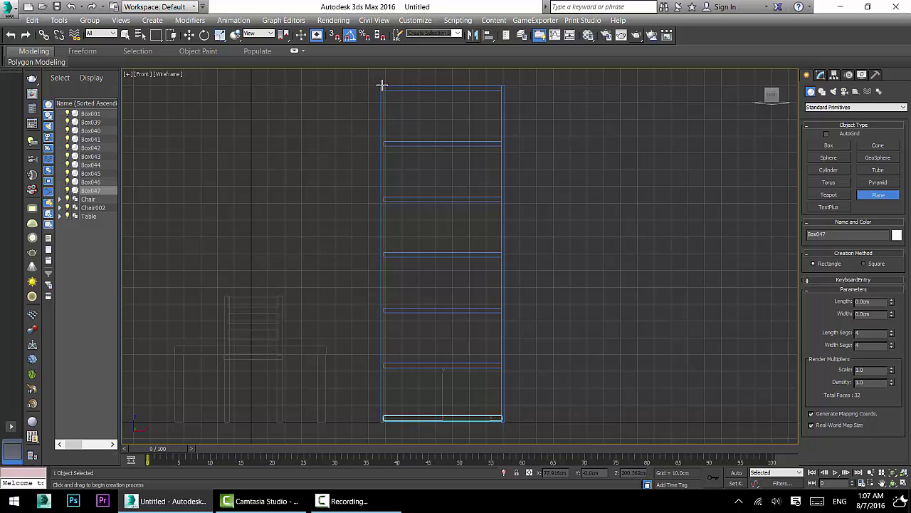
pyautogui.moveTo(382, 85); pyautogui.dragTo(504, 420)
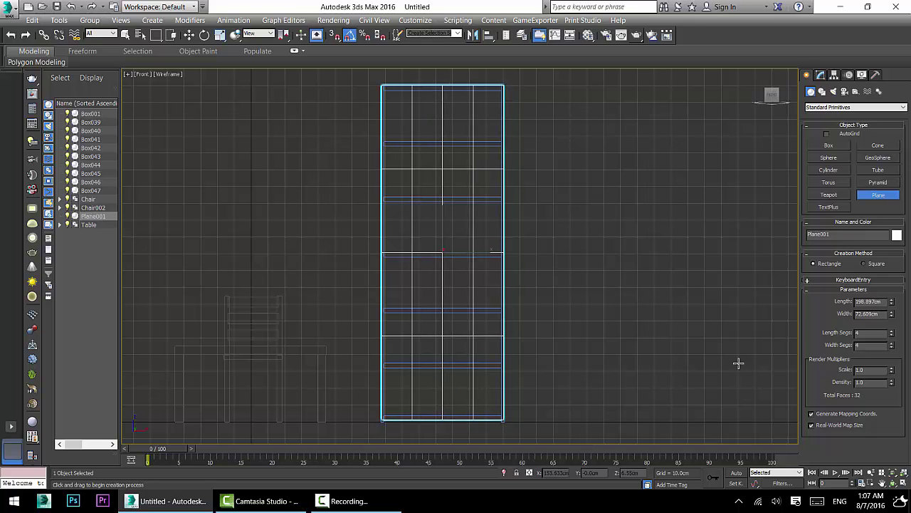
pyautogui.click(821, 76)
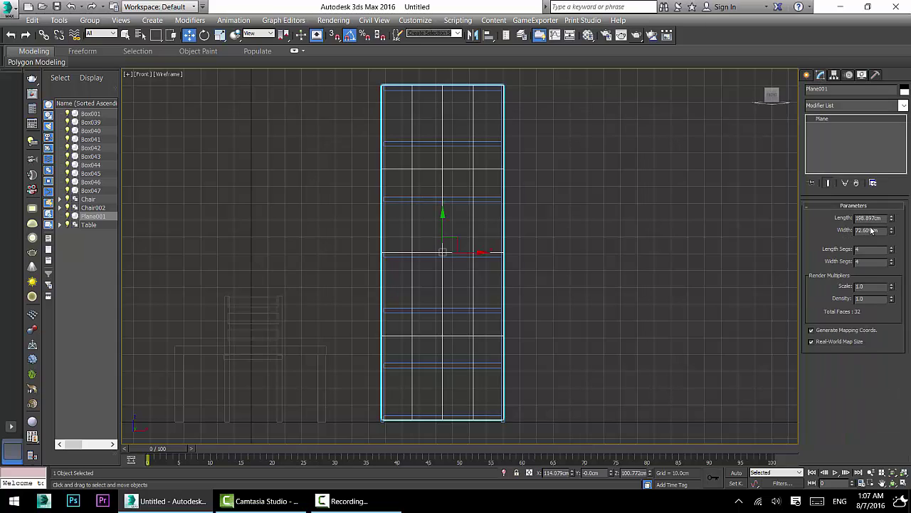
# Set the plane's length to 200 cm and its width to 72 cm.
pyautogui.write('200')
pyautogui.press('Return')
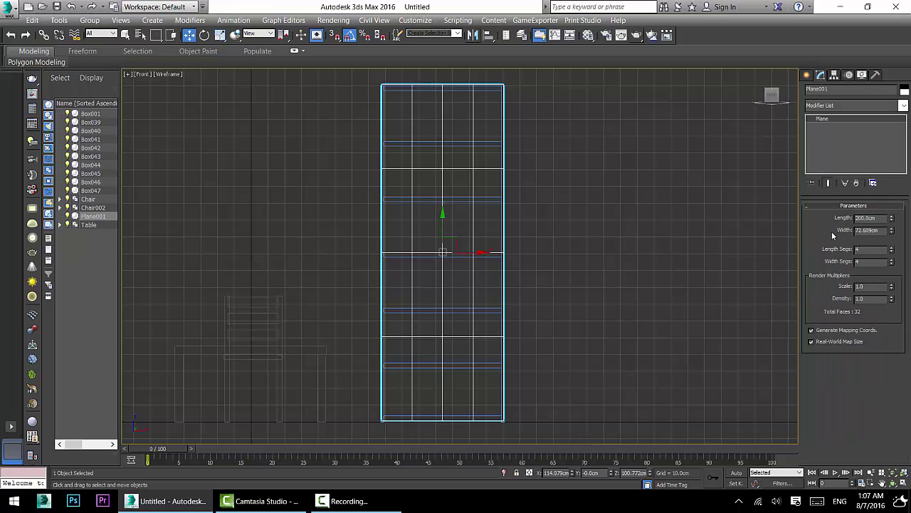
pyautogui.doubleClick(858, 230)
pyautogui.press('Return')
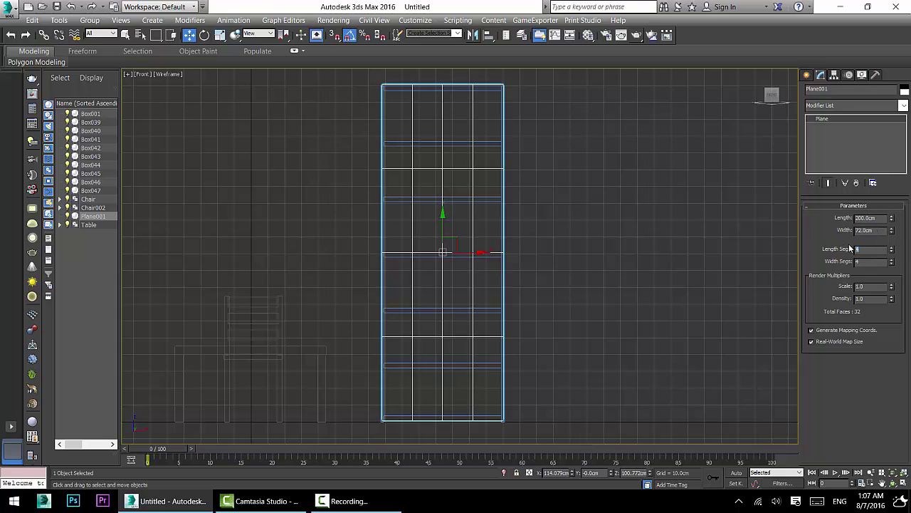
# Reduce the plane to 1 length segment and 1 width segment.
pyautogui.write('1')
pyautogui.press('Tab')
pyautogui.write('1')
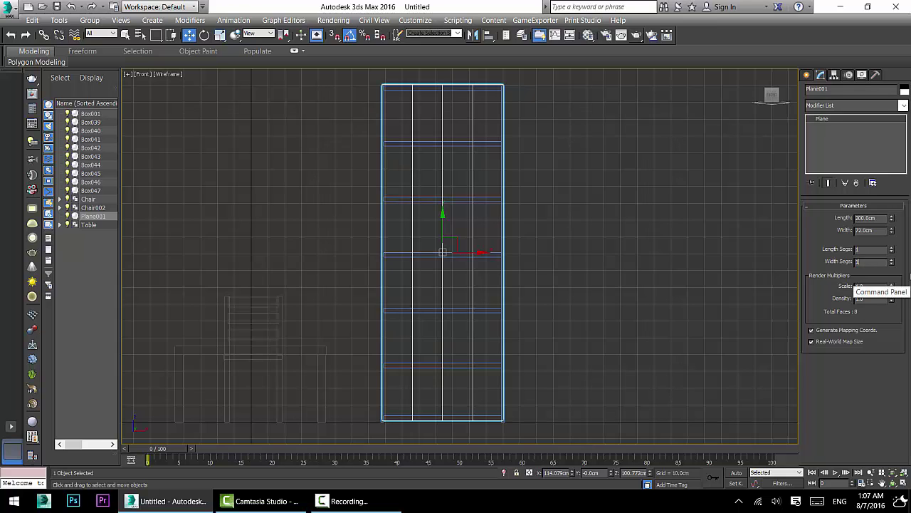
pyautogui.press('Tab')
# Lower the plane slightly to about Z 100.3 cm to line it up with the bookcase in the front view.
pyautogui.scroll(2, 413, 210)
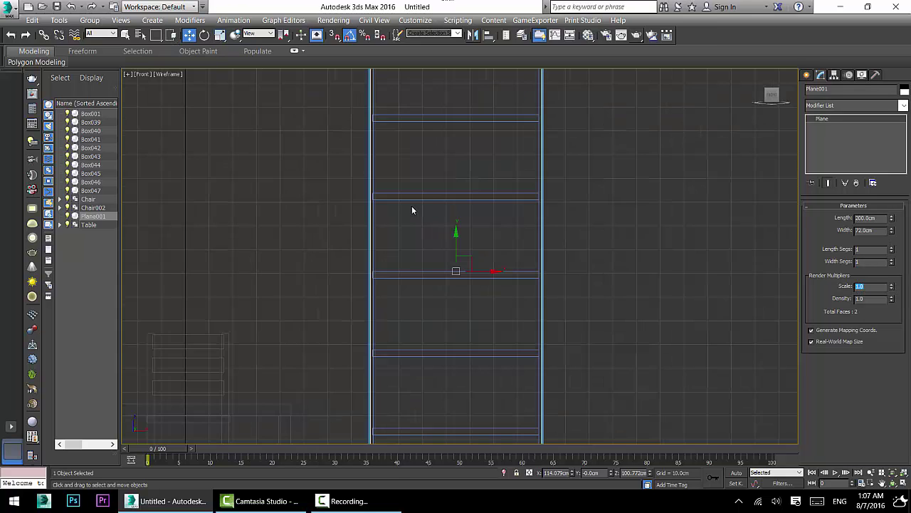
pyautogui.moveTo(437, 232); pyautogui.dragTo(437, 127, button='middle')
pyautogui.scroll(-2, 446, 263)
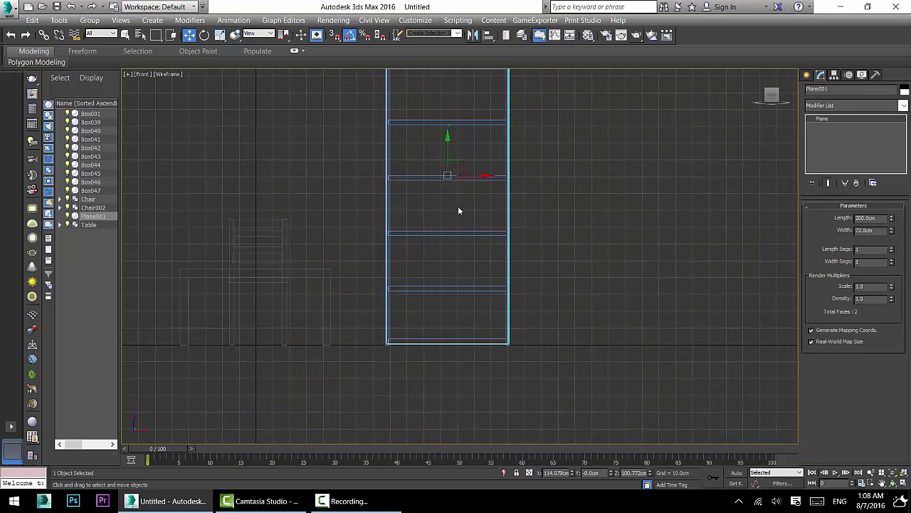
pyautogui.scroll(2, 458, 206)
pyautogui.moveTo(441, 136); pyautogui.dragTo(448, 137)
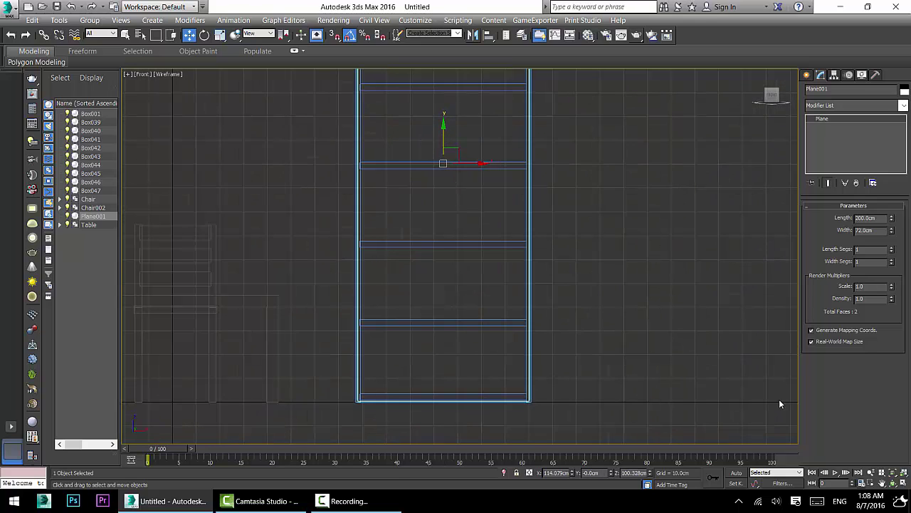
# Move the plane along Y in the perspective view from the bookcase's front to its back, at about Y 60 cm.
pyautogui.click(902, 484)
pyautogui.rightClick(597, 390)
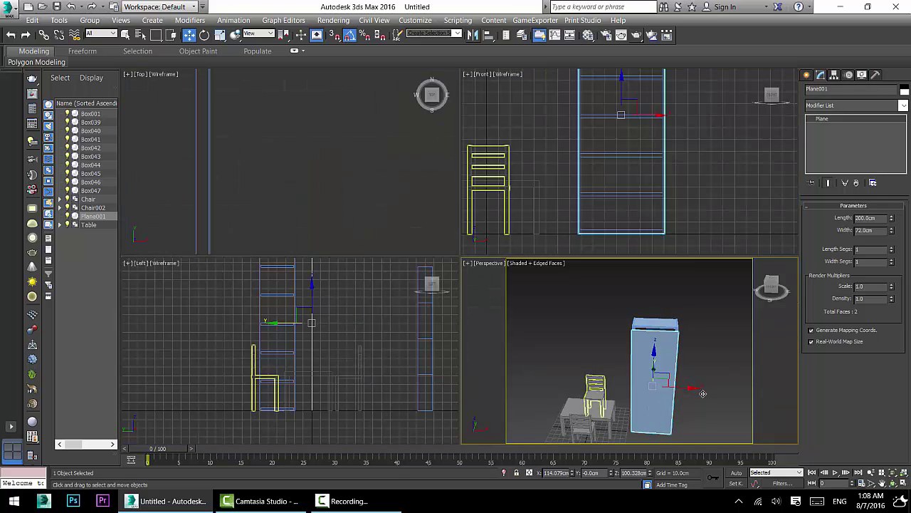
pyautogui.click(903, 485)
pyautogui.keyDown('alt'); pyautogui.moveTo(441, 270); pyautogui.dragTo(470, 247, button='middle'); pyautogui.keyUp('alt')
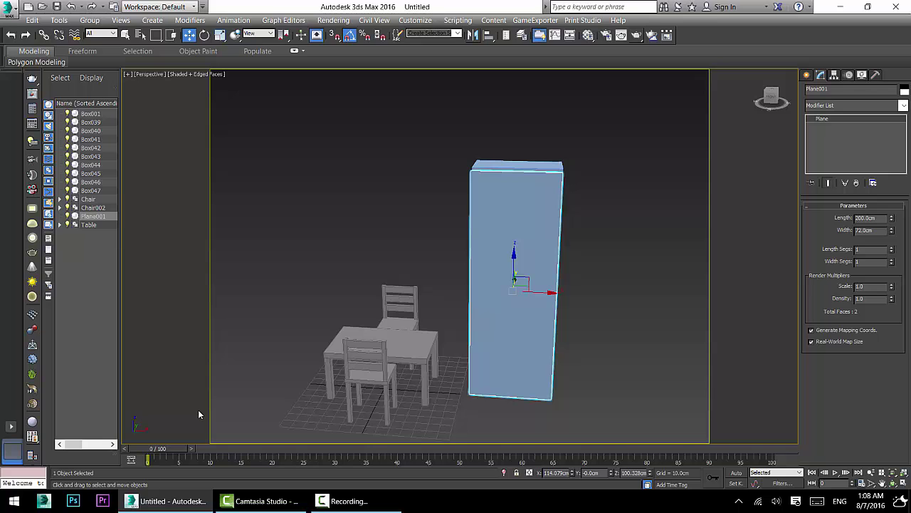
pyautogui.moveTo(498, 305)
pyautogui.keyDown('alt'); pyautogui.mouseDown(button='middle')
pyautogui.moveTo(366, 316)
pyautogui.moveTo(576, 289)
pyautogui.moveTo(563, 329)
pyautogui.moveTo(481, 296)
pyautogui.moveTo(491, 304)
pyautogui.mouseUp(button='middle'); pyautogui.keyUp('alt')
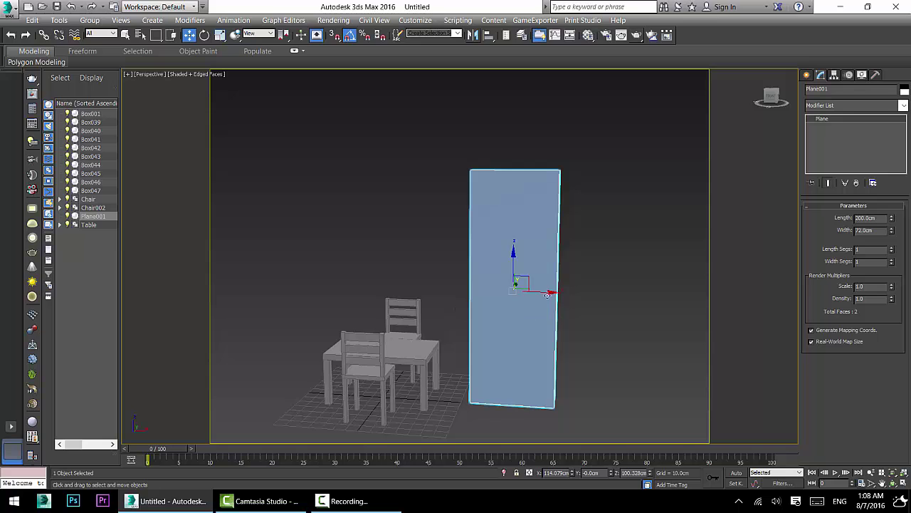
pyautogui.keyDown('alt'); pyautogui.moveTo(456, 306); pyautogui.dragTo(491, 309, button='middle'); pyautogui.keyUp('alt')
pyautogui.moveTo(603, 240); pyautogui.dragTo(504, 257, button='middle')
pyautogui.moveTo(479, 293); pyautogui.dragTo(525, 284)
# Nudge the plane about -1.28 cm along Y so it sits against the back of the bookcase.
pyautogui.keyDown('alt'); pyautogui.moveTo(525, 284); pyautogui.dragTo(534, 334, button='middle'); pyautogui.keyUp('alt')
pyautogui.scroll(4, 528, 294)
pyautogui.scroll(-3, 531, 349)
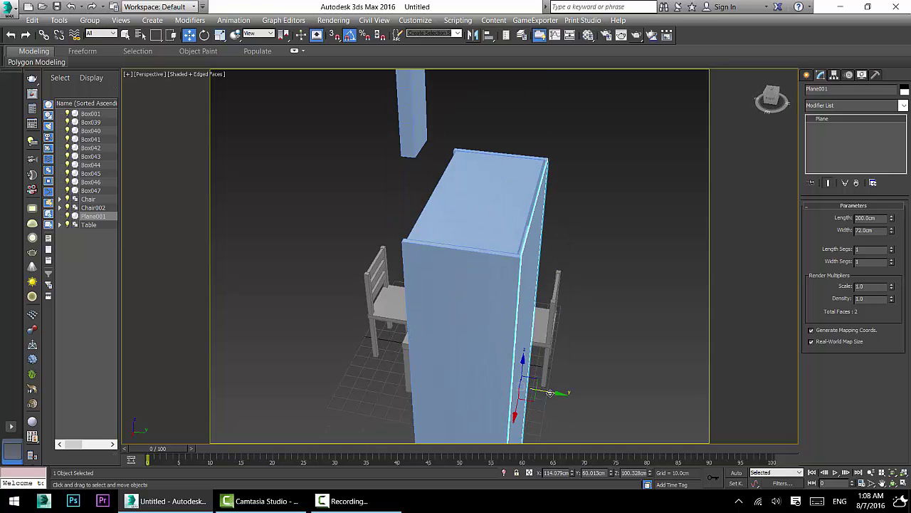
pyautogui.moveTo(550, 392); pyautogui.dragTo(547, 393)
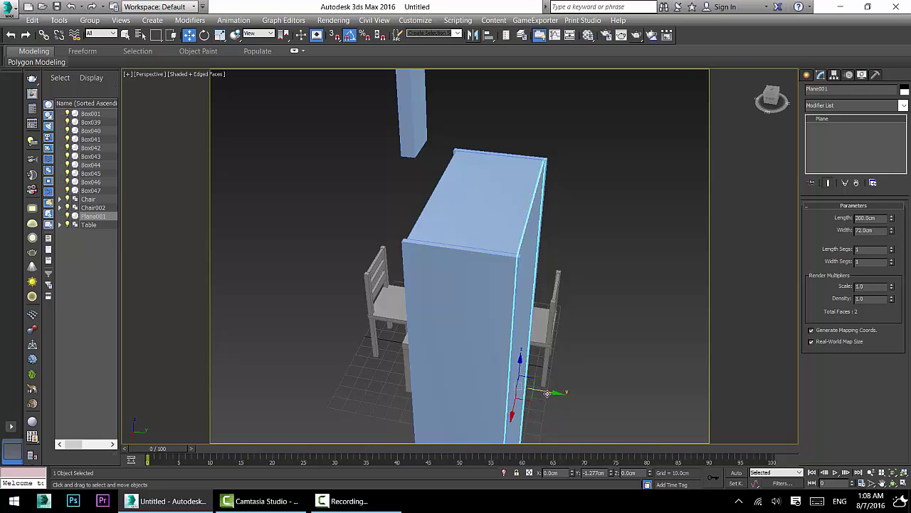
pyautogui.keyDown('alt'); pyautogui.moveTo(547, 393); pyautogui.dragTo(483, 230, button='middle'); pyautogui.keyUp('alt')
pyautogui.scroll(-3, 520, 311)
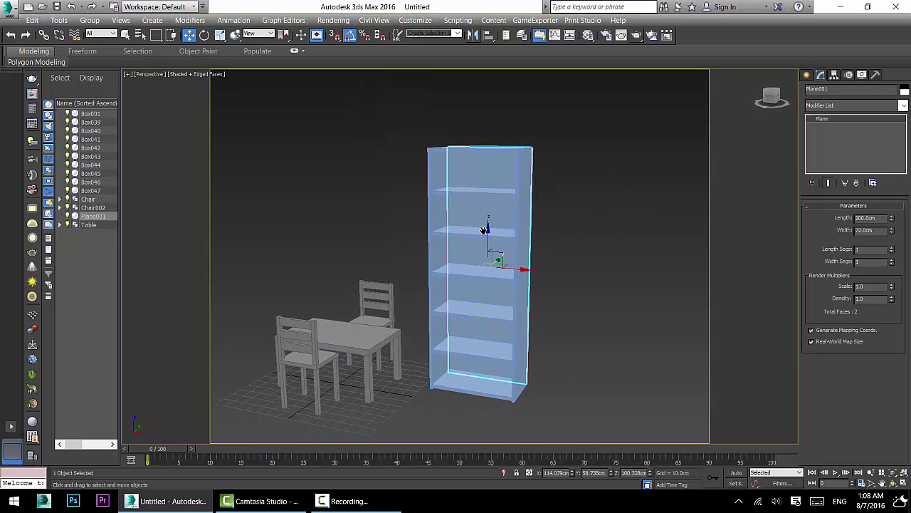
# Select all bookcase boxes together with the back plane and group them as Lib.
pyautogui.moveTo(411, 411); pyautogui.dragTo(413, 410)
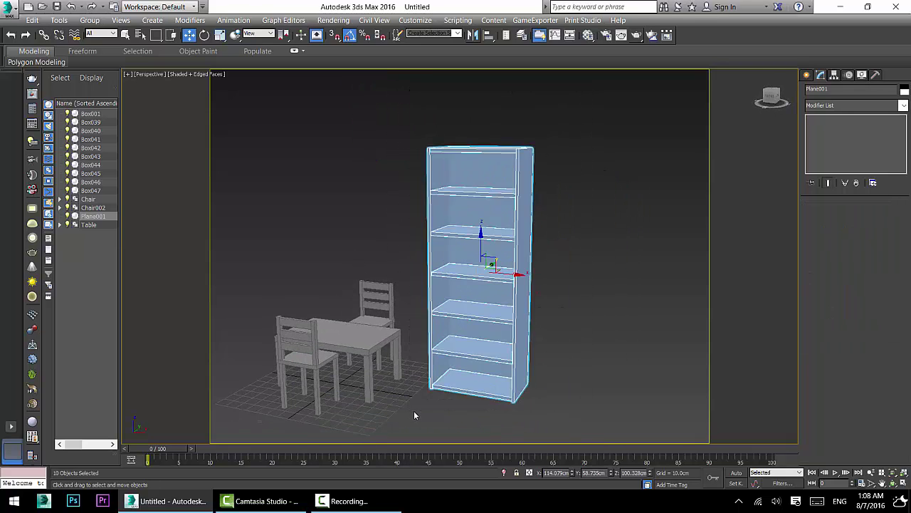
pyautogui.click(89, 20)
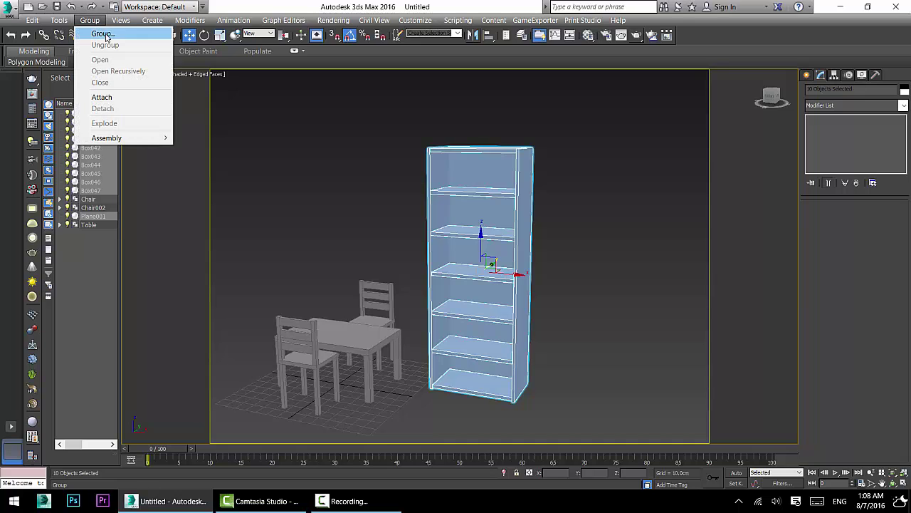
pyautogui.click(107, 34)
pyautogui.moveTo(457, 224); pyautogui.dragTo(513, 260)
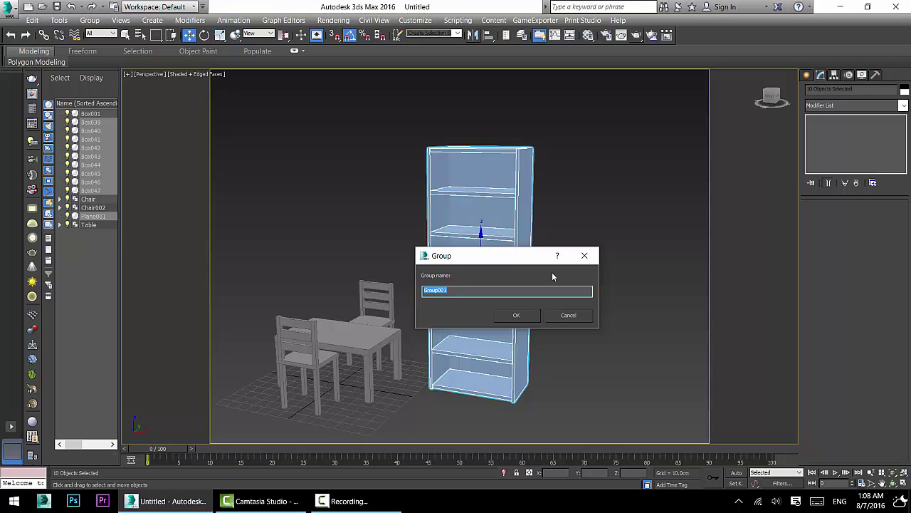
pyautogui.press('BackSpace')
pyautogui.write('Lib')
pyautogui.press('Return')
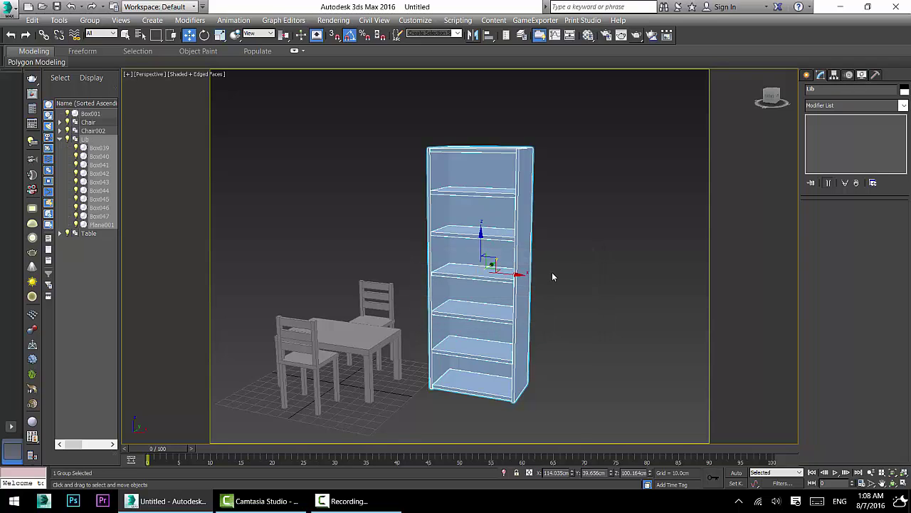
# Set the Lib group's object color to the gray basic color.
pyautogui.click(904, 91)
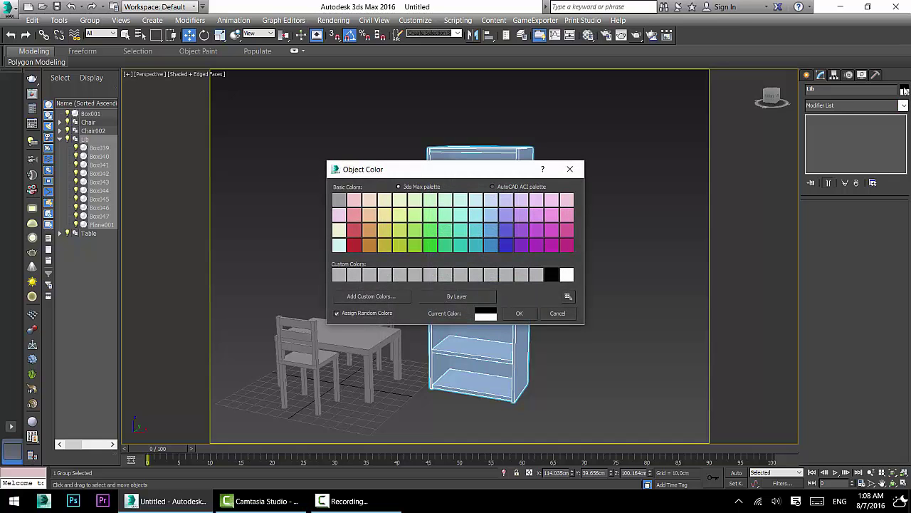
pyautogui.click(339, 203)
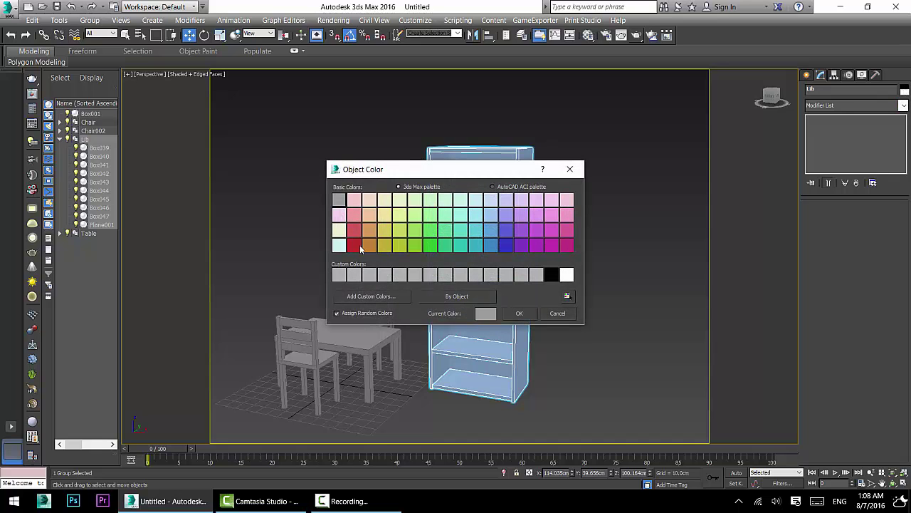
pyautogui.click(519, 313)
pyautogui.click(584, 276)
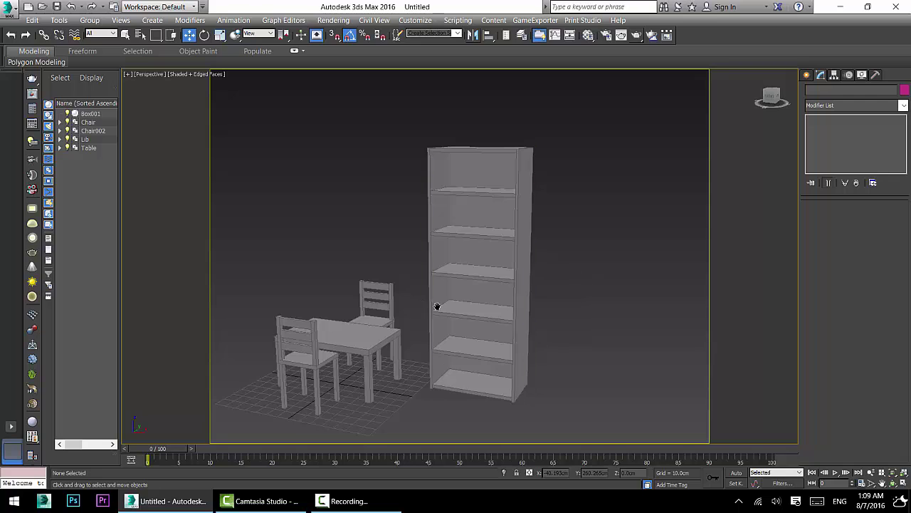
# Select the table, both chairs and the bookcase, and change their object color to the pale yellow basic color.
pyautogui.keyDown('alt'); pyautogui.moveTo(433, 306); pyautogui.dragTo(490, 317, button='middle'); pyautogui.keyUp('alt')
pyautogui.click(570, 281)
pyautogui.moveTo(573, 279); pyautogui.dragTo(545, 275, button='middle')
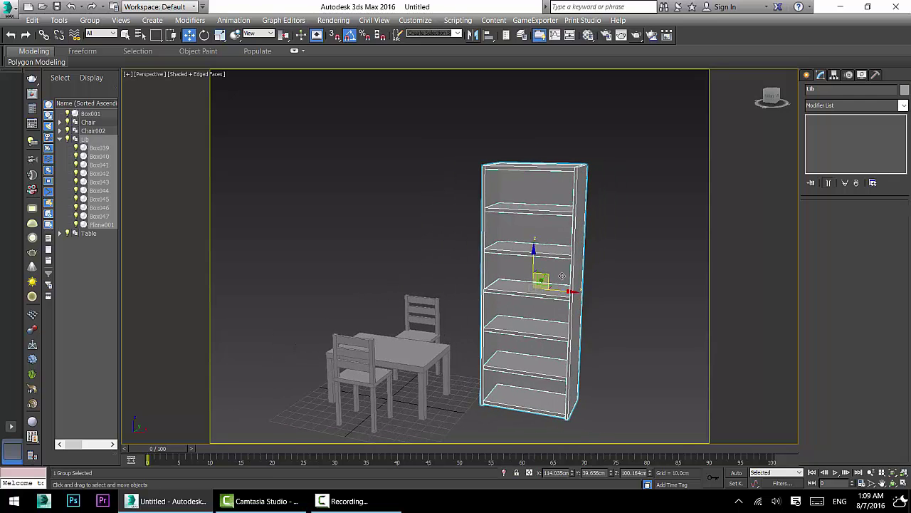
pyautogui.moveTo(294, 496); pyautogui.dragTo(261, 502)
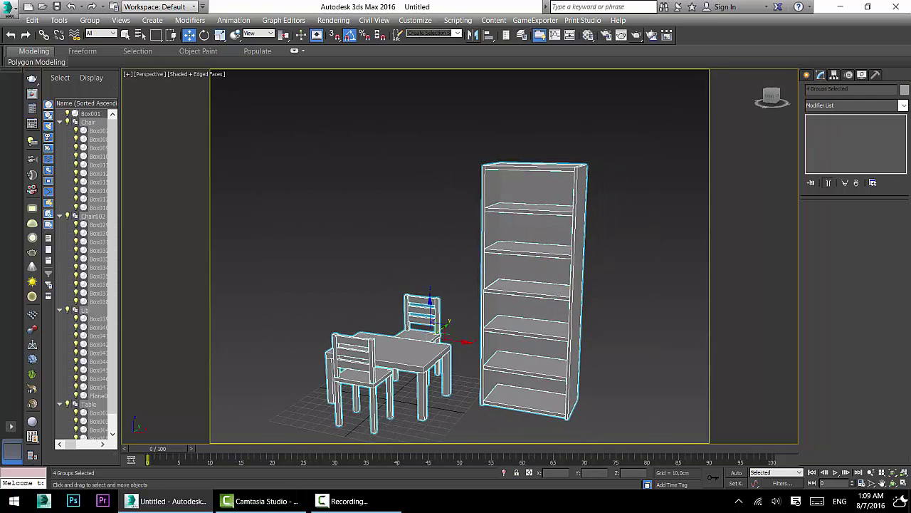
pyautogui.click(904, 91)
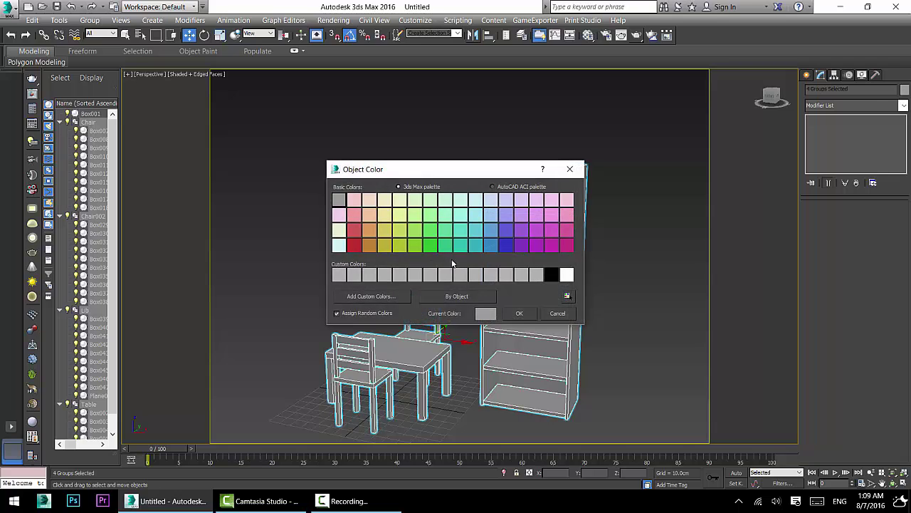
pyautogui.click(339, 231)
pyautogui.click(521, 314)
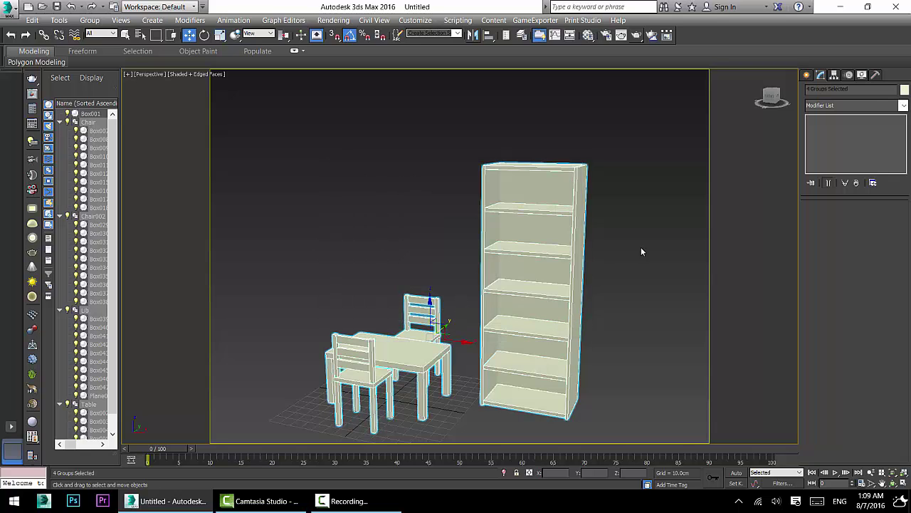
pyautogui.click(641, 247)
pyautogui.moveTo(588, 175); pyautogui.dragTo(614, 162, button='middle')
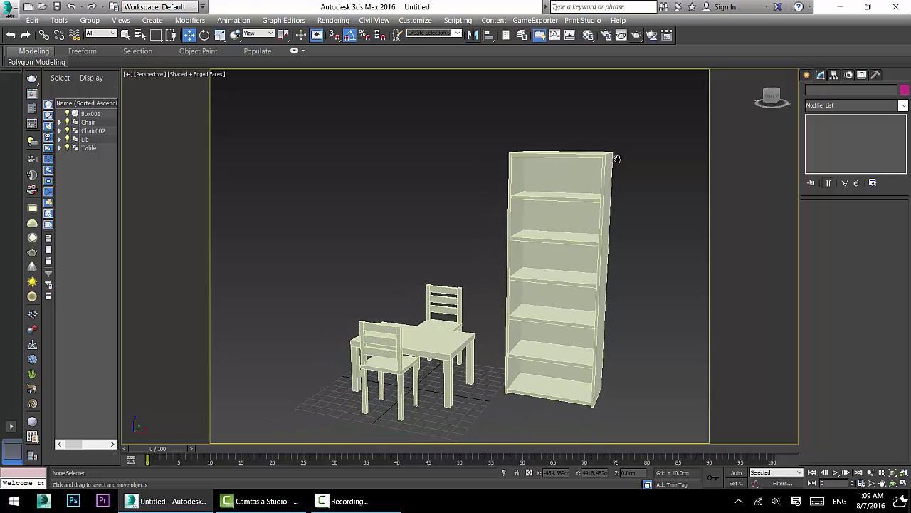
pyautogui.moveTo(657, 140); pyautogui.dragTo(272, 395)
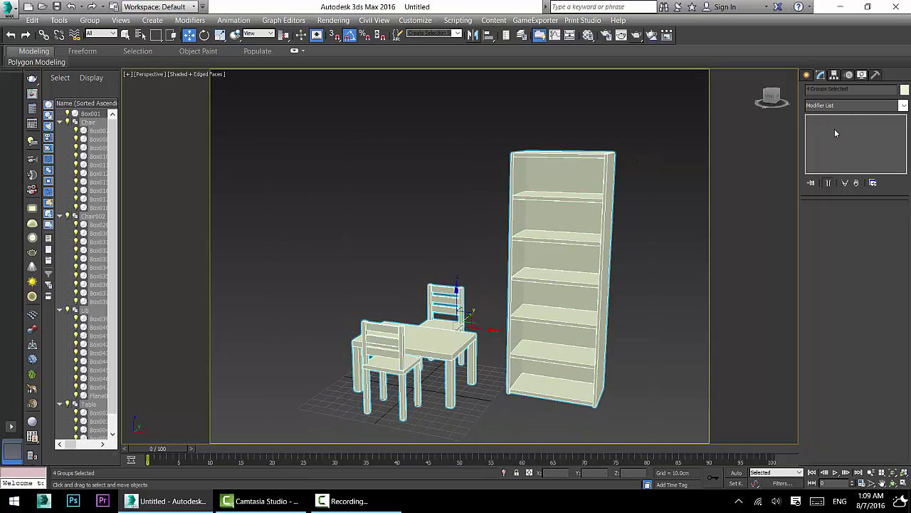
pyautogui.click(621, 191)
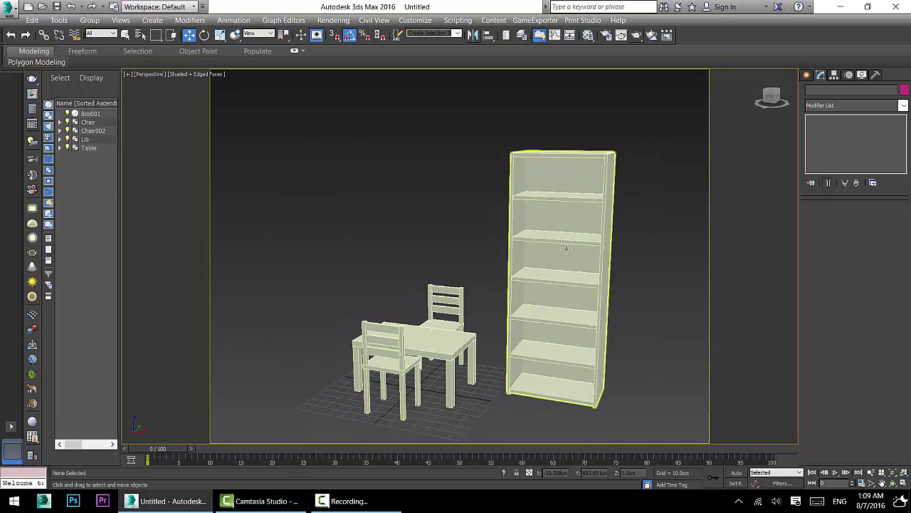
# Move the bookcase back along Y, away from the table and chairs, to about Y 140.5 cm.
pyautogui.click(535, 262)
pyautogui.moveTo(535, 263)
pyautogui.keyDown('alt'); pyautogui.mouseDown(button='middle')
pyautogui.moveTo(545, 295)
pyautogui.moveTo(546, 271)
pyautogui.mouseUp(button='middle'); pyautogui.keyUp('alt')
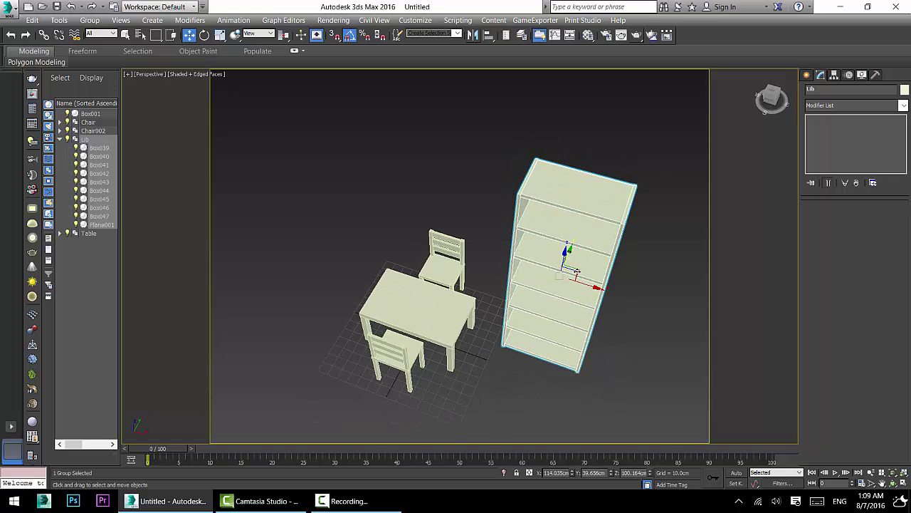
pyautogui.moveTo(567, 250); pyautogui.dragTo(583, 207)
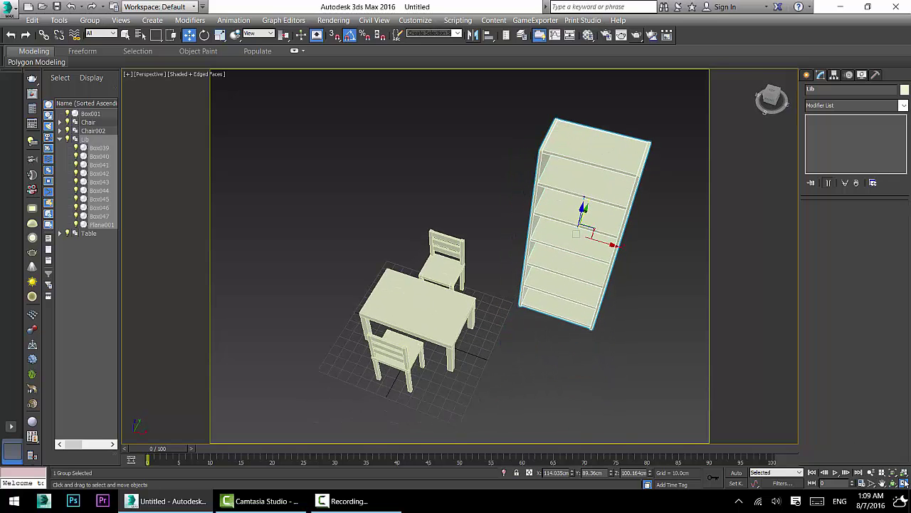
pyautogui.click(904, 483)
pyautogui.scroll(-5, 257, 163)
pyautogui.moveTo(292, 111); pyautogui.dragTo(339, 167, button='middle')
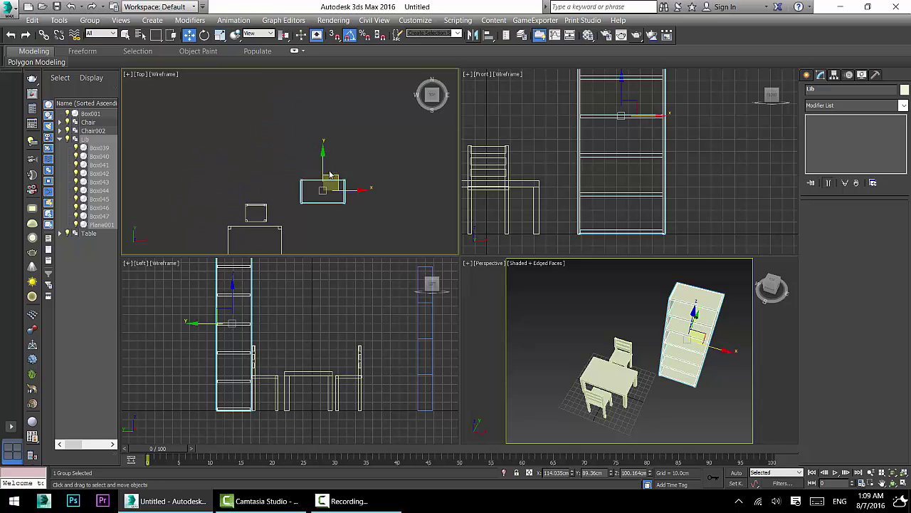
pyautogui.click(322, 169)
pyautogui.click(326, 178)
pyautogui.moveTo(322, 168); pyautogui.dragTo(316, 137)
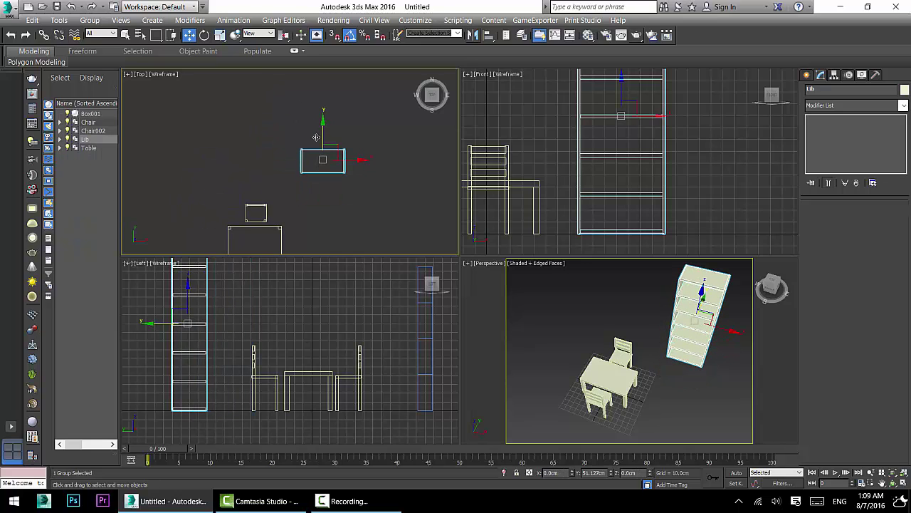
# Clone the bookcase along X as one instance on the opposite side of the table, at about X -82.9 cm.
pyautogui.moveTo(316, 136); pyautogui.dragTo(378, 151, button='middle')
pyautogui.moveTo(388, 153)
pyautogui.keyDown('shift'); pyautogui.mouseDown()
pyautogui.moveTo(248, 153)
pyautogui.moveTo(271, 154)
pyautogui.mouseUp(); pyautogui.keyUp('shift')
pyautogui.click(396, 224)
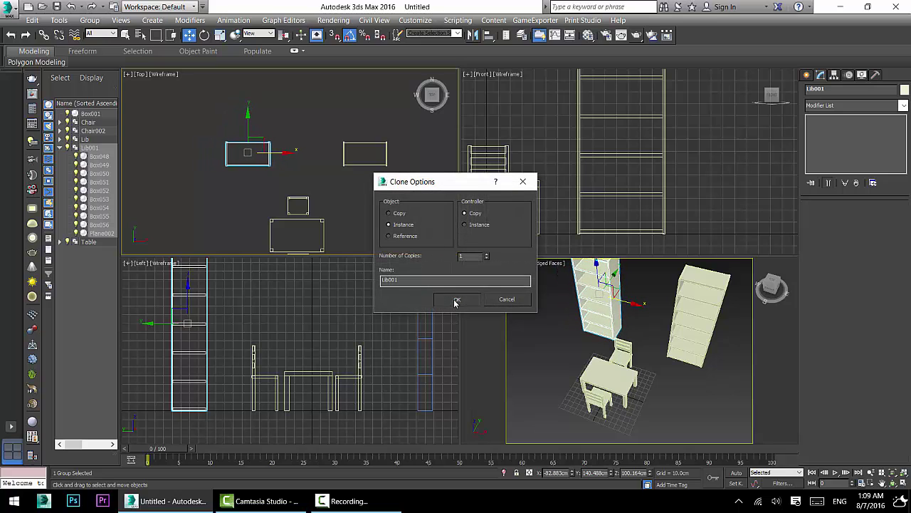
pyautogui.click(456, 302)
# Examine the two bookcases and the dining set from several angles in the perspective view.
pyautogui.moveTo(606, 355)
pyautogui.keyDown('alt'); pyautogui.mouseDown(button='middle')
pyautogui.moveTo(639, 310)
pyautogui.moveTo(629, 370)
pyautogui.moveTo(625, 342)
pyautogui.mouseUp(button='middle'); pyautogui.keyUp('alt')
pyautogui.scroll(-3, 629, 370)
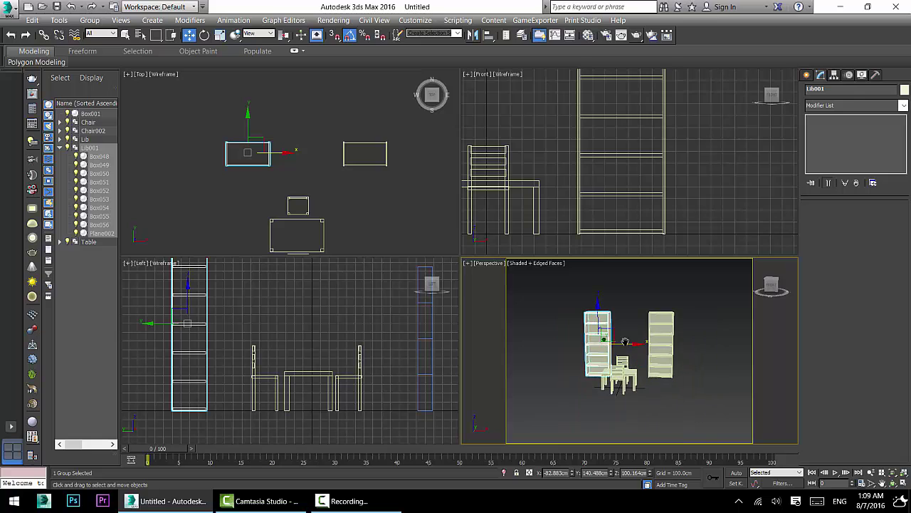
pyautogui.click(902, 482)
pyautogui.moveTo(530, 345)
pyautogui.keyDown('alt'); pyautogui.mouseDown(button='middle')
pyautogui.moveTo(538, 355)
pyautogui.moveTo(524, 353)
pyautogui.moveTo(538, 340)
pyautogui.mouseUp(button='middle'); pyautogui.keyUp('alt')
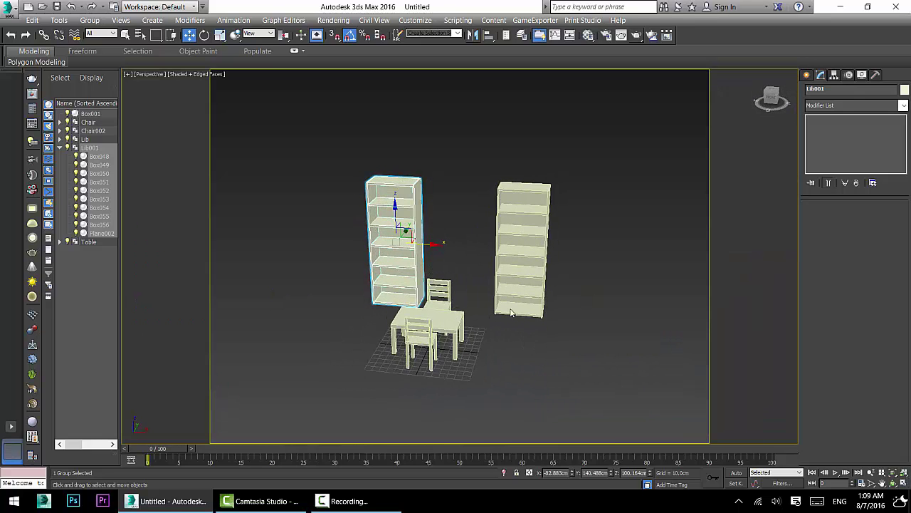
pyautogui.scroll(3, 461, 247)
pyautogui.scroll(-3, 460, 245)
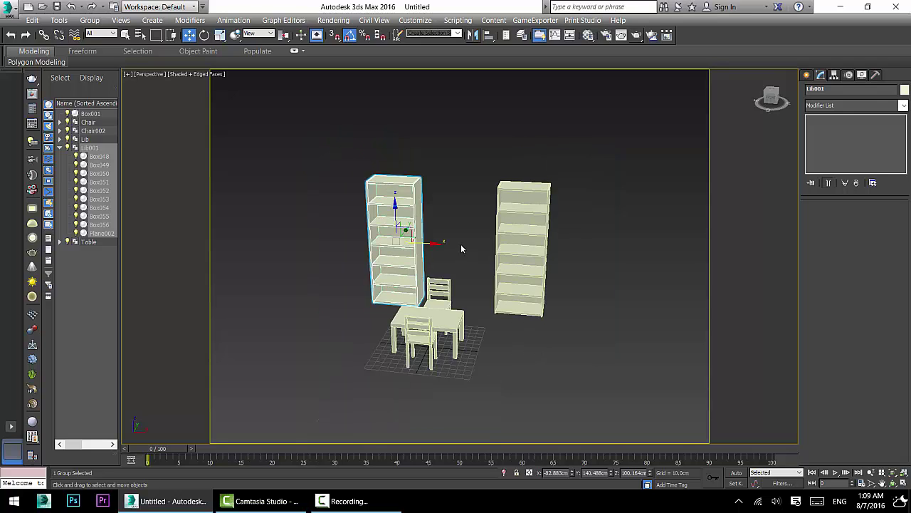
pyautogui.scroll(3, 421, 215)
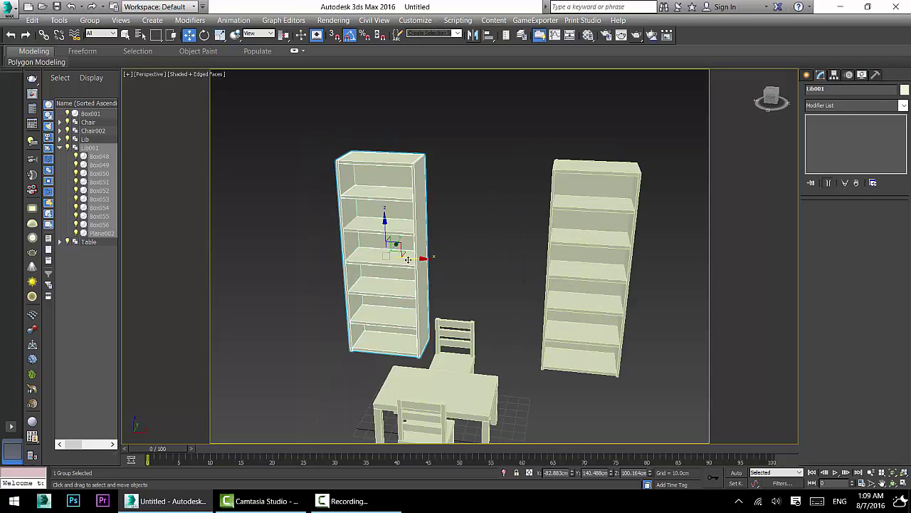
# Move the cloned bookcase along X, farther from the other bookcase, to about X -96.2 cm.
pyautogui.moveTo(407, 259); pyautogui.dragTo(394, 259)
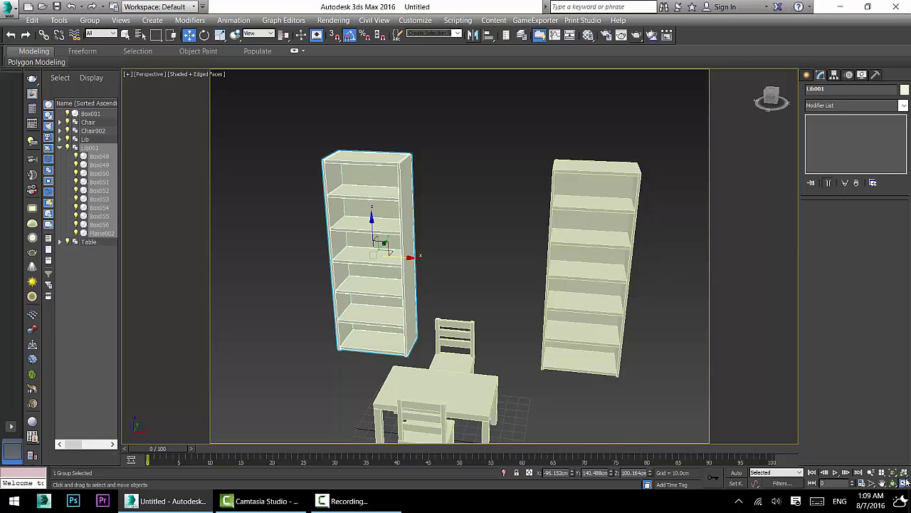
# Create a thin box in the front view between the two bookcases, about 114.8 cm wide, 69.9 cm long and 2.3 cm high.
pyautogui.click(904, 483)
pyautogui.moveTo(628, 111); pyautogui.dragTo(715, 148, button='middle')
pyautogui.scroll(-3, 714, 148)
pyautogui.click(806, 77)
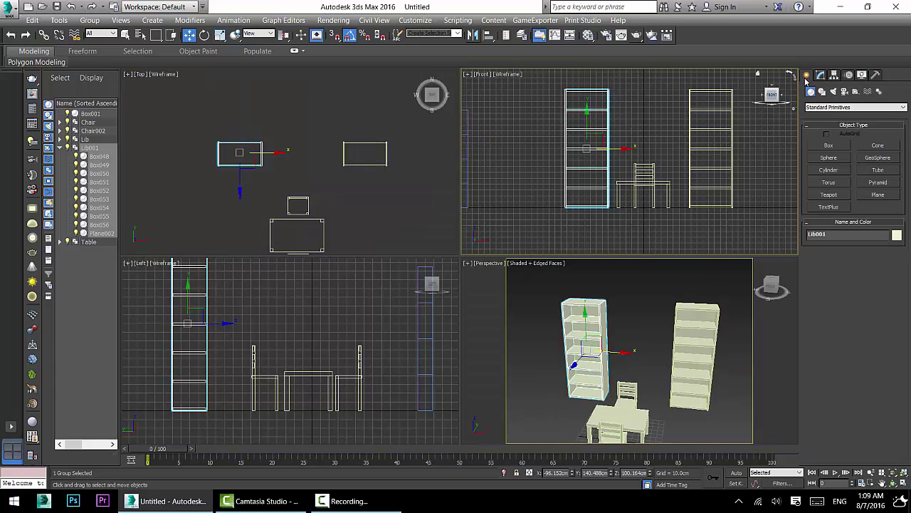
pyautogui.moveTo(611, 154); pyautogui.dragTo(577, 174, button='middle')
pyautogui.scroll(2, 617, 153)
pyautogui.click(823, 143)
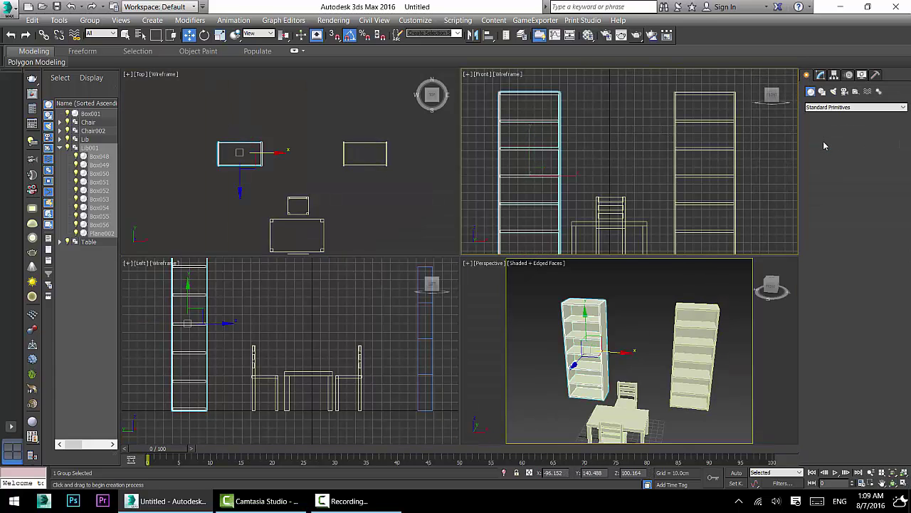
pyautogui.moveTo(582, 126); pyautogui.dragTo(573, 127, button='middle')
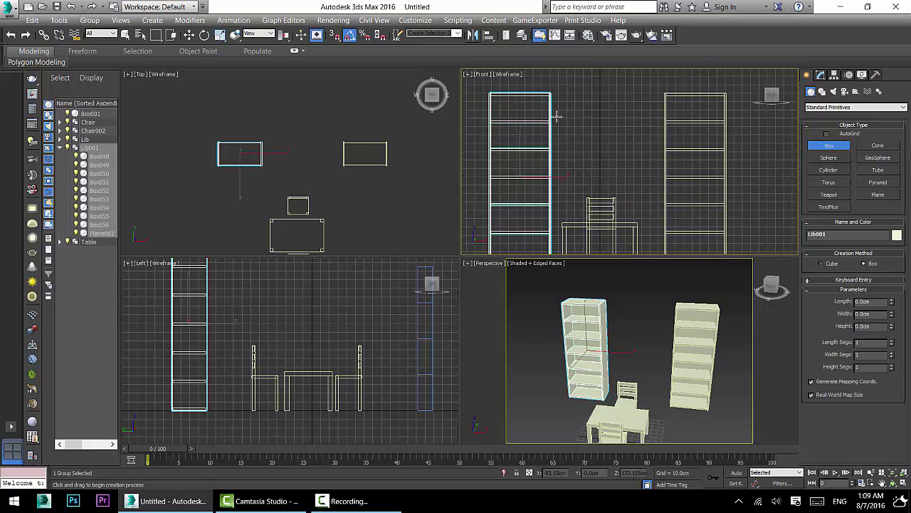
pyautogui.moveTo(558, 116)
pyautogui.mouseDown()
pyautogui.moveTo(594, 147)
pyautogui.moveTo(653, 174)
pyautogui.mouseUp()
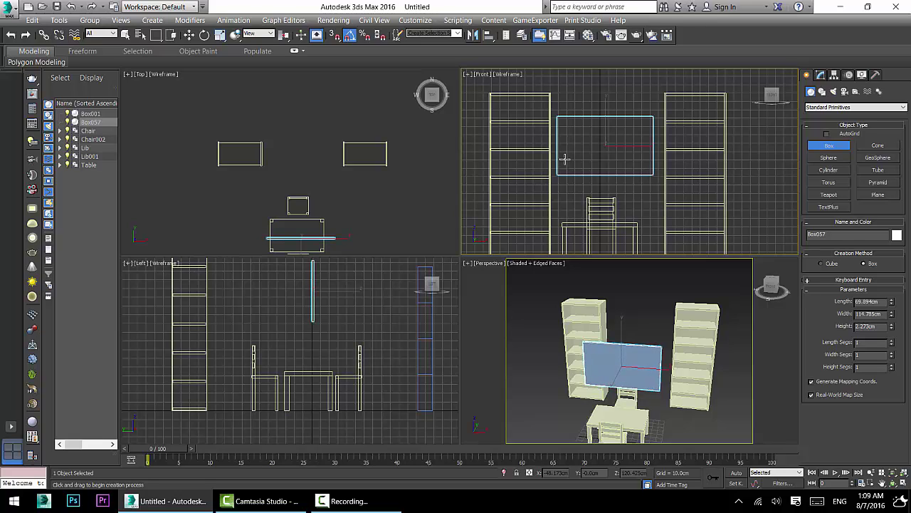
pyautogui.moveTo(564, 158); pyautogui.dragTo(574, 159, button='middle')
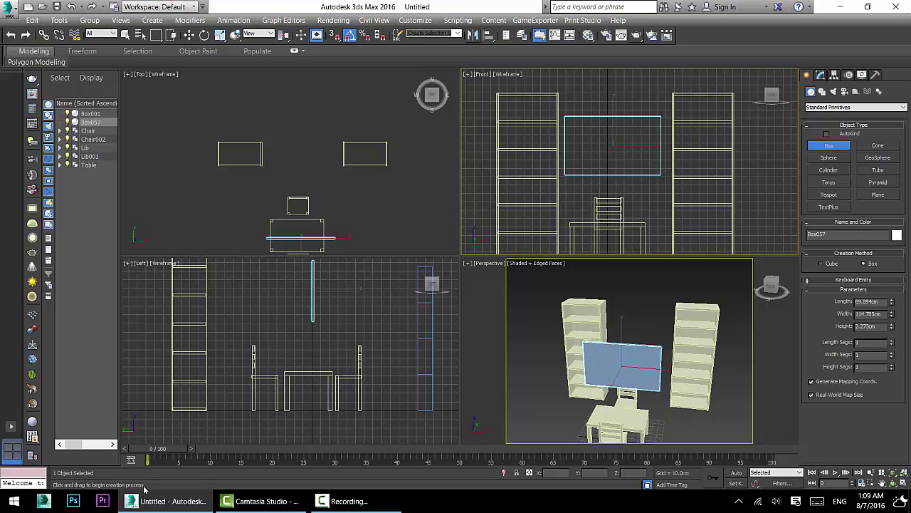
# Switch to the Chrome browser and open google.com.
pyautogui.click(151, 500)
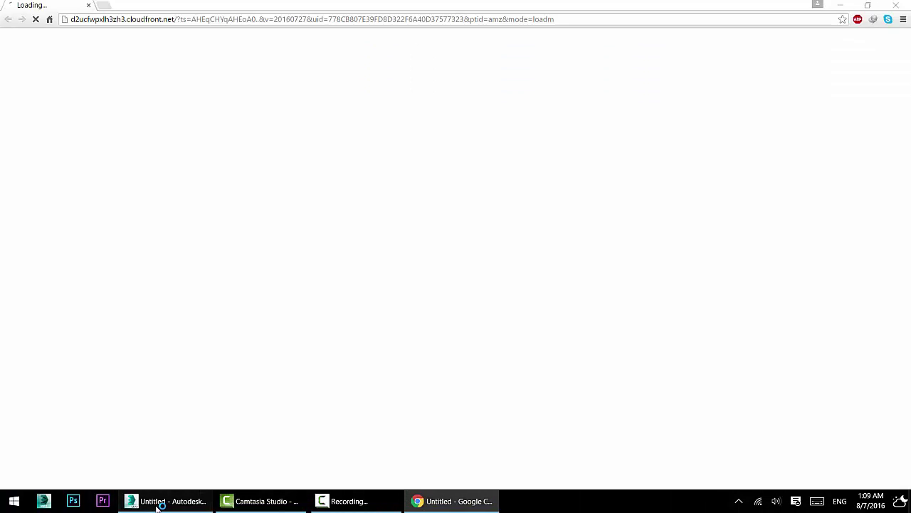
pyautogui.click(158, 506)
pyautogui.click(426, 501)
pyautogui.click(112, 19)
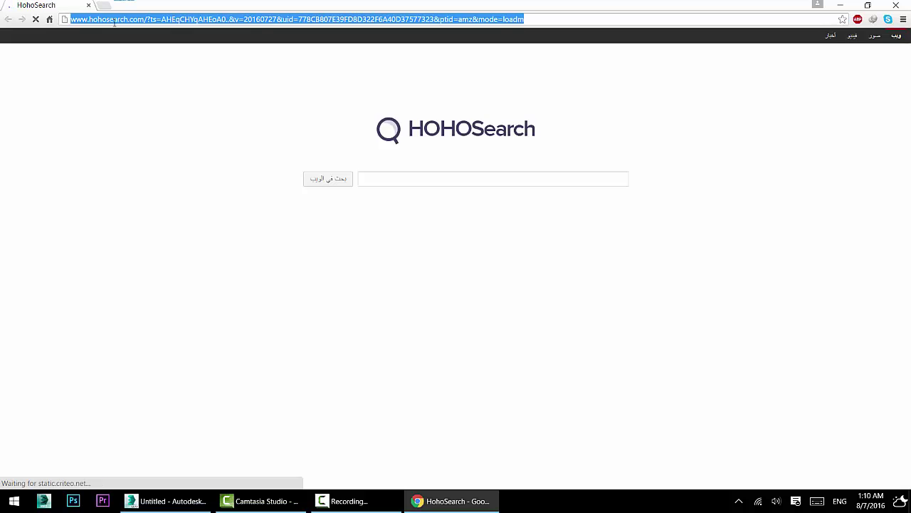
pyautogui.write('google.com')
pyautogui.press('Return')
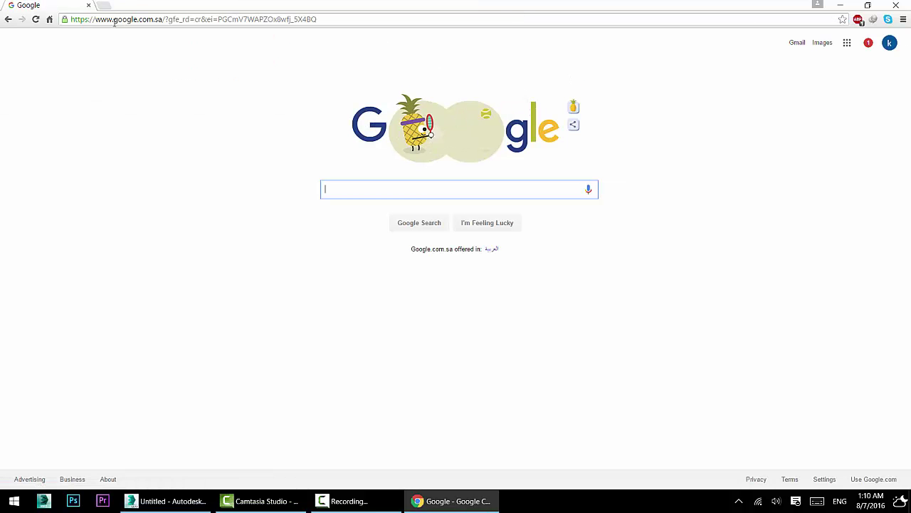
# Search Google for "tv lcd 42 inch size cm".
pyautogui.write('tv l')
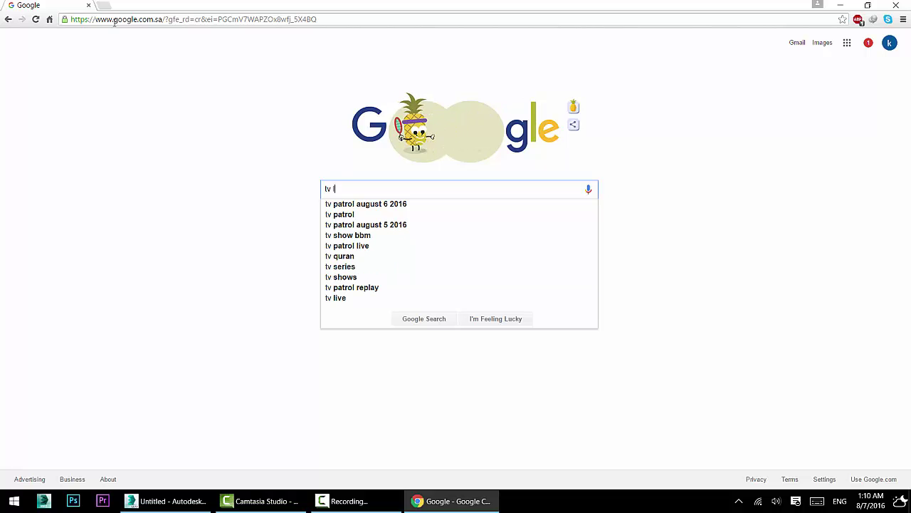
pyautogui.write('cd 2')
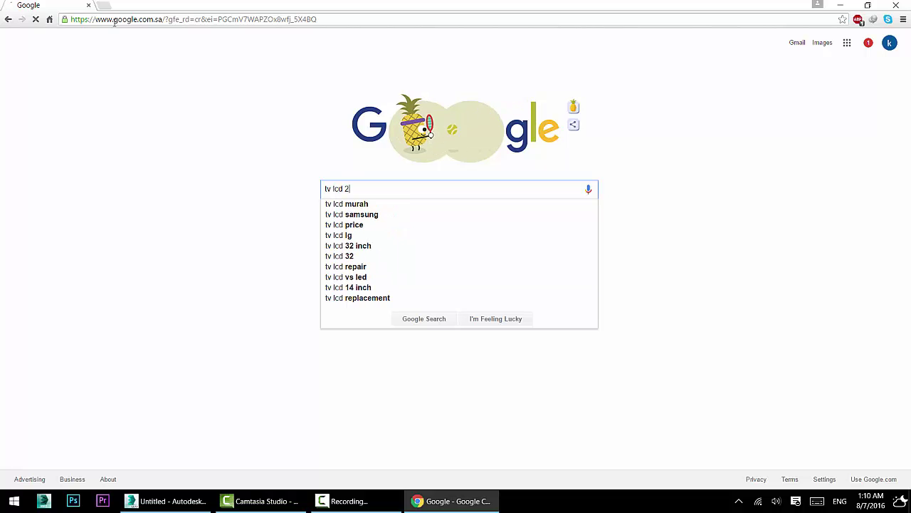
pyautogui.press('BackSpace')
pyautogui.write('42 in')
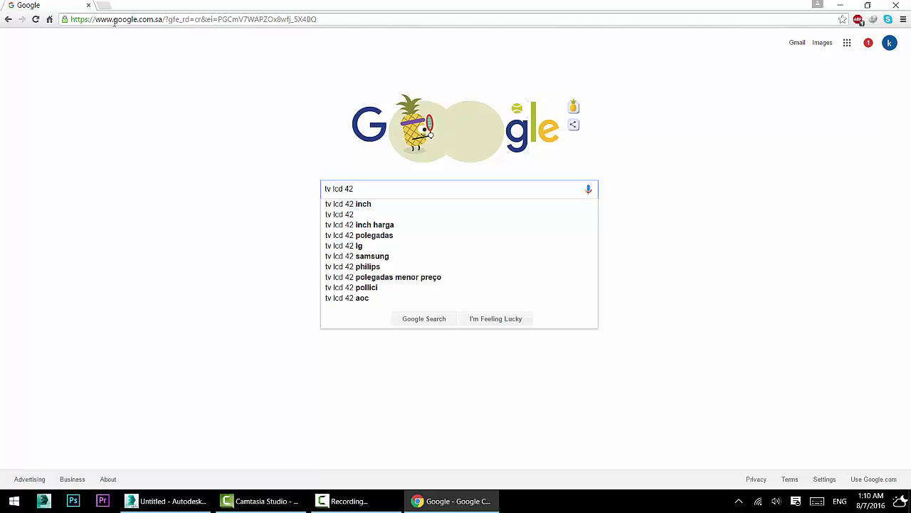
pyautogui.write('ch')
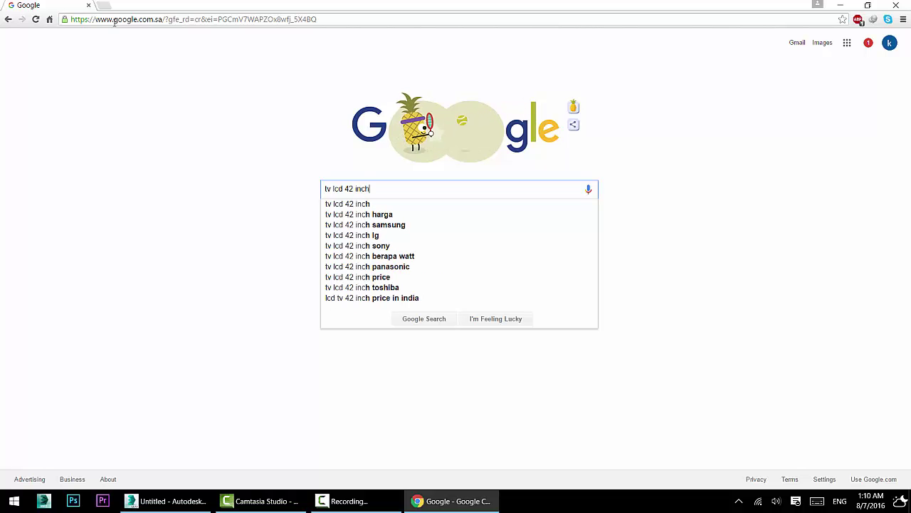
pyautogui.write(' size')
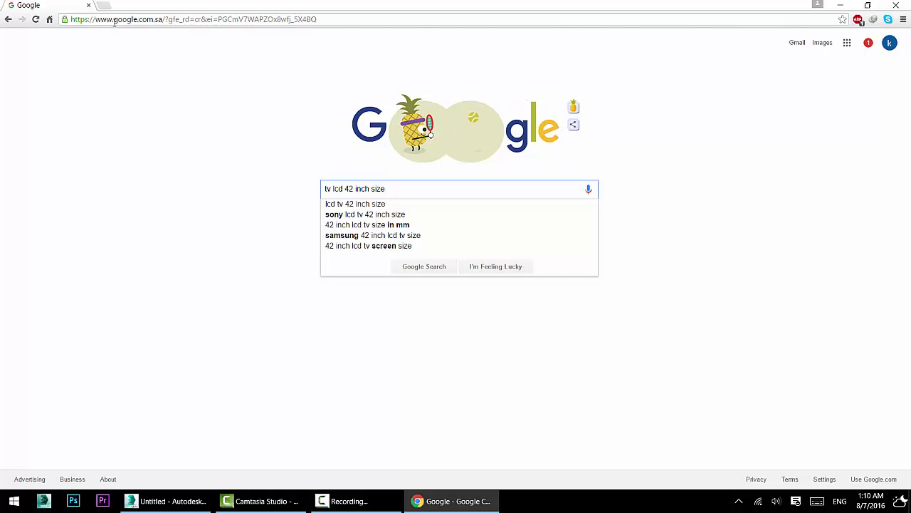
pyautogui.write(' cm')
pyautogui.press('Return')
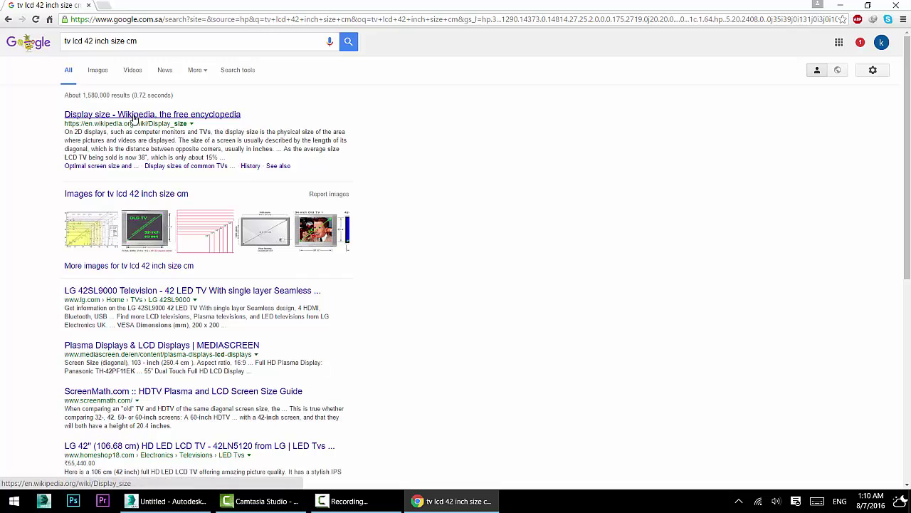
# Open the Wikipedia "Display size" article in a new tab and examine its table of common TV and monitor sizes.
pyautogui.middleClick(153, 114)
pyautogui.click(159, 5)
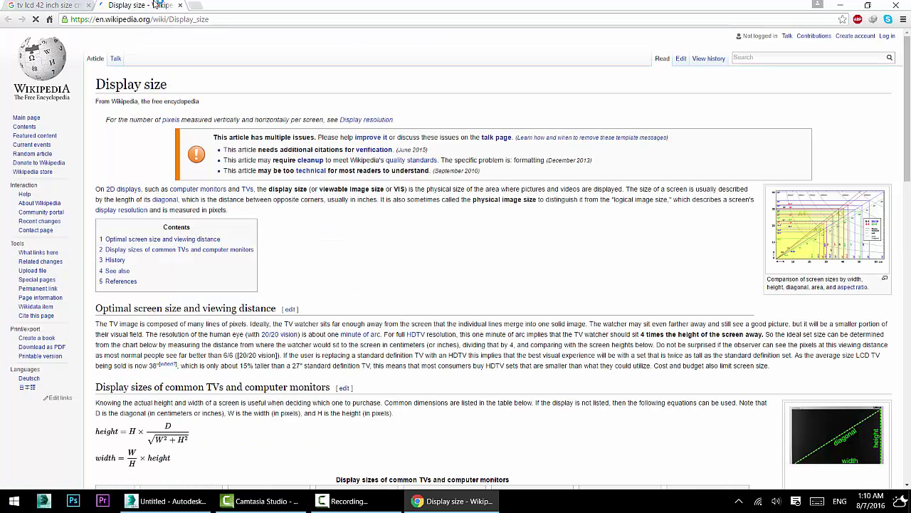
pyautogui.scroll(-3, 359, 264)
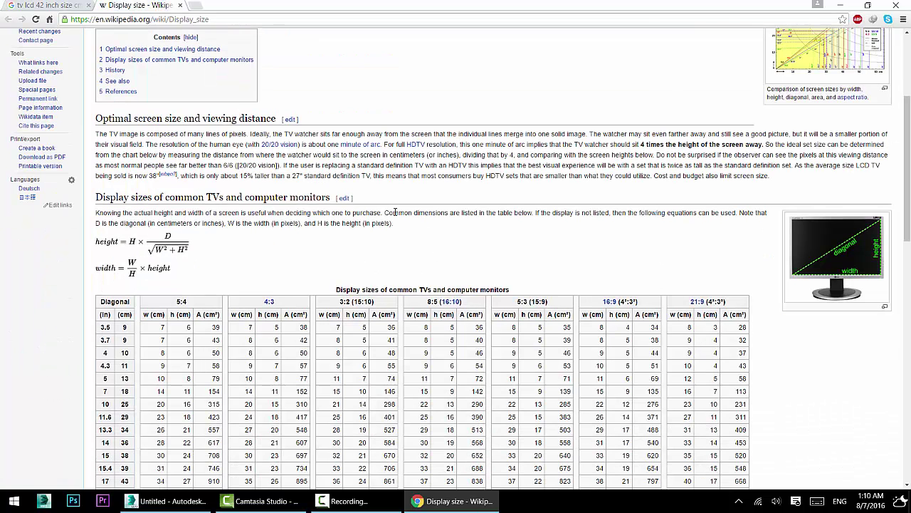
pyautogui.scroll(-1, 203, 249)
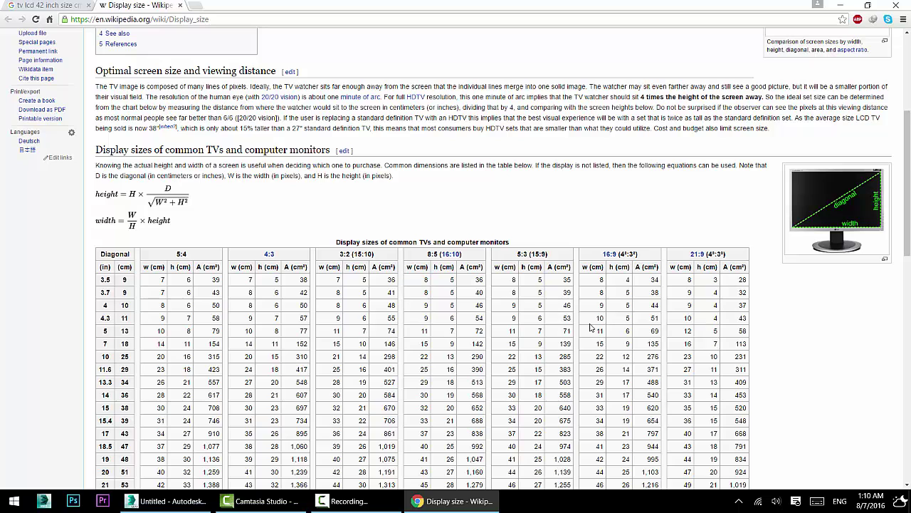
# Search Google Images for "42 inch tv dimensions in cm" and open the Panasonic 42-inch TV dimension diagram.
pyautogui.click(60, 5)
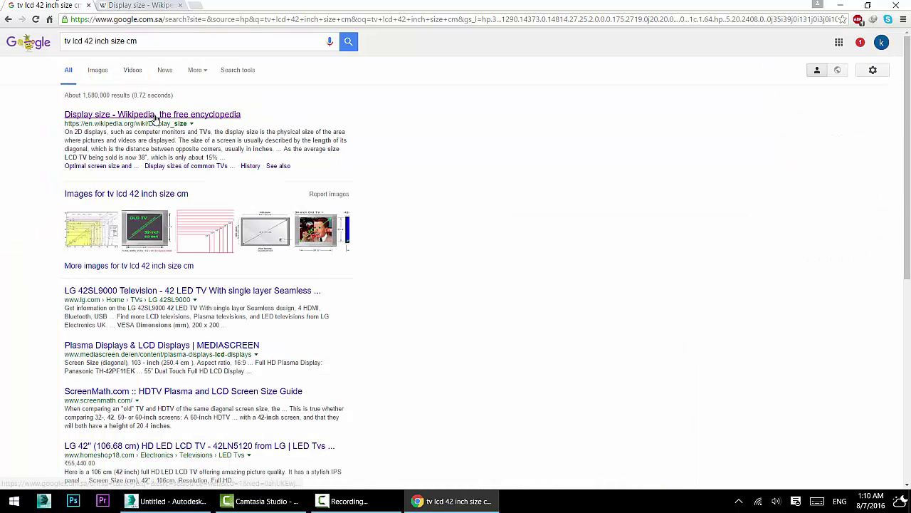
pyautogui.tripleClick(152, 40)
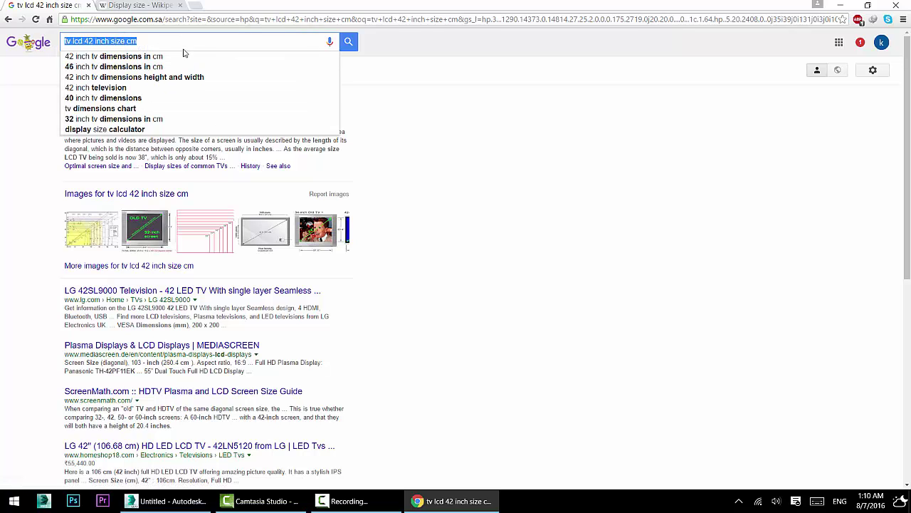
pyautogui.click(134, 57)
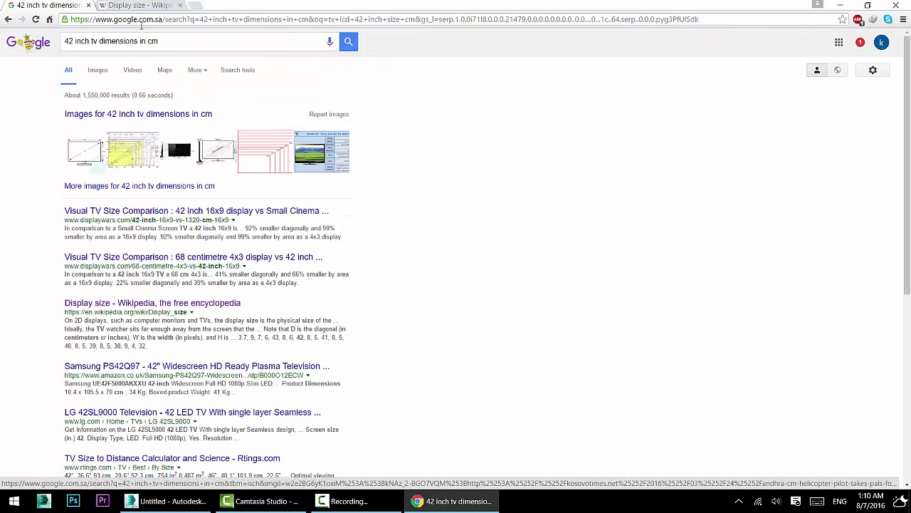
pyautogui.click(97, 71)
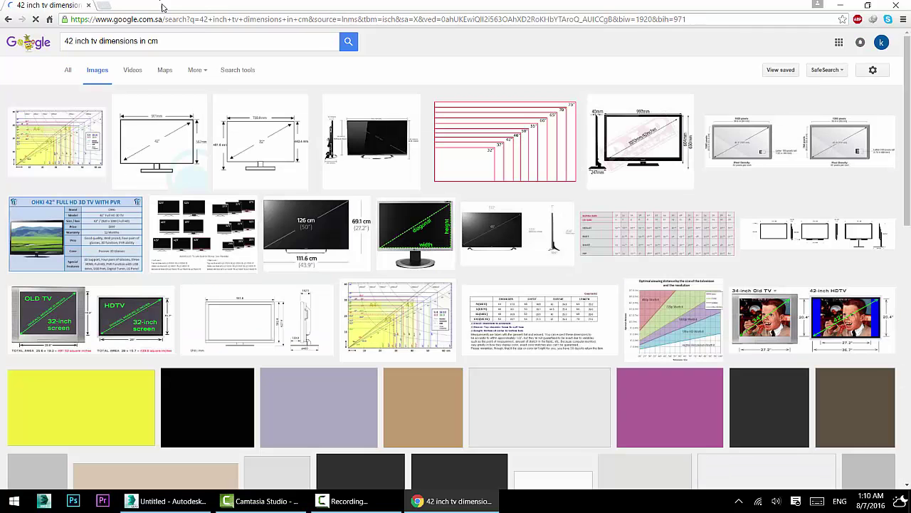
pyautogui.click(378, 139)
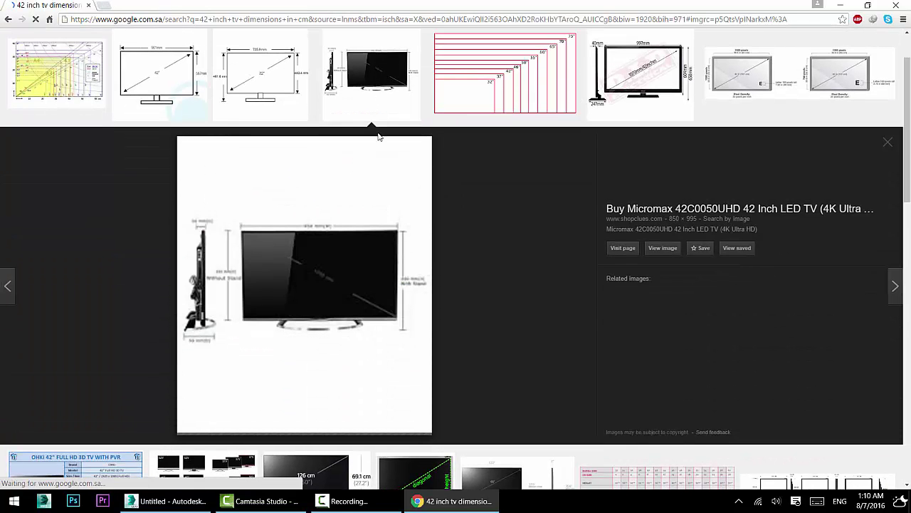
pyautogui.click(658, 62)
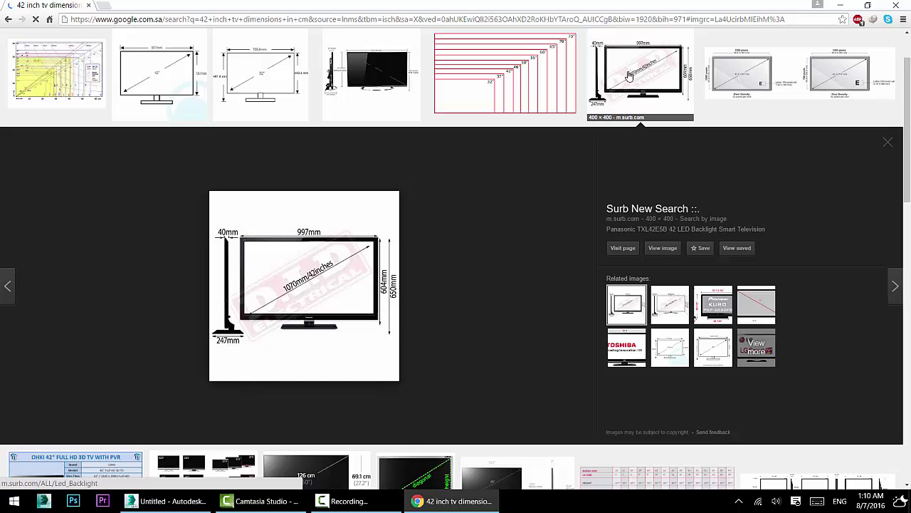
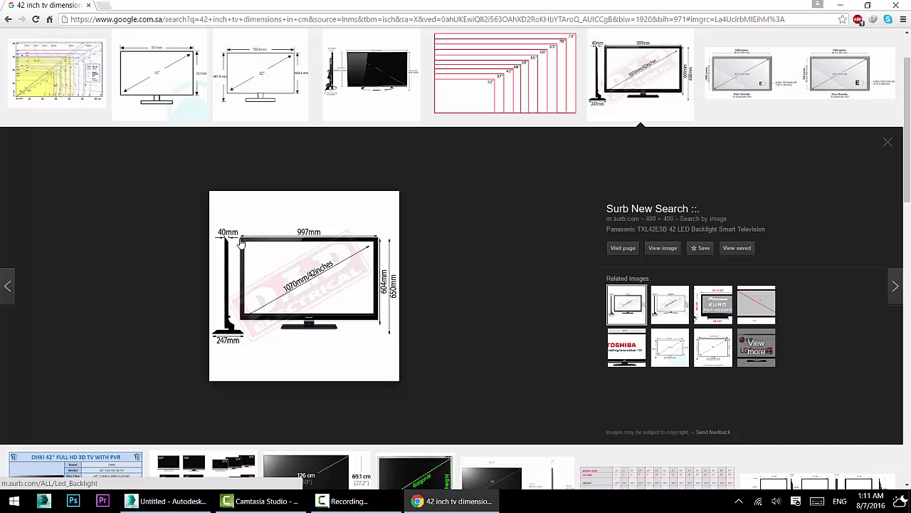
# Return to 3ds Max and set the width of the new box between the bookcases to 99.7 cm.
pyautogui.click(193, 496)
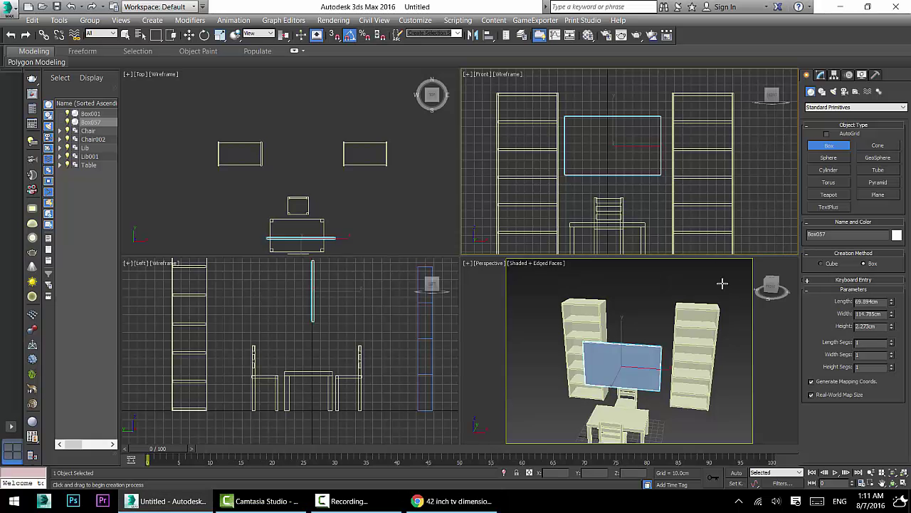
pyautogui.press('w')
pyautogui.click(821, 74)
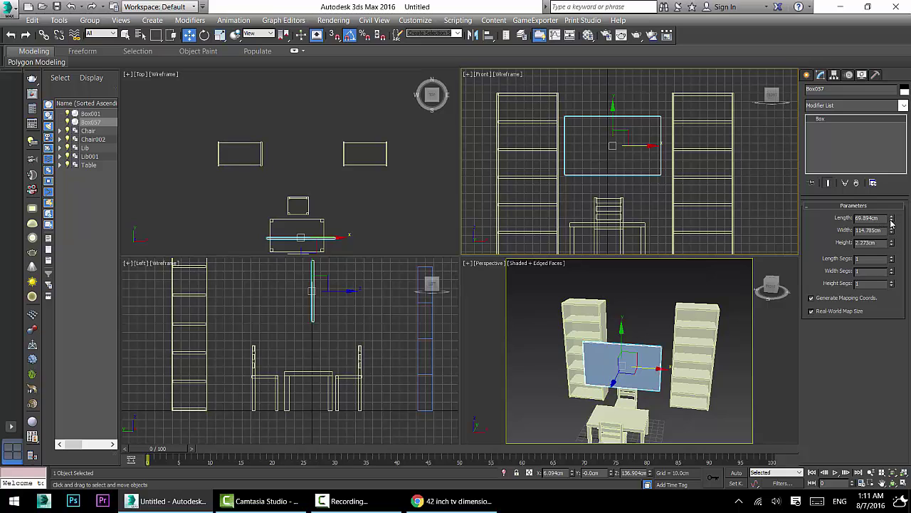
pyautogui.moveTo(891, 223); pyautogui.dragTo(889, 230)
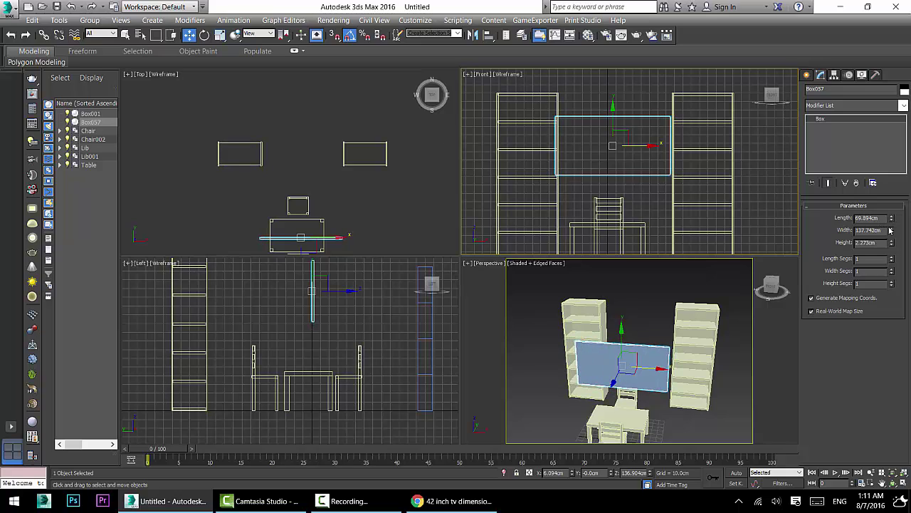
pyautogui.hotkey('ctrl', 'z')
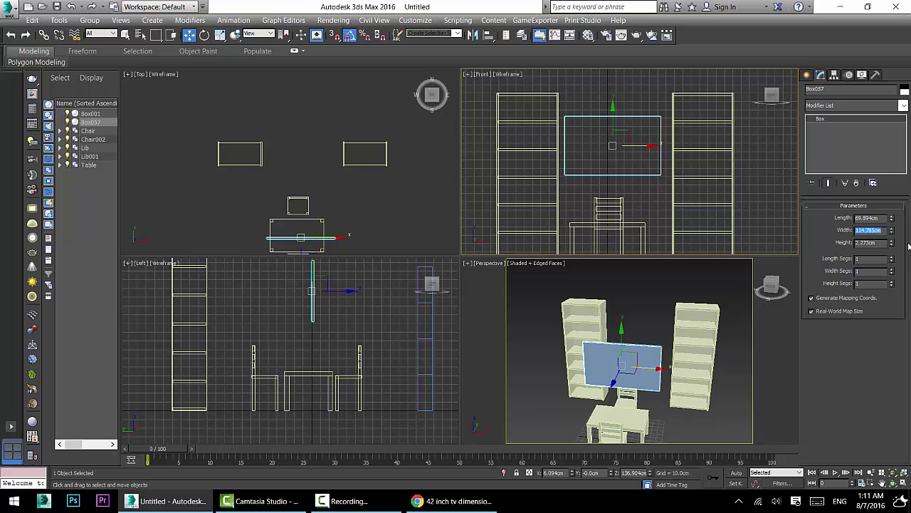
pyautogui.hotkey('alt', 'Tab')
pyautogui.hotkey('alt', 'Tab')
pyautogui.write('997')
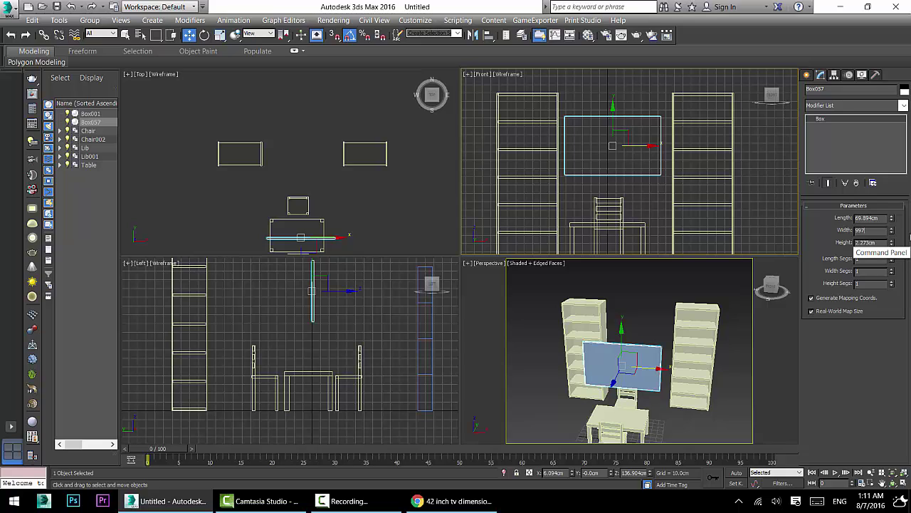
pyautogui.press('Return')
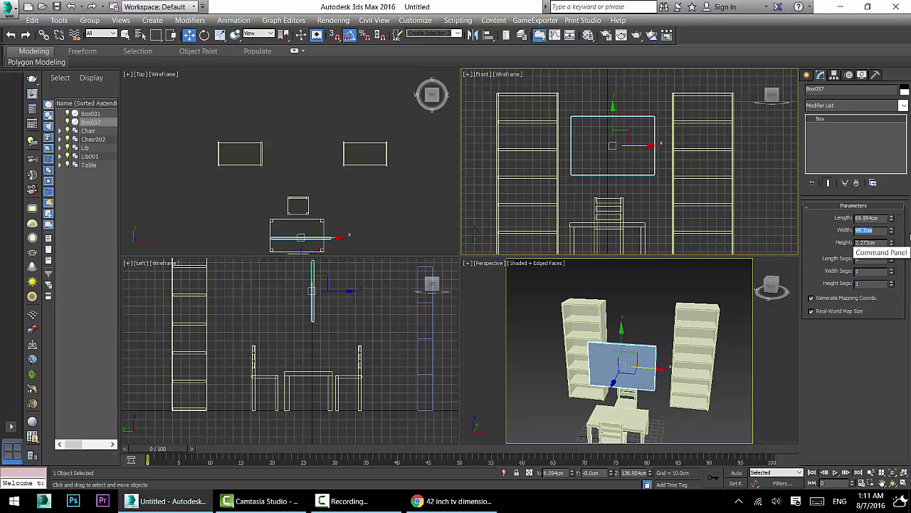
pyautogui.click(415, 20)
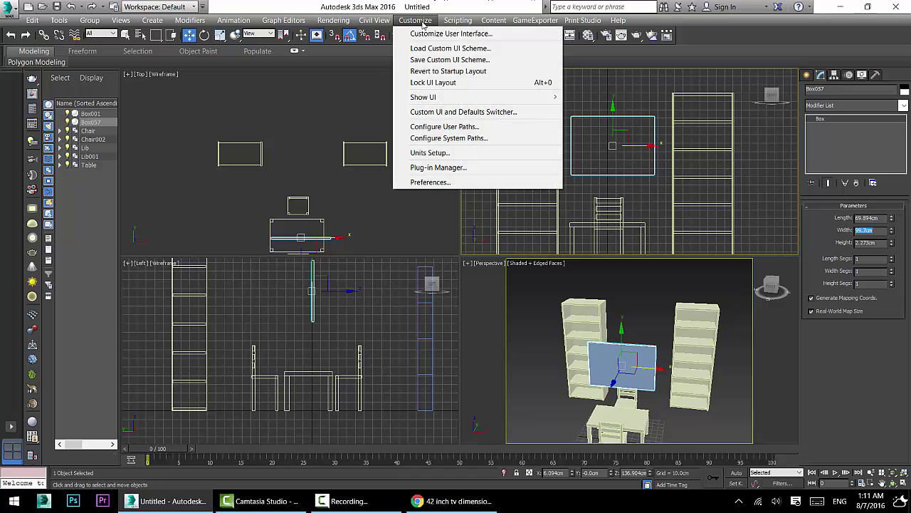
pyautogui.click(422, 154)
pyautogui.click(403, 207)
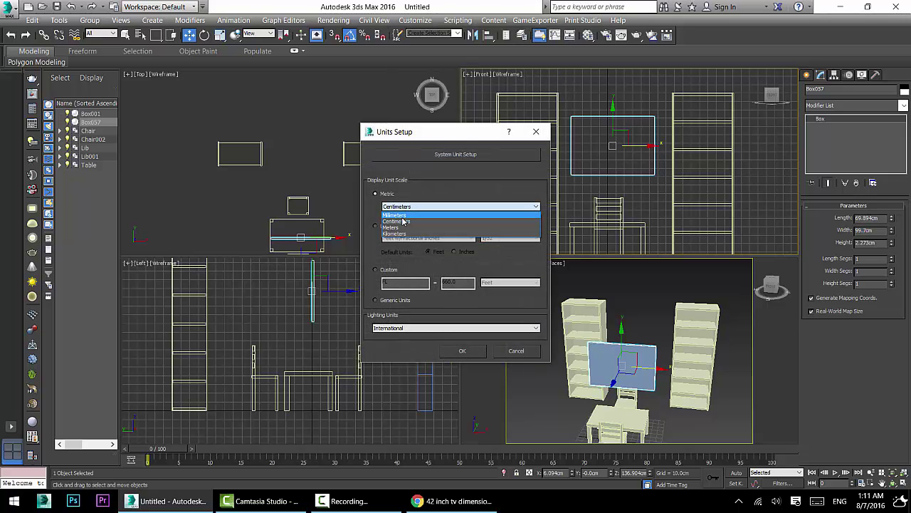
pyautogui.click(514, 352)
pyautogui.click(515, 351)
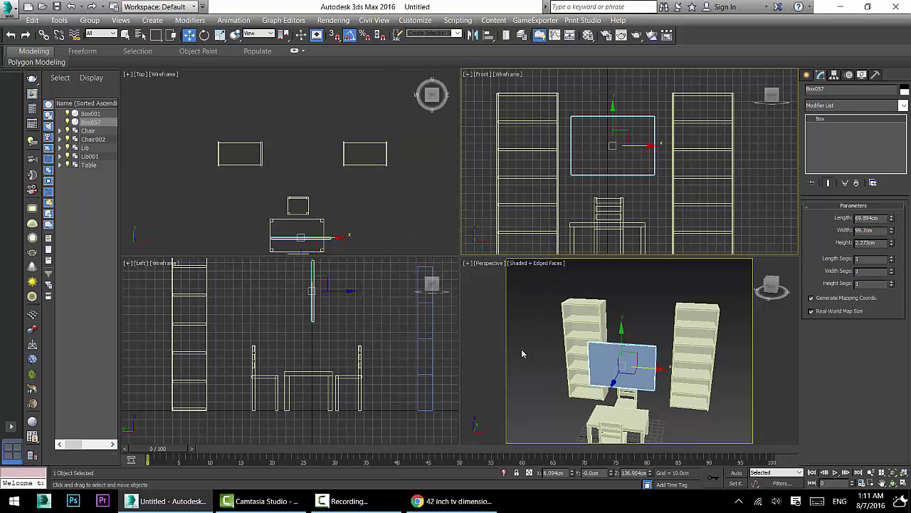
# Check the TV dimension diagram in the browser, and set the TV box's length to 60.4 cm and height to 2 cm in 3ds Max.
pyautogui.hotkey('alt', 'Tab')
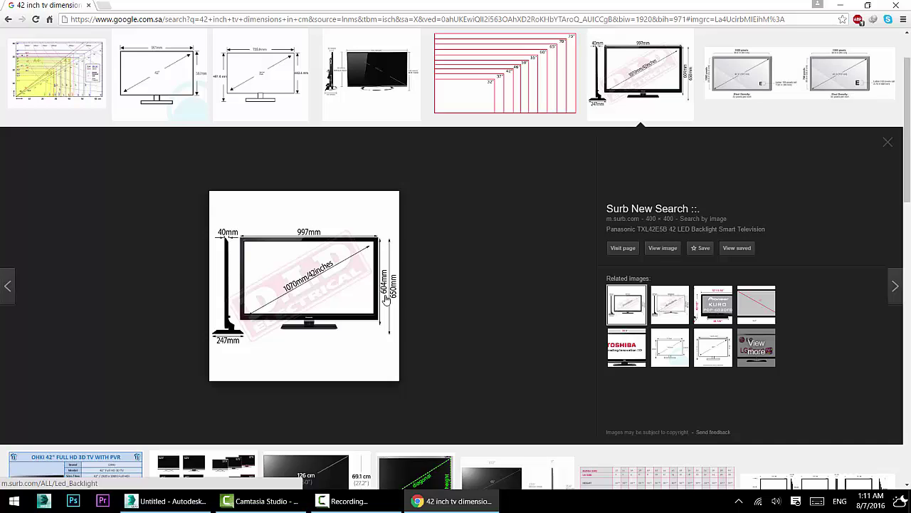
pyautogui.hotkey('alt', 'Tab')
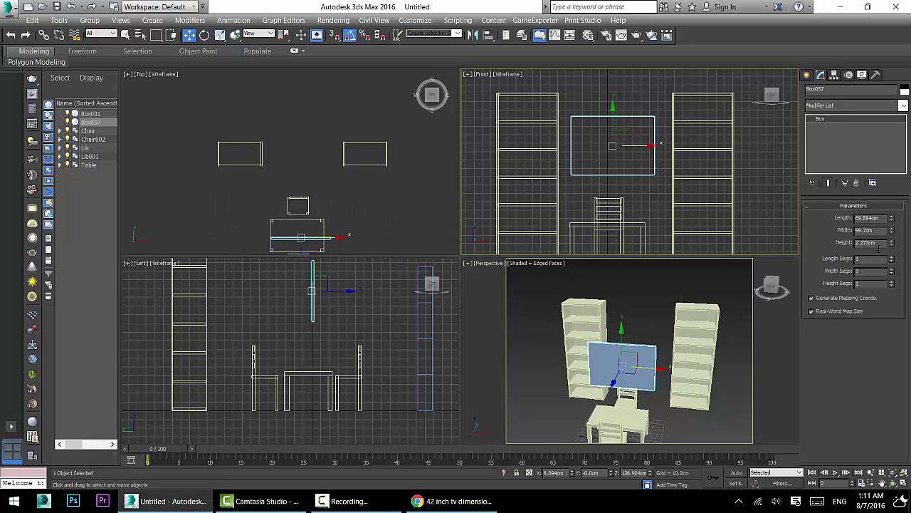
pyautogui.write('60.4')
pyautogui.press('Return')
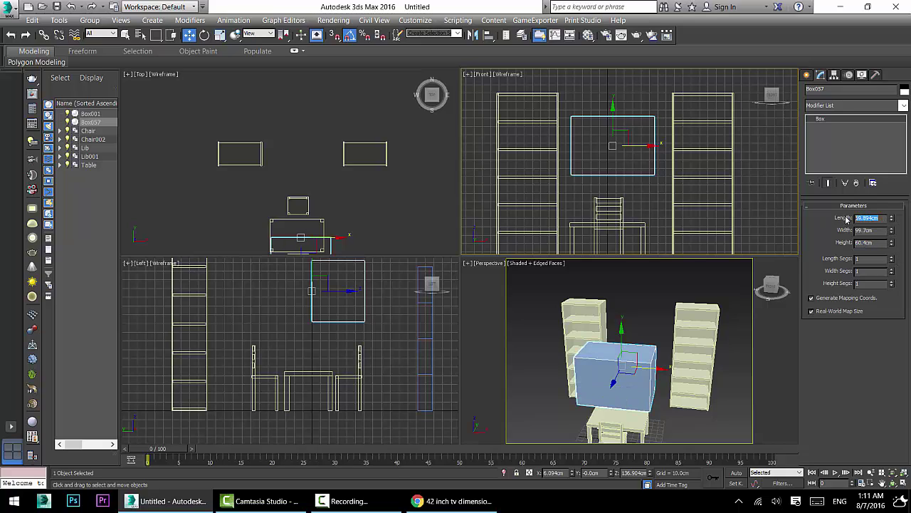
pyautogui.write('60.4')
pyautogui.press('Return')
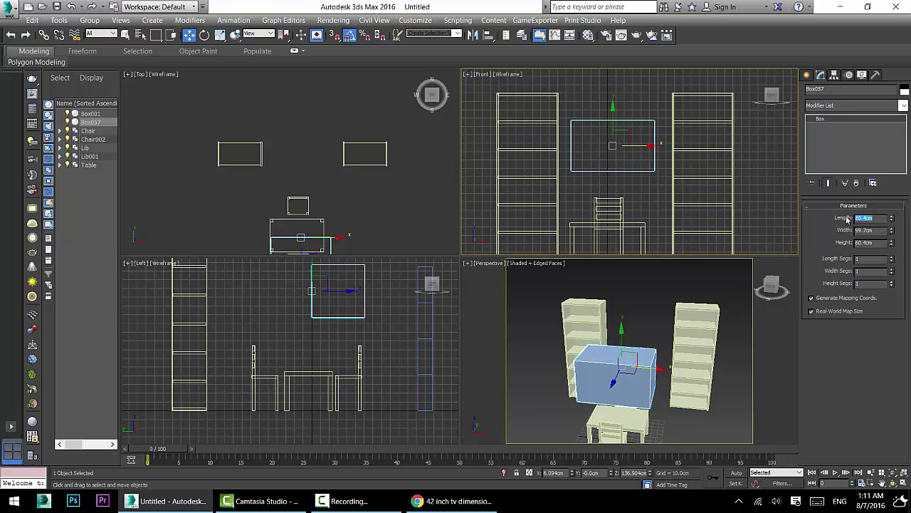
pyautogui.hotkey('alt', 'Tab')
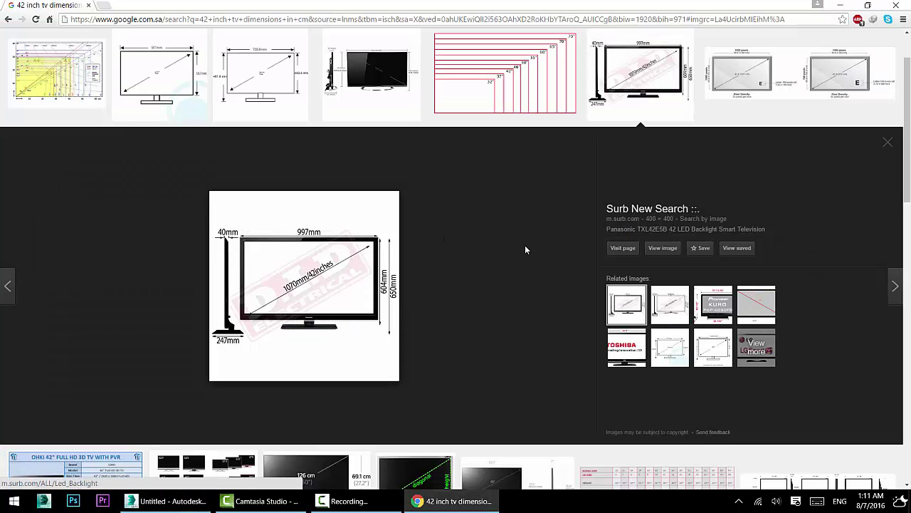
pyautogui.hotkey('alt', 'Tab')
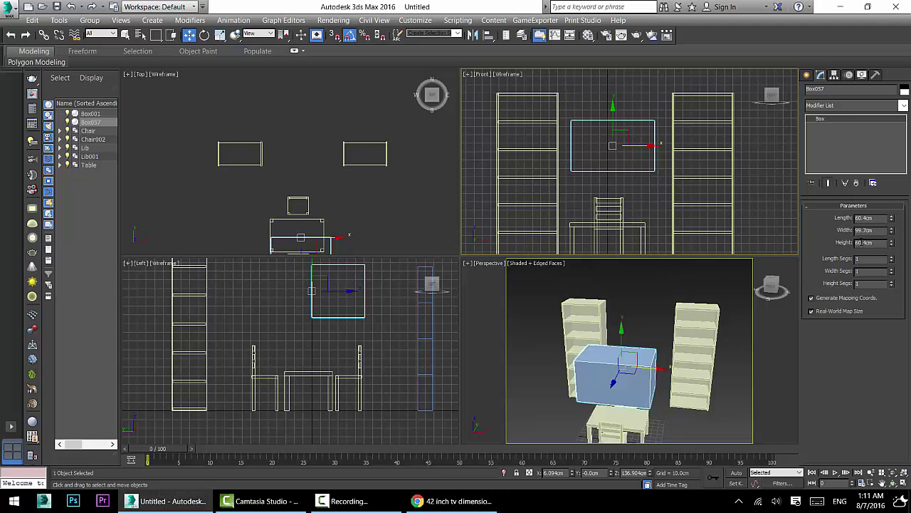
pyautogui.write('2')
pyautogui.press('Return')
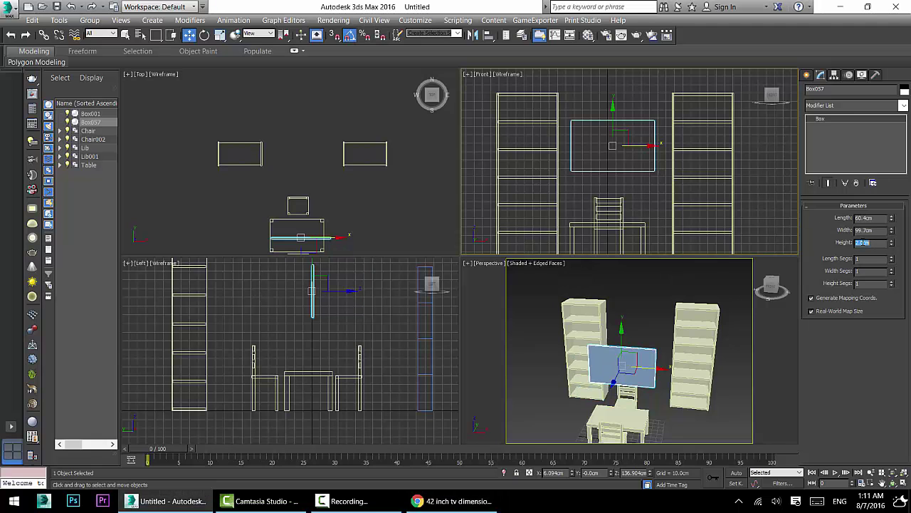
# Move the TV box back in line with the rear of the bookcases and centre it between them.
pyautogui.moveTo(301, 288); pyautogui.dragTo(303, 314, button='middle')
pyautogui.middleClick(300, 208)
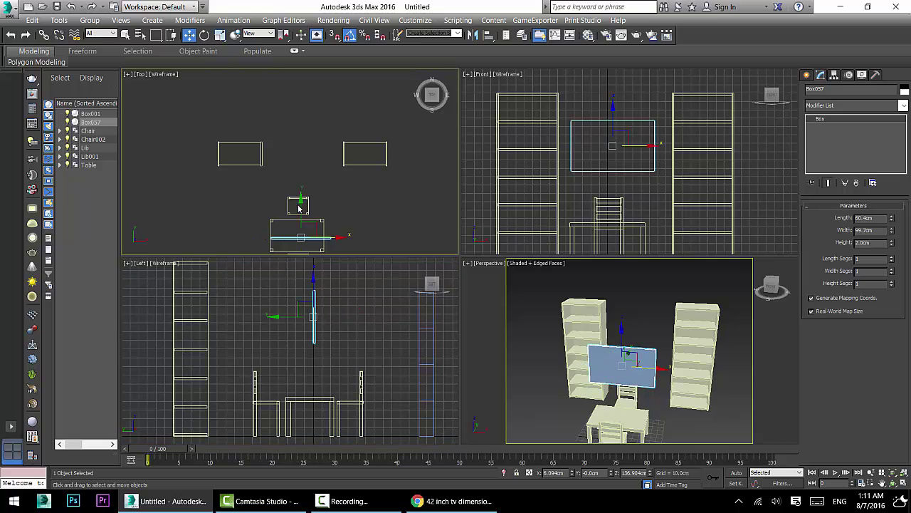
pyautogui.moveTo(301, 207); pyautogui.dragTo(329, 155)
pyautogui.scroll(3, 310, 123)
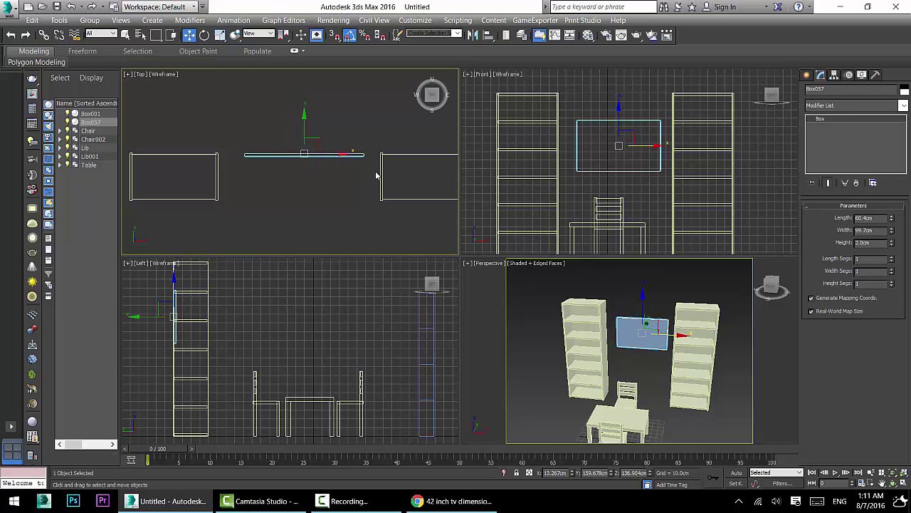
pyautogui.click(652, 146)
pyautogui.click(645, 145)
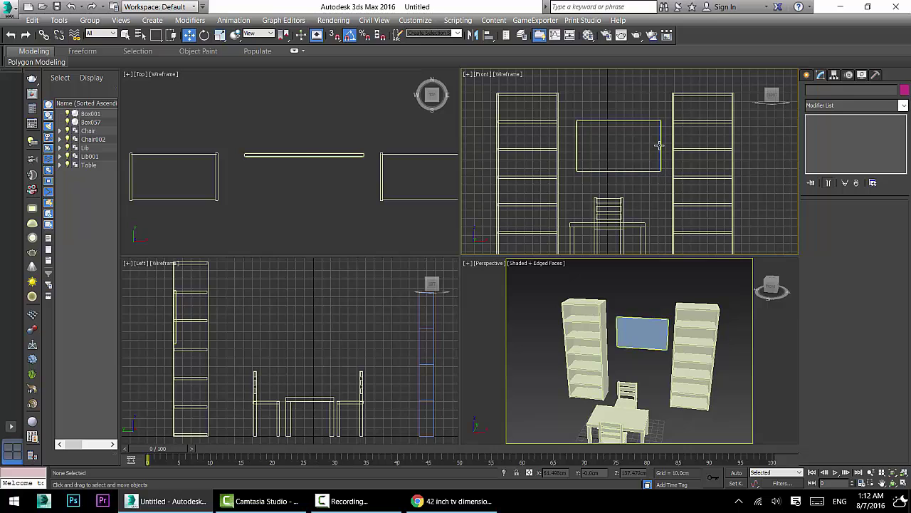
pyautogui.click(659, 145)
pyautogui.moveTo(659, 145); pyautogui.dragTo(657, 145)
pyautogui.moveTo(655, 341); pyautogui.dragTo(690, 347, button='middle')
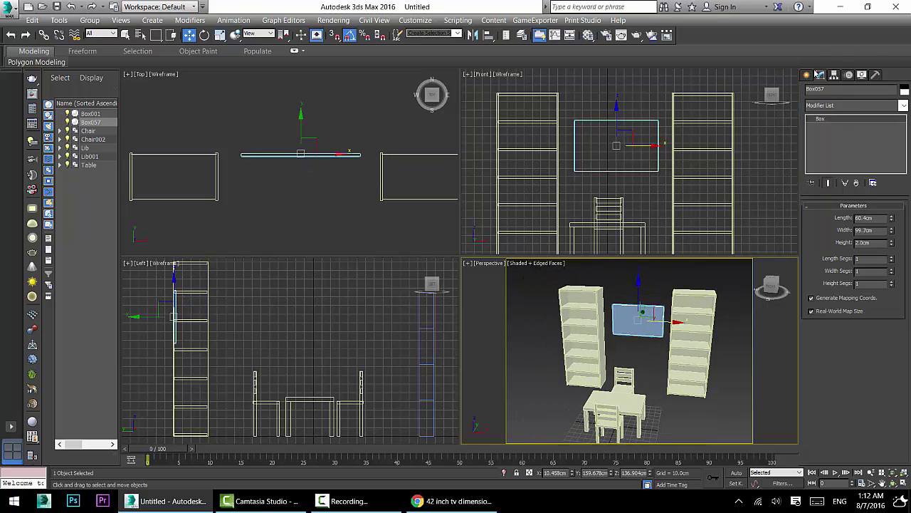
pyautogui.click(808, 75)
pyautogui.scroll(-4, 624, 122)
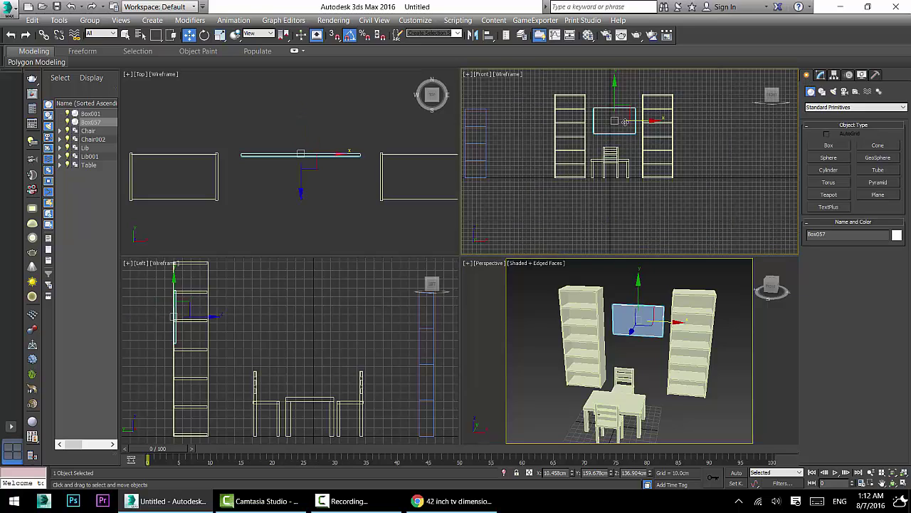
pyautogui.click(827, 146)
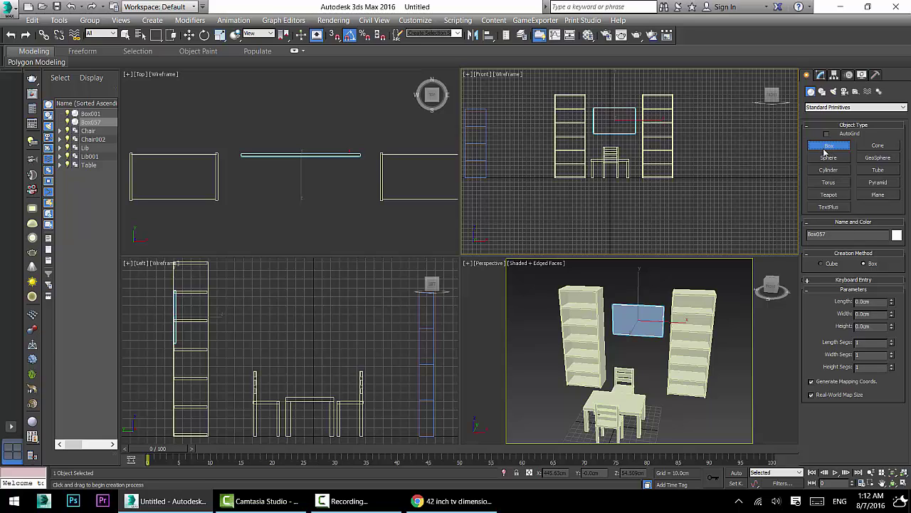
pyautogui.moveTo(263, 184); pyautogui.dragTo(342, 253)
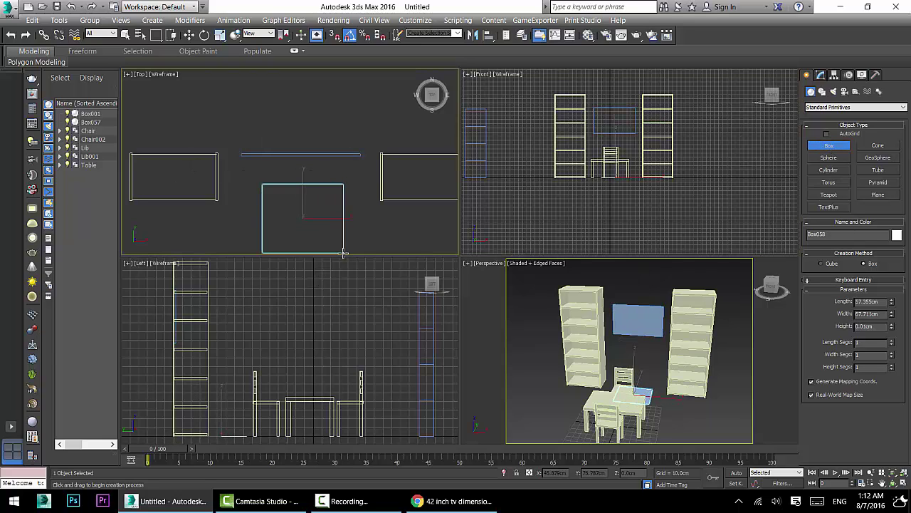
pyautogui.click(323, 195)
pyautogui.middleClick(643, 394)
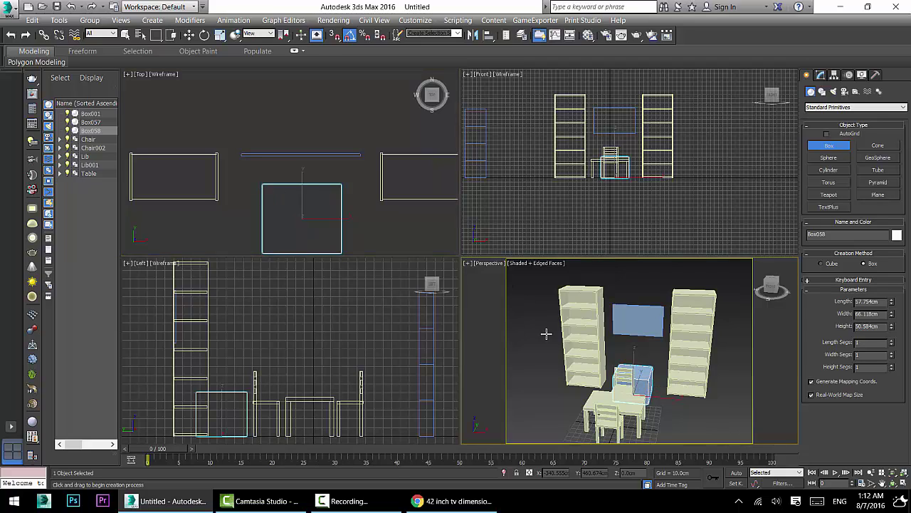
pyautogui.scroll(-3, 662, 379)
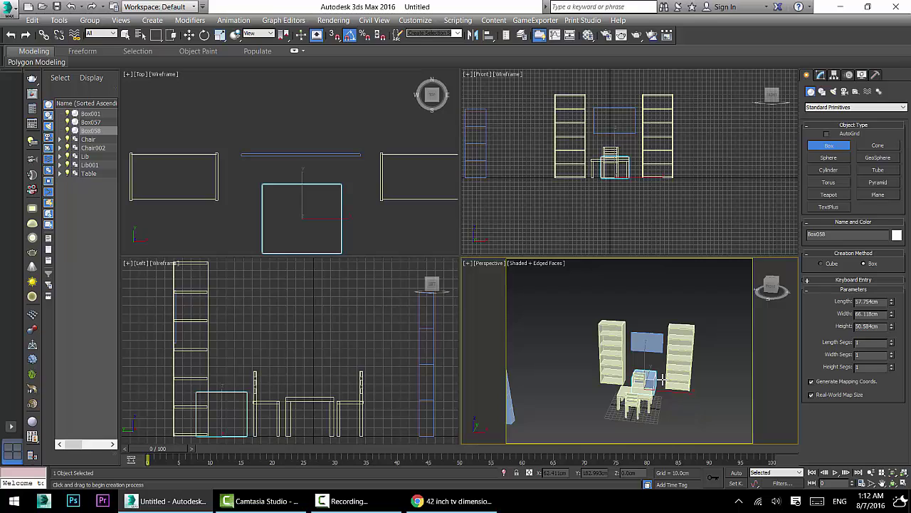
pyautogui.press('Delete')
# Try enclosing the furniture in a room-sized box about 385 cm long, 317 cm wide and 337 cm high, and delete it.
pyautogui.middleClick(171, 152)
pyautogui.scroll(-5, 181, 157)
pyautogui.moveTo(206, 153); pyautogui.dragTo(267, 99, button='middle')
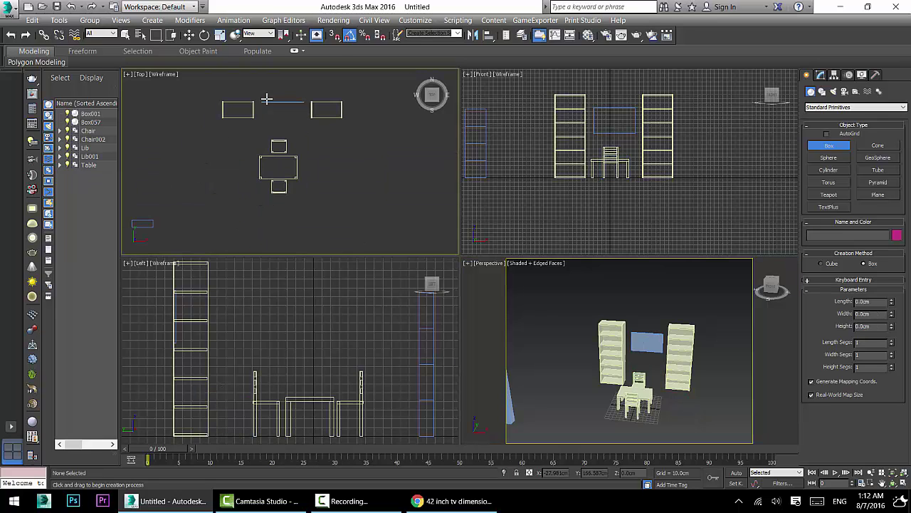
pyautogui.moveTo(347, 92); pyautogui.dragTo(214, 254)
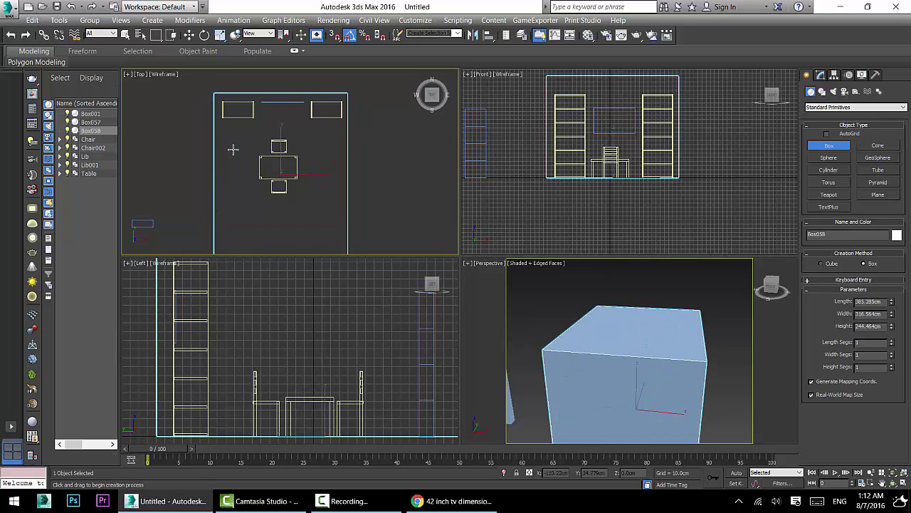
pyautogui.click(244, 107)
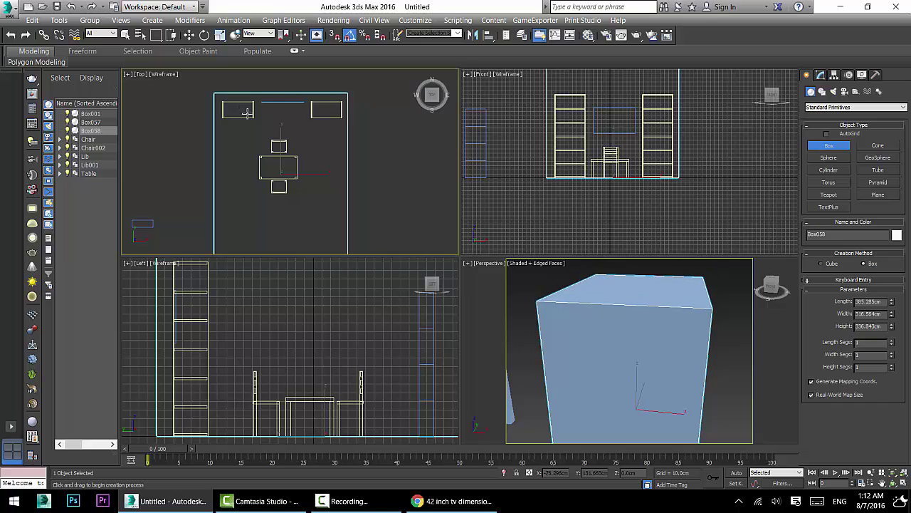
pyautogui.click(247, 113)
pyautogui.moveTo(597, 291); pyautogui.dragTo(592, 255, button='middle')
pyautogui.scroll(5, 620, 327)
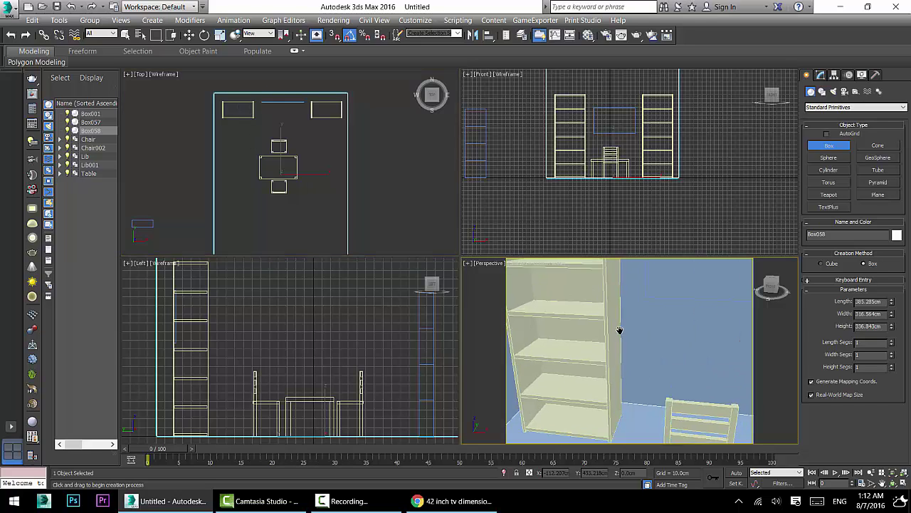
pyautogui.scroll(5, 619, 328)
pyautogui.scroll(2, 629, 326)
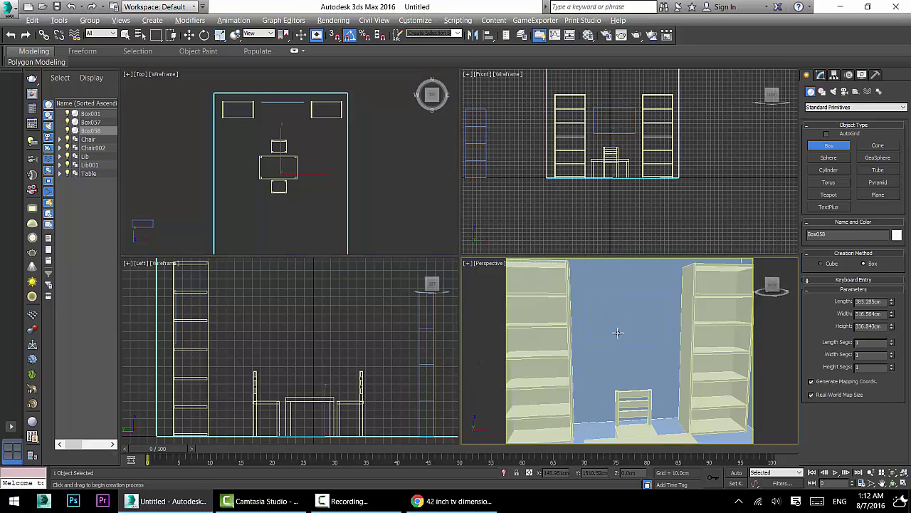
pyautogui.moveTo(618, 333)
pyautogui.keyDown('alt'); pyautogui.mouseDown(button='middle')
pyautogui.moveTo(661, 338)
pyautogui.moveTo(629, 335)
pyautogui.moveTo(639, 344)
pyautogui.moveTo(626, 345)
pyautogui.mouseUp(button='middle'); pyautogui.keyUp('alt')
pyautogui.scroll(-5, 631, 346)
pyautogui.press('Delete')
pyautogui.hotkey('ctrl', 'z')
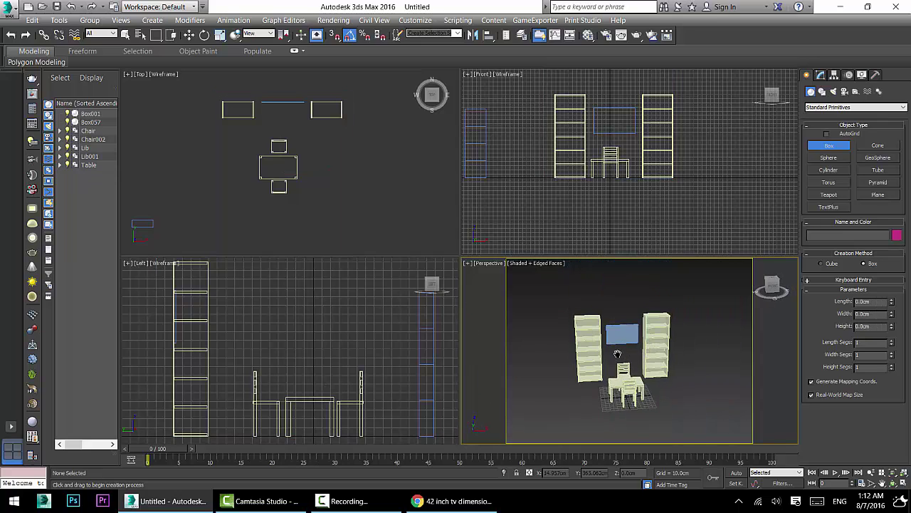
# Create a 400 by 400 cm floor plane under the furniture and move it so its back edge lies just behind the bookcases.
pyautogui.scroll(3, 616, 353)
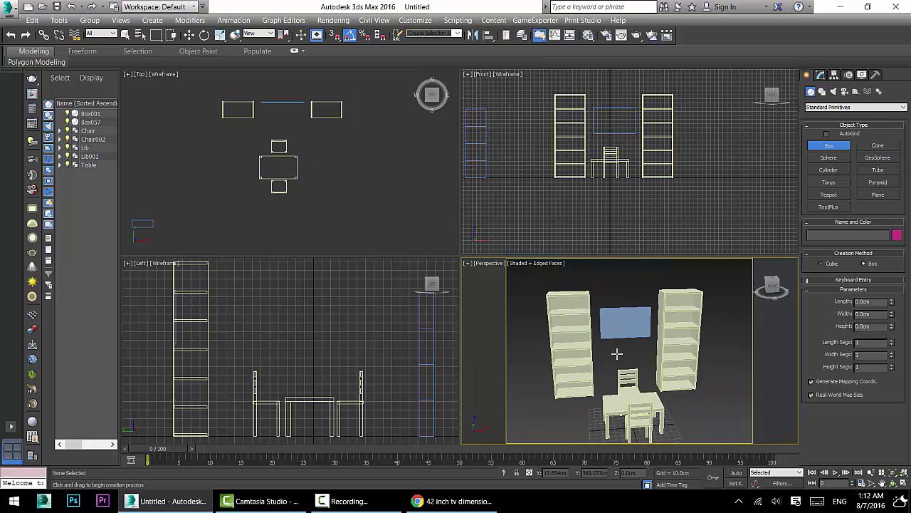
pyautogui.click(878, 195)
pyautogui.moveTo(256, 172); pyautogui.dragTo(248, 189, button='middle')
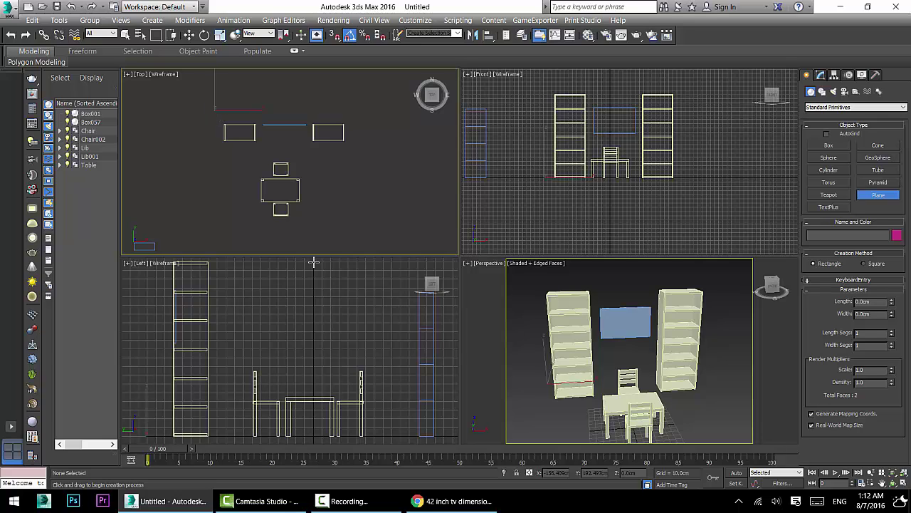
pyautogui.moveTo(216, 111); pyautogui.dragTo(362, 244)
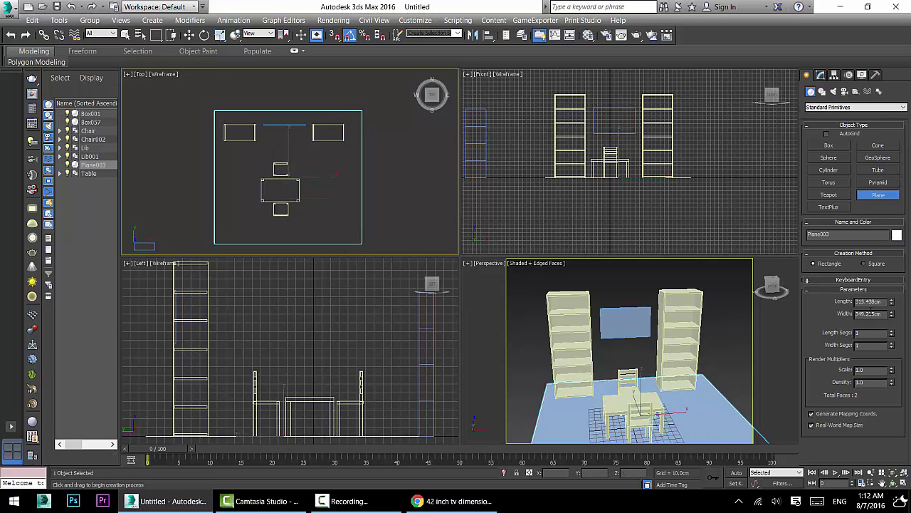
pyautogui.write('400')
pyautogui.press('Tab')
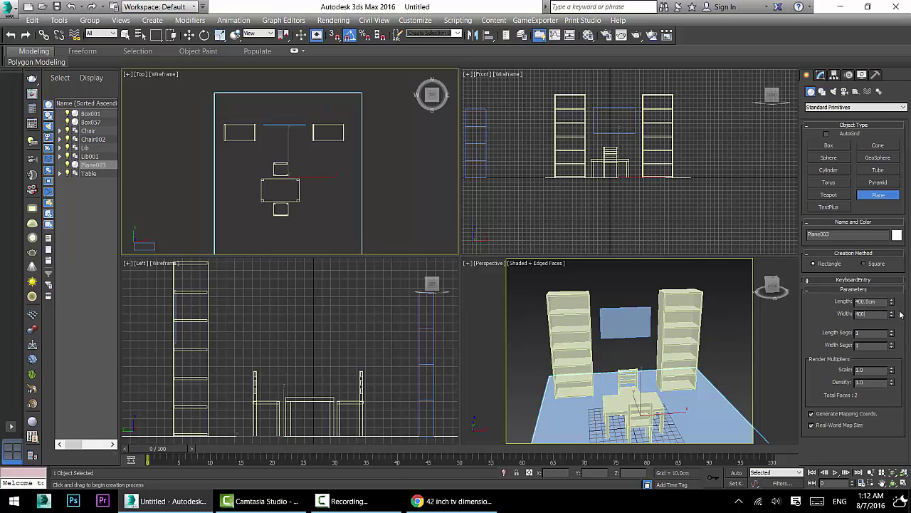
pyautogui.press('Return')
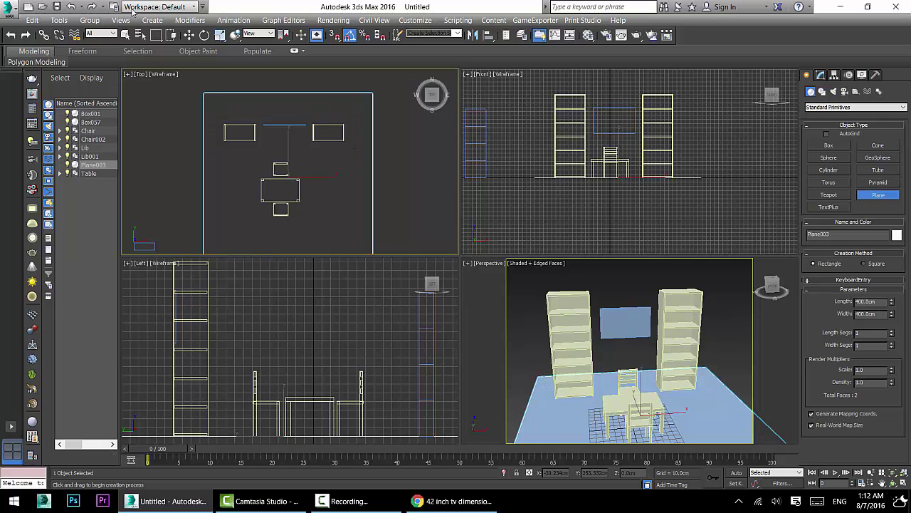
pyautogui.press('w')
pyautogui.moveTo(292, 165); pyautogui.dragTo(289, 189)
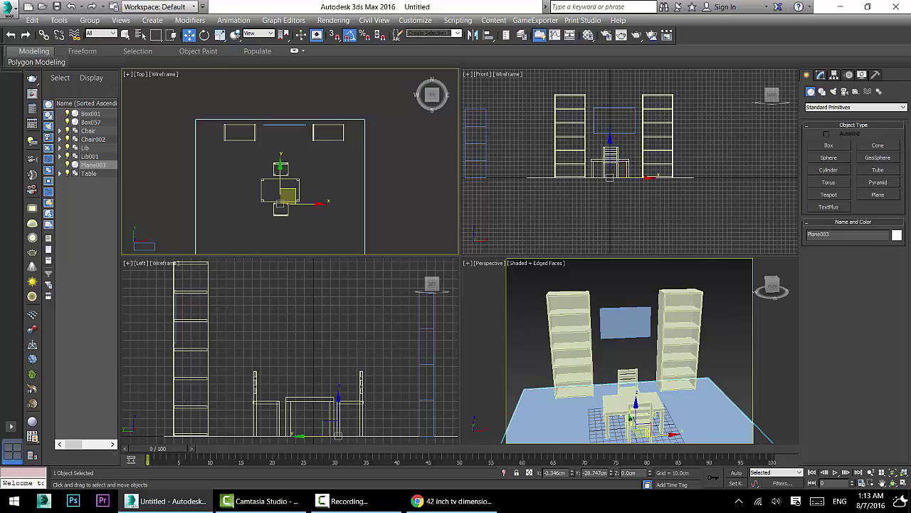
# Draw a wall box about 399 cm wide and 11 cm thick along the floor's back edge, and set its height to 300 cm.
pyautogui.click(838, 146)
pyautogui.scroll(3, 227, 141)
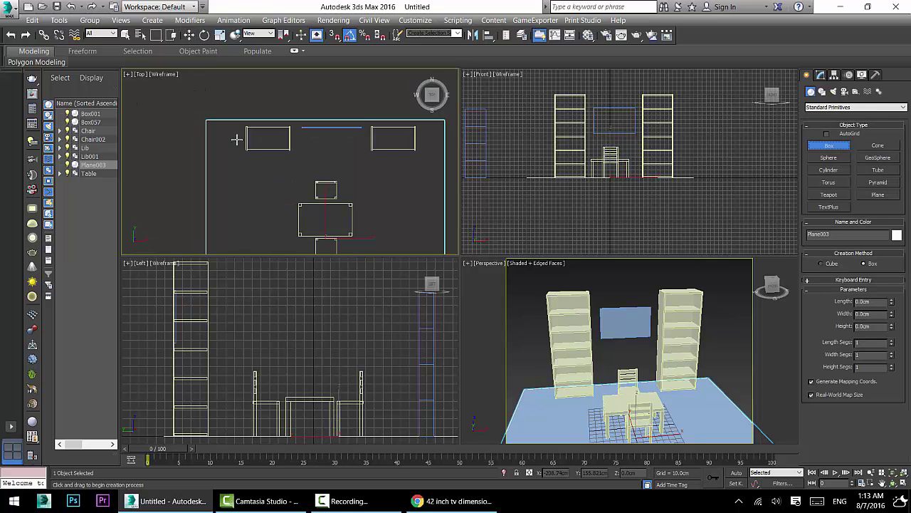
pyautogui.moveTo(197, 111); pyautogui.dragTo(427, 114)
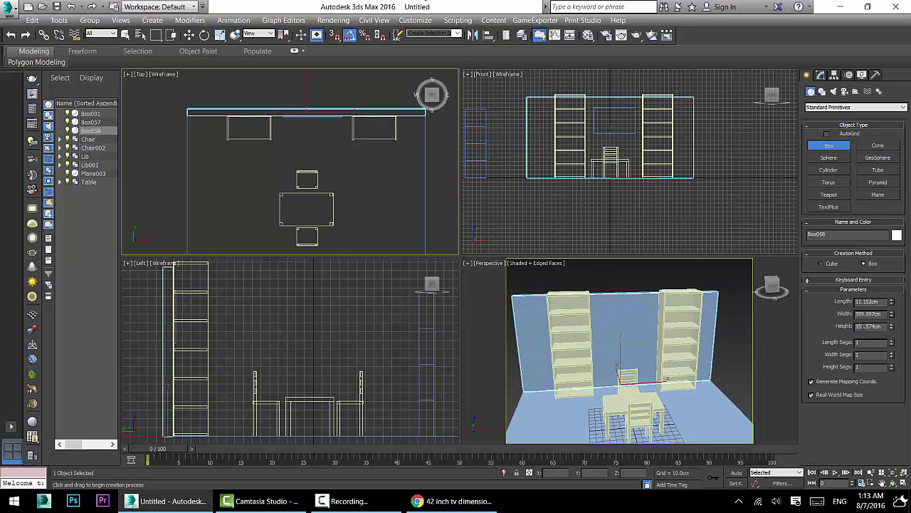
pyautogui.write('300')
pyautogui.press('Return')
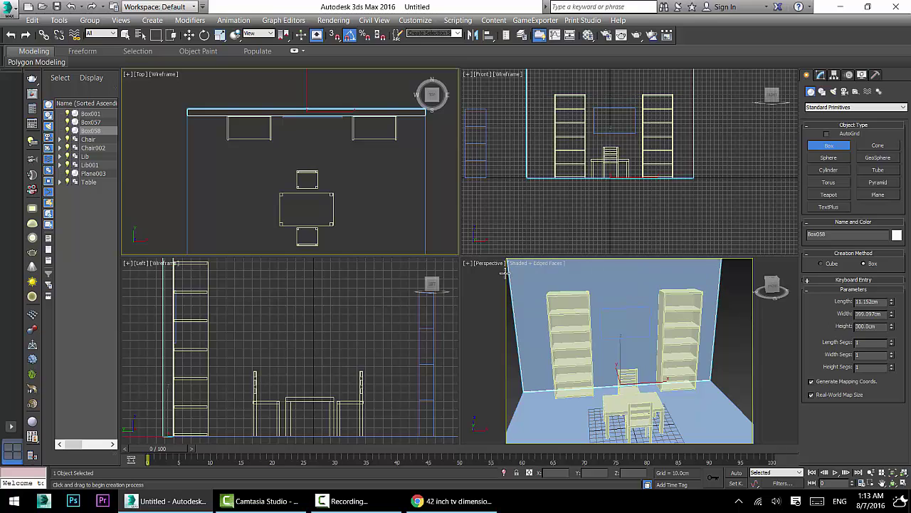
# Select both bookcases and move them slightly forward, leaving a small gap between their backs and the rear wall.
pyautogui.click(188, 34)
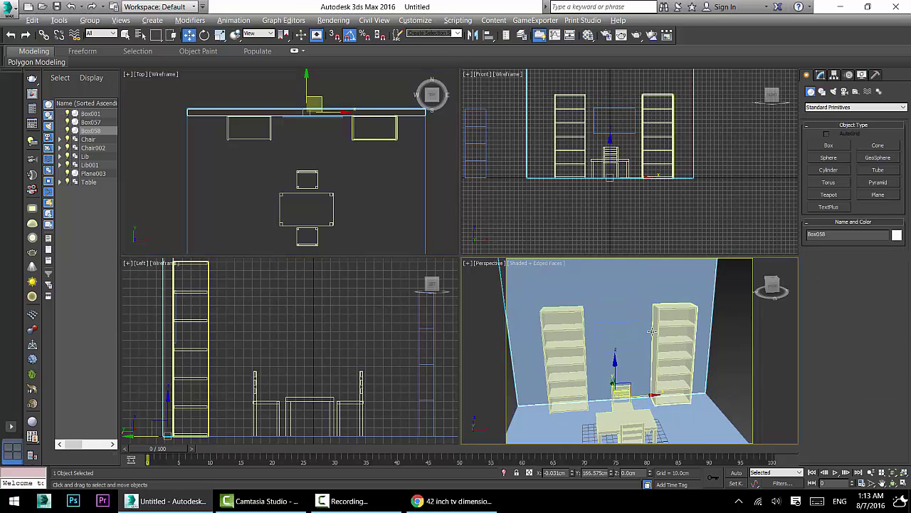
pyautogui.moveTo(228, 78); pyautogui.dragTo(219, 84, button='middle')
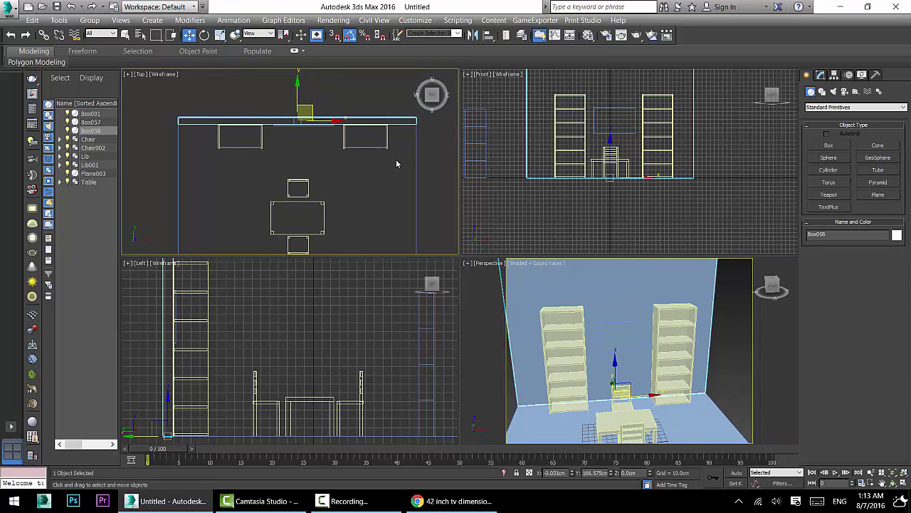
pyautogui.click(377, 147)
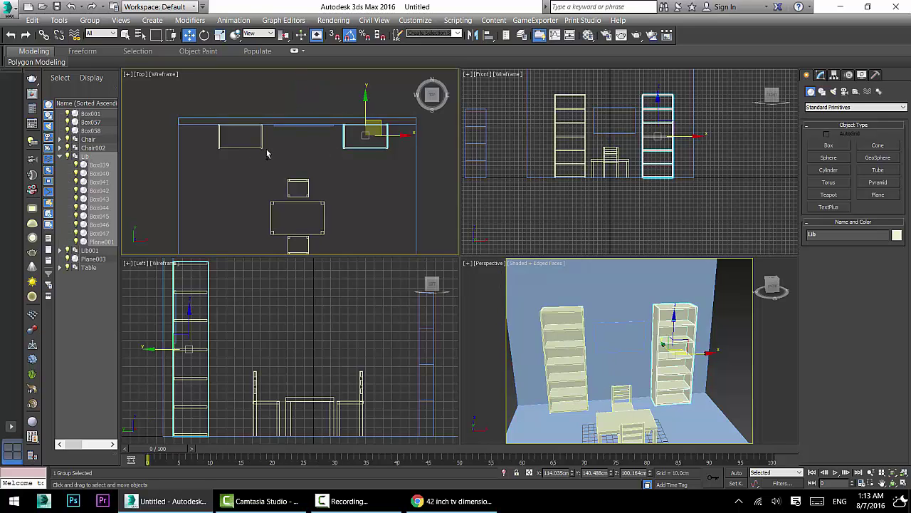
pyautogui.keyDown('ctrl'); pyautogui.click(260, 145); pyautogui.keyUp('ctrl')
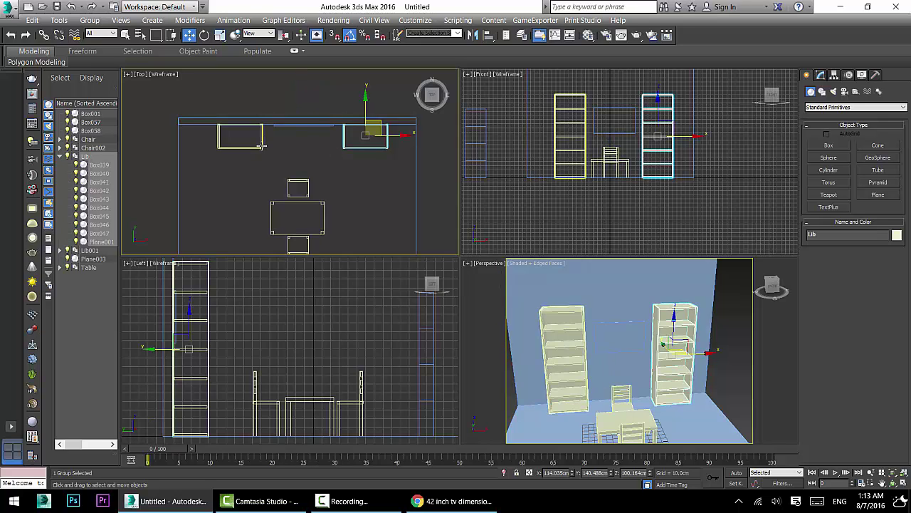
pyautogui.moveTo(304, 123); pyautogui.dragTo(303, 122)
# Move the TV box forward, away from the rear wall, to a Y position of about 146.4 cm.
pyautogui.click(302, 125)
pyautogui.scroll(5, 303, 124)
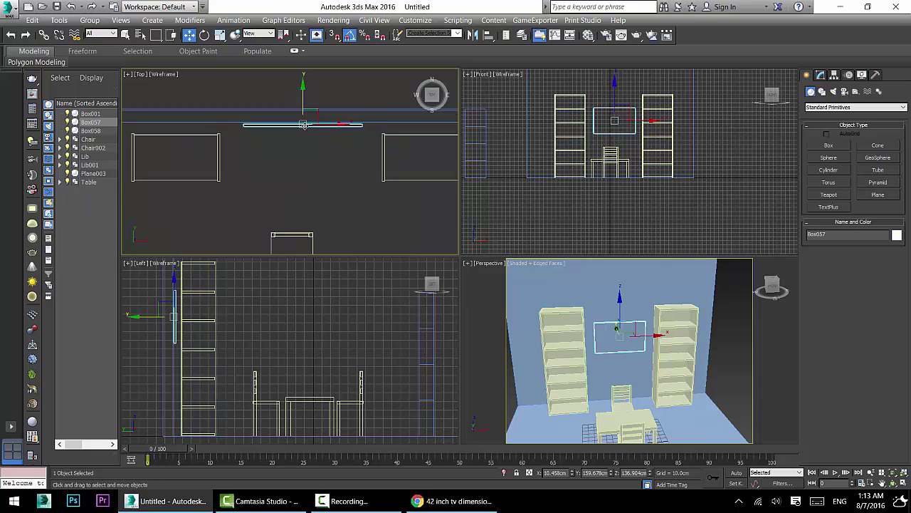
pyautogui.moveTo(300, 112); pyautogui.dragTo(307, 140)
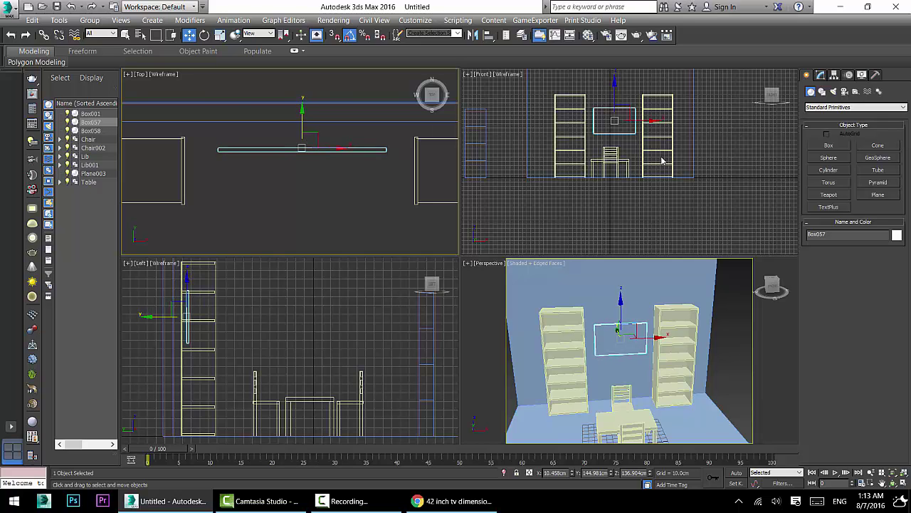
pyautogui.moveTo(302, 125); pyautogui.dragTo(302, 123)
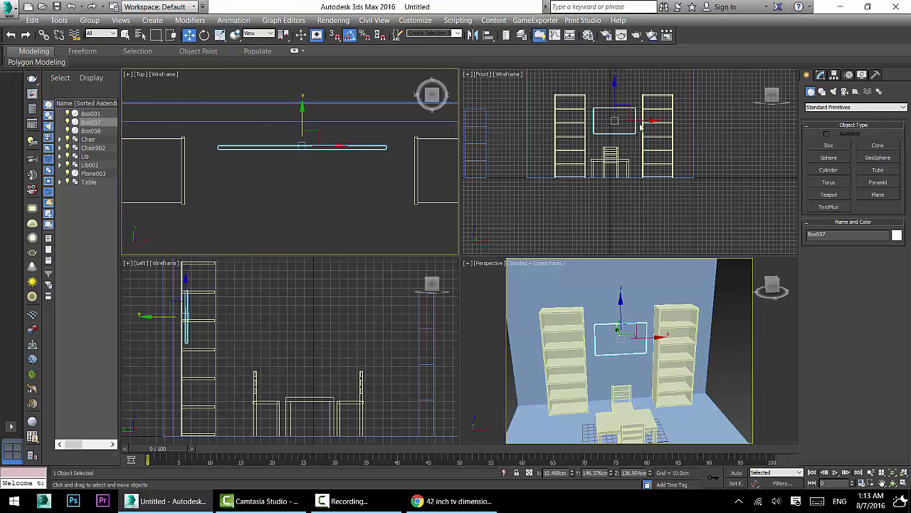
# Clone the TV box as one independent copy scaled uniformly to about 39 percent, centred behind the screen as a wall mount.
pyautogui.scroll(6, 624, 141)
pyautogui.moveTo(624, 141); pyautogui.dragTo(629, 140, button='middle')
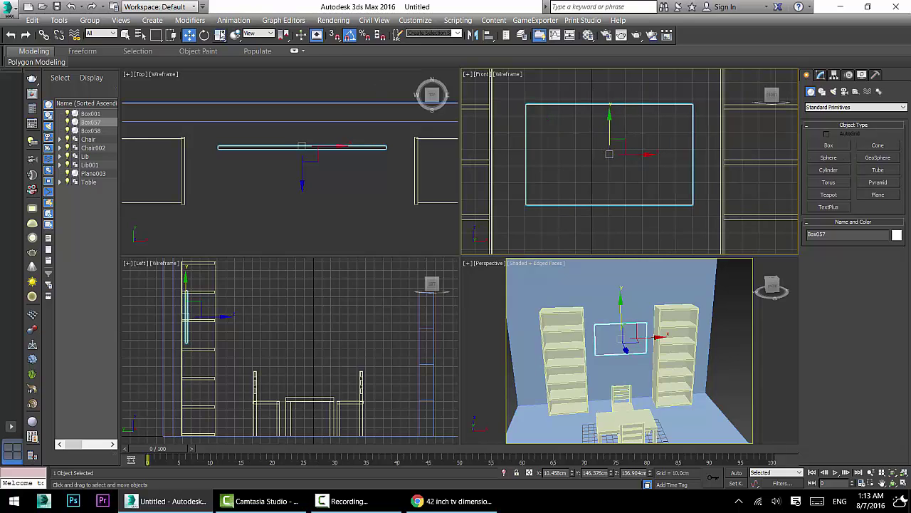
pyautogui.click(219, 35)
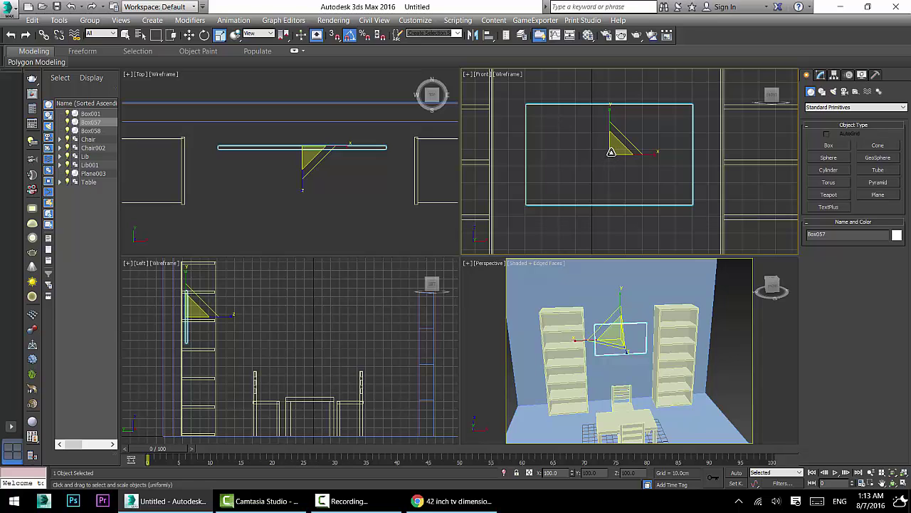
pyautogui.moveTo(611, 152); pyautogui.dragTo(635, 228)
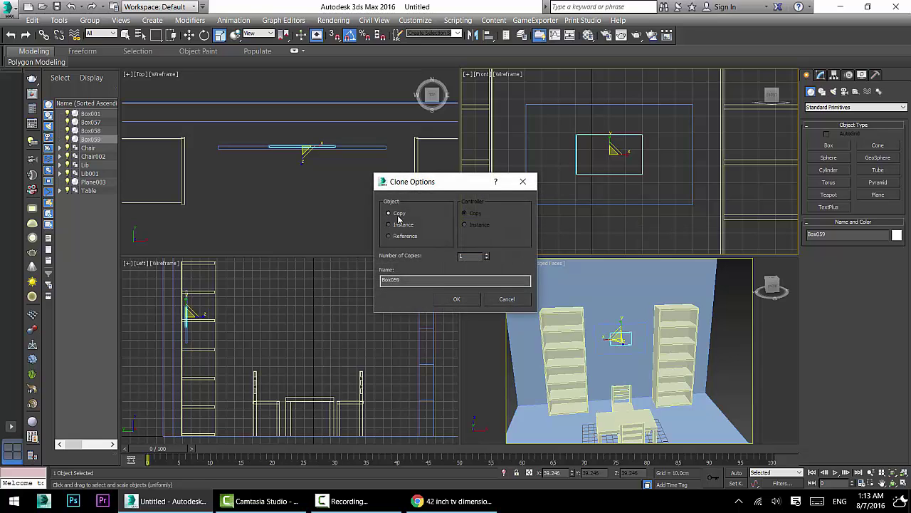
pyautogui.click(457, 299)
# Move the small mount box back against the rear wall and set its Height to 20 cm.
pyautogui.click(820, 76)
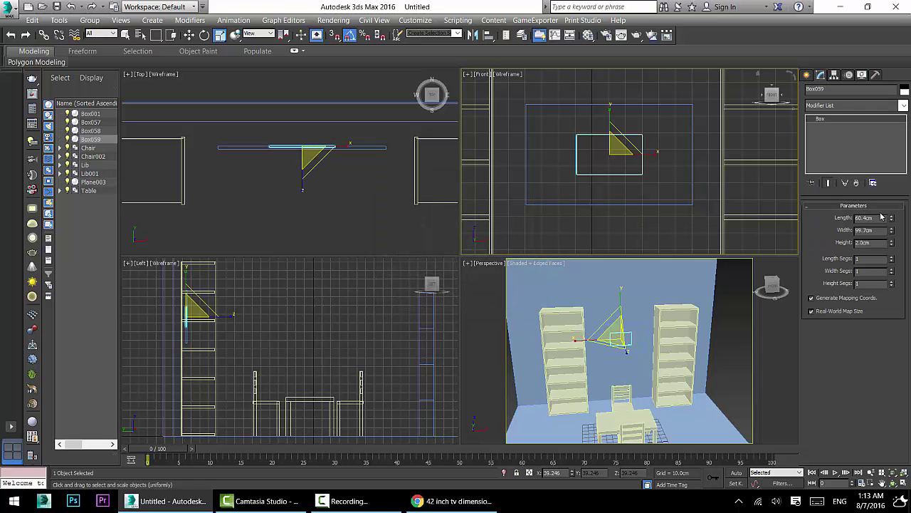
pyautogui.moveTo(892, 244); pyautogui.dragTo(684, 225)
pyautogui.click(188, 34)
pyautogui.rightClick(349, 161)
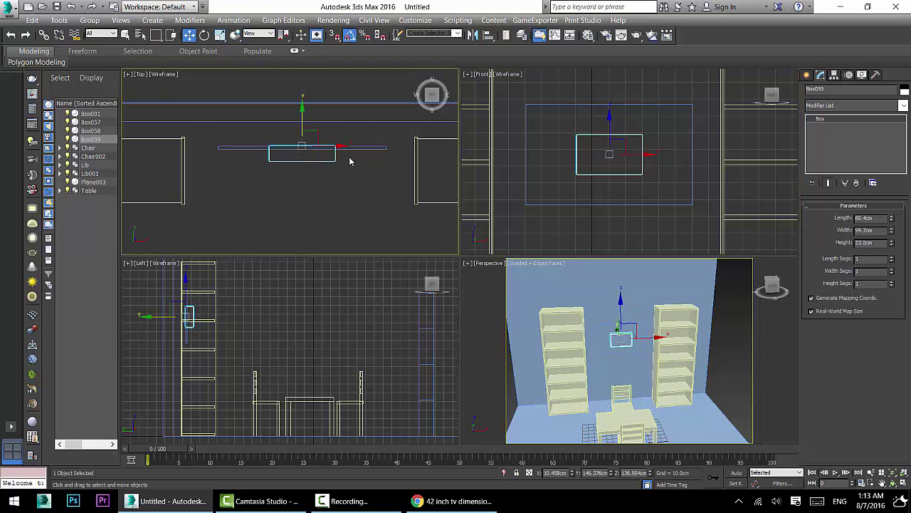
pyautogui.moveTo(300, 114); pyautogui.dragTo(300, 90)
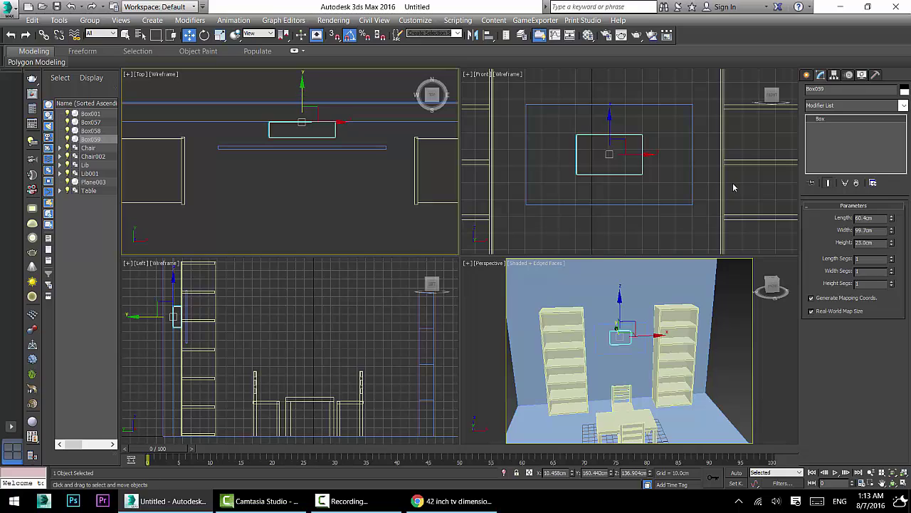
pyautogui.moveTo(892, 244)
pyautogui.mouseDown()
pyautogui.moveTo(876, 217)
pyautogui.moveTo(883, 246)
pyautogui.mouseUp()
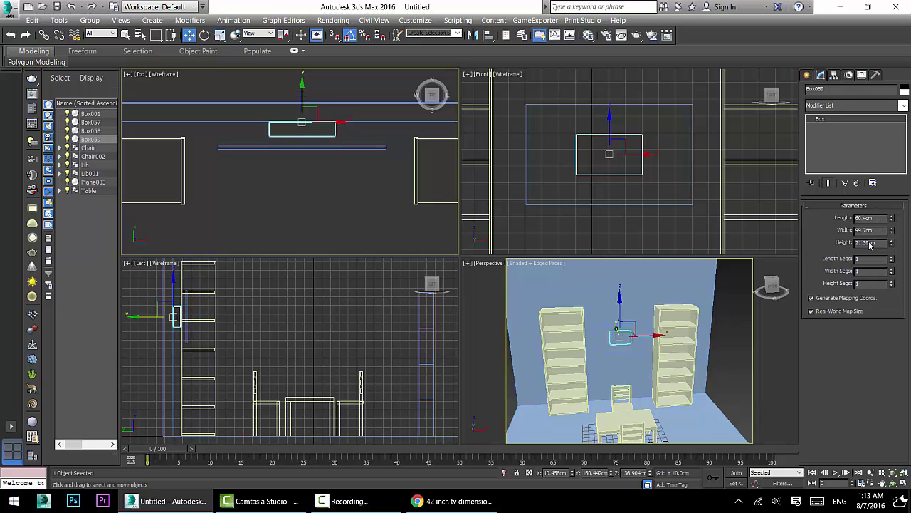
pyautogui.doubleClick(867, 243)
pyautogui.press('Return')
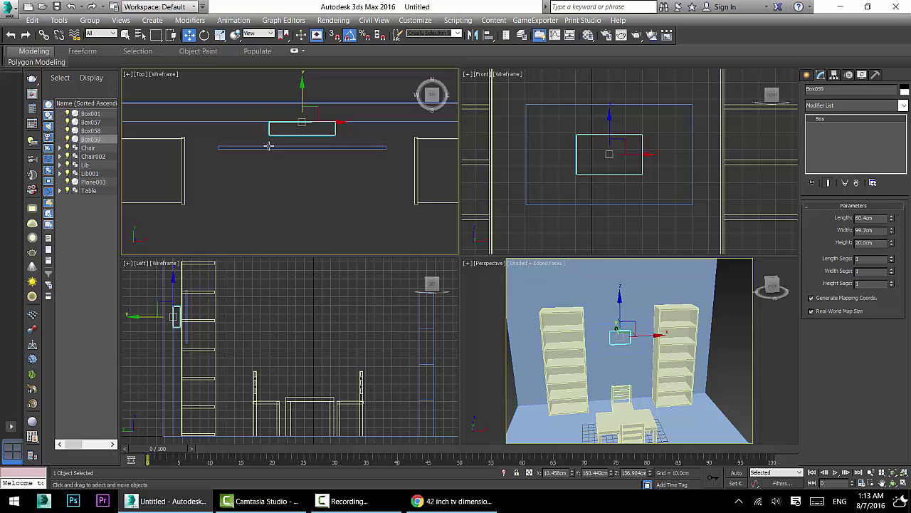
# Move the TV box back along Y until it rests against the front face of the wall mount.
pyautogui.click(289, 148)
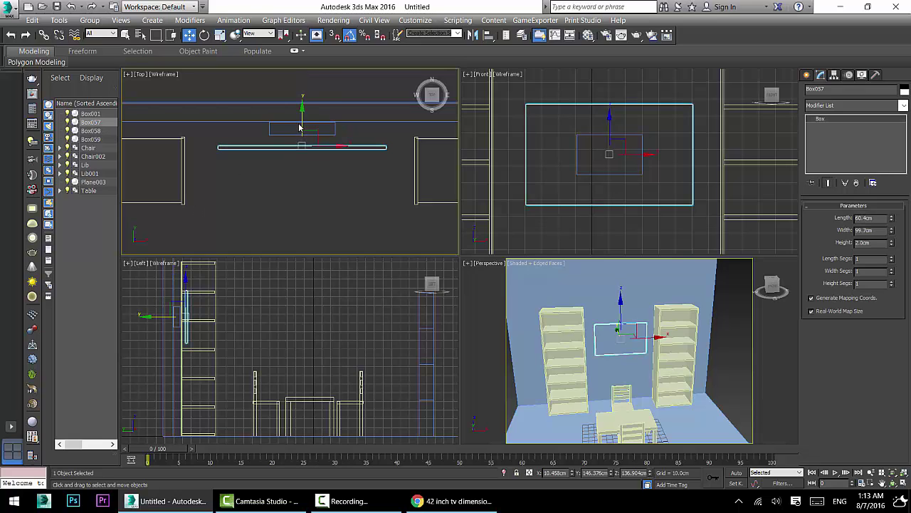
pyautogui.click(301, 120)
pyautogui.hotkey('ctrl', 'z')
pyautogui.moveTo(299, 117); pyautogui.dragTo(298, 106)
pyautogui.moveTo(621, 338); pyautogui.dragTo(618, 336)
pyautogui.hotkey('ctrl', 'z')
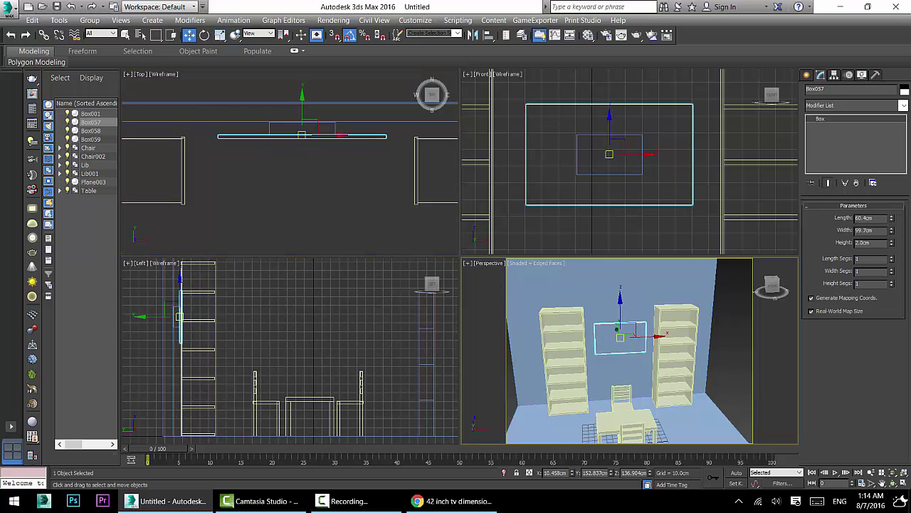
# Enlarge the perspective view and move the free-standing 165 cm tall box beside the floor's left edge, nearer the rear wall.
pyautogui.click(904, 482)
pyautogui.scroll(-6, 456, 273)
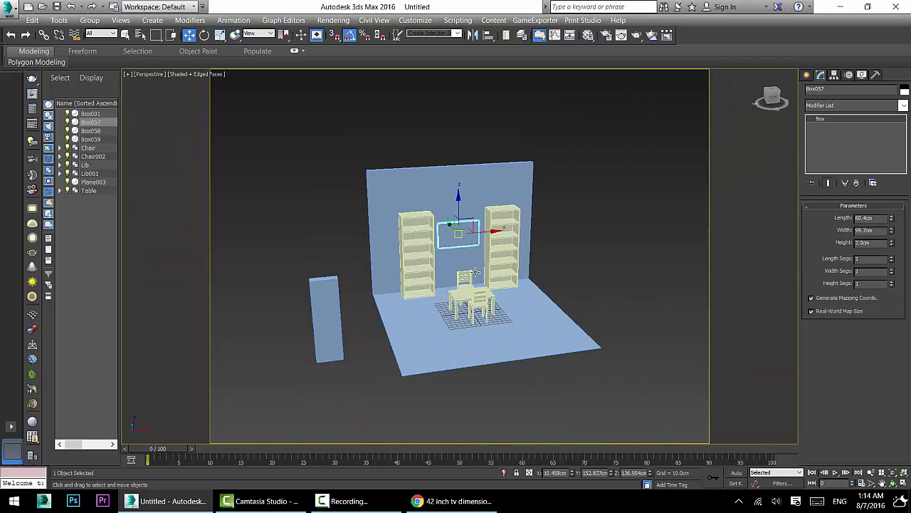
pyautogui.scroll(3, 456, 273)
pyautogui.keyDown('alt'); pyautogui.moveTo(482, 268); pyautogui.dragTo(570, 300, button='middle'); pyautogui.keyUp('alt')
pyautogui.click(249, 313)
pyautogui.keyDown('alt'); pyautogui.moveTo(250, 313); pyautogui.dragTo(282, 352, button='middle'); pyautogui.keyUp('alt')
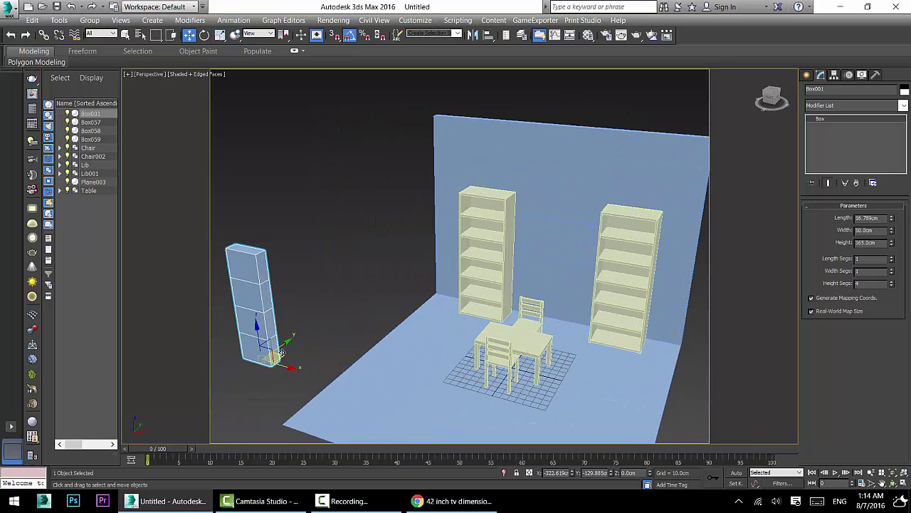
pyautogui.moveTo(280, 352); pyautogui.dragTo(512, 305)
# Select the rear wall and the floor plane together and change their object colour to the palette's grey.
pyautogui.keyDown('alt'); pyautogui.moveTo(513, 305); pyautogui.dragTo(493, 218, button='middle'); pyautogui.keyUp('alt')
pyautogui.scroll(3, 523, 302)
pyautogui.click(472, 213)
pyautogui.click(512, 125)
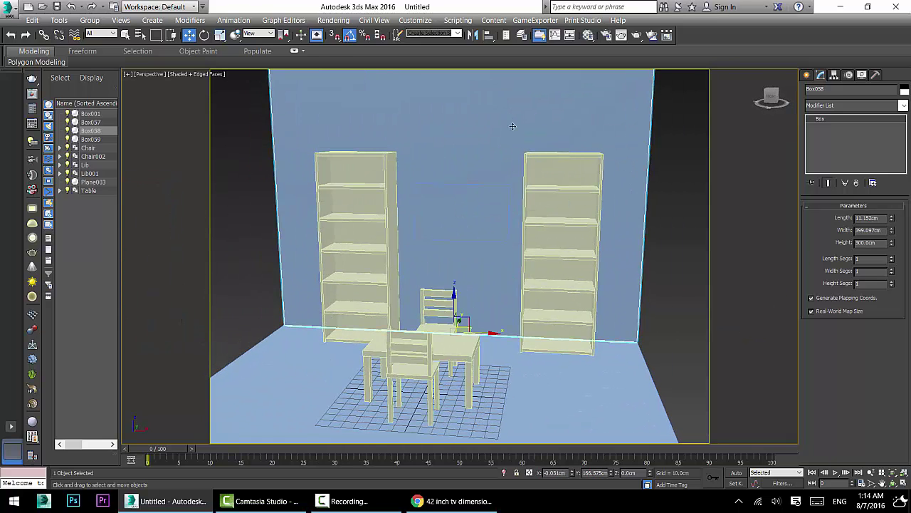
pyautogui.keyDown('ctrl'); pyautogui.click(630, 379); pyautogui.keyUp('ctrl')
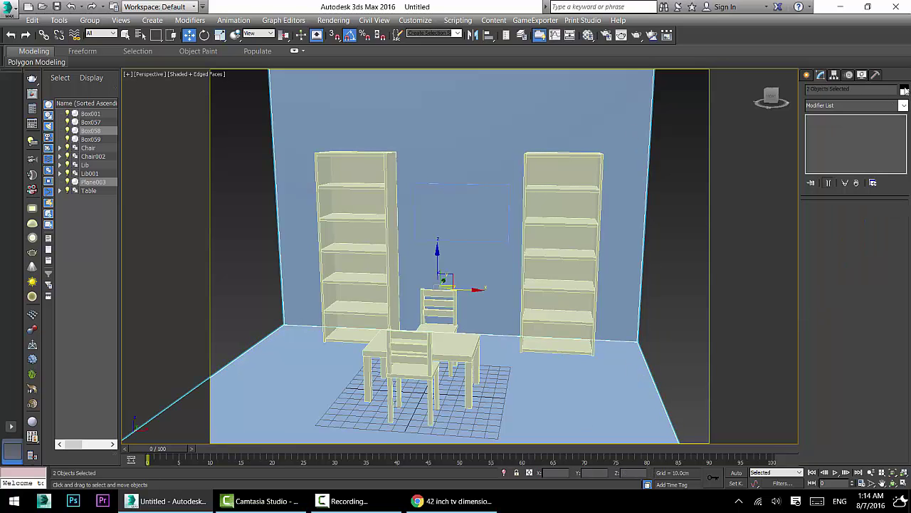
pyautogui.click(905, 91)
pyautogui.click(339, 200)
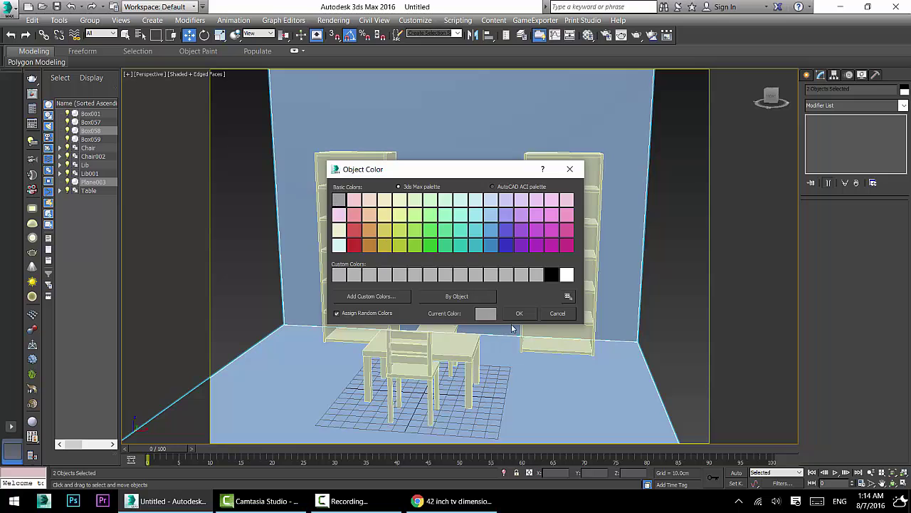
pyautogui.click(519, 313)
# Change the TV's object colour to a custom near-black grey and deselect it.
pyautogui.click(443, 201)
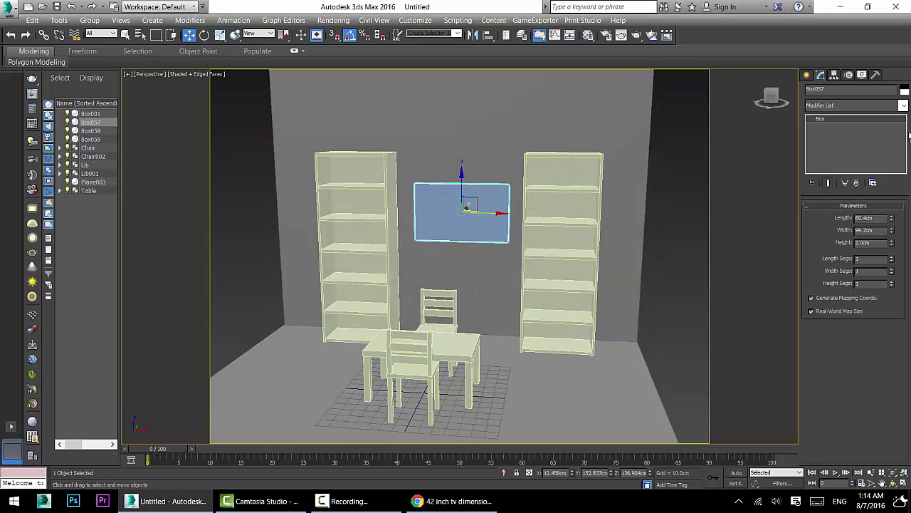
pyautogui.click(904, 92)
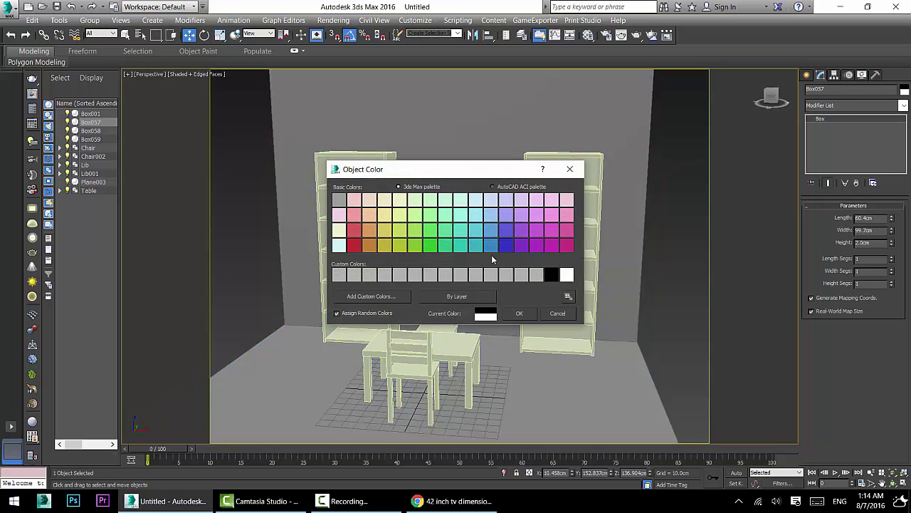
pyautogui.click(341, 201)
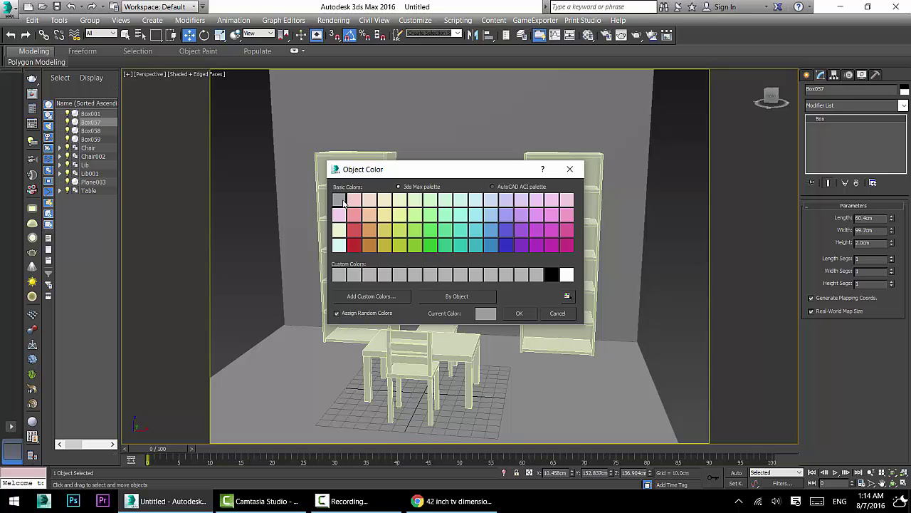
pyautogui.click(476, 316)
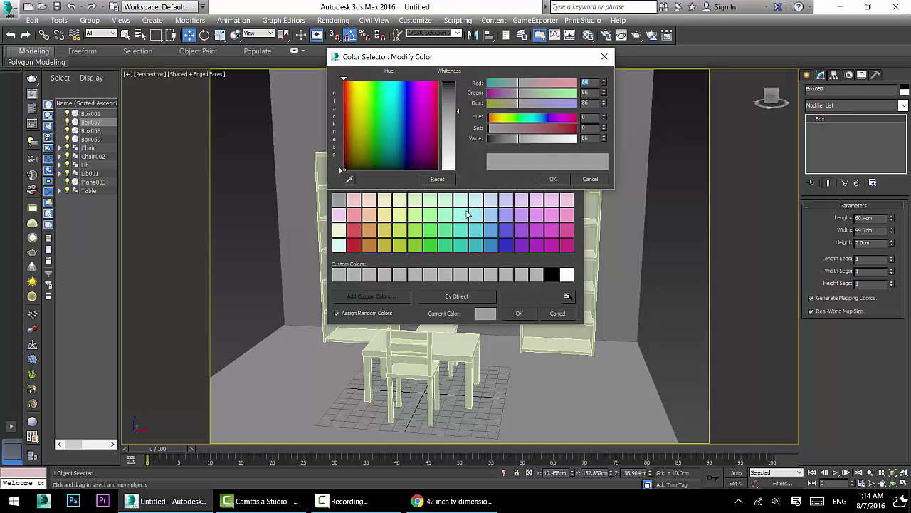
pyautogui.moveTo(448, 87); pyautogui.dragTo(449, 84)
pyautogui.click(552, 179)
pyautogui.click(519, 313)
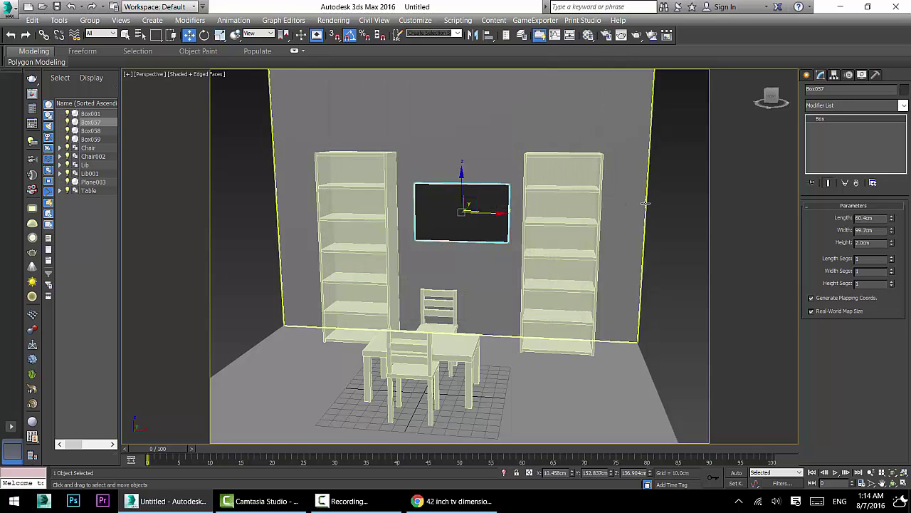
pyautogui.click(716, 193)
pyautogui.click(453, 212)
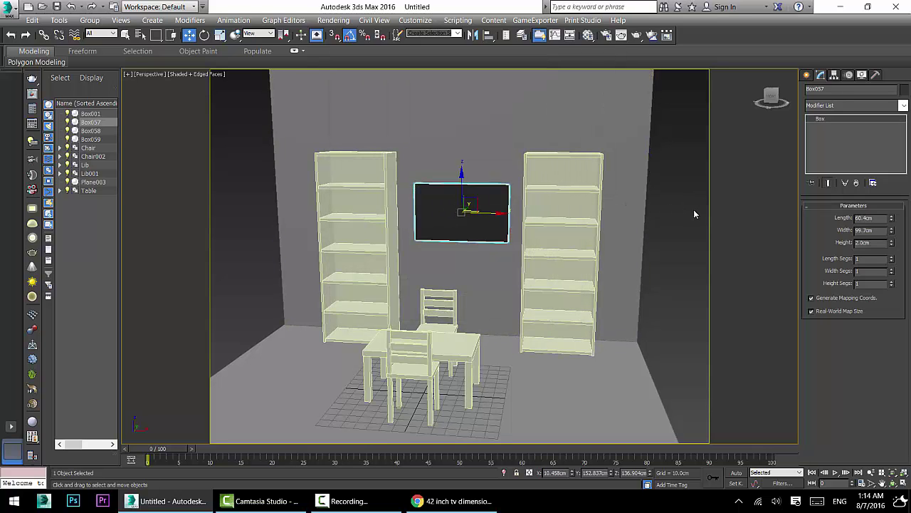
pyautogui.click(694, 211)
# Examine the furnished room from several distances and angles, checking the TV, bookcases, table and chairs against the wall and floor.
pyautogui.scroll(-2, 331, 269)
pyautogui.scroll(2, 353, 268)
pyautogui.moveTo(377, 279); pyautogui.dragTo(455, 269, button='middle')
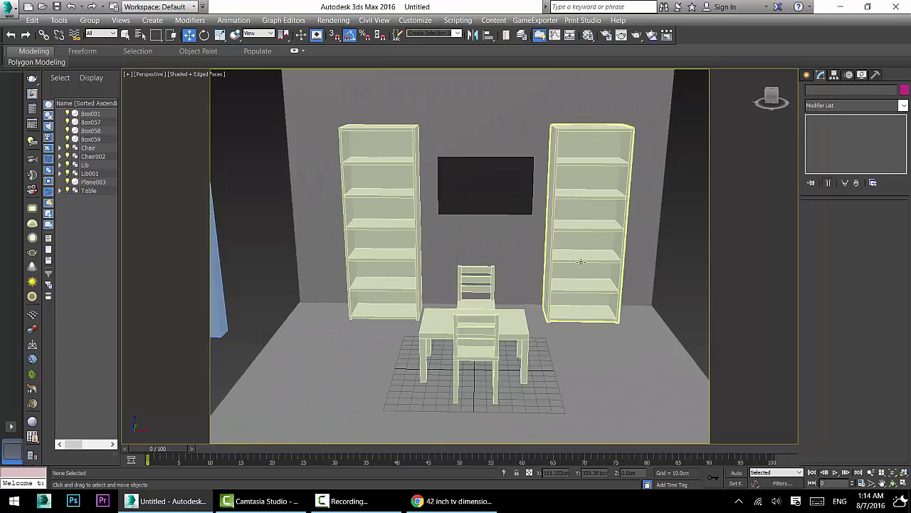
pyautogui.scroll(-4, 559, 234)
pyautogui.scroll(4, 551, 228)
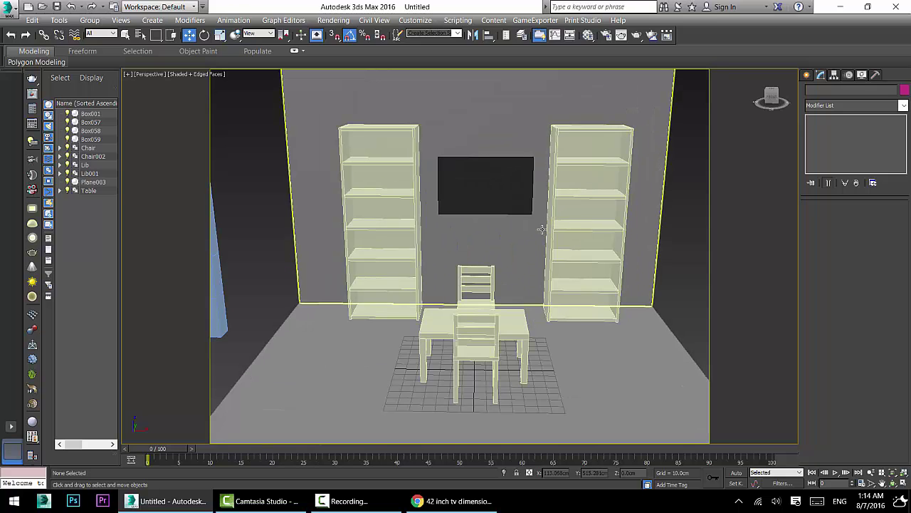
pyautogui.scroll(-3, 542, 229)
pyautogui.click(565, 146)
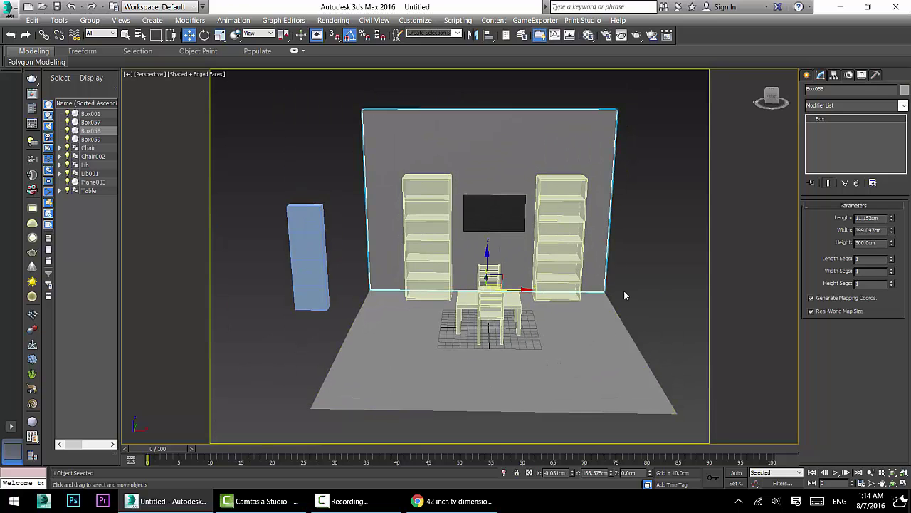
pyautogui.scroll(3, 511, 378)
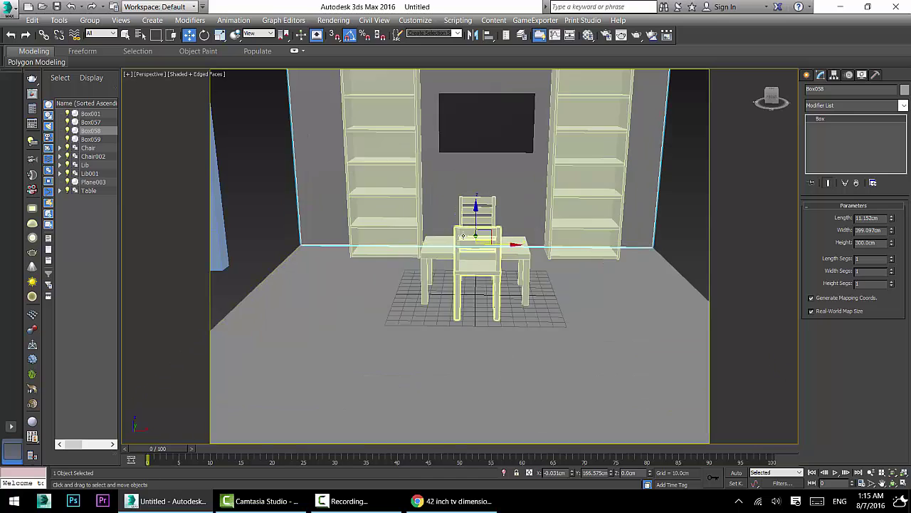
pyautogui.keyDown('alt'); pyautogui.moveTo(463, 235); pyautogui.dragTo(456, 281, button='middle'); pyautogui.keyUp('alt')
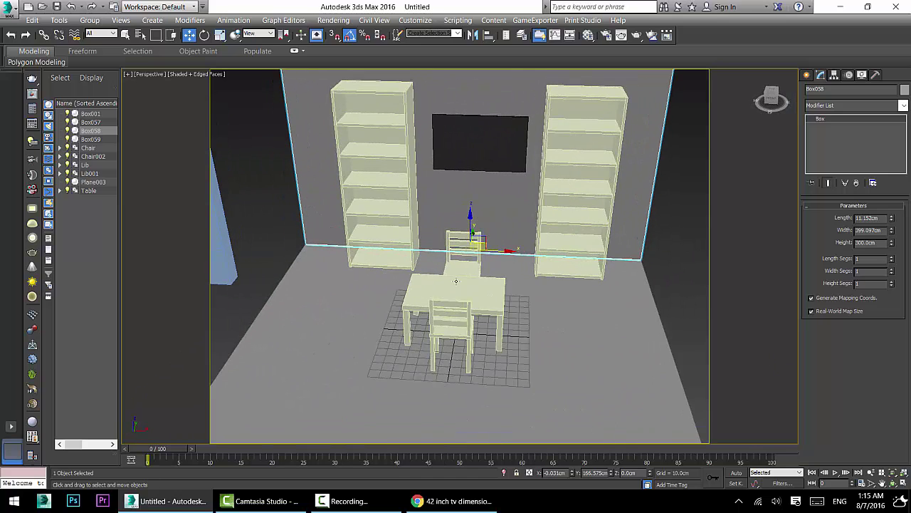
pyautogui.scroll(2, 457, 280)
pyautogui.scroll(-2, 456, 281)
pyautogui.scroll(-2, 453, 279)
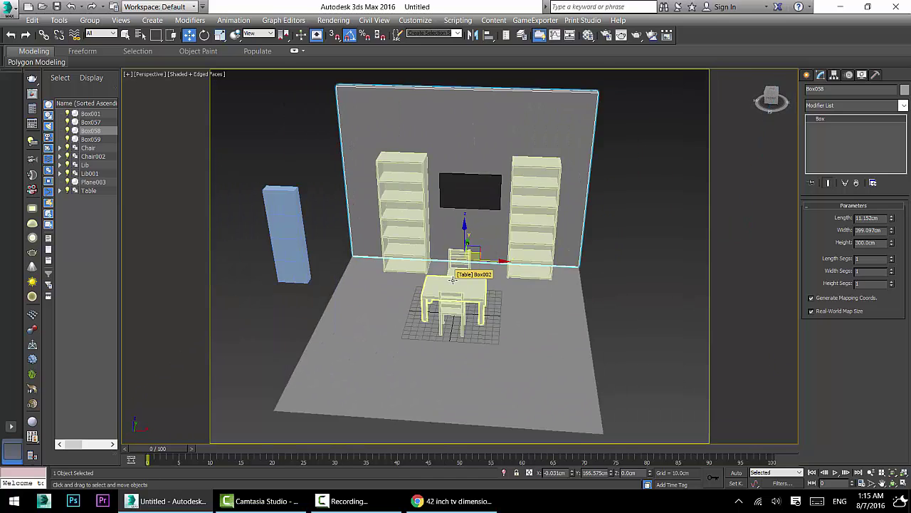
pyautogui.scroll(2, 453, 279)
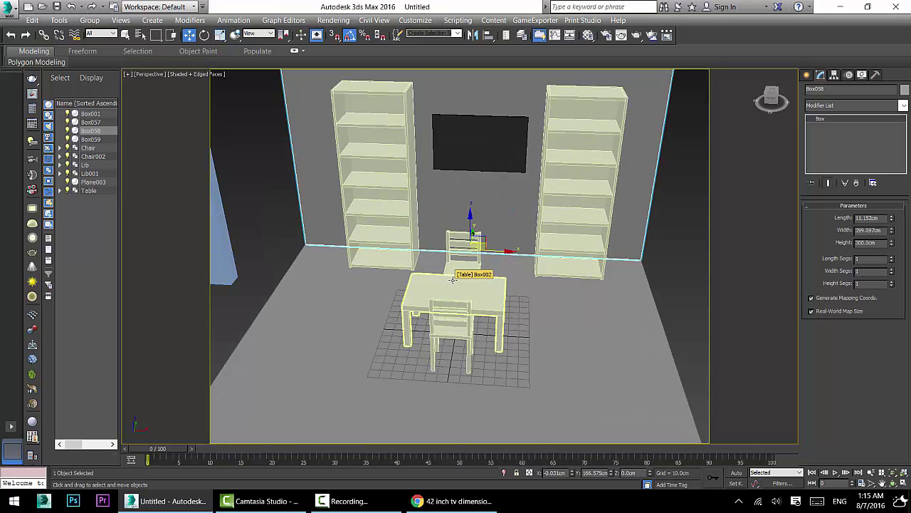
# Create a box about 56 × 42 × 46 cm on the floor beside the bookcase near the floor's right edge.
pyautogui.scroll(1, 443, 285)
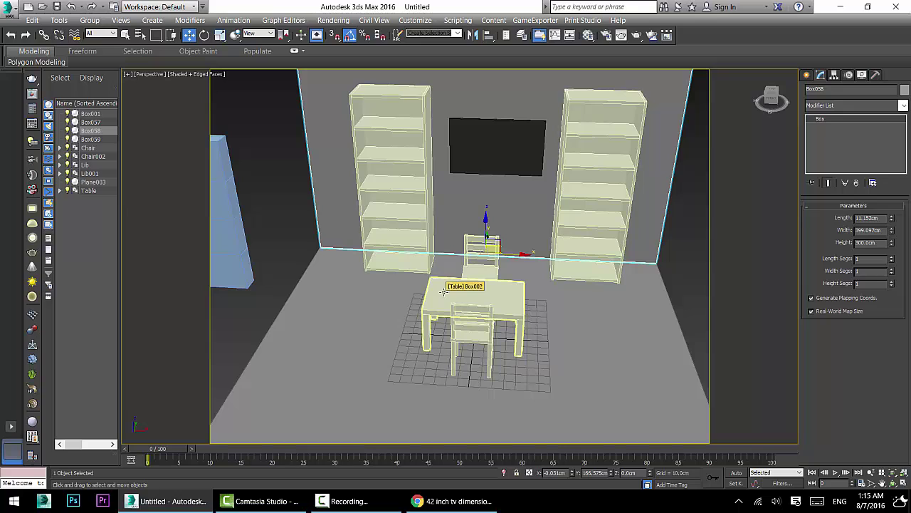
pyautogui.click(806, 74)
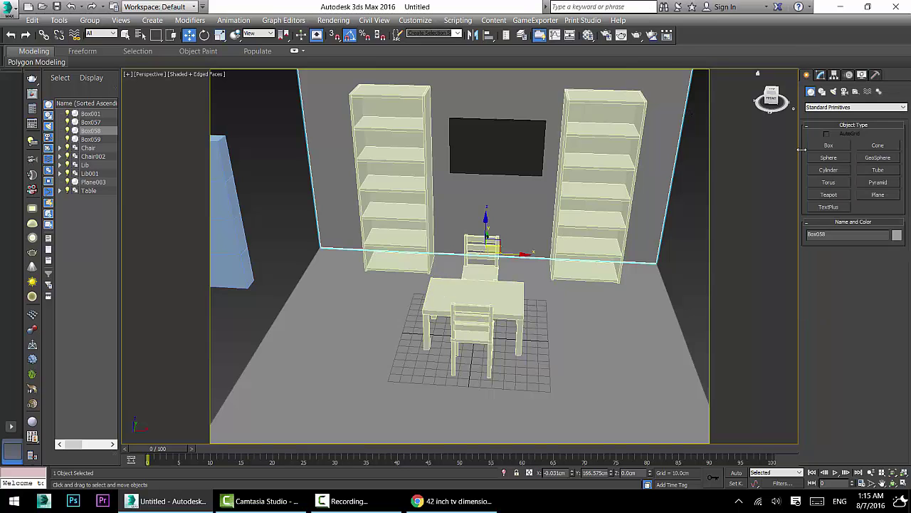
pyautogui.click(828, 145)
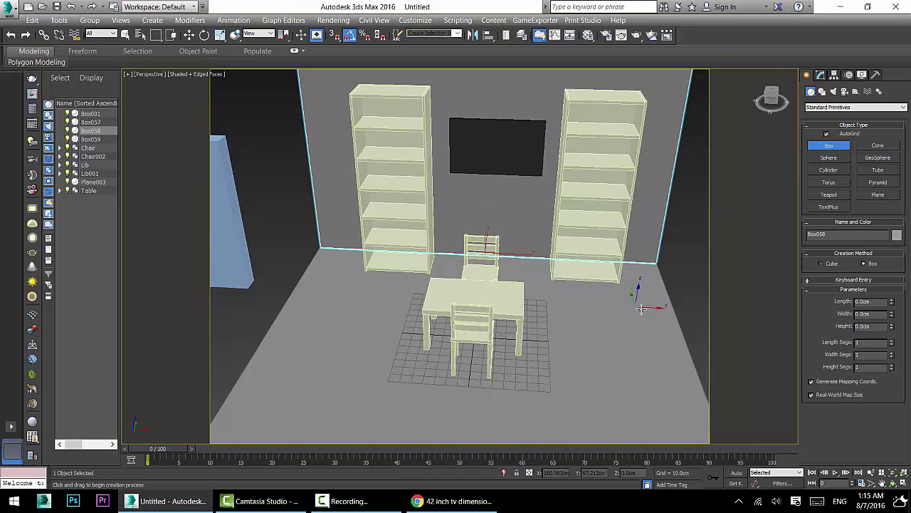
pyautogui.moveTo(660, 308); pyautogui.dragTo(621, 341)
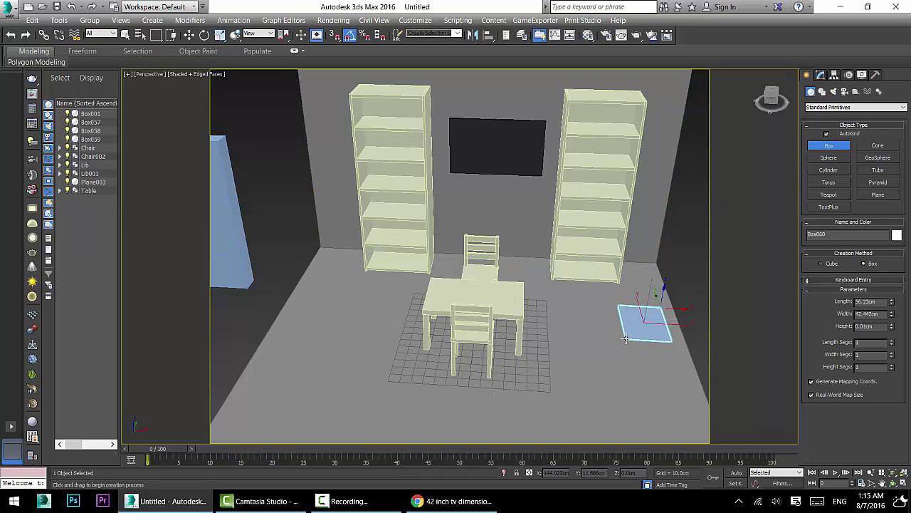
pyautogui.click(647, 296)
pyautogui.keyDown('alt'); pyautogui.moveTo(647, 295); pyautogui.dragTo(679, 297, button='middle'); pyautogui.keyUp('alt')
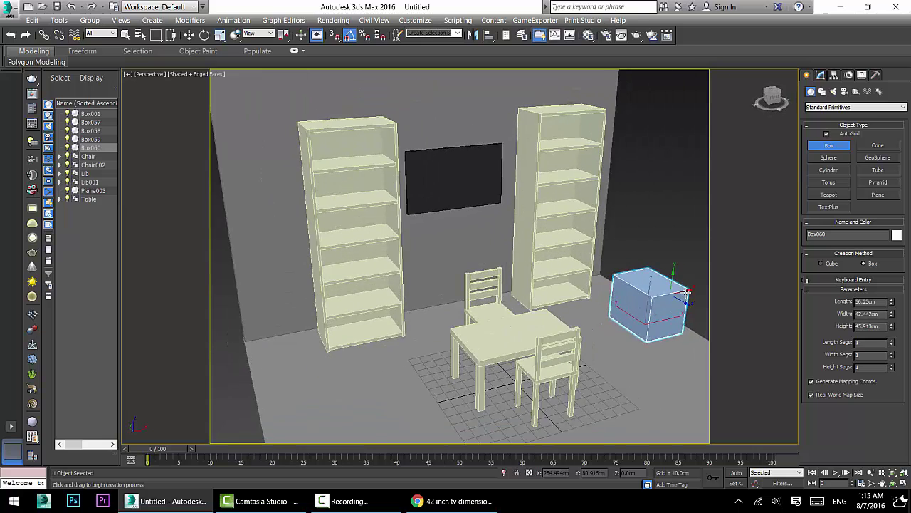
# Reduce the new floor box's width to about 40.7 cm and its length to about 43.4 cm.
pyautogui.scroll(4, 676, 310)
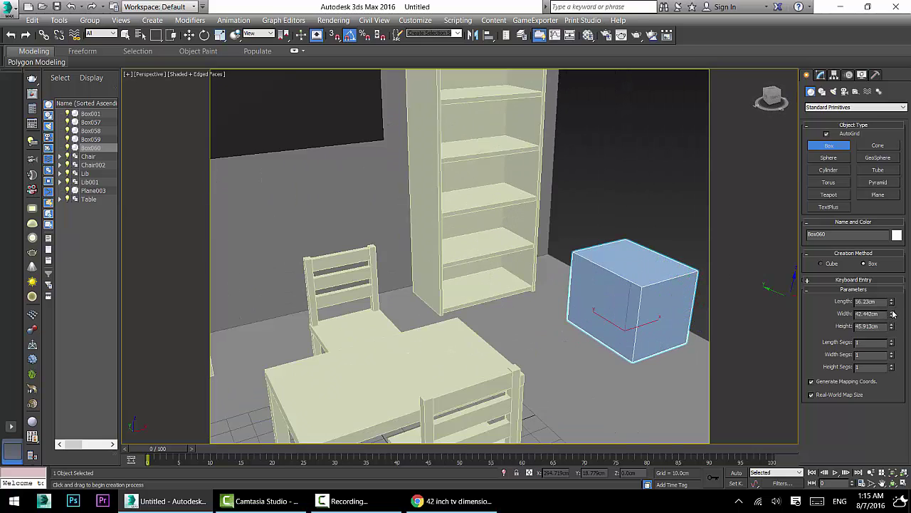
pyautogui.moveTo(892, 316)
pyautogui.mouseDown()
pyautogui.moveTo(896, 325)
pyautogui.moveTo(897, 313)
pyautogui.mouseUp()
pyautogui.press('z')
pyautogui.keyDown('alt'); pyautogui.moveTo(569, 313); pyautogui.dragTo(335, 171, button='middle'); pyautogui.keyUp('alt')
pyautogui.moveTo(892, 304); pyautogui.dragTo(892, 314)
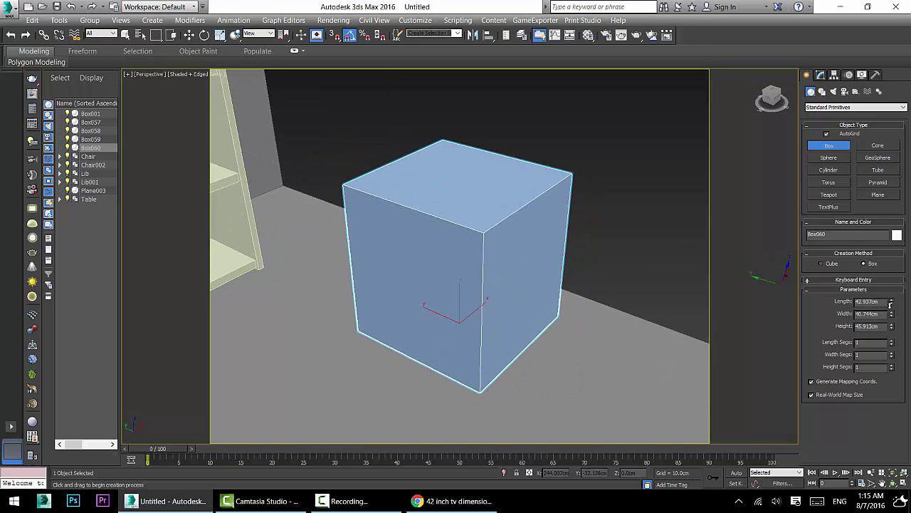
# Draw a drawer front about 40.5 × 9.5 × 1.2 cm on the cabinet box's front face and nudge it inward and slightly up.
pyautogui.moveTo(346, 190); pyautogui.dragTo(478, 270)
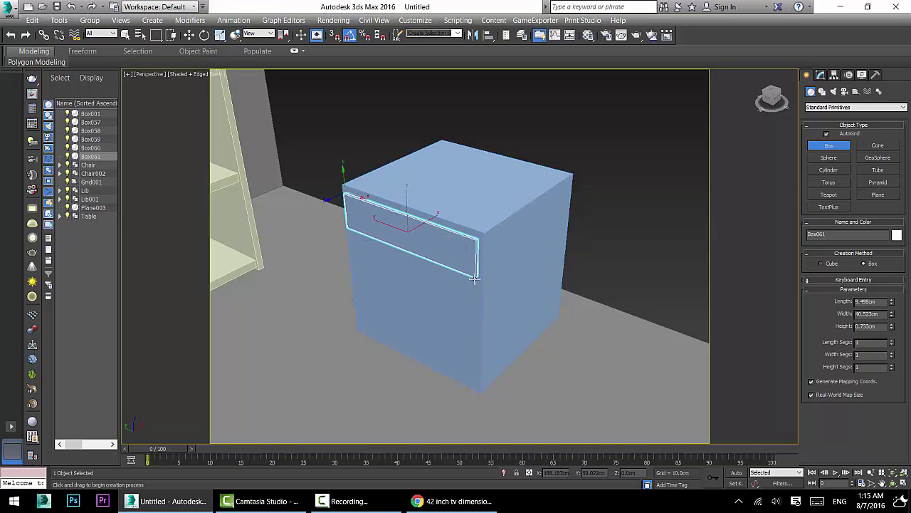
pyautogui.click(473, 278)
pyautogui.click(188, 35)
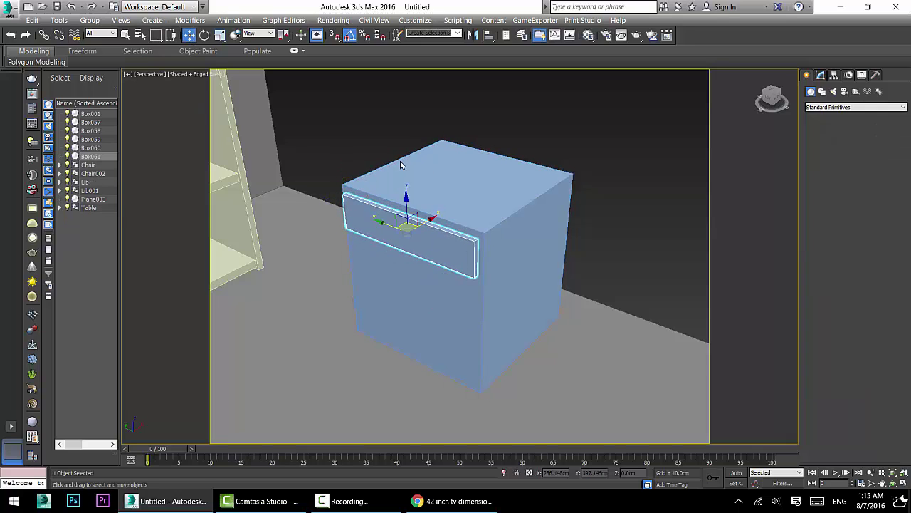
pyautogui.keyDown('alt'); pyautogui.moveTo(420, 186); pyautogui.dragTo(410, 222, button='middle'); pyautogui.keyUp('alt')
pyautogui.scroll(3, 413, 222)
pyautogui.moveTo(420, 226); pyautogui.dragTo(425, 227)
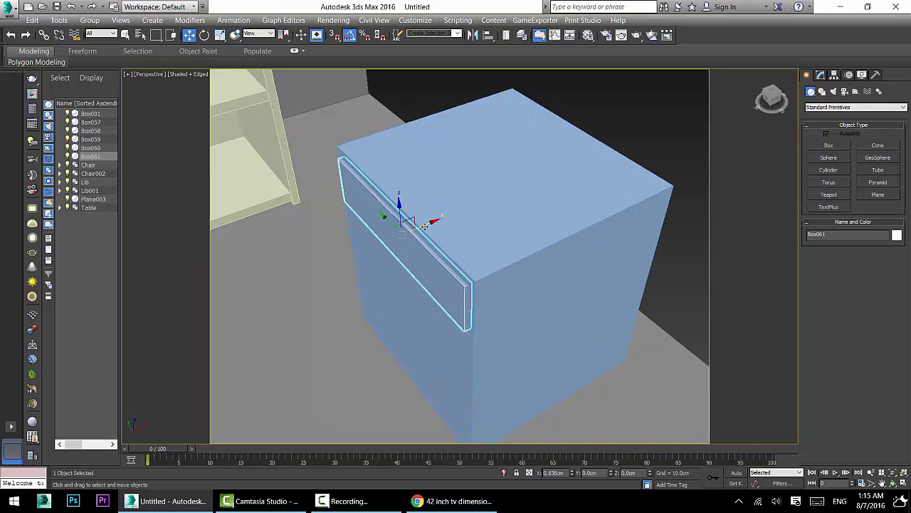
pyautogui.keyDown('alt'); pyautogui.moveTo(425, 226); pyautogui.dragTo(390, 201, button='middle'); pyautogui.keyUp('alt')
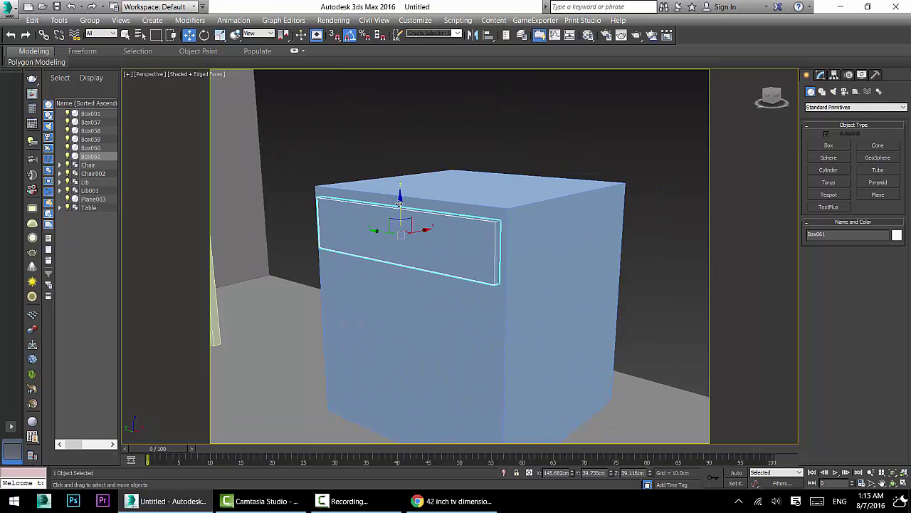
pyautogui.moveTo(398, 205); pyautogui.dragTo(397, 200)
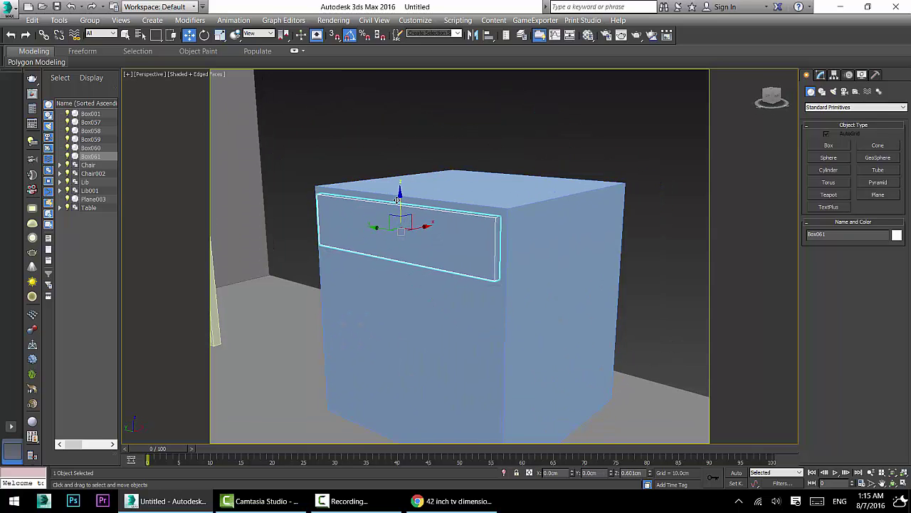
# Set the cabinet box's height to 40 cm.
pyautogui.click(820, 75)
pyautogui.click(509, 294)
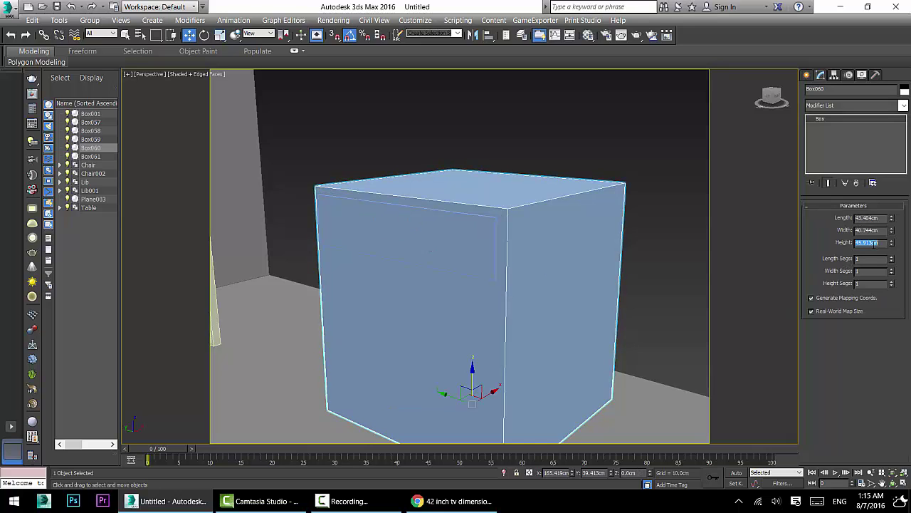
pyautogui.write('40')
pyautogui.press('Return')
# Lower the drawer front to just below the cabinet's top edge and set its length to 10 cm.
pyautogui.click(413, 233)
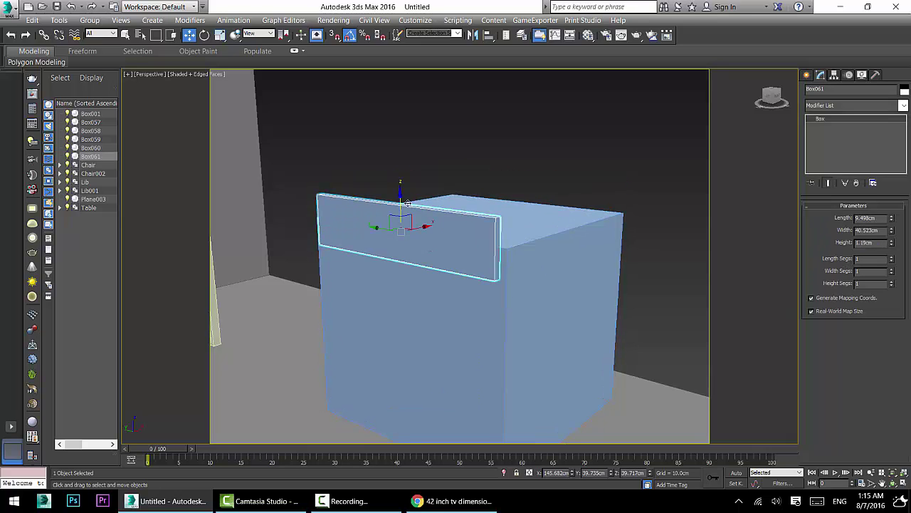
pyautogui.moveTo(400, 202); pyautogui.dragTo(400, 232)
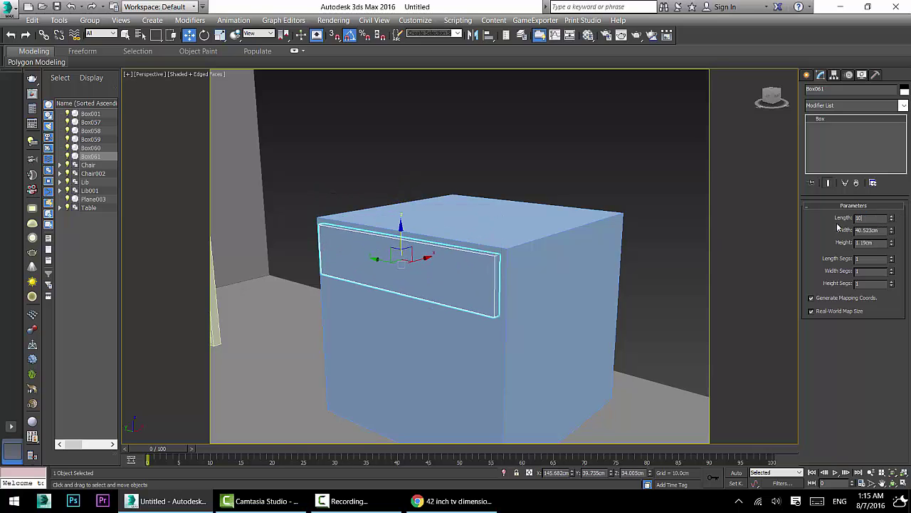
pyautogui.press('Return')
pyautogui.moveTo(376, 255); pyautogui.dragTo(399, 224, button='middle')
pyautogui.moveTo(428, 205); pyautogui.dragTo(428, 209)
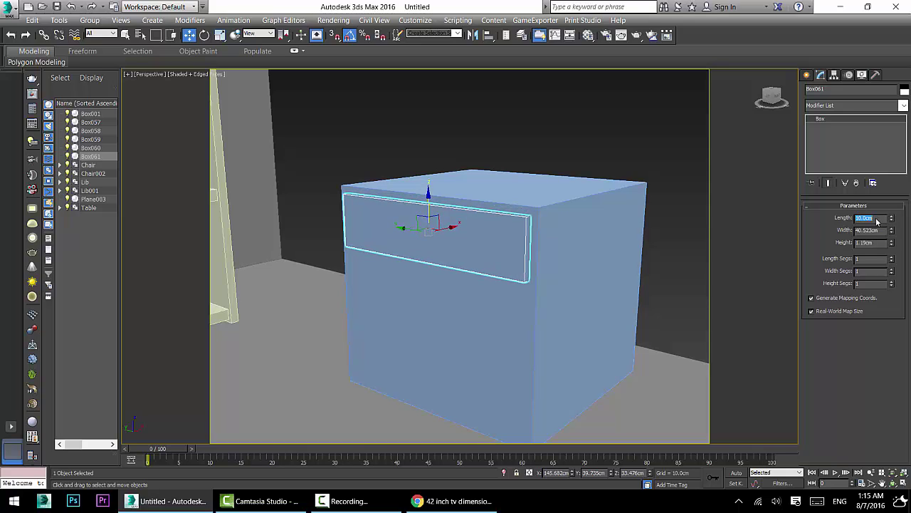
# Set the drawer front's length to 15 cm and reposition it vertically just below the cabinet's top edge.
pyautogui.write('15')
pyautogui.press('Return')
pyautogui.moveTo(432, 216); pyautogui.dragTo(443, 211, button='middle')
pyautogui.moveTo(443, 210); pyautogui.dragTo(444, 206)
pyautogui.moveTo(444, 206)
pyautogui.keyDown('alt'); pyautogui.mouseDown(button='middle')
pyautogui.moveTo(464, 205)
pyautogui.moveTo(454, 195)
pyautogui.mouseUp(button='middle'); pyautogui.keyUp('alt')
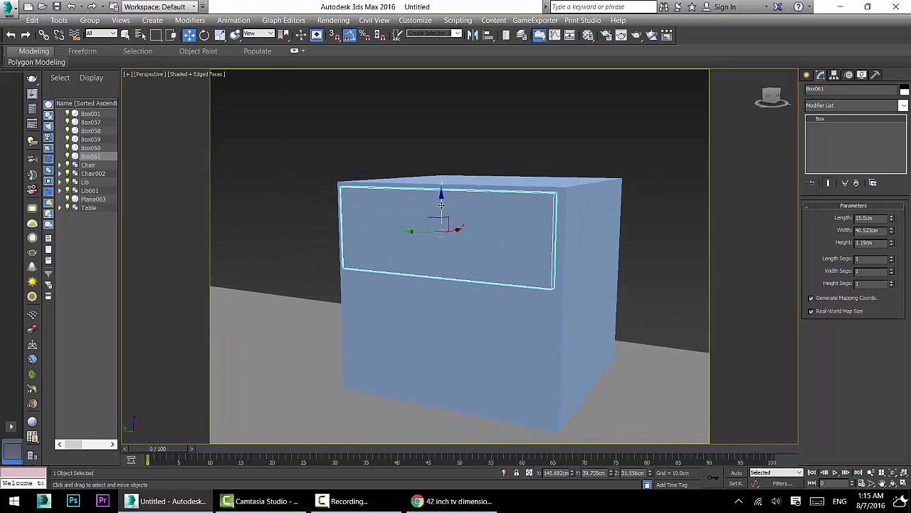
# Clone the drawer front as an instance onto the lower part of the cabinet's front face.
pyautogui.moveTo(442, 205); pyautogui.dragTo(452, 338)
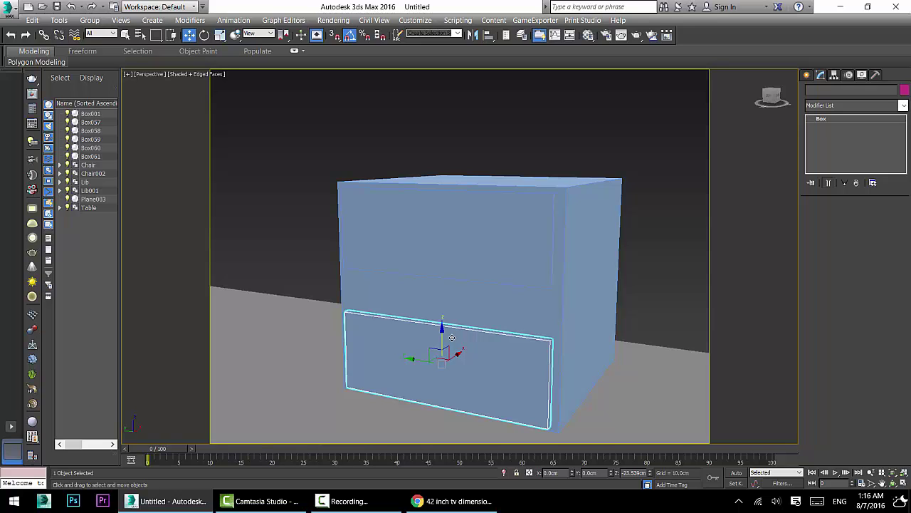
pyautogui.moveTo(451, 337); pyautogui.dragTo(450, 336)
pyautogui.click(389, 224)
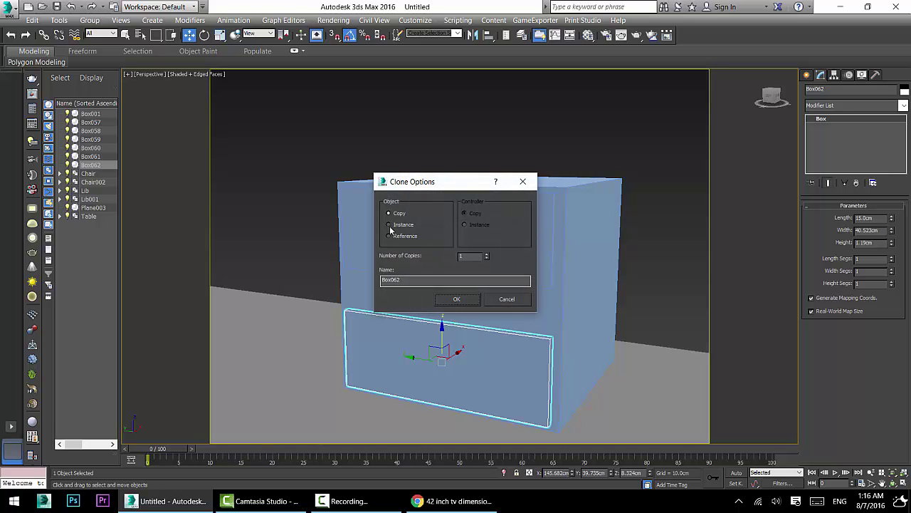
pyautogui.click(456, 298)
# Create a sphere knob of about 1.2 cm radius near the middle of the upper drawer front, using AutoGrid.
pyautogui.click(470, 242)
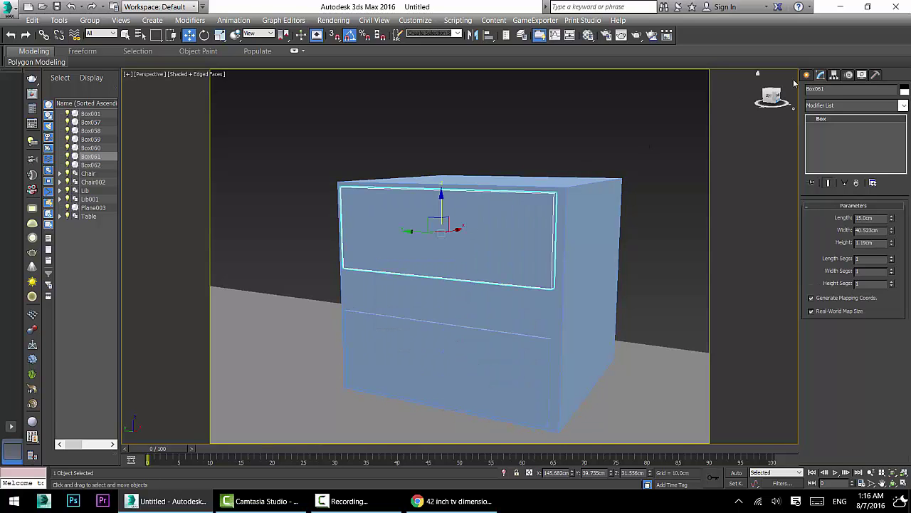
pyautogui.click(808, 77)
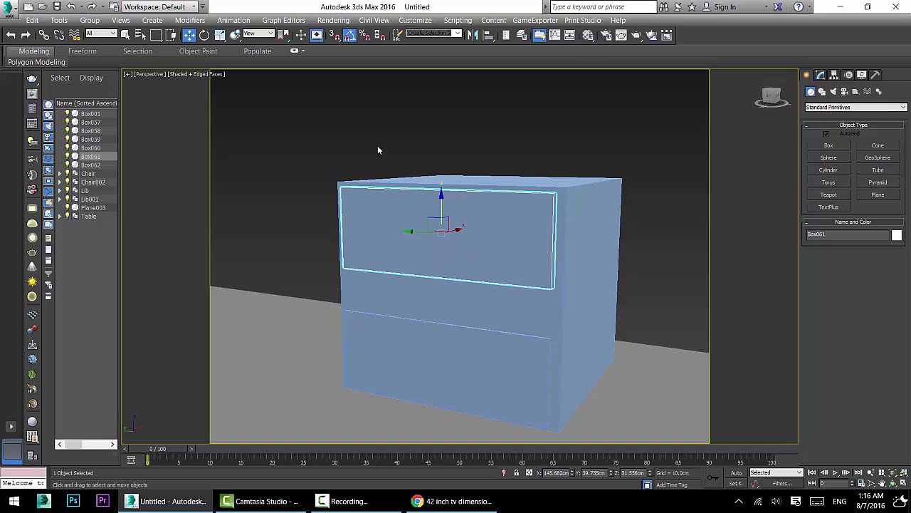
pyautogui.keyDown('alt'); pyautogui.moveTo(479, 236); pyautogui.dragTo(436, 218, button='middle'); pyautogui.keyUp('alt')
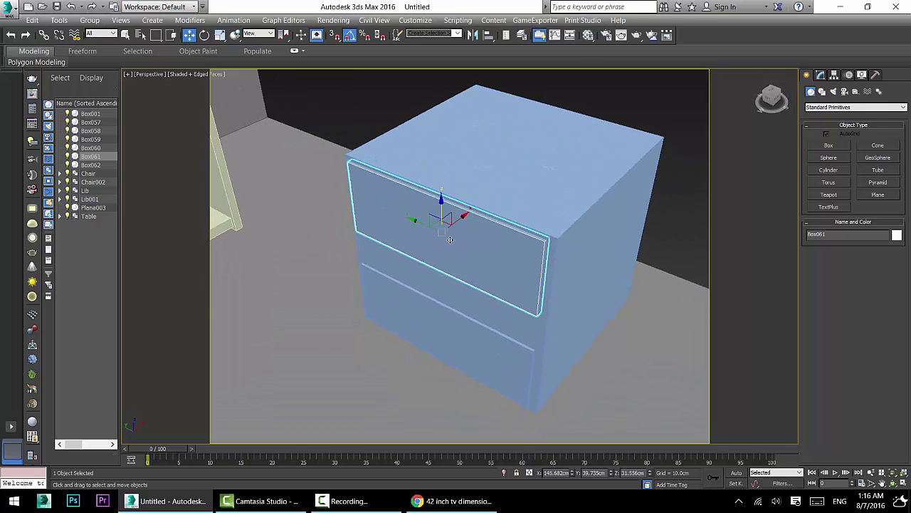
pyautogui.click(829, 161)
pyautogui.keyDown('alt'); pyautogui.moveTo(705, 195); pyautogui.dragTo(719, 178, button='middle'); pyautogui.keyUp('alt')
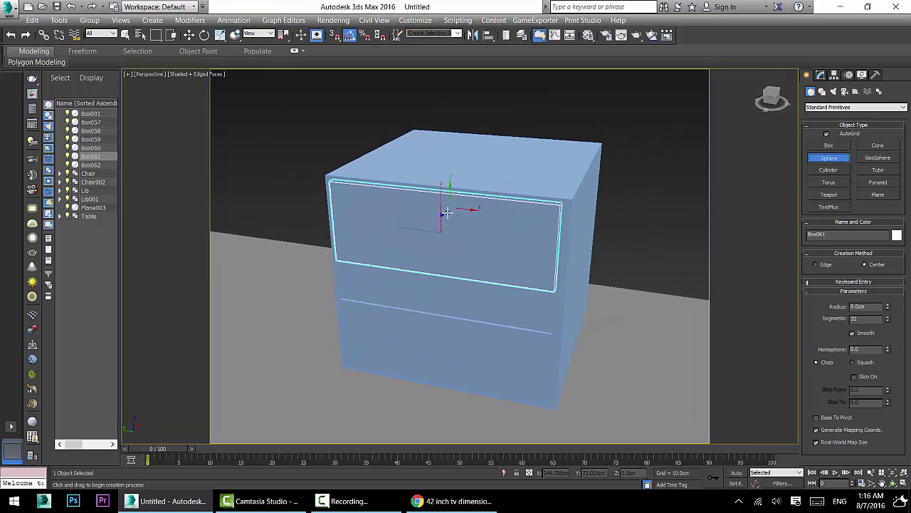
pyautogui.moveTo(438, 230); pyautogui.dragTo(440, 229)
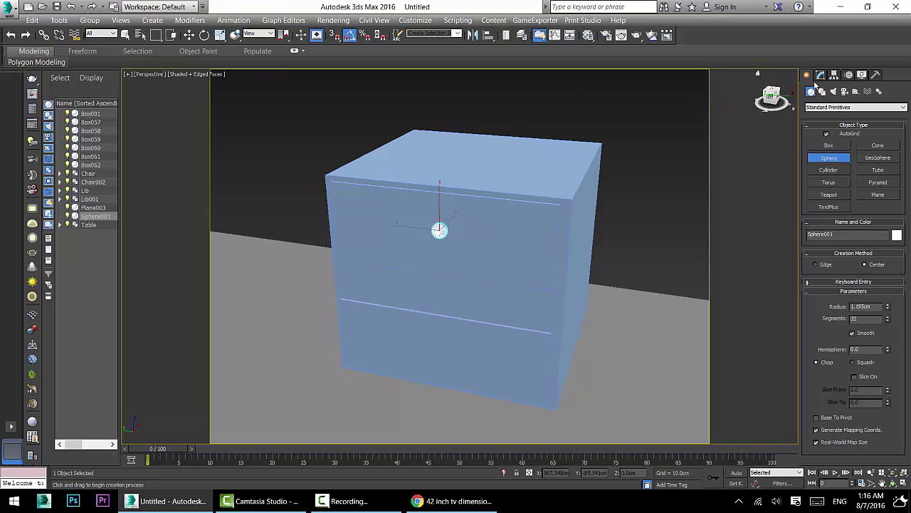
# Reduce the knob sphere to 8 segments and deselect it.
pyautogui.click(821, 75)
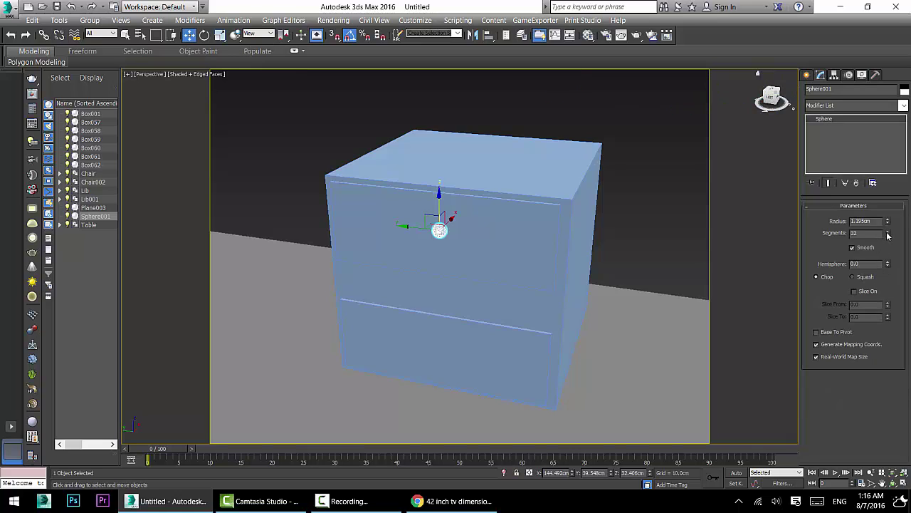
pyautogui.moveTo(887, 234); pyautogui.dragTo(890, 240)
pyautogui.click(307, 227)
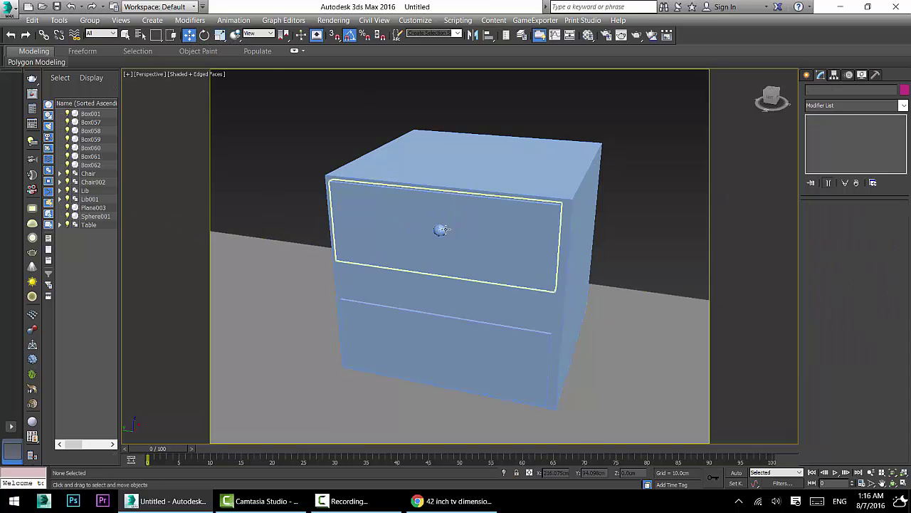
# Align the knob to the upper drawer front, centre to centre, in Y and Z position only.
pyautogui.keyDown('alt'); pyautogui.moveTo(441, 229); pyautogui.dragTo(491, 191, button='middle'); pyautogui.keyUp('alt')
pyautogui.click(465, 202)
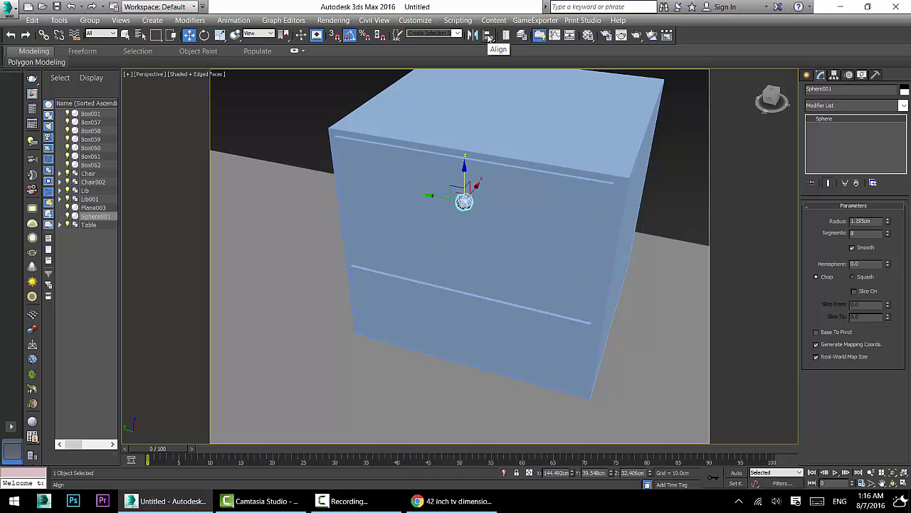
pyautogui.click(489, 36)
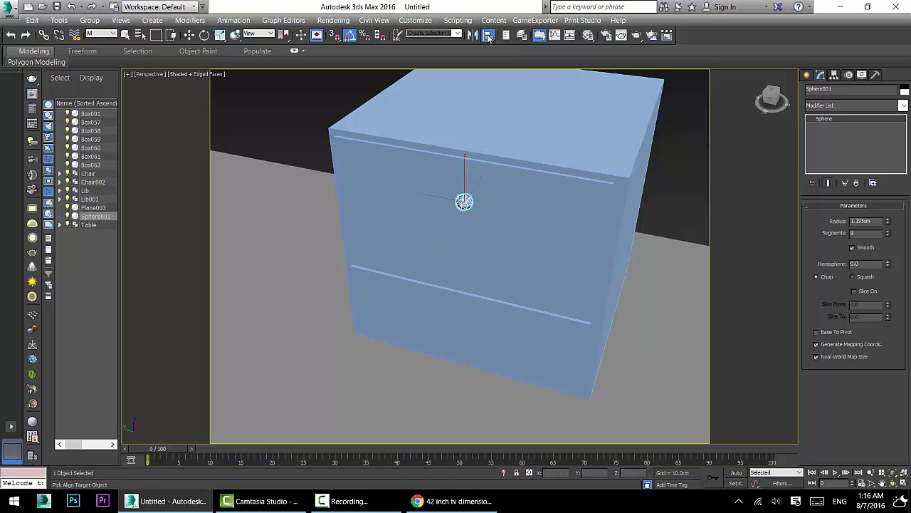
pyautogui.click(528, 197)
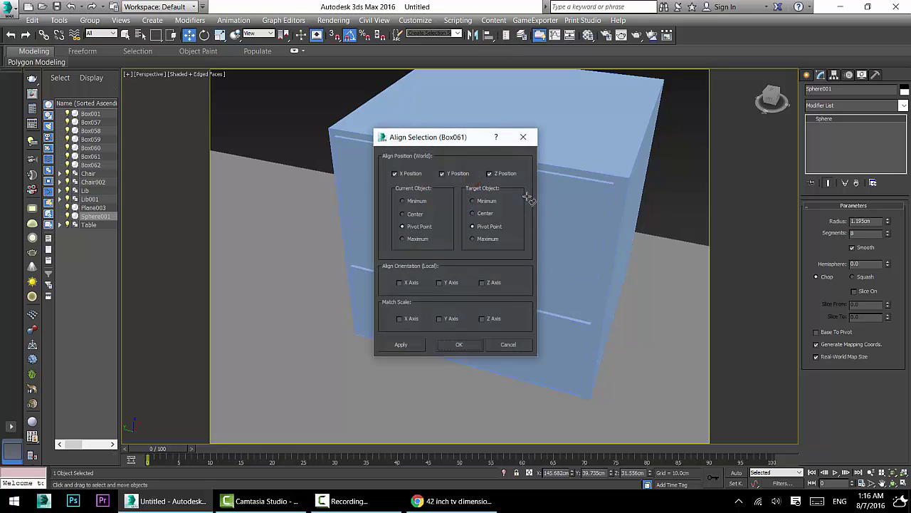
pyautogui.moveTo(439, 138); pyautogui.dragTo(681, 143)
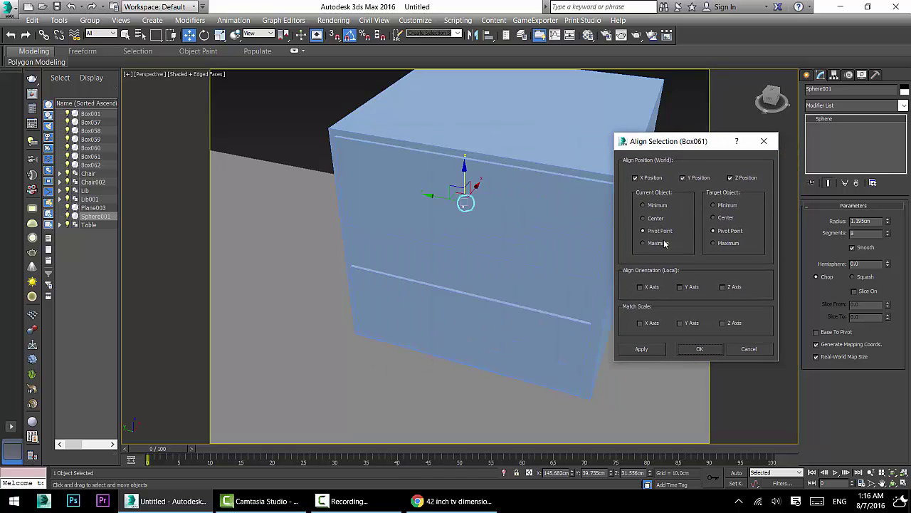
pyautogui.click(724, 219)
pyautogui.click(636, 178)
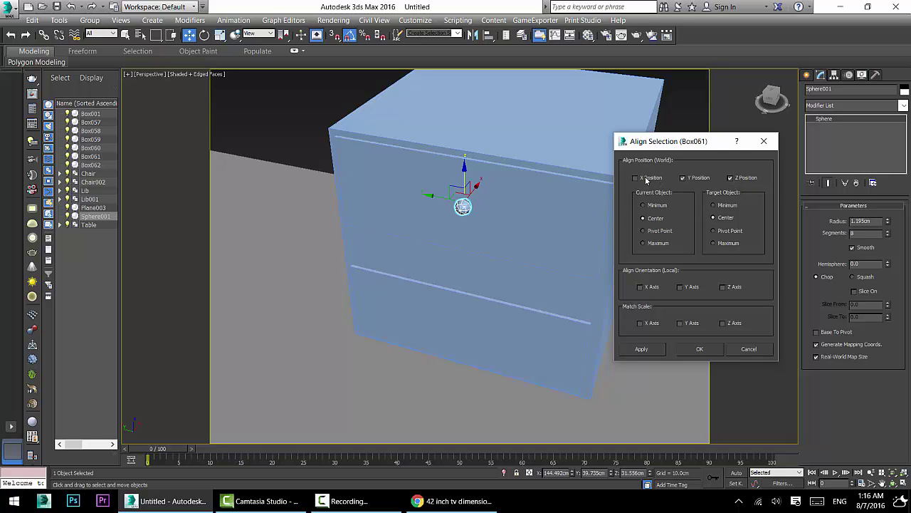
pyautogui.click(700, 349)
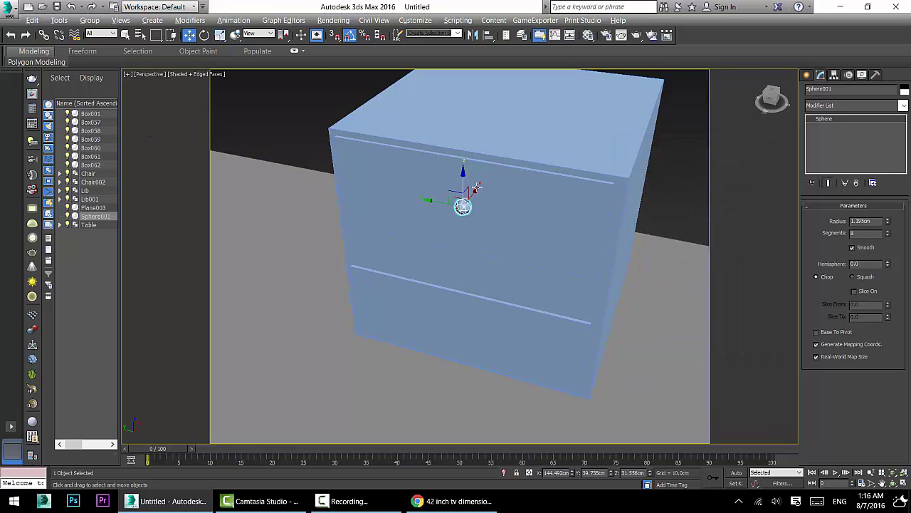
pyautogui.keyDown('alt'); pyautogui.moveTo(477, 186); pyautogui.dragTo(486, 163, button='middle'); pyautogui.keyUp('alt')
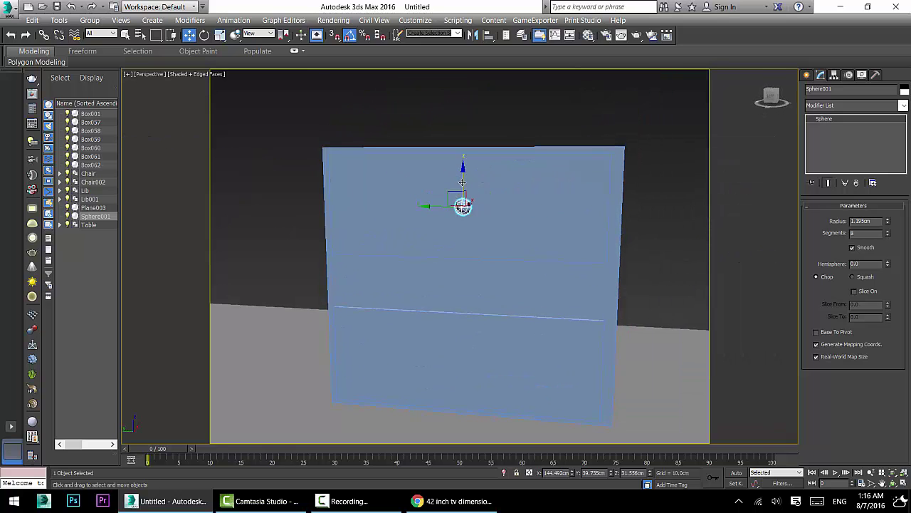
pyautogui.keyDown('shift'); pyautogui.moveTo(463, 183); pyautogui.dragTo(464, 343); pyautogui.keyUp('shift')
pyautogui.click(506, 299)
# Delete the lower drawer front and select the knob on the upper one.
pyautogui.click(492, 339)
pyautogui.press('Delete')
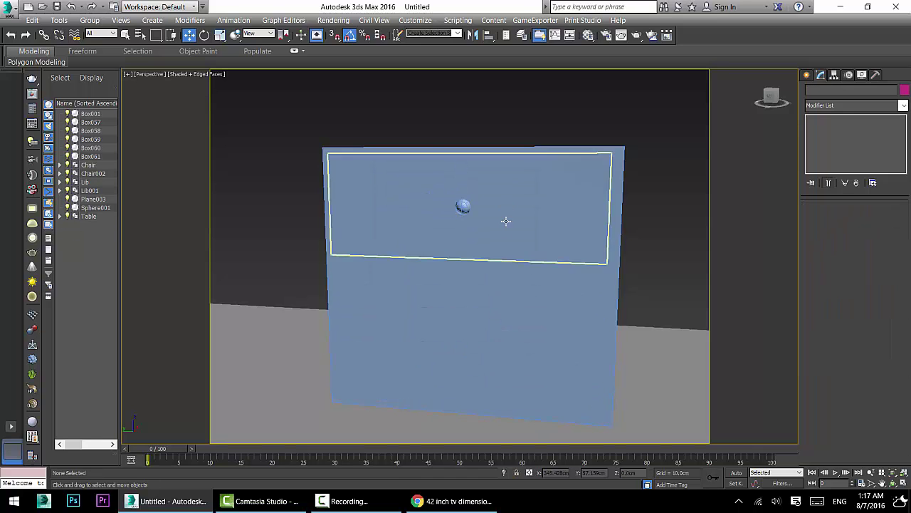
pyautogui.click(466, 204)
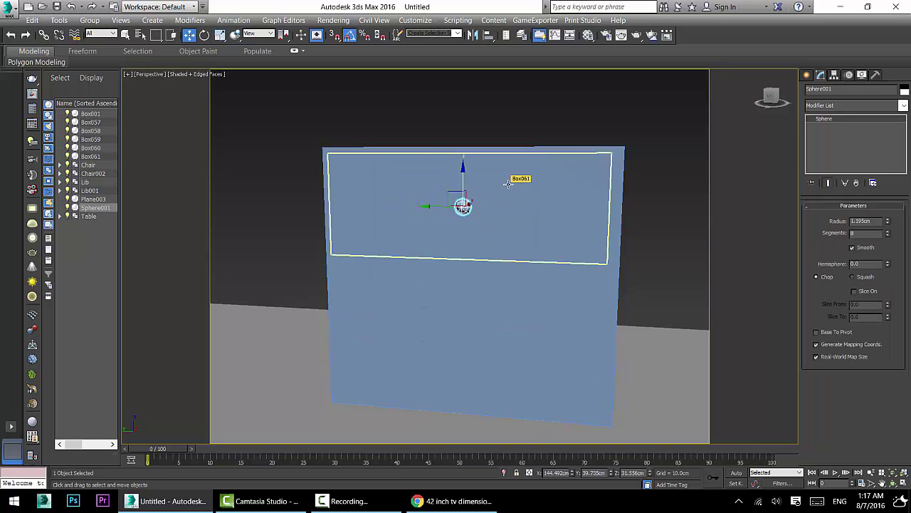
# Copy the upper drawer front together with its knob straight down to the cabinet's lower half as instances.
pyautogui.keyDown('ctrl'); pyautogui.click(507, 183); pyautogui.keyUp('ctrl')
pyautogui.moveTo(476, 180)
pyautogui.keyDown('shift'); pyautogui.mouseDown()
pyautogui.moveTo(478, 334)
pyautogui.moveTo(461, 325)
pyautogui.mouseUp(); pyautogui.keyUp('shift')
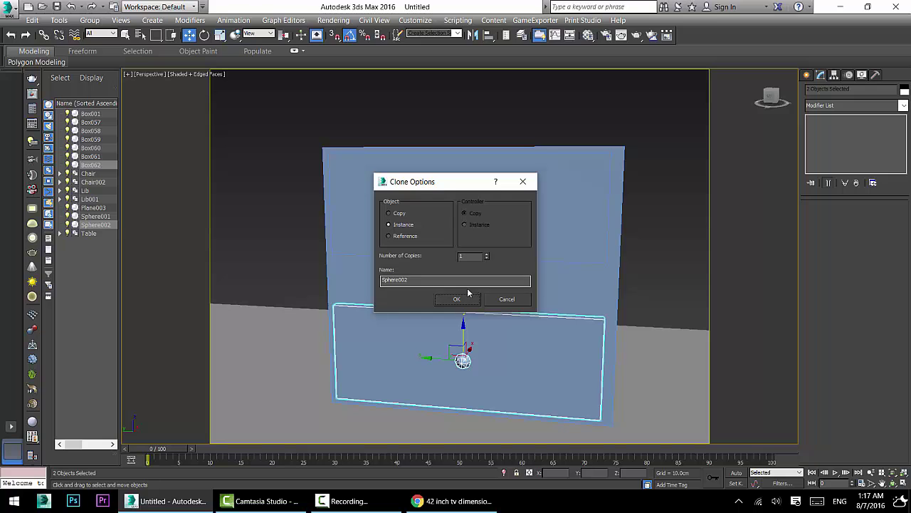
pyautogui.click(459, 298)
# Select all five parts of the drawer cabinet: the body, both drawer fronts and both knobs.
pyautogui.scroll(-4, 434, 306)
pyautogui.keyDown('alt'); pyautogui.moveTo(434, 306); pyautogui.dragTo(415, 313, button='middle'); pyautogui.keyUp('alt')
pyautogui.scroll(-3, 425, 298)
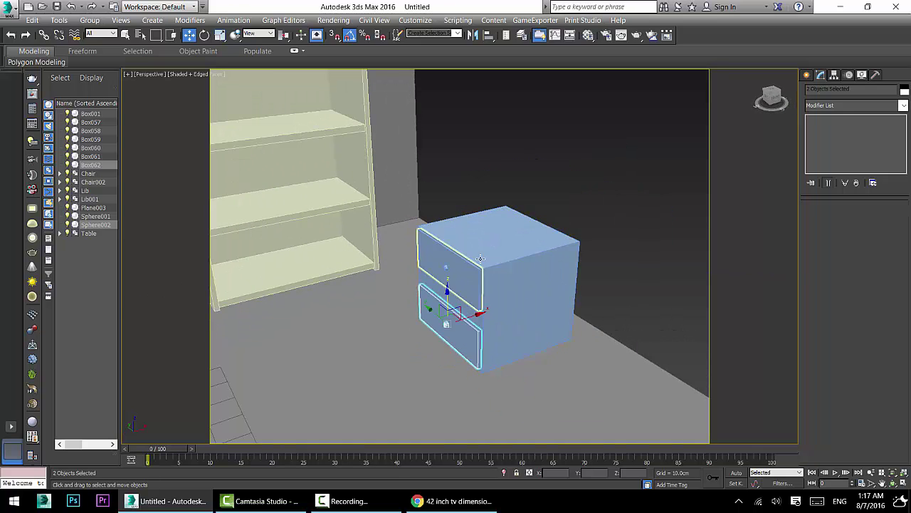
pyautogui.moveTo(619, 179); pyautogui.dragTo(407, 408)
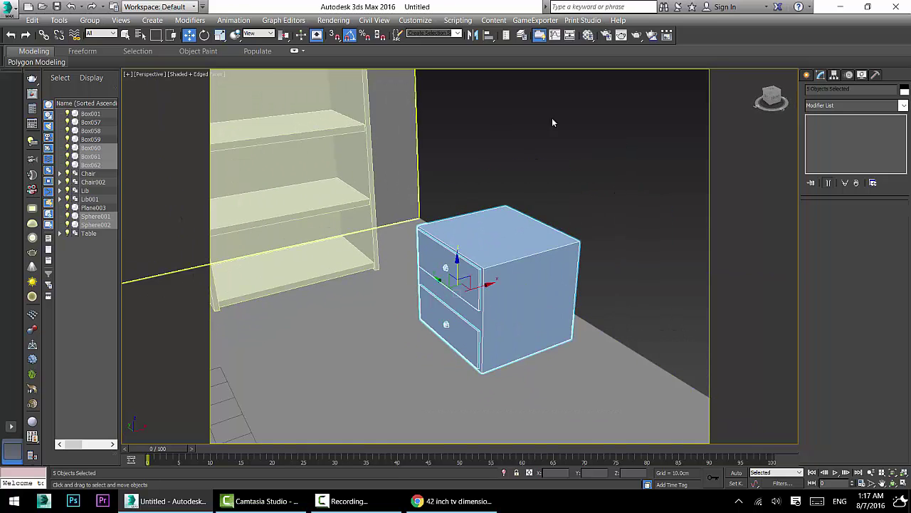
pyautogui.scroll(-3, 507, 270)
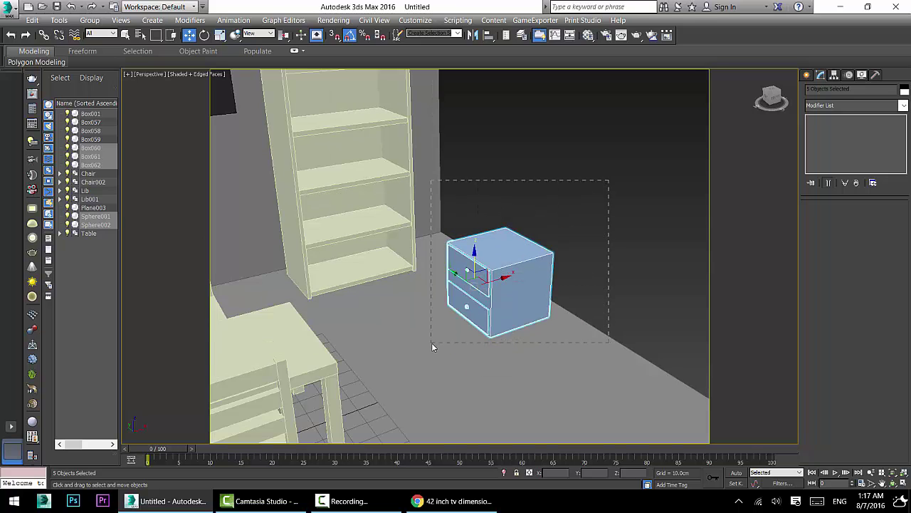
pyautogui.moveTo(432, 343); pyautogui.dragTo(430, 365)
# Try adding the floor and the nearby bookcase to the cabinet selection and moving the selection, undoing the move and removing both extras.
pyautogui.keyDown('ctrl'); pyautogui.click(449, 339); pyautogui.keyUp('ctrl')
pyautogui.scroll(-4, 452, 328)
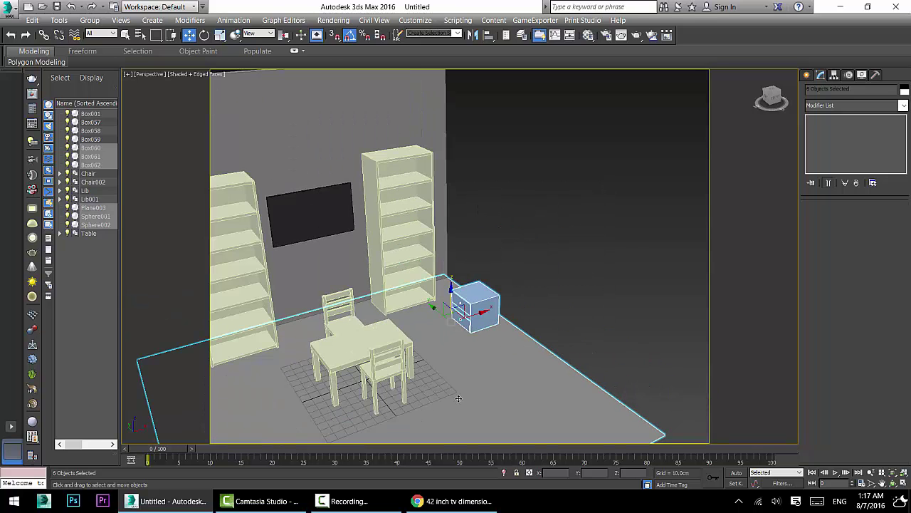
pyautogui.moveTo(458, 398); pyautogui.dragTo(487, 347, button='middle')
pyautogui.scroll(2, 502, 347)
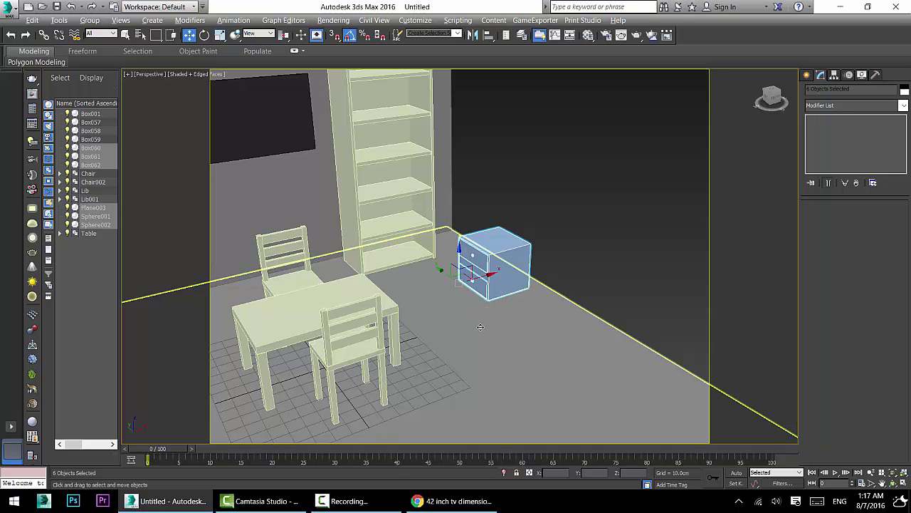
pyautogui.keyDown('alt'); pyautogui.click(481, 326); pyautogui.keyUp('alt')
pyautogui.keyDown('ctrl'); pyautogui.click(376, 160); pyautogui.keyUp('ctrl')
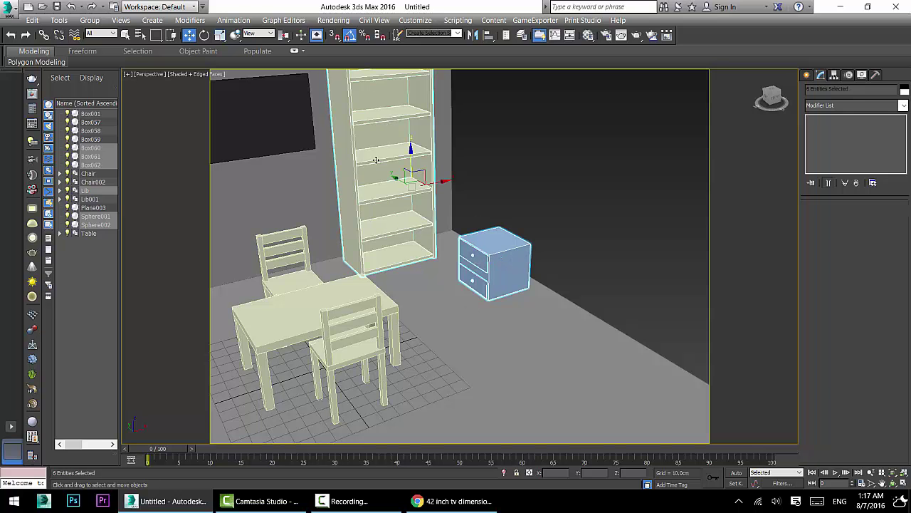
pyautogui.moveTo(446, 184); pyautogui.dragTo(563, 155)
pyautogui.hotkey('ctrl', 'z')
pyautogui.keyDown('alt'); pyautogui.click(404, 114); pyautogui.keyUp('alt')
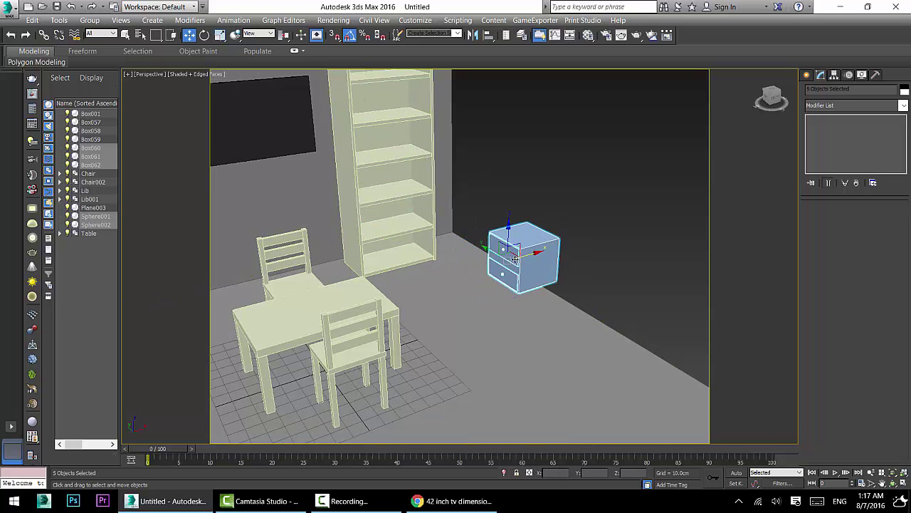
# Group the selected cabinet parts under the name "كومودينو".
pyautogui.click(91, 20)
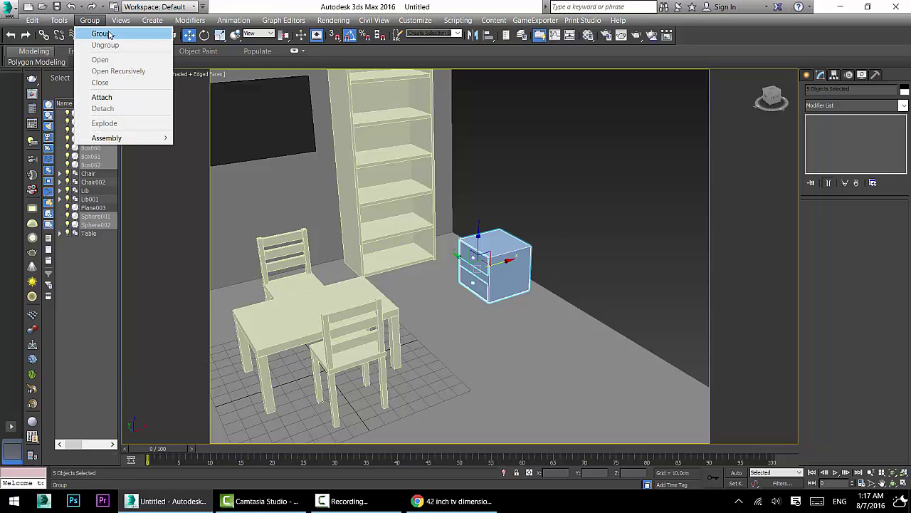
pyautogui.click(102, 33)
pyautogui.moveTo(427, 208); pyautogui.dragTo(373, 156)
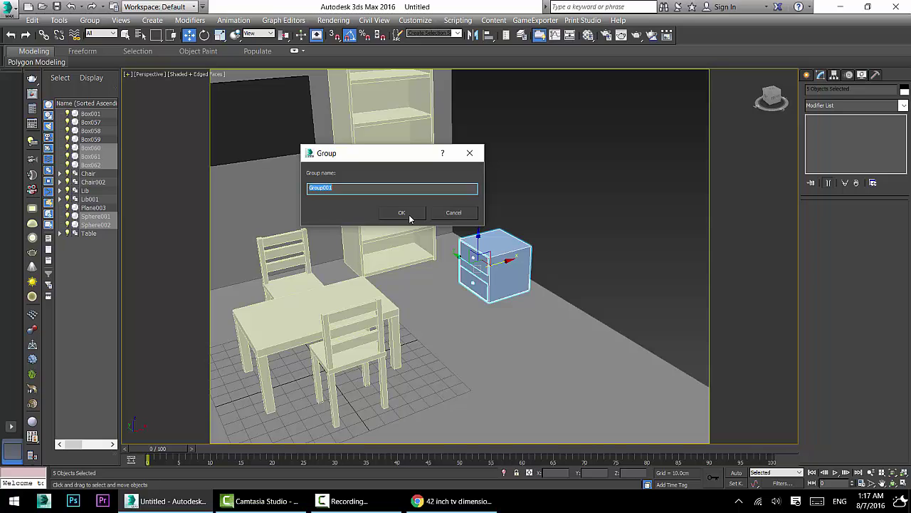
pyautogui.hotkey('alt', 'shift')
pyautogui.write('کمد')
pyautogui.press('BackSpace')
pyautogui.write('و')
pyautogui.write('دين')
pyautogui.write('نو')
pyautogui.click(402, 212)
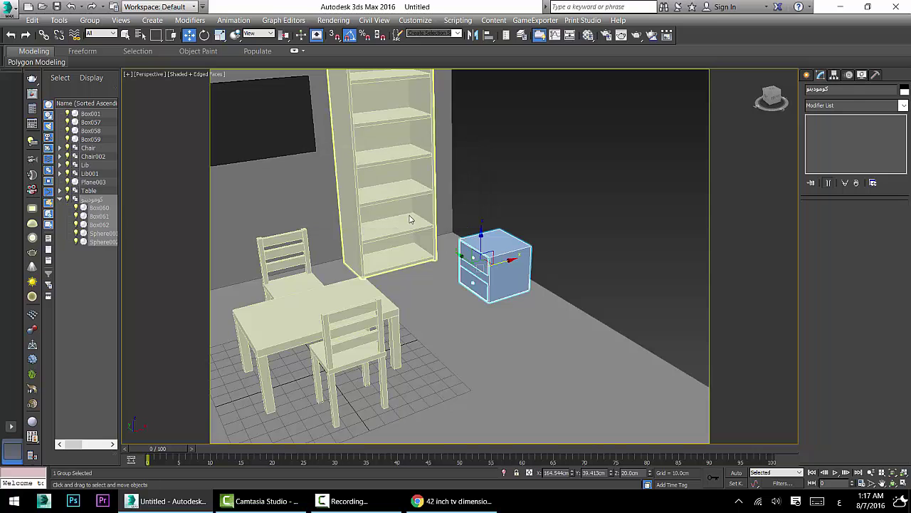
# Set the cabinet group's object color to white and deselect it.
pyautogui.scroll(3, 504, 215)
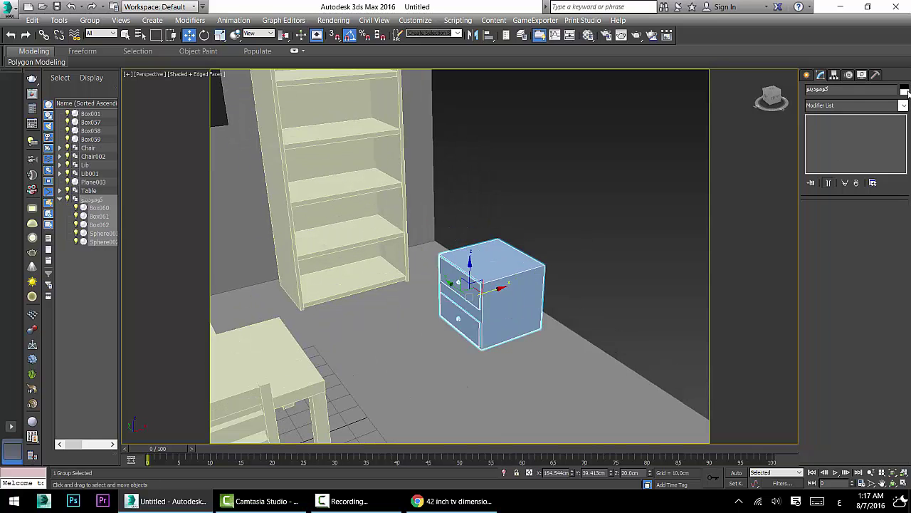
pyautogui.click(904, 91)
pyautogui.click(566, 275)
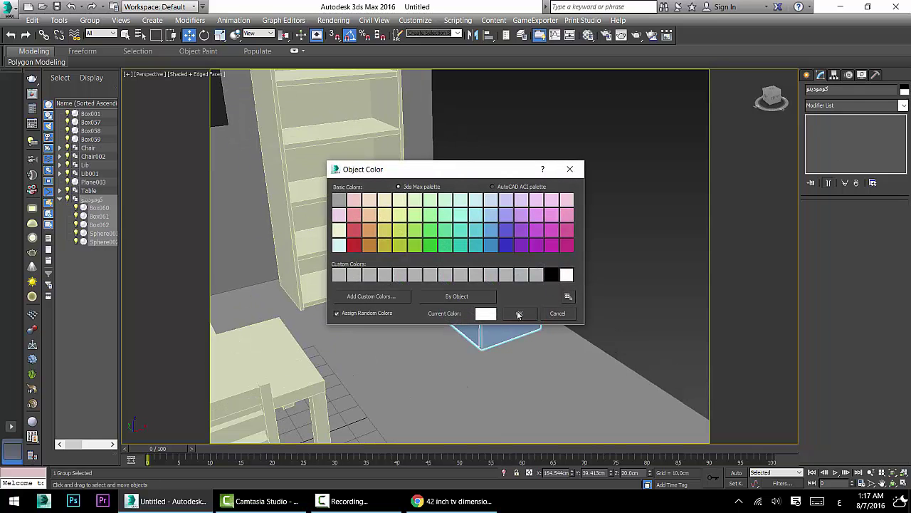
pyautogui.click(518, 314)
pyautogui.click(551, 266)
pyautogui.scroll(2, 478, 288)
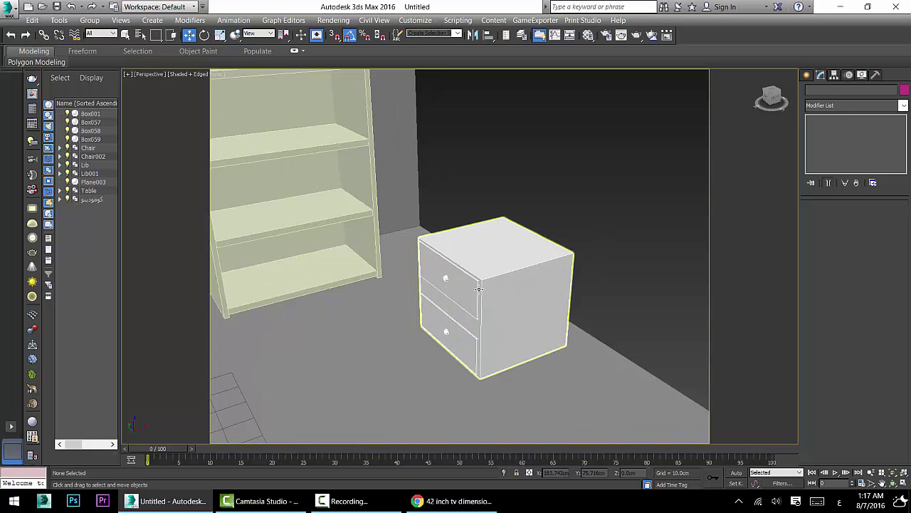
# Mirror the cabinet group about the X axis as an instance with an offset of 0 cm.
pyautogui.click(478, 289)
pyautogui.scroll(-5, 504, 285)
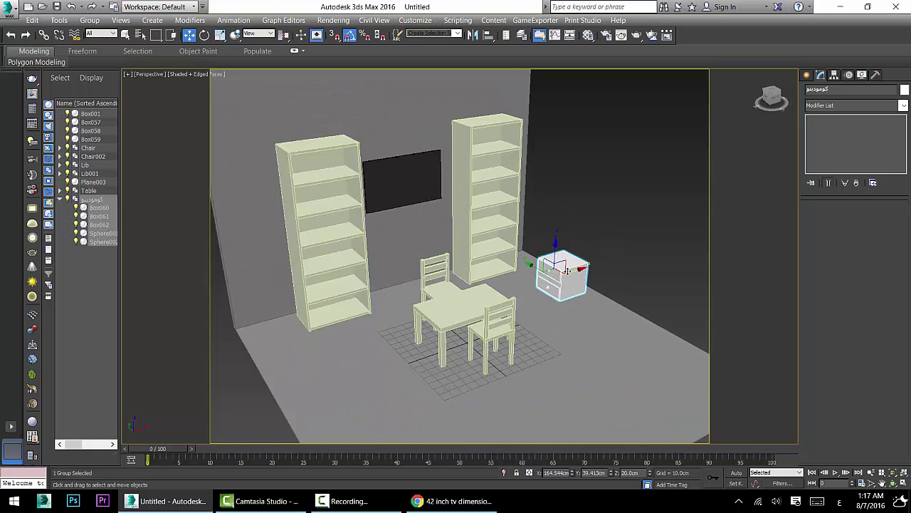
pyautogui.keyDown('alt'); pyautogui.moveTo(567, 270); pyautogui.dragTo(538, 276, button='middle'); pyautogui.keyUp('alt')
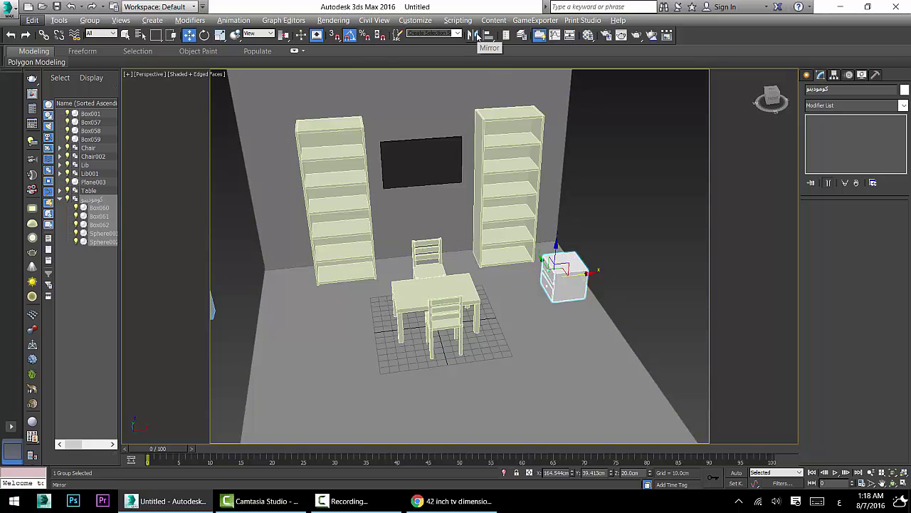
pyautogui.click(474, 35)
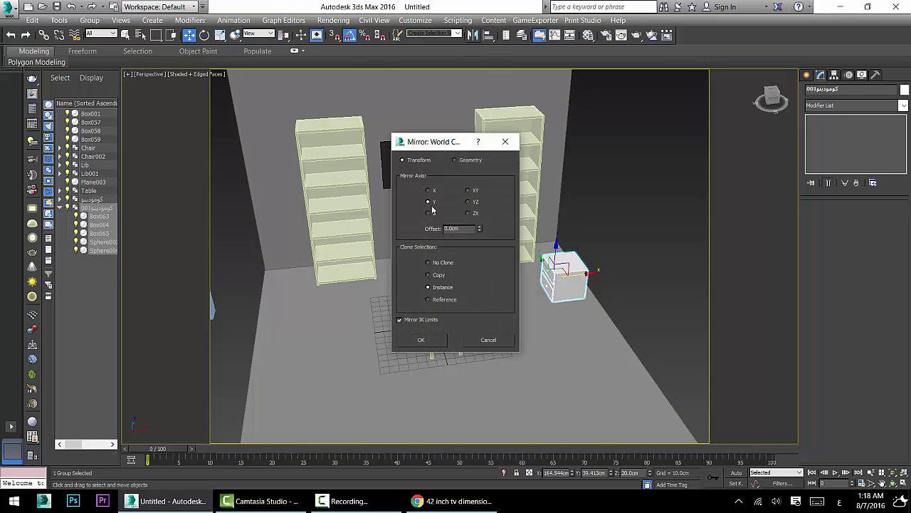
pyautogui.click(429, 191)
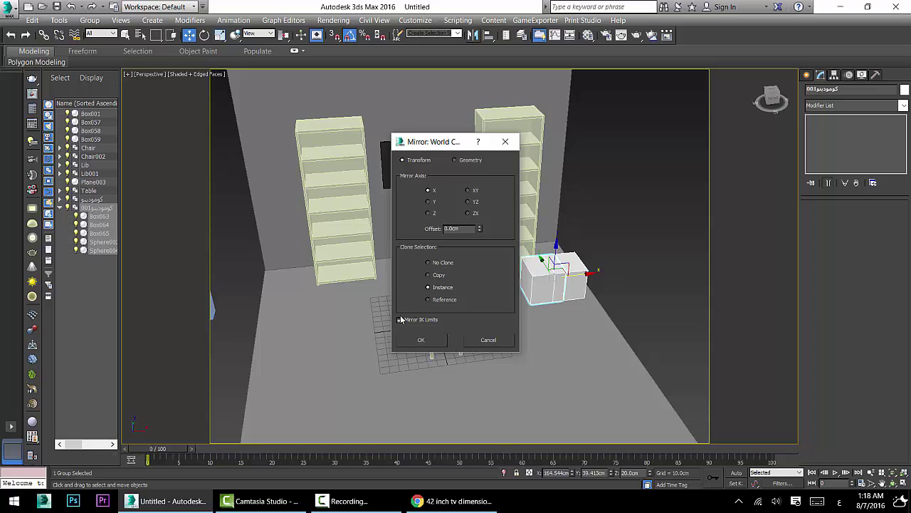
pyautogui.click(420, 340)
# Move the mirrored cabinet along X to the opposite side of the room, at about X -174.5 cm.
pyautogui.moveTo(573, 275); pyautogui.dragTo(288, 302)
pyautogui.keyDown('alt'); pyautogui.moveTo(288, 302); pyautogui.dragTo(322, 276, button='middle'); pyautogui.keyUp('alt')
pyautogui.scroll(5, 577, 277)
pyautogui.keyDown('alt'); pyautogui.moveTo(572, 307); pyautogui.dragTo(561, 325, button='middle'); pyautogui.keyUp('alt')
pyautogui.scroll(-4, 544, 304)
pyautogui.scroll(-2, 561, 325)
pyautogui.moveTo(463, 332)
pyautogui.mouseDown(button='middle')
pyautogui.moveTo(479, 340)
pyautogui.moveTo(460, 334)
pyautogui.moveTo(470, 341)
pyautogui.mouseUp(button='middle')
pyautogui.scroll(3, 470, 339)
pyautogui.scroll(-3, 460, 334)
pyautogui.scroll(1, 469, 341)
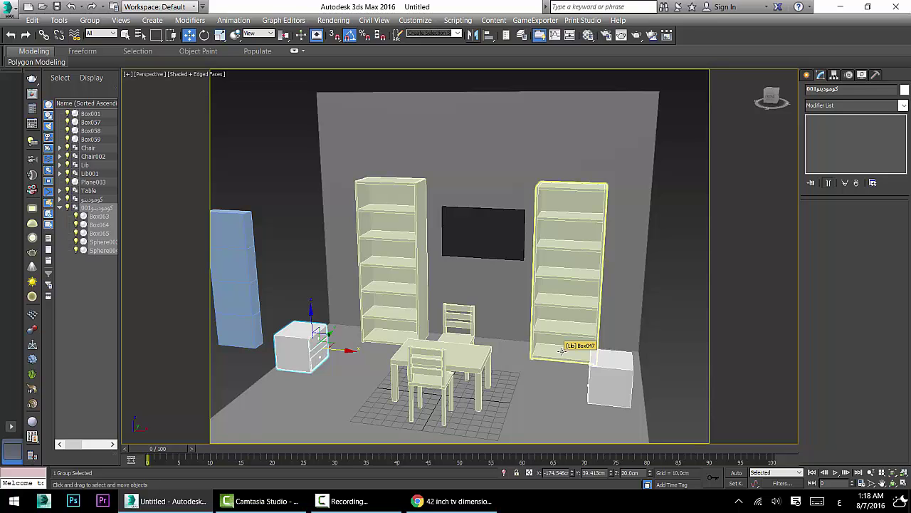
# Create a shelf box of about 5 × 132.2 × 44.9 cm on the wall above the TV, spanning between the bookcases, using AutoGrid.
pyautogui.scroll(5, 563, 190)
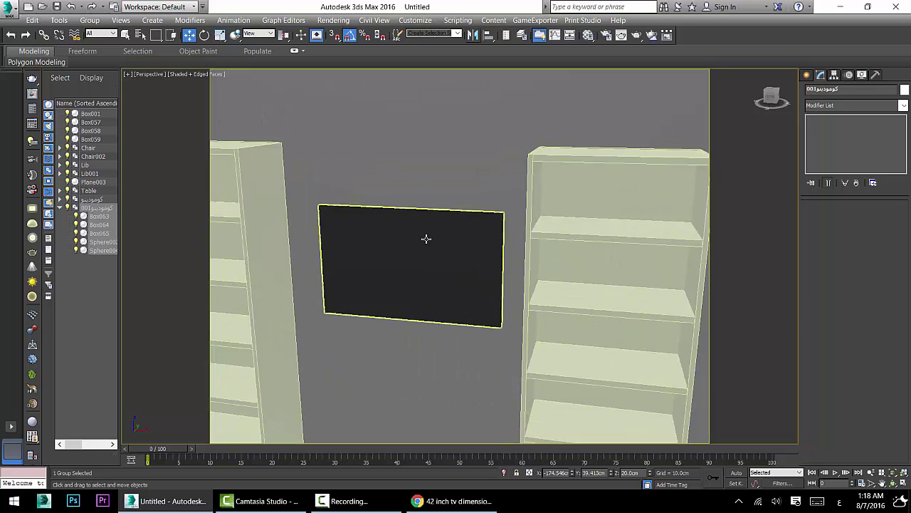
pyautogui.click(426, 239)
pyautogui.moveTo(426, 238); pyautogui.dragTo(445, 240, button='middle')
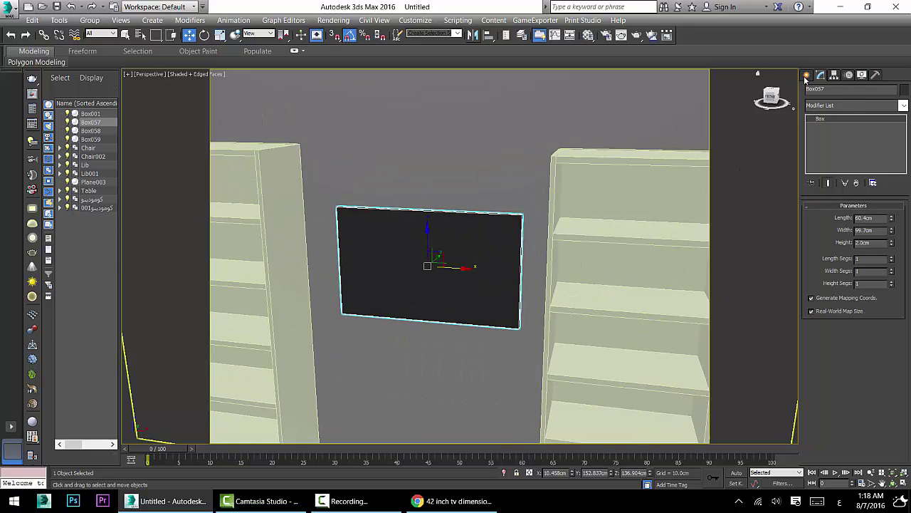
pyautogui.click(807, 75)
pyautogui.click(828, 146)
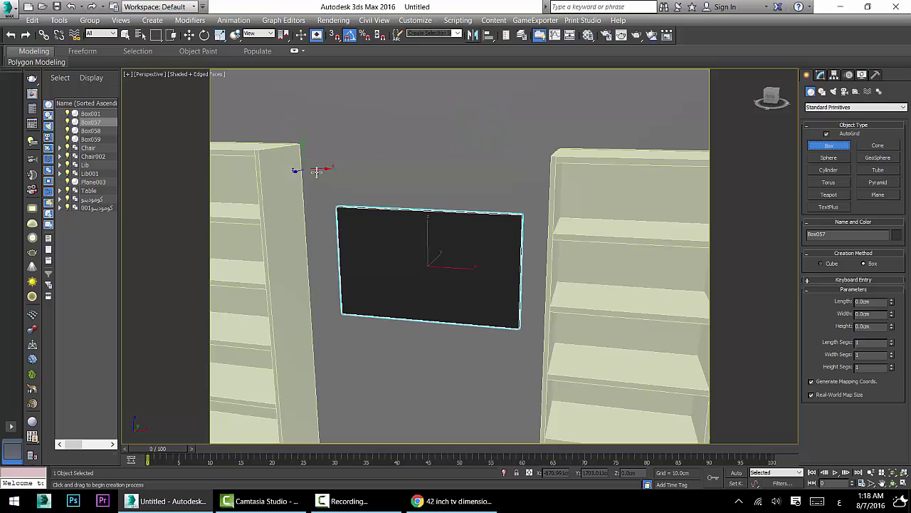
pyautogui.moveTo(305, 167); pyautogui.dragTo(547, 183)
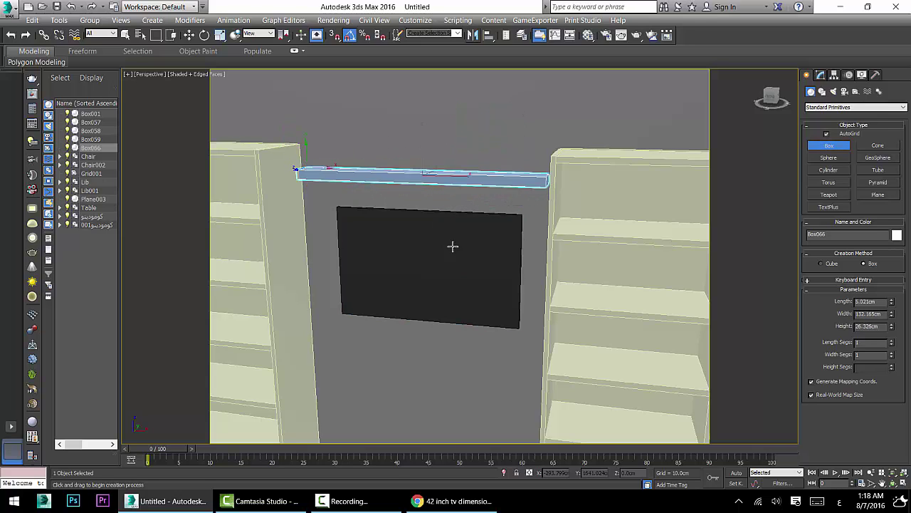
pyautogui.click(475, 230)
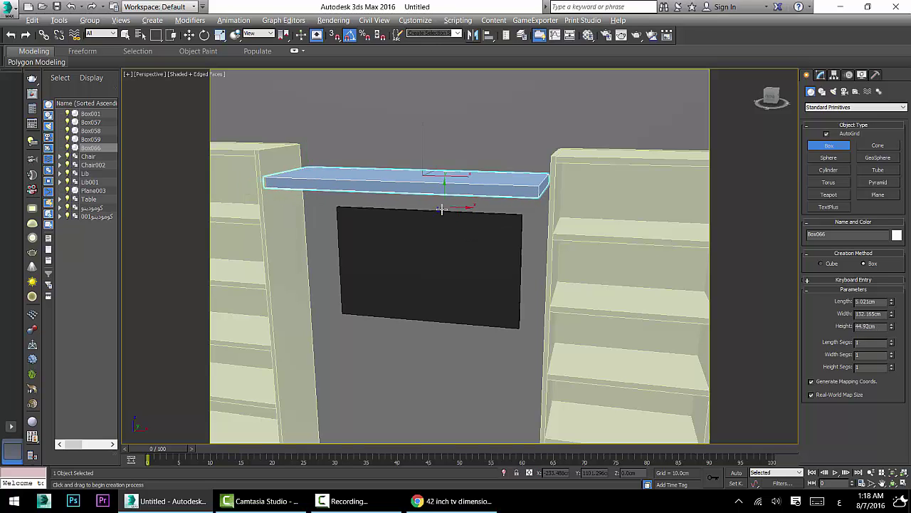
pyautogui.moveTo(442, 210)
pyautogui.keyDown('alt'); pyautogui.mouseDown(button='middle')
pyautogui.moveTo(418, 243)
pyautogui.moveTo(440, 222)
pyautogui.mouseUp(button='middle'); pyautogui.keyUp('alt')
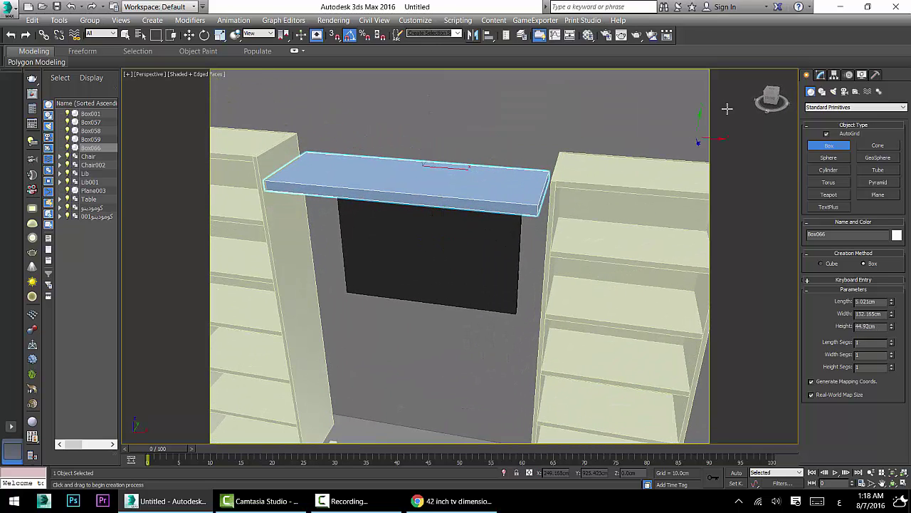
# Set the shelf box's length to 5 cm, width to 130 cm and height to 40 cm.
pyautogui.click(820, 77)
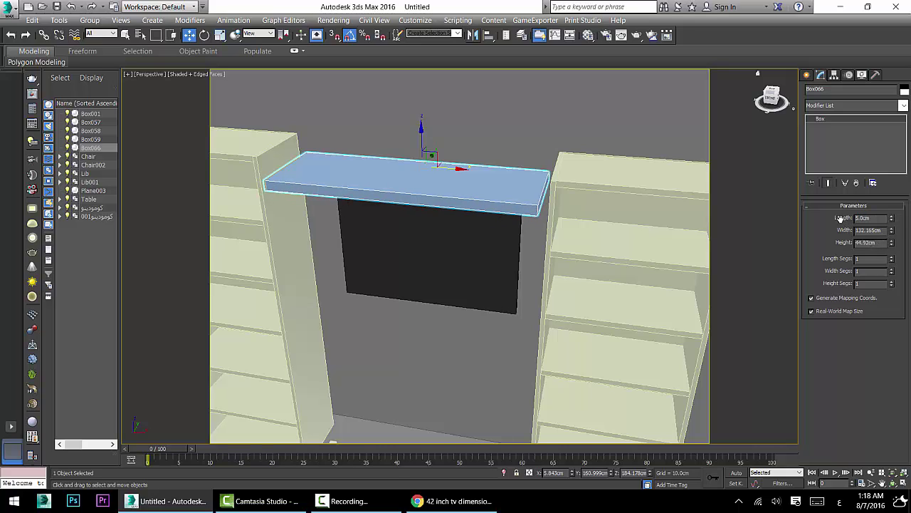
pyautogui.moveTo(894, 234); pyautogui.dragTo(875, 240)
pyautogui.doubleClick(871, 230)
pyautogui.write('130')
pyautogui.press('Return')
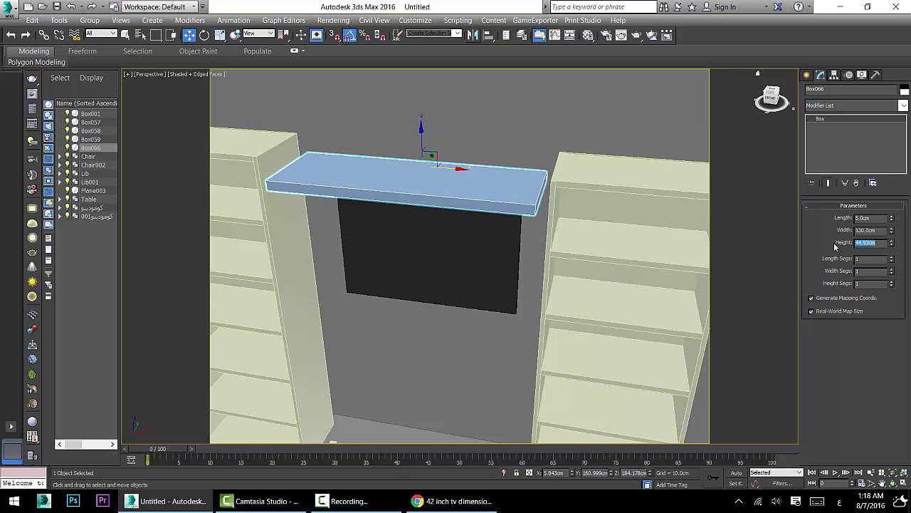
pyautogui.write('40')
pyautogui.press('Return')
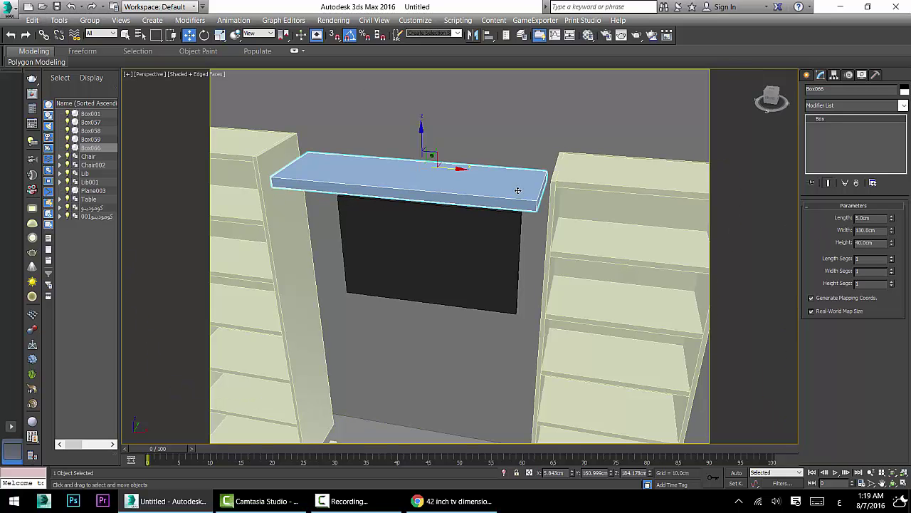
# Move the shelf down along Z to just below the TV, at about Z 86.2 cm.
pyautogui.keyDown('alt'); pyautogui.moveTo(519, 190); pyautogui.dragTo(418, 167, button='middle'); pyautogui.keyUp('alt')
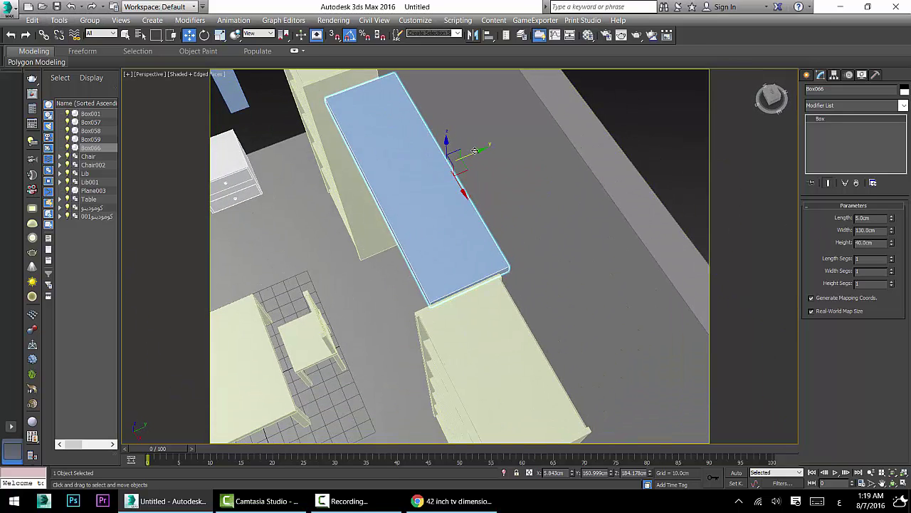
pyautogui.keyDown('alt'); pyautogui.moveTo(479, 151); pyautogui.dragTo(514, 101, button='middle'); pyautogui.keyUp('alt')
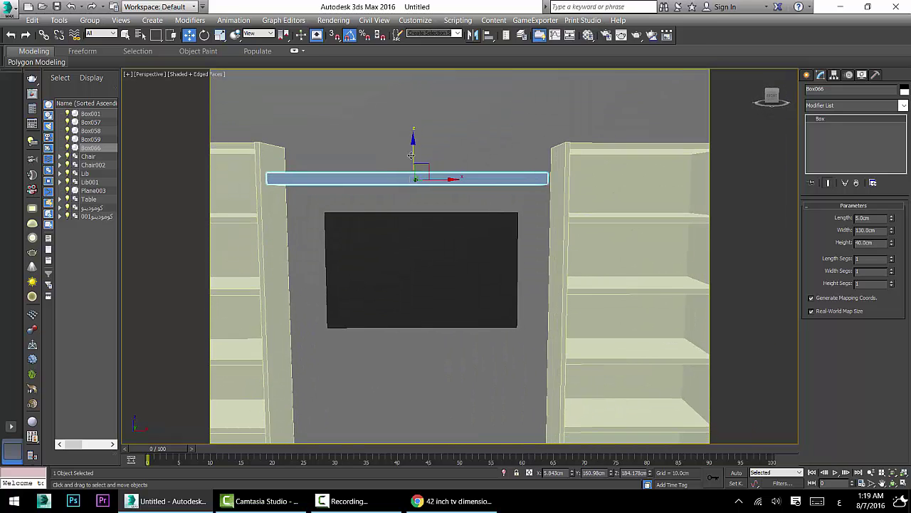
pyautogui.moveTo(416, 155); pyautogui.dragTo(425, 328)
pyautogui.scroll(-6, 425, 328)
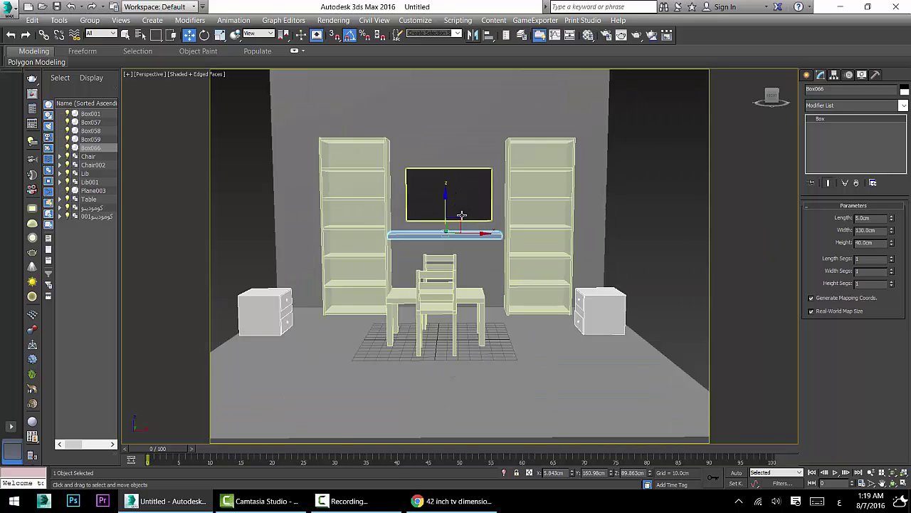
pyautogui.scroll(5, 463, 214)
pyautogui.moveTo(413, 224); pyautogui.dragTo(414, 230)
# Create a box of about 27.5 × 37.8 × 4.2 cm on the middle of the shelf's top surface, using AutoGrid.
pyautogui.click(810, 76)
pyautogui.keyDown('alt'); pyautogui.moveTo(414, 236); pyautogui.dragTo(415, 259, button='middle'); pyautogui.keyUp('alt')
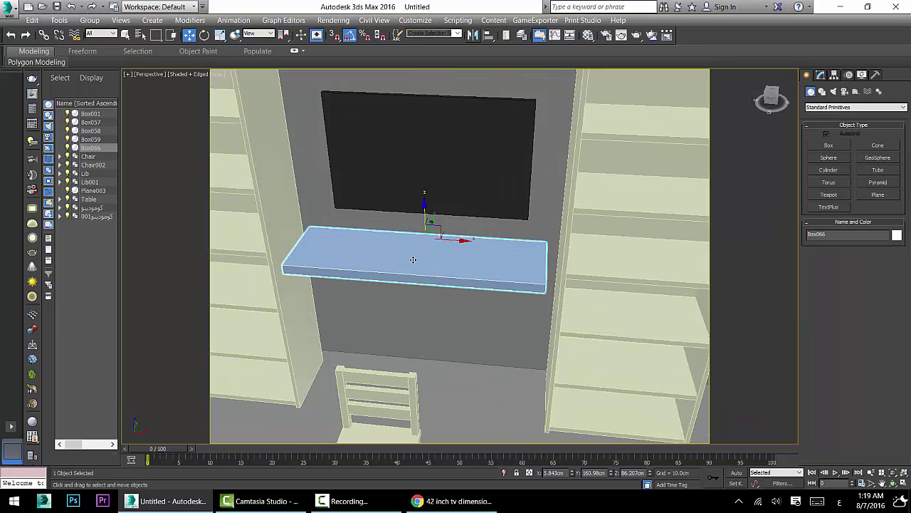
pyautogui.scroll(3, 415, 259)
pyautogui.click(823, 150)
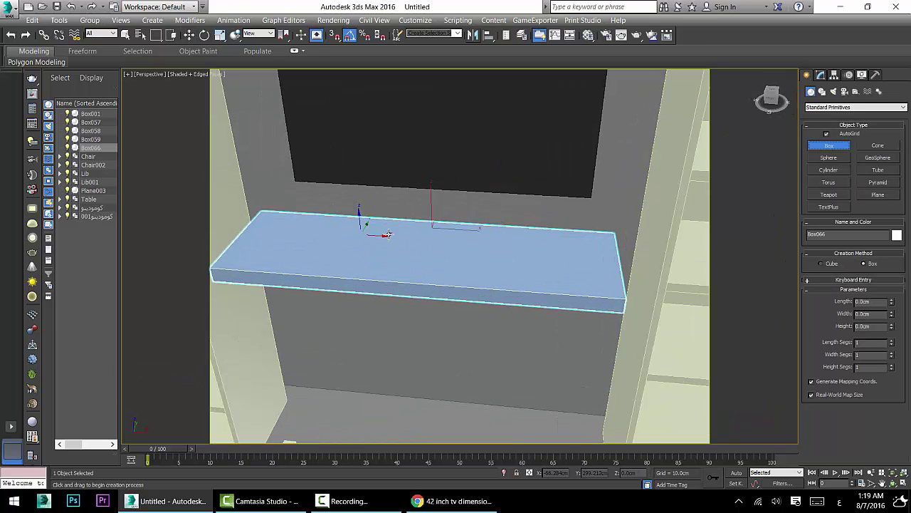
pyautogui.moveTo(395, 230); pyautogui.dragTo(503, 276)
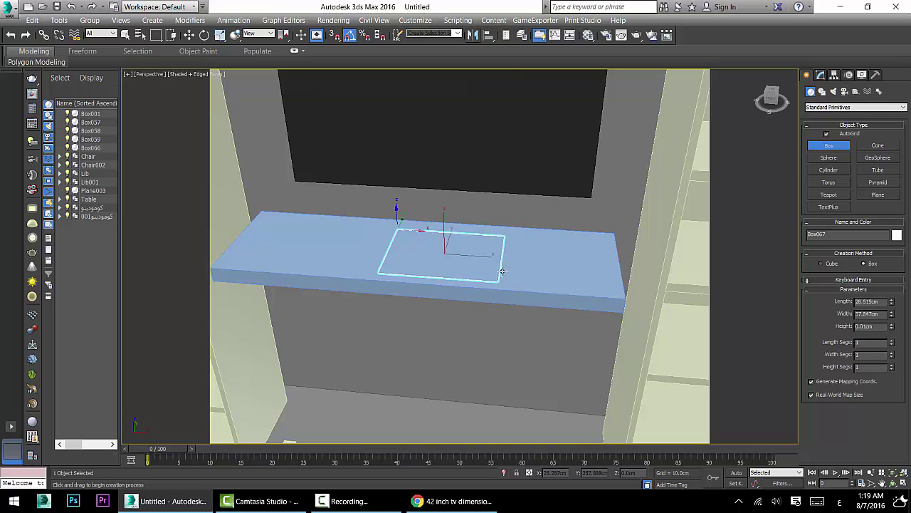
pyautogui.click(503, 267)
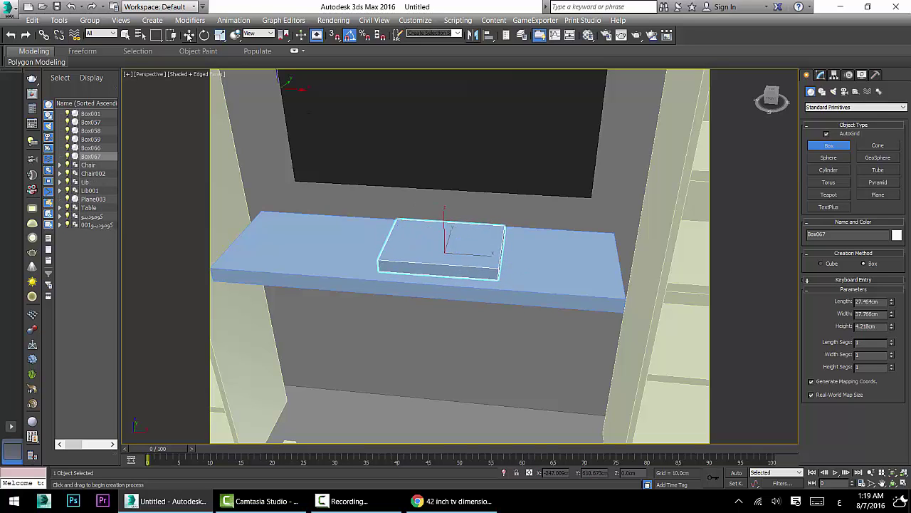
# Move the device box along X on the shelf to about X 7.5 cm.
pyautogui.click(189, 35)
pyautogui.moveTo(474, 255); pyautogui.dragTo(456, 255)
# Try to add a small box of about 0.7 × 1.3 × 0.6 cm on the device box's front face, using AutoGrid.
pyautogui.keyDown('alt'); pyautogui.moveTo(439, 247); pyautogui.dragTo(450, 222, button='middle'); pyautogui.keyUp('alt')
pyautogui.scroll(3, 456, 231)
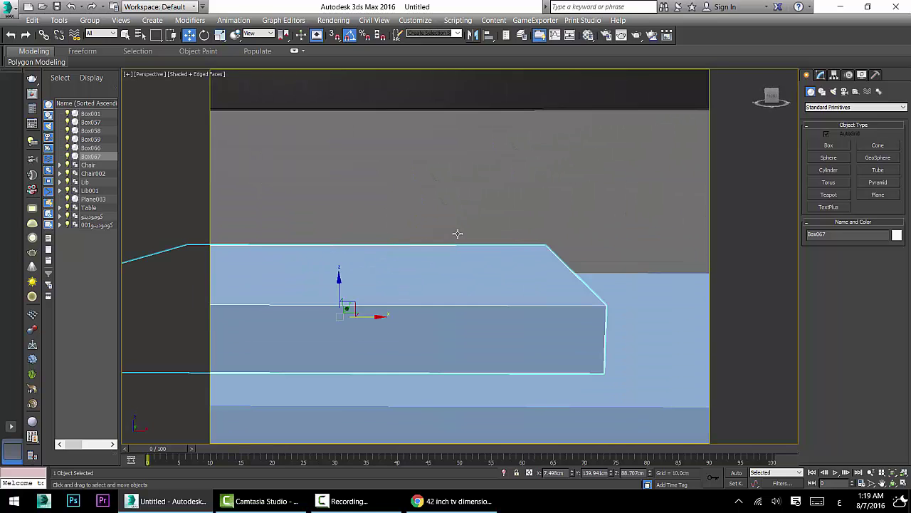
pyautogui.scroll(-2, 455, 236)
pyautogui.scroll(1, 449, 258)
pyautogui.moveTo(434, 262); pyautogui.dragTo(523, 292, button='middle')
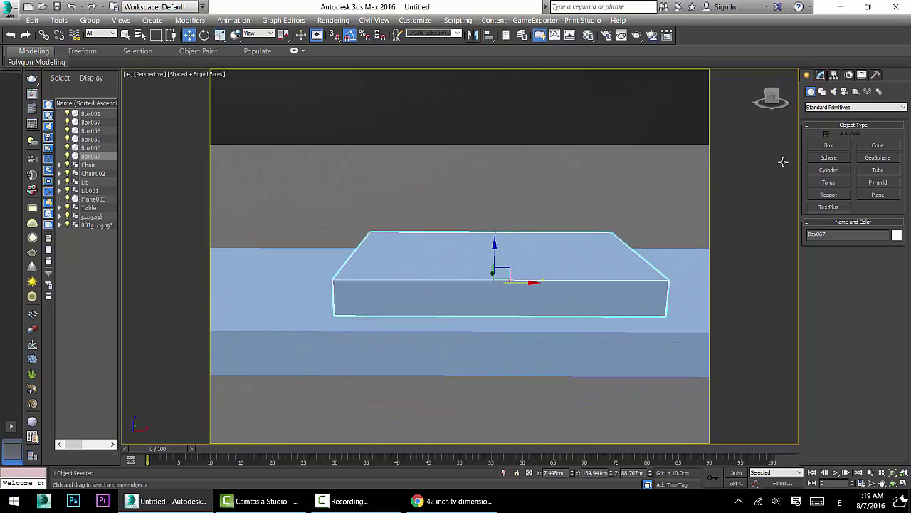
pyautogui.click(828, 147)
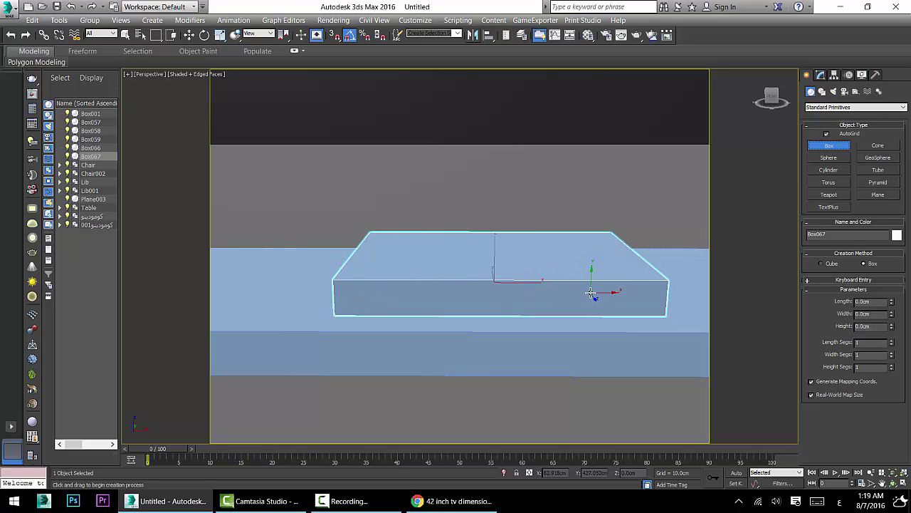
pyautogui.moveTo(590, 292); pyautogui.dragTo(600, 299)
pyautogui.click(596, 299)
pyautogui.scroll(6, 592, 298)
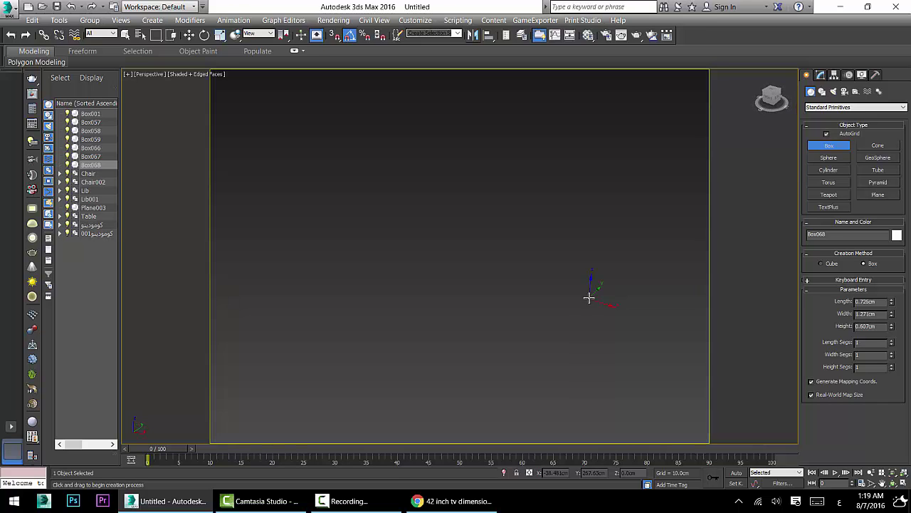
pyautogui.scroll(-5, 566, 251)
pyautogui.scroll(3, 567, 251)
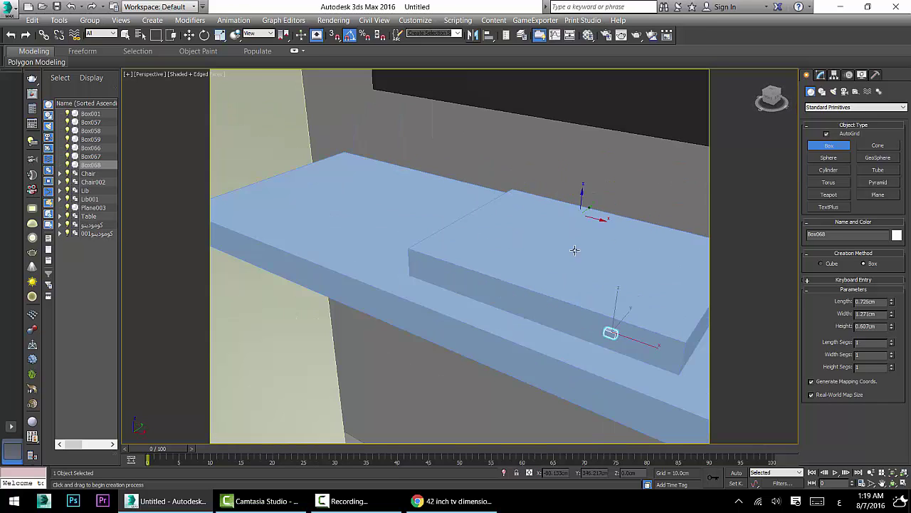
pyautogui.click(189, 35)
pyautogui.scroll(3, 632, 348)
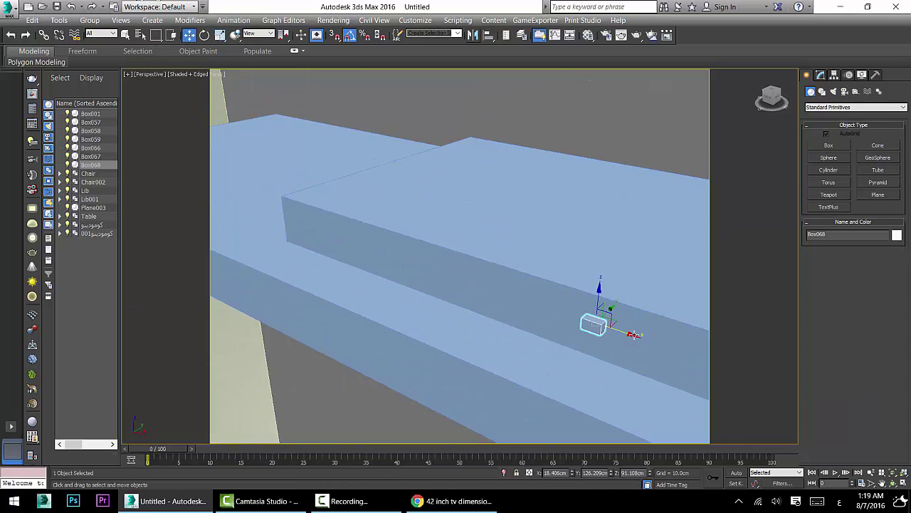
pyautogui.keyDown('alt'); pyautogui.moveTo(633, 348); pyautogui.dragTo(638, 333, button='middle'); pyautogui.keyUp('alt')
pyautogui.click(821, 76)
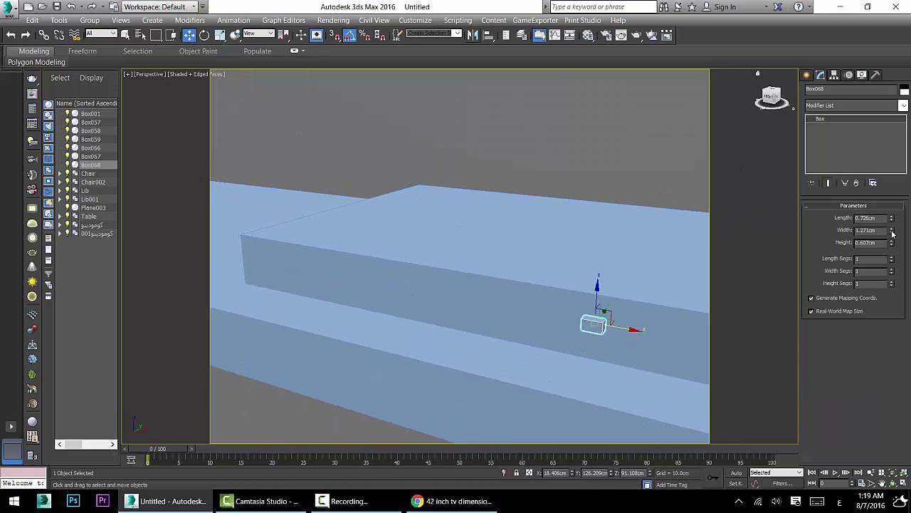
pyautogui.click(731, 127)
# Create a cylinder of about 0.28 cm radius and 0.35 cm height on the device box's front face as a button, using AutoGrid.
pyautogui.click(807, 75)
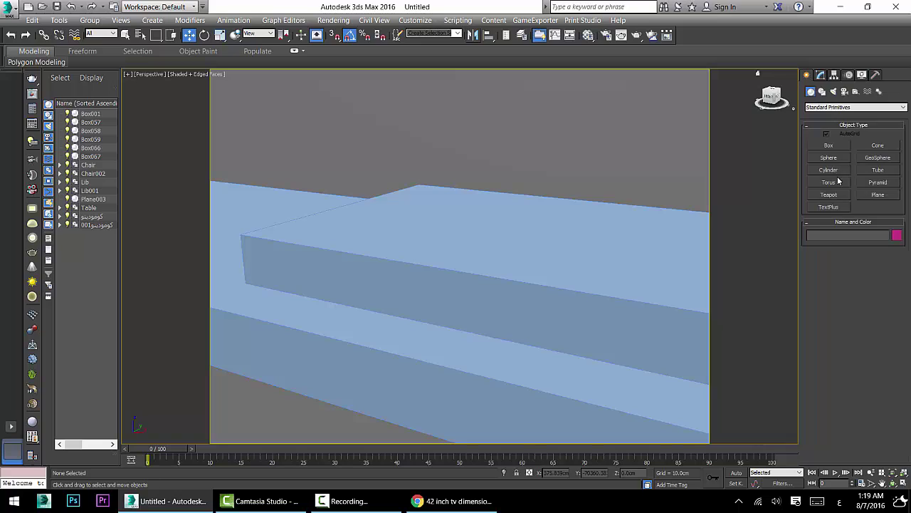
pyautogui.click(829, 171)
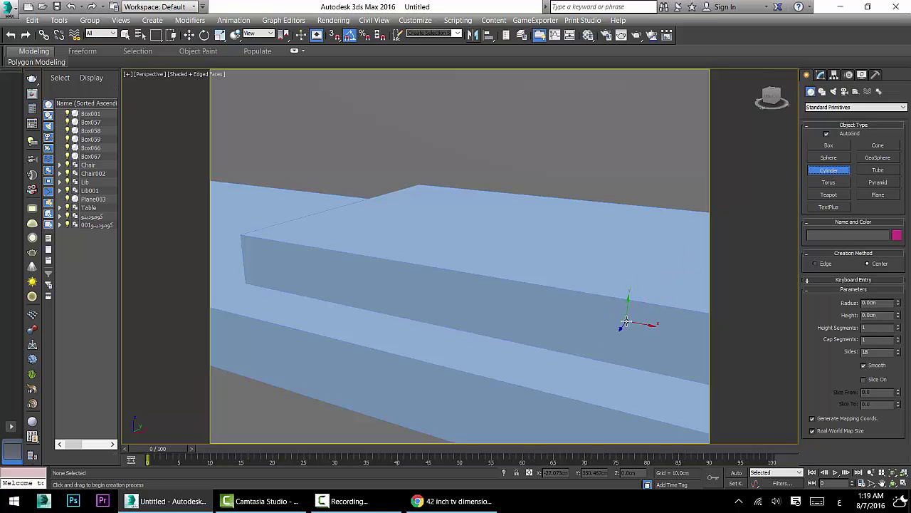
pyautogui.moveTo(629, 314); pyautogui.dragTo(626, 320)
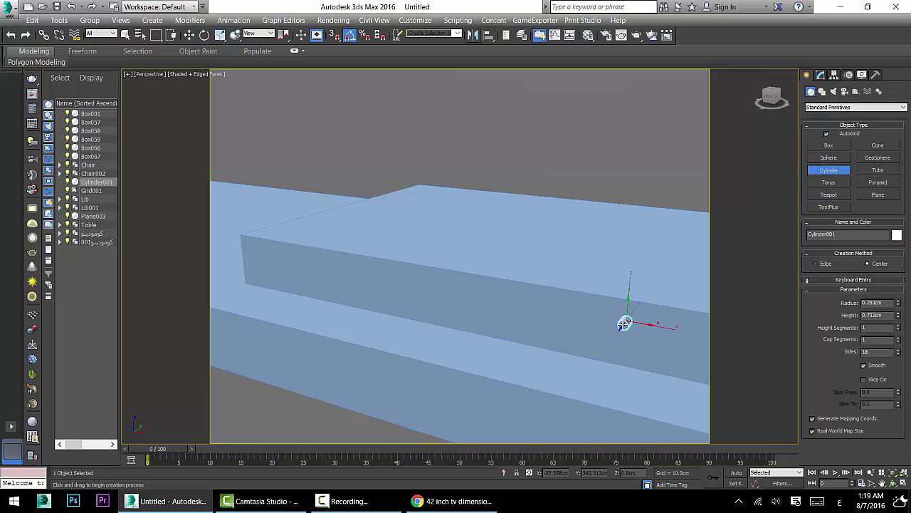
pyautogui.click(625, 321)
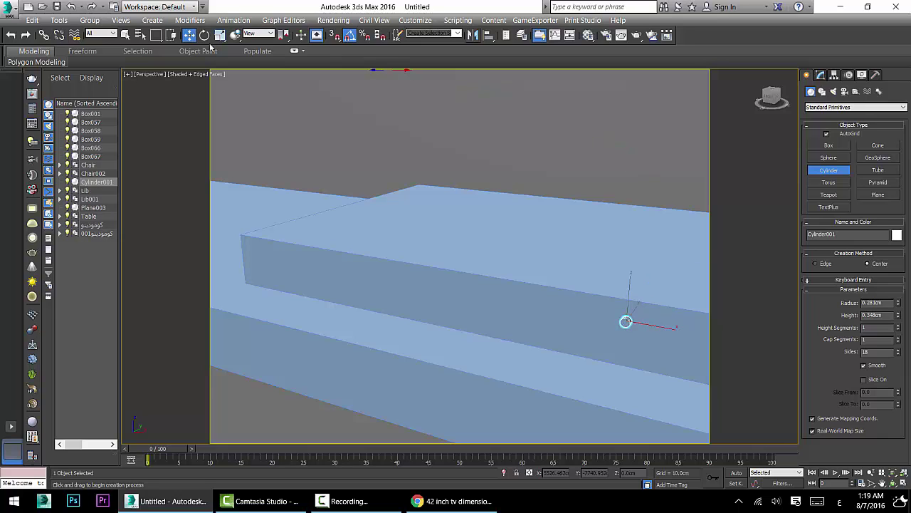
# Clone the button cylinder along X as three instances spaced about 1.5 cm apart on the device box's front face.
pyautogui.moveTo(643, 325)
pyautogui.keyDown('alt'); pyautogui.mouseDown(button='middle')
pyautogui.moveTo(715, 315)
pyautogui.moveTo(634, 328)
pyautogui.moveTo(643, 330)
pyautogui.mouseUp(button='middle'); pyautogui.keyUp('alt')
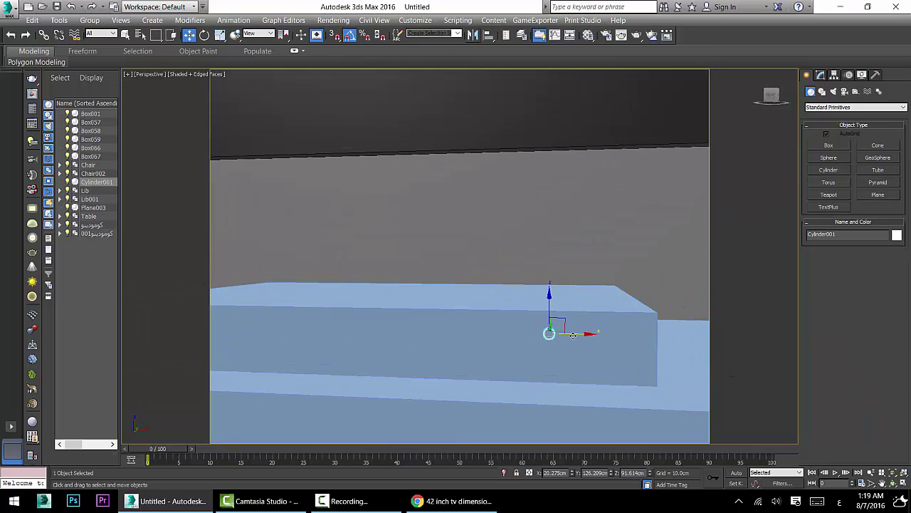
pyautogui.moveTo(582, 336); pyautogui.dragTo(599, 334)
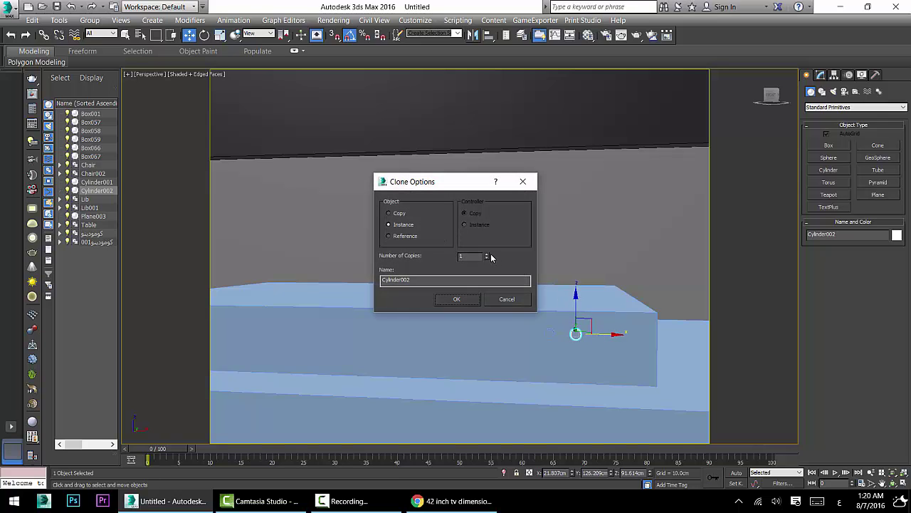
pyautogui.click(436, 299)
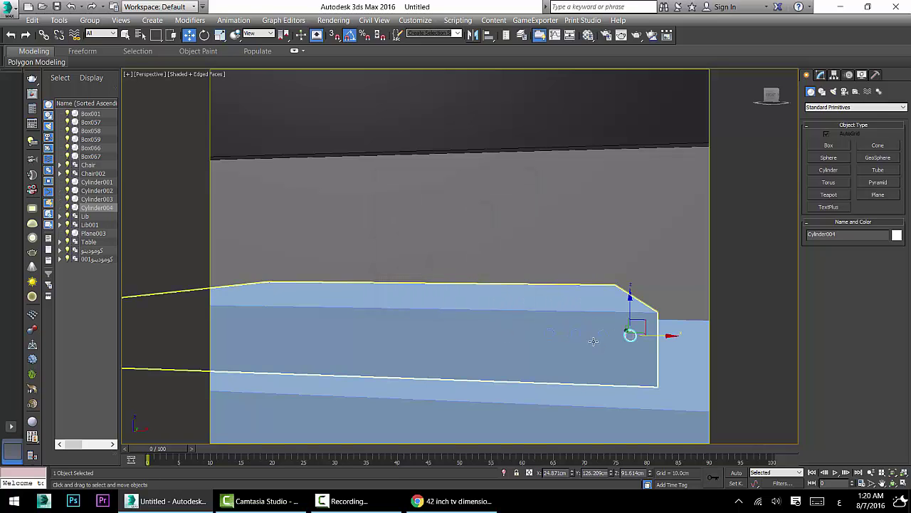
# Select all four button cylinders and clone them about 1.9 cm down along Z as a second row.
pyautogui.keyDown('ctrl'); pyautogui.click(571, 335); pyautogui.keyUp('ctrl')
pyautogui.keyDown('ctrl'); pyautogui.click(546, 334); pyautogui.keyUp('ctrl')
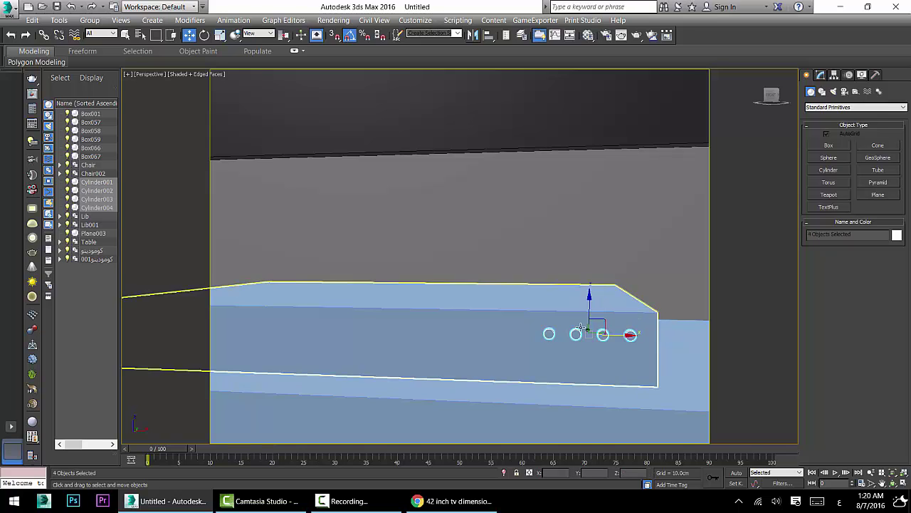
pyautogui.moveTo(589, 315); pyautogui.dragTo(591, 347)
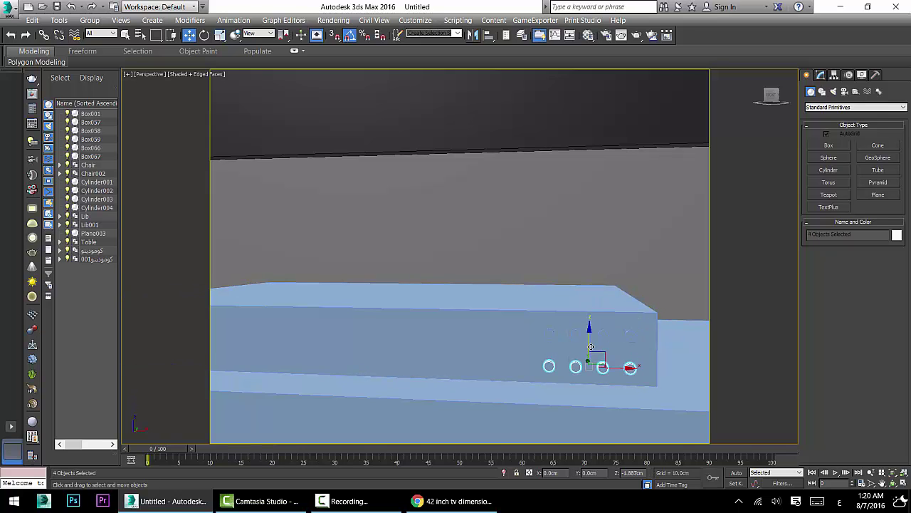
pyautogui.click(457, 299)
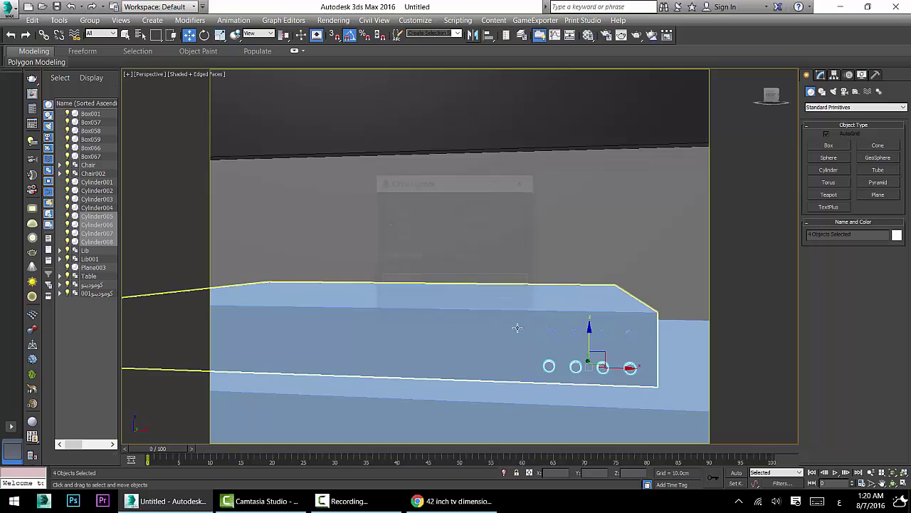
# Change the object color of the shelf under the TV to light cream.
pyautogui.scroll(-5, 542, 320)
pyautogui.scroll(4, 548, 316)
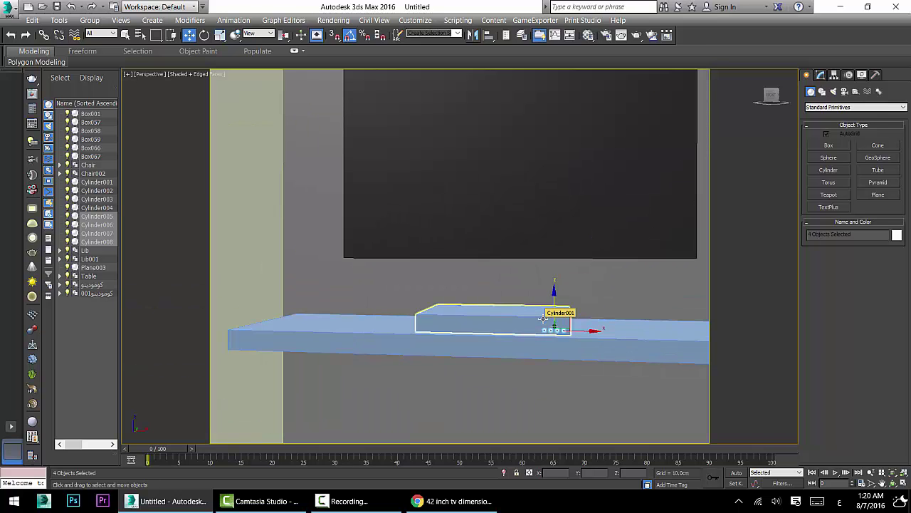
pyautogui.click(610, 339)
pyautogui.scroll(-3, 589, 330)
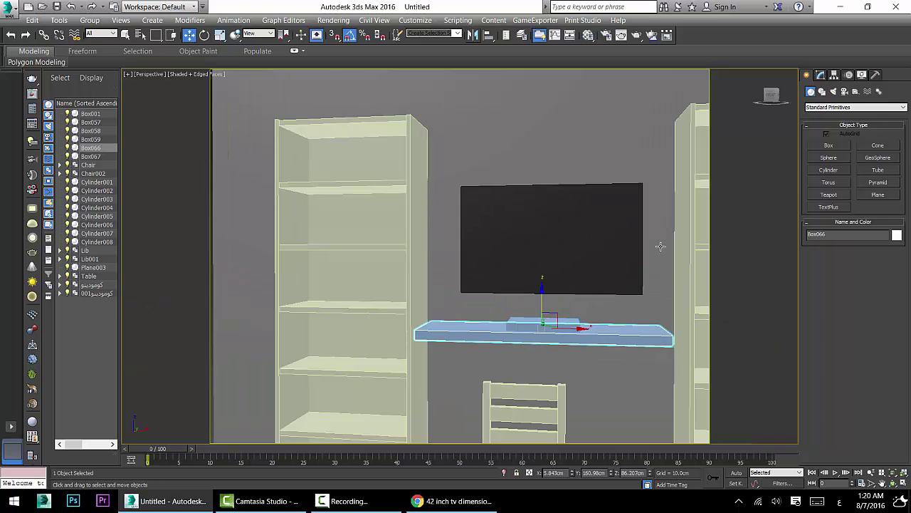
pyautogui.click(821, 76)
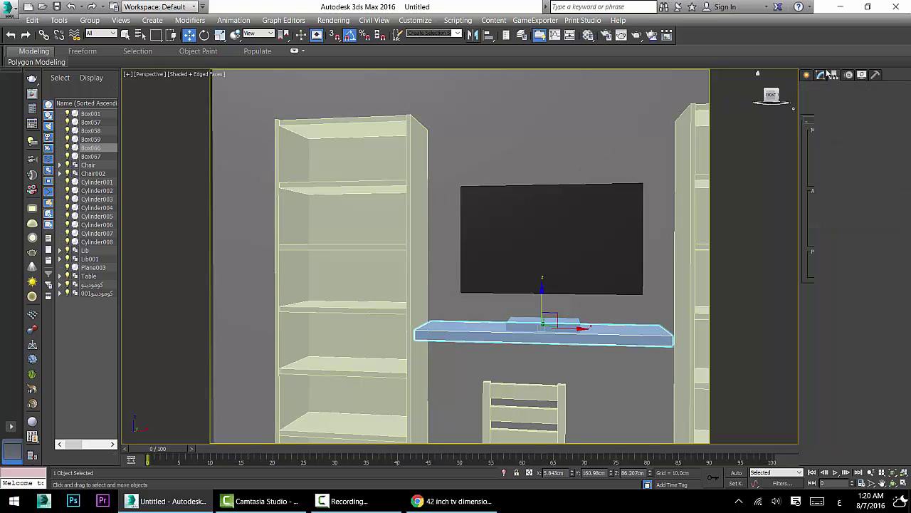
pyautogui.click(904, 91)
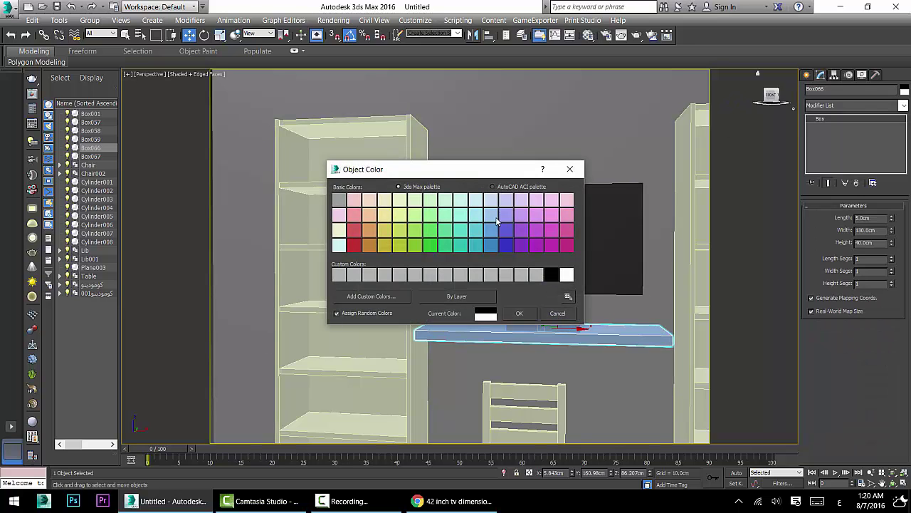
pyautogui.click(369, 201)
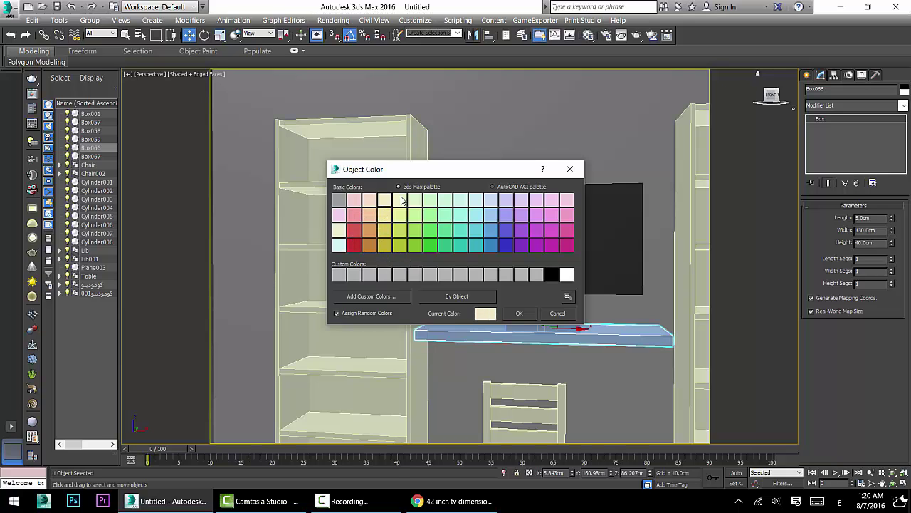
pyautogui.click(519, 314)
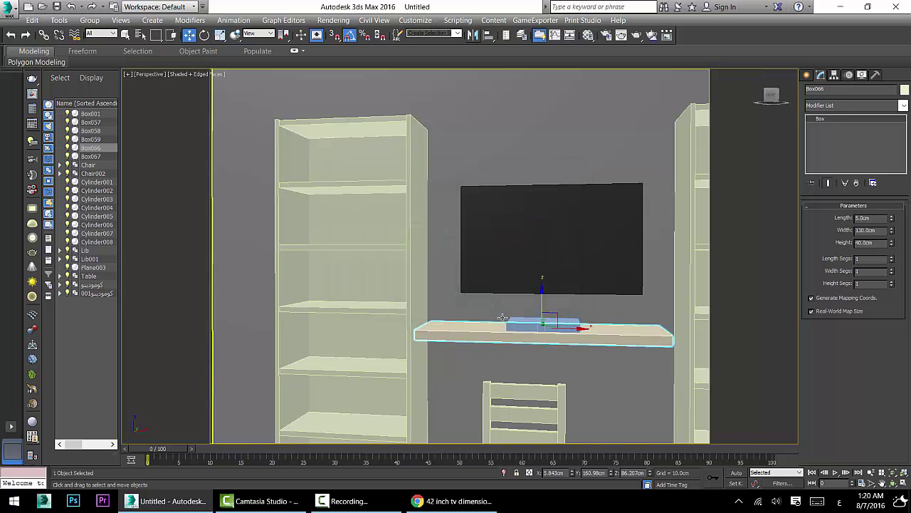
# Select both bookcases, both chairs and the table, and give them all a light cream object color.
pyautogui.keyDown('alt'); pyautogui.moveTo(592, 312); pyautogui.dragTo(580, 343, button='middle'); pyautogui.keyUp('alt')
pyautogui.scroll(-3, 297, 216)
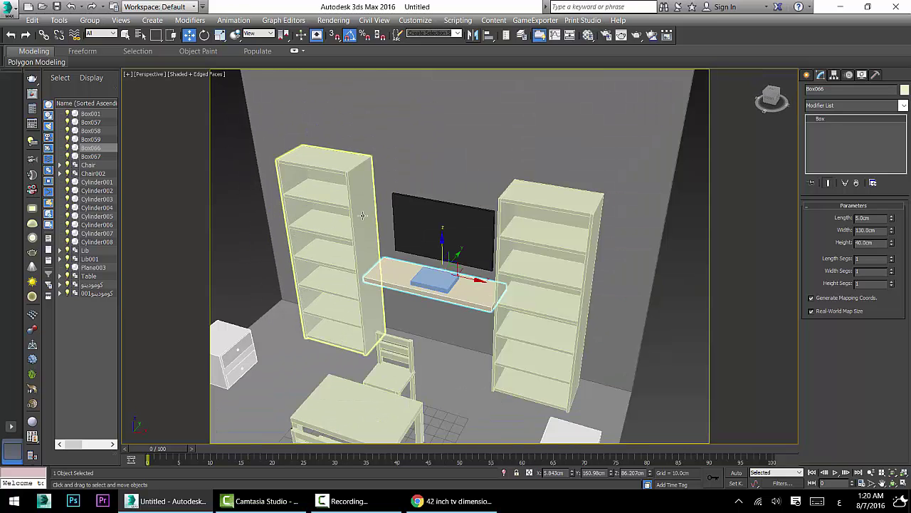
pyautogui.click(356, 207)
pyautogui.keyDown('ctrl'); pyautogui.click(535, 199); pyautogui.keyUp('ctrl')
pyautogui.keyDown('ctrl'); pyautogui.click(388, 349); pyautogui.keyUp('ctrl')
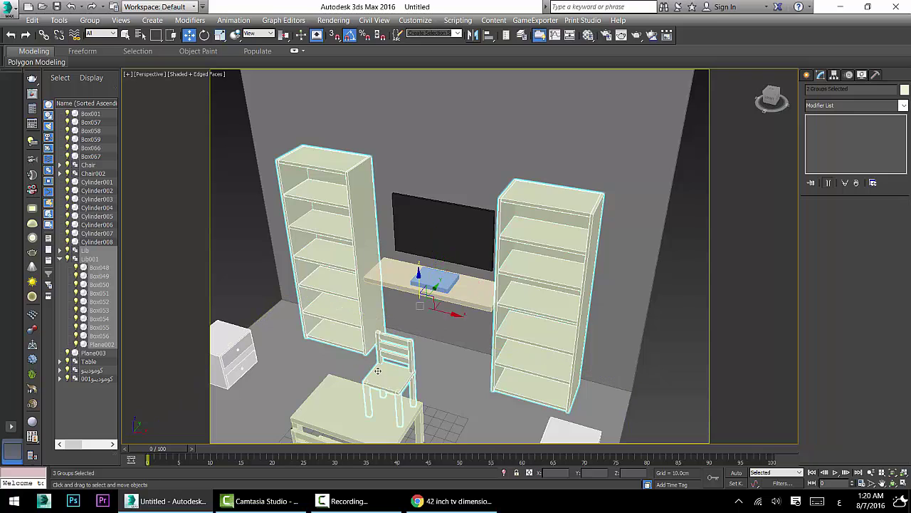
pyautogui.moveTo(387, 352); pyautogui.dragTo(396, 332, button='middle')
pyautogui.keyDown('ctrl'); pyautogui.click(356, 377); pyautogui.keyUp('ctrl')
pyautogui.keyDown('ctrl'); pyautogui.click(317, 420); pyautogui.keyUp('ctrl')
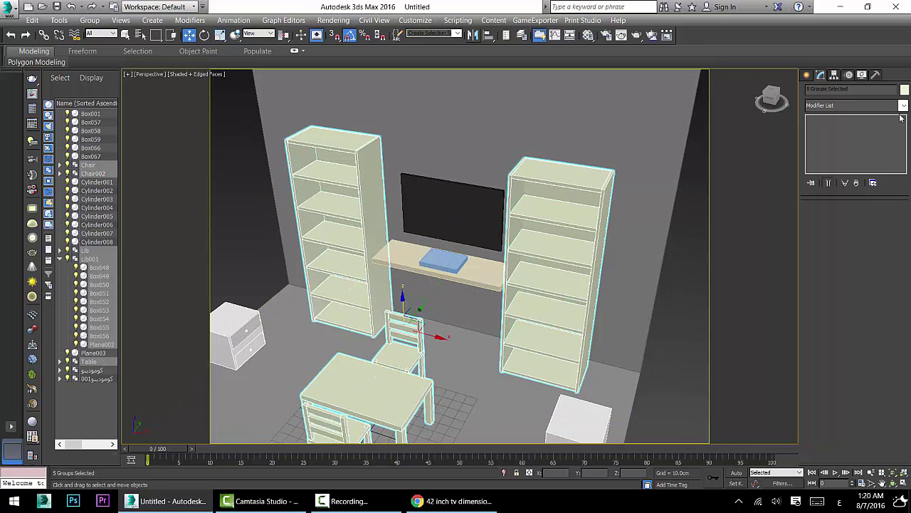
pyautogui.click(904, 90)
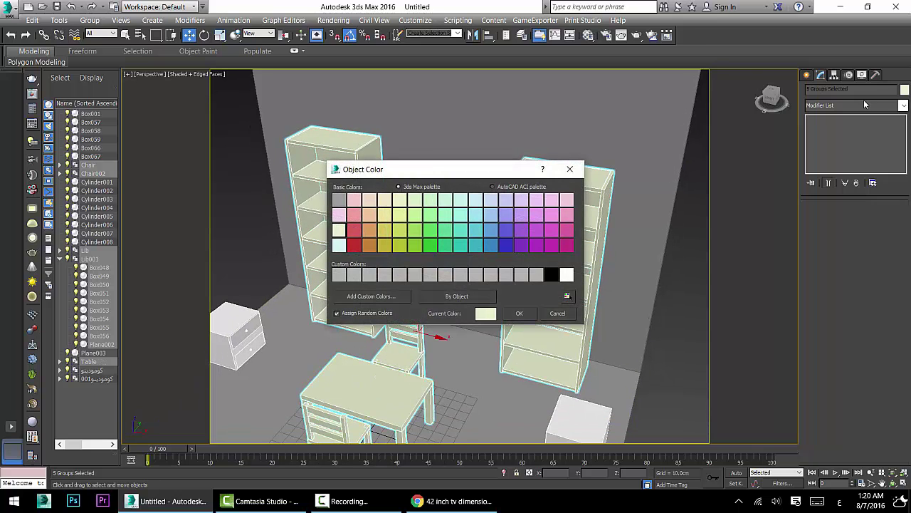
pyautogui.click(382, 201)
pyautogui.click(522, 317)
pyautogui.moveTo(436, 333); pyautogui.dragTo(449, 314, button='middle')
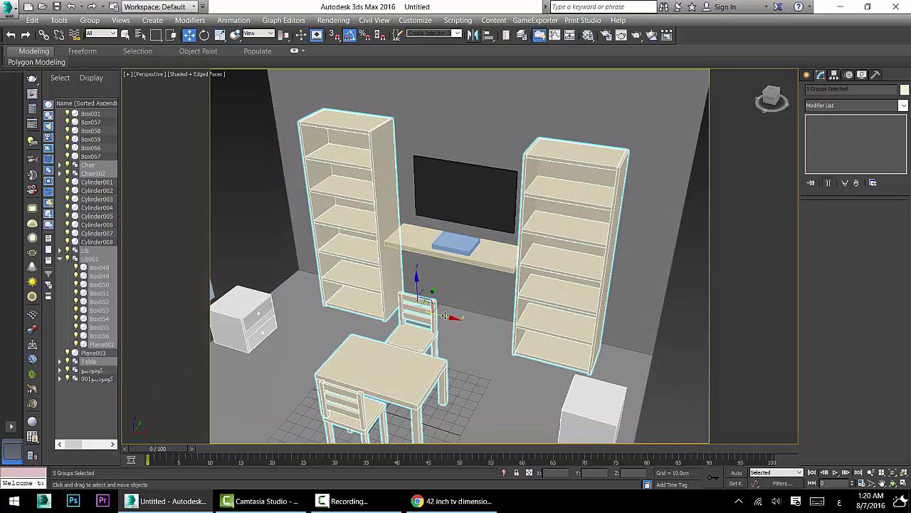
# Change the object color of the selected bookcases, chairs and table to white.
pyautogui.scroll(-3, 452, 313)
pyautogui.scroll(3, 453, 313)
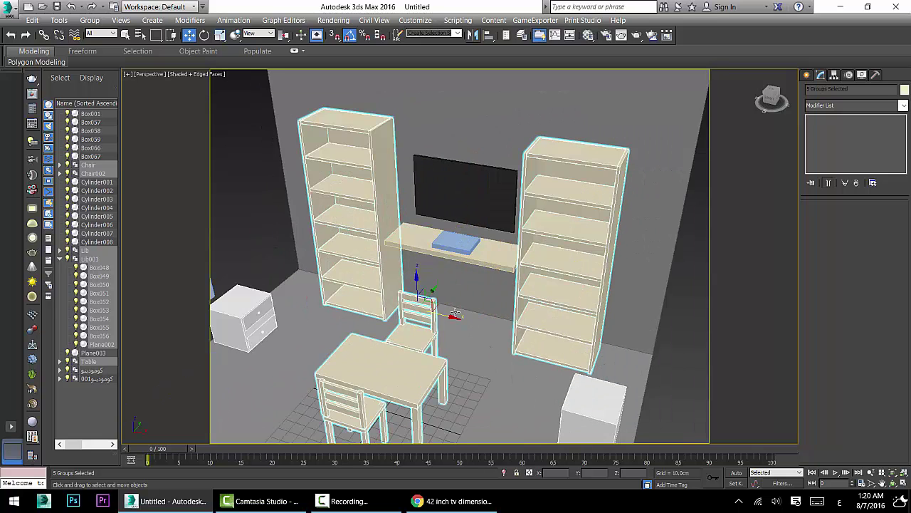
pyautogui.click(905, 91)
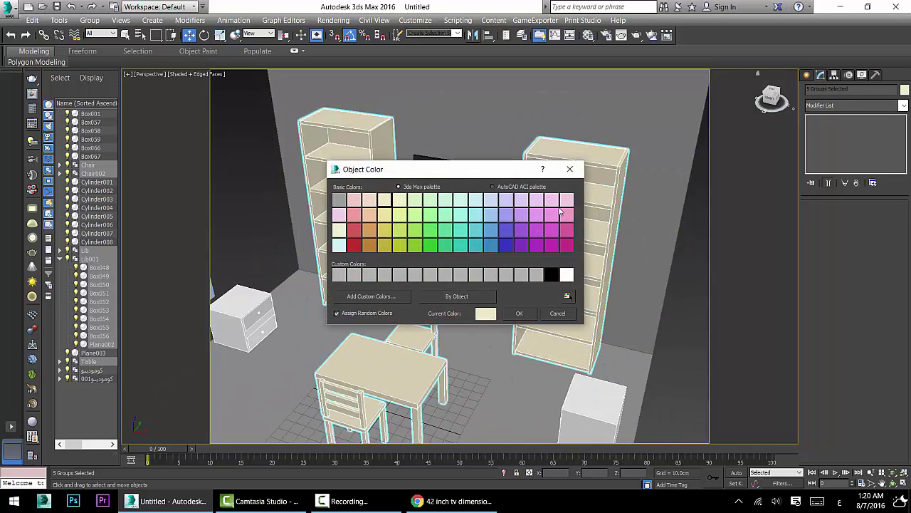
pyautogui.click(567, 274)
pyautogui.click(519, 313)
pyautogui.click(419, 268)
# Set the object color of the shelf under the TV to white.
pyautogui.scroll(4, 438, 222)
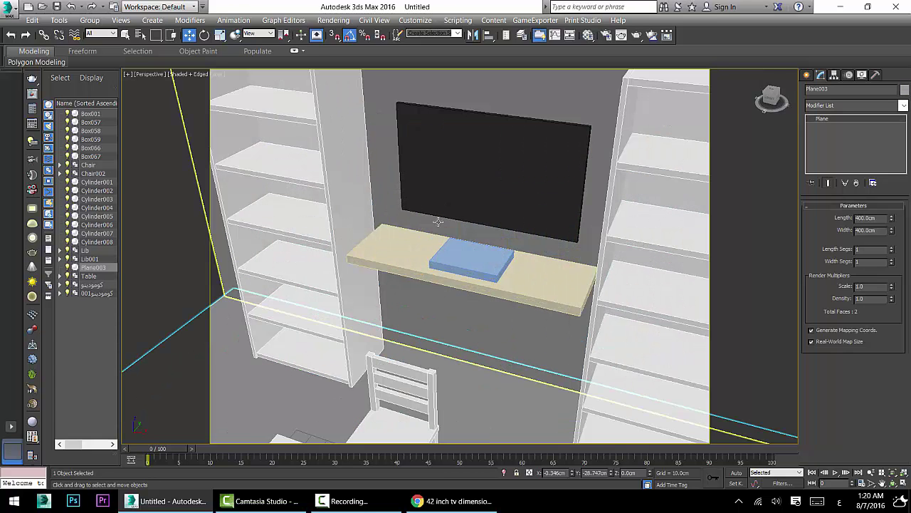
pyautogui.click(442, 234)
pyautogui.click(905, 90)
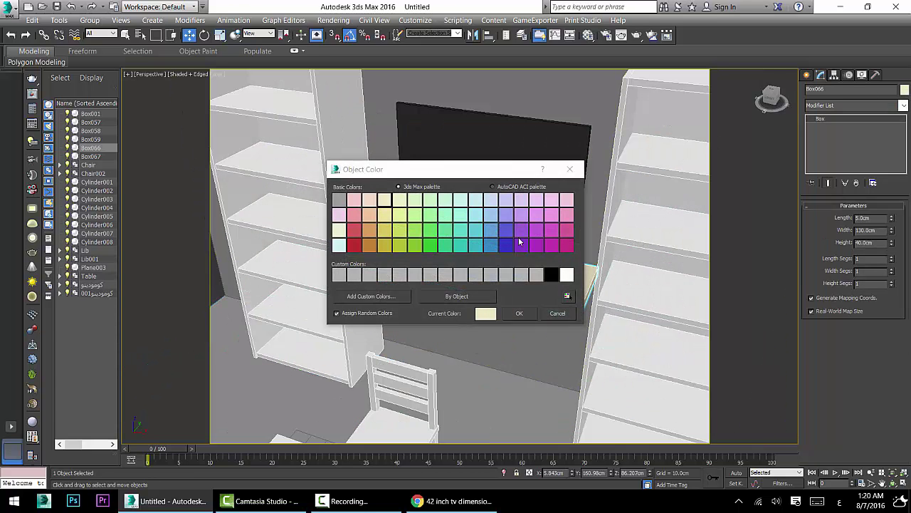
pyautogui.click(567, 274)
pyautogui.click(519, 314)
# Set the object color of the device box on the shelf to near-black with RGB 14, 14, 14.
pyautogui.click(471, 265)
pyautogui.scroll(3, 473, 273)
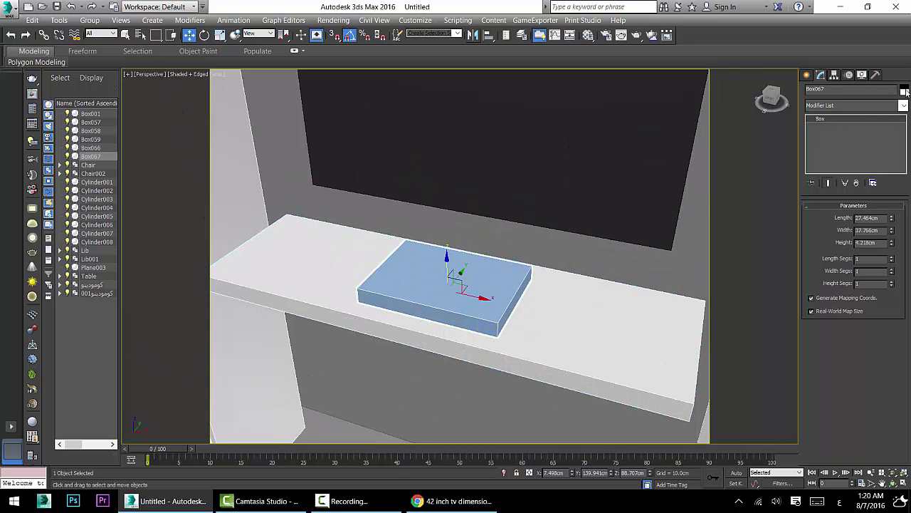
pyautogui.click(904, 90)
pyautogui.moveTo(451, 170); pyautogui.dragTo(679, 120)
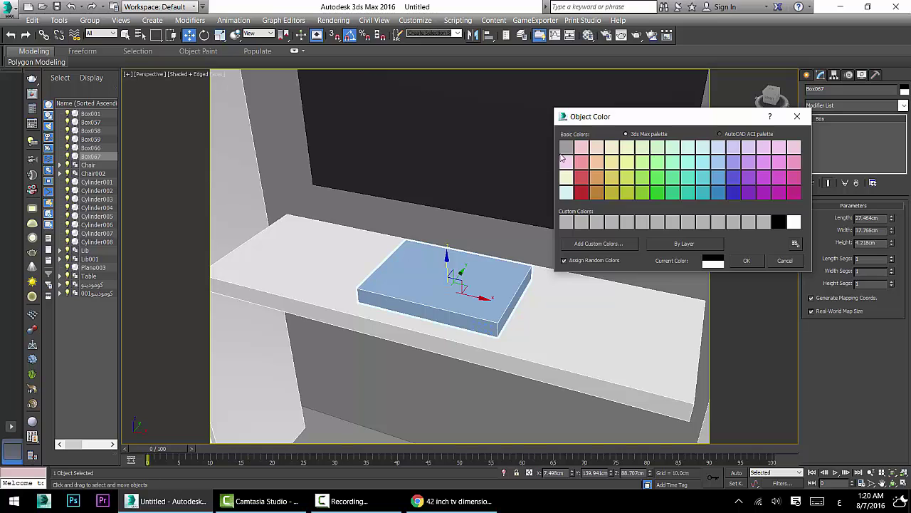
pyautogui.click(567, 222)
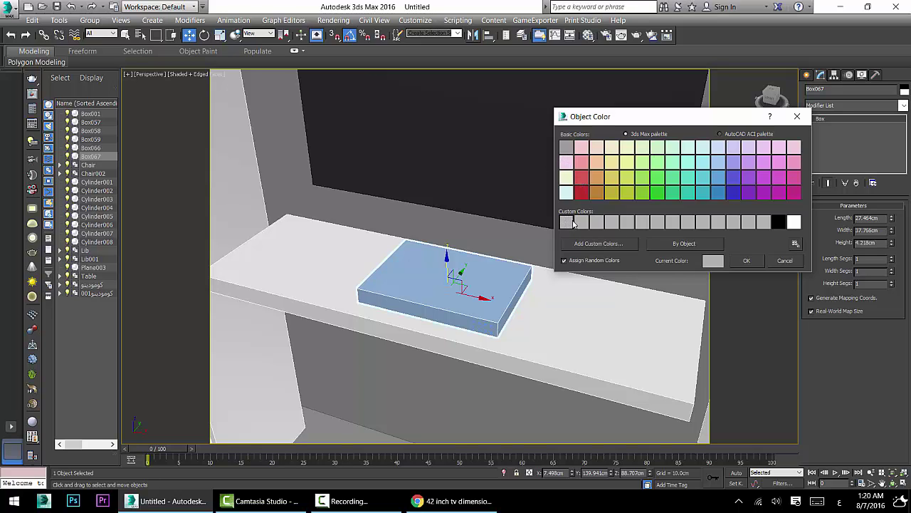
pyautogui.click(709, 261)
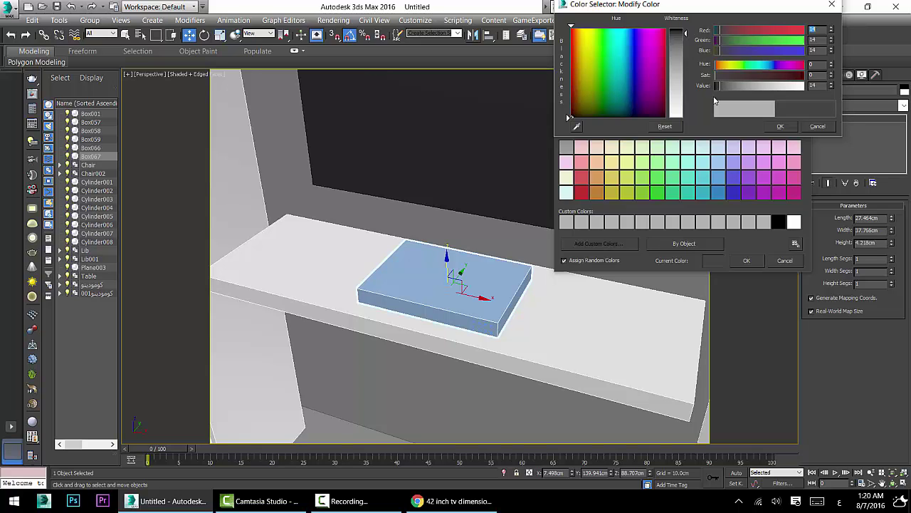
pyautogui.click(779, 127)
pyautogui.click(746, 261)
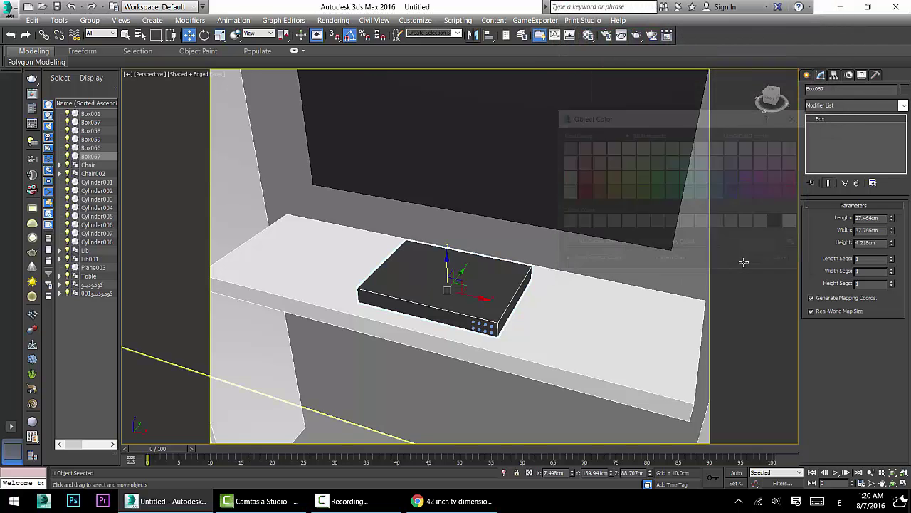
# Select all eight button cylinders on the front face of the device box.
pyautogui.click(566, 285)
pyautogui.scroll(8, 481, 323)
pyautogui.click(454, 345)
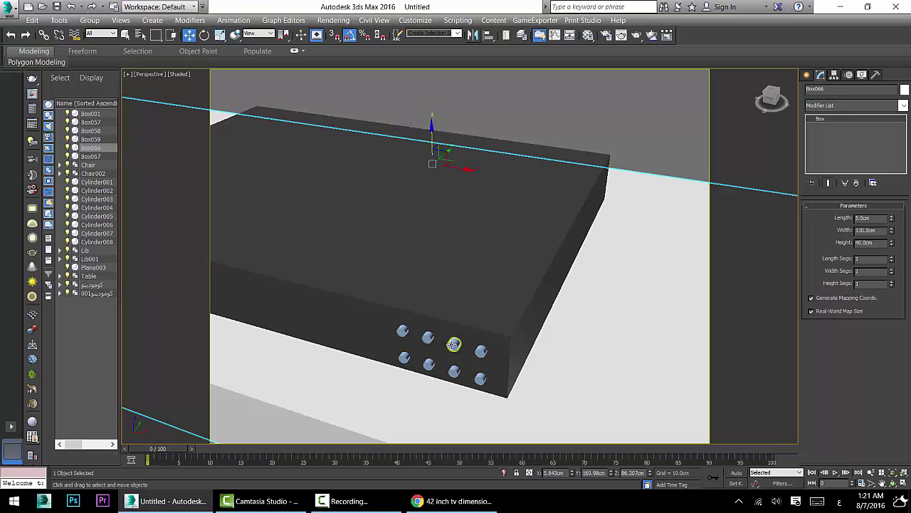
pyautogui.keyDown('ctrl'); pyautogui.click(430, 339); pyautogui.keyUp('ctrl')
pyautogui.keyDown('ctrl'); pyautogui.click(402, 330); pyautogui.keyUp('ctrl')
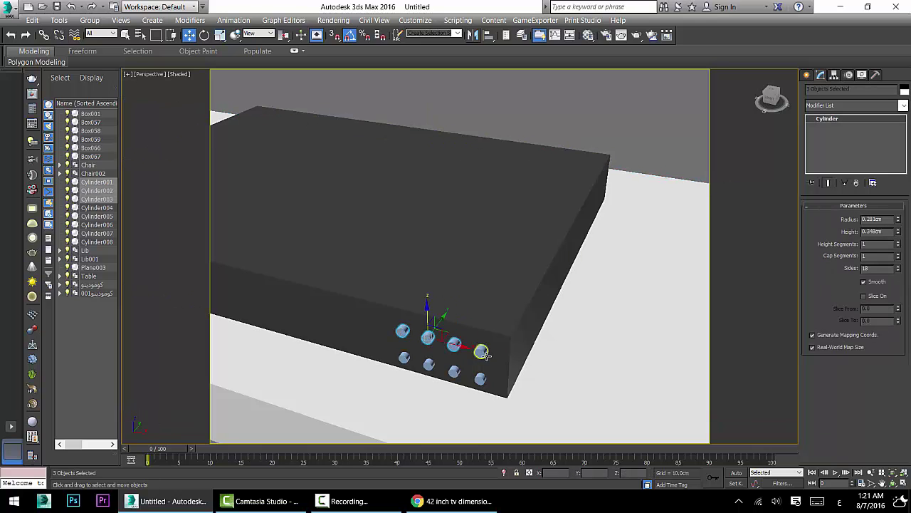
pyautogui.keyDown('ctrl'); pyautogui.click(481, 351); pyautogui.keyUp('ctrl')
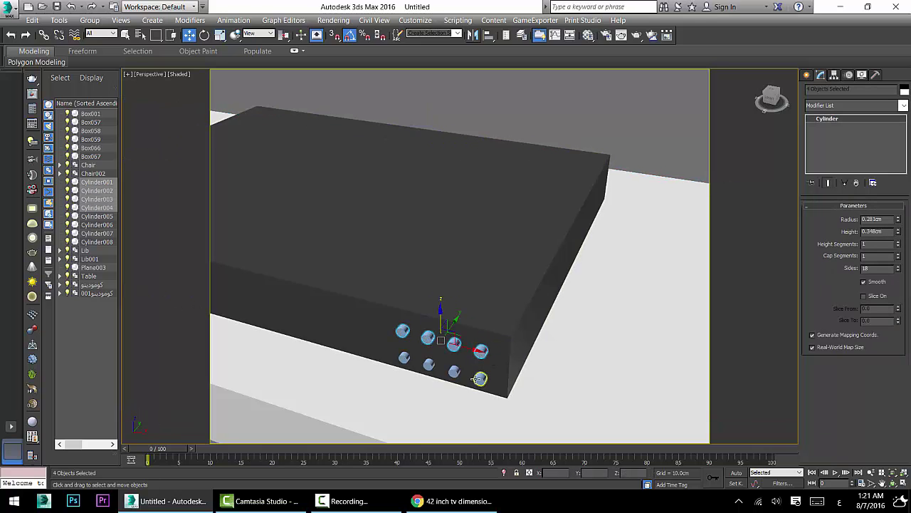
pyautogui.keyDown('ctrl'); pyautogui.click(481, 379); pyautogui.keyUp('ctrl')
pyautogui.keyDown('ctrl'); pyautogui.click(455, 371); pyautogui.keyUp('ctrl')
pyautogui.keyDown('ctrl'); pyautogui.click(428, 364); pyautogui.keyUp('ctrl')
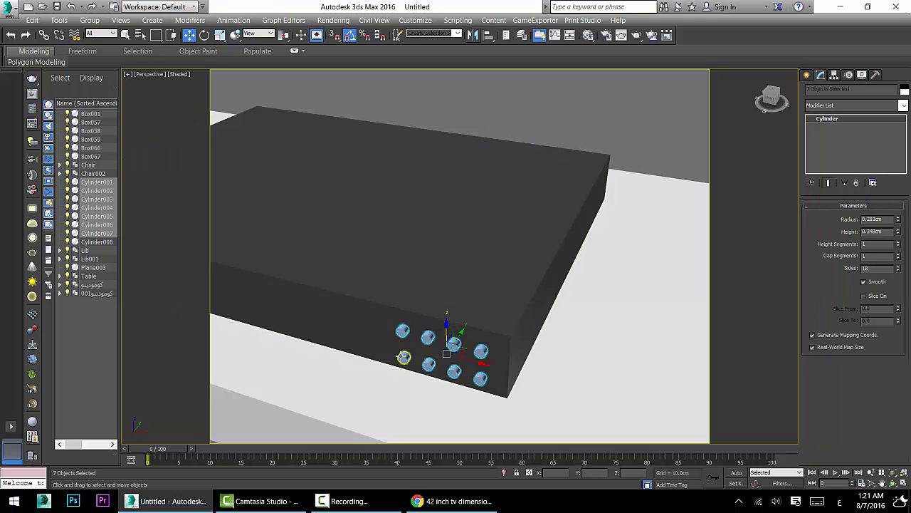
pyautogui.keyDown('ctrl'); pyautogui.click(404, 357); pyautogui.keyUp('ctrl')
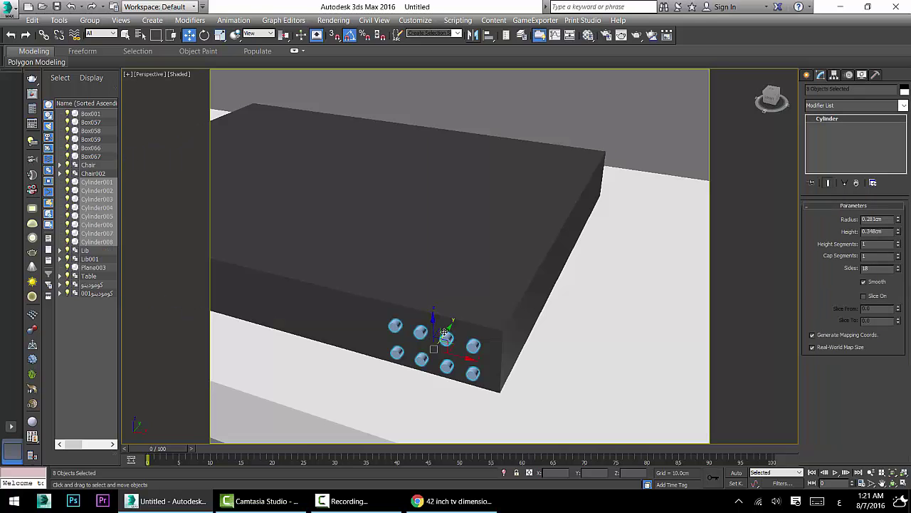
# Move the selected button cylinders slightly inward along Y so they sit partly inside the device box's front face.
pyautogui.moveTo(443, 333); pyautogui.dragTo(450, 331)
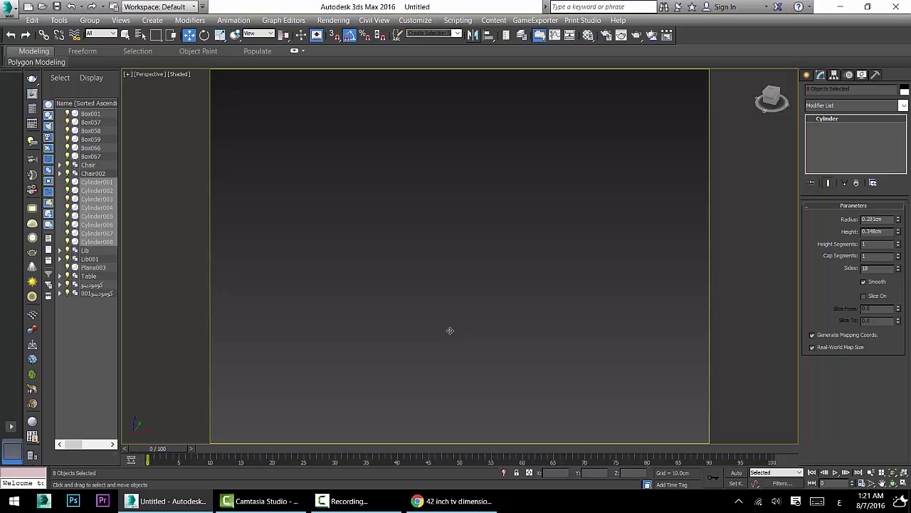
pyautogui.scroll(-2, 451, 330)
pyautogui.scroll(1, 453, 330)
pyautogui.scroll(-1, 455, 329)
pyautogui.scroll(1, 456, 329)
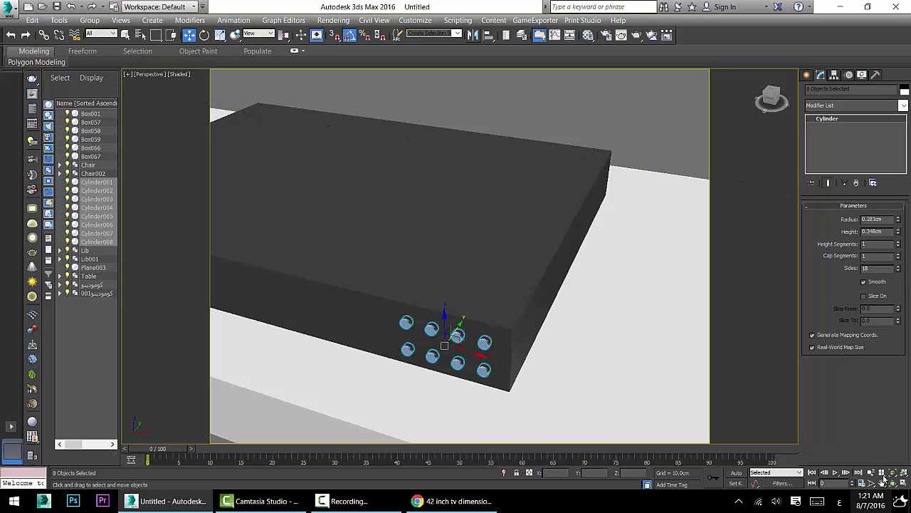
pyautogui.press('z')
pyautogui.scroll(1, 462, 217)
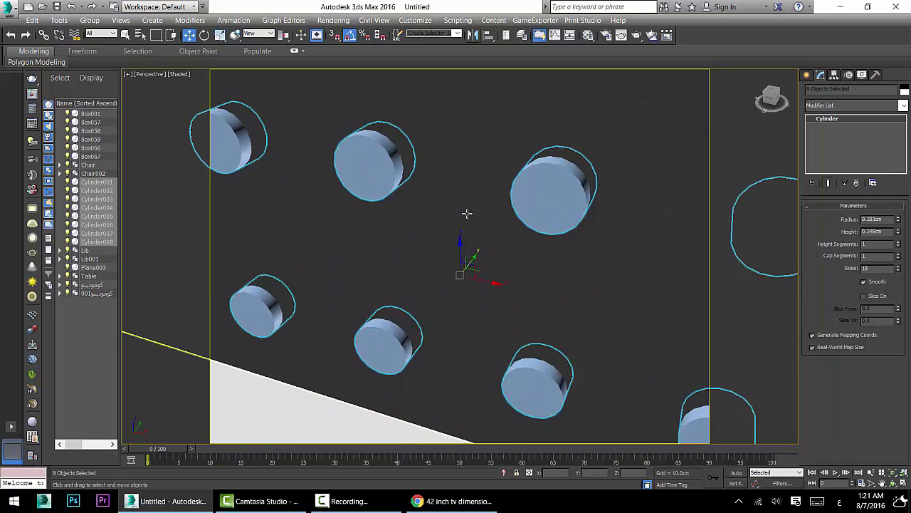
pyautogui.scroll(-4, 469, 212)
pyautogui.keyDown('alt'); pyautogui.moveTo(475, 211); pyautogui.dragTo(460, 226, button='middle'); pyautogui.keyUp('alt')
pyautogui.scroll(4, 460, 227)
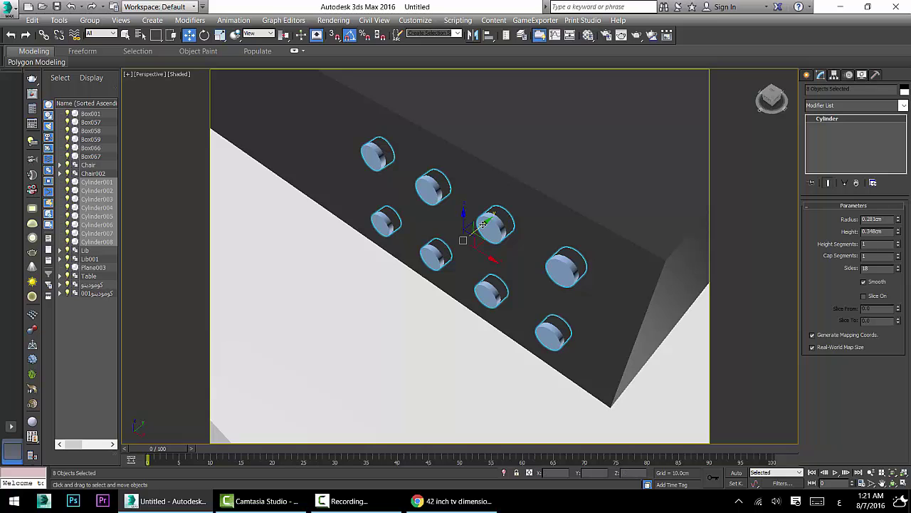
pyautogui.press('m')
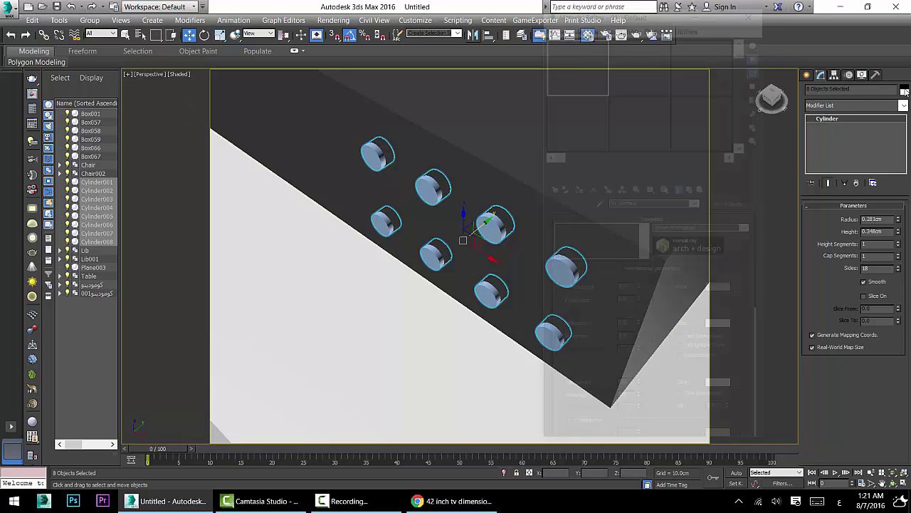
pyautogui.click(904, 92)
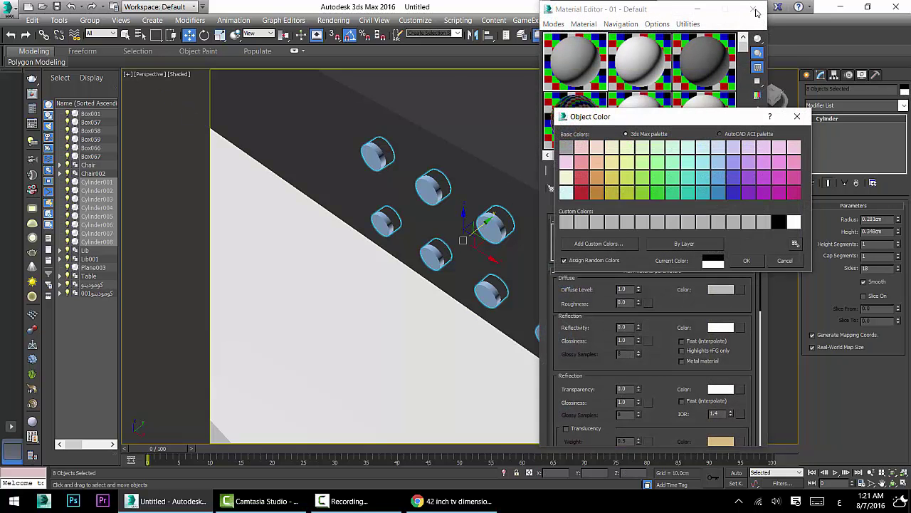
pyautogui.press('Escape')
pyautogui.click(753, 9)
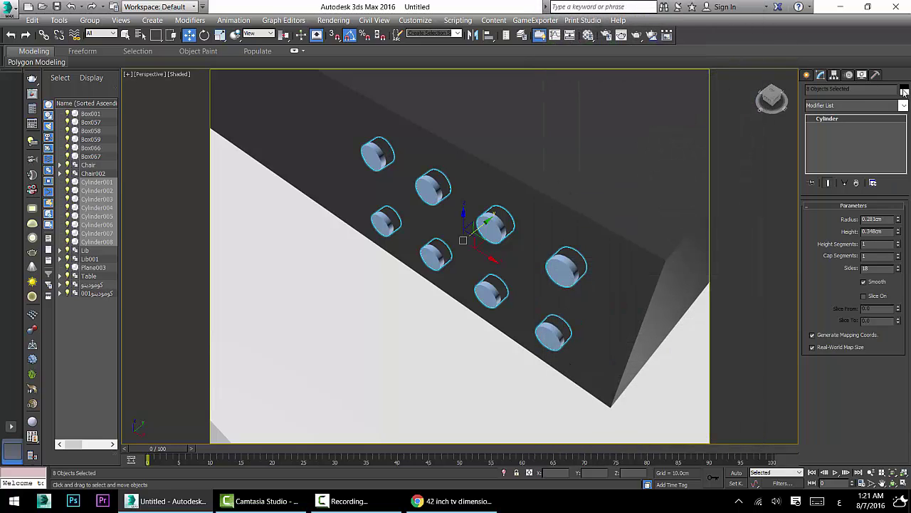
# Set the object color of the eight selected buttons to gray.
pyautogui.click(905, 92)
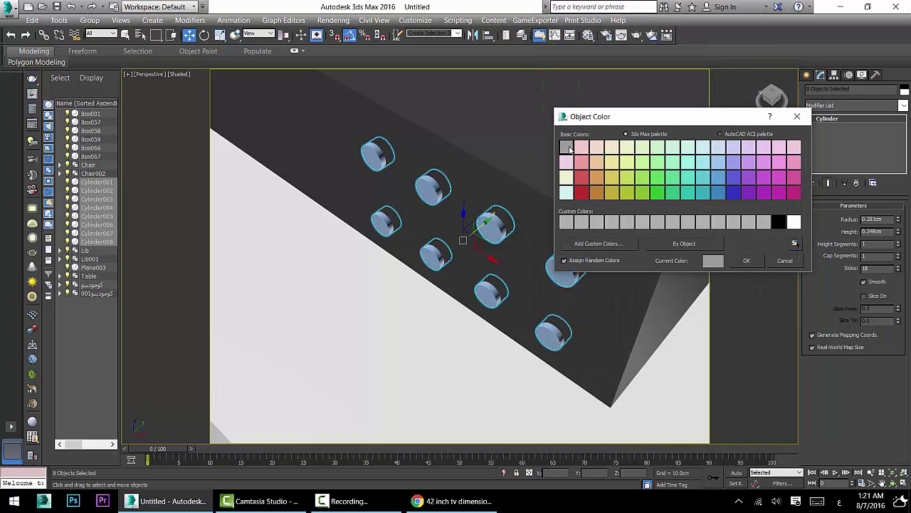
pyautogui.click(738, 264)
pyautogui.click(408, 360)
# Examine the colored device box and its buttons on the shelf from the front, close up and from farther away.
pyautogui.scroll(-5, 413, 289)
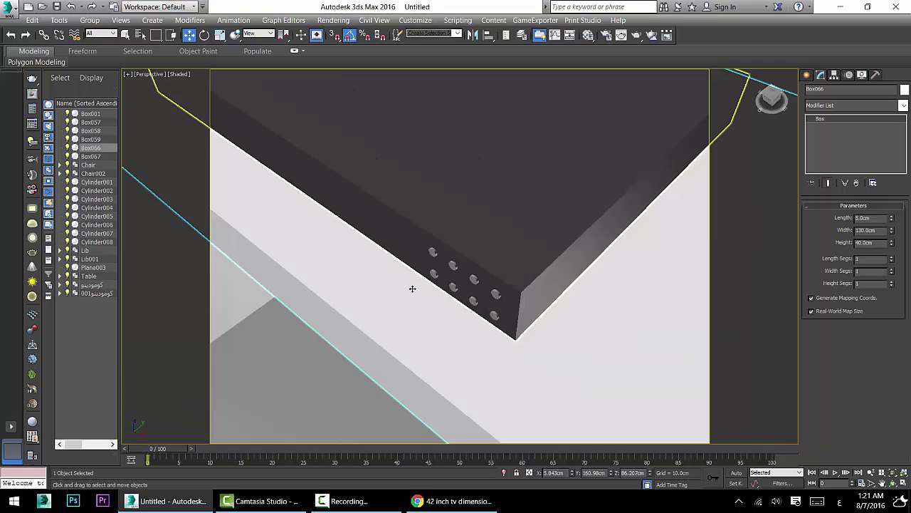
pyautogui.keyDown('alt'); pyautogui.moveTo(413, 289); pyautogui.dragTo(451, 317, button='middle'); pyautogui.keyUp('alt')
pyautogui.scroll(-4, 483, 262)
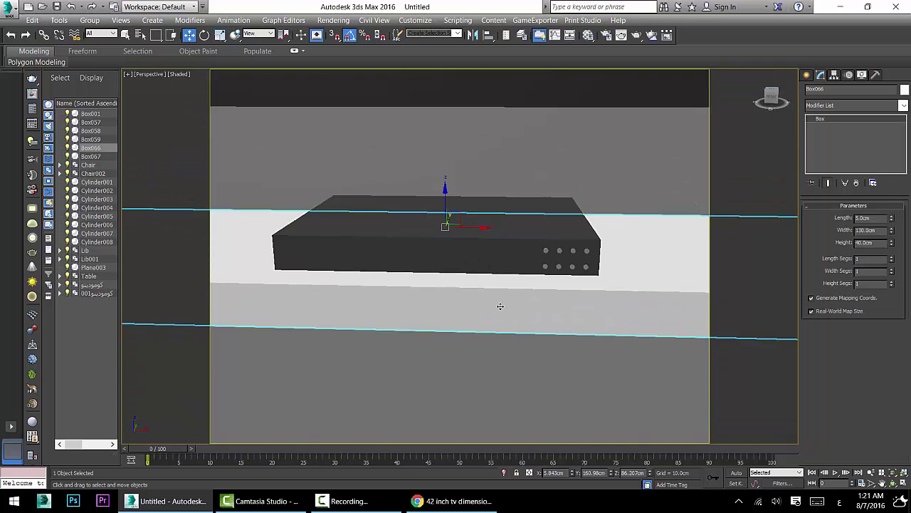
pyautogui.scroll(-6, 481, 256)
pyautogui.click(486, 284)
pyautogui.scroll(10, 486, 285)
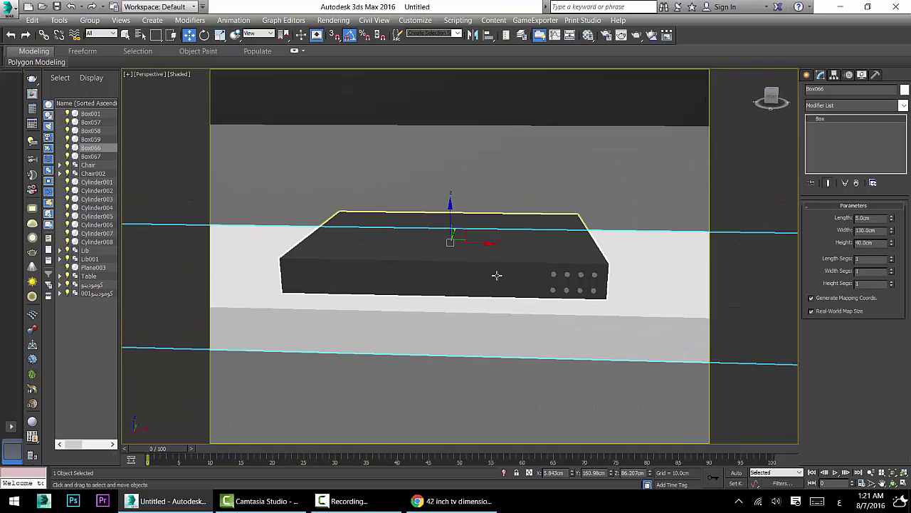
pyautogui.keyDown('alt'); pyautogui.moveTo(475, 278); pyautogui.dragTo(455, 279, button='middle'); pyautogui.keyUp('alt')
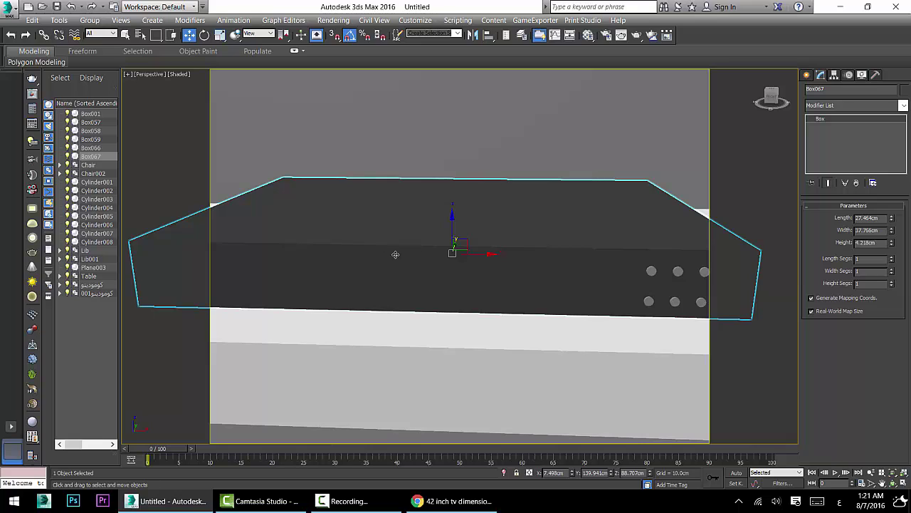
pyautogui.scroll(-5, 419, 273)
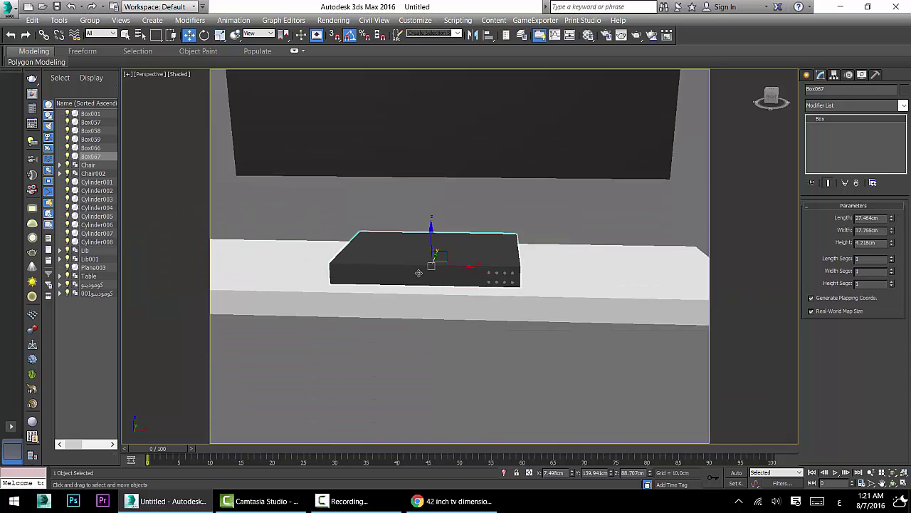
pyautogui.scroll(3, 412, 267)
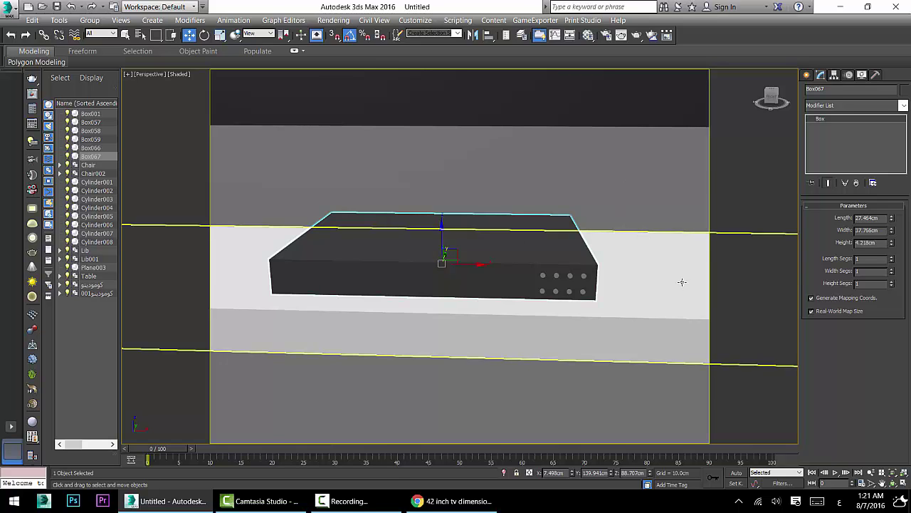
pyautogui.scroll(-3, 704, 270)
pyautogui.scroll(-6, 507, 231)
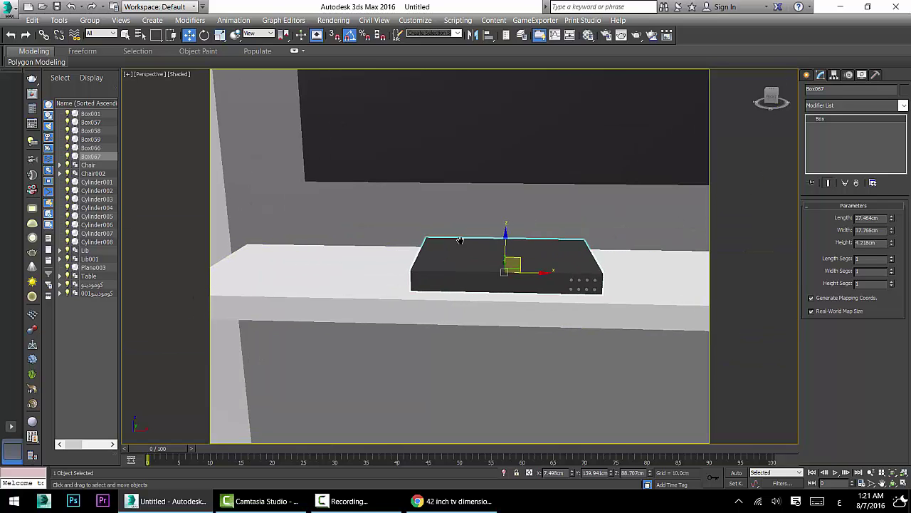
# Draw a flat box about 171 x 44 x 5.5 cm along the floor's left edge, in front of the left drawer cabinet.
pyautogui.scroll(-8, 507, 231)
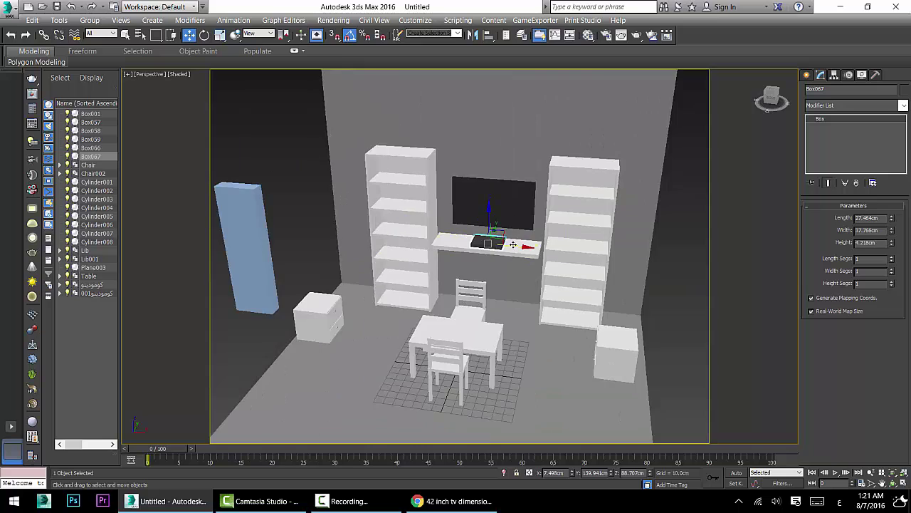
pyautogui.keyDown('alt'); pyautogui.moveTo(539, 262); pyautogui.dragTo(525, 262, button='middle'); pyautogui.keyUp('alt')
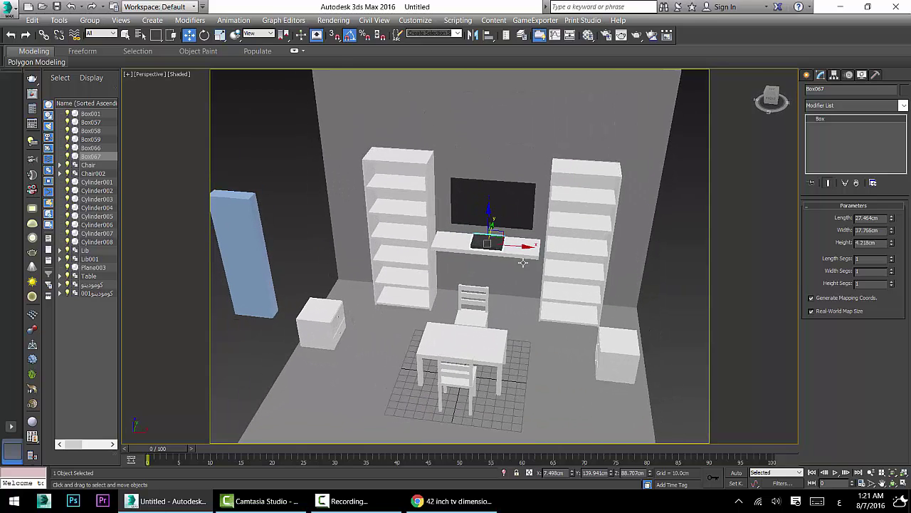
pyautogui.scroll(2, 514, 271)
pyautogui.scroll(-2, 514, 270)
pyautogui.scroll(-3, 591, 356)
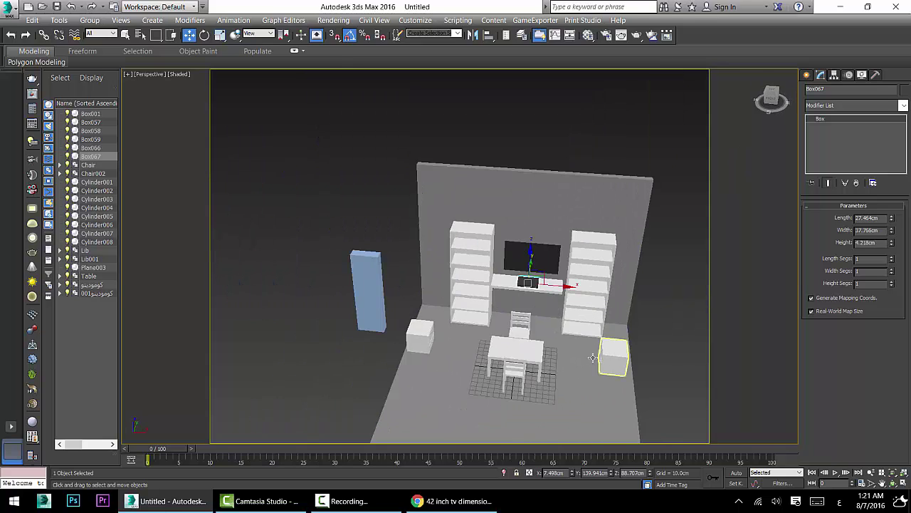
pyautogui.scroll(3, 588, 356)
pyautogui.moveTo(589, 356); pyautogui.dragTo(620, 322, button='middle')
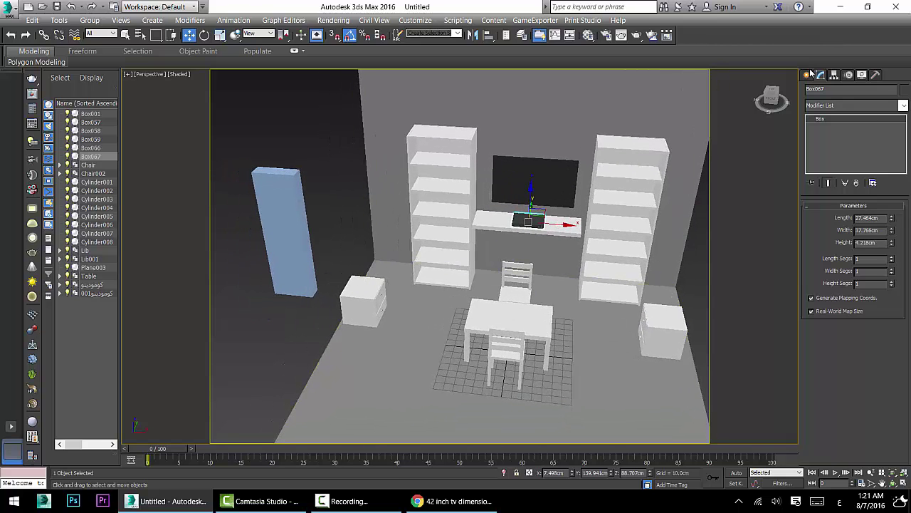
pyautogui.click(808, 75)
pyautogui.moveTo(317, 354); pyautogui.dragTo(339, 339, button='middle')
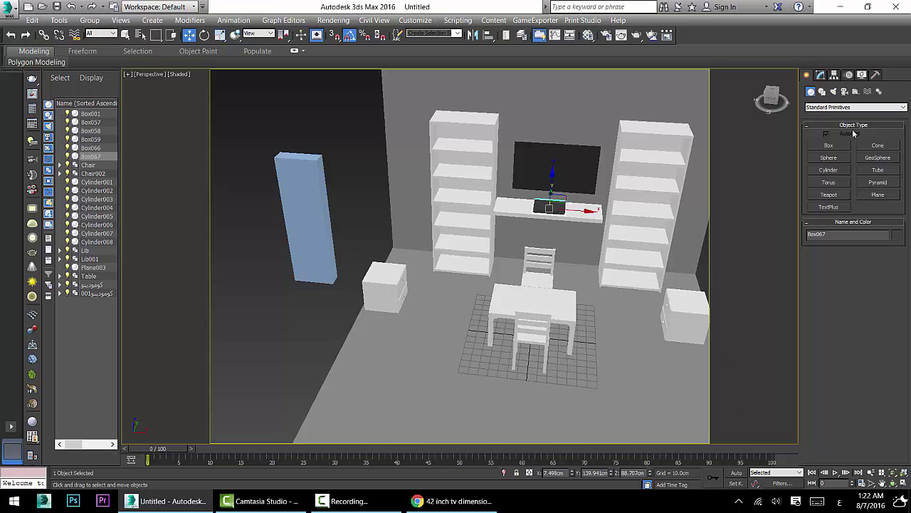
pyautogui.click(828, 145)
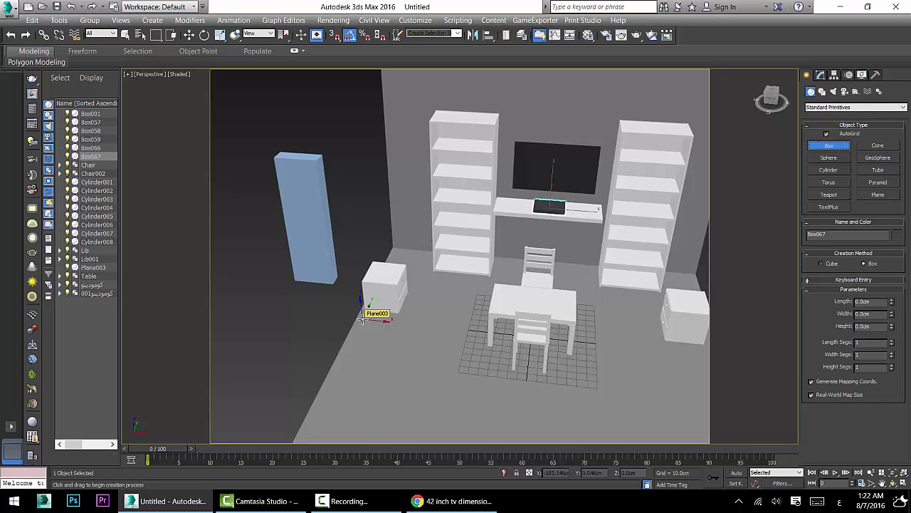
pyautogui.moveTo(366, 316); pyautogui.dragTo(358, 432)
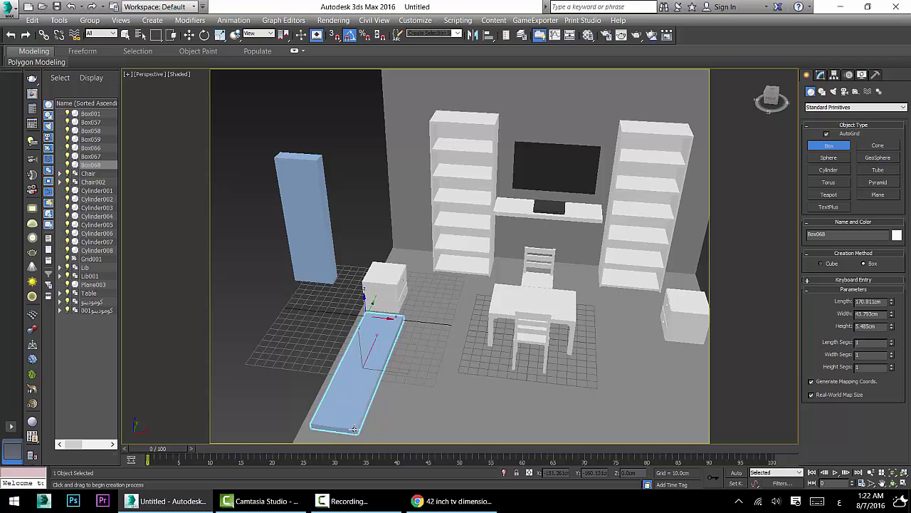
pyautogui.click(412, 309)
# Set the length of the new flat floor box to 200 cm.
pyautogui.click(821, 75)
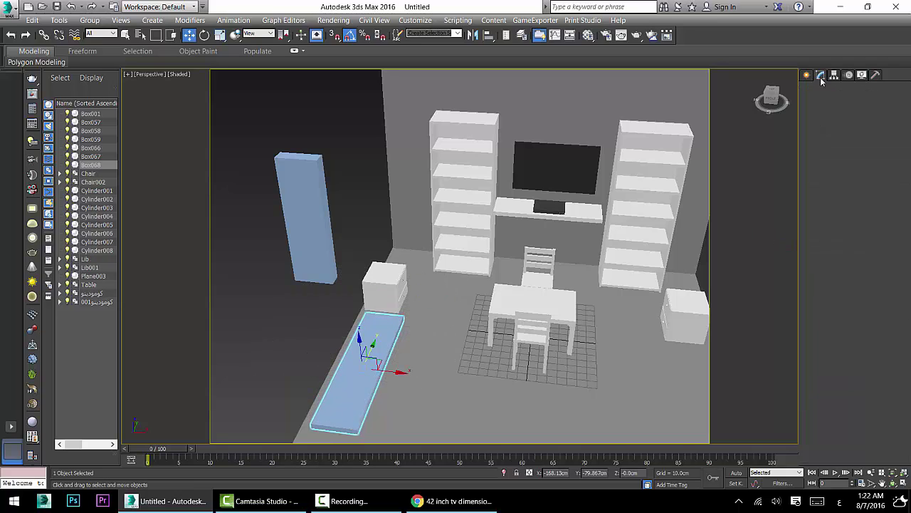
pyautogui.moveTo(890, 220); pyautogui.dragTo(890, 194)
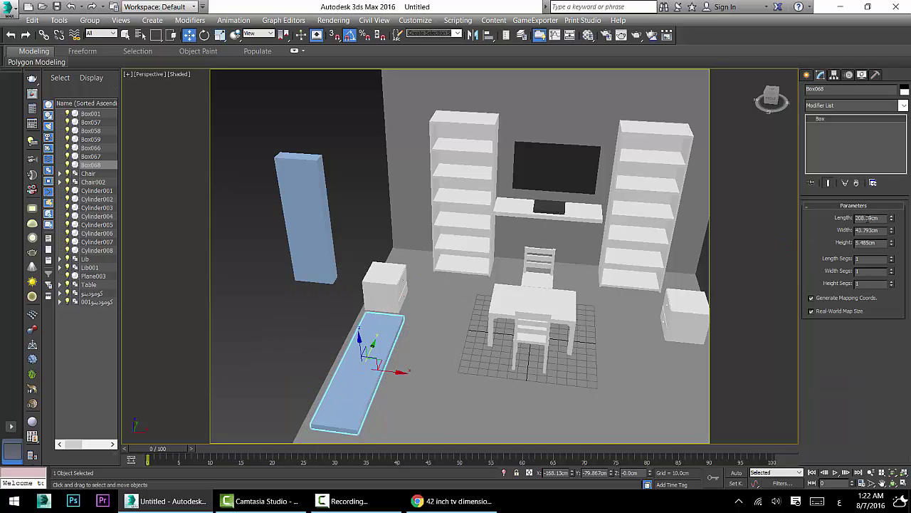
pyautogui.write('200')
pyautogui.press('Return')
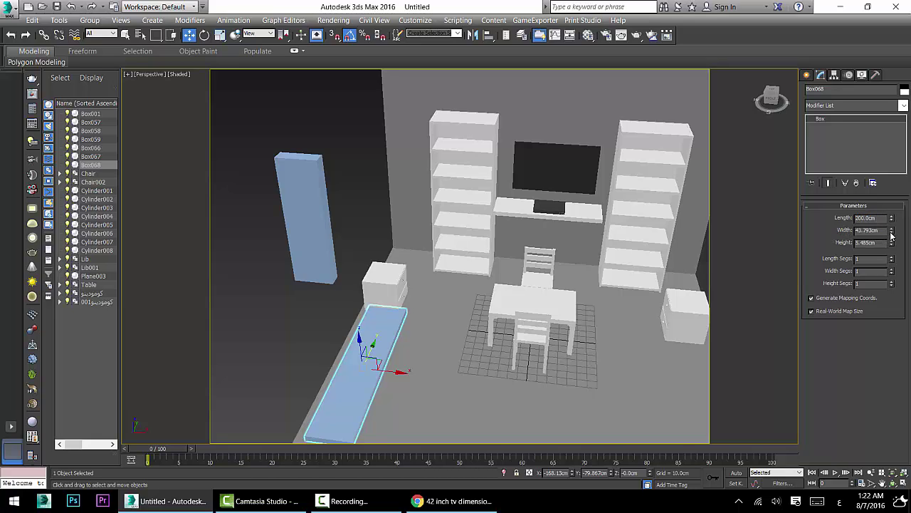
# Set the floor box's width to 60 cm and move it along the floor's left edge, away from the drawer cabinet.
pyautogui.moveTo(891, 233); pyautogui.dragTo(891, 211)
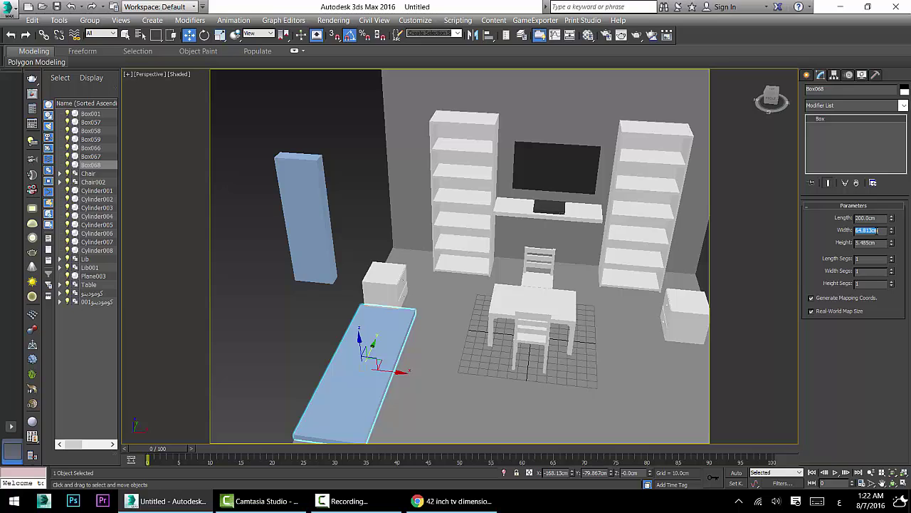
pyautogui.press('Return')
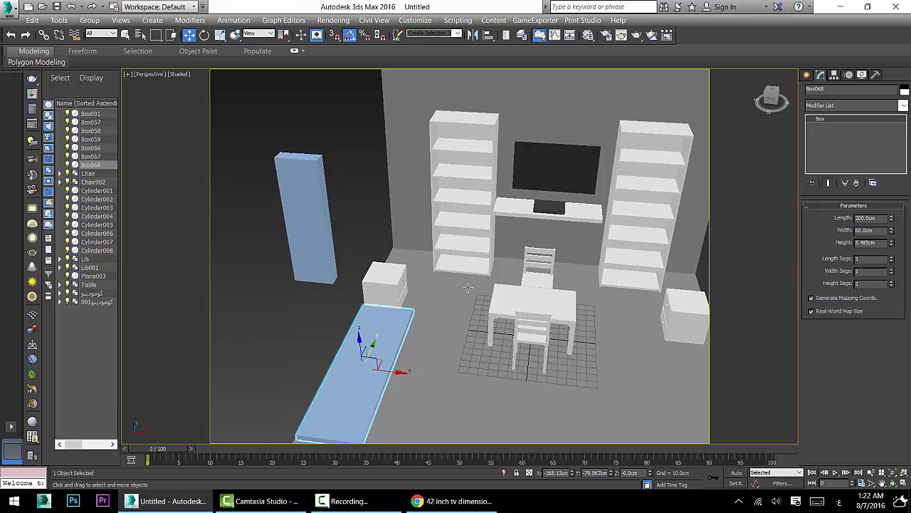
pyautogui.keyDown('alt'); pyautogui.moveTo(468, 287); pyautogui.dragTo(397, 367, button='middle'); pyautogui.keyUp('alt')
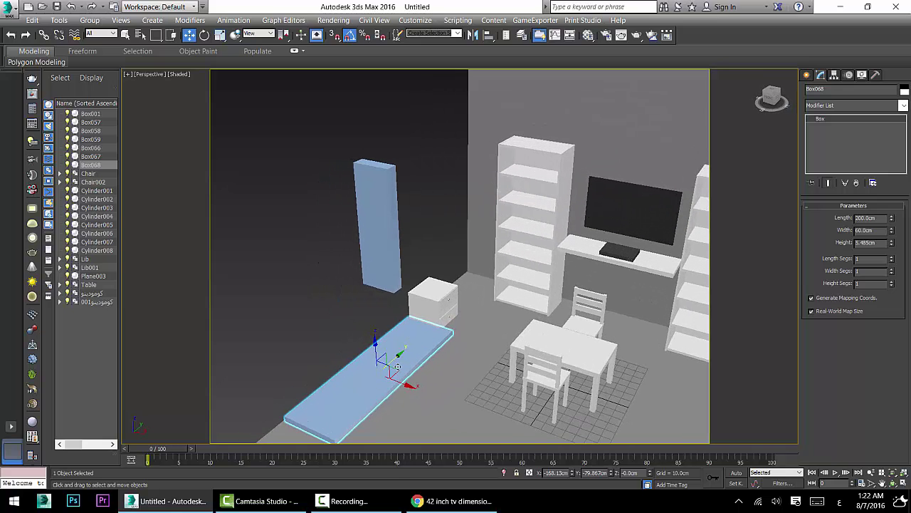
pyautogui.moveTo(392, 356); pyautogui.dragTo(367, 369)
pyautogui.moveTo(367, 369); pyautogui.dragTo(411, 338, button='middle')
# Set the floor box's height to 30 cm and shift it slightly inward from the floor's left edge.
pyautogui.moveTo(891, 244); pyautogui.dragTo(877, 70)
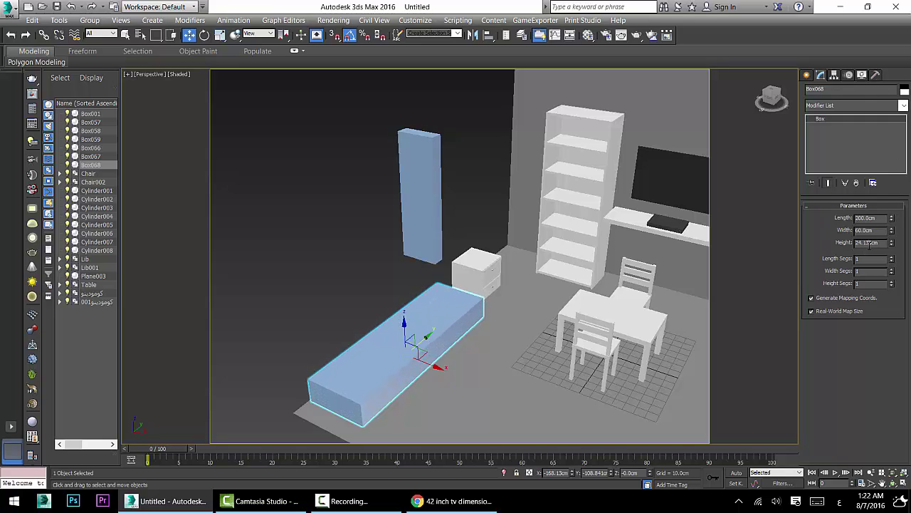
pyautogui.press('Return')
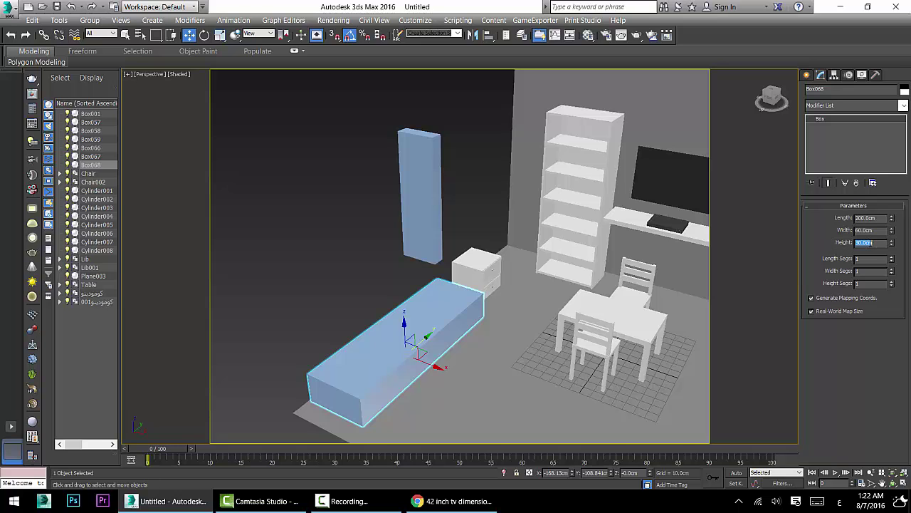
pyautogui.press('Return')
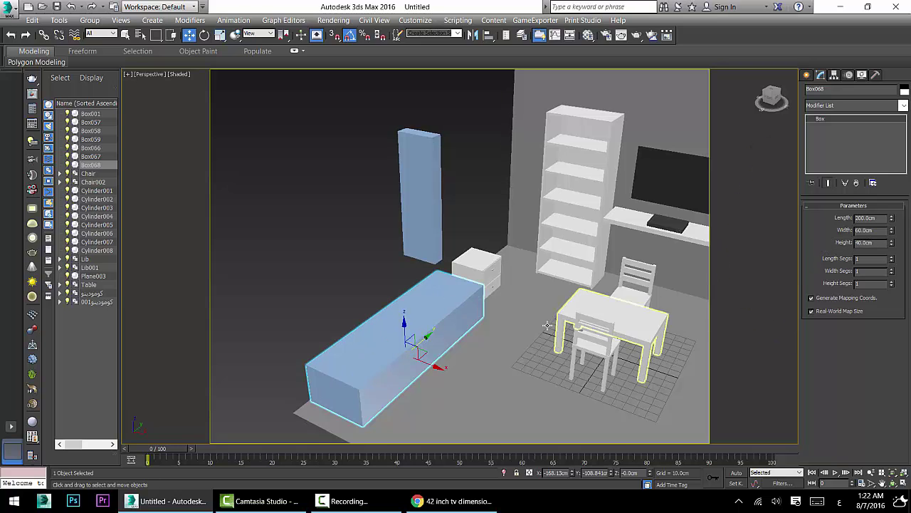
pyautogui.keyDown('alt'); pyautogui.moveTo(503, 343); pyautogui.dragTo(545, 309, button='middle'); pyautogui.keyUp('alt')
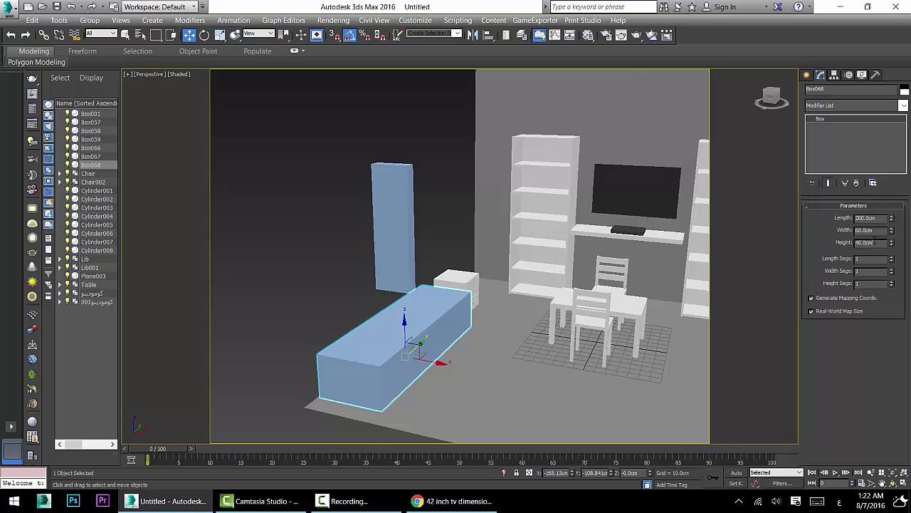
pyautogui.write('30')
pyautogui.press('Return')
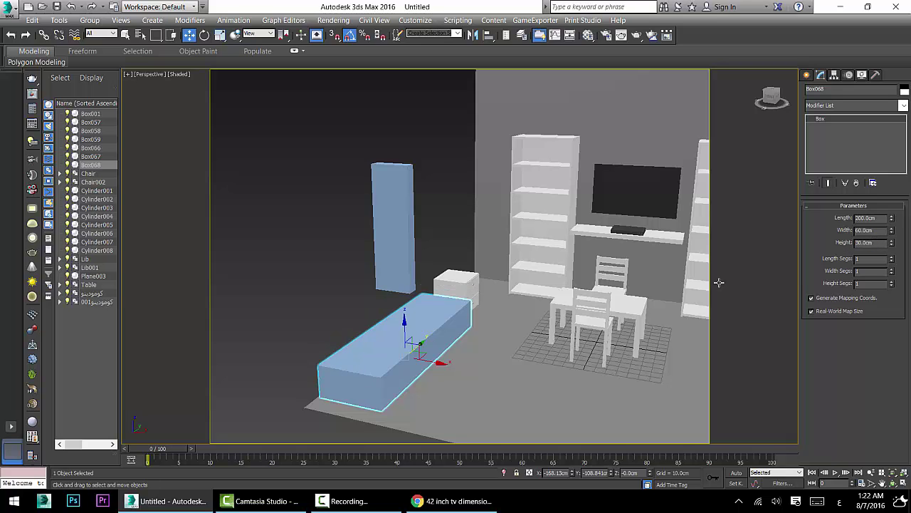
pyautogui.keyDown('alt'); pyautogui.moveTo(343, 299); pyautogui.dragTo(420, 364, button='middle'); pyautogui.keyUp('alt')
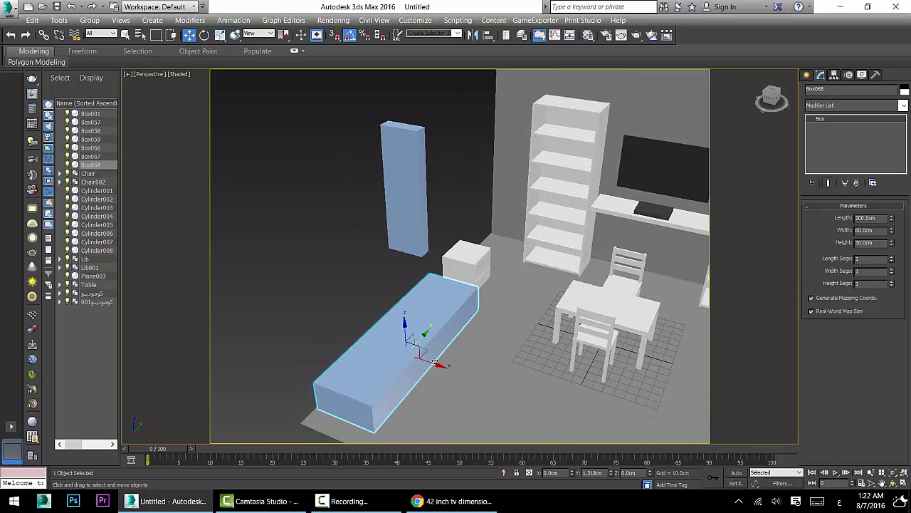
pyautogui.moveTo(425, 356); pyautogui.dragTo(432, 364)
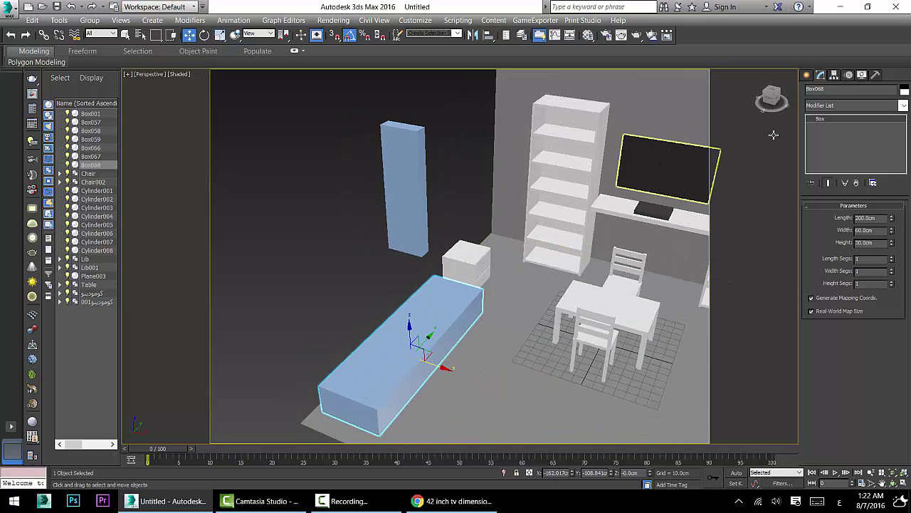
# Draw an end box about 13 x 60.5 x 59 cm across the seat box's end farthest from the drawer cabinet.
pyautogui.click(806, 75)
pyautogui.click(828, 145)
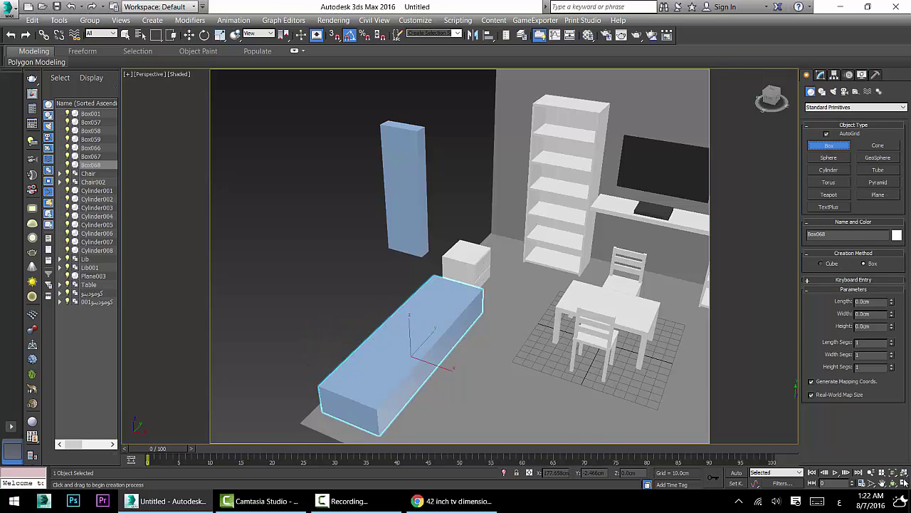
pyautogui.hotkey('alt', 'w')
pyautogui.scroll(5, 343, 132)
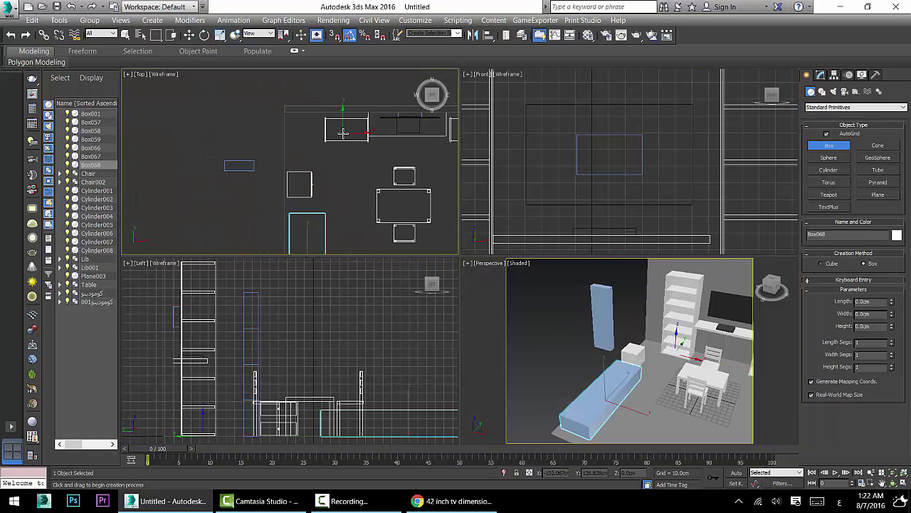
pyautogui.scroll(6, 306, 228)
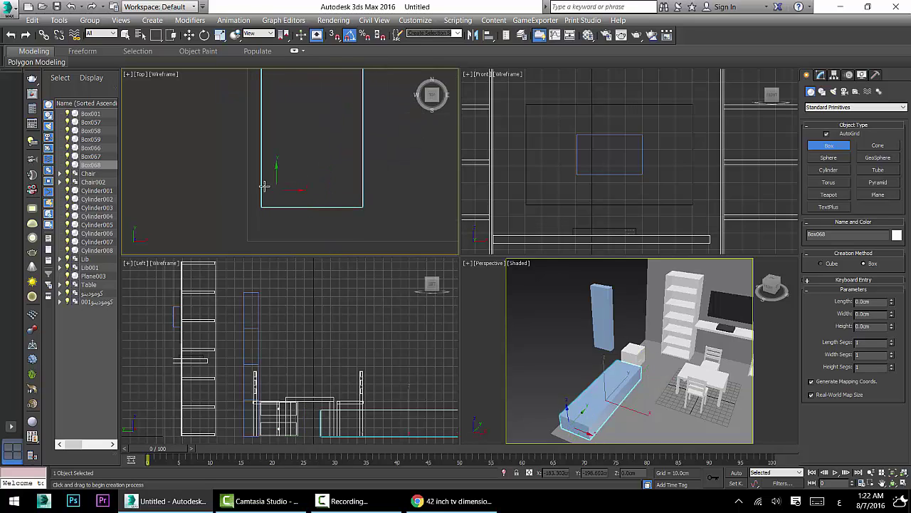
pyautogui.moveTo(260, 185); pyautogui.dragTo(362, 207)
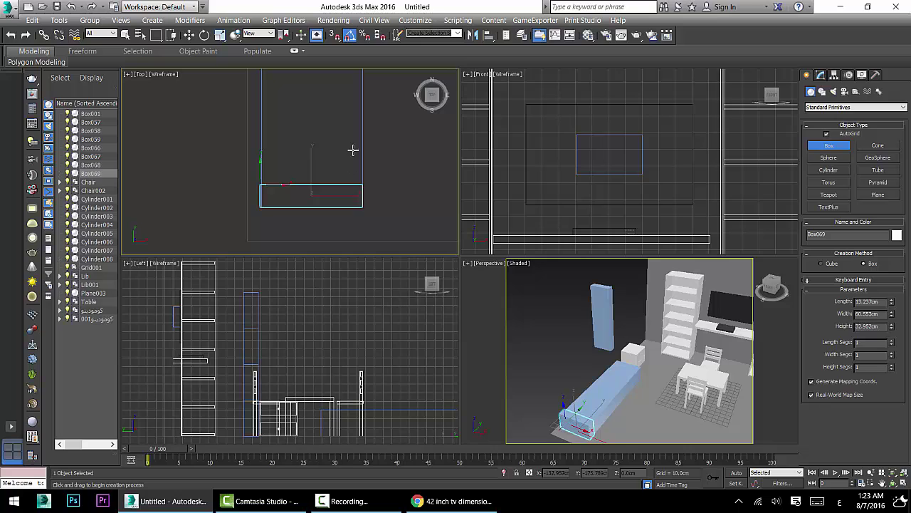
pyautogui.click(359, 105)
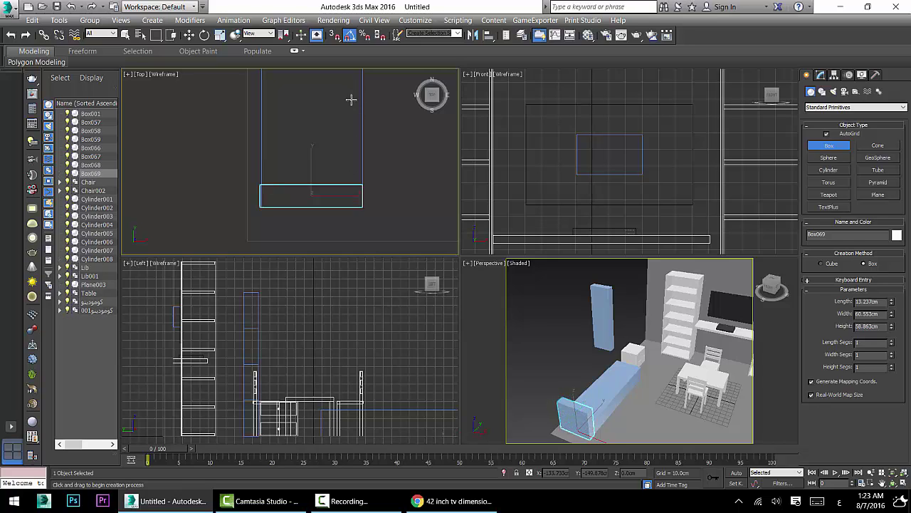
pyautogui.click(189, 35)
# Set the length of the new end box to 10 cm.
pyautogui.scroll(-5, 588, 163)
pyautogui.scroll(5, 564, 165)
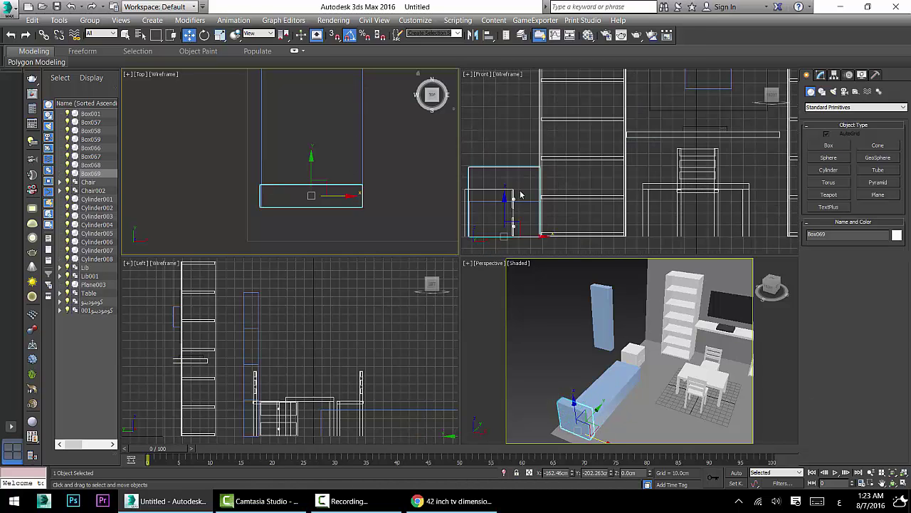
pyautogui.keyDown('alt'); pyautogui.moveTo(669, 420); pyautogui.dragTo(600, 392, button='middle'); pyautogui.keyUp('alt')
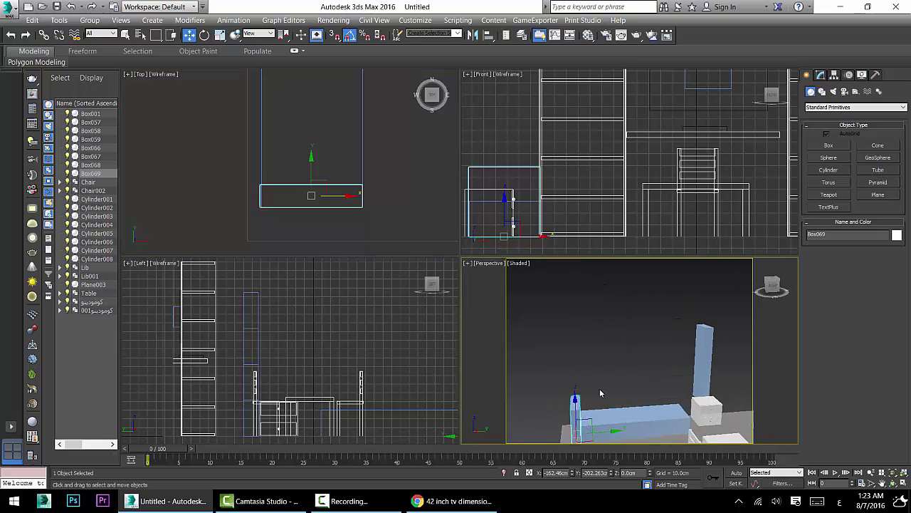
pyautogui.click(903, 486)
pyautogui.moveTo(340, 321); pyautogui.dragTo(381, 253, button='middle')
pyautogui.keyDown('alt'); pyautogui.moveTo(382, 253); pyautogui.dragTo(412, 361, button='middle'); pyautogui.keyUp('alt')
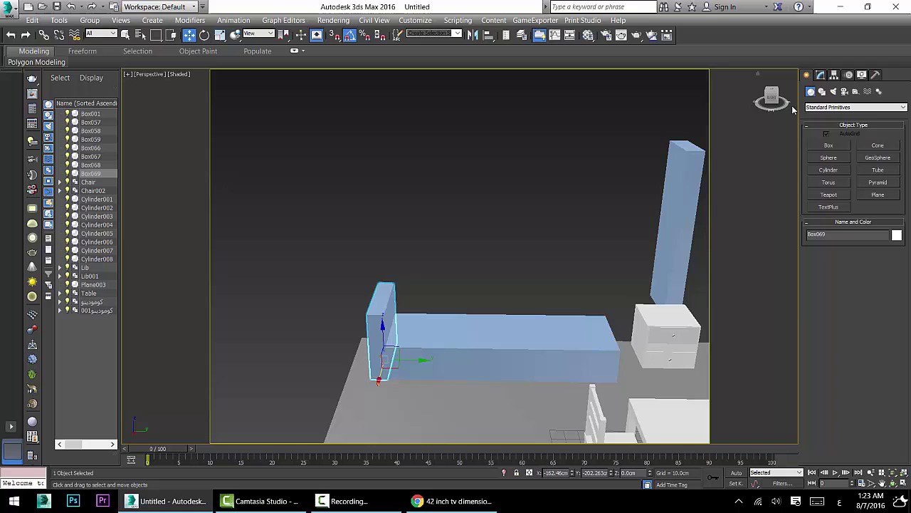
pyautogui.click(820, 75)
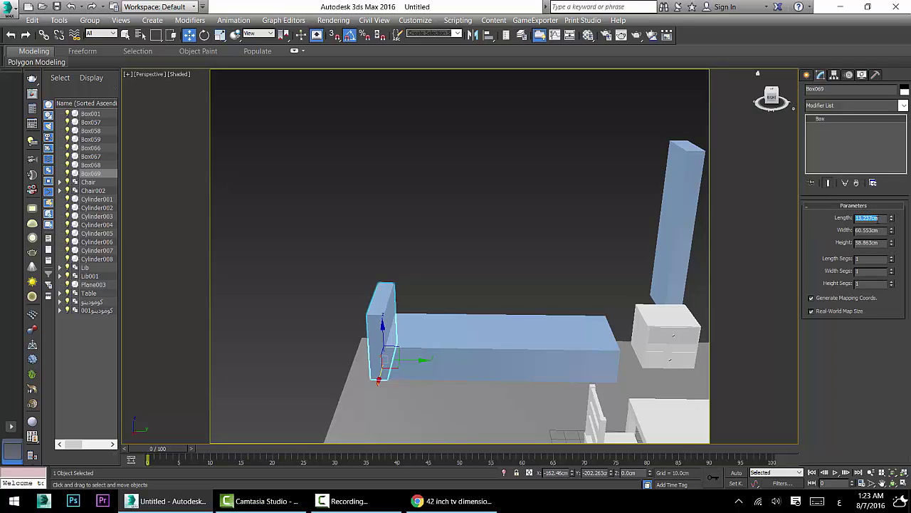
pyautogui.scroll(4, 384, 378)
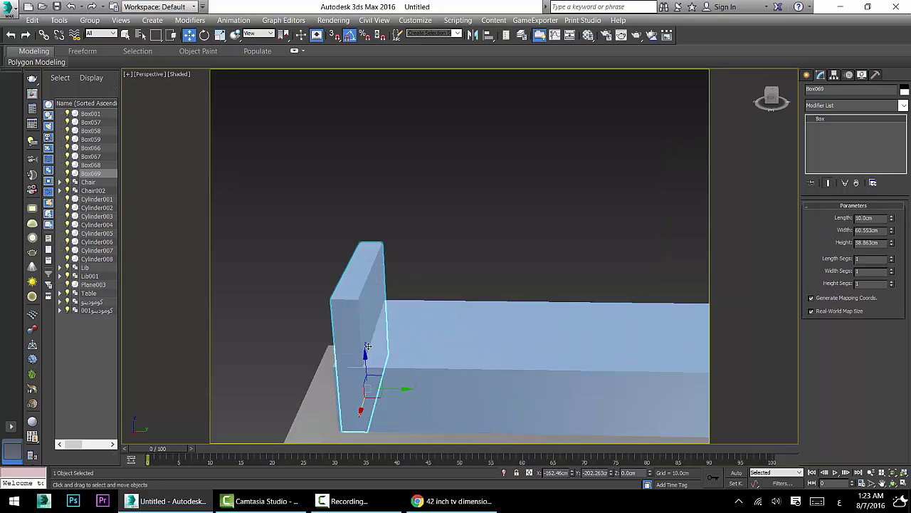
# Show edged faces, fit the end box against the seat's end, and clone it as an instance at the opposite end.
pyautogui.press('F4')
pyautogui.moveTo(384, 379)
pyautogui.mouseDown()
pyautogui.moveTo(344, 384)
pyautogui.moveTo(596, 378)
pyautogui.moveTo(589, 383)
pyautogui.mouseUp()
pyautogui.scroll(-4, 356, 388)
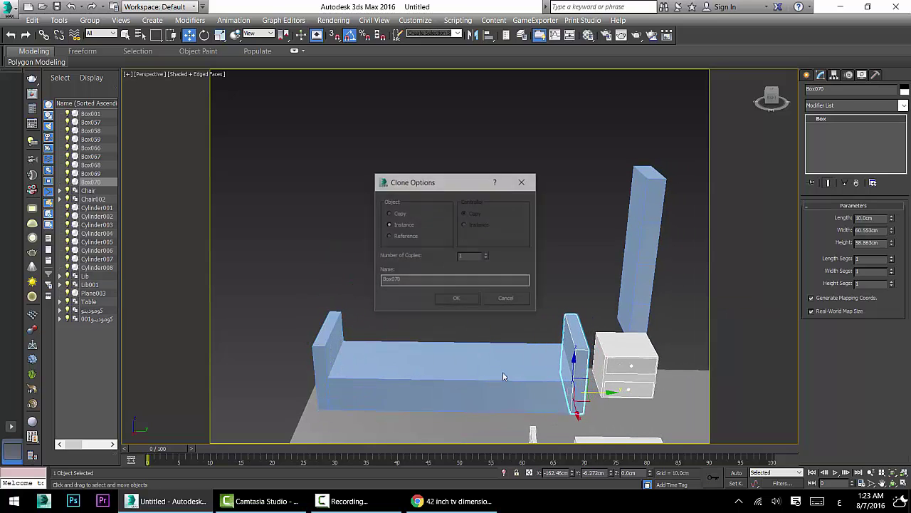
pyautogui.click(450, 300)
pyautogui.moveTo(430, 323)
pyautogui.keyDown('alt'); pyautogui.mouseDown(button='middle')
pyautogui.moveTo(470, 304)
pyautogui.moveTo(455, 313)
pyautogui.mouseUp(button='middle'); pyautogui.keyUp('alt')
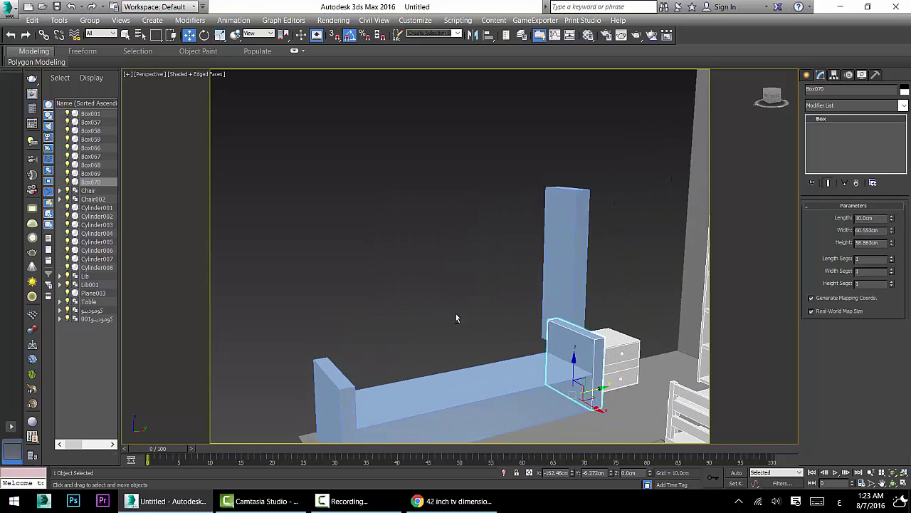
# Draw a thin backrest box about 214 x 5 x 55 cm along the seat's long outer edge, spanning both end boxes.
pyautogui.click(904, 483)
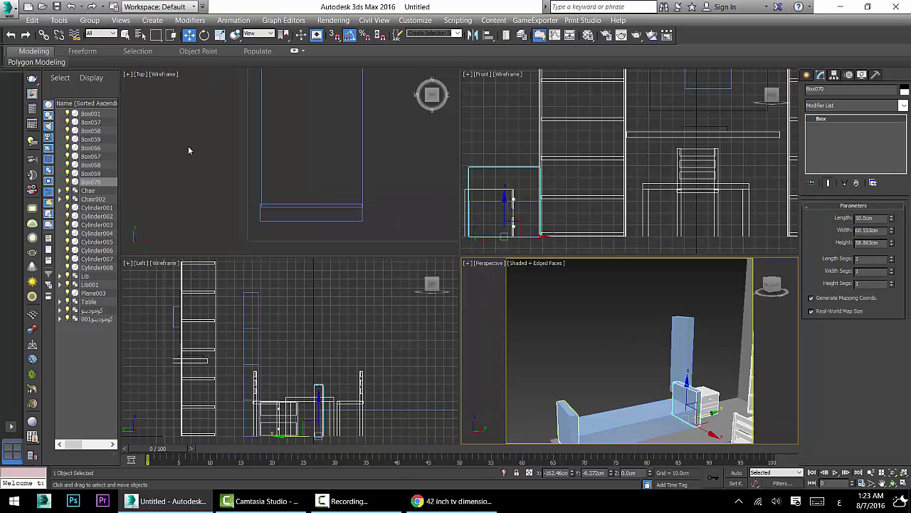
pyautogui.click(807, 75)
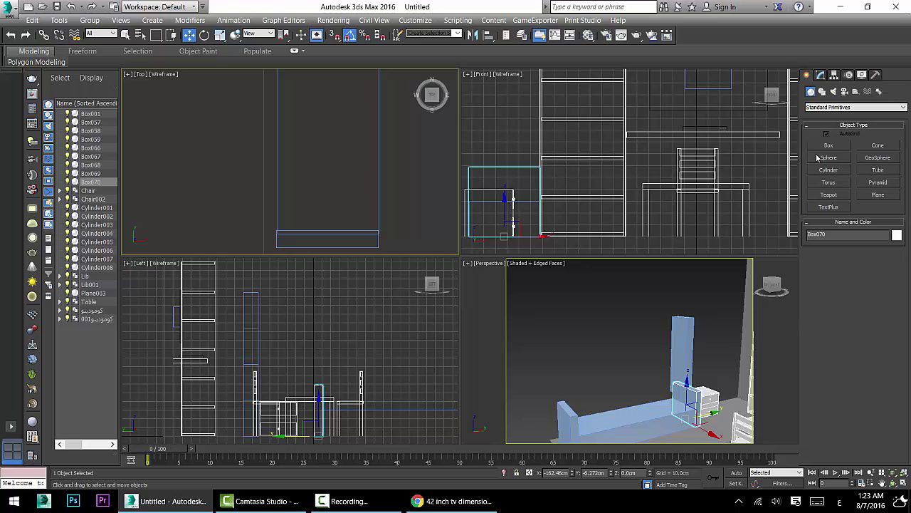
pyautogui.click(829, 145)
pyautogui.scroll(-3, 264, 141)
pyautogui.moveTo(270, 135); pyautogui.dragTo(270, 185, button='middle')
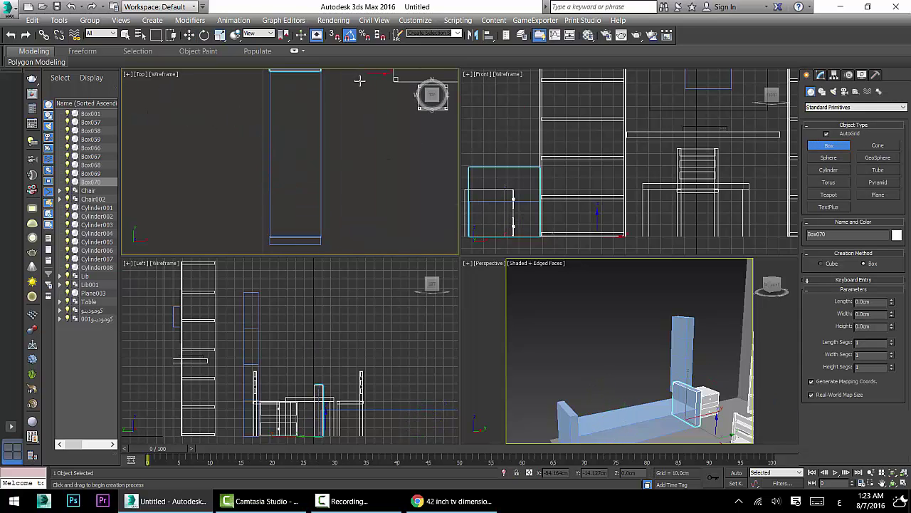
pyautogui.moveTo(361, 81); pyautogui.dragTo(358, 91, button='middle')
pyautogui.moveTo(266, 73); pyautogui.dragTo(272, 254)
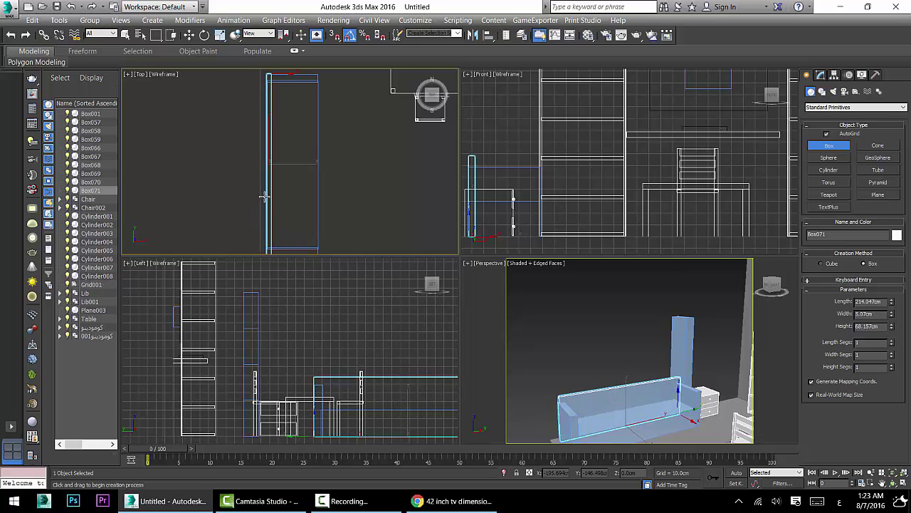
pyautogui.click(269, 207)
pyautogui.click(187, 34)
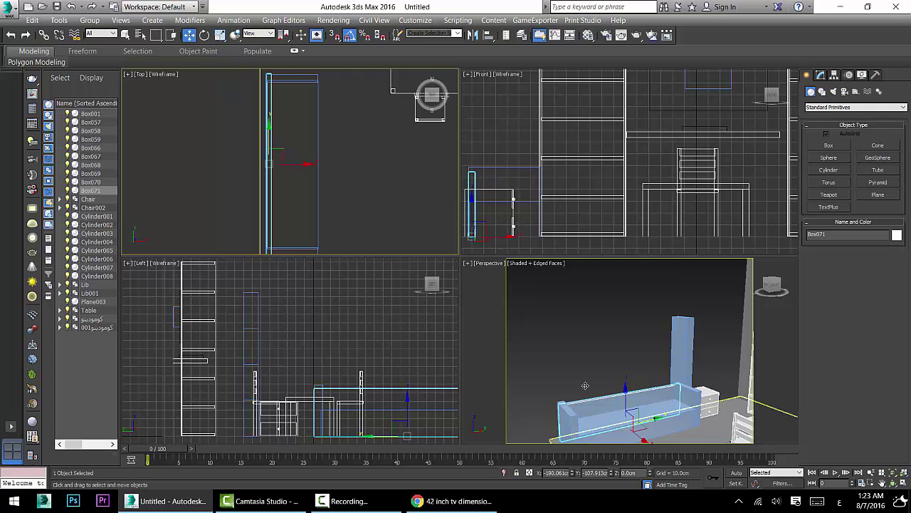
# Raise the backrest box's height to about 72 cm.
pyautogui.click(905, 485)
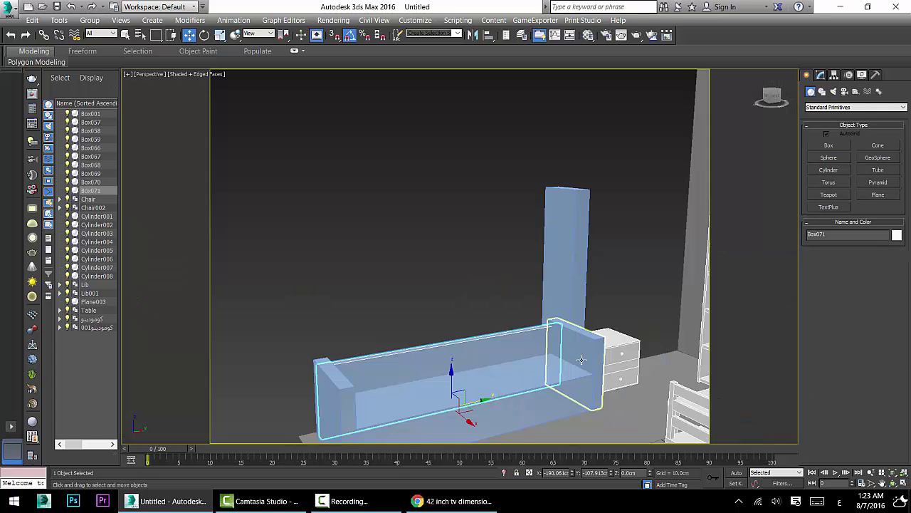
pyautogui.moveTo(507, 352); pyautogui.dragTo(566, 321, button='middle')
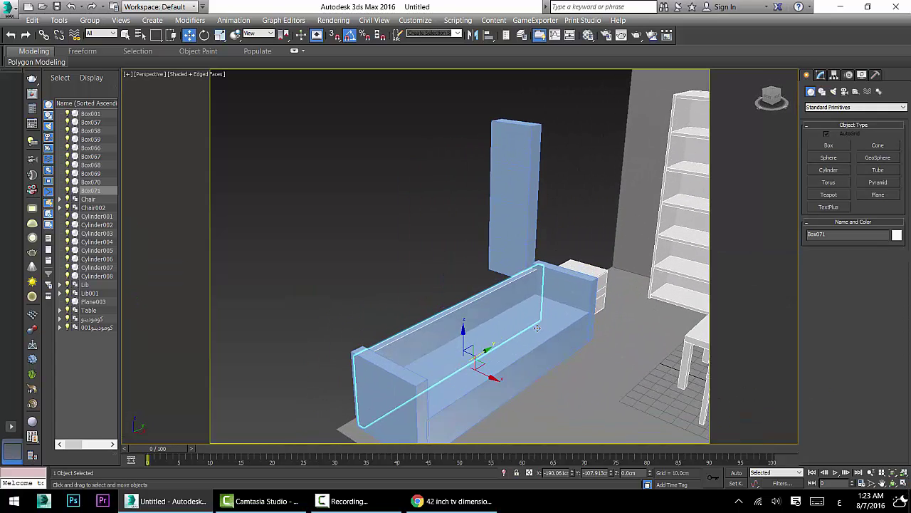
pyautogui.click(820, 74)
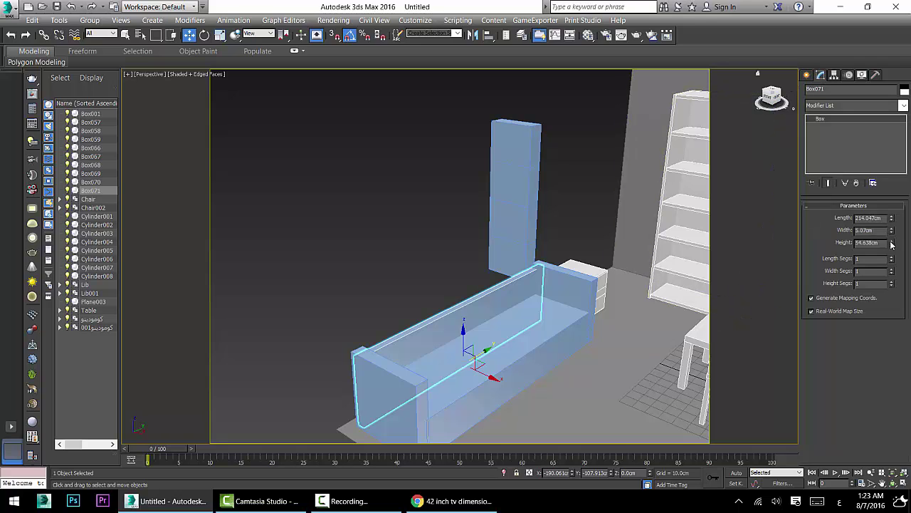
pyautogui.moveTo(892, 244); pyautogui.dragTo(888, 226)
pyautogui.keyDown('alt'); pyautogui.moveTo(618, 309); pyautogui.dragTo(544, 287, button='middle'); pyautogui.keyUp('alt')
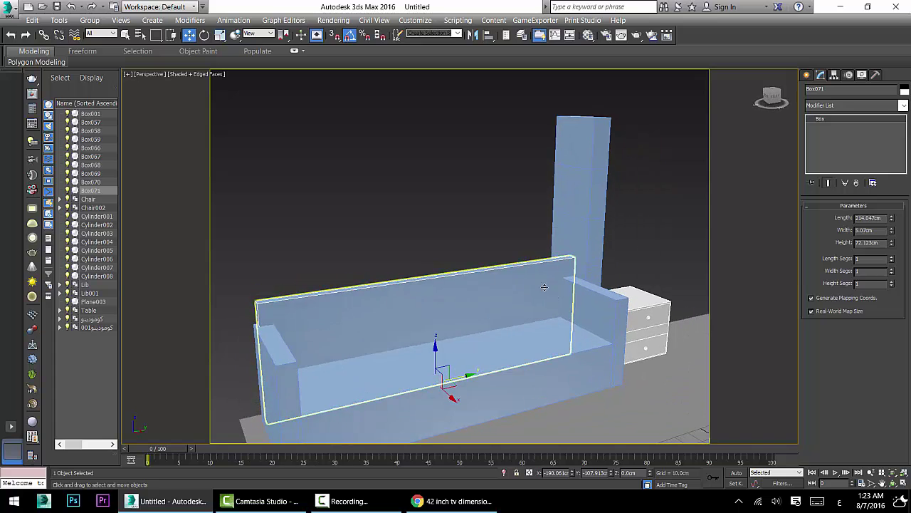
pyautogui.scroll(-5, 454, 257)
pyautogui.scroll(3, 449, 285)
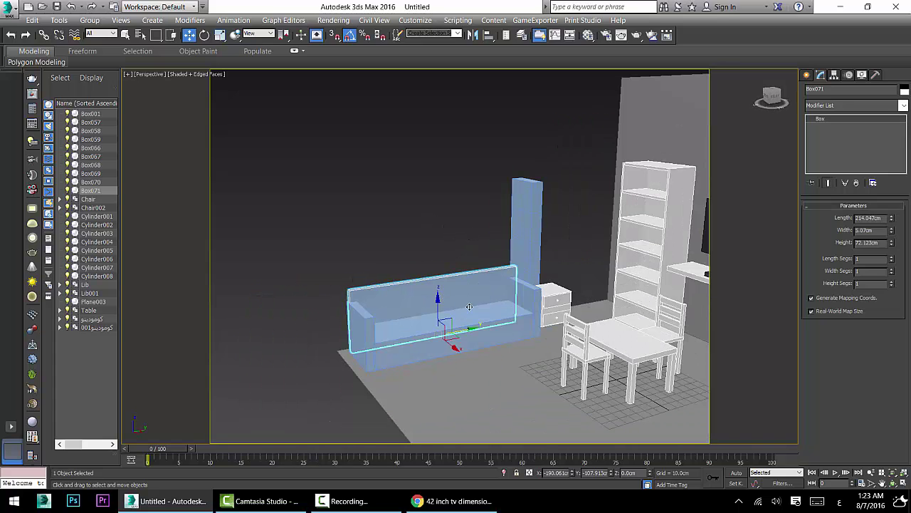
# Set the backrest box's length to 200 cm.
pyautogui.scroll(6, 469, 306)
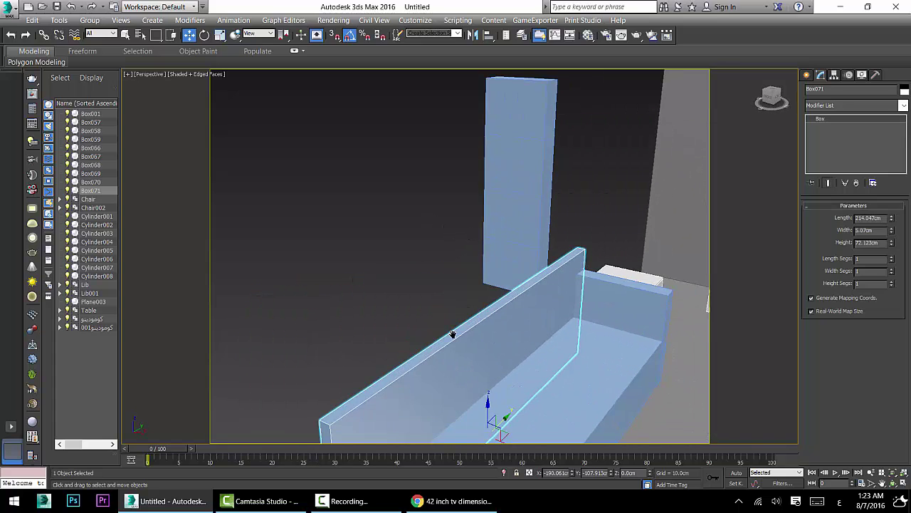
pyautogui.scroll(-4, 399, 324)
pyautogui.scroll(5, 399, 309)
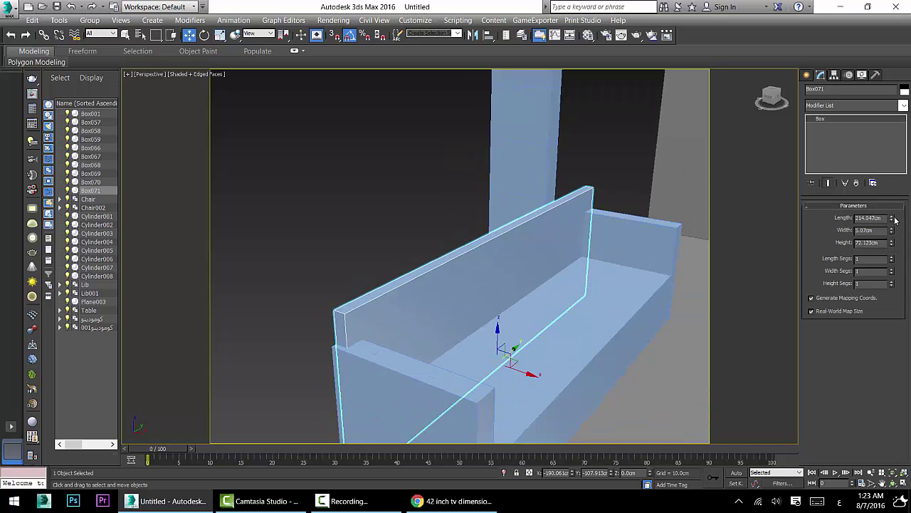
pyautogui.write('200')
pyautogui.press('Return')
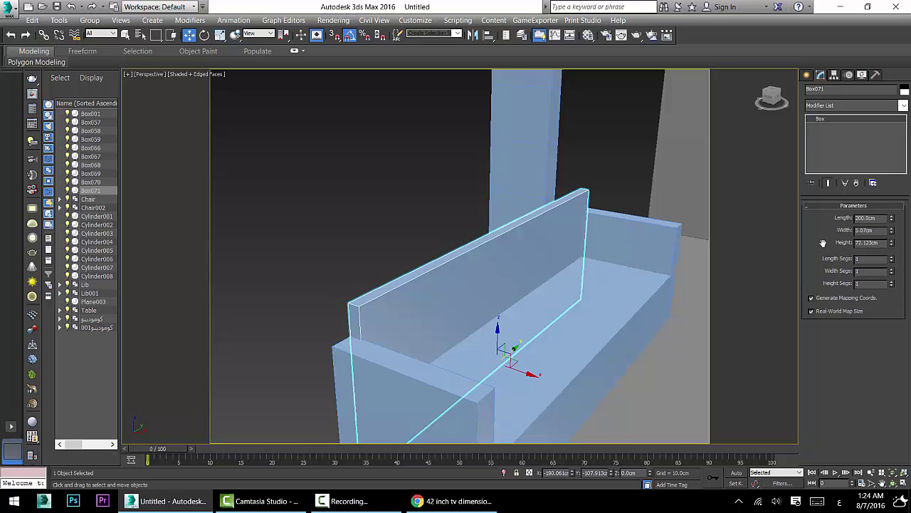
# Undo the backrest box's 200 cm length and lengthen it slightly to cover both end boxes.
pyautogui.hotkey('ctrl', 'z')
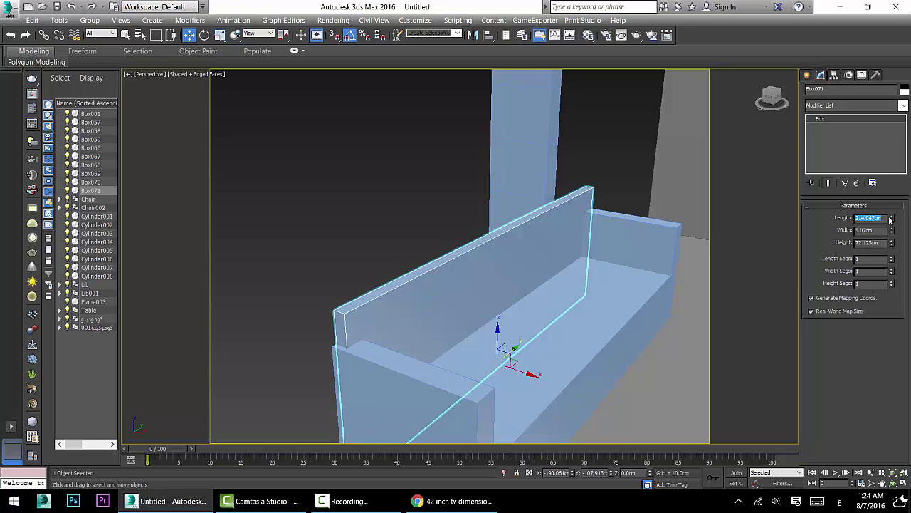
pyautogui.moveTo(890, 219); pyautogui.dragTo(894, 221)
pyautogui.click(299, 206)
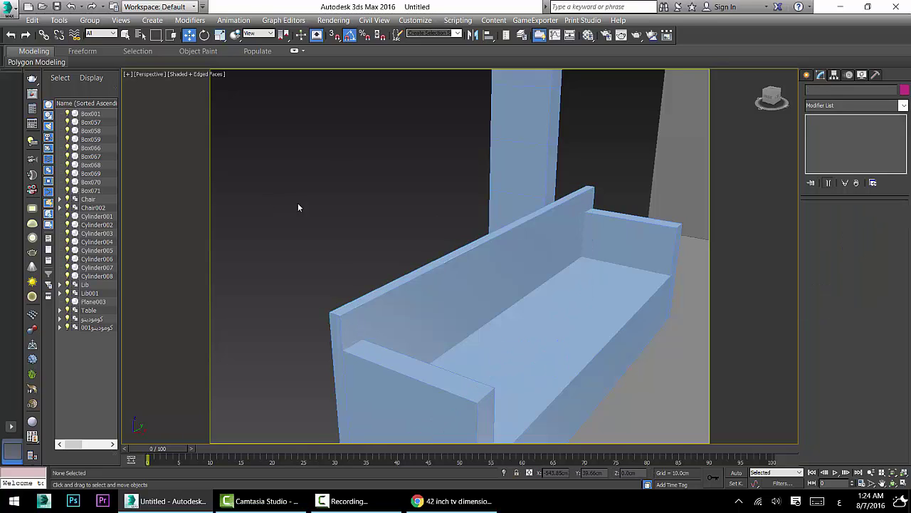
# Group the seat box, both end boxes and the backrest under the name Sofa.
pyautogui.scroll(-5, 319, 210)
pyautogui.click(391, 286)
pyautogui.scroll(3, 408, 294)
pyautogui.keyDown('alt'); pyautogui.moveTo(409, 294); pyautogui.dragTo(463, 181, button='middle'); pyautogui.keyUp('alt')
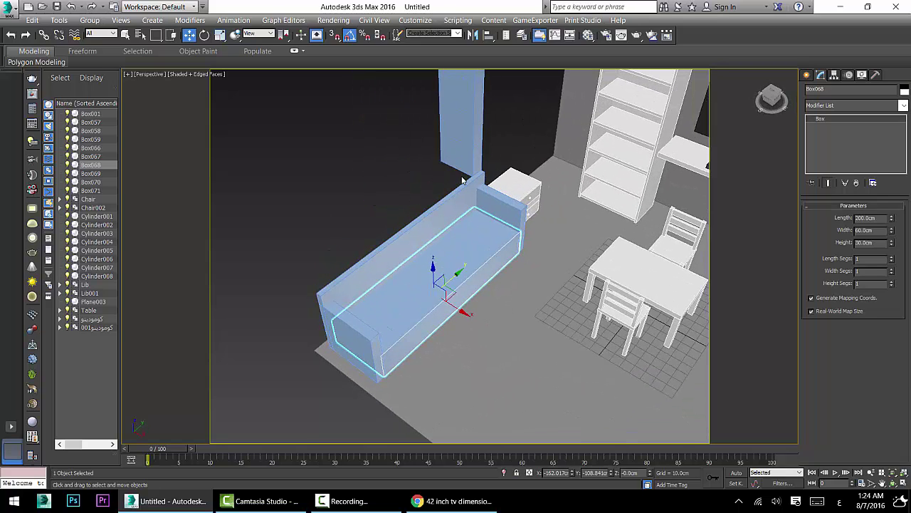
pyautogui.click(807, 75)
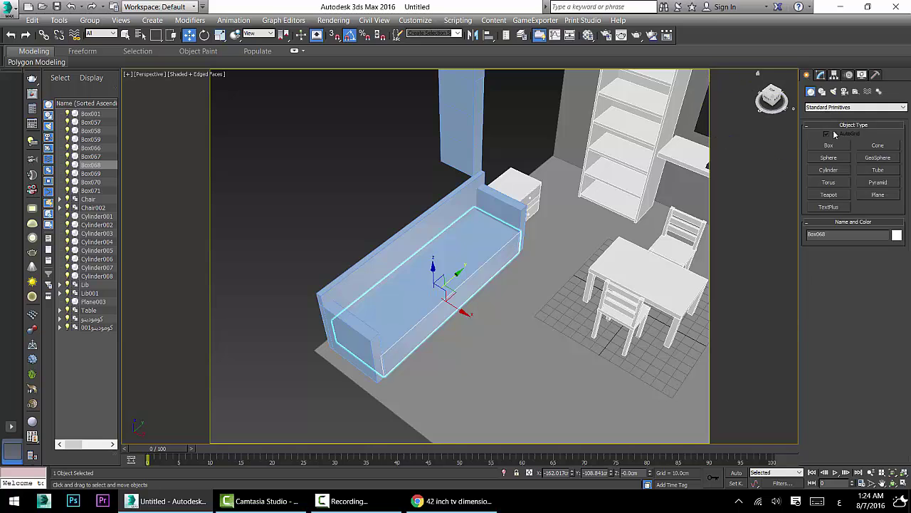
pyautogui.moveTo(576, 218)
pyautogui.mouseDown(button='middle')
pyautogui.moveTo(531, 227)
pyautogui.moveTo(586, 210)
pyautogui.moveTo(573, 208)
pyautogui.mouseUp(button='middle')
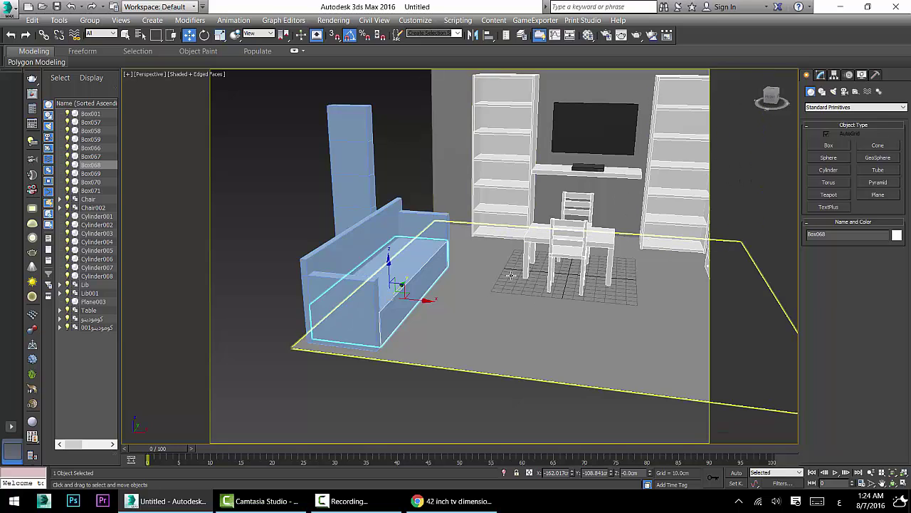
pyautogui.keyDown('alt'); pyautogui.moveTo(511, 274); pyautogui.dragTo(341, 262, button='middle'); pyautogui.keyUp('alt')
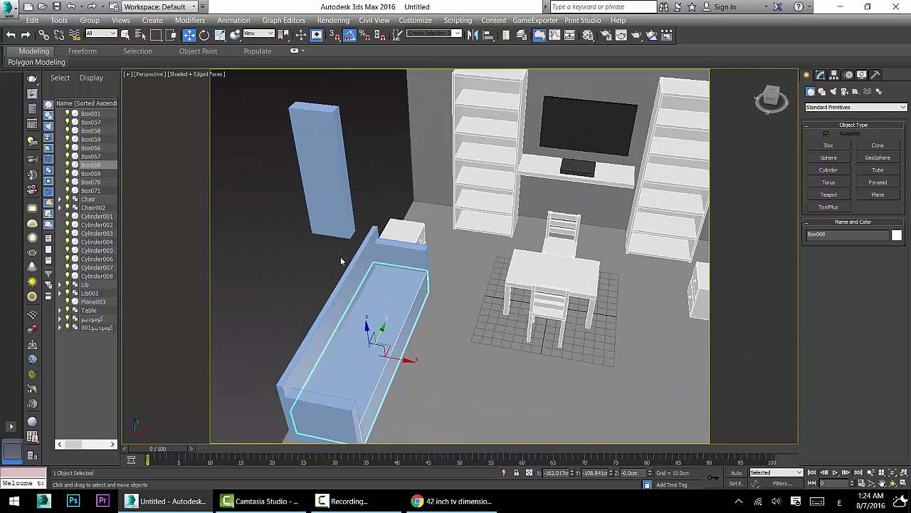
pyautogui.keyDown('ctrl'); pyautogui.click(398, 261); pyautogui.keyUp('ctrl')
pyautogui.keyDown('ctrl'); pyautogui.click(351, 288); pyautogui.keyUp('ctrl')
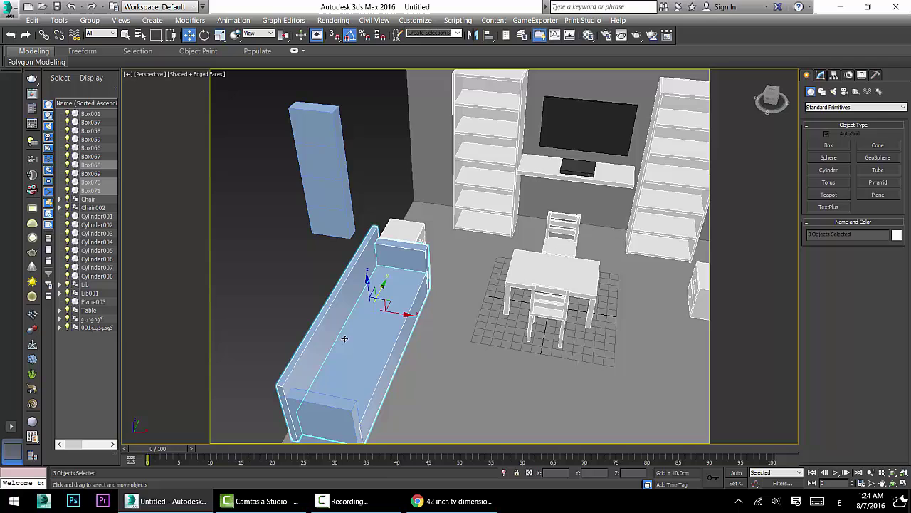
pyautogui.keyDown('ctrl'); pyautogui.click(314, 414); pyautogui.keyUp('ctrl')
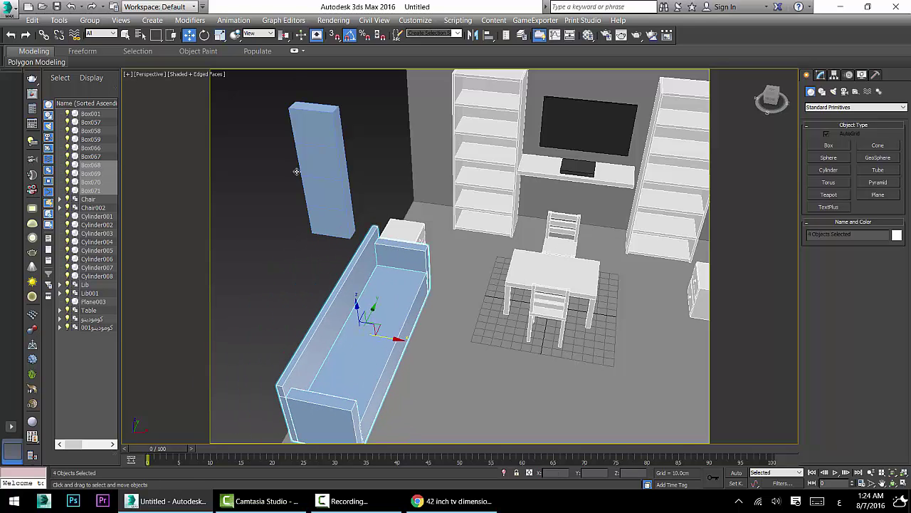
pyautogui.click(90, 20)
pyautogui.click(107, 33)
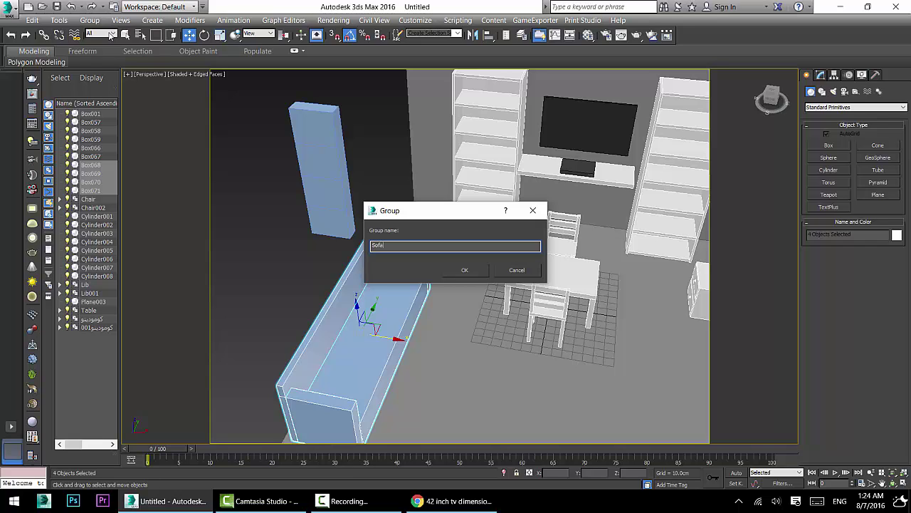
pyautogui.press('Return')
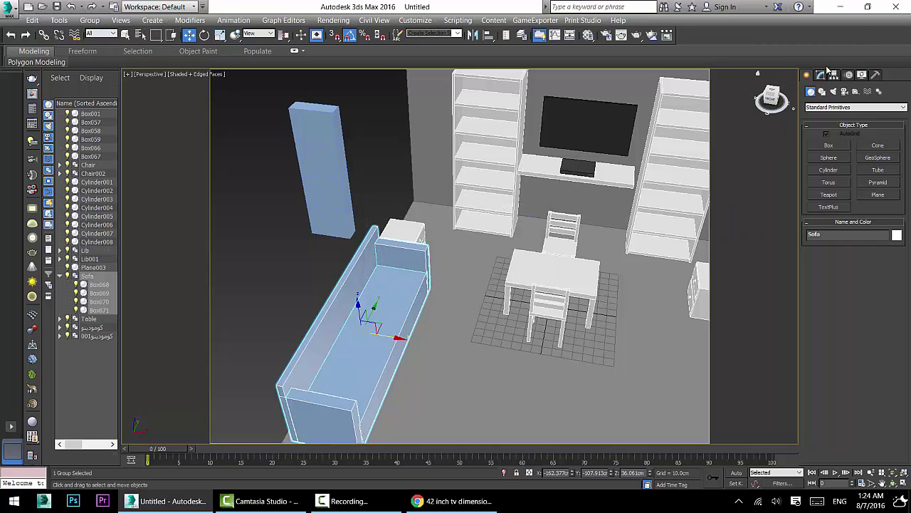
# Set the Sofa group's object color to white.
pyautogui.click(823, 74)
pyautogui.click(904, 92)
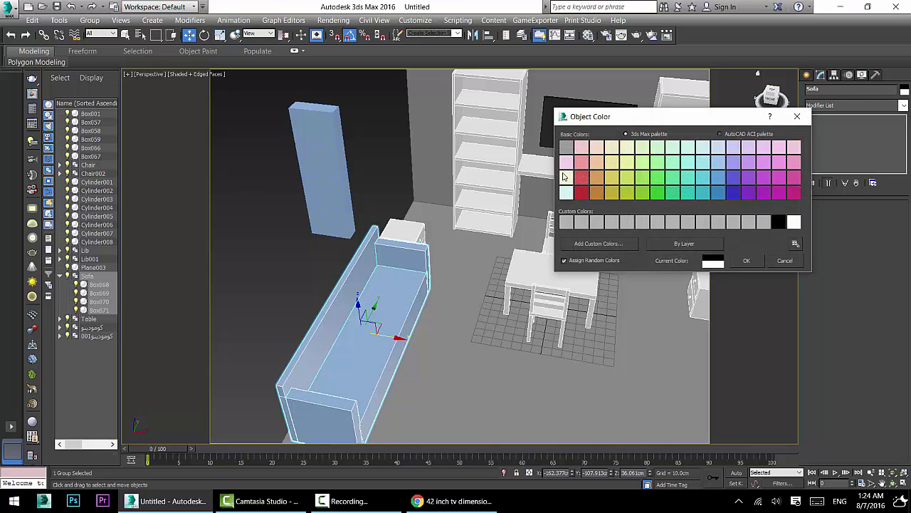
pyautogui.click(740, 263)
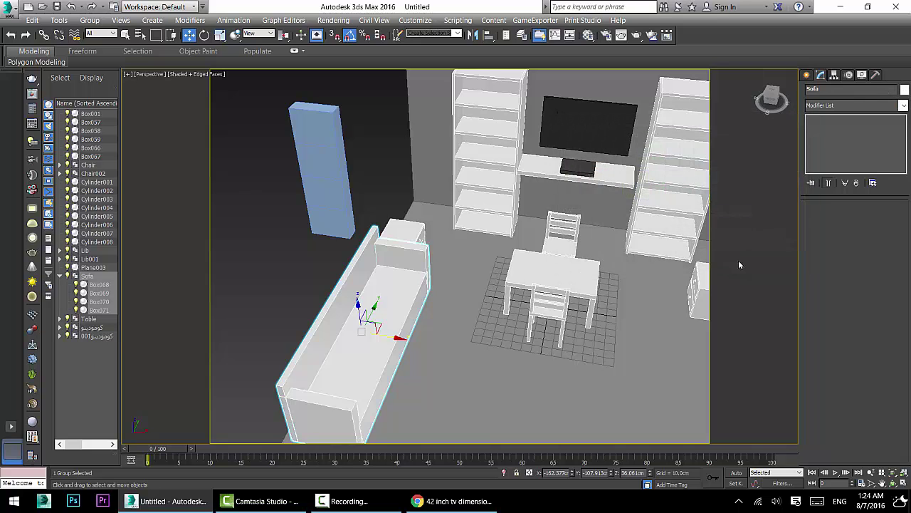
pyautogui.scroll(-4, 193, 221)
pyautogui.scroll(4, 346, 287)
# Select the sofa group in a higher view of the room and activate the Rotate tool.
pyautogui.click(307, 213)
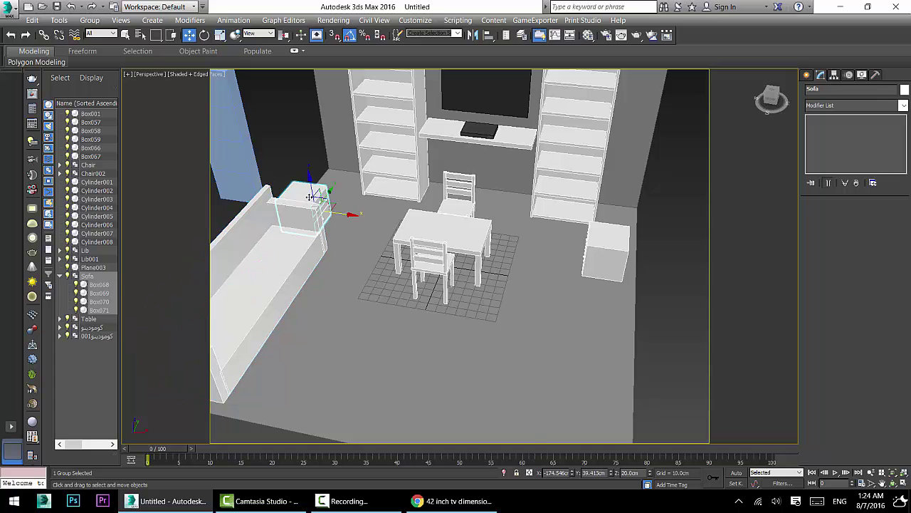
pyautogui.keyDown('alt'); pyautogui.moveTo(307, 209); pyautogui.dragTo(437, 164, button='middle'); pyautogui.keyUp('alt')
pyautogui.click(413, 181)
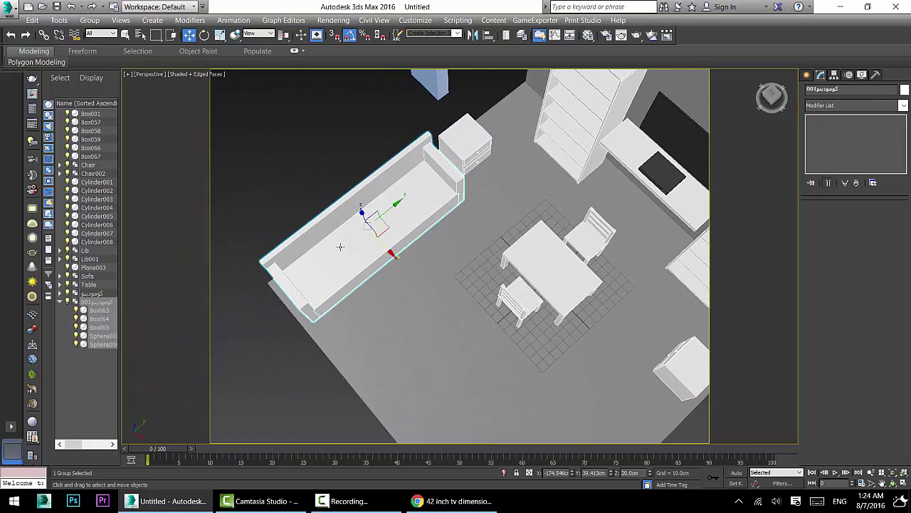
pyautogui.click(204, 34)
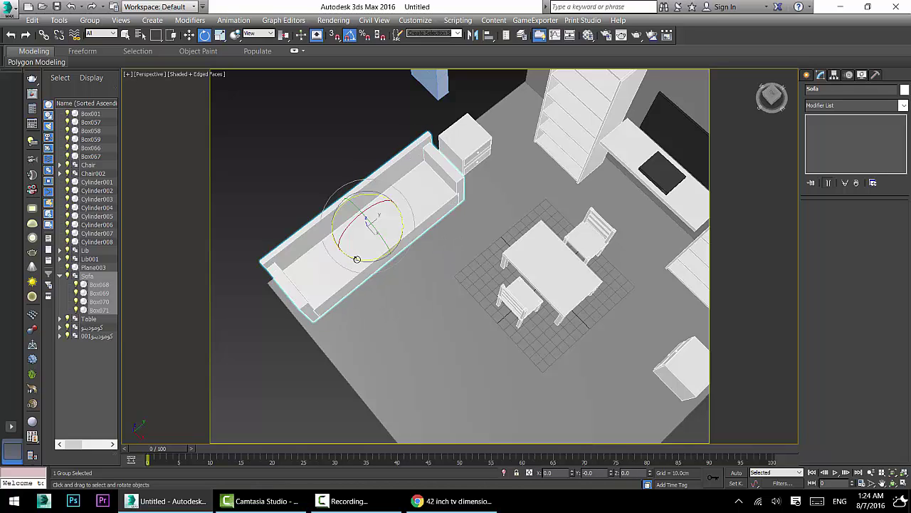
pyautogui.moveTo(356, 258); pyautogui.dragTo(396, 265)
pyautogui.hotkey('ctrl', 'z')
pyautogui.moveTo(650, 474); pyautogui.dragTo(656, 380)
pyautogui.click(654, 384)
pyautogui.hotkey('ctrl', 'z')
pyautogui.hotkey('ctrl', 'z')
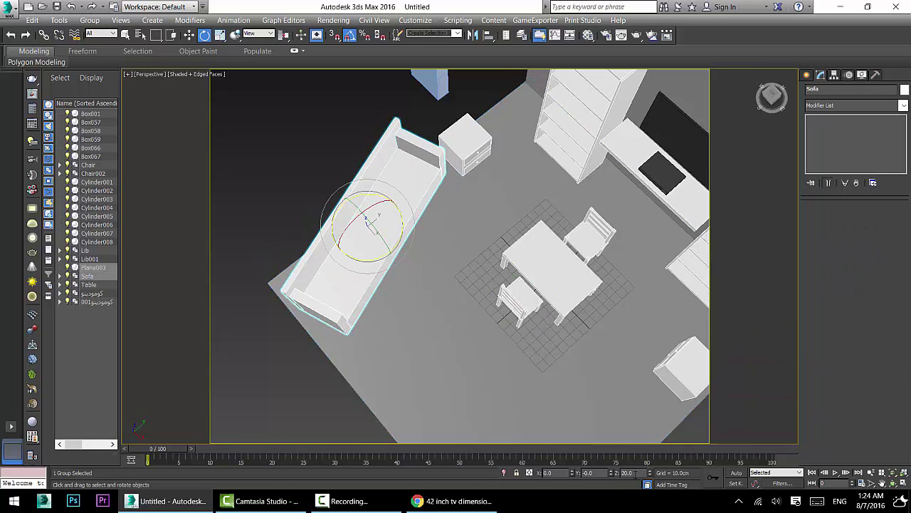
# Rotate the sofa 90 degrees about the Z axis and move it to the floor's open edge opposite the TV wall.
pyautogui.moveTo(630, 474); pyautogui.dragTo(592, 473)
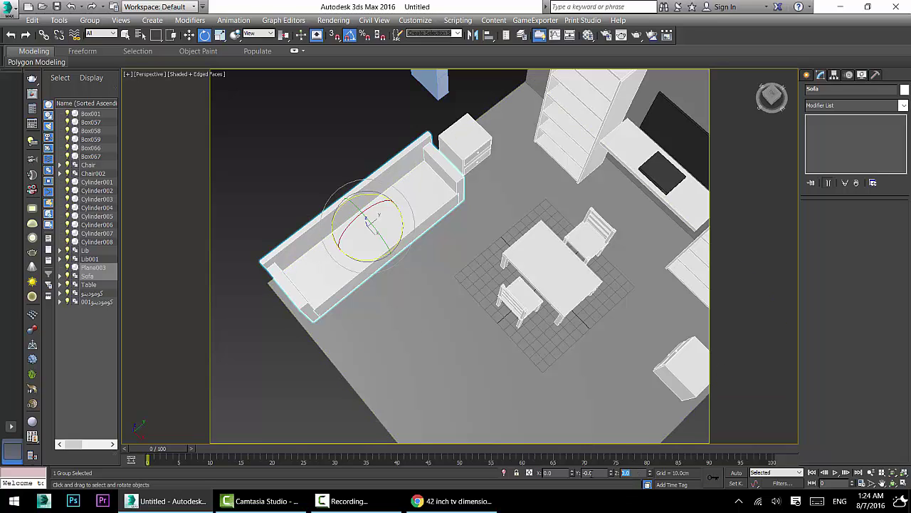
pyautogui.write('90')
pyautogui.press('Return')
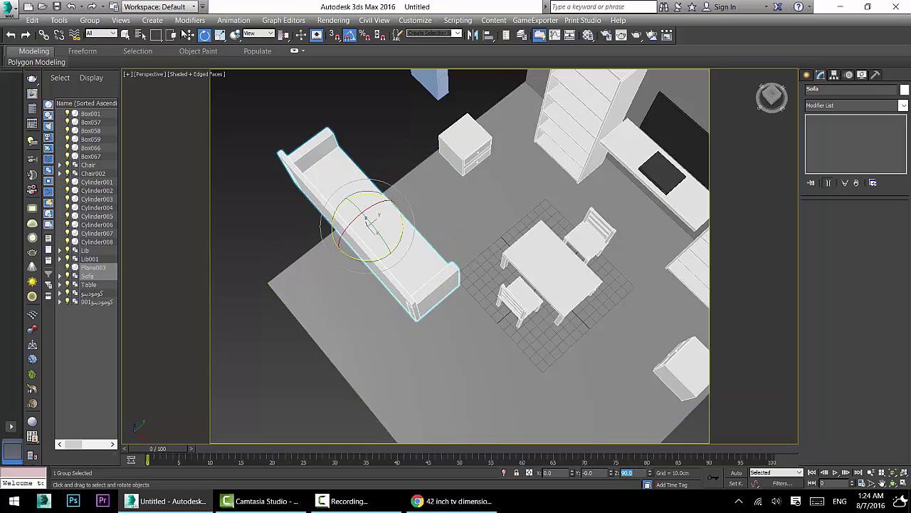
pyautogui.click(189, 36)
pyautogui.moveTo(385, 224); pyautogui.dragTo(421, 375)
pyautogui.moveTo(421, 374); pyautogui.dragTo(424, 337, button='middle')
pyautogui.moveTo(422, 314); pyautogui.dragTo(424, 337)
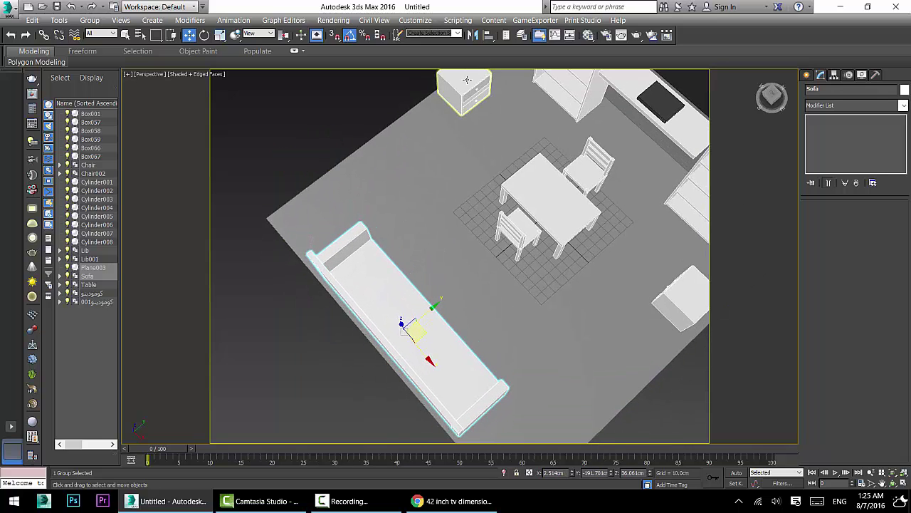
# Rotate the drawer cabinet near the bookcase 90 degrees about Z and move it to the floor corner beside the sofa.
pyautogui.click(467, 79)
pyautogui.moveTo(483, 84); pyautogui.dragTo(462, 117, button='middle')
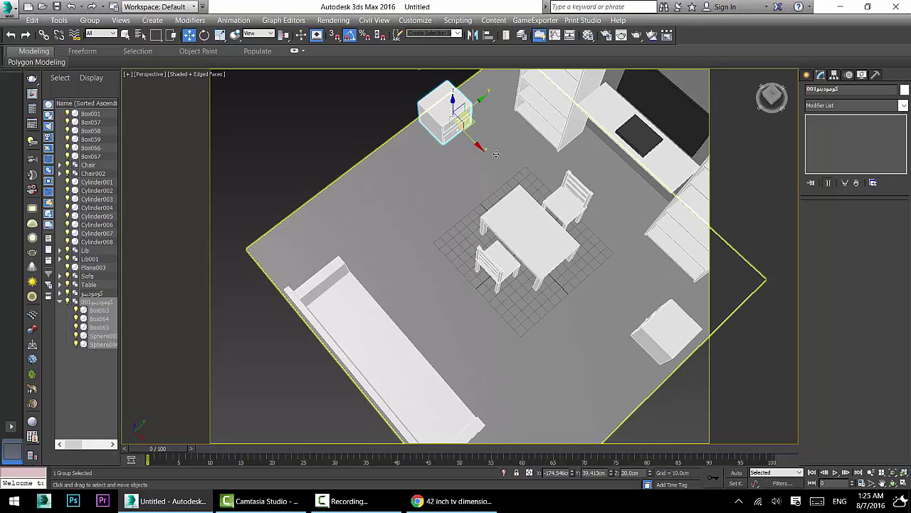
pyautogui.click(205, 35)
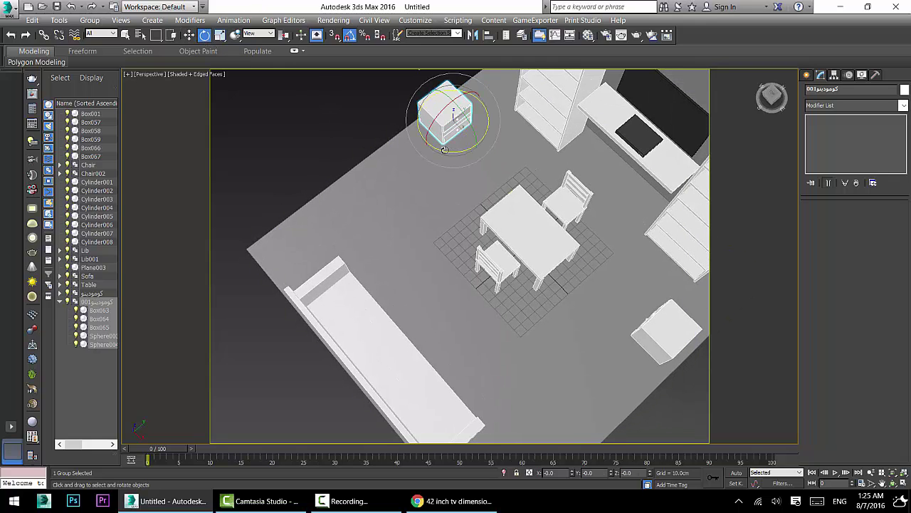
pyautogui.moveTo(445, 149); pyautogui.dragTo(489, 153)
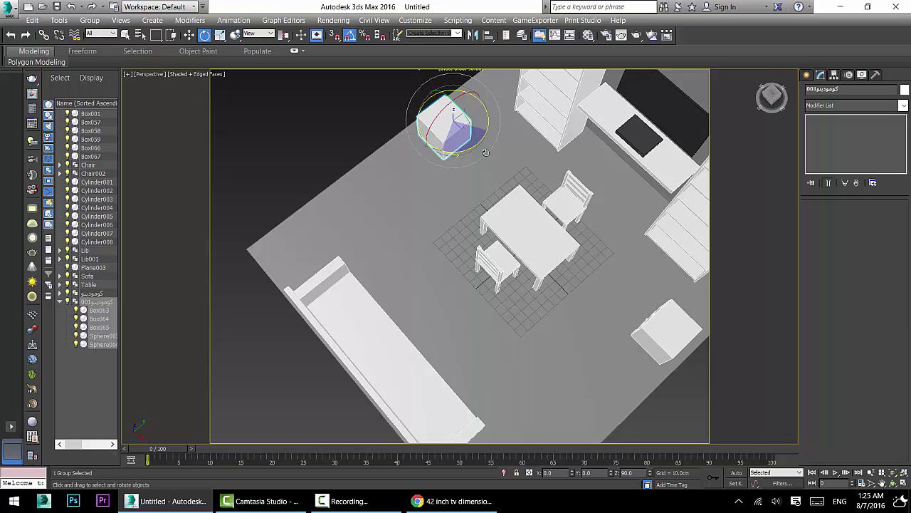
pyautogui.press('w')
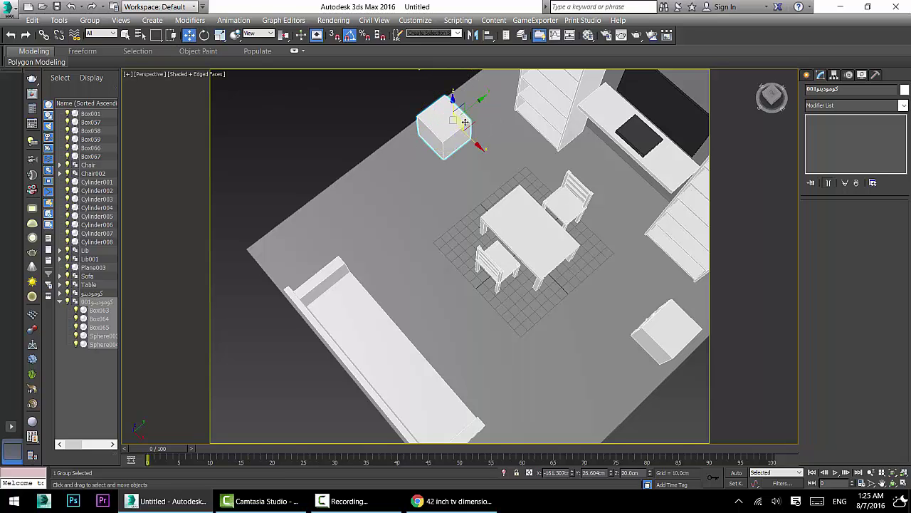
pyautogui.moveTo(472, 121); pyautogui.dragTo(316, 240)
pyautogui.moveTo(378, 257); pyautogui.dragTo(361, 228, button='middle')
# Delete the other drawer cabinet and clone the one beside the sofa to the sofa's opposite end.
pyautogui.click(645, 301)
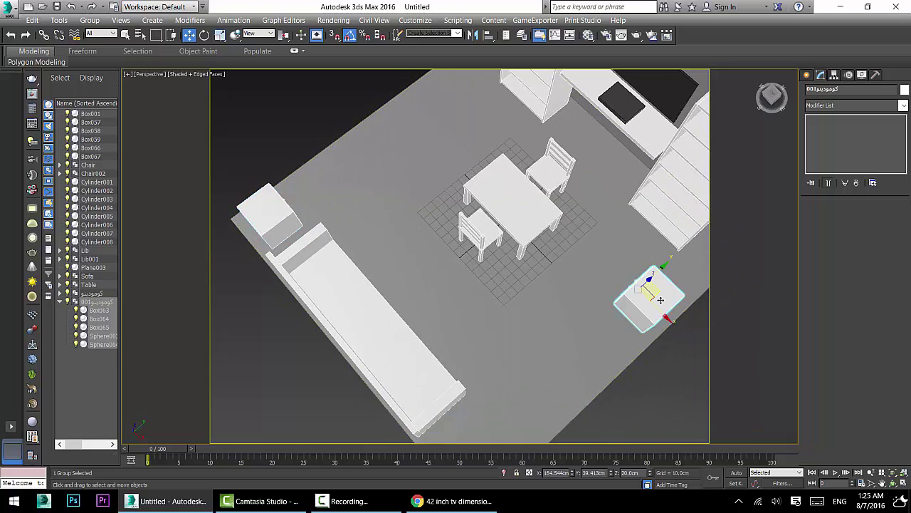
pyautogui.press('Delete')
pyautogui.click(258, 211)
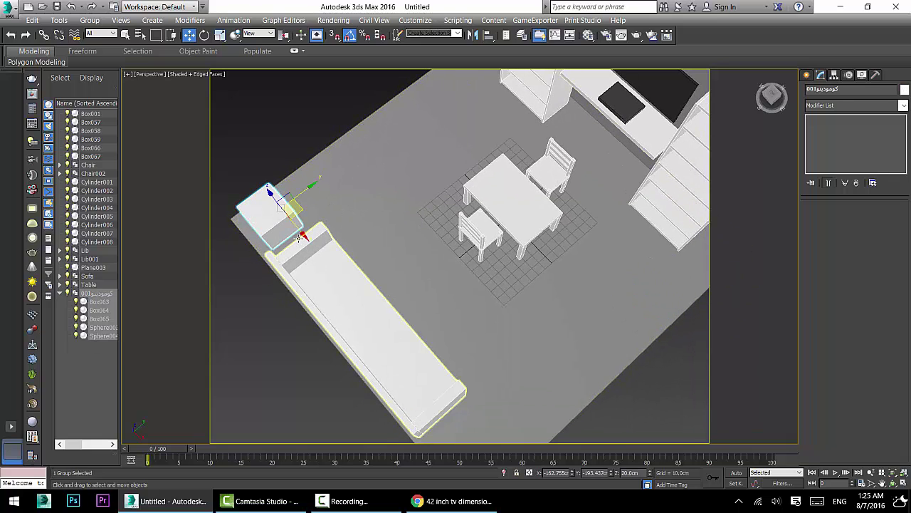
pyautogui.moveTo(303, 233)
pyautogui.mouseDown()
pyautogui.moveTo(470, 413)
pyautogui.moveTo(517, 435)
pyautogui.mouseUp()
pyautogui.click(458, 298)
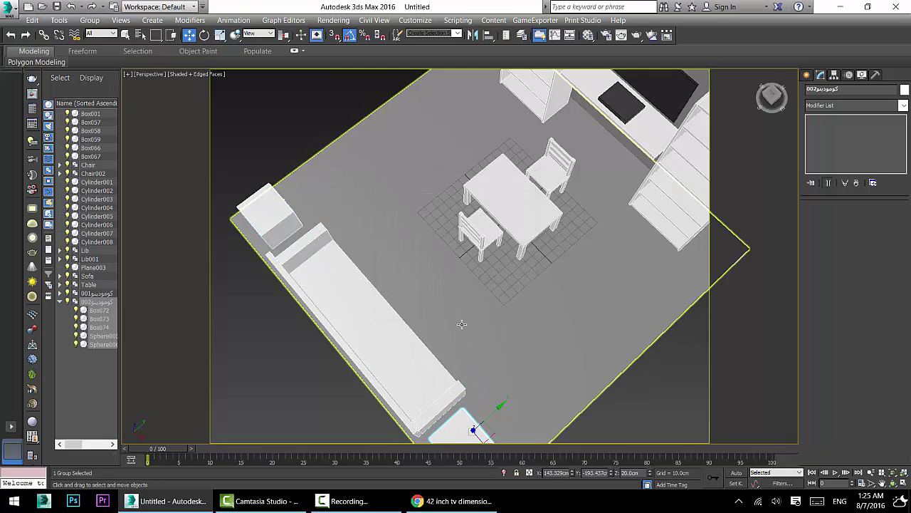
# Examine the furniture arrangement from several angles, selecting the table and both chairs.
pyautogui.moveTo(462, 323)
pyautogui.mouseDown(button='middle')
pyautogui.moveTo(409, 263)
pyautogui.moveTo(425, 267)
pyautogui.moveTo(382, 268)
pyautogui.moveTo(434, 304)
pyautogui.moveTo(498, 311)
pyautogui.mouseUp(button='middle')
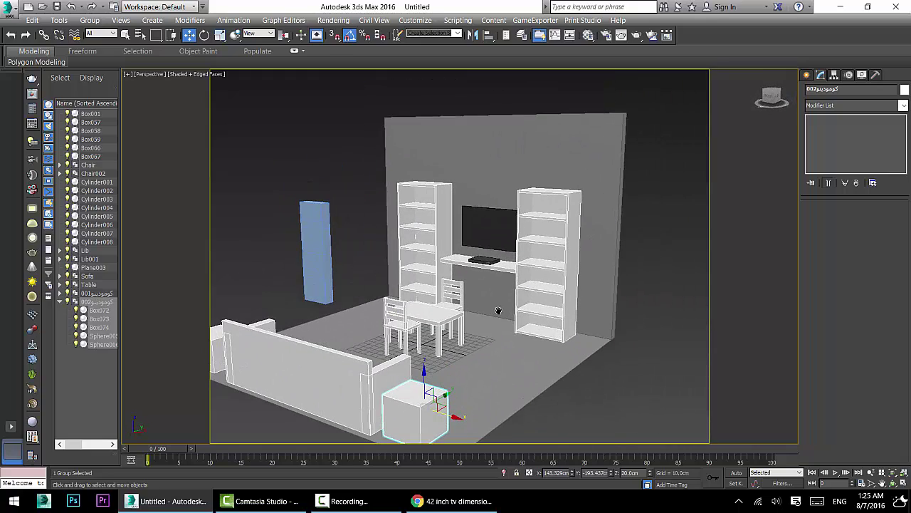
pyautogui.keyDown('alt'); pyautogui.moveTo(476, 274); pyautogui.dragTo(529, 295, button='middle'); pyautogui.keyUp('alt')
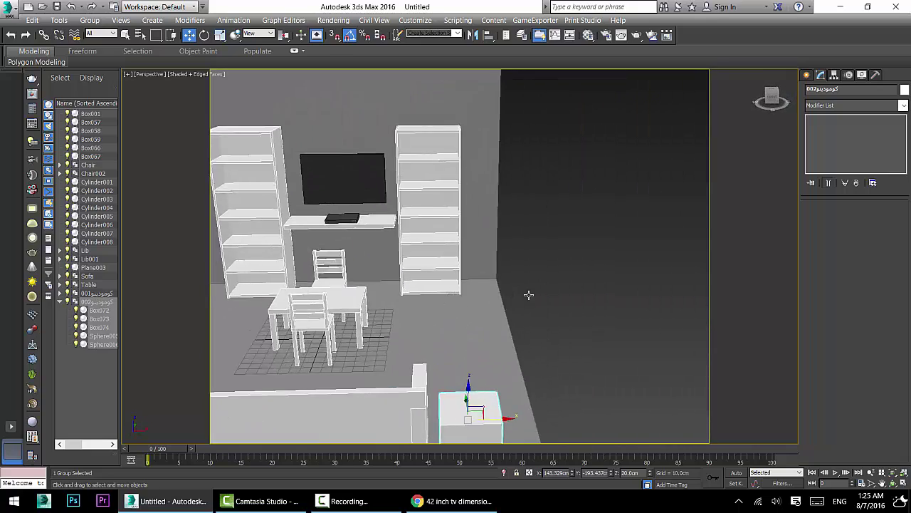
pyautogui.scroll(-3, 529, 295)
pyautogui.keyDown('alt'); pyautogui.moveTo(463, 293); pyautogui.dragTo(445, 318, button='middle'); pyautogui.keyUp('alt')
pyautogui.moveTo(446, 318); pyautogui.dragTo(464, 191, button='middle')
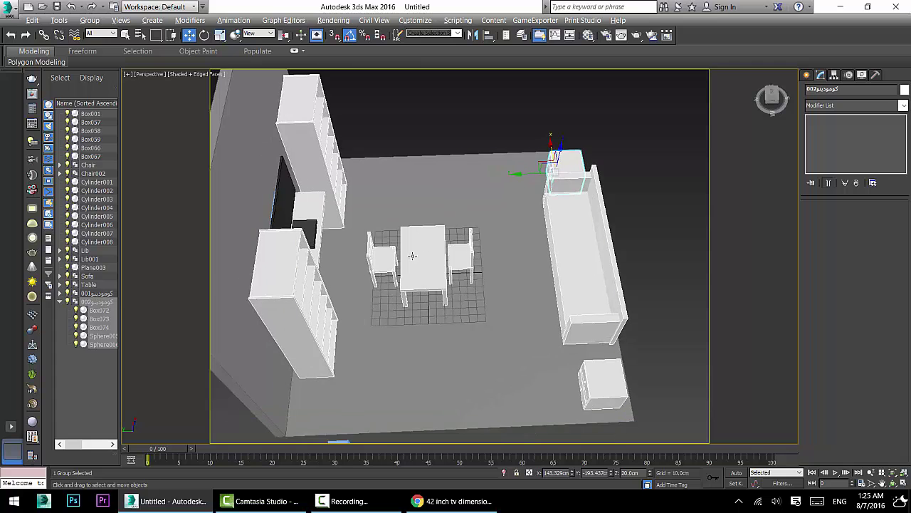
pyautogui.click(410, 257)
pyautogui.keyDown('ctrl'); pyautogui.click(379, 258); pyautogui.keyUp('ctrl')
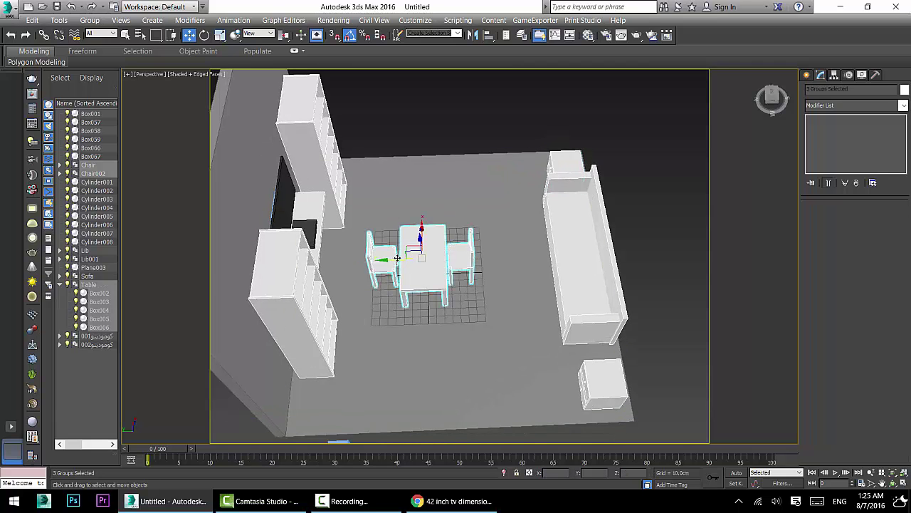
pyautogui.keyDown('alt'); pyautogui.moveTo(424, 261); pyautogui.dragTo(315, 223, button='middle'); pyautogui.keyUp('alt')
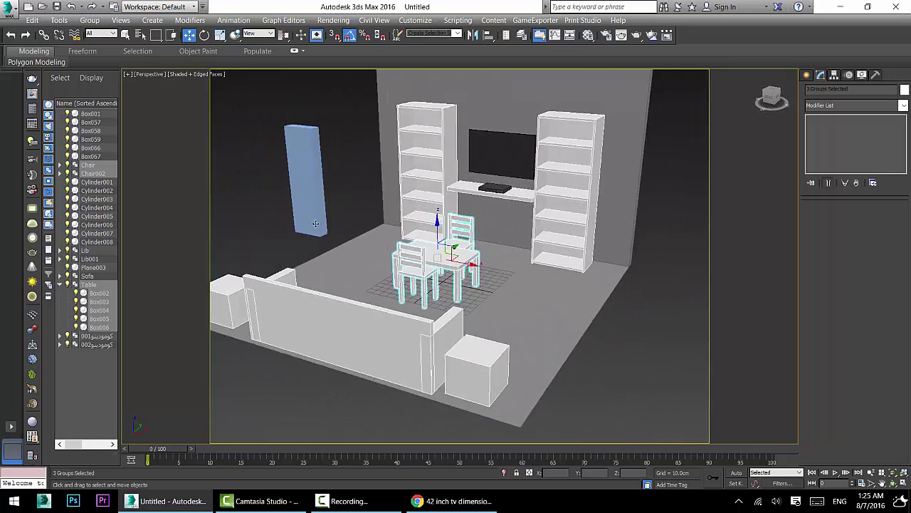
pyautogui.scroll(-6, 316, 224)
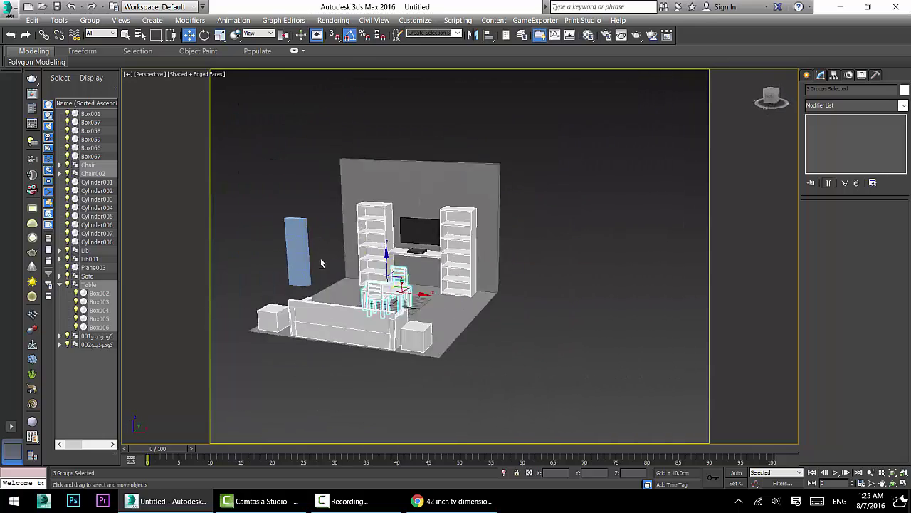
pyautogui.keyDown('alt'); pyautogui.moveTo(321, 263); pyautogui.dragTo(347, 265, button='middle'); pyautogui.keyUp('alt')
pyautogui.scroll(5, 341, 262)
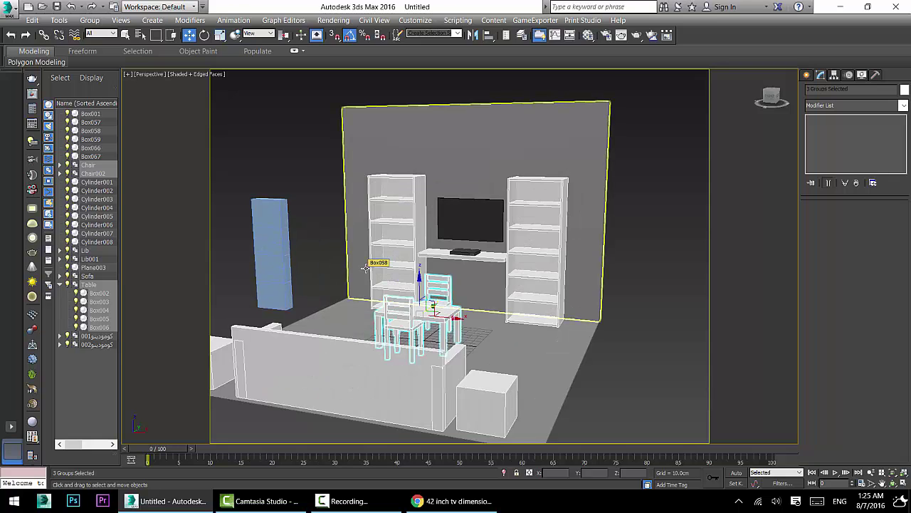
pyautogui.scroll(-5, 525, 254)
pyautogui.scroll(6, 525, 254)
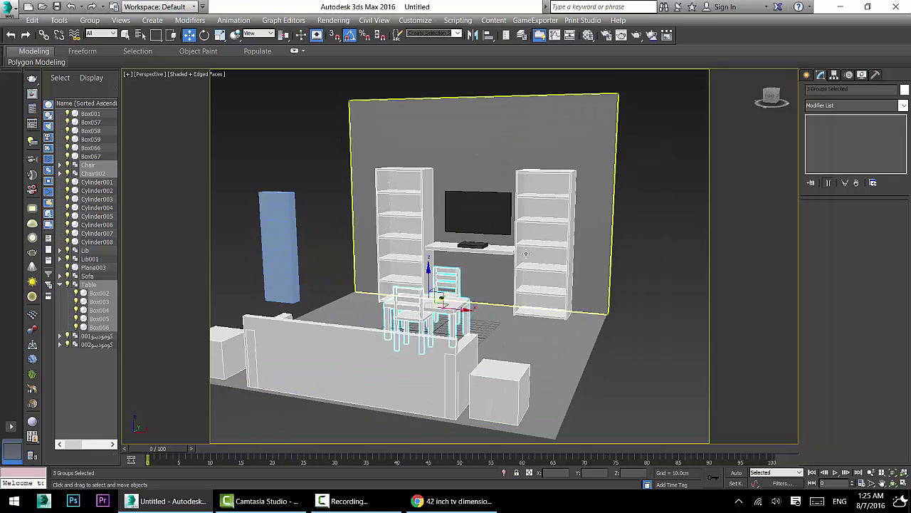
# Clone the TV wall as a single instance rotated -90 degrees about the Z axis.
pyautogui.click(594, 234)
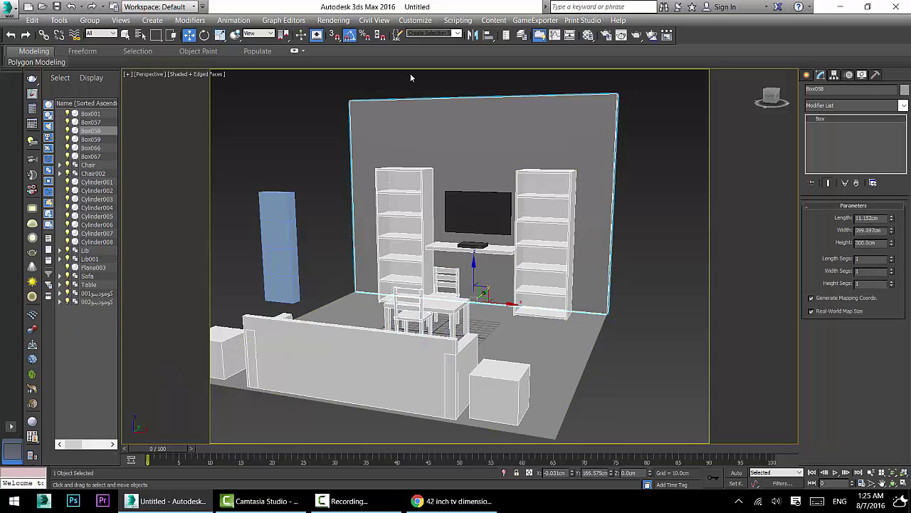
pyautogui.click(205, 36)
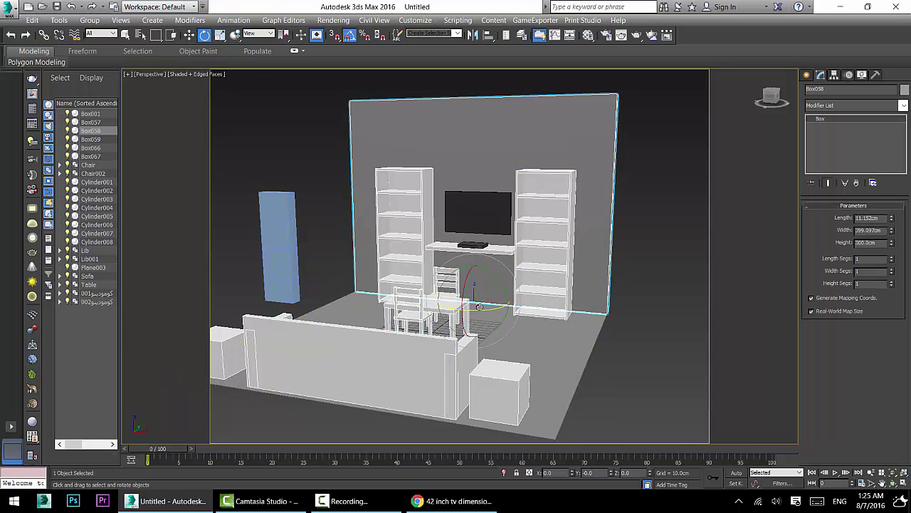
pyautogui.moveTo(485, 311); pyautogui.dragTo(444, 316)
pyautogui.click(454, 299)
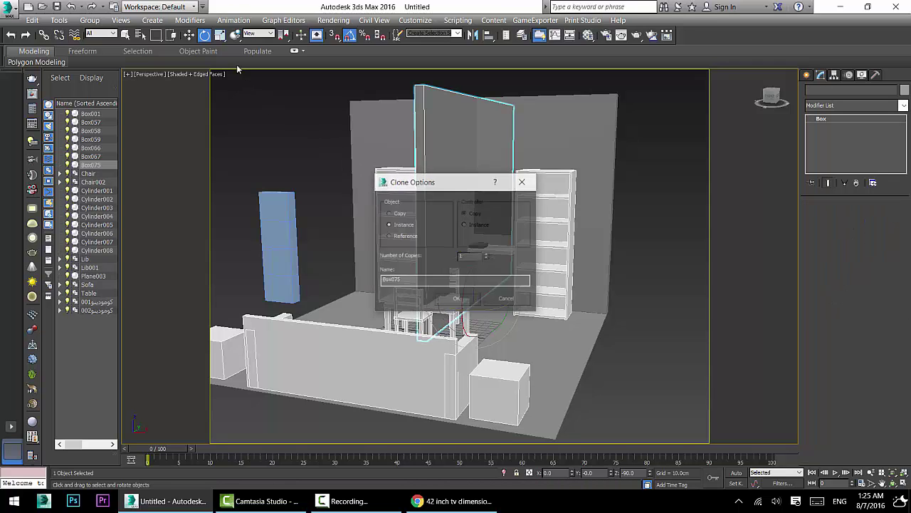
# Move the rotated wall copy to the floor's side edge beside the bookcase, aligning its end with the TV wall.
pyautogui.click(191, 36)
pyautogui.keyDown('alt'); pyautogui.moveTo(554, 238); pyautogui.dragTo(501, 298, button='middle'); pyautogui.keyUp('alt')
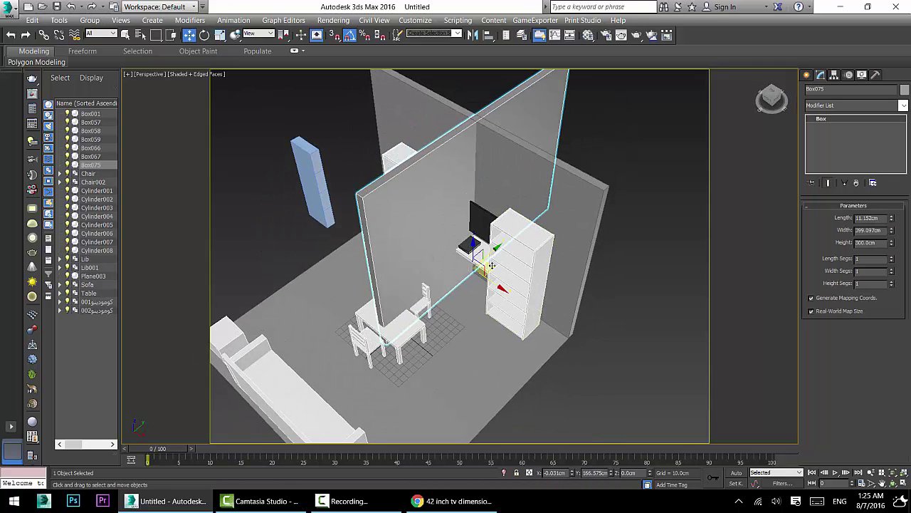
pyautogui.moveTo(491, 265); pyautogui.dragTo(503, 420)
pyautogui.click(891, 481)
pyautogui.scroll(5, 262, 126)
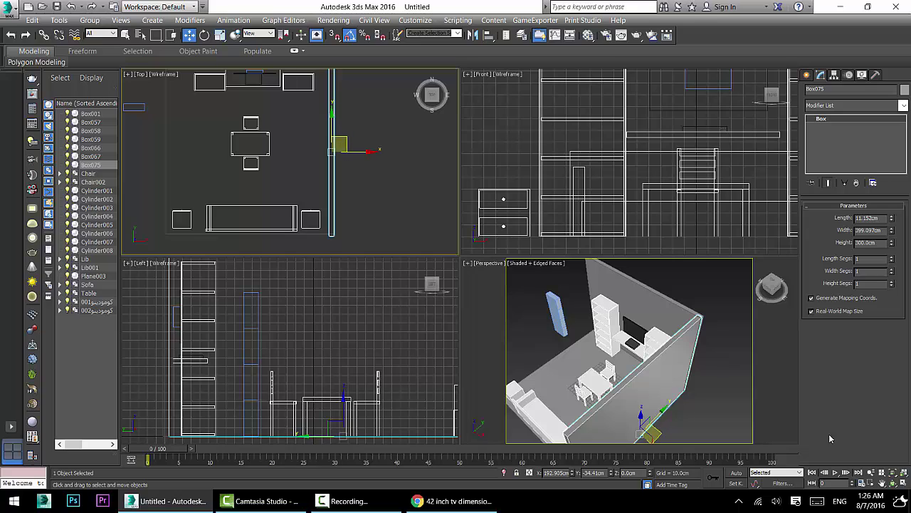
pyautogui.click(905, 483)
pyautogui.moveTo(494, 148); pyautogui.dragTo(474, 220, button='middle')
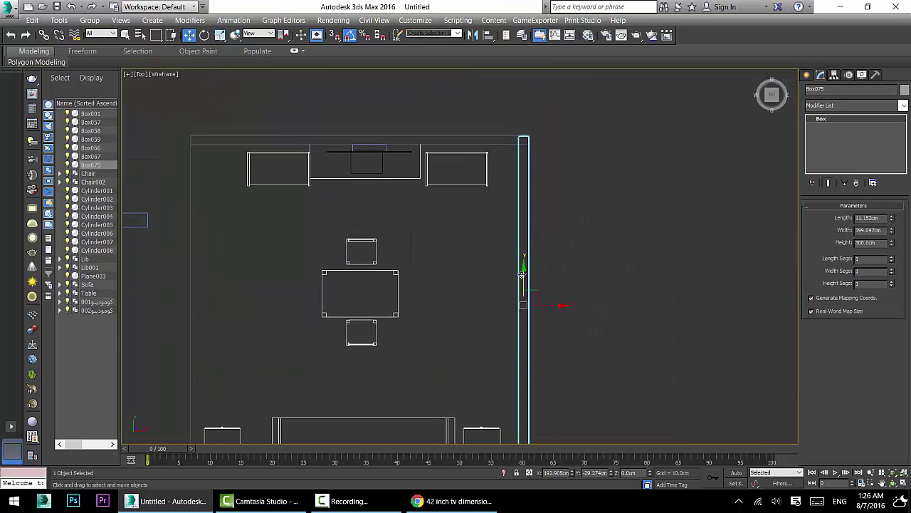
# Clone the side wall along X to the floor's opposite side edge.
pyautogui.moveTo(524, 264); pyautogui.dragTo(556, 200, button='middle')
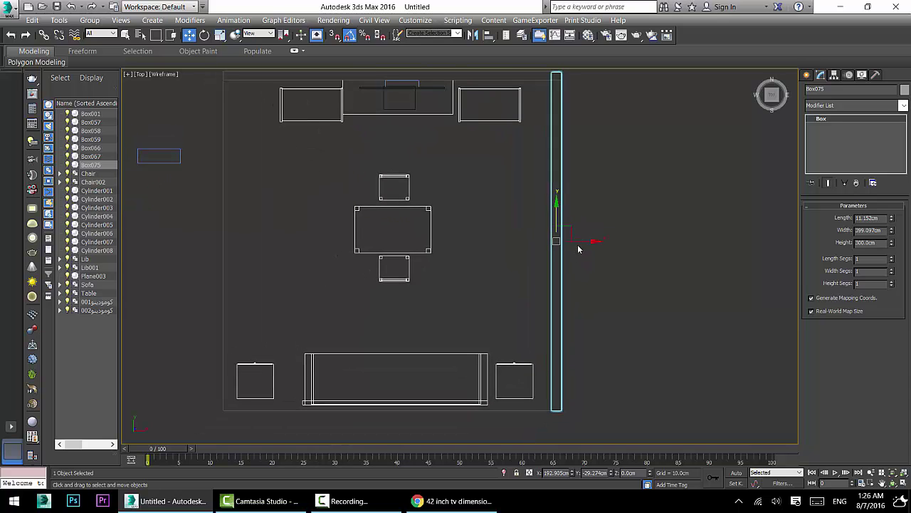
pyautogui.moveTo(579, 249)
pyautogui.mouseDown()
pyautogui.moveTo(250, 187)
pyautogui.moveTo(299, 239)
pyautogui.mouseUp()
pyautogui.press('Return')
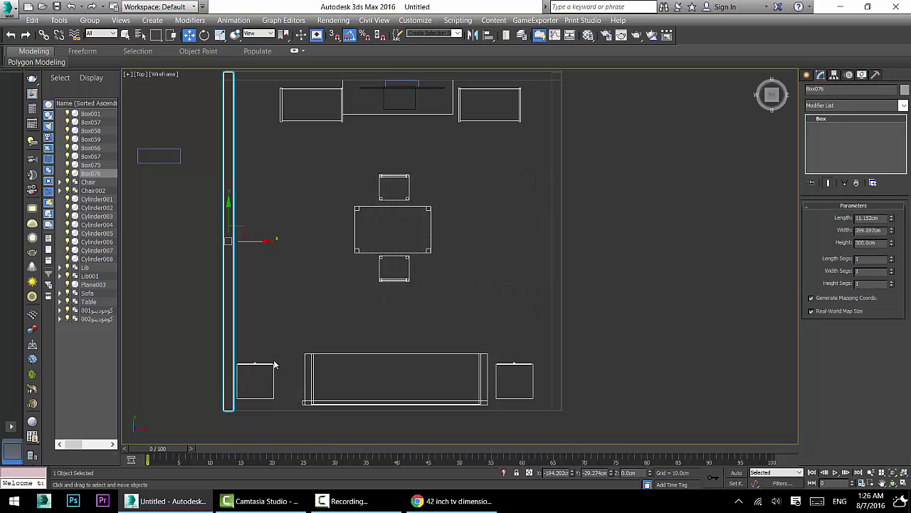
# Move the drawer cabinet beside the newest side wall away from it, toward the sofa, along X.
pyautogui.click(274, 366)
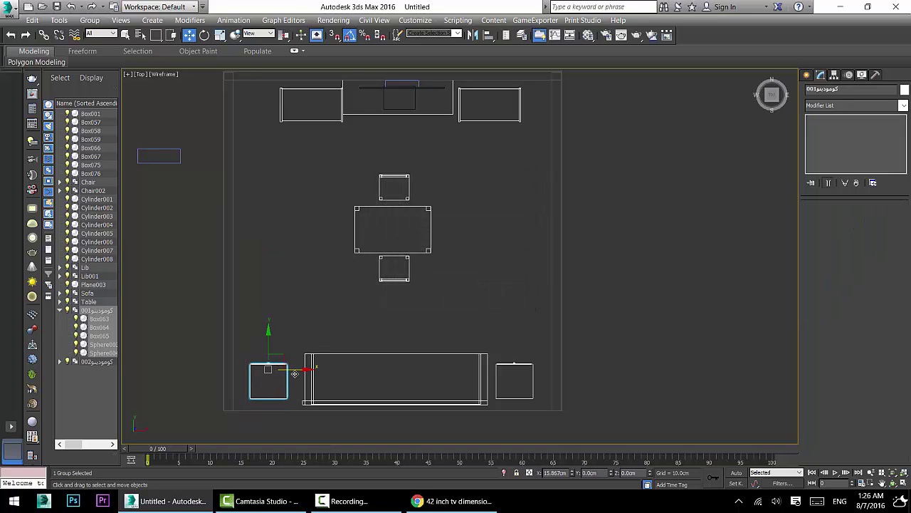
pyautogui.click(902, 483)
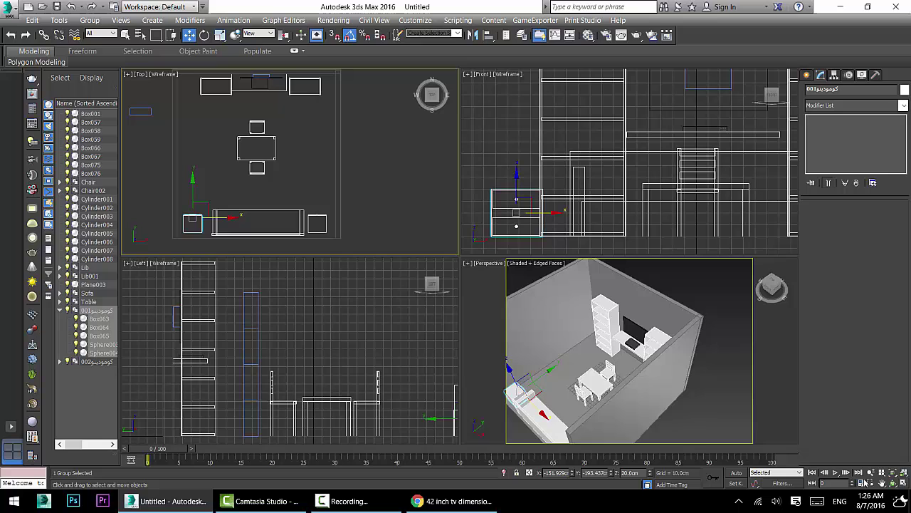
pyautogui.click(905, 483)
# Select the sofa with both drawer cabinets and move them together about 27 cm along Y toward the table.
pyautogui.scroll(2, 421, 246)
pyautogui.moveTo(422, 245); pyautogui.dragTo(511, 207, button='middle')
pyautogui.keyDown('alt'); pyautogui.moveTo(384, 267); pyautogui.dragTo(411, 253, button='middle'); pyautogui.keyUp('alt')
pyautogui.scroll(3, 486, 264)
pyautogui.scroll(2, 435, 248)
pyautogui.scroll(-6, 443, 248)
pyautogui.scroll(3, 331, 283)
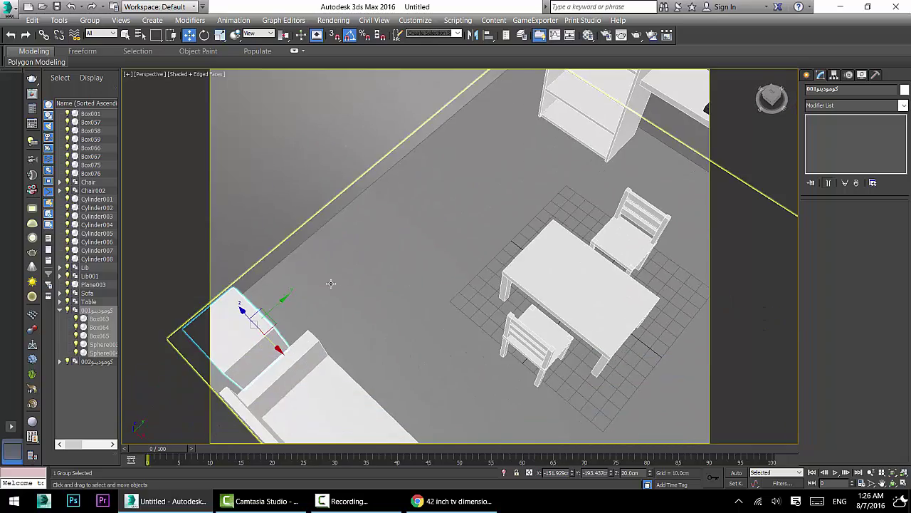
pyautogui.scroll(-3, 320, 288)
pyautogui.moveTo(299, 320); pyautogui.dragTo(312, 269, button='middle')
pyautogui.keyDown('ctrl'); pyautogui.click(351, 302); pyautogui.keyUp('ctrl')
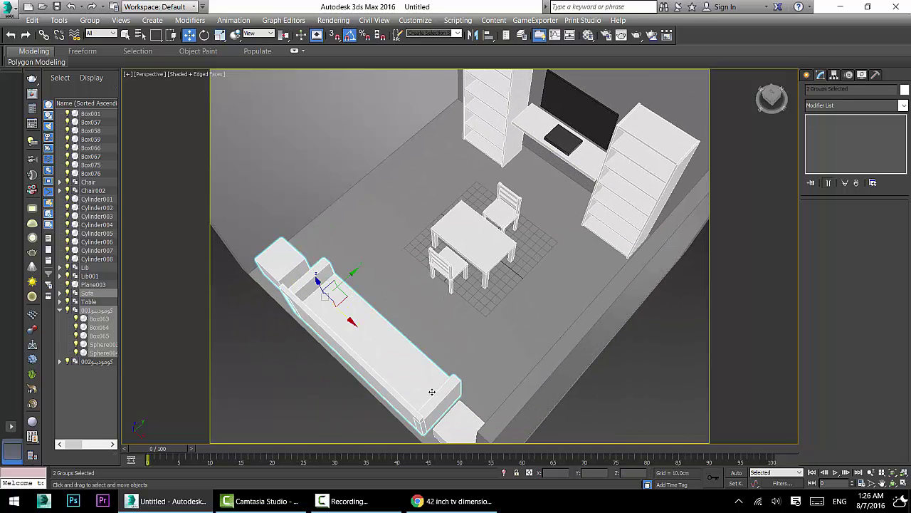
pyautogui.moveTo(389, 324); pyautogui.dragTo(406, 307)
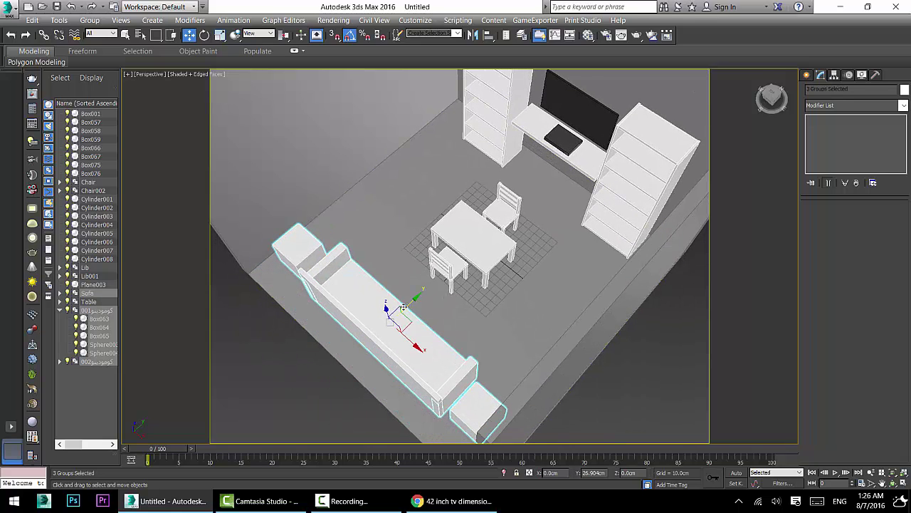
# Frame the whole furnished room from behind the sofa and render the perspective view.
pyautogui.keyDown('alt'); pyautogui.moveTo(403, 307); pyautogui.dragTo(413, 279, button='middle'); pyautogui.keyUp('alt')
pyautogui.scroll(3, 446, 280)
pyautogui.scroll(-7, 475, 272)
pyautogui.scroll(5, 461, 278)
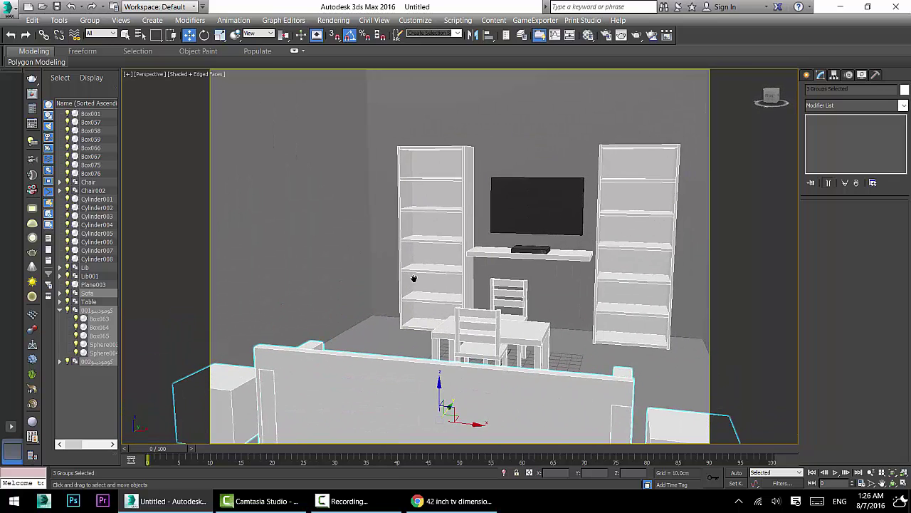
pyautogui.click(870, 473)
pyautogui.moveTo(439, 226)
pyautogui.mouseDown()
pyautogui.moveTo(442, 264)
pyautogui.moveTo(447, 232)
pyautogui.mouseUp()
pyautogui.moveTo(447, 232); pyautogui.dragTo(487, 234, button='middle')
pyautogui.keyDown('alt'); pyautogui.moveTo(487, 233); pyautogui.dragTo(442, 258, button='middle'); pyautogui.keyUp('alt')
pyautogui.scroll(1, 441, 255)
pyautogui.moveTo(442, 258); pyautogui.dragTo(432, 233)
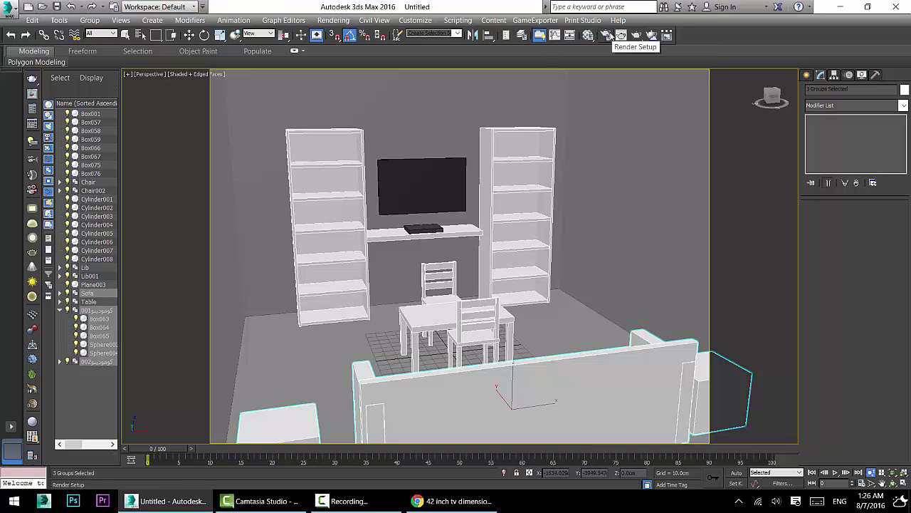
pyautogui.click(607, 35)
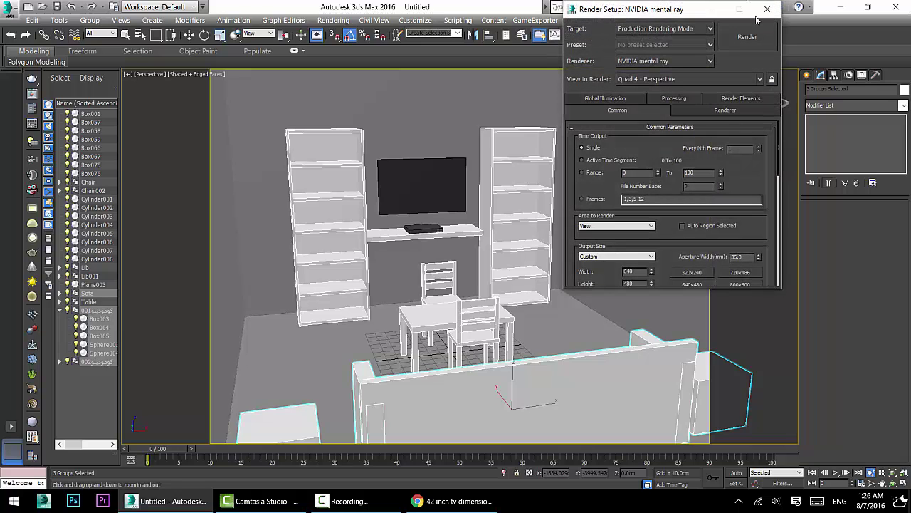
pyautogui.click(777, 7)
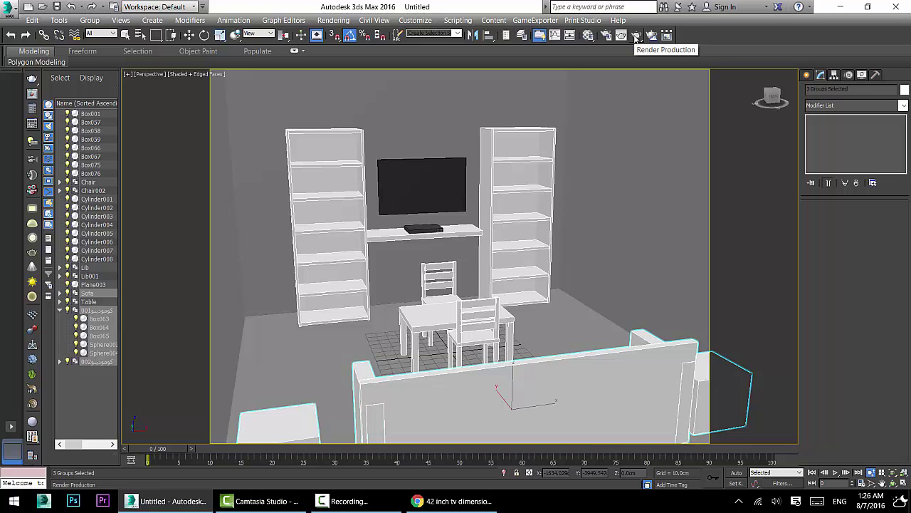
pyautogui.click(636, 35)
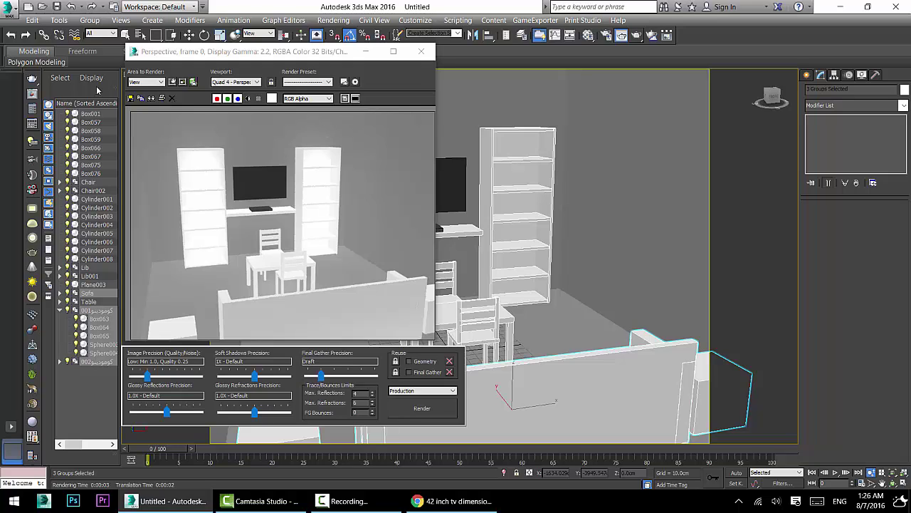
# Save the rendered image to the Desktop as a JPEG named "room" and close the render window.
pyautogui.click(130, 99)
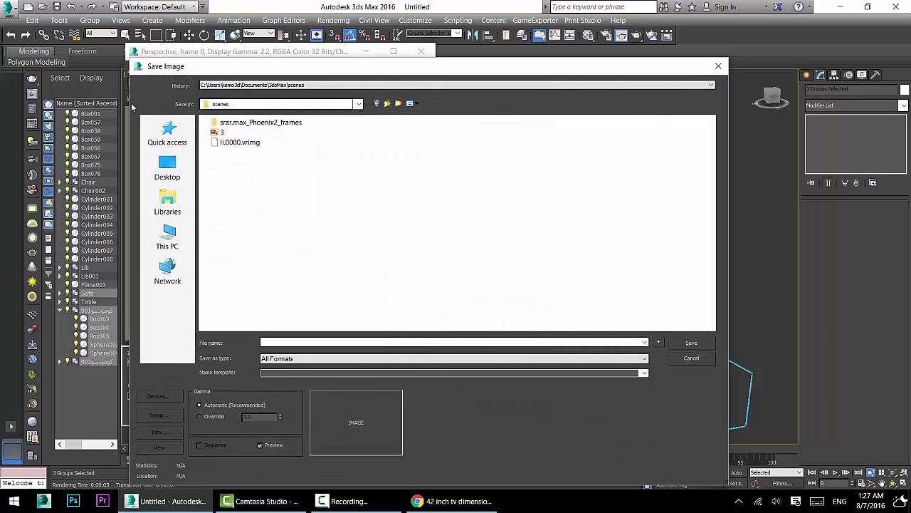
pyautogui.click(167, 167)
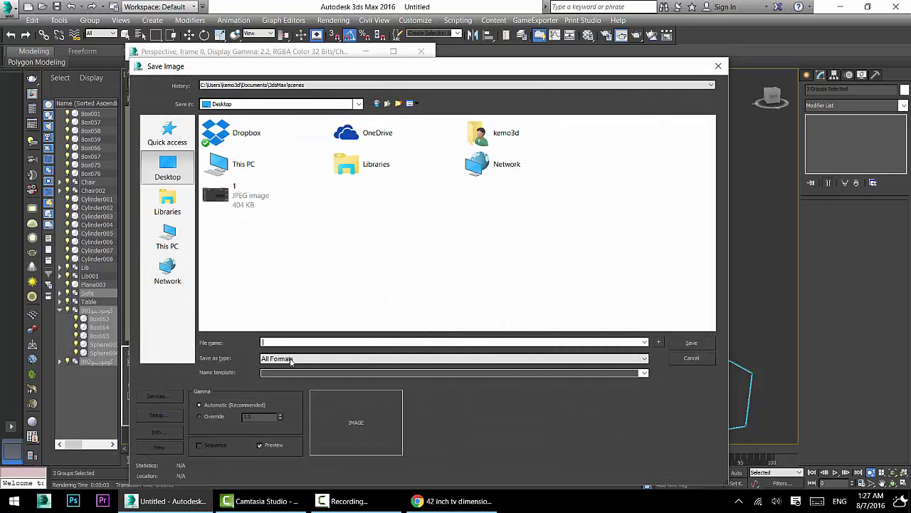
pyautogui.write('1')
pyautogui.press('BackSpace')
pyautogui.write('room')
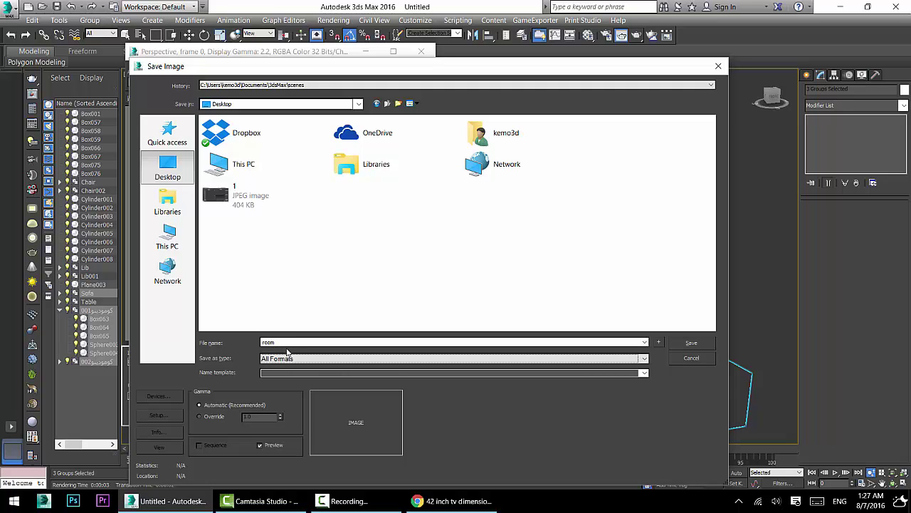
pyautogui.press('Return')
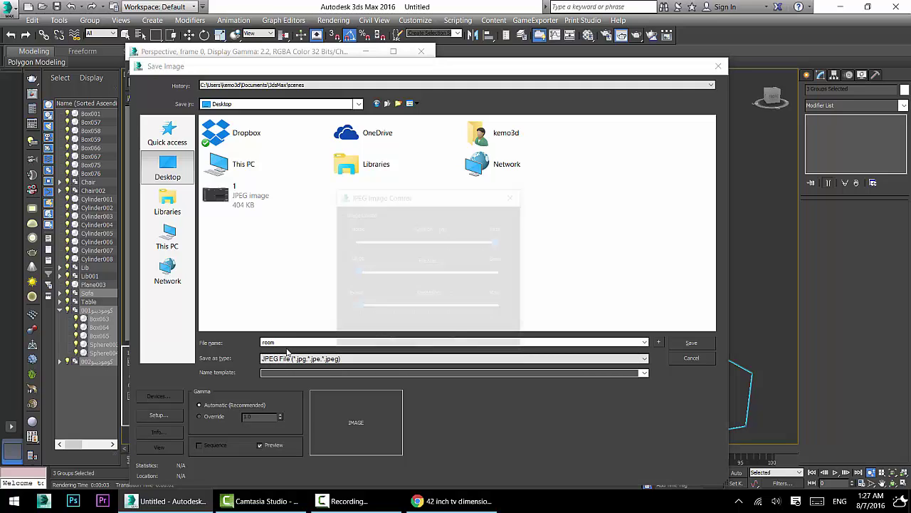
pyautogui.click(391, 342)
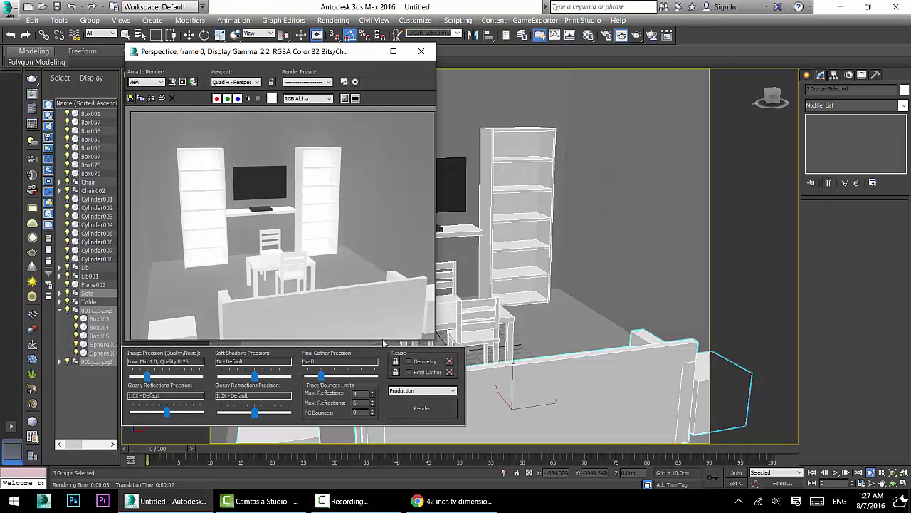
pyautogui.click(420, 51)
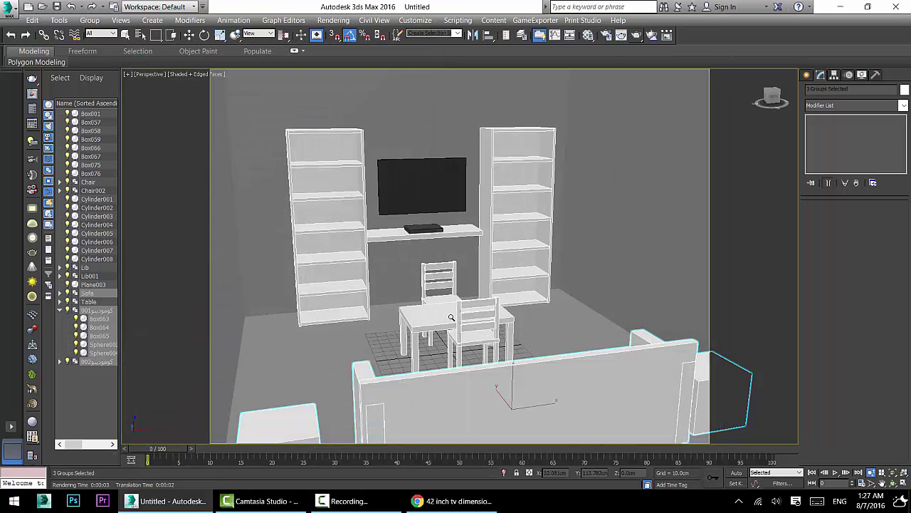
# Frame a close-up of the table and chairs and render it.
pyautogui.scroll(5, 443, 294)
pyautogui.keyDown('alt'); pyautogui.moveTo(443, 294); pyautogui.dragTo(703, 209, button='middle'); pyautogui.keyUp('alt')
pyautogui.scroll(-2, 493, 255)
pyautogui.keyDown('alt'); pyautogui.moveTo(502, 260); pyautogui.dragTo(474, 251, button='middle'); pyautogui.keyUp('alt')
pyautogui.click(637, 37)
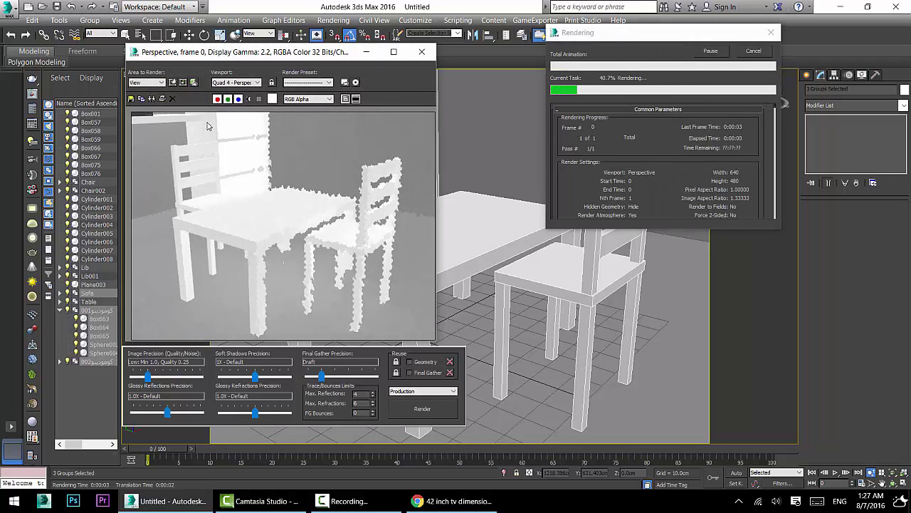
# Save the table close-up render to the Desktop as the JPEG "room 1" and close the render window.
pyautogui.click(131, 98)
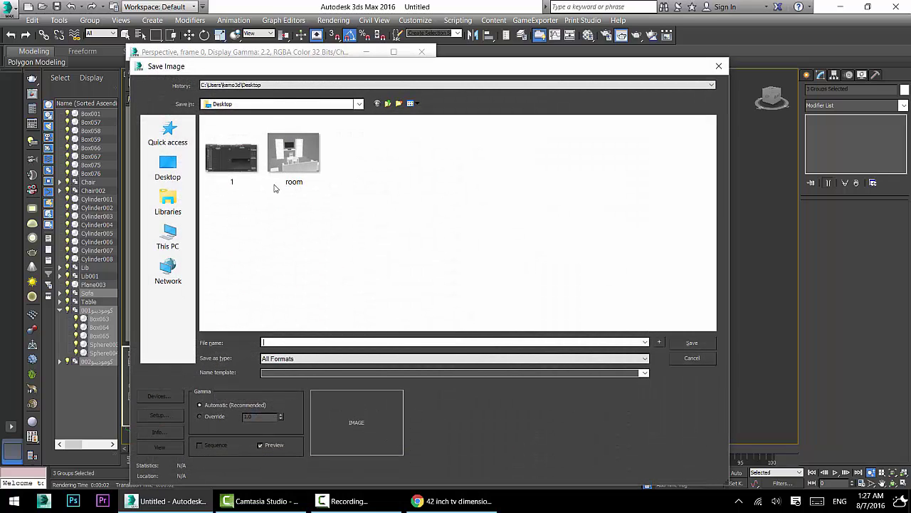
pyautogui.click(294, 153)
pyautogui.click(292, 343)
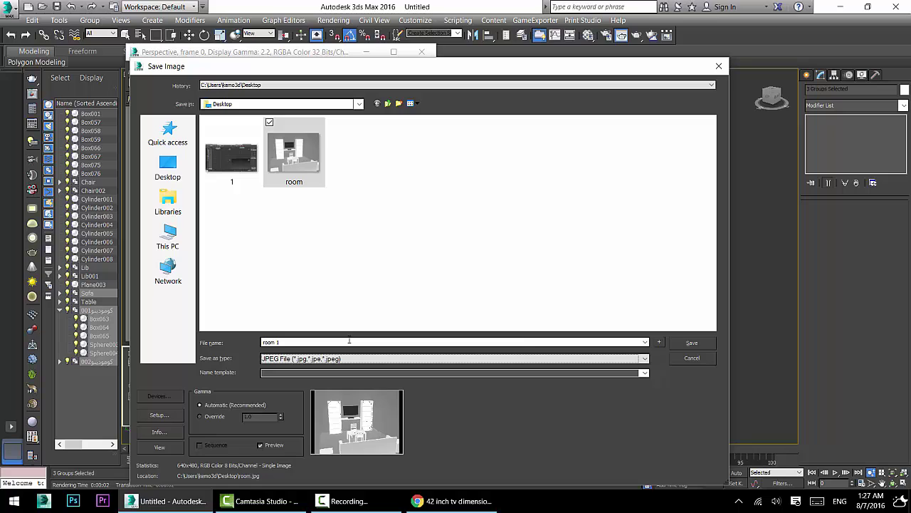
pyautogui.press('Return')
pyautogui.press('Return')
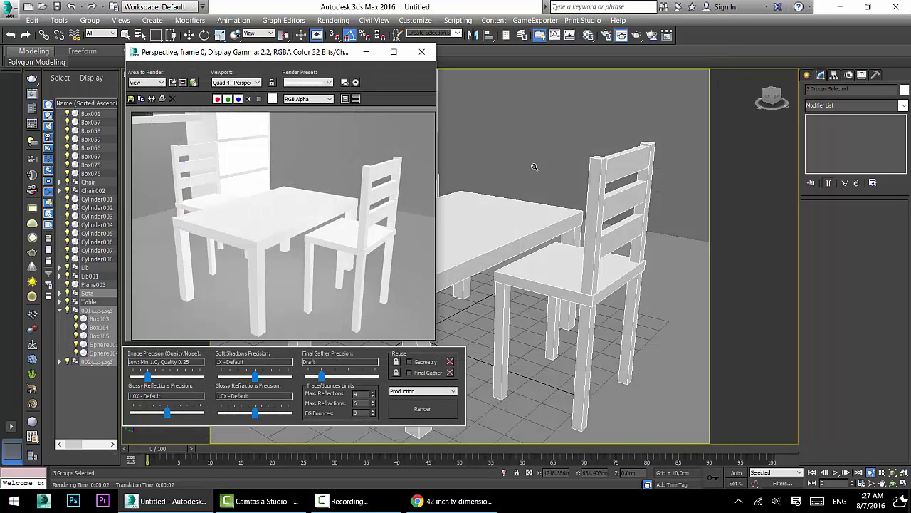
pyautogui.click(423, 54)
# Frame the TV wall with both bookcases and render that view.
pyautogui.scroll(-10, 407, 299)
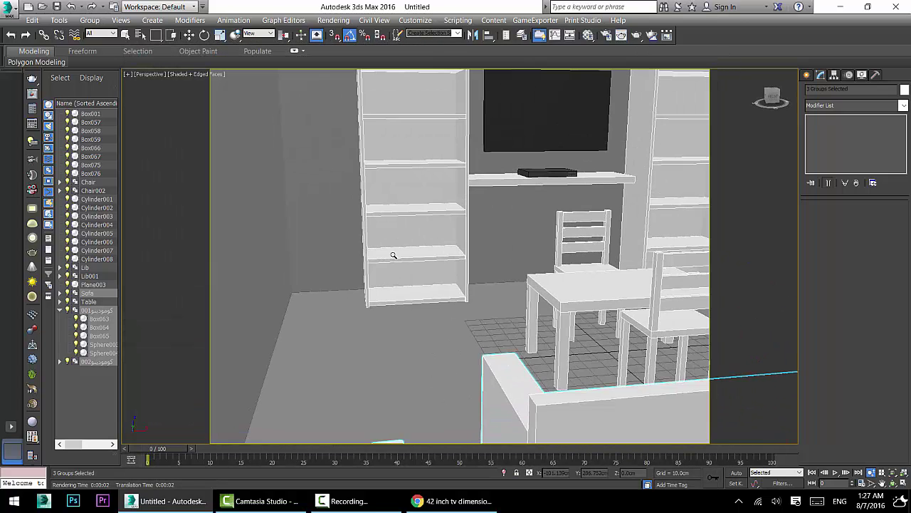
pyautogui.scroll(-5, 393, 255)
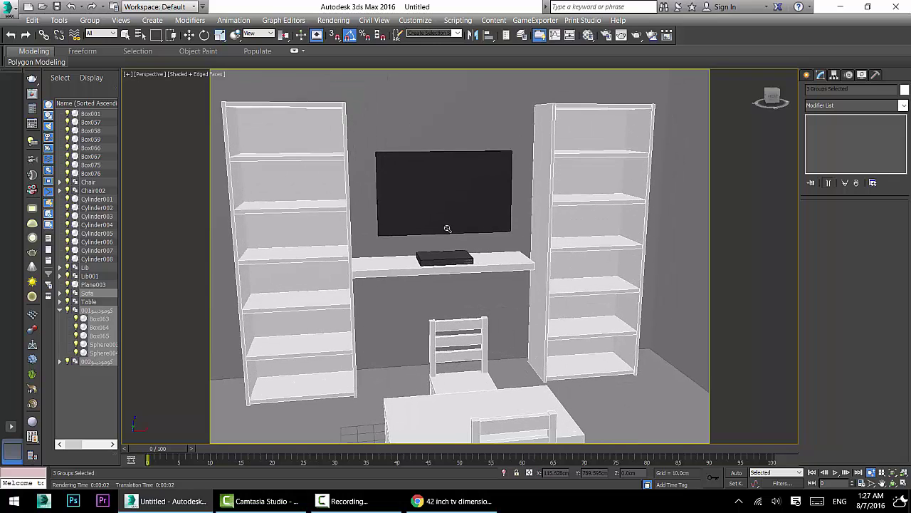
pyautogui.moveTo(447, 229); pyautogui.dragTo(407, 215, button='middle')
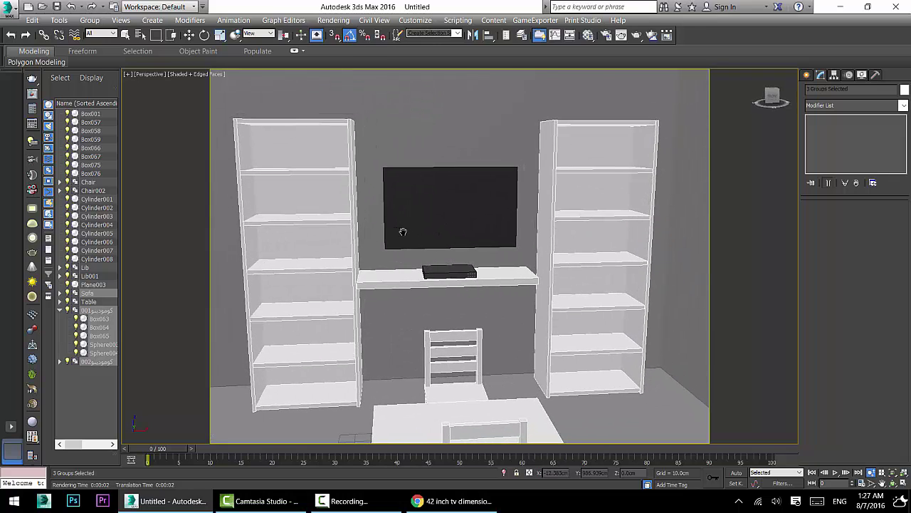
pyautogui.click(636, 37)
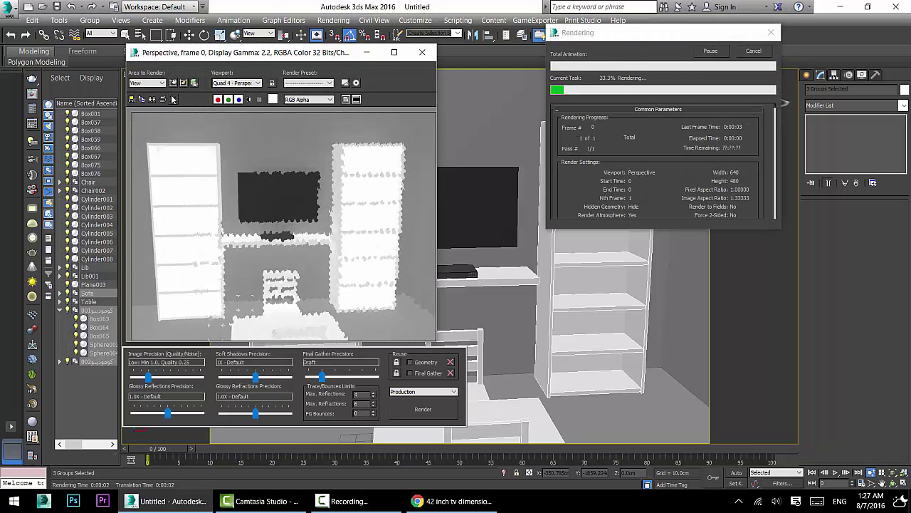
# Save the TV wall render to the Desktop as "room 2".
pyautogui.click(132, 99)
pyautogui.click(291, 168)
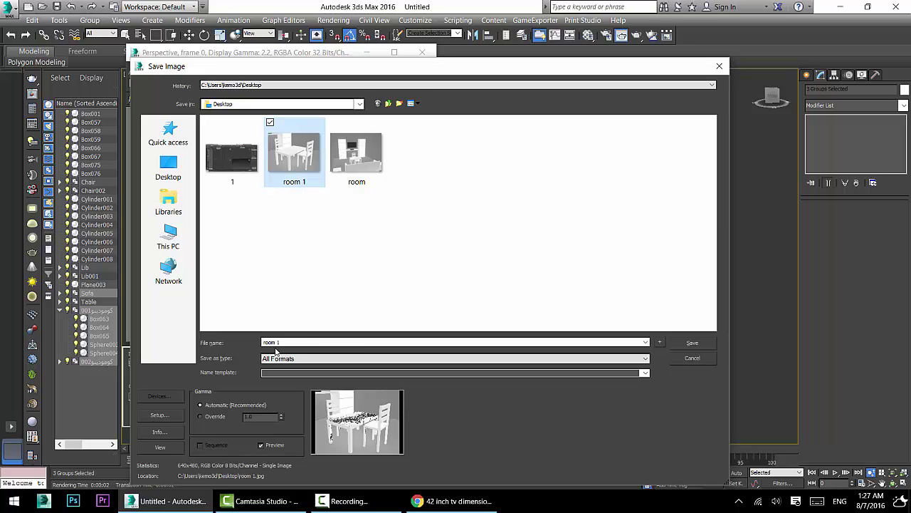
pyautogui.click(300, 342)
pyautogui.press('BackSpace')
pyautogui.write('2')
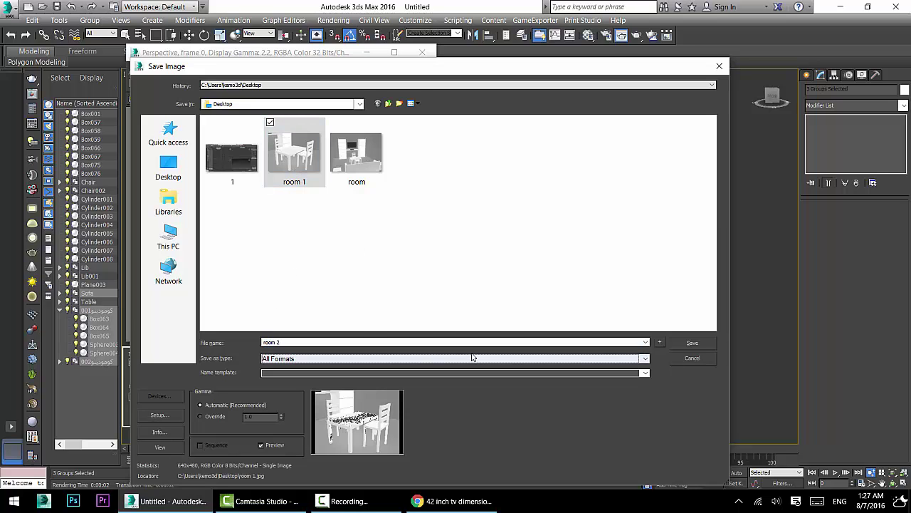
pyautogui.press('Return')
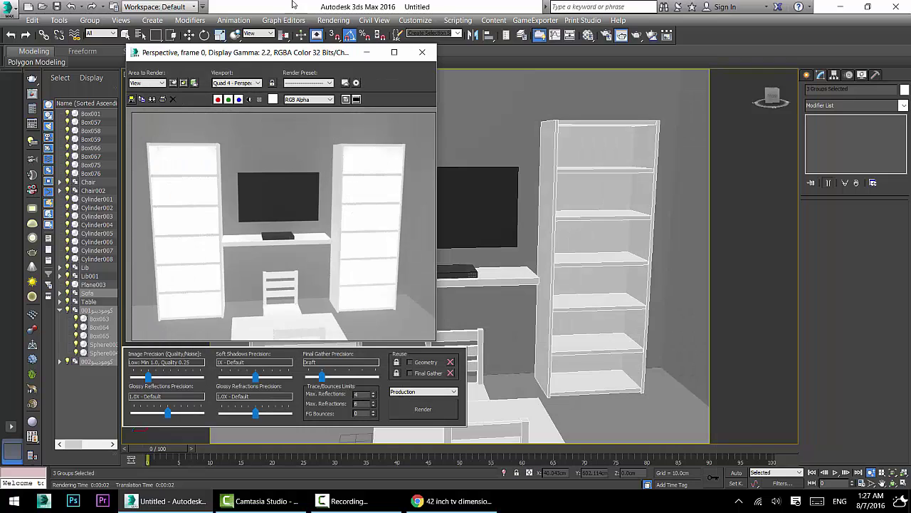
# Frame the whole furnished room from above the sofa side and render that overview.
pyautogui.click(422, 52)
pyautogui.scroll(-5, 431, 324)
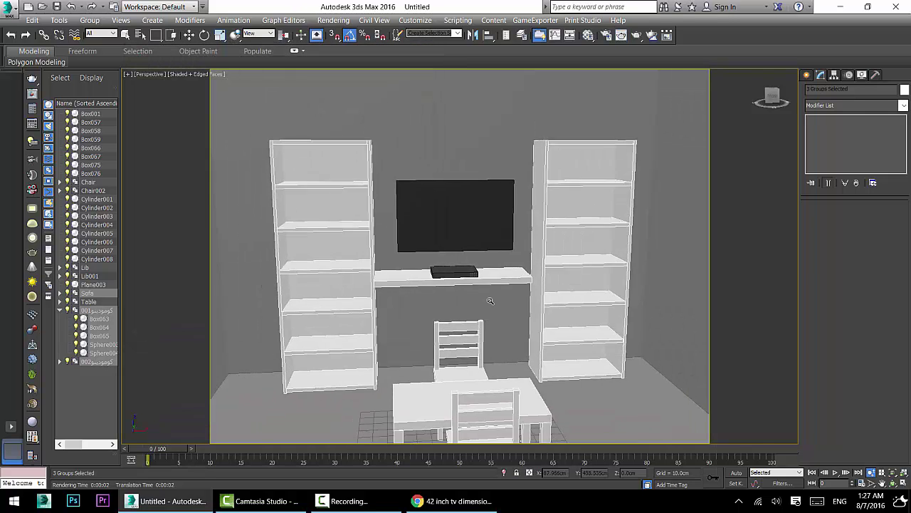
pyautogui.keyDown('alt'); pyautogui.moveTo(432, 325); pyautogui.dragTo(445, 353, button='middle'); pyautogui.keyUp('alt')
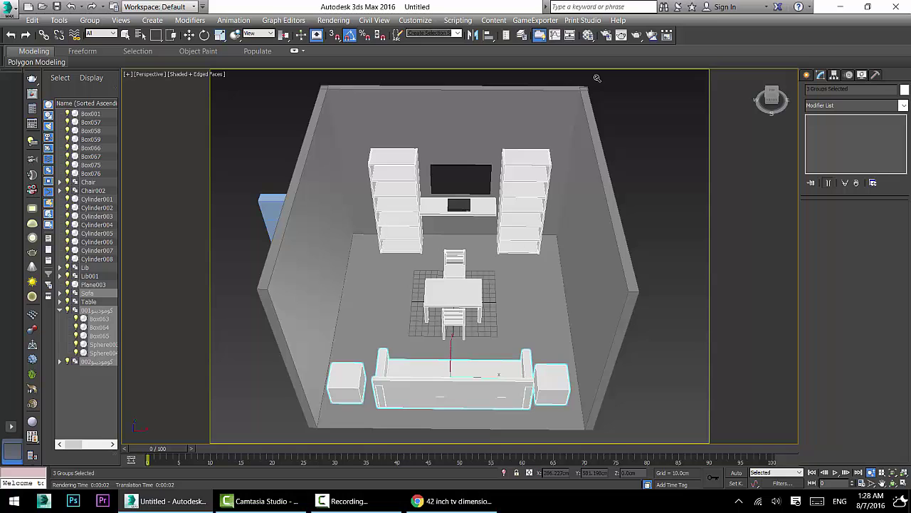
pyautogui.click(637, 35)
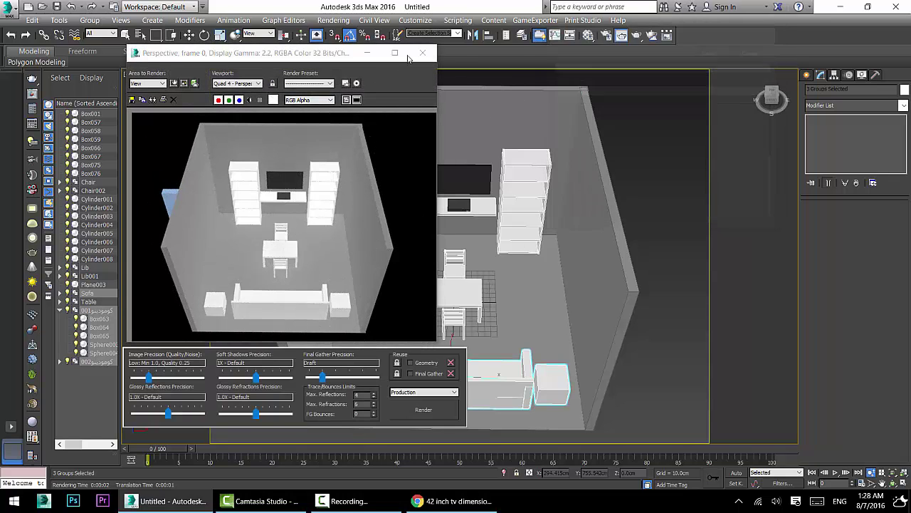
pyautogui.click(423, 53)
# Delete the stray blue box outside the room's side wall.
pyautogui.click(189, 35)
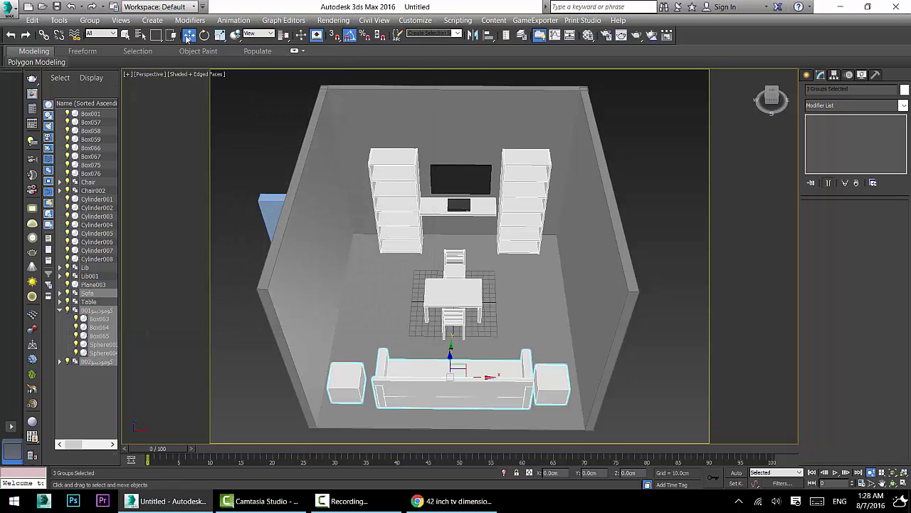
pyautogui.click(266, 207)
pyautogui.press('Delete')
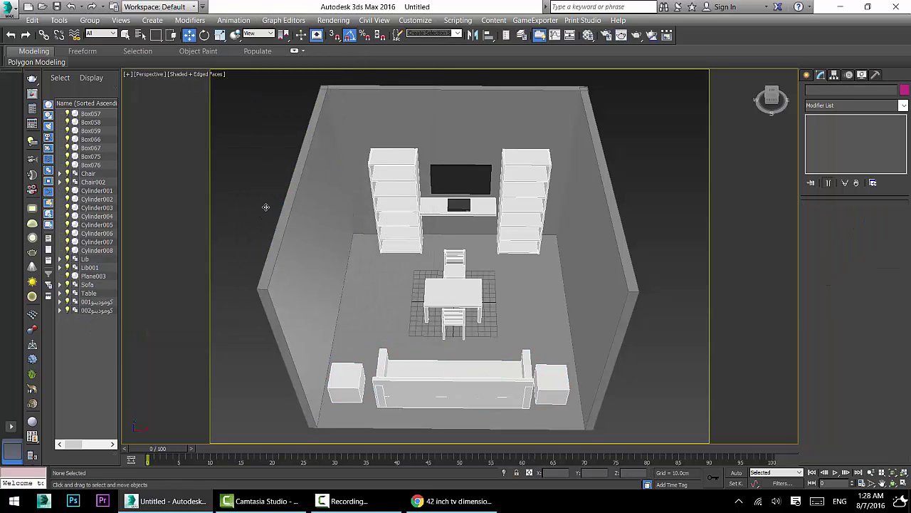
# Render the room overview again without the stray box and close the render window.
pyautogui.click(636, 36)
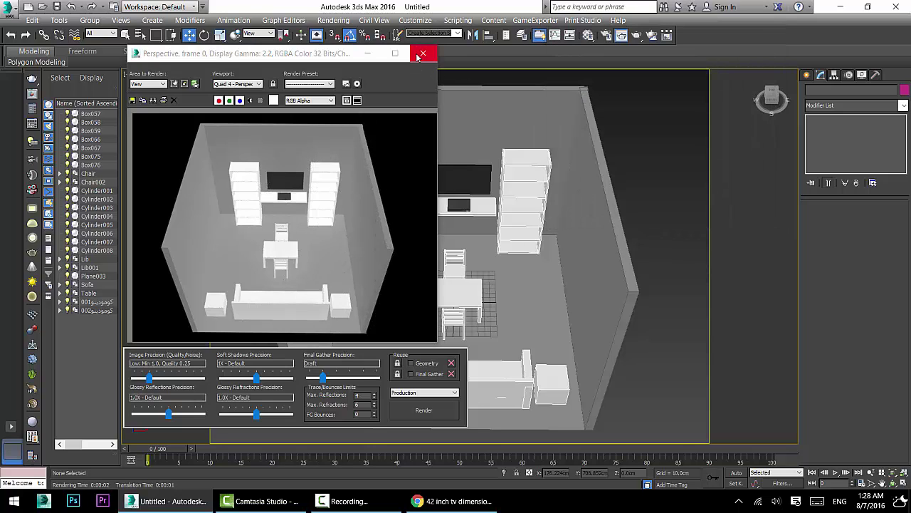
pyautogui.click(423, 54)
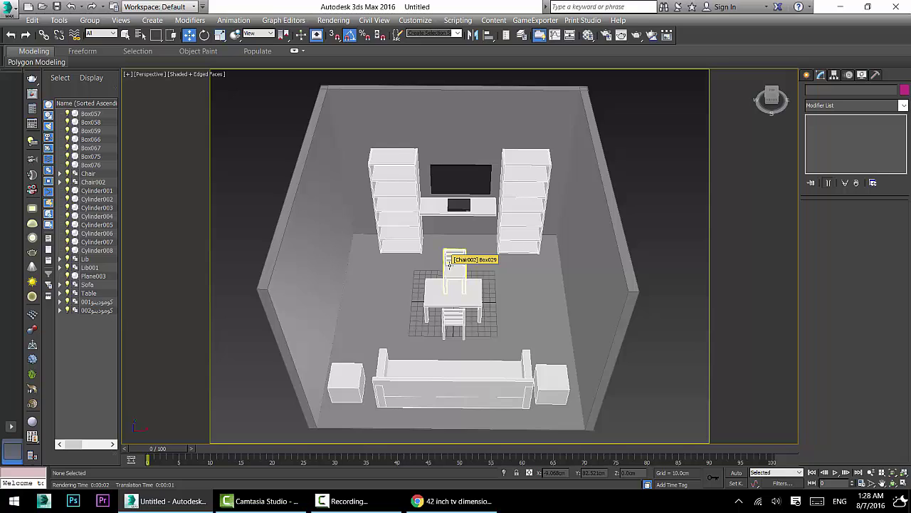
pyautogui.click(808, 75)
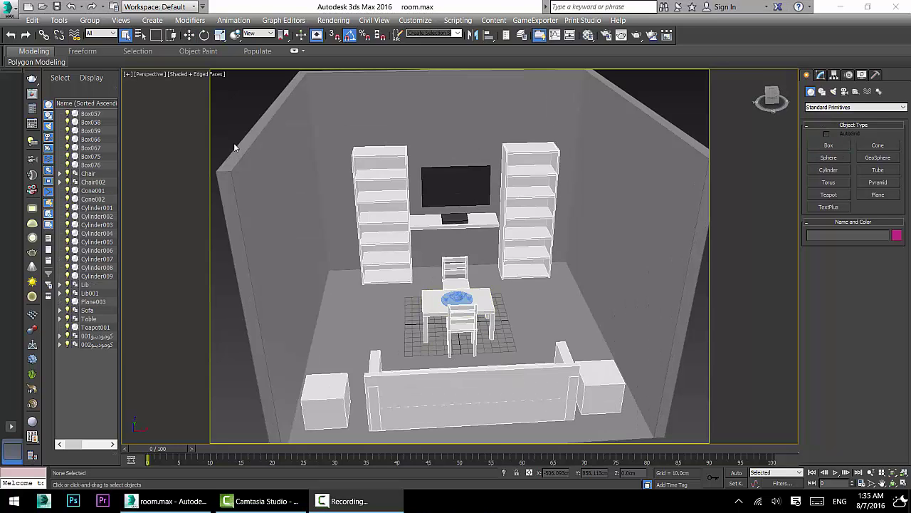
# Save the scene to the Desktop over the existing 3ds Max file "room".
pyautogui.click(288, 167)
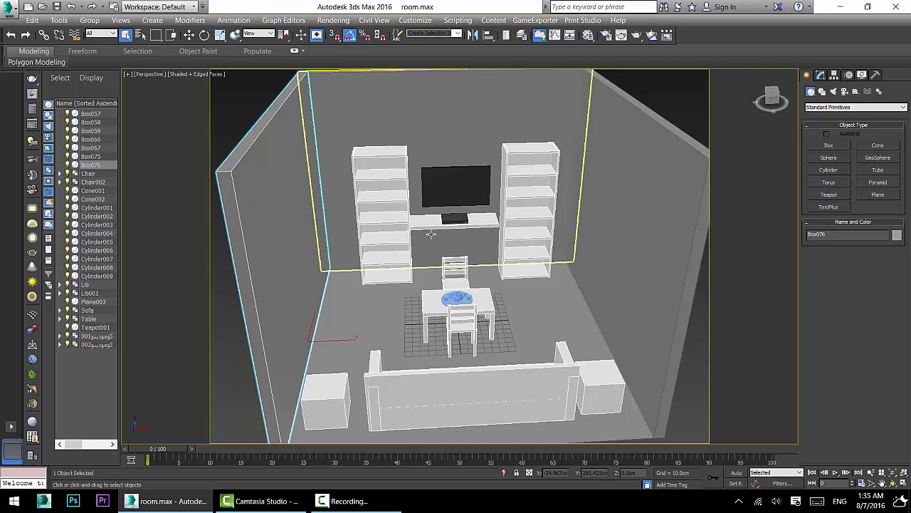
pyautogui.click(9, 7)
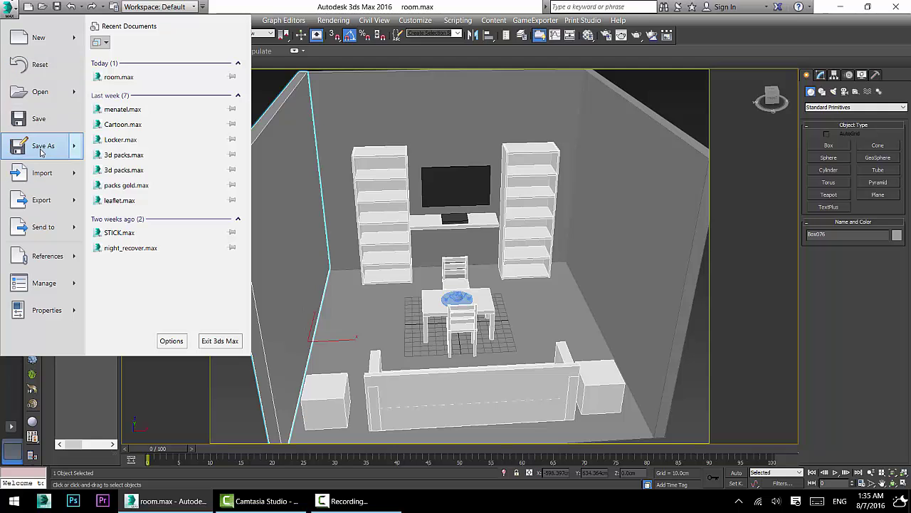
pyautogui.click(40, 146)
pyautogui.doubleClick(93, 95)
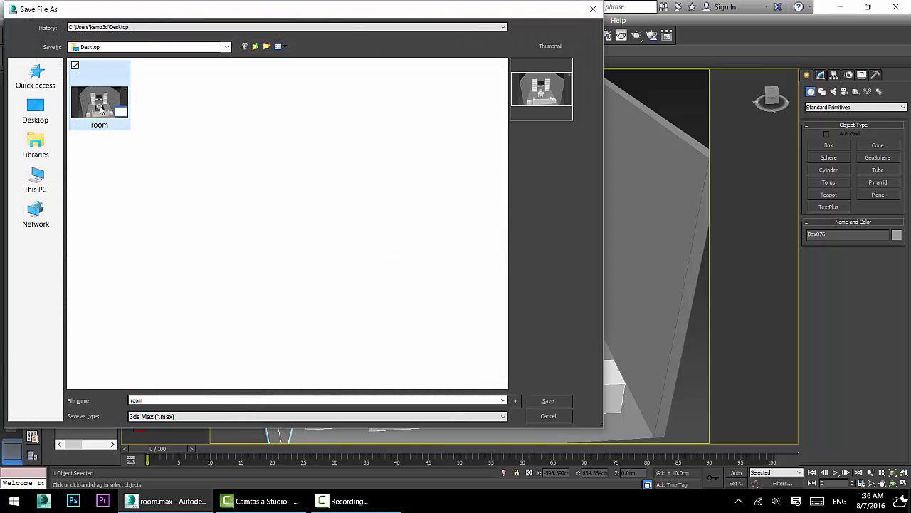
pyautogui.click(491, 295)
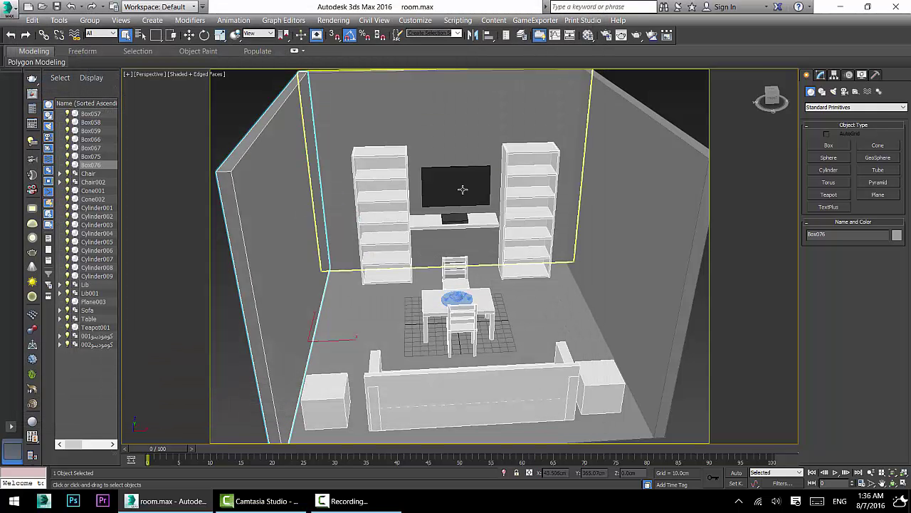
pyautogui.click(514, 193)
pyautogui.click(10, 7)
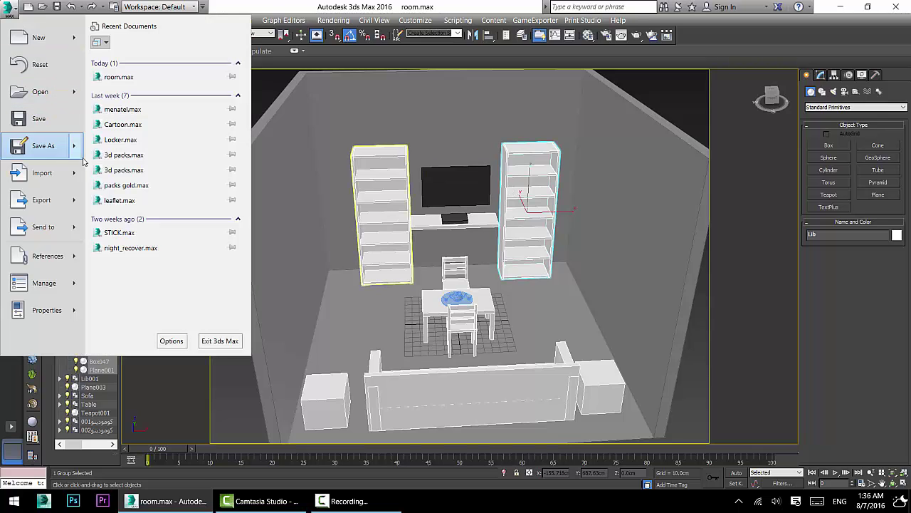
pyautogui.click(477, 3)
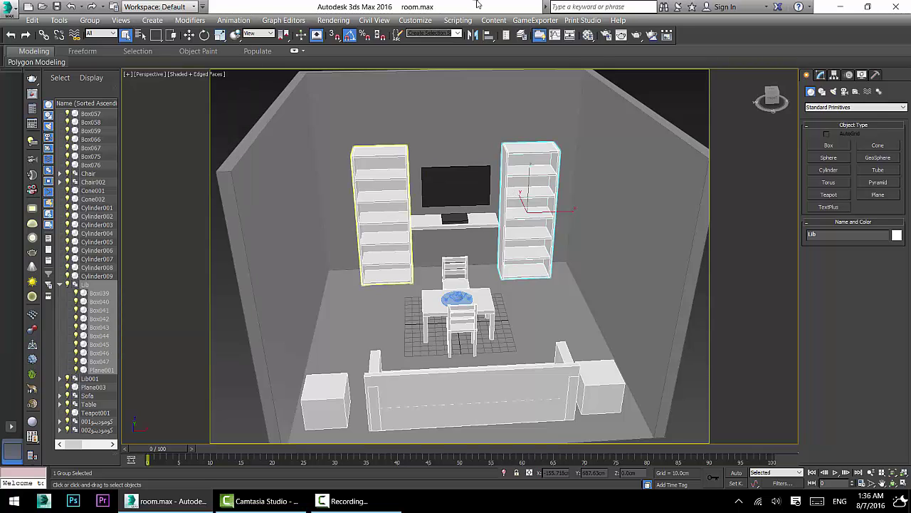
# Select the side wall to the right of the TV and activate the Move tool.
pyautogui.click(625, 91)
pyautogui.click(189, 35)
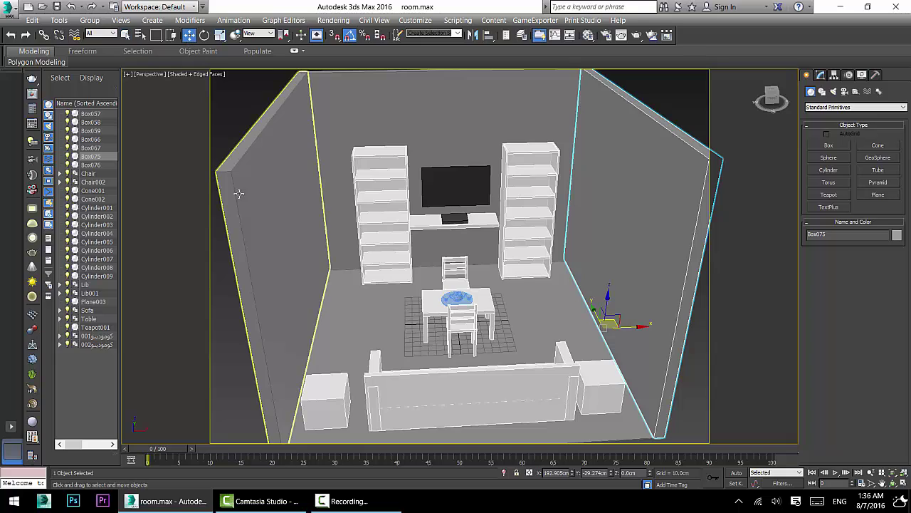